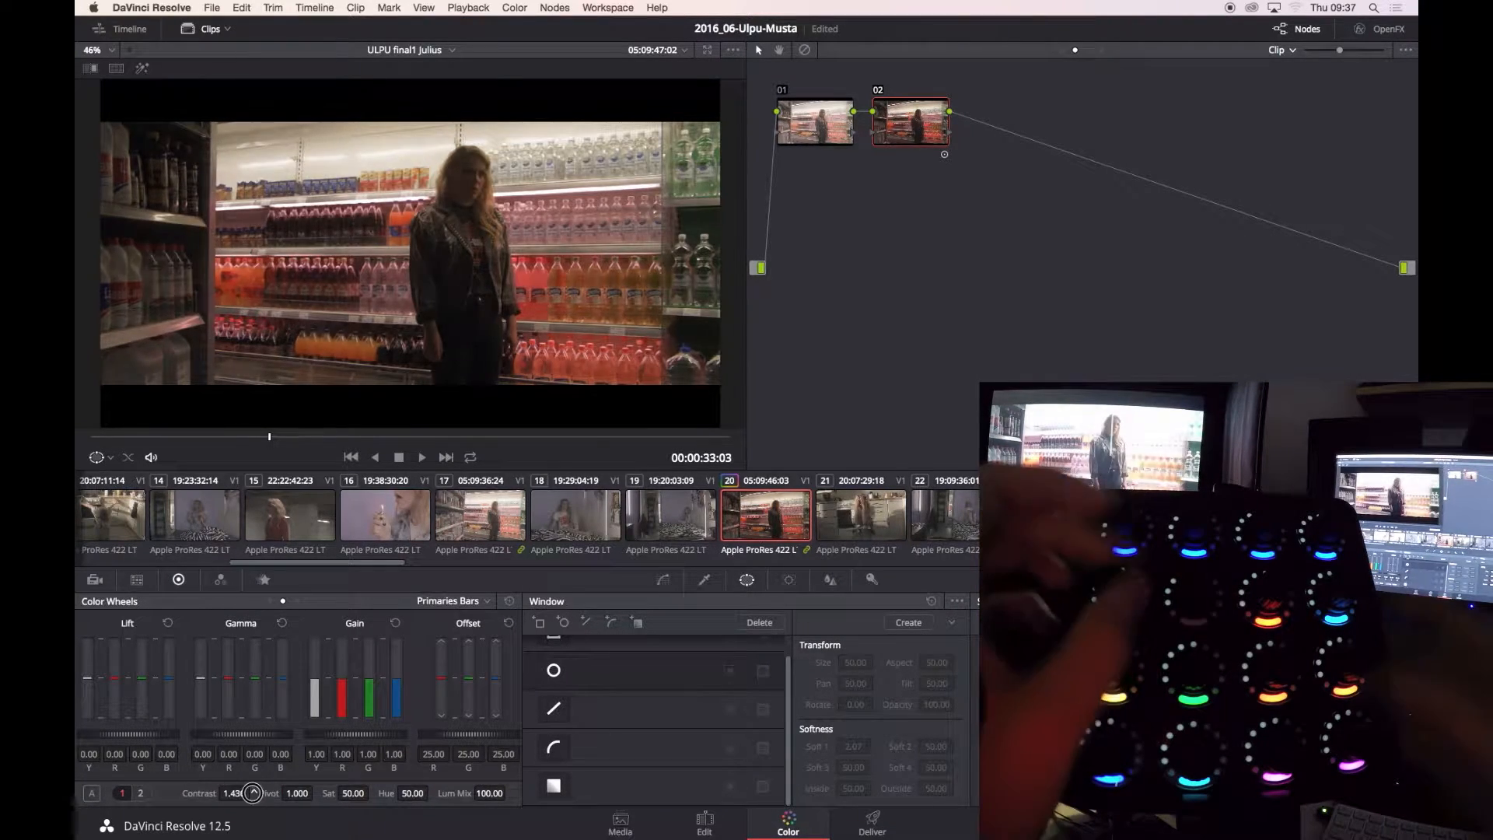
Isolate the woman's face with a circular window on a parallel node and raise its gain to 1.17.
click(563, 622)
drag(854, 683, 939, 683)
drag(935, 662, 957, 662)
click(663, 580)
drag(355, 734, 390, 735)
Return to the start of clip 20 and adjust the face window's pan to fit the woman there.
key(Up)
key(Down)
click(747, 580)
drag(854, 683, 873, 683)
Toggle the grade bypass repeatedly to compare the graded and ungraded supermarket shot.
click(704, 579)
key(shift+d)
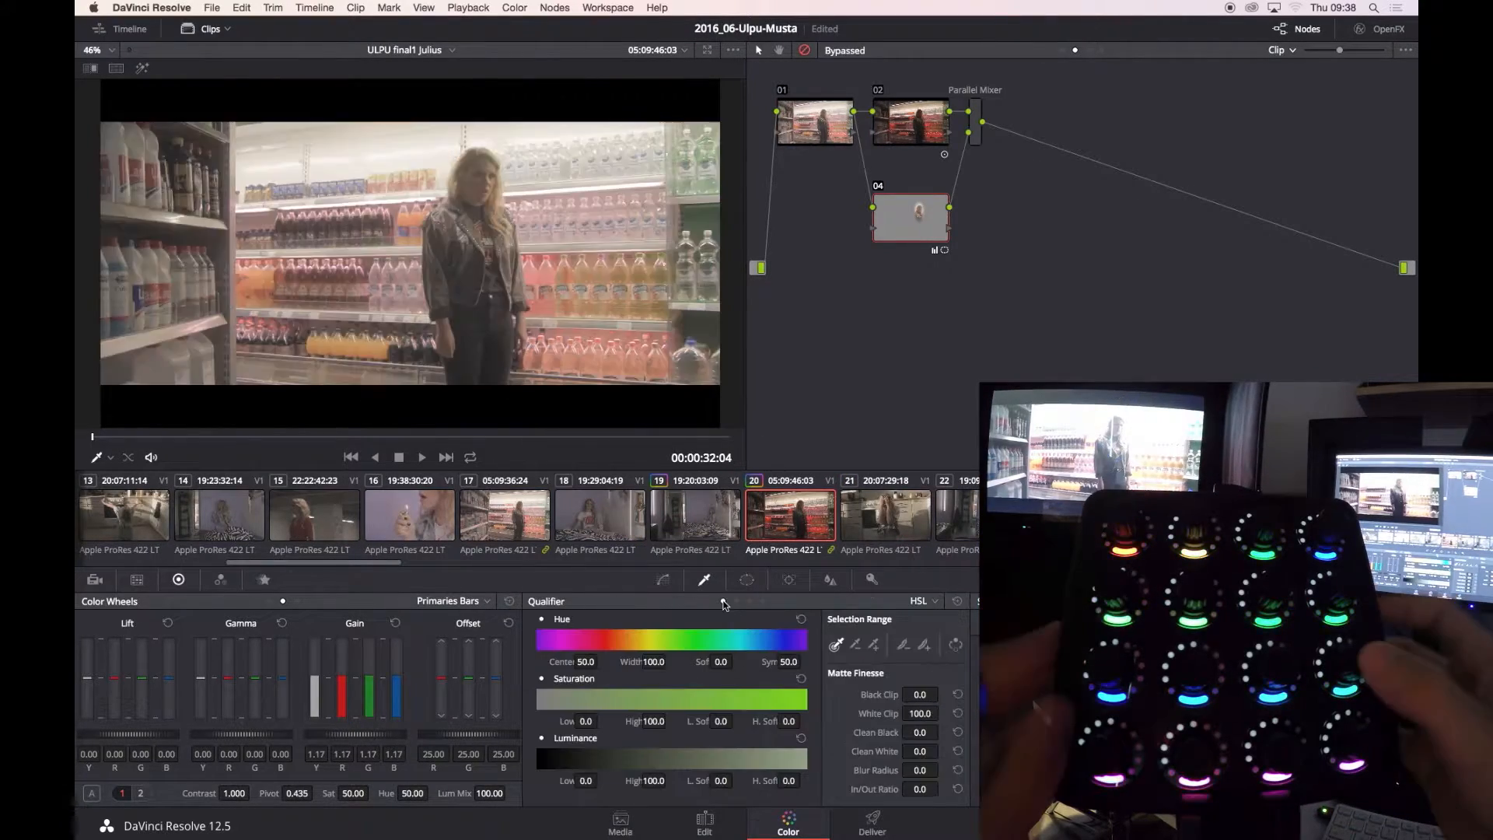
key(shift+d)
key(shift+d)
key(shift+d)
key(shift+d)
key(shift+d)
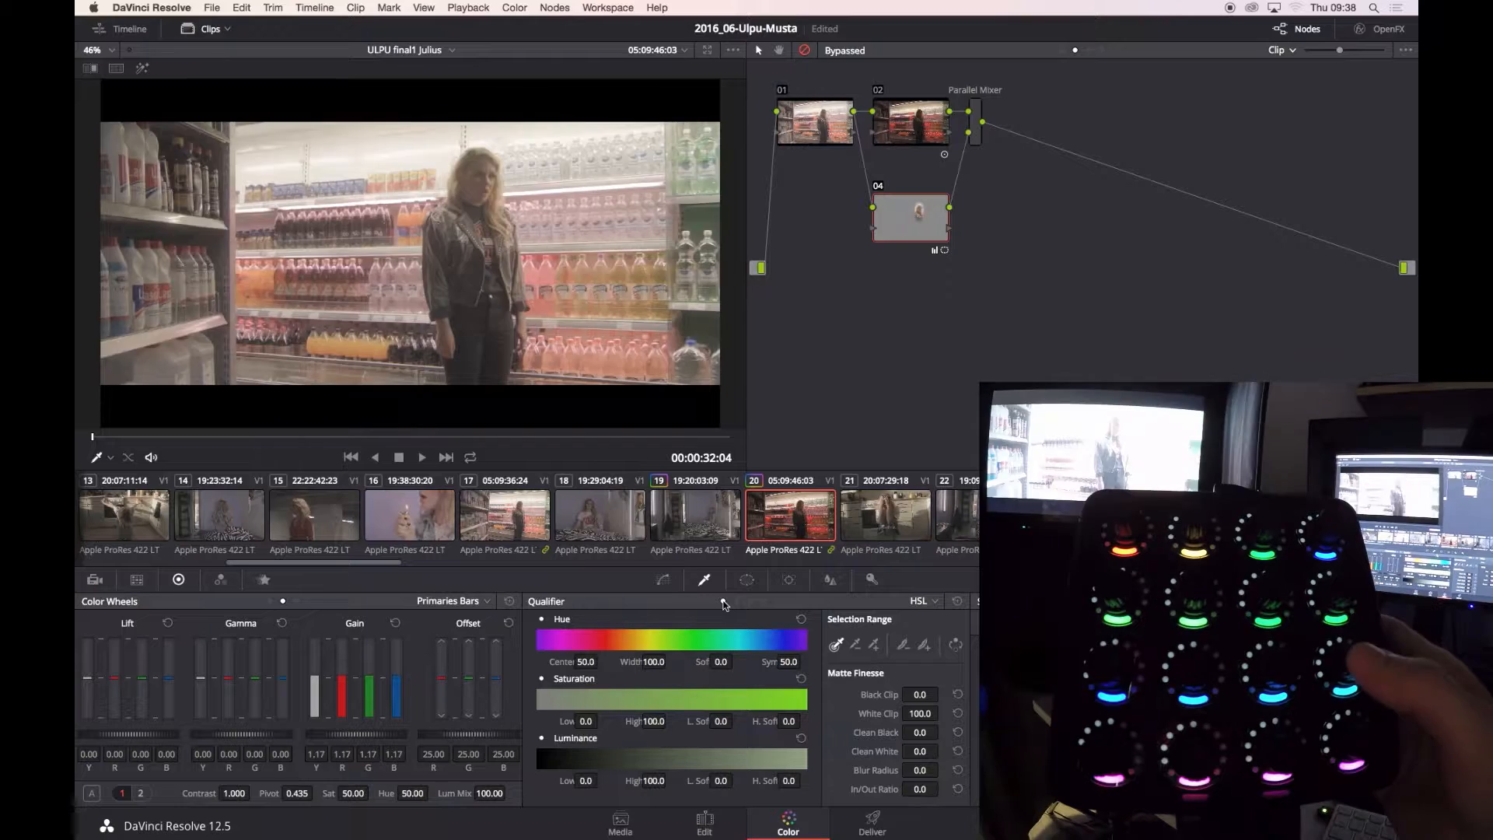
Add a serial node after the face correction, place a smaller circular window on the face and brighten it with gain and lift.
key(alt+s)
click(746, 579)
click(563, 623)
drag(854, 683, 952, 683)
drag(935, 662, 916, 662)
drag(854, 662, 832, 662)
drag(936, 662, 944, 662)
click(663, 580)
drag(355, 733, 375, 734)
drag(128, 733, 130, 734)
Add another parallel node without a window and raise its green offset to 26.80.
key(shift+9)
click(966, 704)
key(shift+semicolon)
key(shift+semicolon)
key(alt+p)
drag(469, 681, 469, 678)
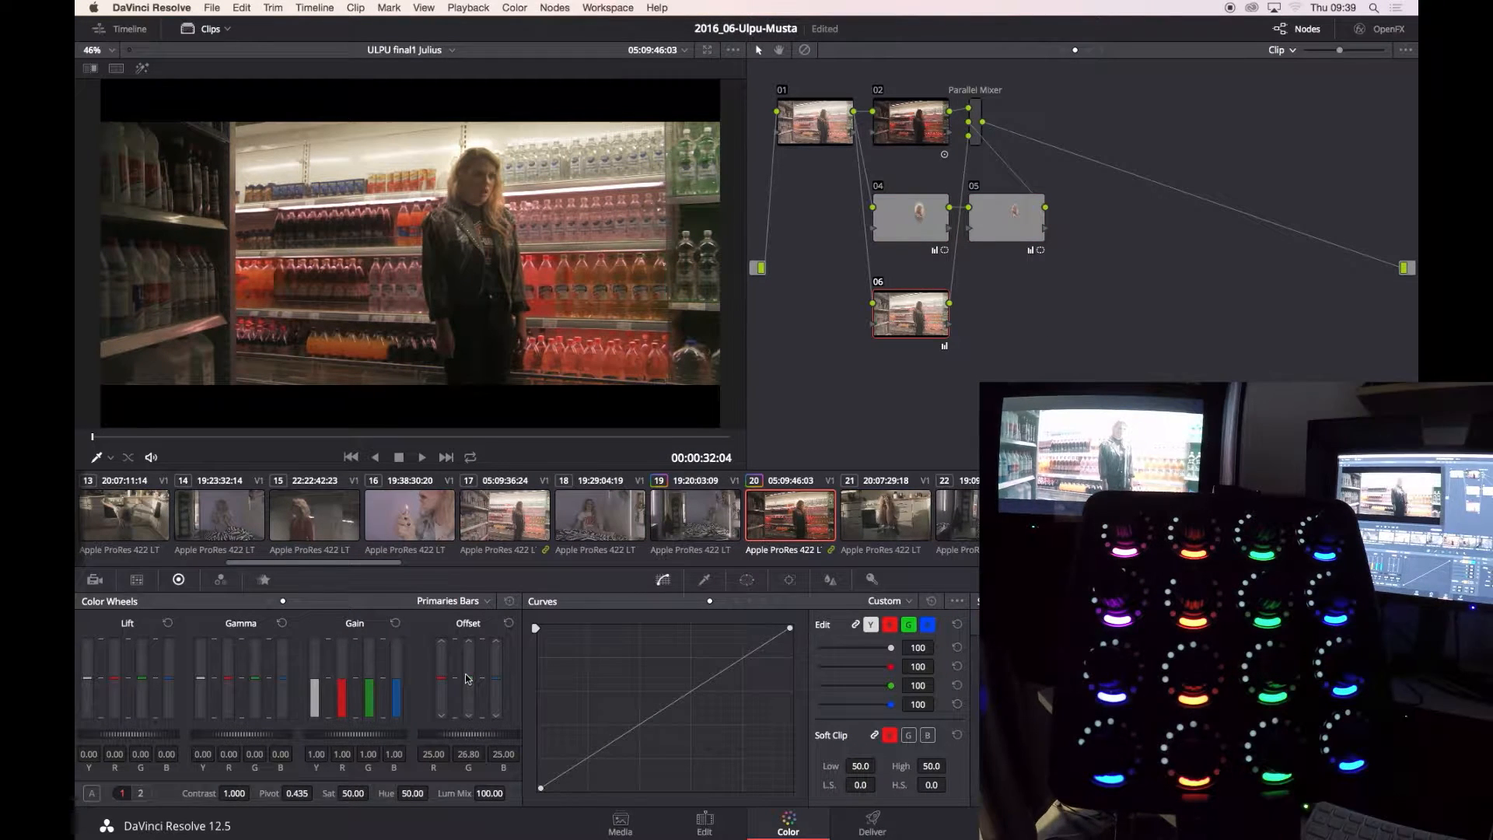
click(106, 438)
click(76, 438)
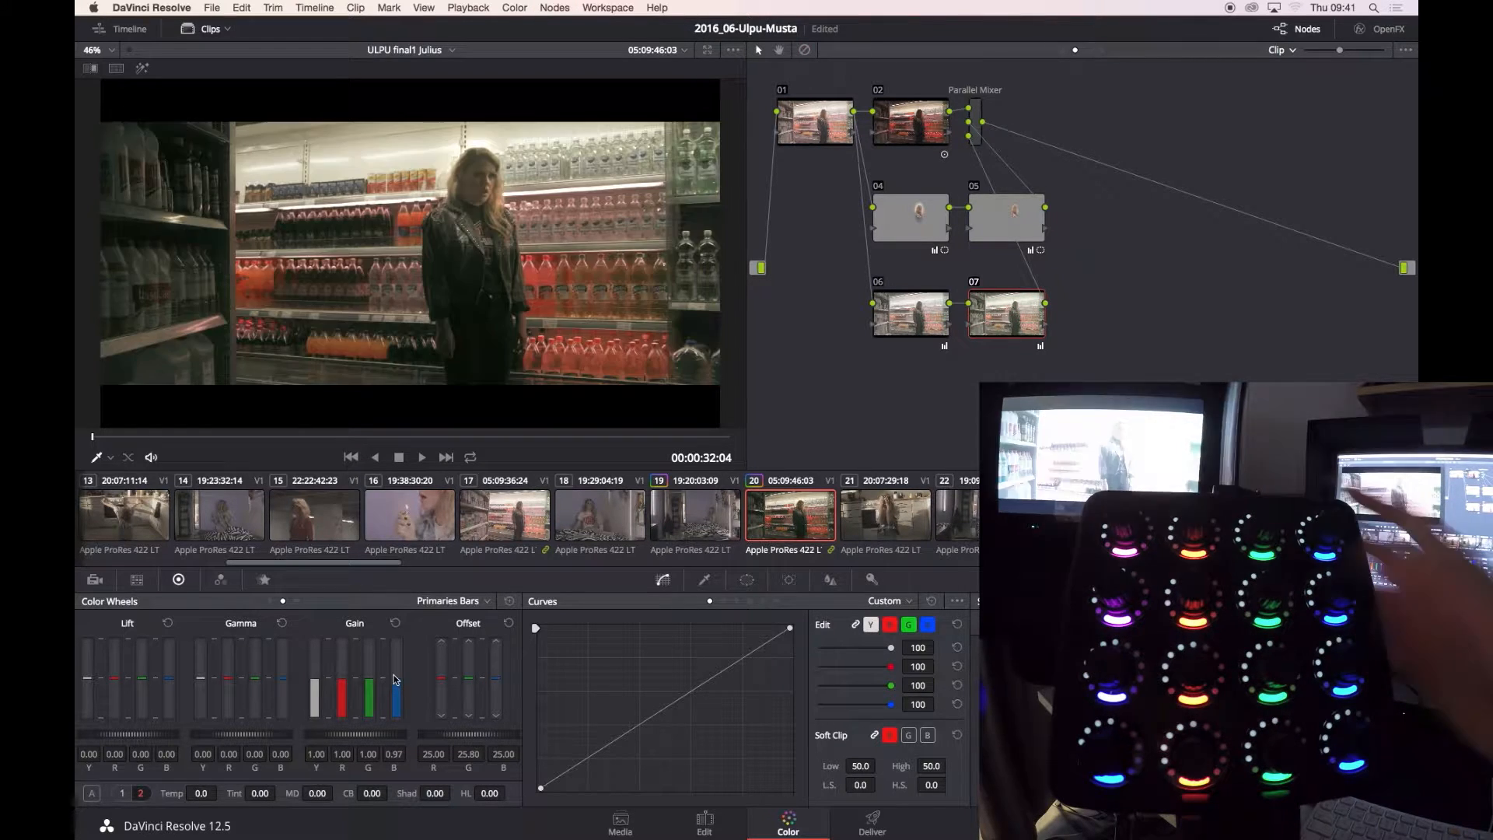
Lower the lift of face node 05 to -0.05 and play the clip in a loop.
key(ctrl+d)
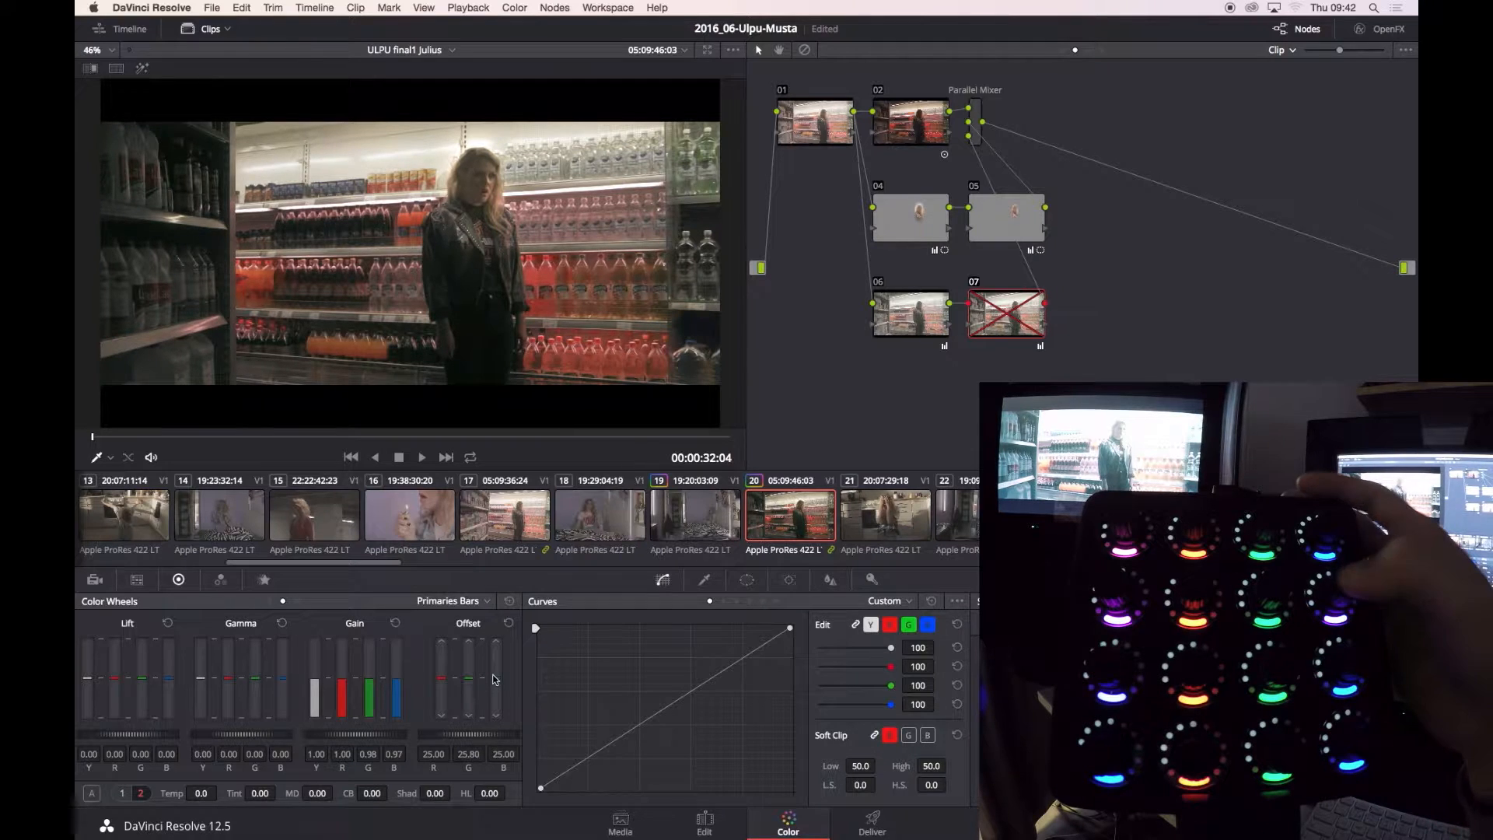
drag(128, 735, 123, 735)
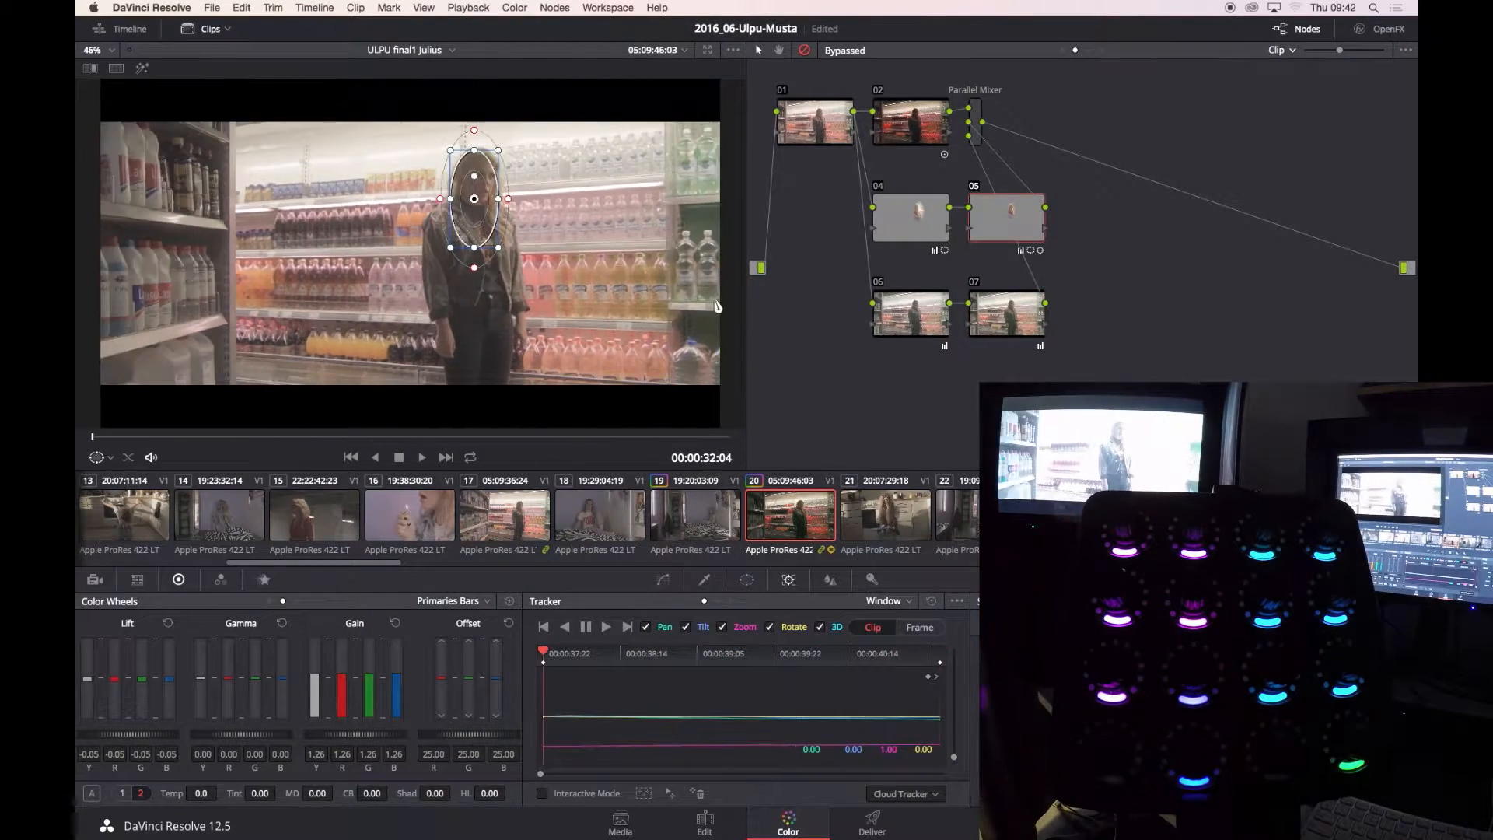
key(super+slash)
key(space)
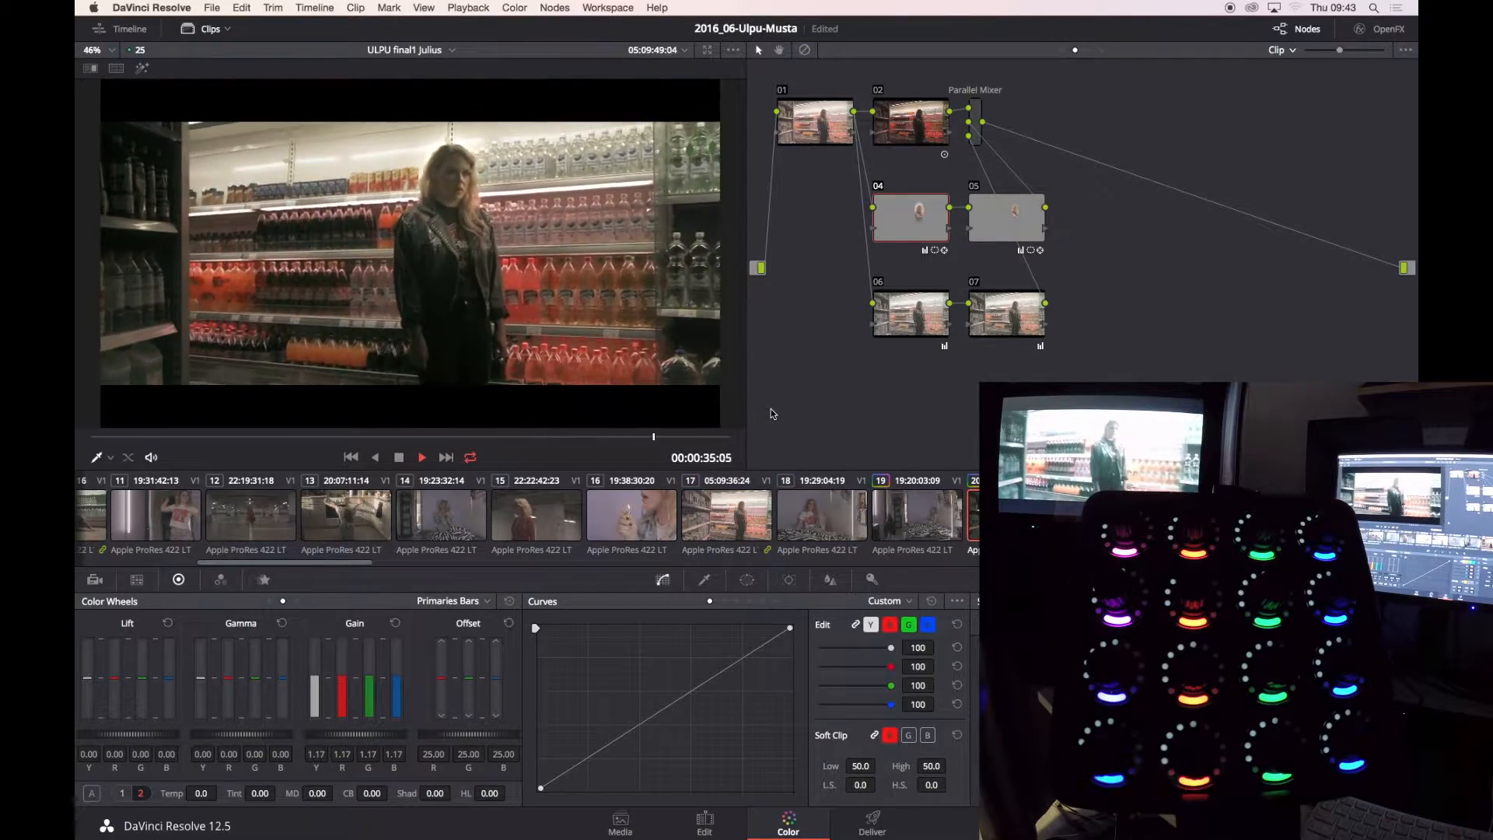
key(space)
Add parallel node 08 with an enlarged, softened circular window around the woman and raise its gamma to 0.04.
click(926, 145)
key(alt+p)
click(746, 579)
click(562, 623)
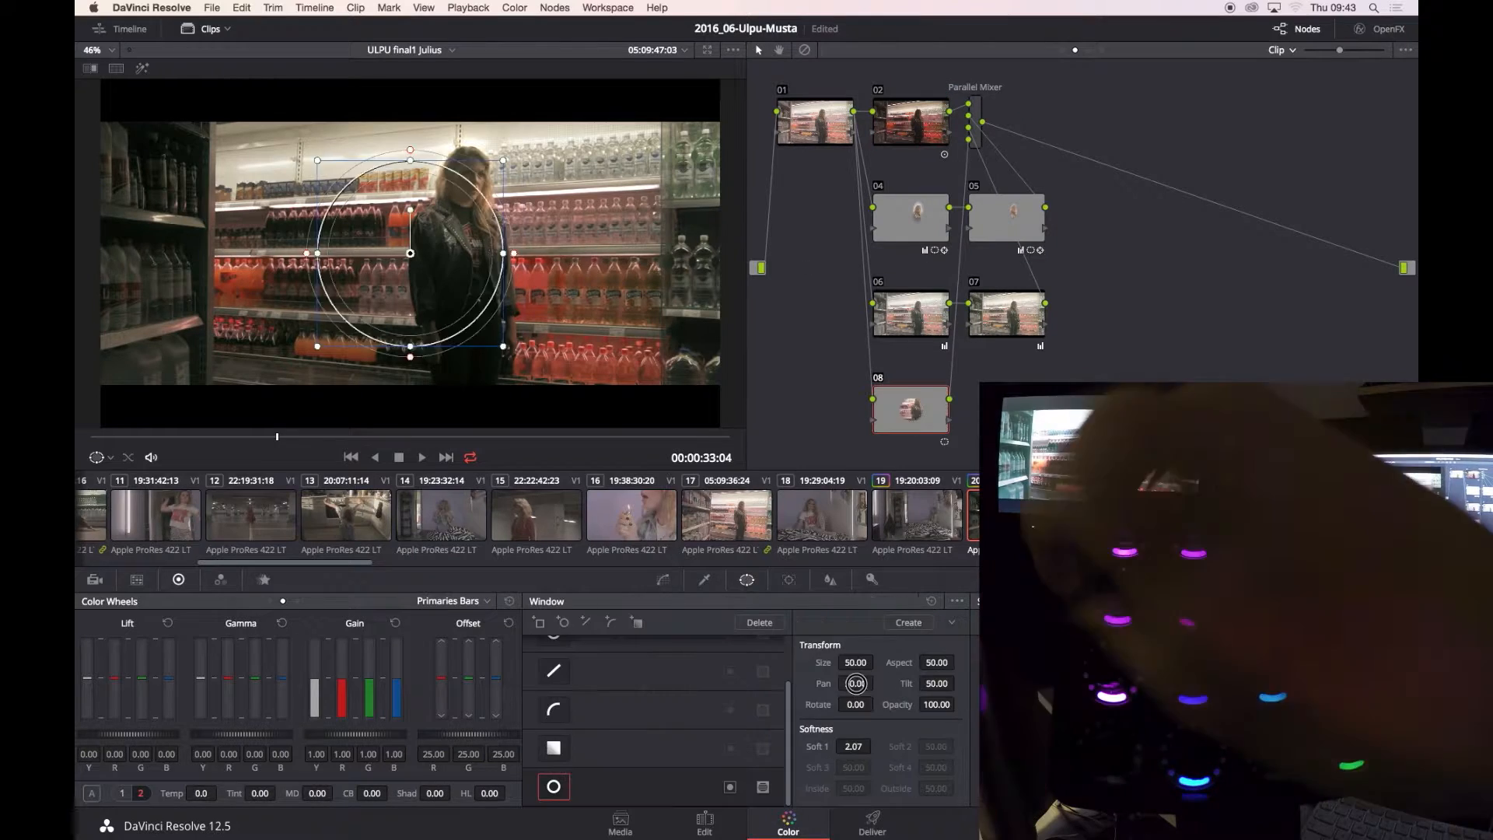
drag(856, 662, 879, 663)
drag(854, 746, 876, 746)
drag(856, 684, 865, 684)
click(663, 579)
drag(240, 734, 252, 735)
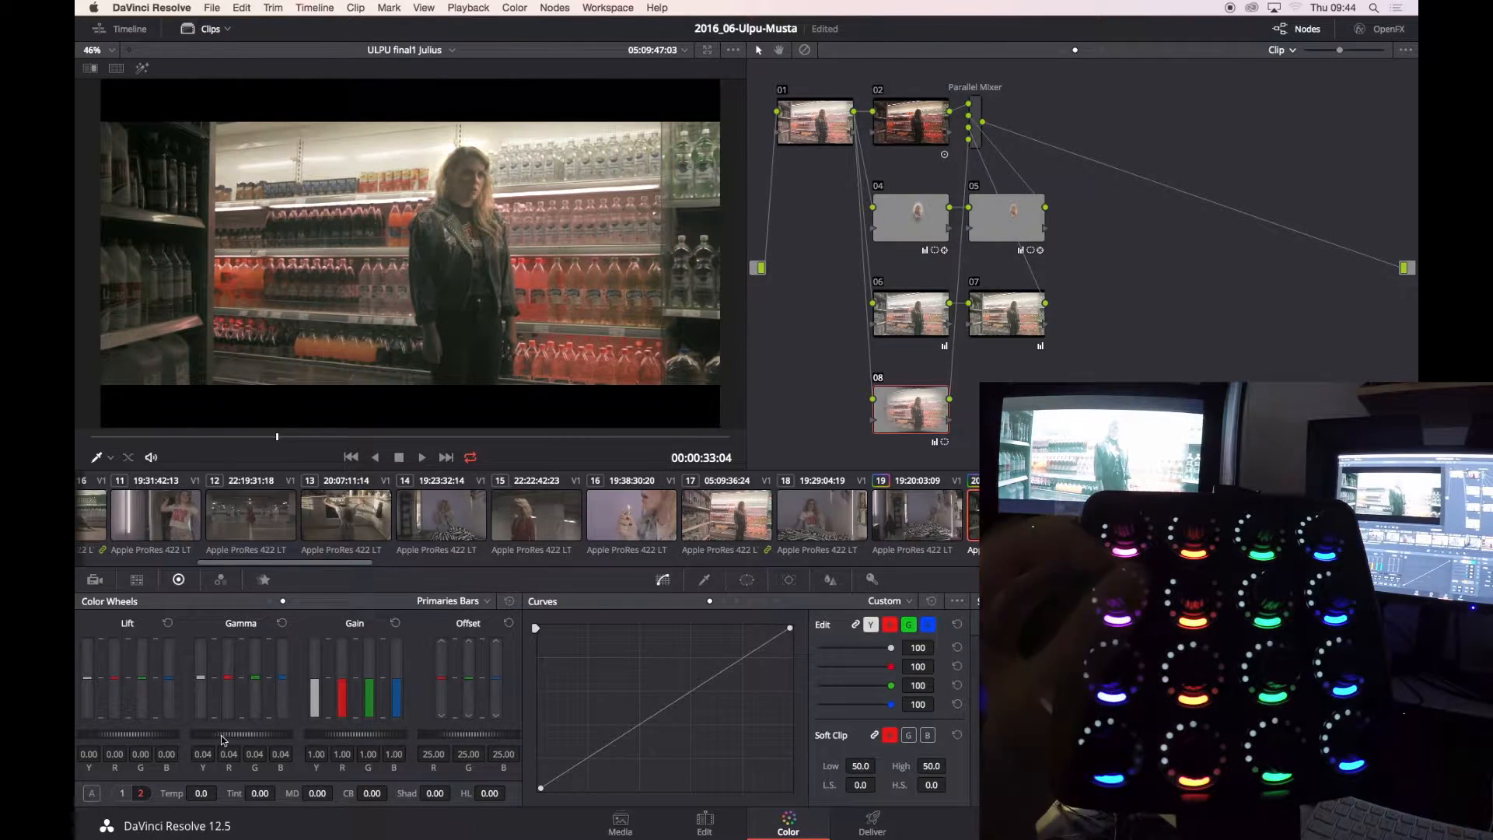
Disable face node 04 and play the clip to judge the shot without that correction.
key(shift+semicolon)
key(shift+semicolon)
key(shift+semicolon)
key(shift+semicolon)
key(super+d)
key(space)
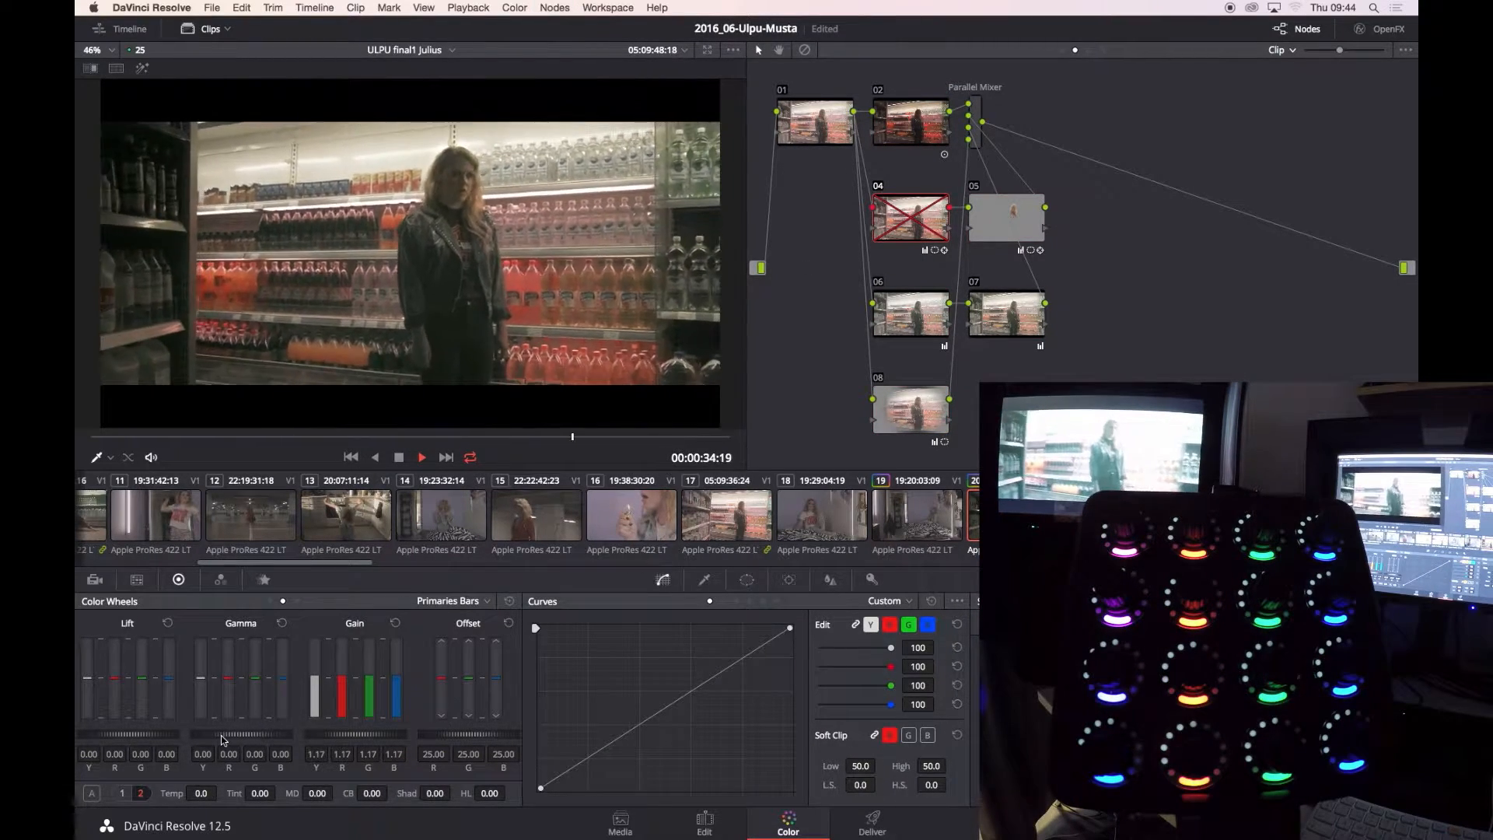
Set node 04's red offset to 24.60, then disable node 05 and re-enable node 04.
drag(440, 673, 439, 676)
key(shift+apostrophe)
key(super+d)
key(shift+semicolon)
key(super+d)
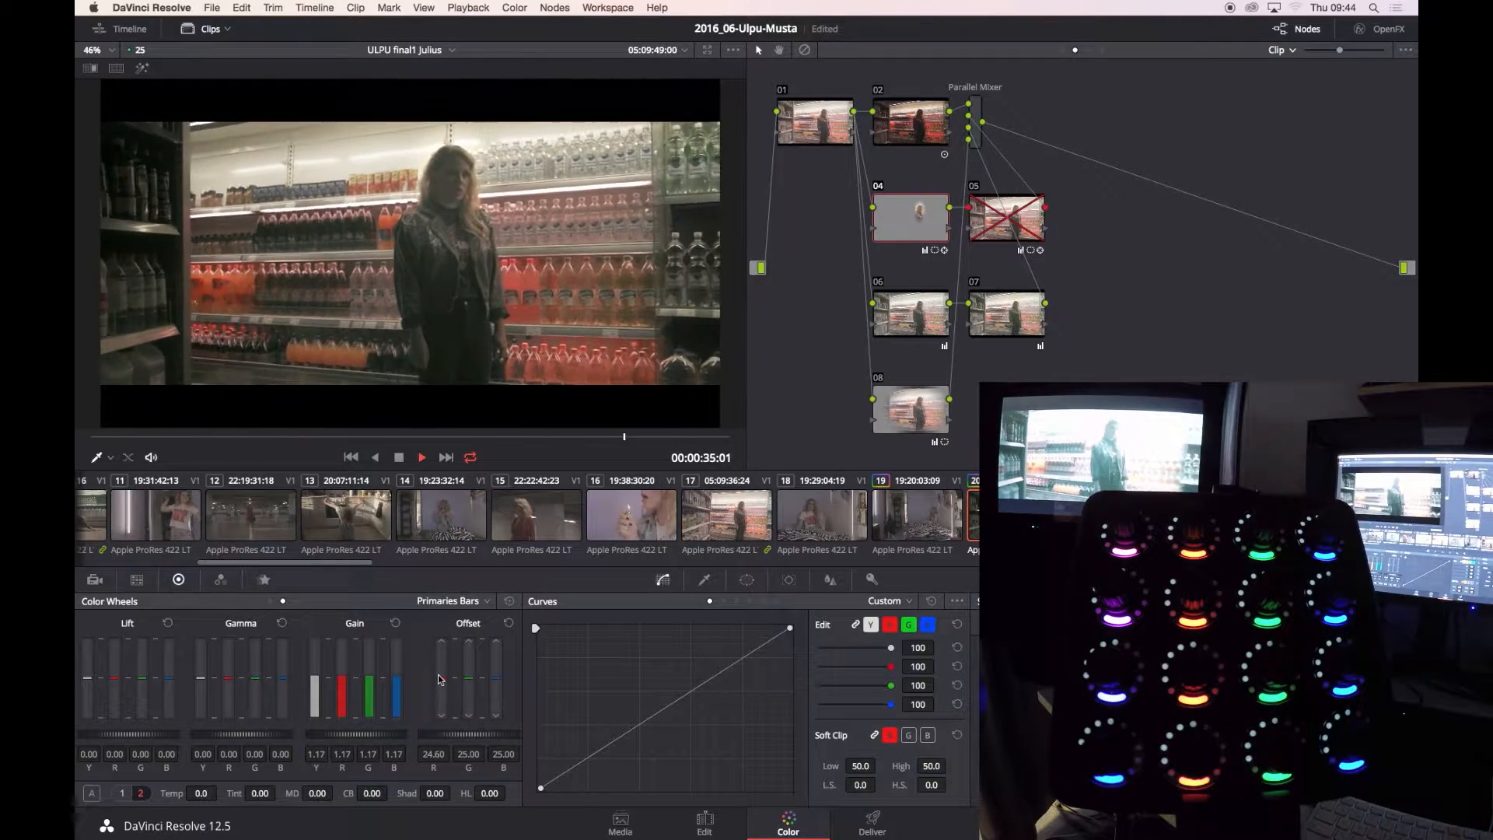
key(space)
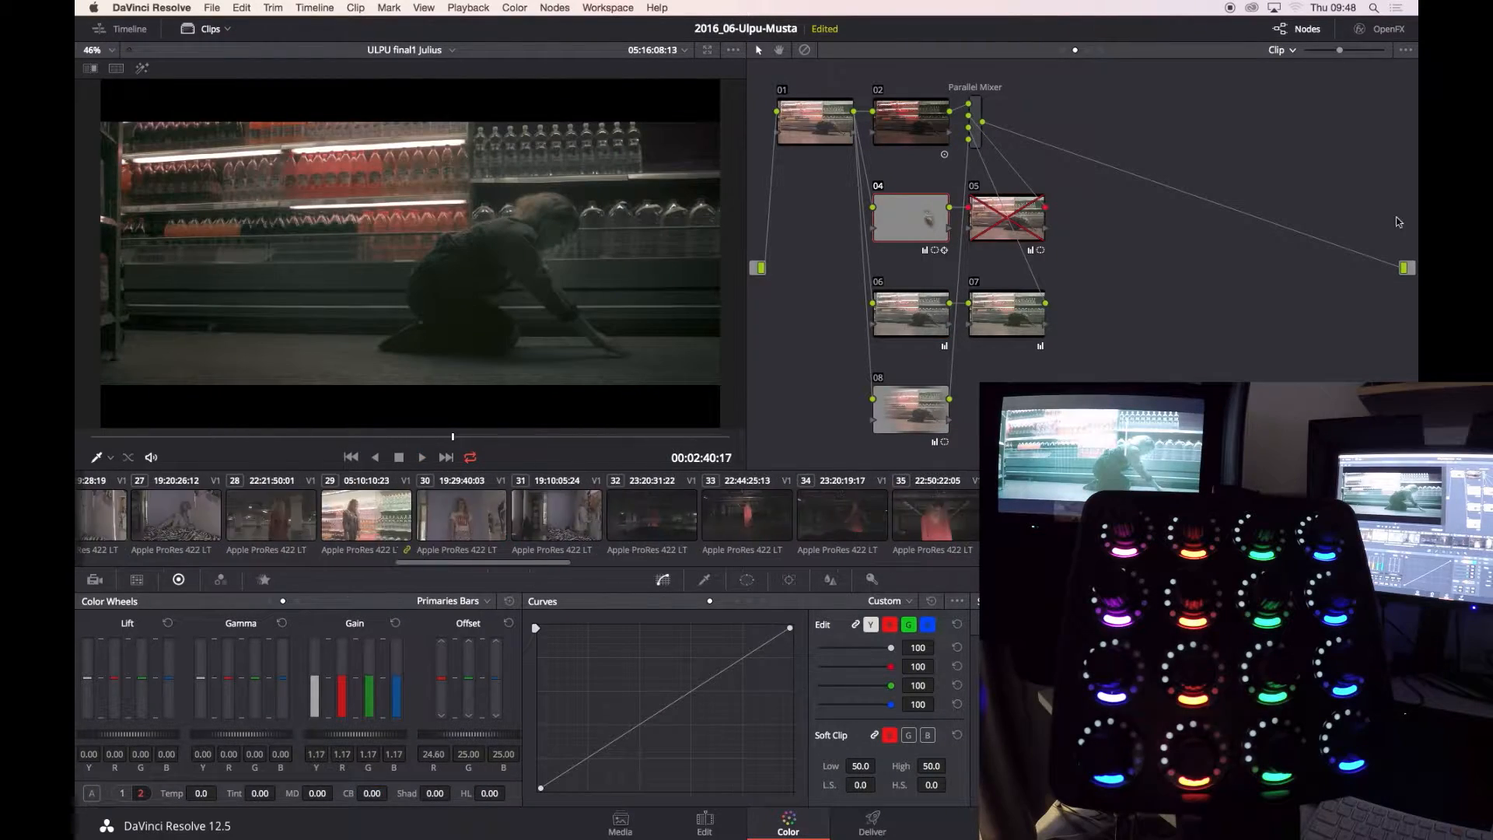
Open bedroom clip 27 around 00:00:53:21 and set contrast to 1.286 and pivot to 0.355 on a second node.
scroll(424, 543, right, 10)
click(798, 515)
drag(403, 437, 434, 437)
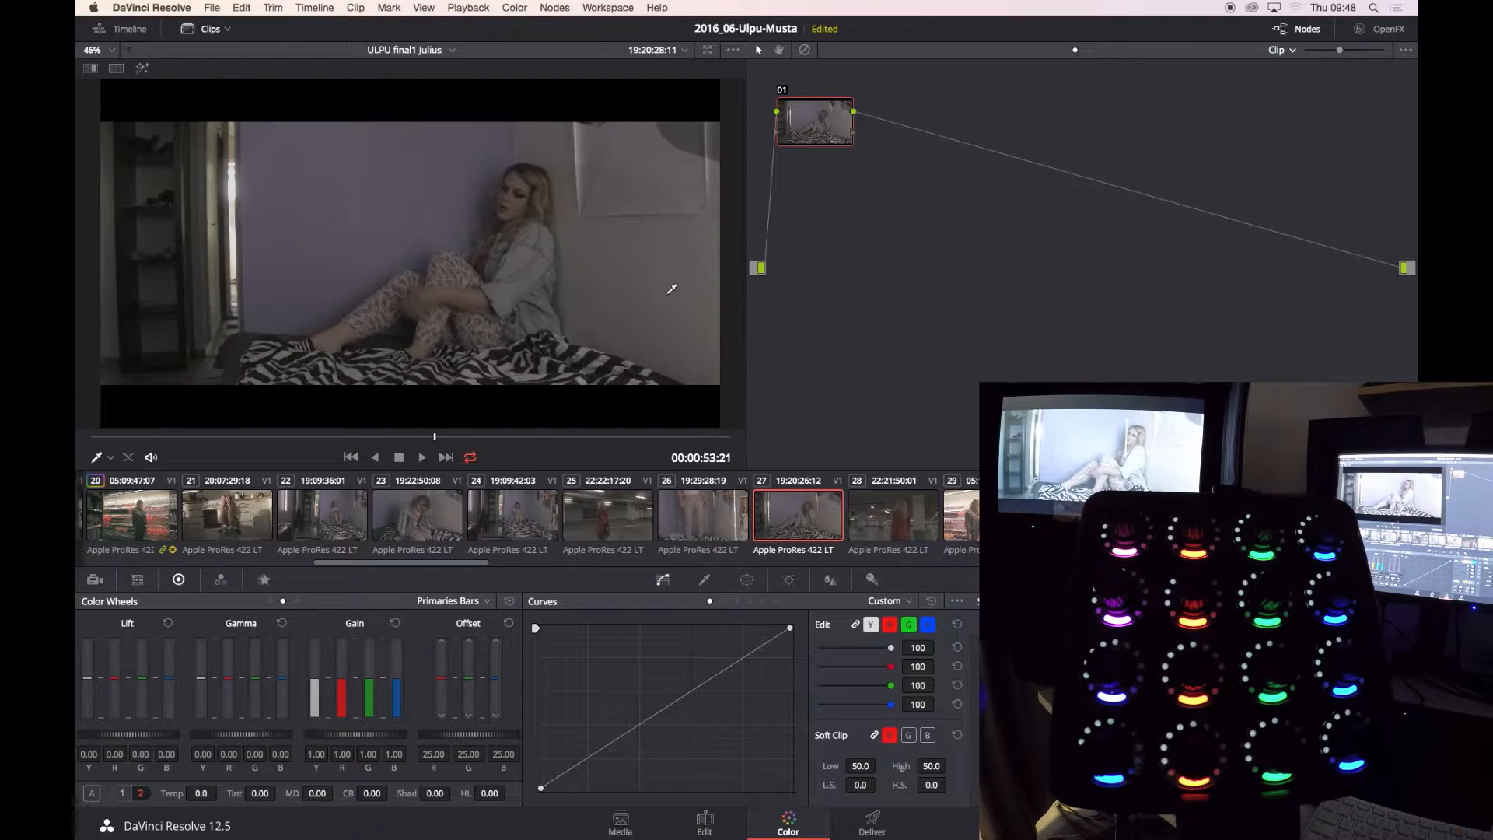
click(123, 793)
drag(234, 794, 257, 794)
drag(297, 793, 287, 795)
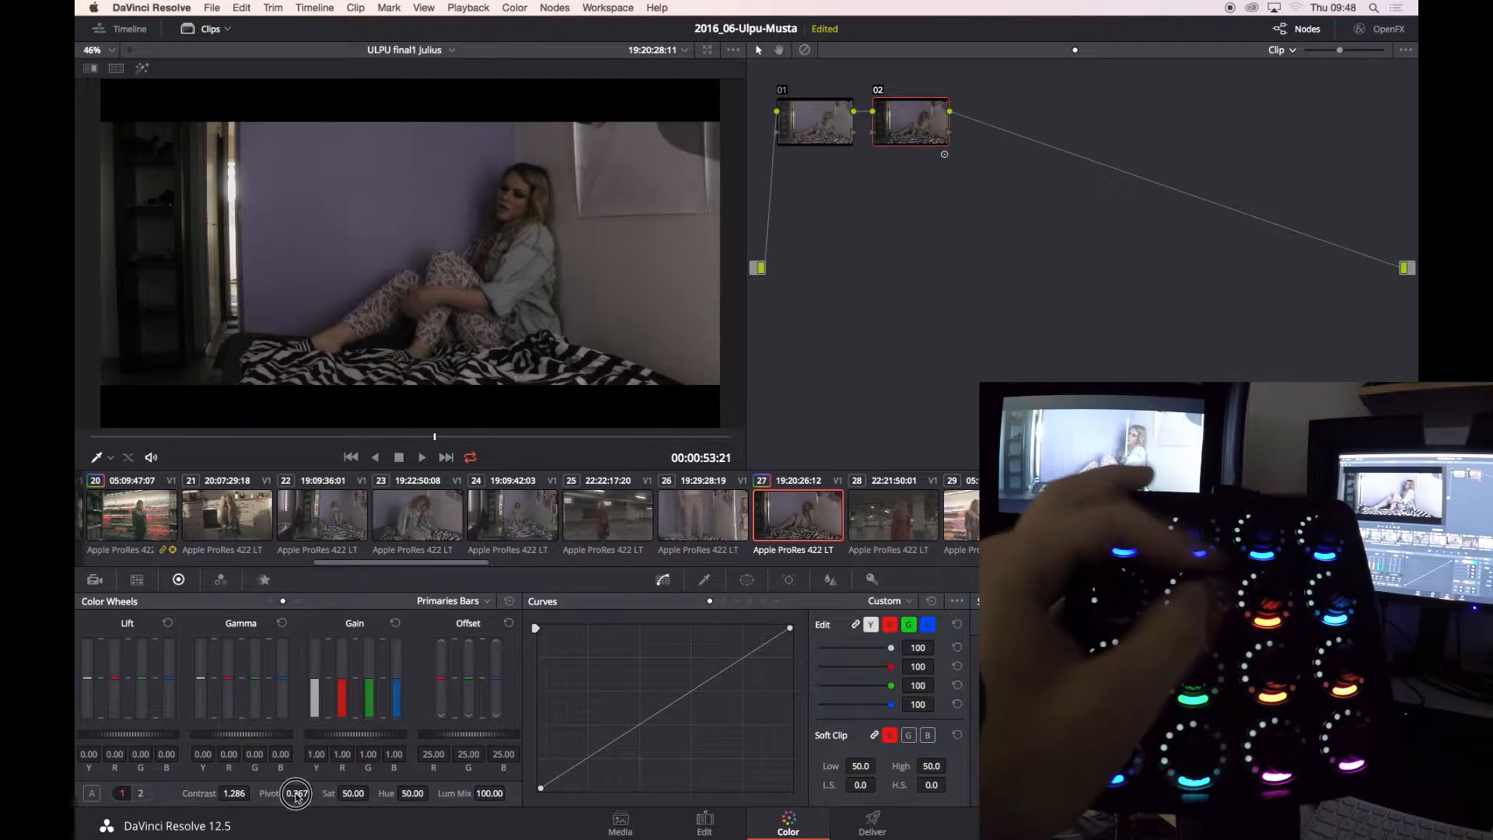
Brighten node 02 of clip 27 by raising gain to 1.63, with red at 1.77, and lower lift to -0.01.
drag(327, 736, 377, 734)
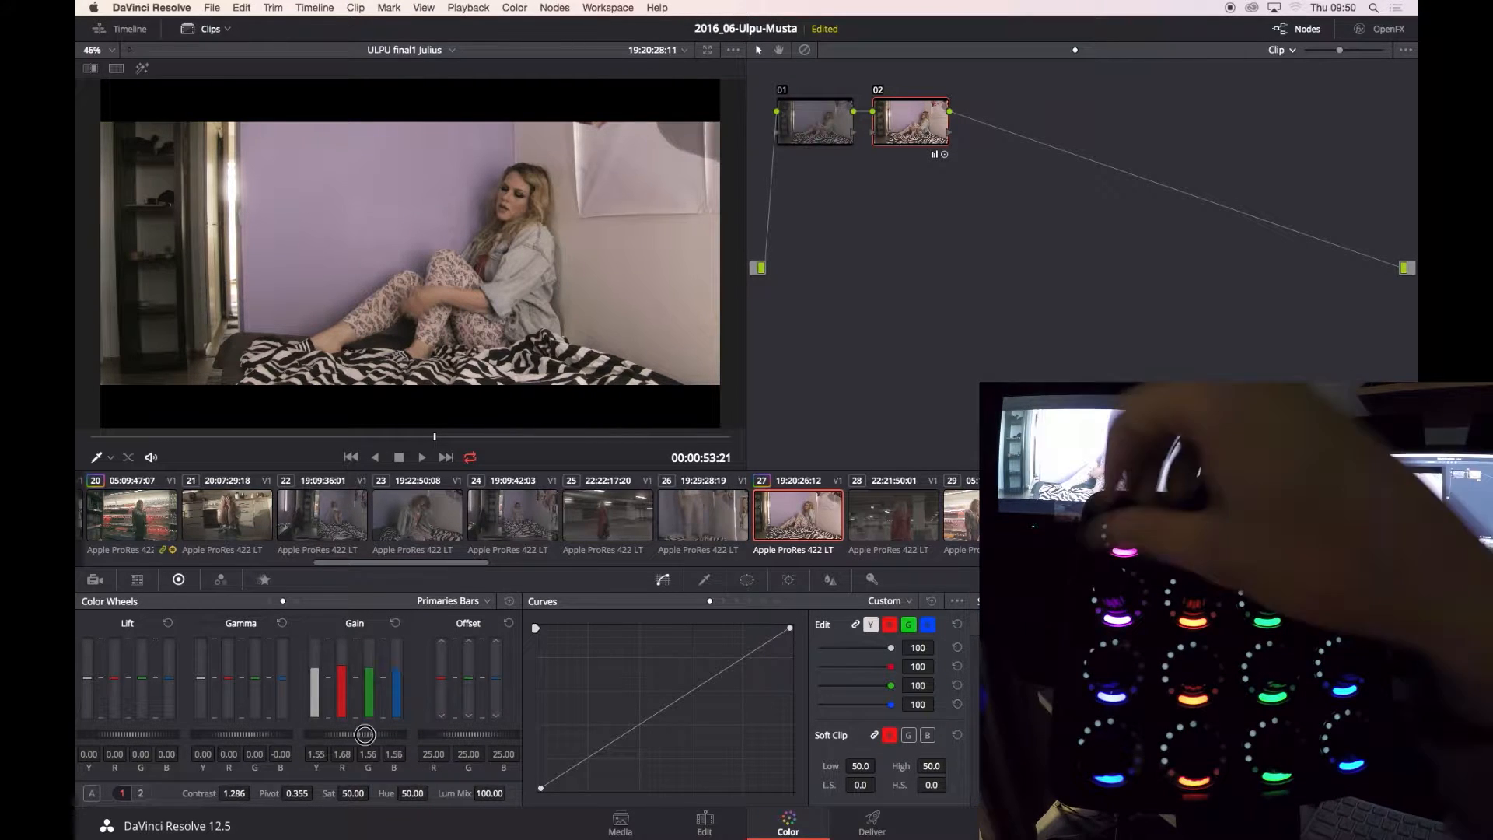
drag(364, 734, 373, 734)
drag(141, 734, 137, 734)
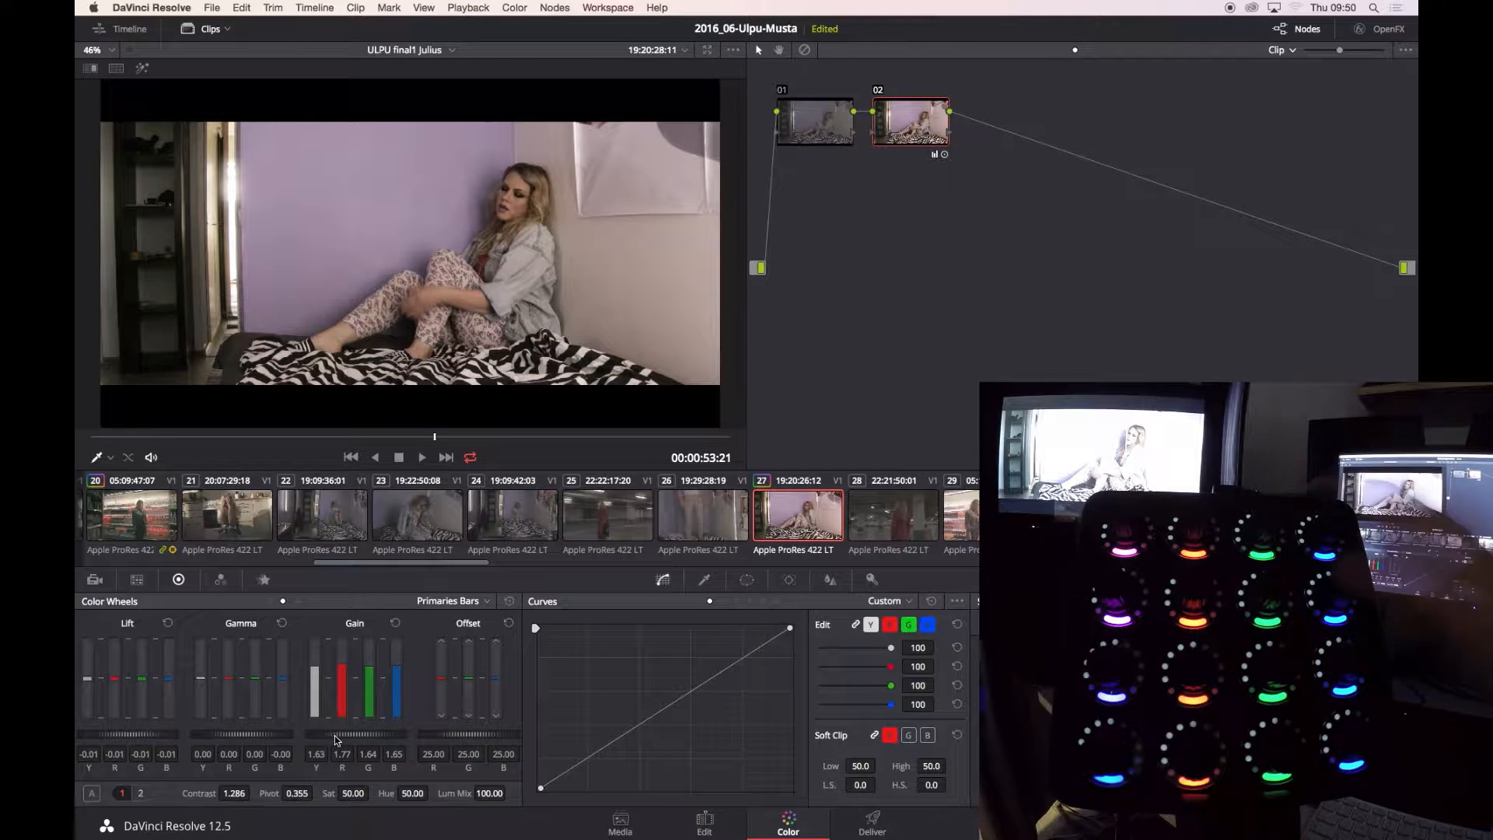
Toggle node 02 off and on to compare, and play clip 27 to review the correction.
key(super+d)
key(super+d)
key(super+d)
key(super+d)
key(space)
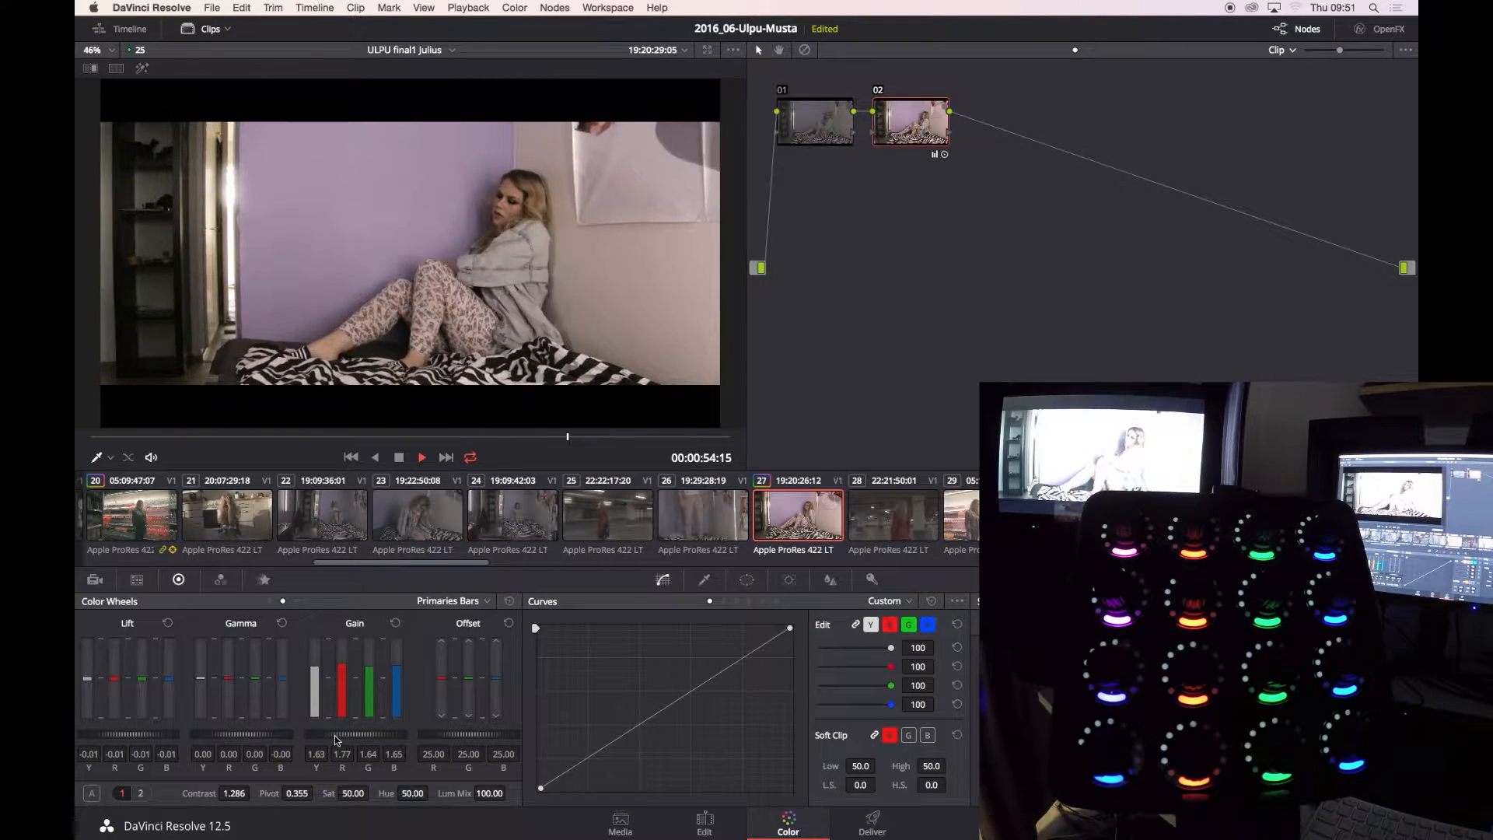
key(space)
Compare clip 27 against the reference still in a wipe and fine-tune lift and red gamma to match.
key(super+w)
key(alt+w)
drag(124, 734, 131, 734)
drag(227, 677, 224, 679)
drag(319, 375, 433, 373)
drag(604, 340, 545, 272)
right_click(539, 266)
click(583, 326)
Near the start of clip 27, add a parallel node with a soft window over the woman and raise its gain to 1.05.
drag(594, 437, 181, 490)
key(alt+p)
click(747, 579)
click(553, 786)
drag(856, 683, 343, 662)
click(663, 580)
drag(355, 734, 374, 734)
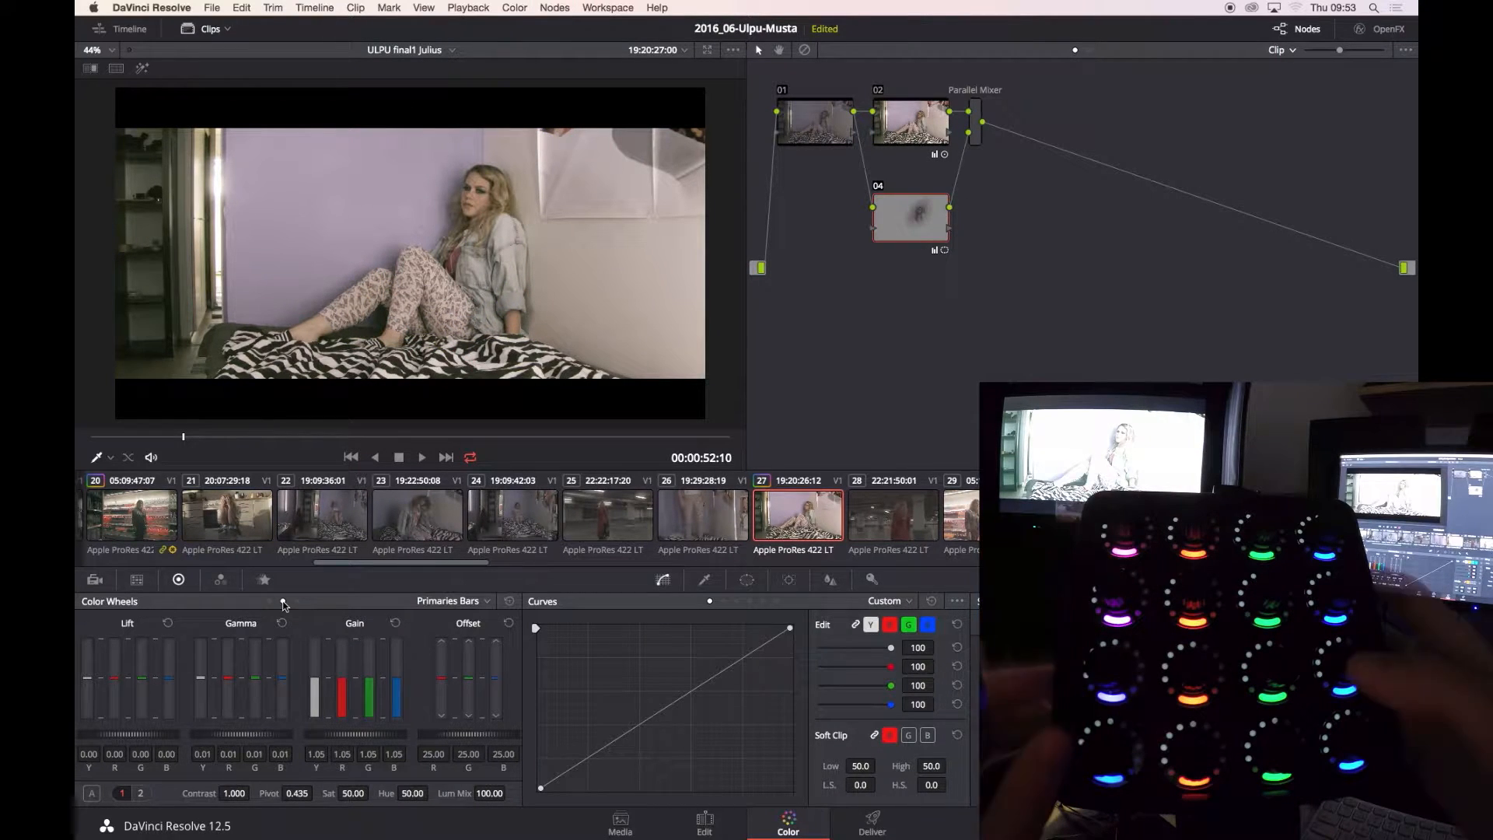
Copy clip 27's grade to the shot of the woman in the printed T-shirt around 00:01:04:01.
key(Down)
key(Down)
key(Down)
key(Down)
middle_click(770, 514)
drag(482, 442, 432, 437)
Add a parallel node with a window across the upper frame, set lift and gamma to -0.04 and play the result.
key(alt+p)
click(746, 579)
click(683, 623)
drag(410, 253, 410, 110)
click(663, 580)
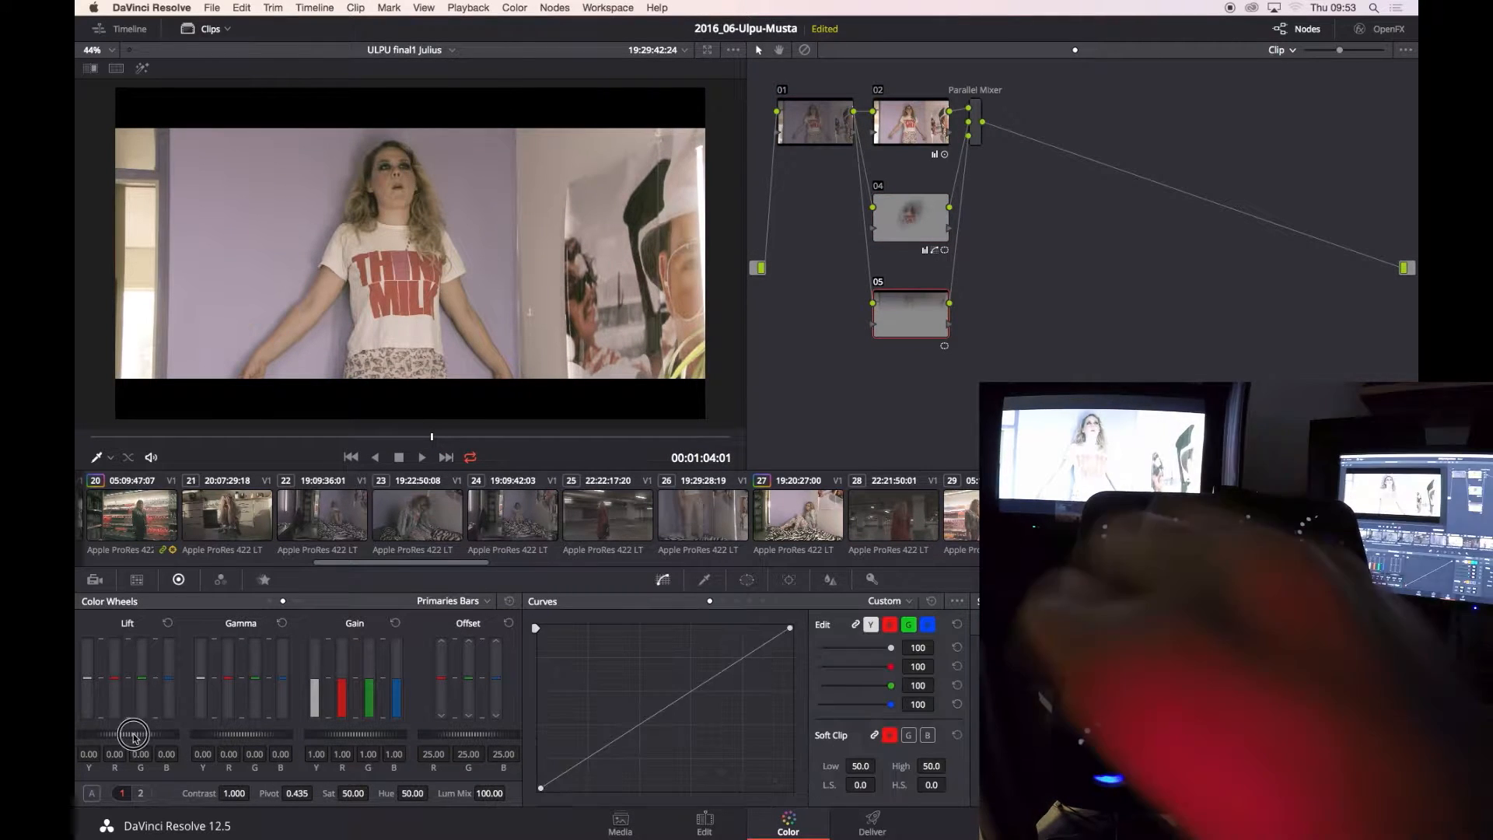
drag(133, 735, 102, 735)
drag(255, 734, 223, 734)
key(space)
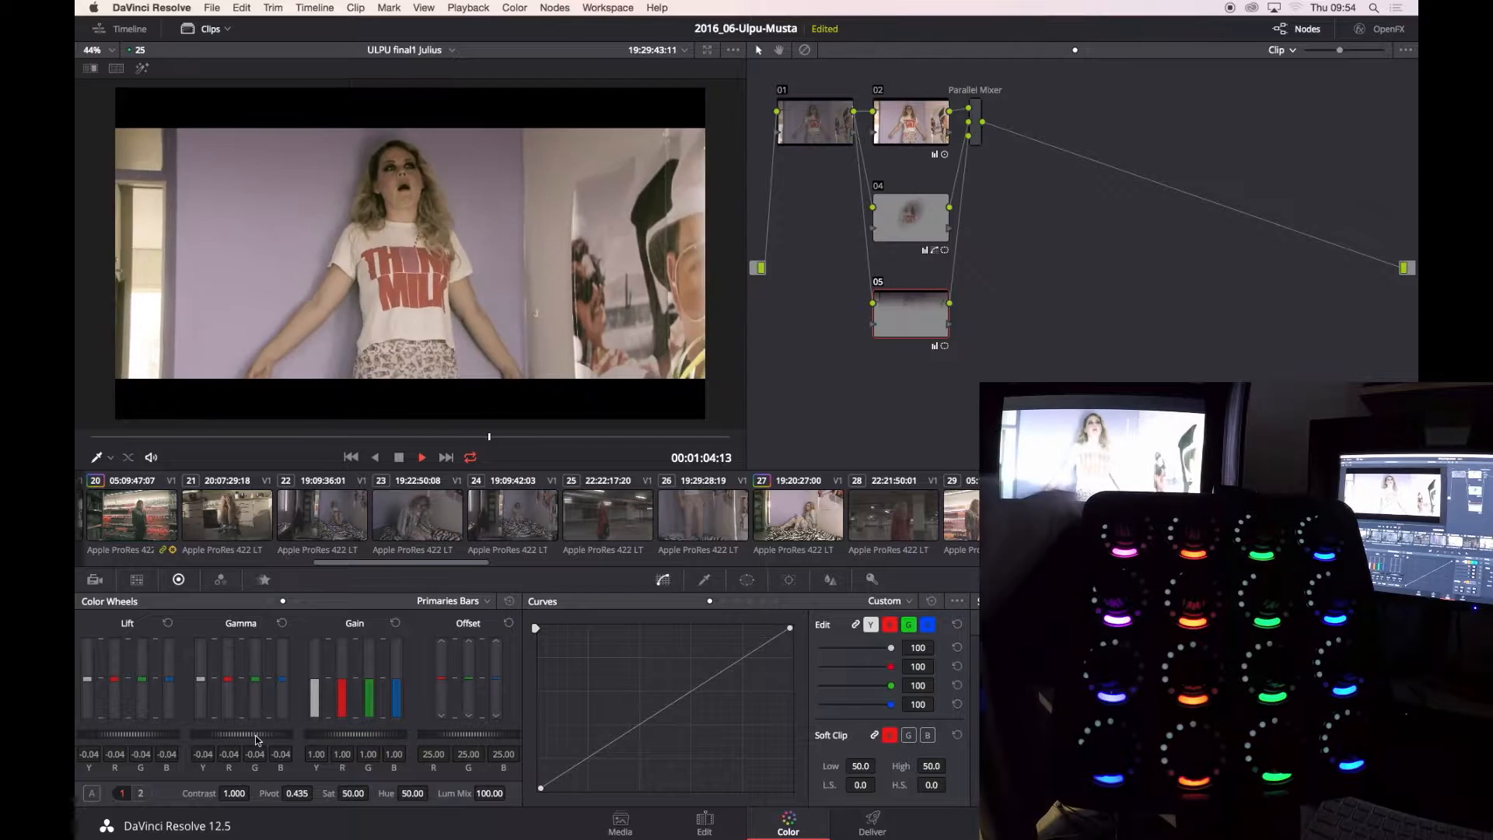
key(space)
Go back to lighter clip 16, reduce node 02's gain to about 1.20 with red at 1.33, and play the clip.
key(Up)
key(Up)
key(Up)
key(Up)
key(Up)
key(Up)
key(Up)
key(Up)
key(Up)
key(Up)
key(Up)
key(Up)
key(Up)
key(Up)
key(Up)
key(shift+semicolon)
drag(355, 734, 340, 736)
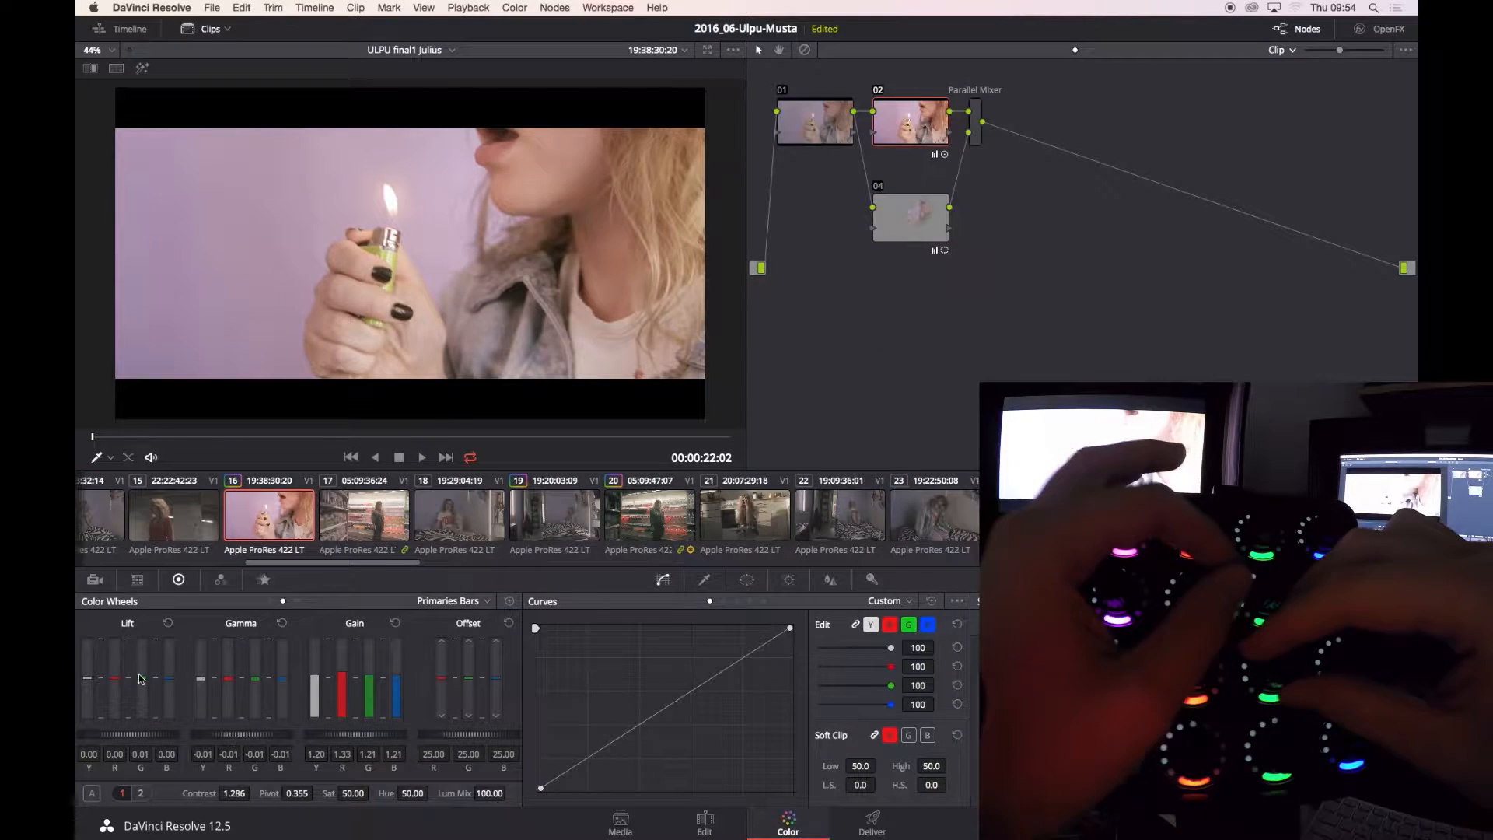
key(space)
key(space)
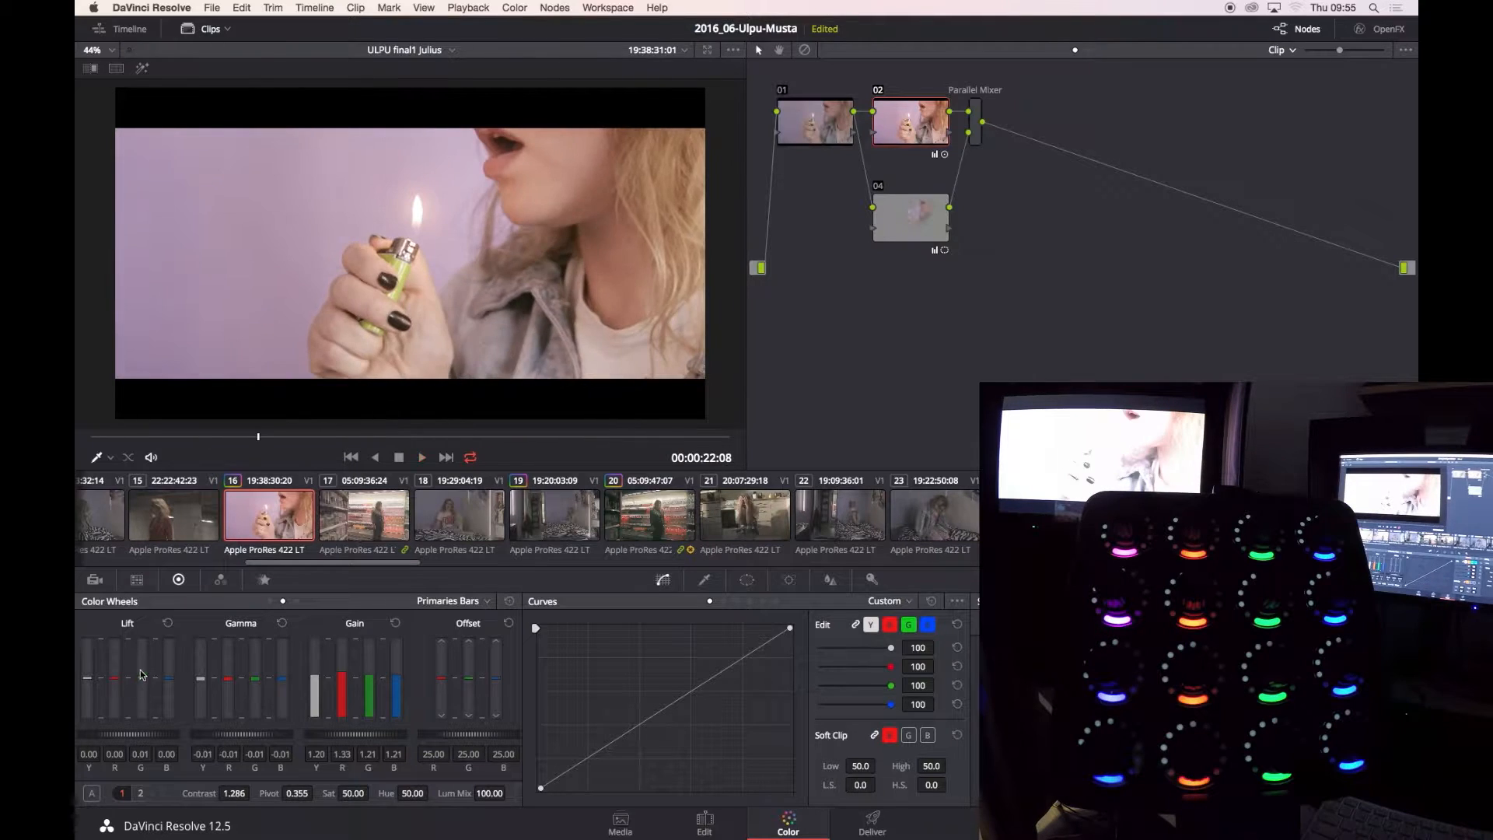
key(Escape)
Go forward to bedroom clip 48 and play it while toggling the grade bypass.
scroll(527, 515, right, 10)
click(955, 515)
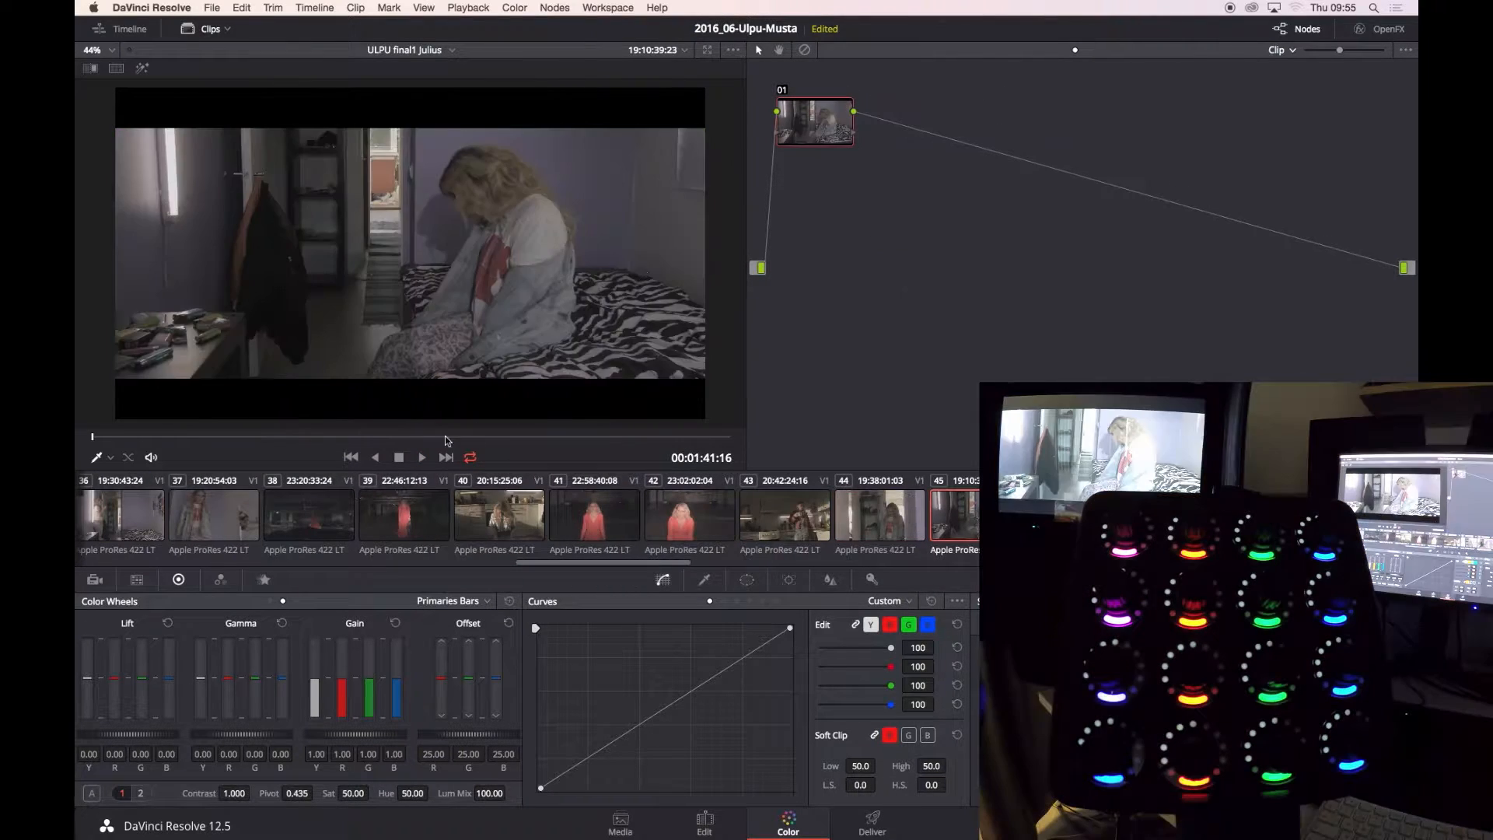
key(Down)
key(space)
key(shift+d)
key(shift+d)
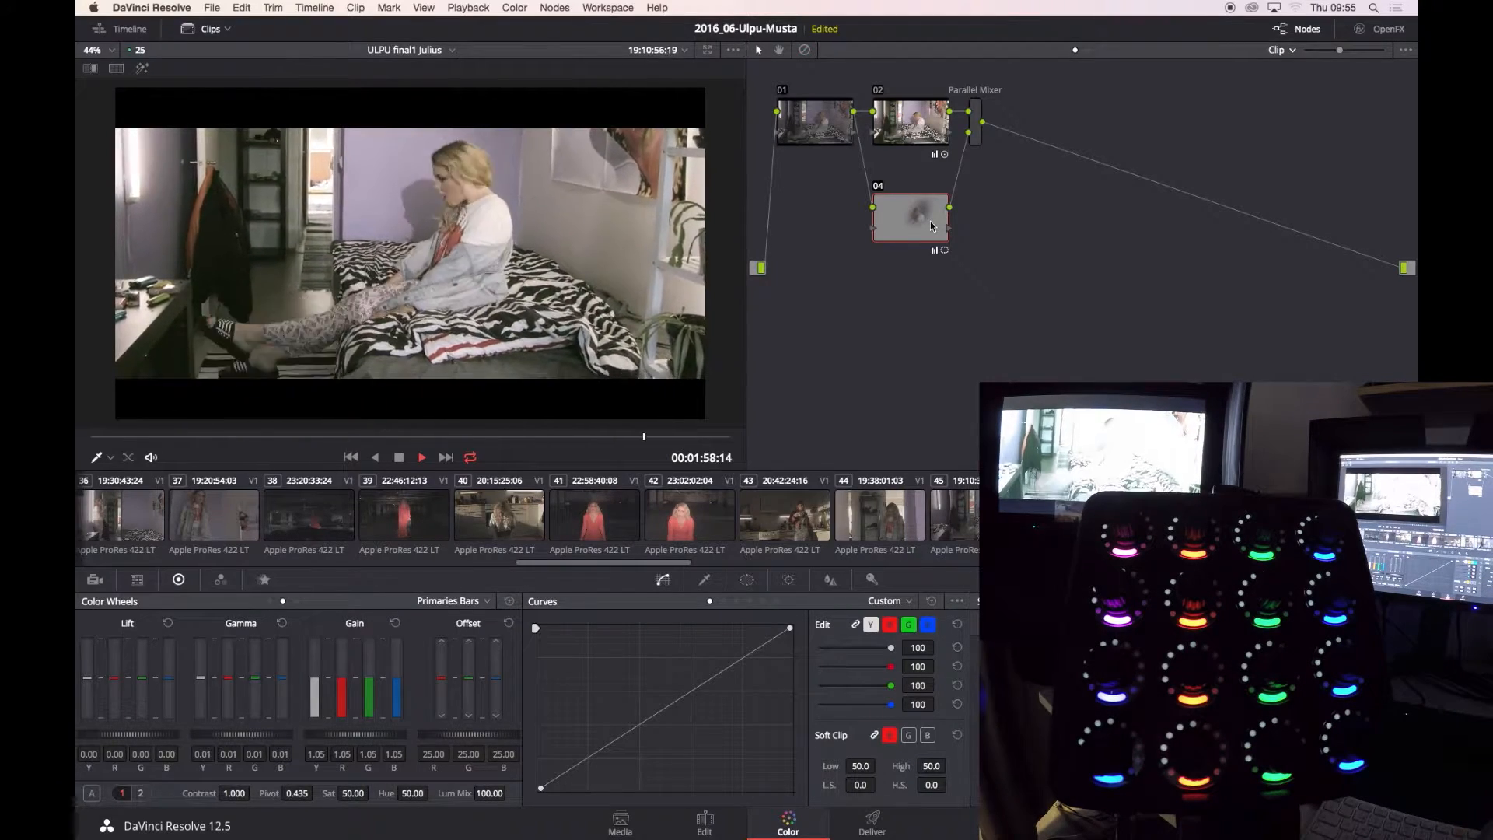
Compare clip 48 with the supermarket reference still in a vertical wipe.
key(space)
key(super+w)
drag(326, 323, 320, 324)
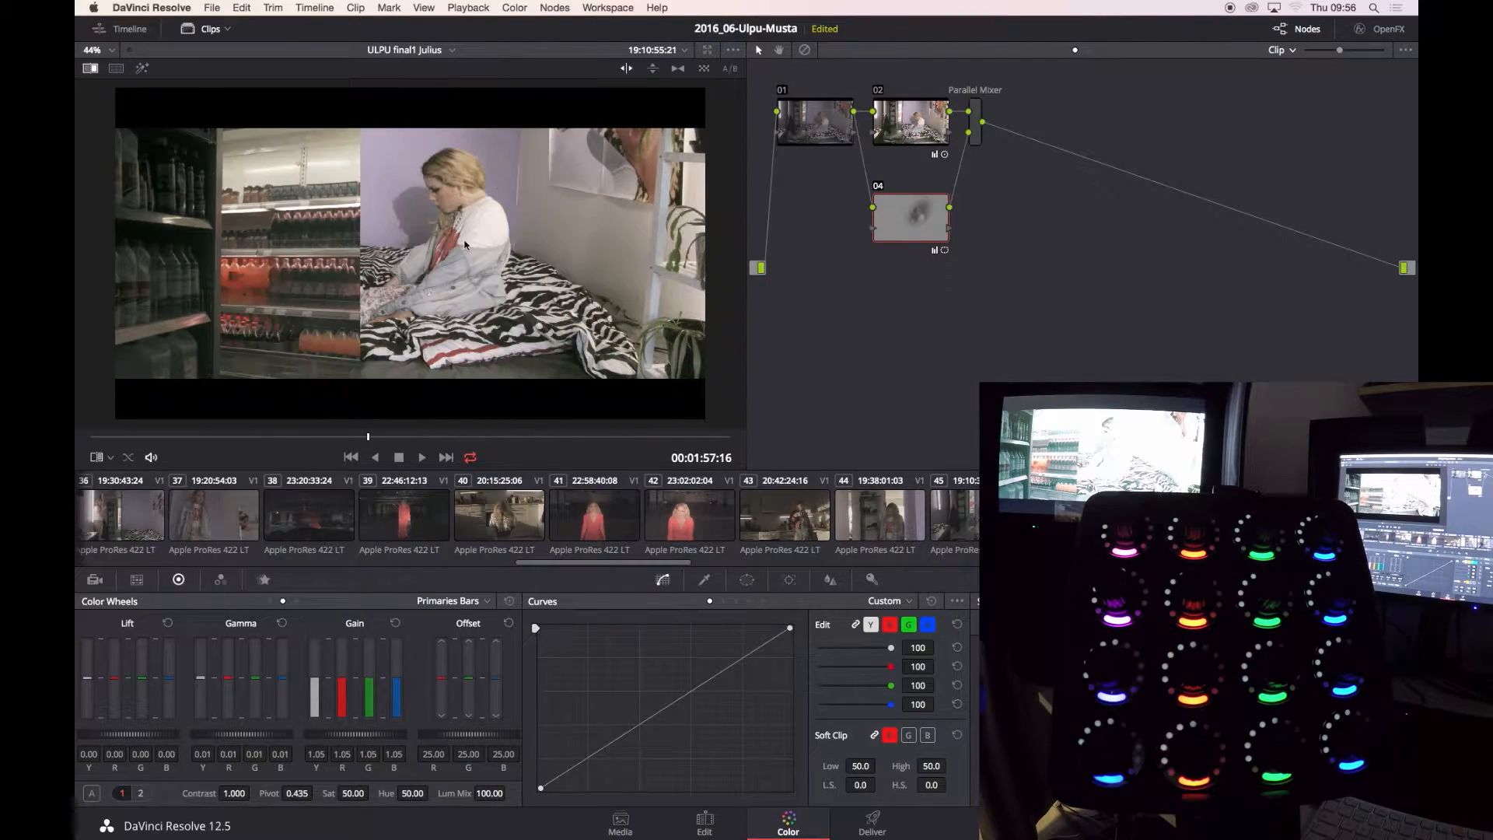
key(super+w)
Apply the grade from two clips earlier to clip 50 and move to around 00:02:03:15.
key(Down)
key(Down)
click(523, 439)
key(minus)
mouse_move(517, 437)
mouse_down()
mouse_move(535, 432)
mouse_move(504, 453)
mouse_up()
Add a parallel node to clip 50 with a rotated gradient window, shifting its pan and increasing its softness.
key(alt+p)
key(alt+g)
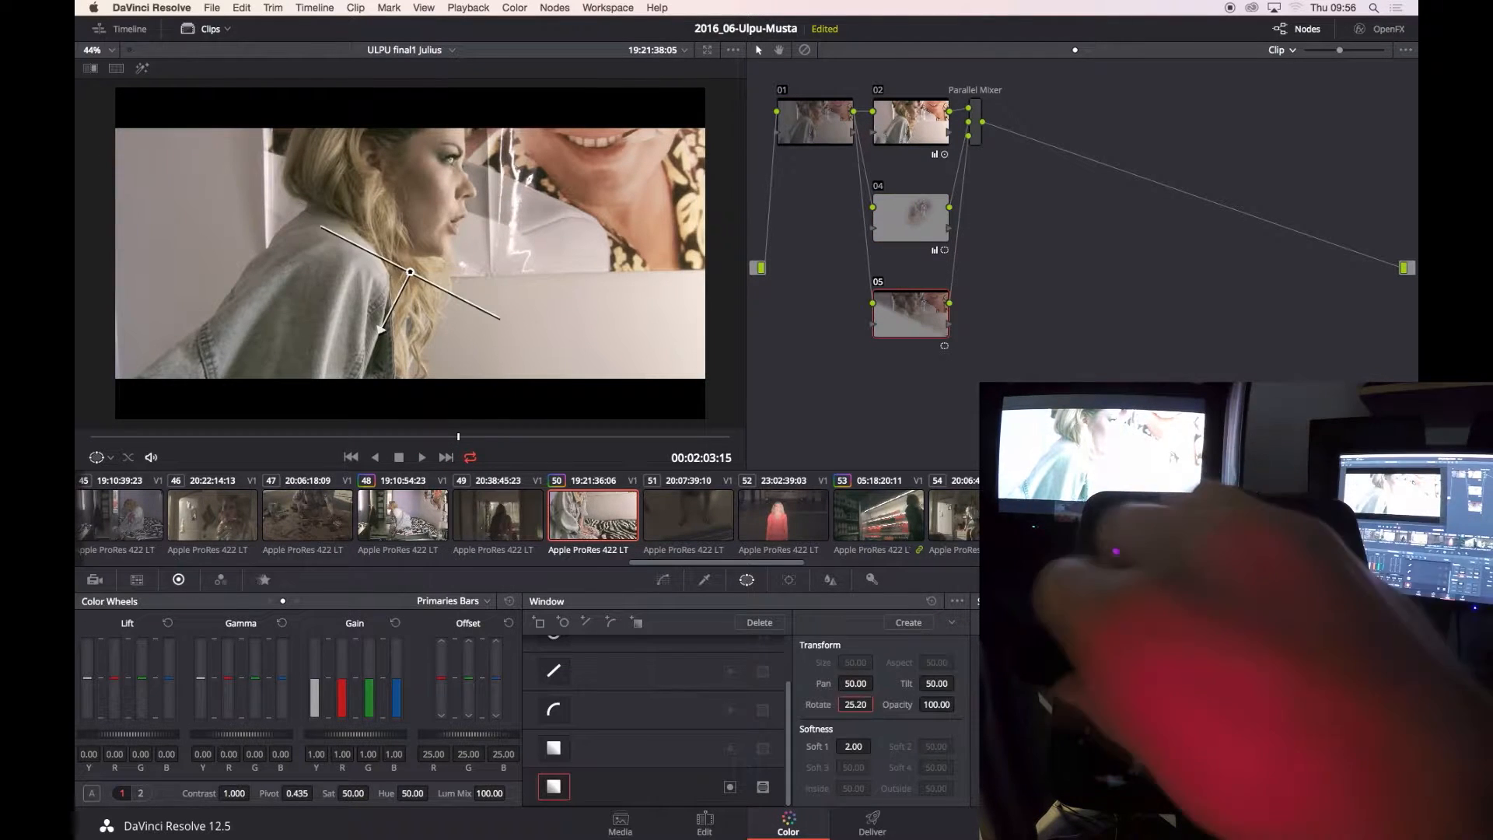
drag(856, 684, 906, 683)
drag(854, 746, 875, 746)
Raise the gradient node's gain to 1.30 and toggle the node off and on to compare.
click(663, 580)
drag(354, 734, 393, 738)
key(super+d)
key(super+d)
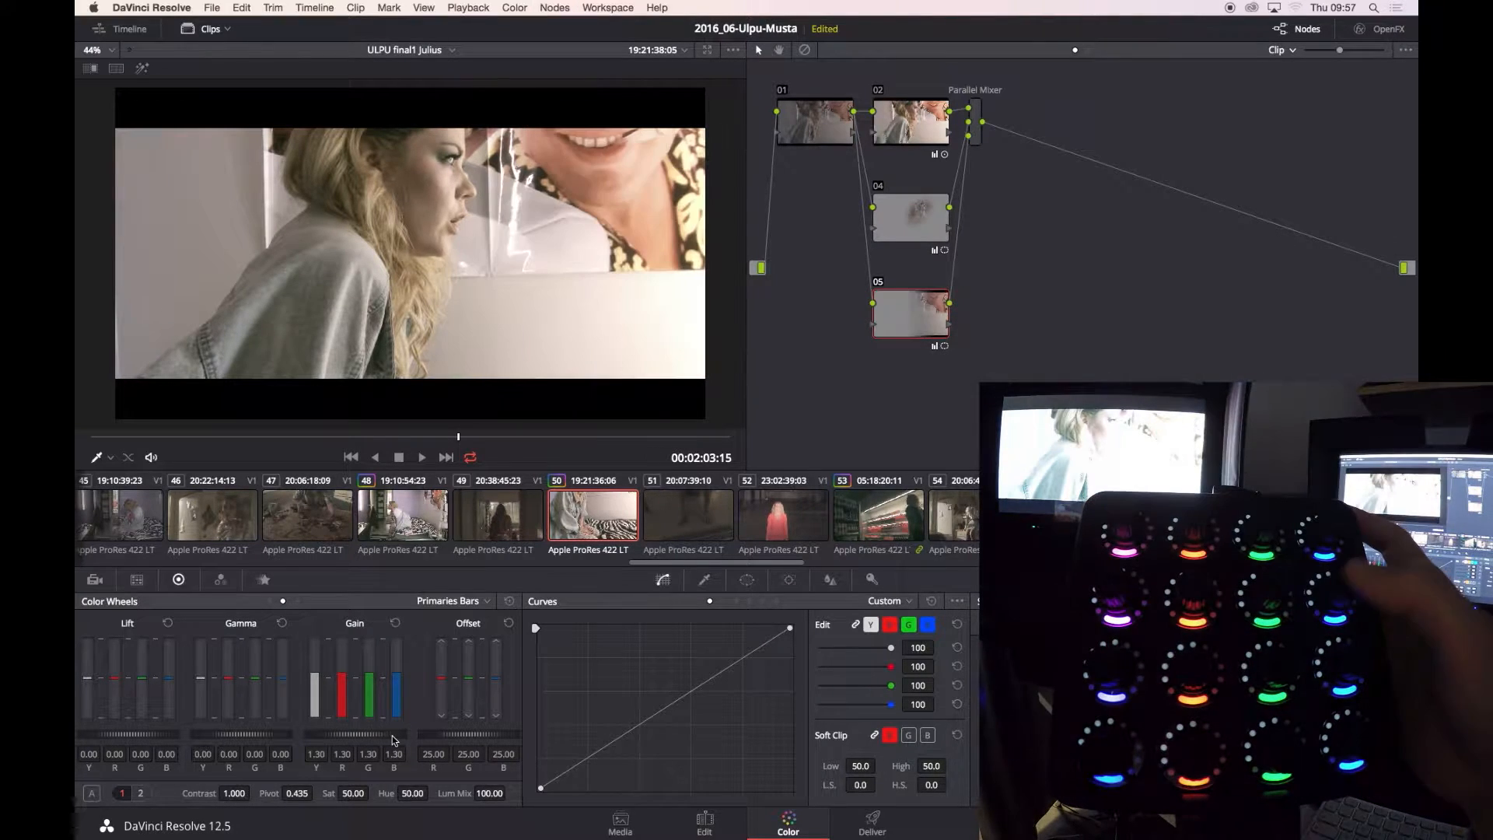
Track the gradient window through clip 50 and return to the early part of the track.
key(super+t)
drag(775, 653, 560, 653)
Apply the bedroom grade to clip 56 and select its node 02.
key(Down)
key(Down)
key(Down)
key(Down)
key(Down)
key(Down)
click(402, 438)
key(super+v)
key(alt+shift+semicolon)
Step through clip 56 frame by frame and shift the HSL qualifier's hue center on node 02.
click(704, 579)
key(Left)
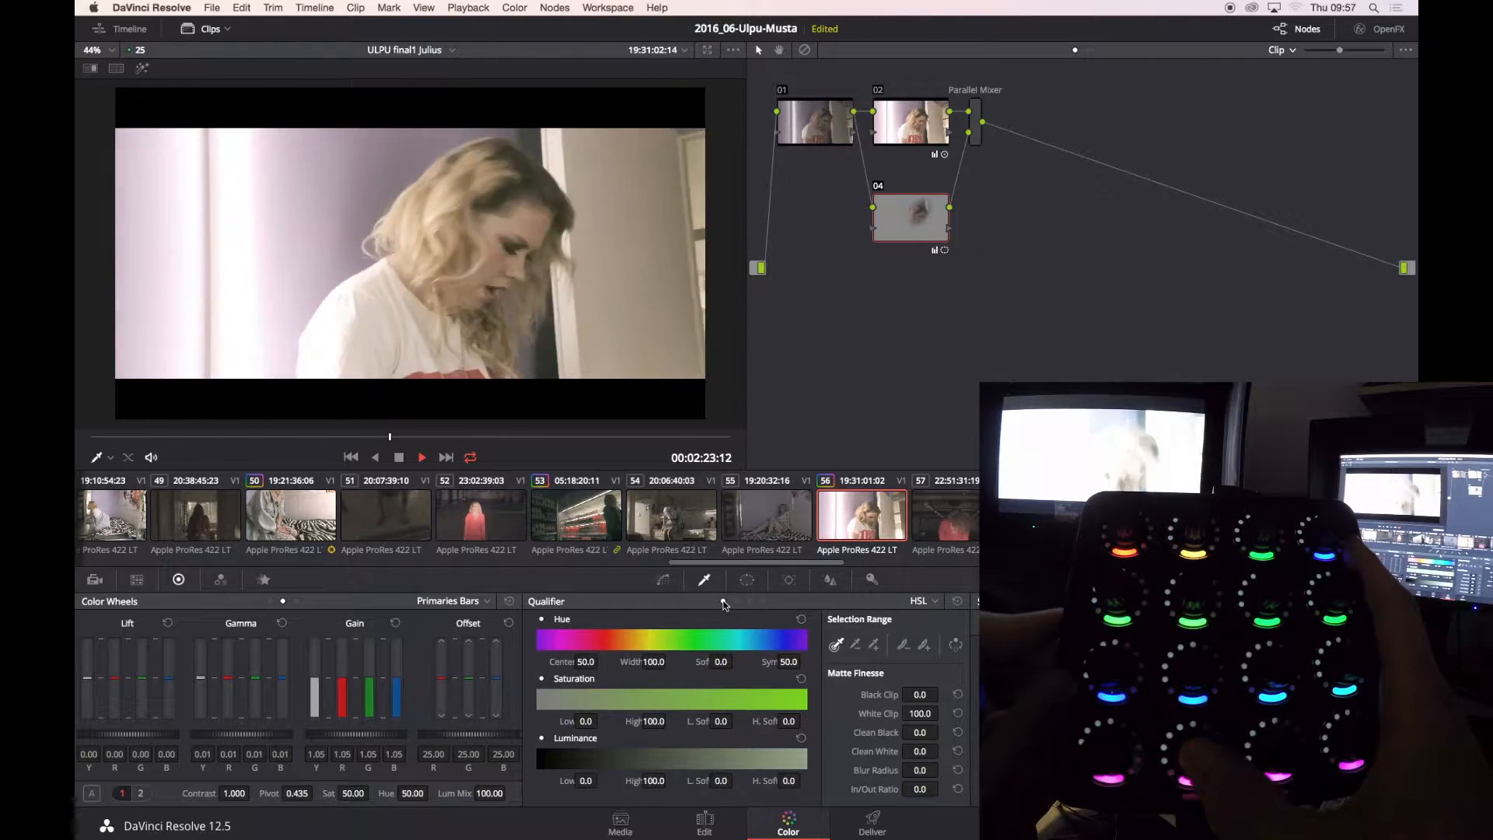
key(Right)
key(Right)
key(Right)
key(Right)
key(Right)
key(Right)
key(Right)
key(Right)
key(Right)
key(Right)
key(Right)
key(Right)
key(Right)
key(Right)
key(Right)
key(Right)
key(Right)
key(Right)
key(Right)
key(Right)
drag(453, 661, 426, 661)
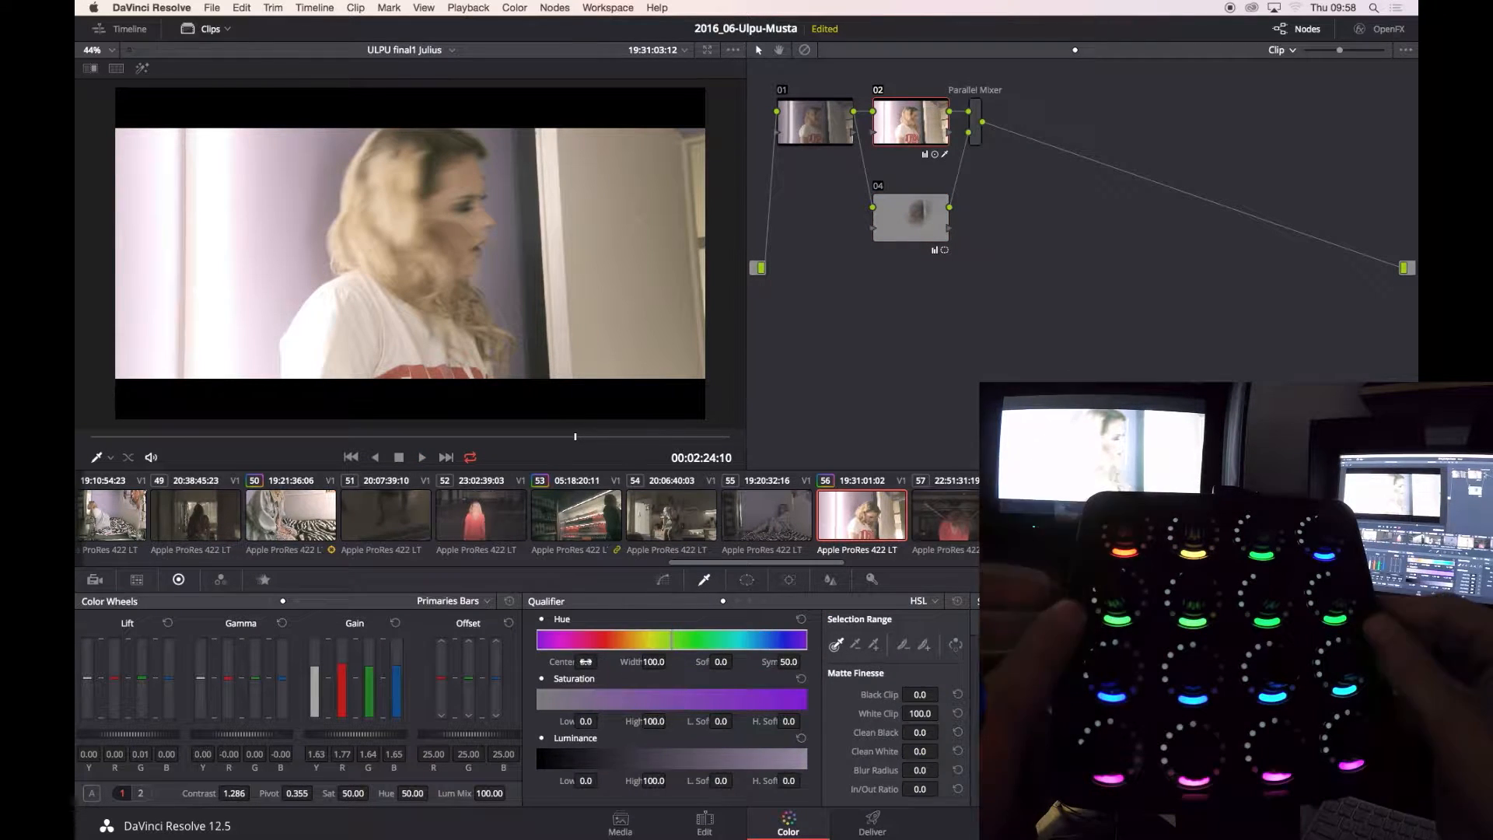
Lower node 02's gamma to -0.03 and its gain to about 1.59 on clip 56, and play the result.
click(663, 579)
drag(242, 734, 203, 734)
drag(355, 734, 279, 735)
key(alt+l)
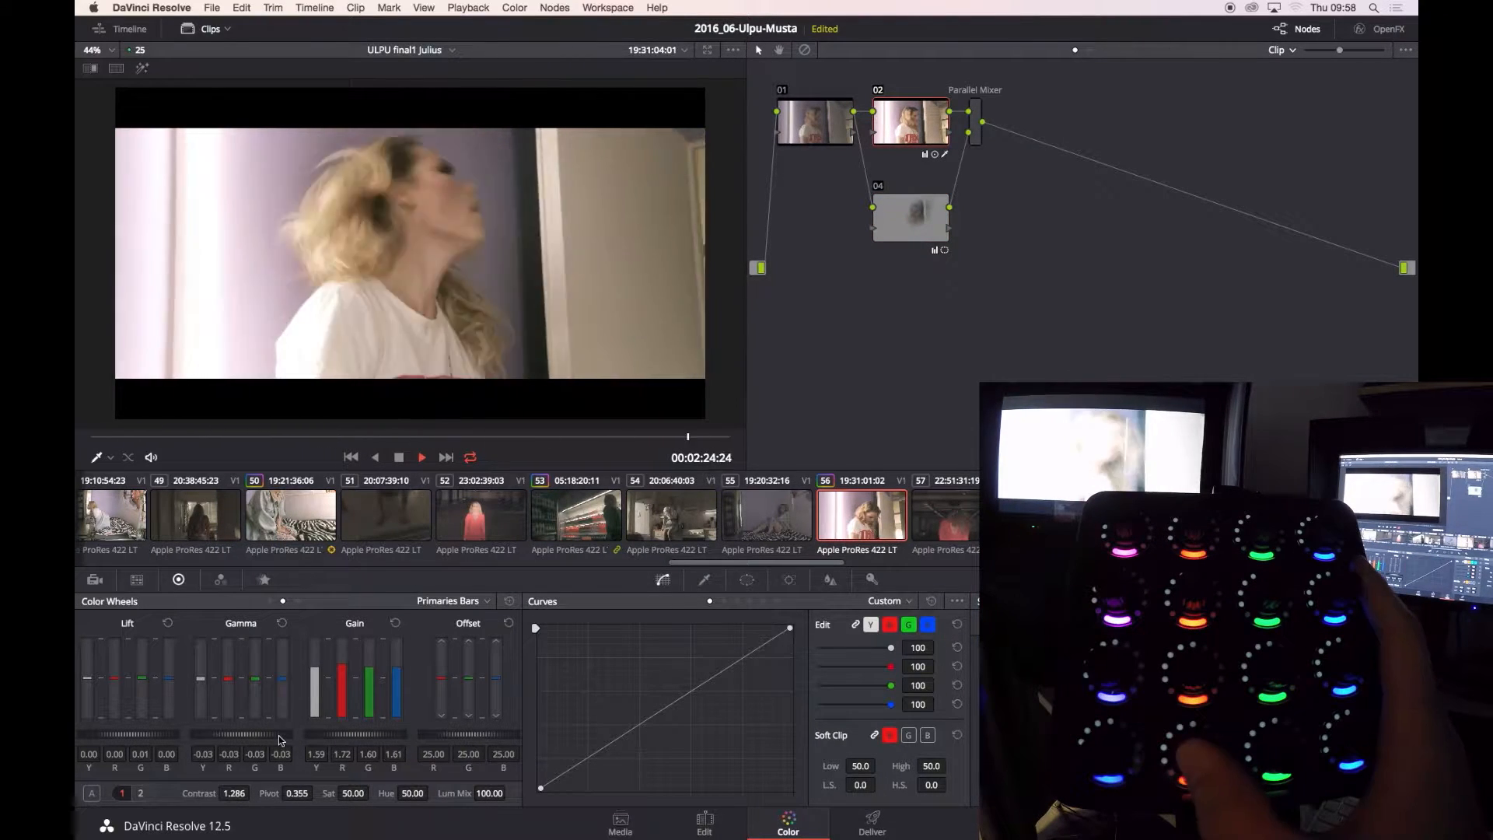
key(space)
Move to clip 60, the denim-jacket shot at about 00:02:33:16, apply the bedroom grade and play the clip.
key(Down)
key(Down)
key(Down)
key(Down)
key(Down)
click(471, 466)
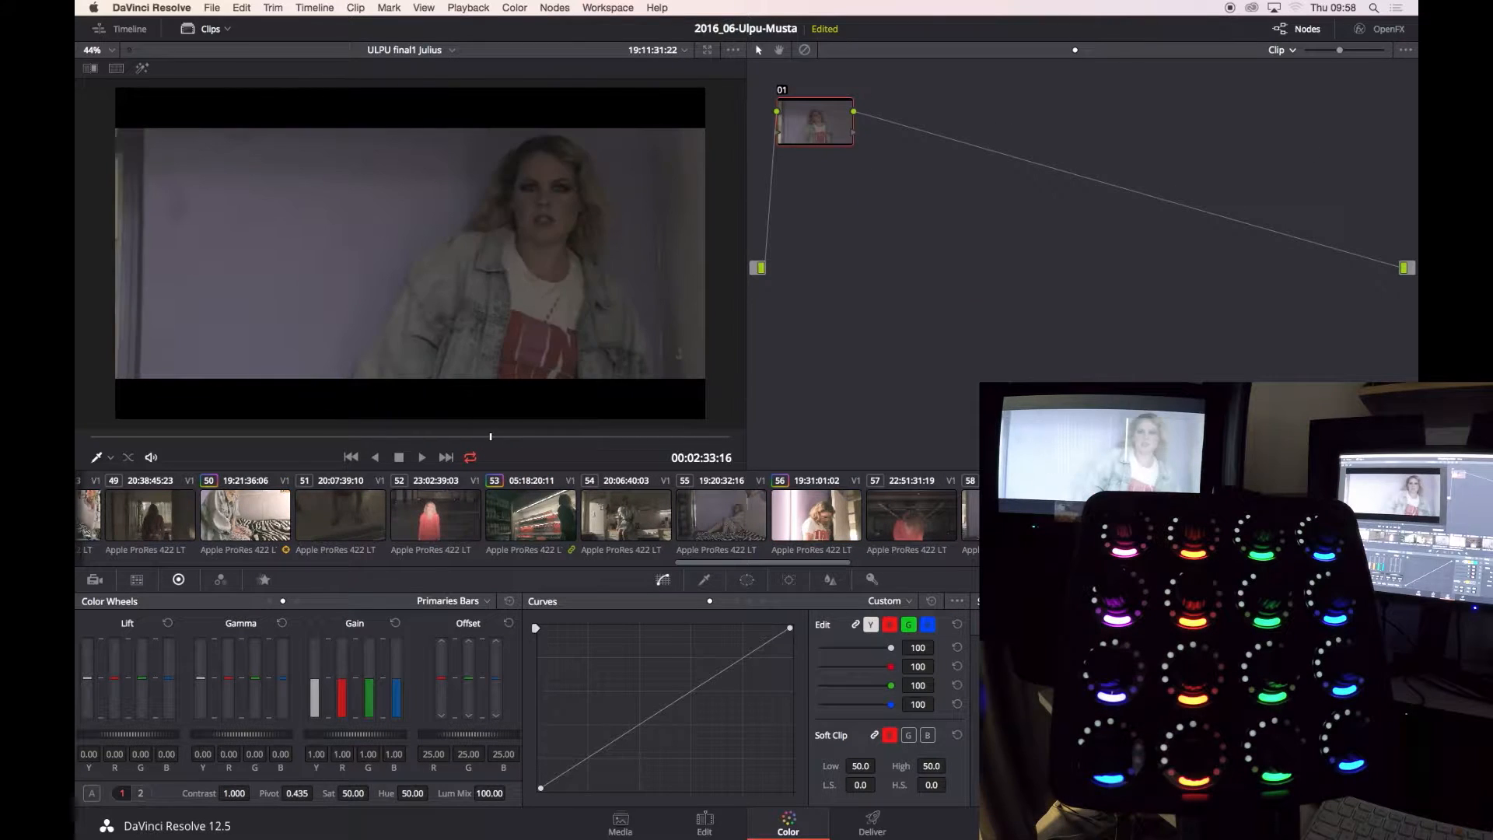
key(equal)
key(space)
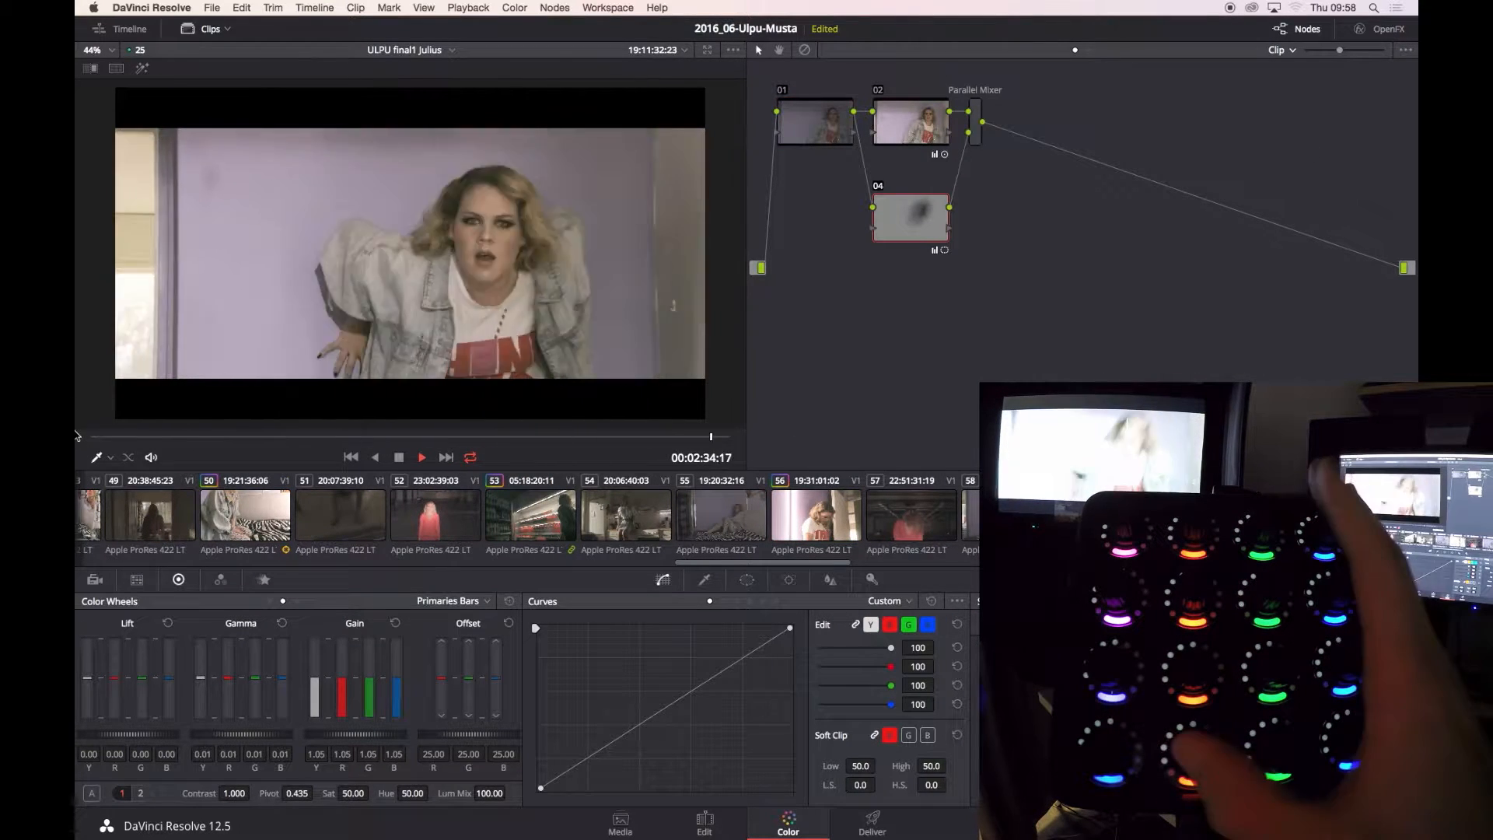
key(space)
Position node 04's oval window over the woman's face in clip 60 and track it through the clip.
click(746, 580)
drag(860, 684, 801, 684)
drag(943, 685, 938, 687)
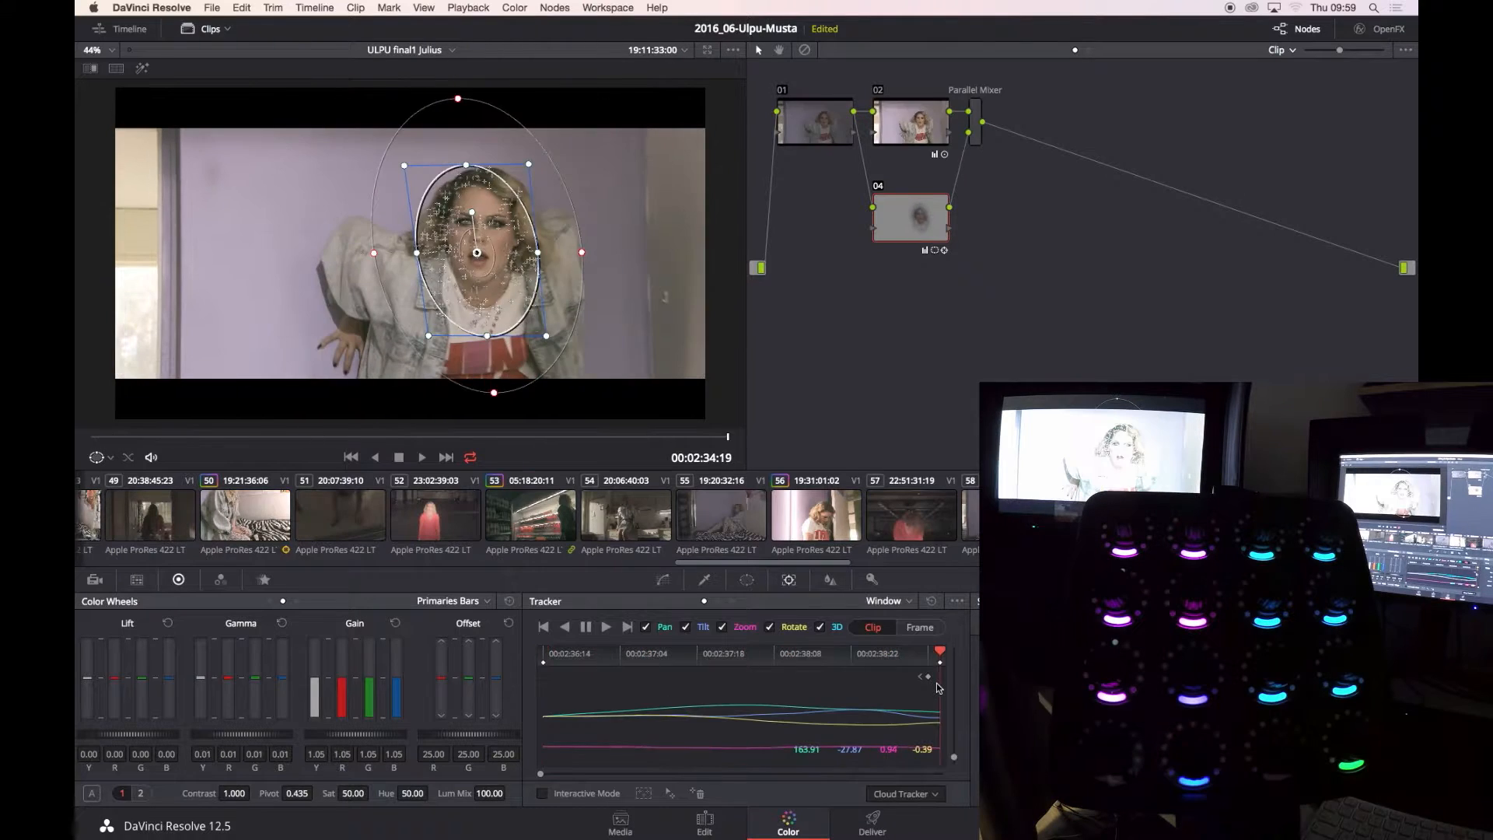
key(shift+9)
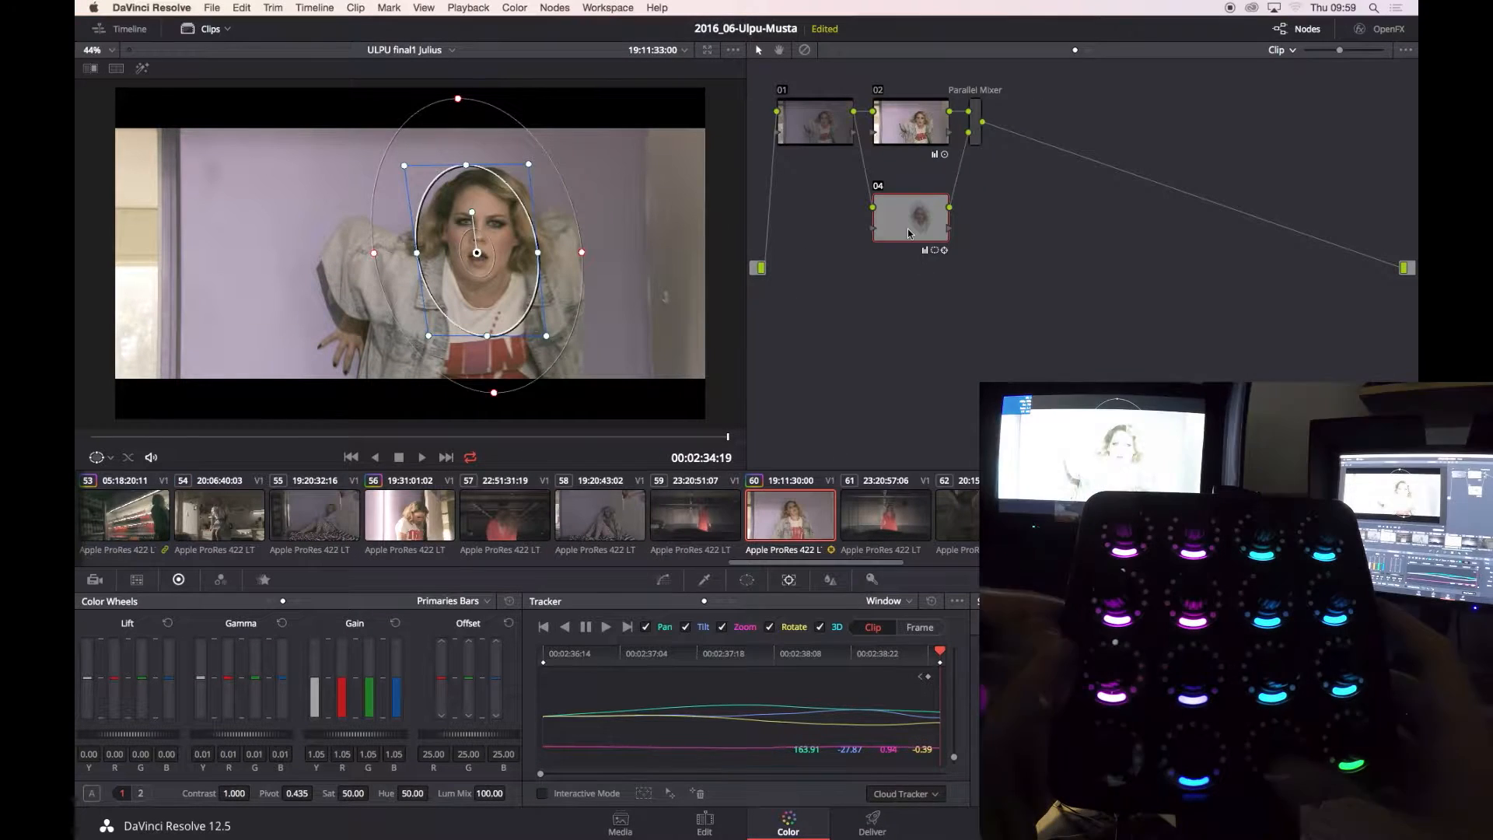
Add a parallel node to clip 60 with a gradient window rotated 1.60 along the upper edge, lower its gamma to -0.07 and compare it.
drag(878, 704, 854, 704)
drag(937, 683, 951, 682)
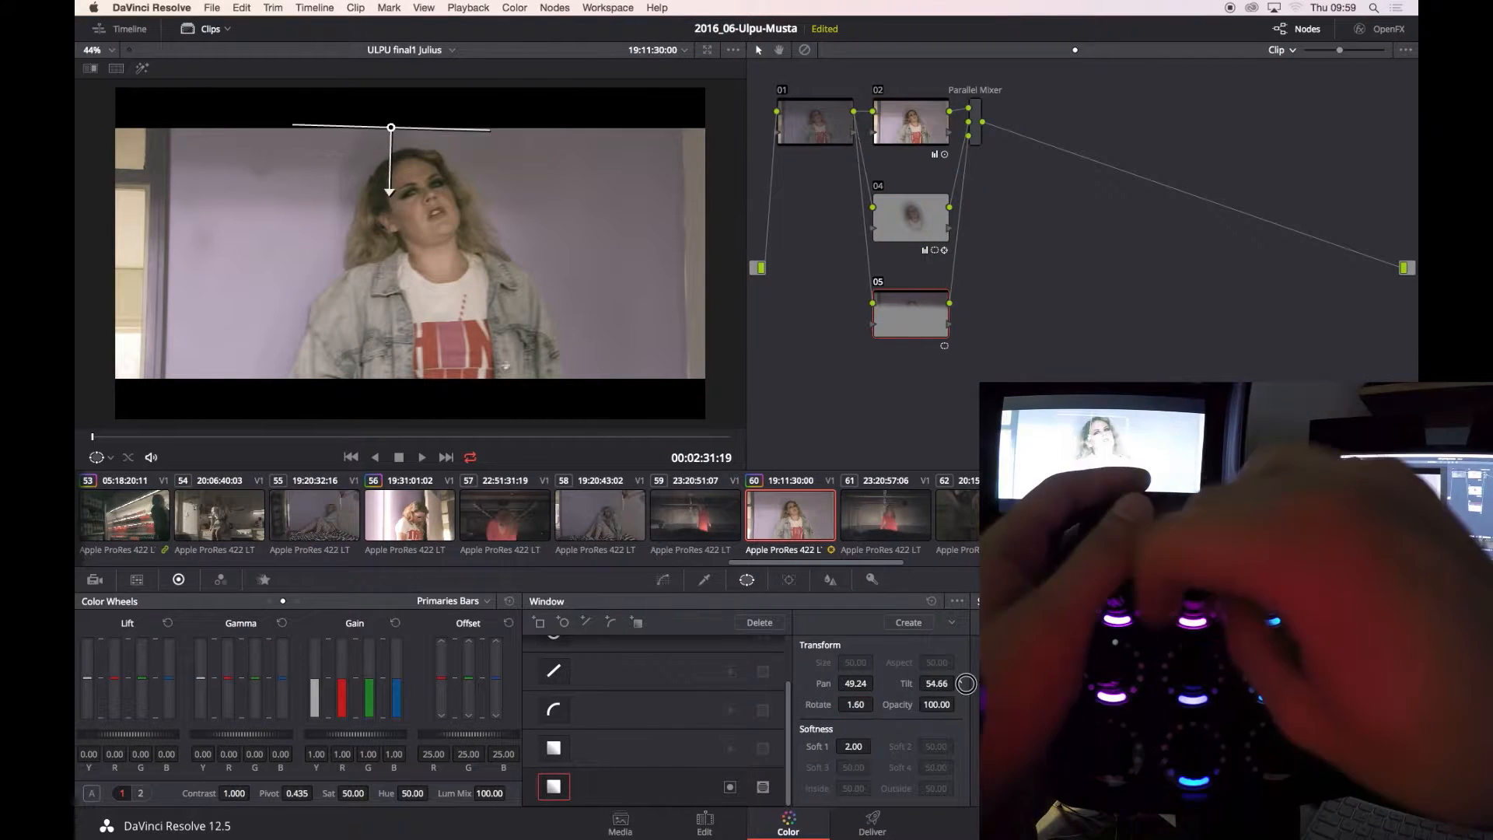
click(663, 579)
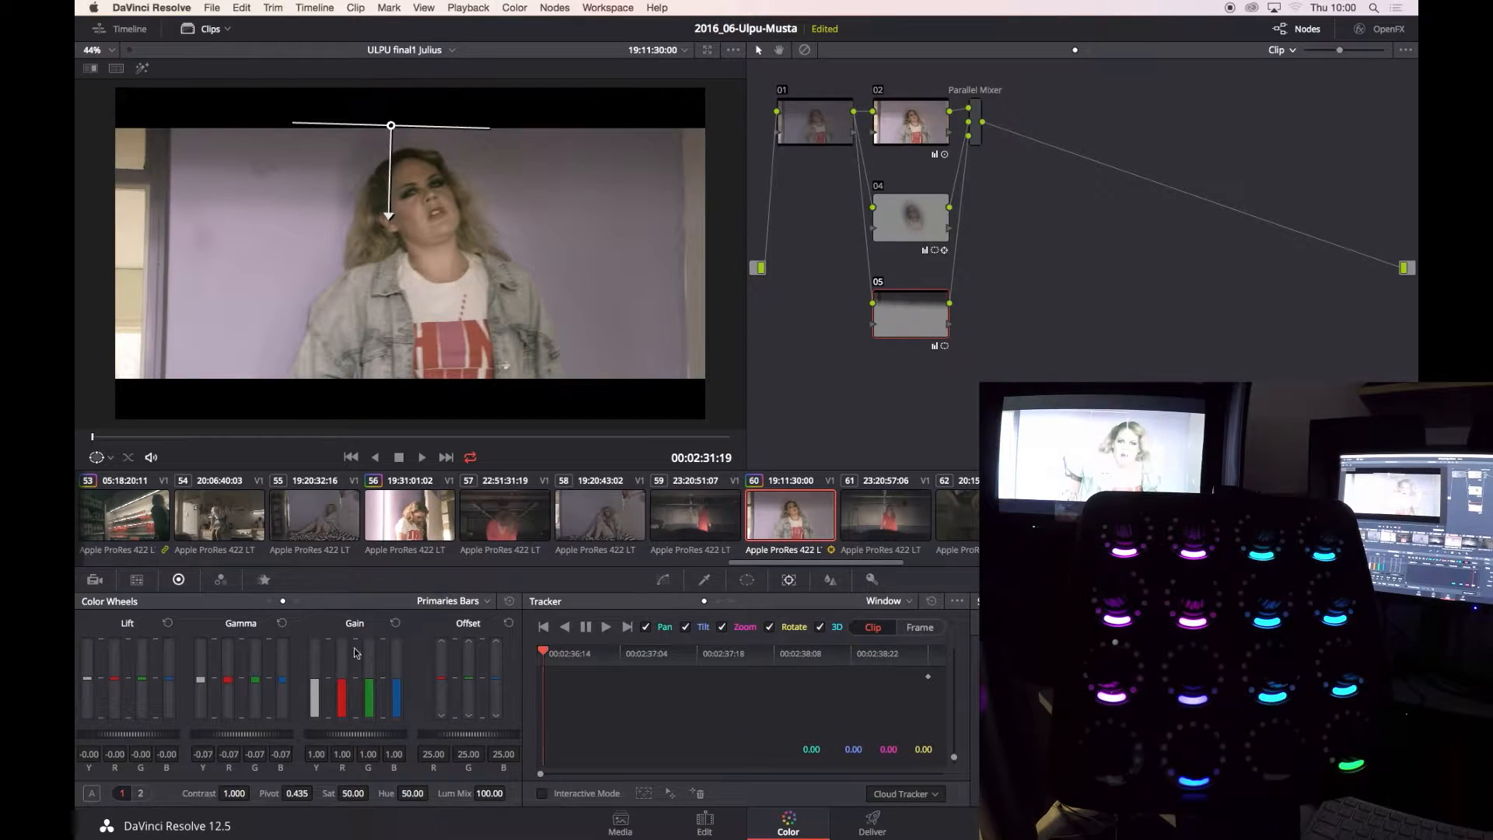
key(super+d)
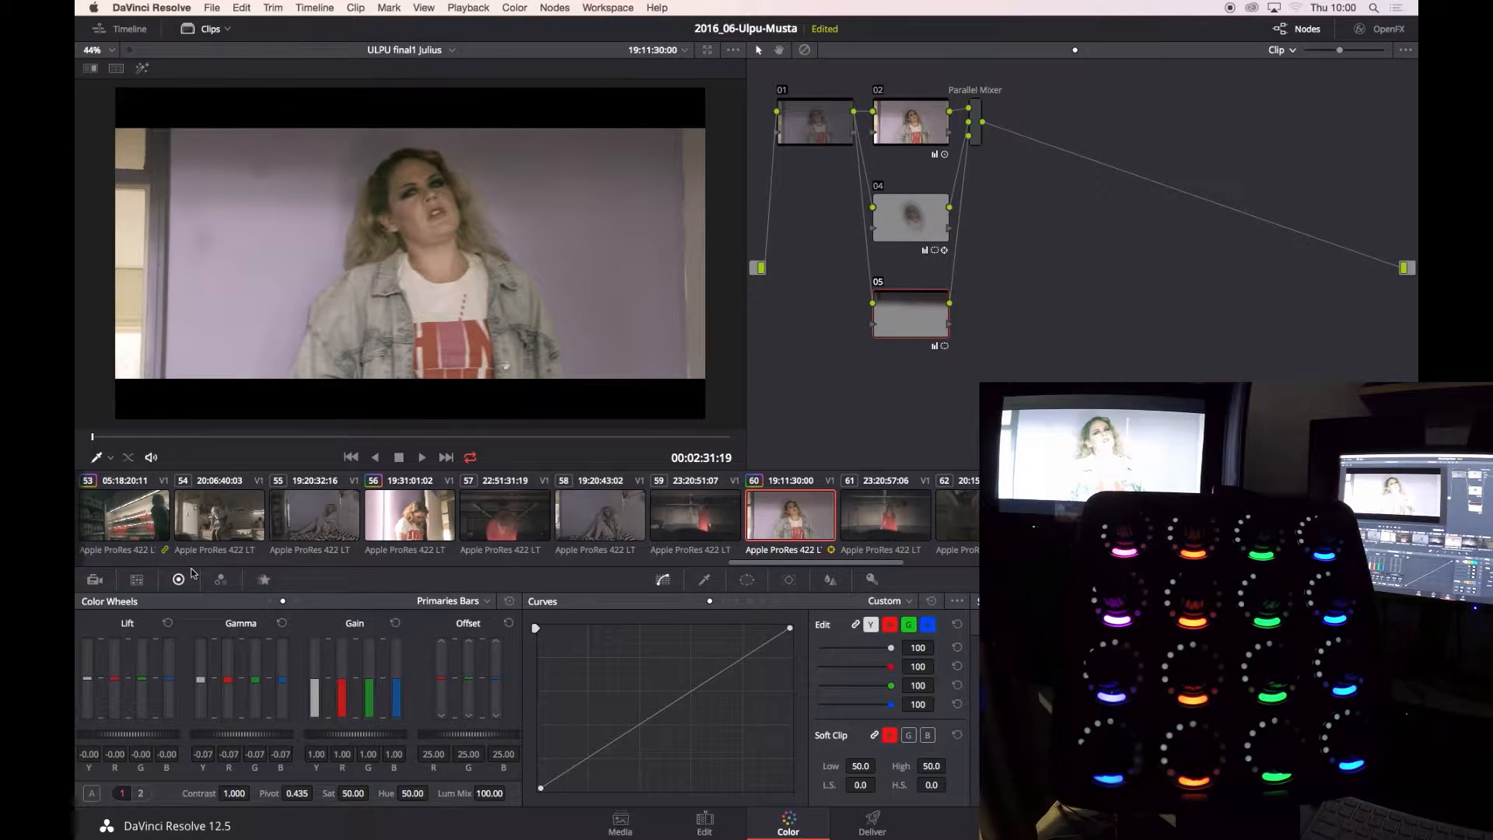
Move to clip 93 to check the end of its window track, and track the face window through clip 90.
scroll(473, 514, down, 10)
click(473, 513)
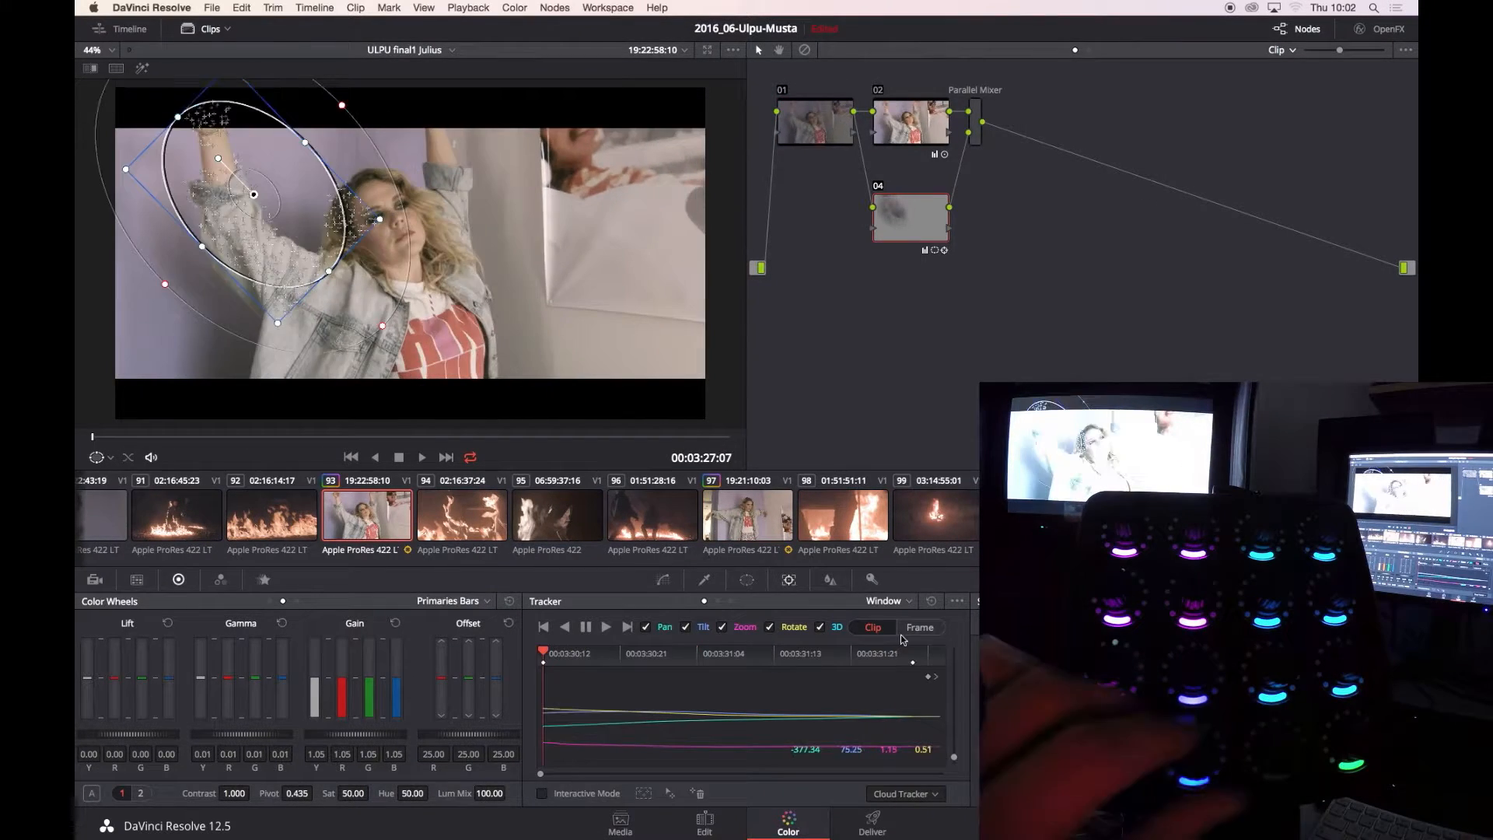
click(932, 652)
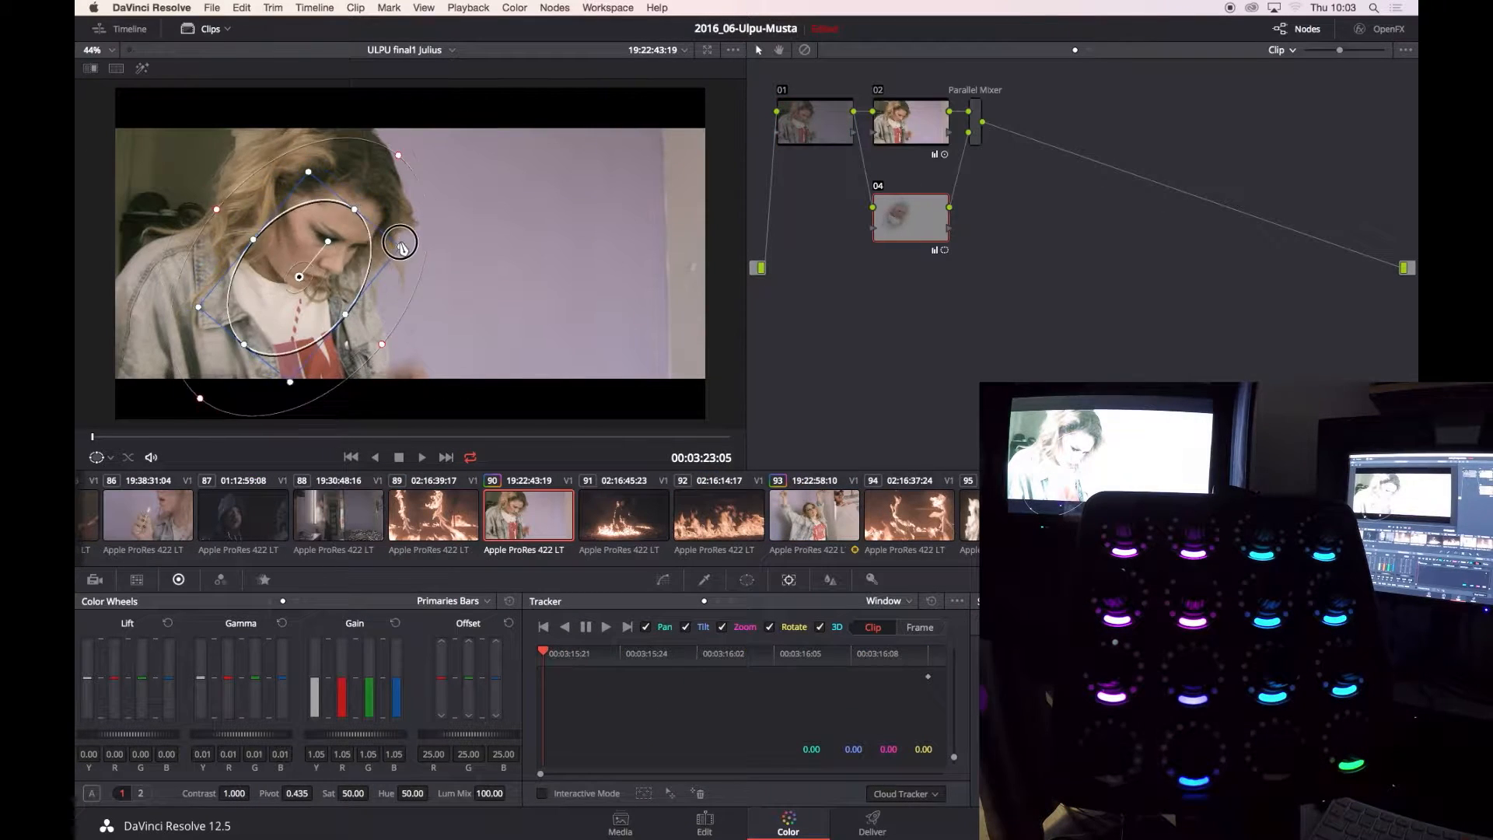
key(super+t)
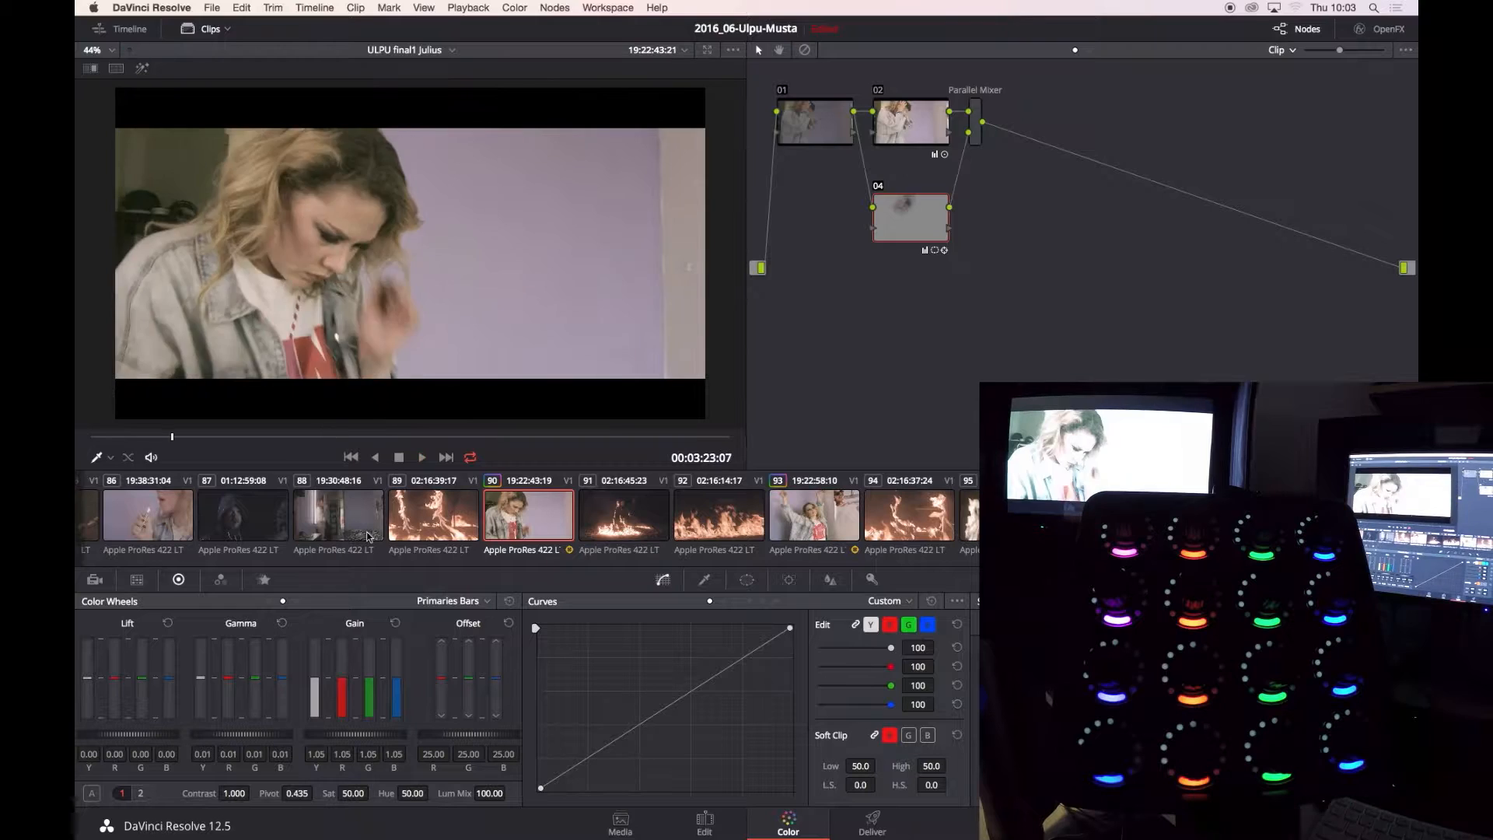
Go back to clip 88, apply the bedroom grade and lower node 02's gain to 1.33, 1.47, 1.34 and 1.35 for YRGB.
key(Up)
key(Up)
click(495, 433)
key(Up)
click(638, 445)
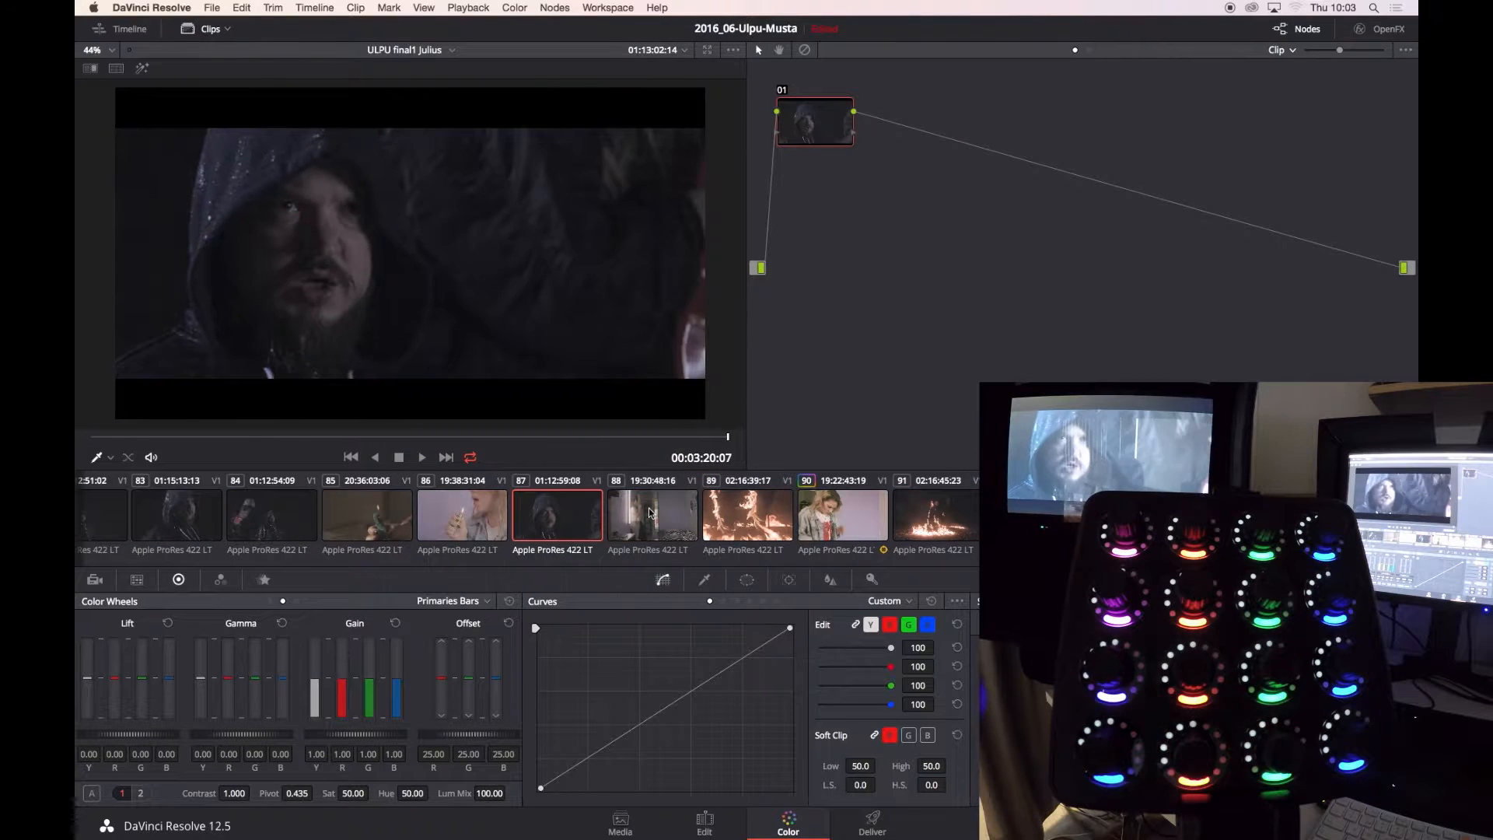
click(650, 513)
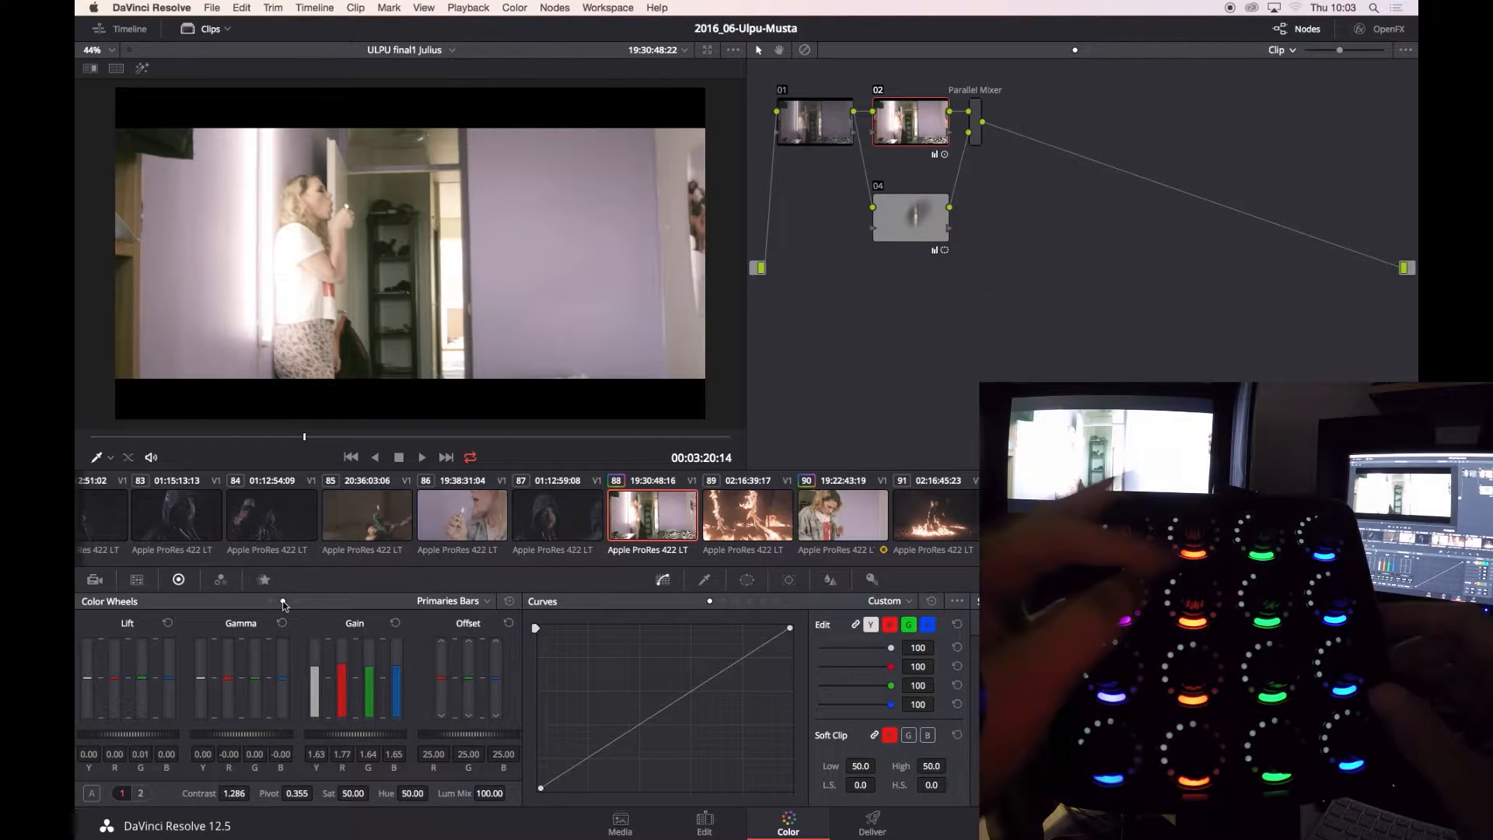
drag(355, 734, 318, 734)
Move node 04's window in clip 88 sideways onto the woman by the door and track it.
key(alt+shift+apostrophe)
click(746, 579)
drag(856, 684, 755, 684)
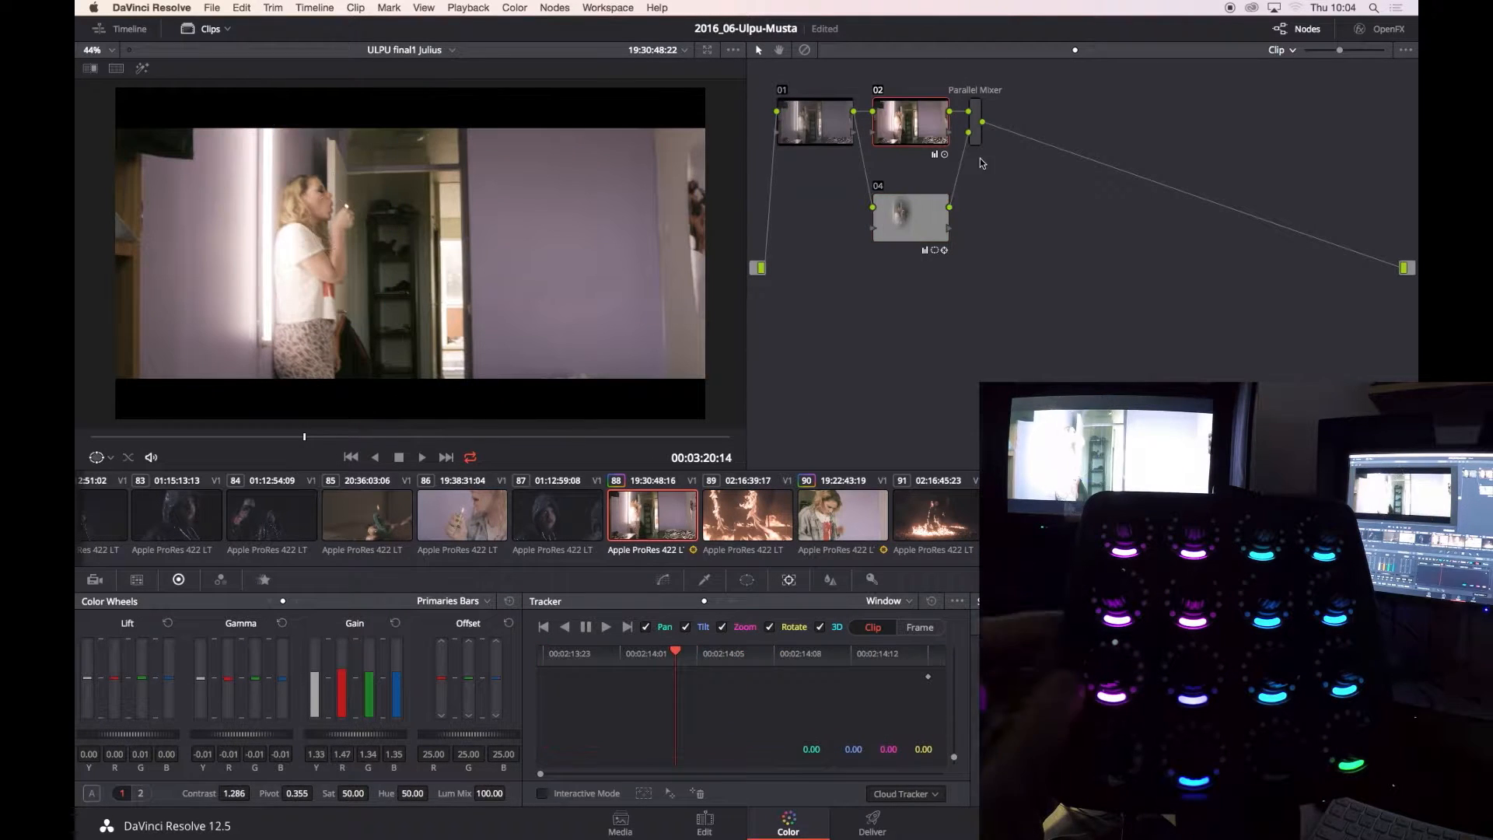
Add a serial node after node 02 in clip 88 and set its color boost to -2.50.
key(alt+s)
click(747, 579)
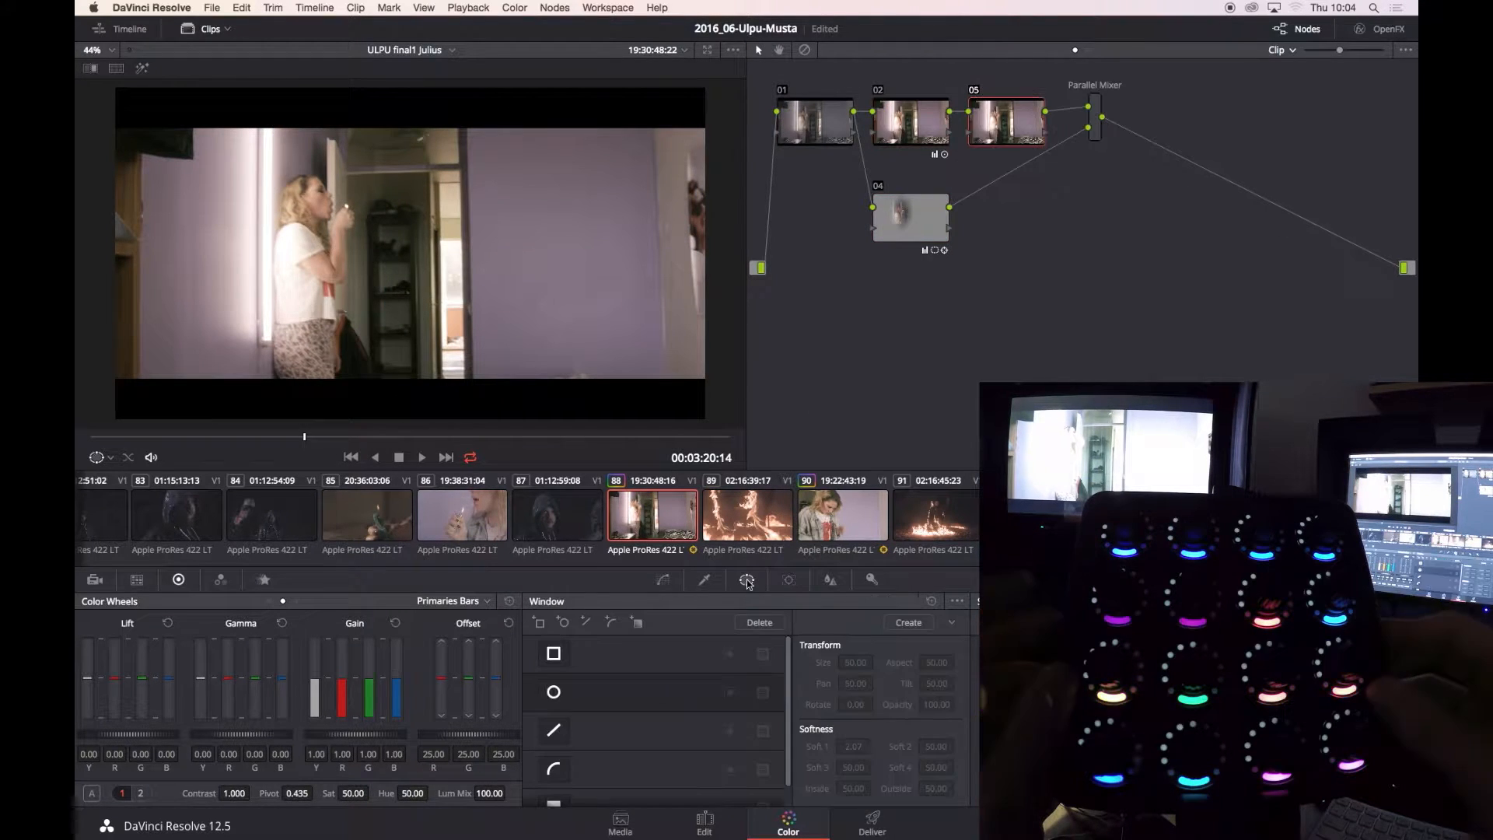
key(Down)
key(Down)
key(Down)
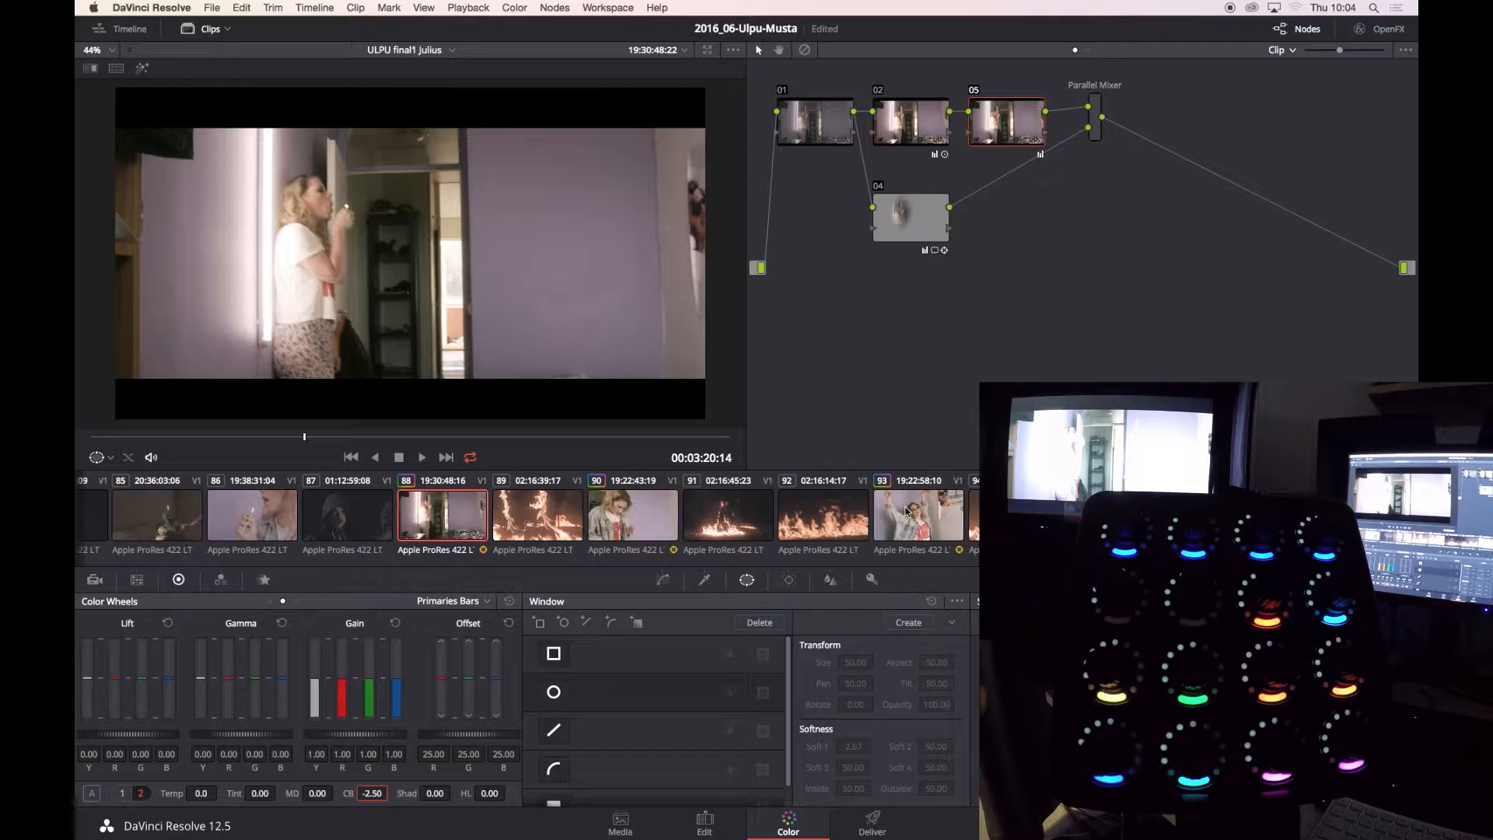
Find clip 59 with the red dress in the garage, add a serial node and raise its contrast.
scroll(626, 510, left, 10)
click(1106, 515)
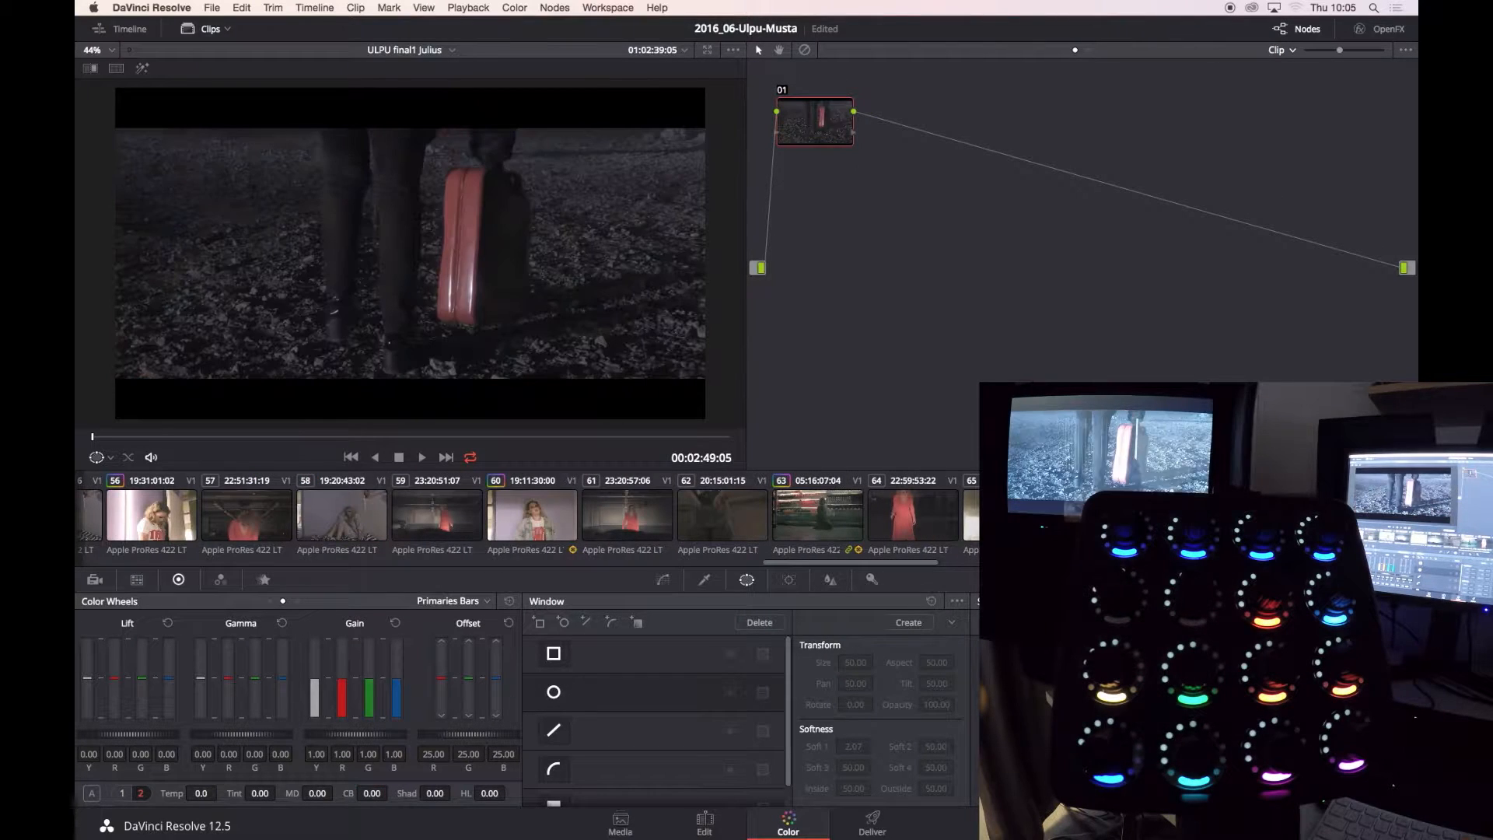
key(Up)
key(Down)
key(Up)
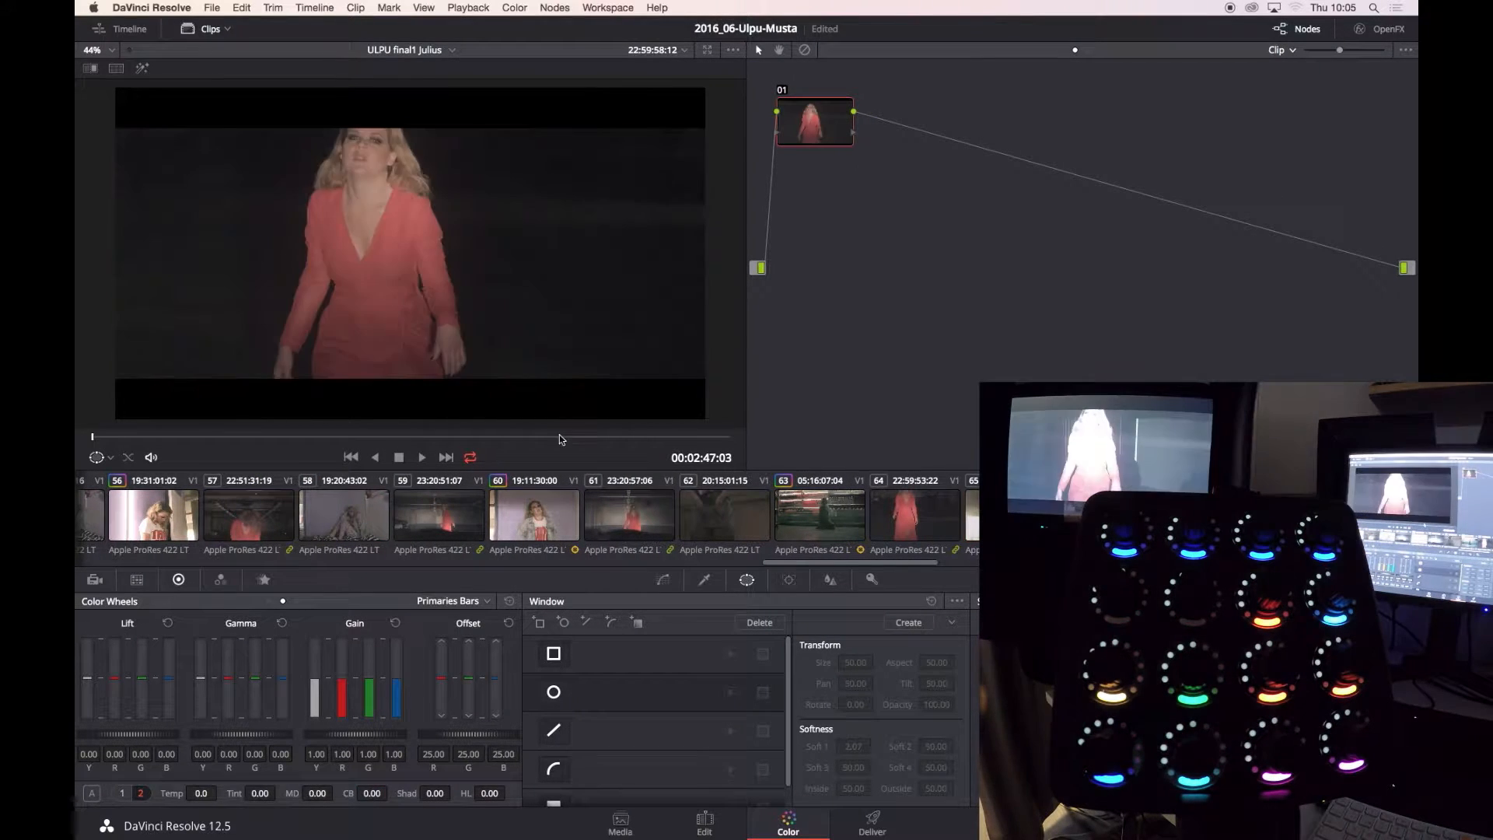
click(439, 510)
key(alt+s)
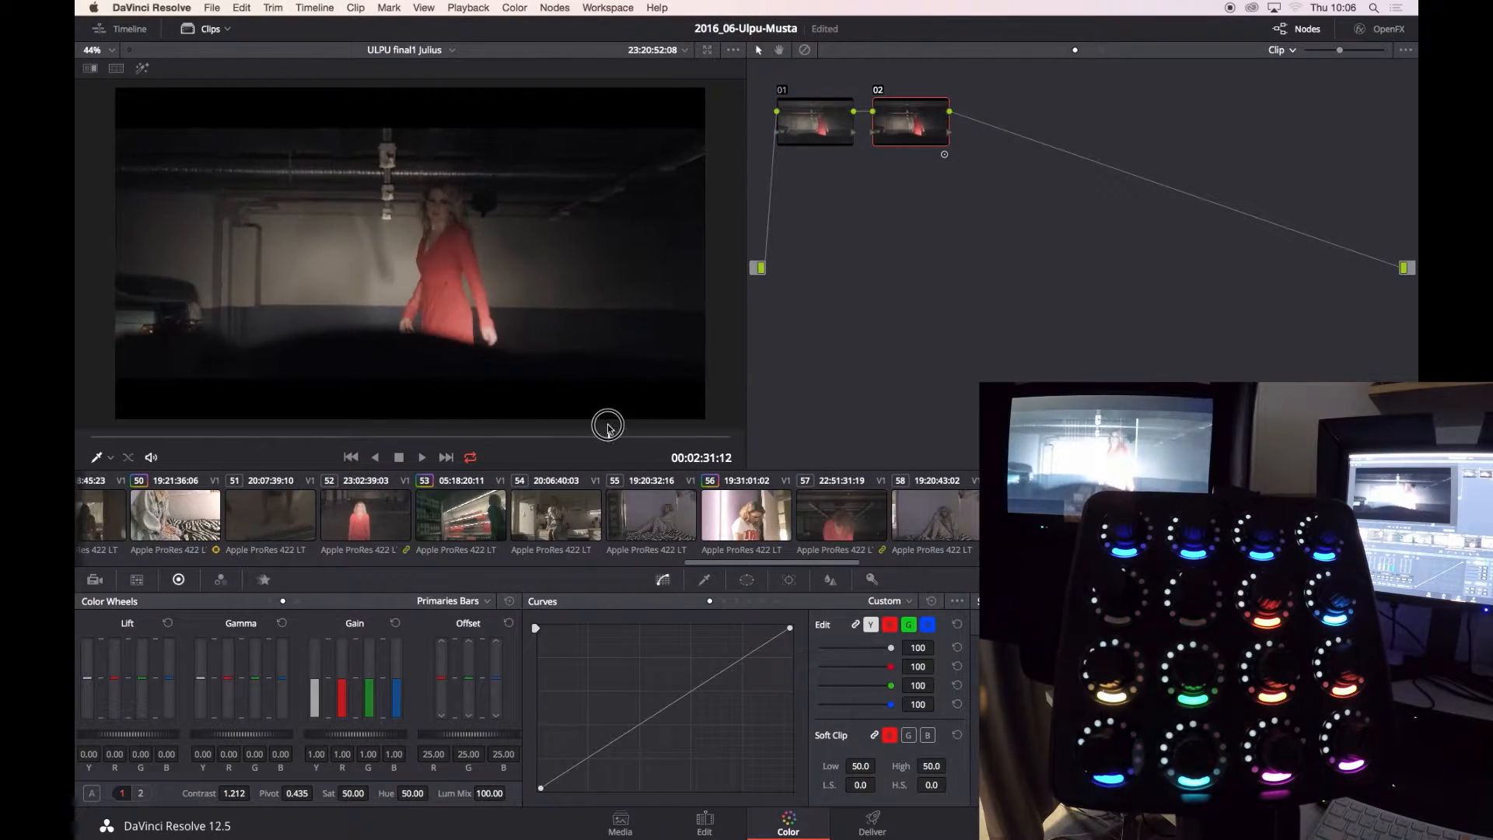
drag(234, 793, 272, 793)
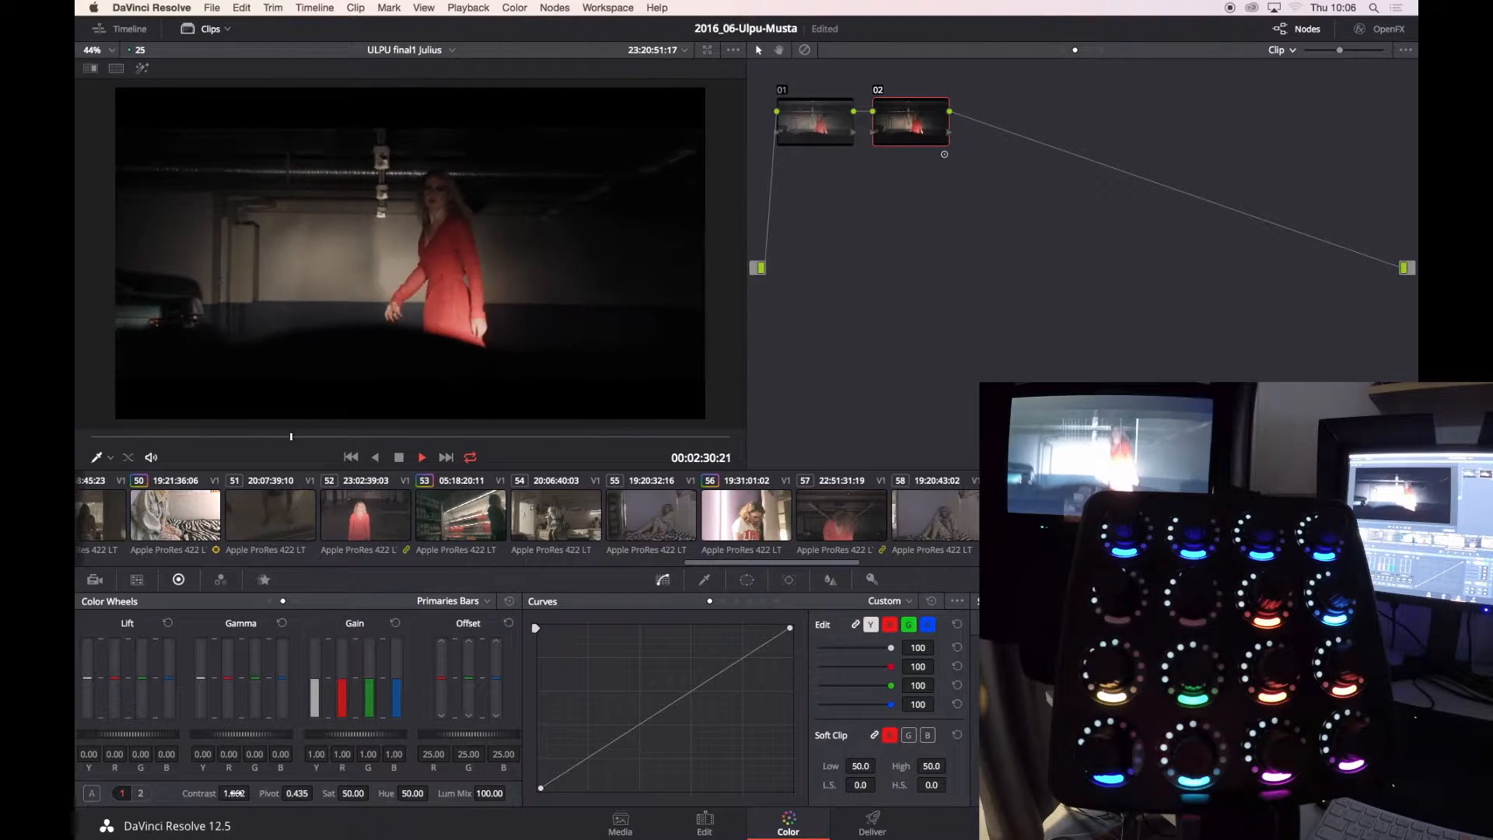
key(space)
Add a parallel node to clip 59 with a soft circular window on the woman: pan 51.70, tilt 48.24, aspect 43.96, softness 7.33.
key(alt+p)
click(747, 580)
click(563, 622)
drag(856, 683, 954, 662)
drag(854, 746, 887, 746)
drag(932, 683, 919, 662)
Set node 04's qualifier hue center to 100, raise its gain to 1.41 and toggle the node off and on to compare.
click(704, 579)
drag(573, 661, 587, 661)
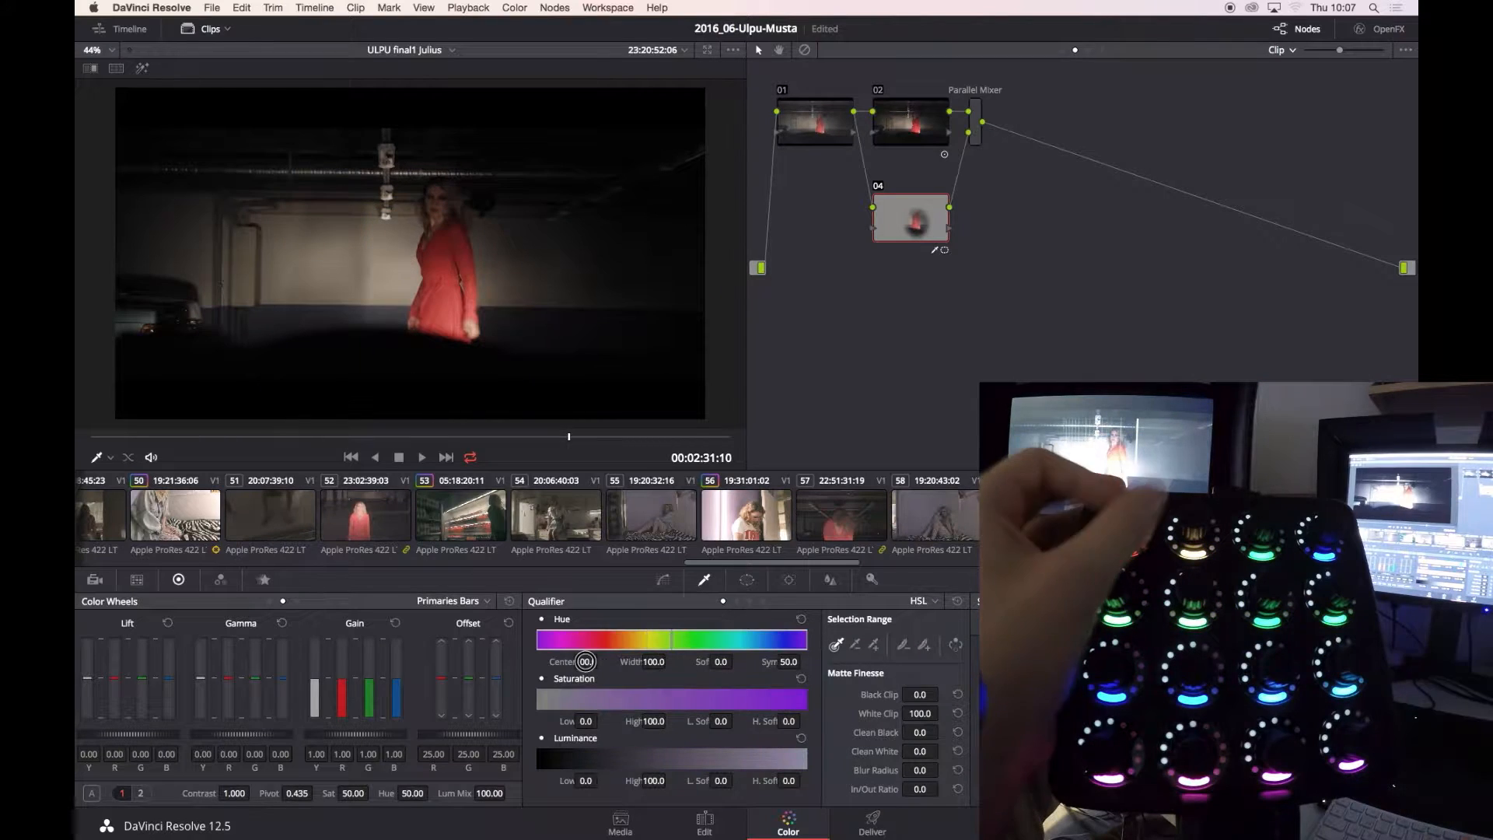
click(663, 580)
drag(354, 734, 376, 734)
drag(355, 734, 392, 735)
key(super+d)
key(super+d)
click(745, 579)
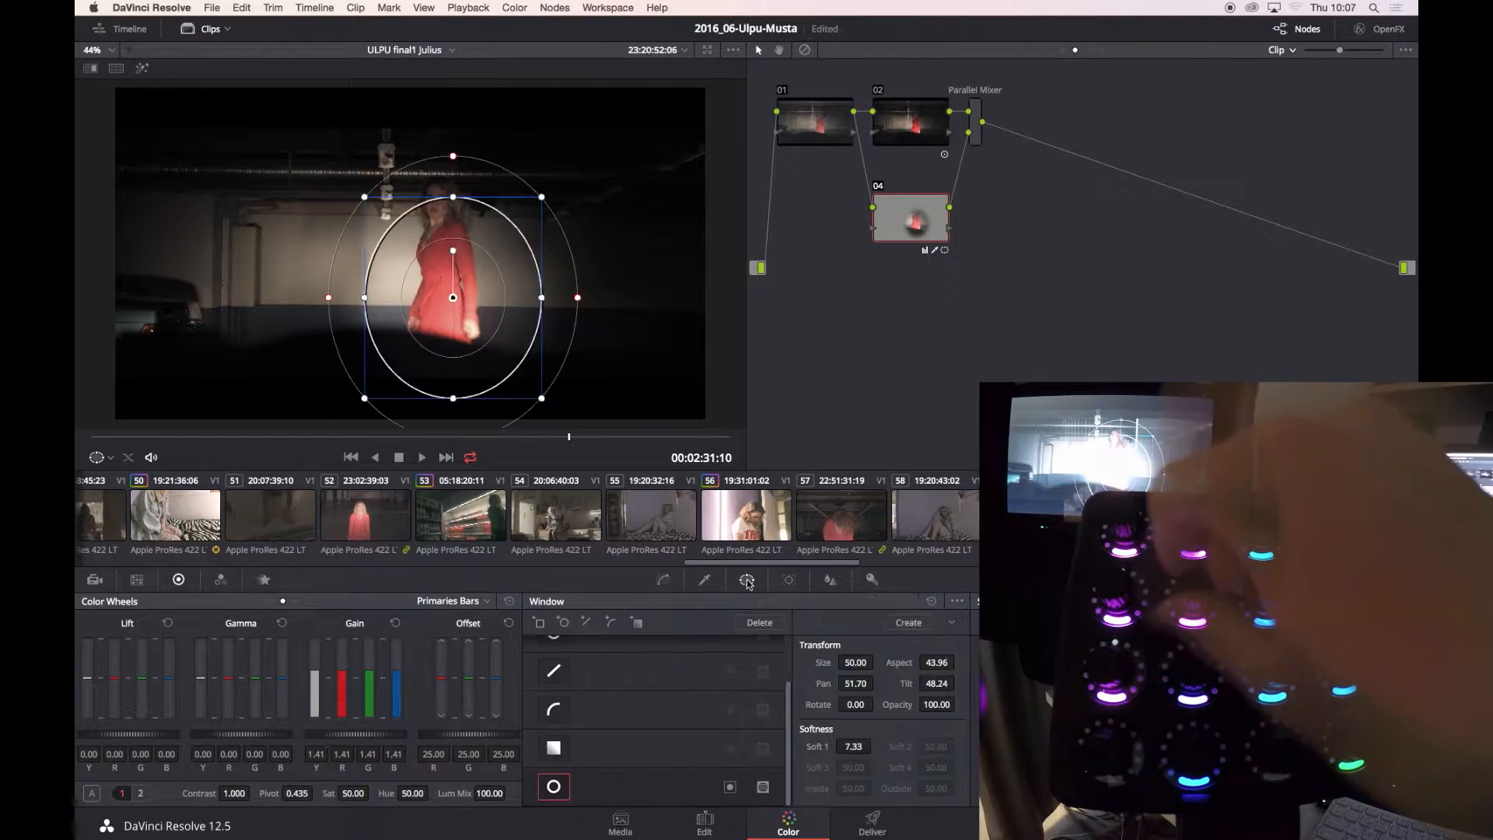
click(663, 580)
key(super+d)
key(super+d)
Limit node 04's key to luminance low 54.2 with low softness 2.7 and blur radius 23.4, and set its color boost to 14.50.
click(704, 580)
key(shift+h)
mouse_move(586, 781)
mouse_down()
mouse_move(628, 781)
mouse_move(600, 781)
mouse_up()
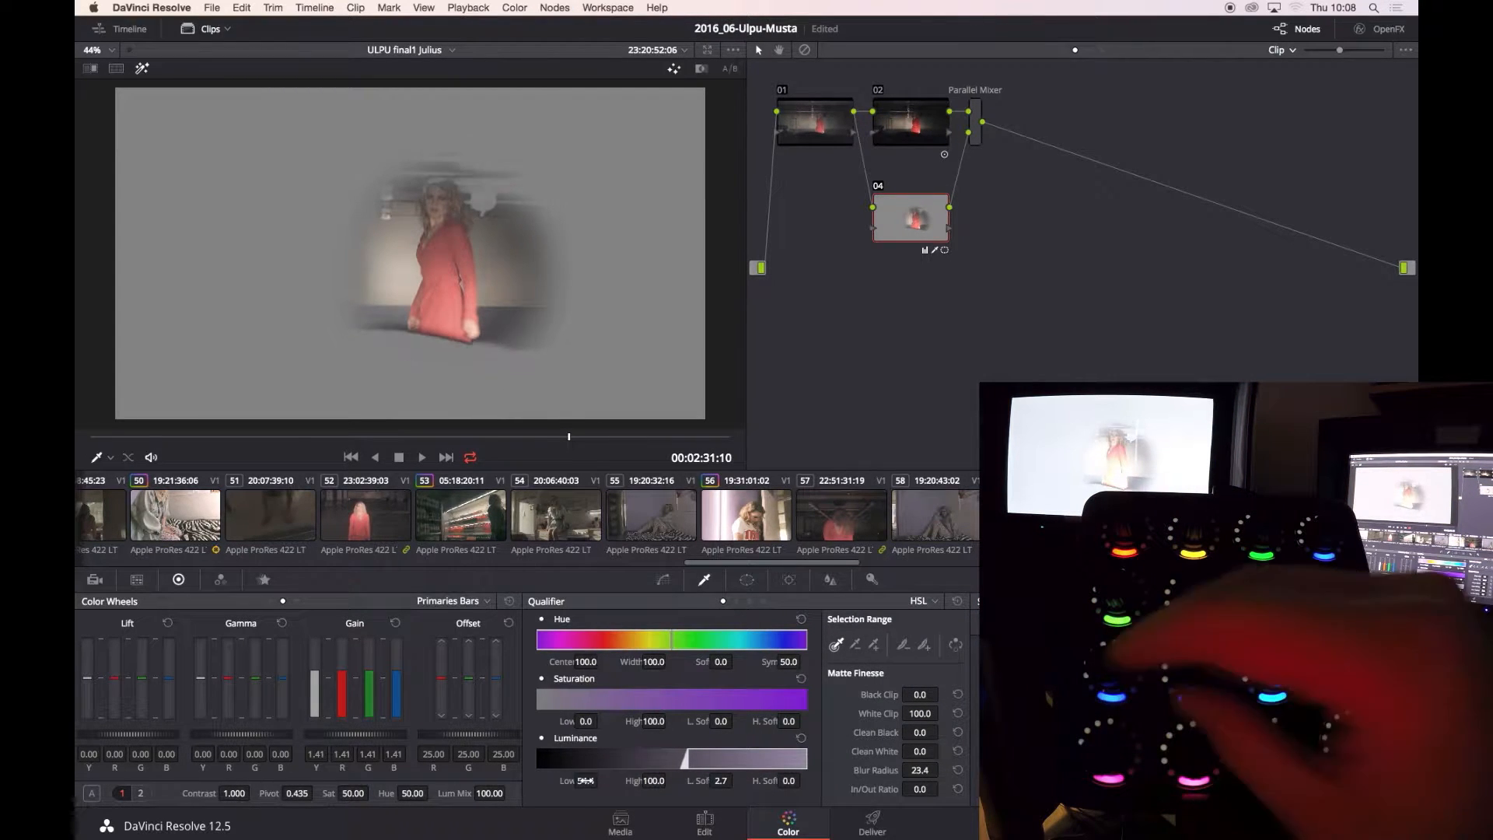
key(shift+h)
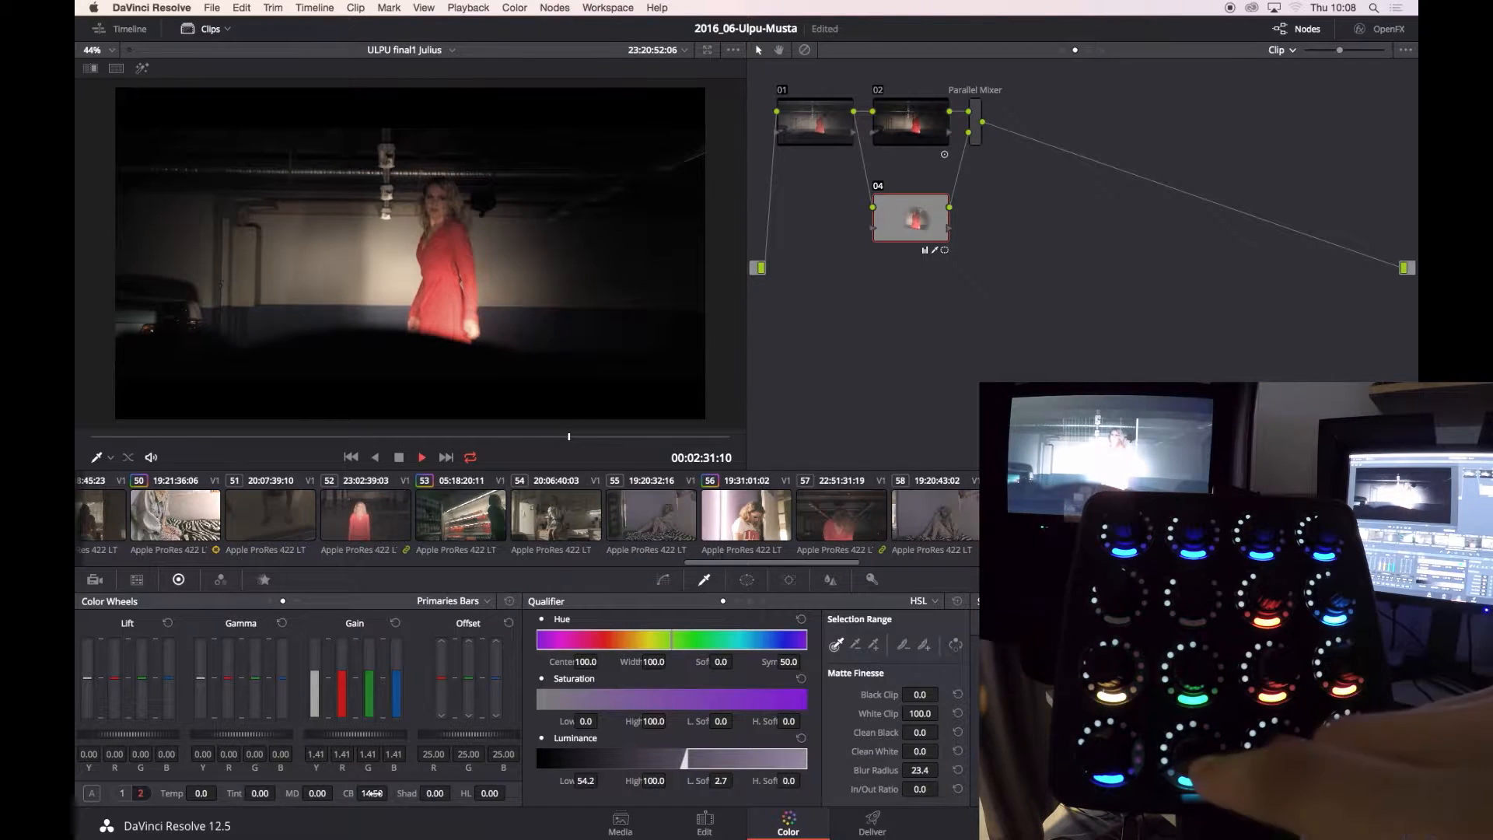
key(space)
Compare clip 59 with the bedroom and supermarket stills in a vertical wipe, and add a parallel node with green offset at 25.80.
key(super+w)
drag(362, 309, 283, 309)
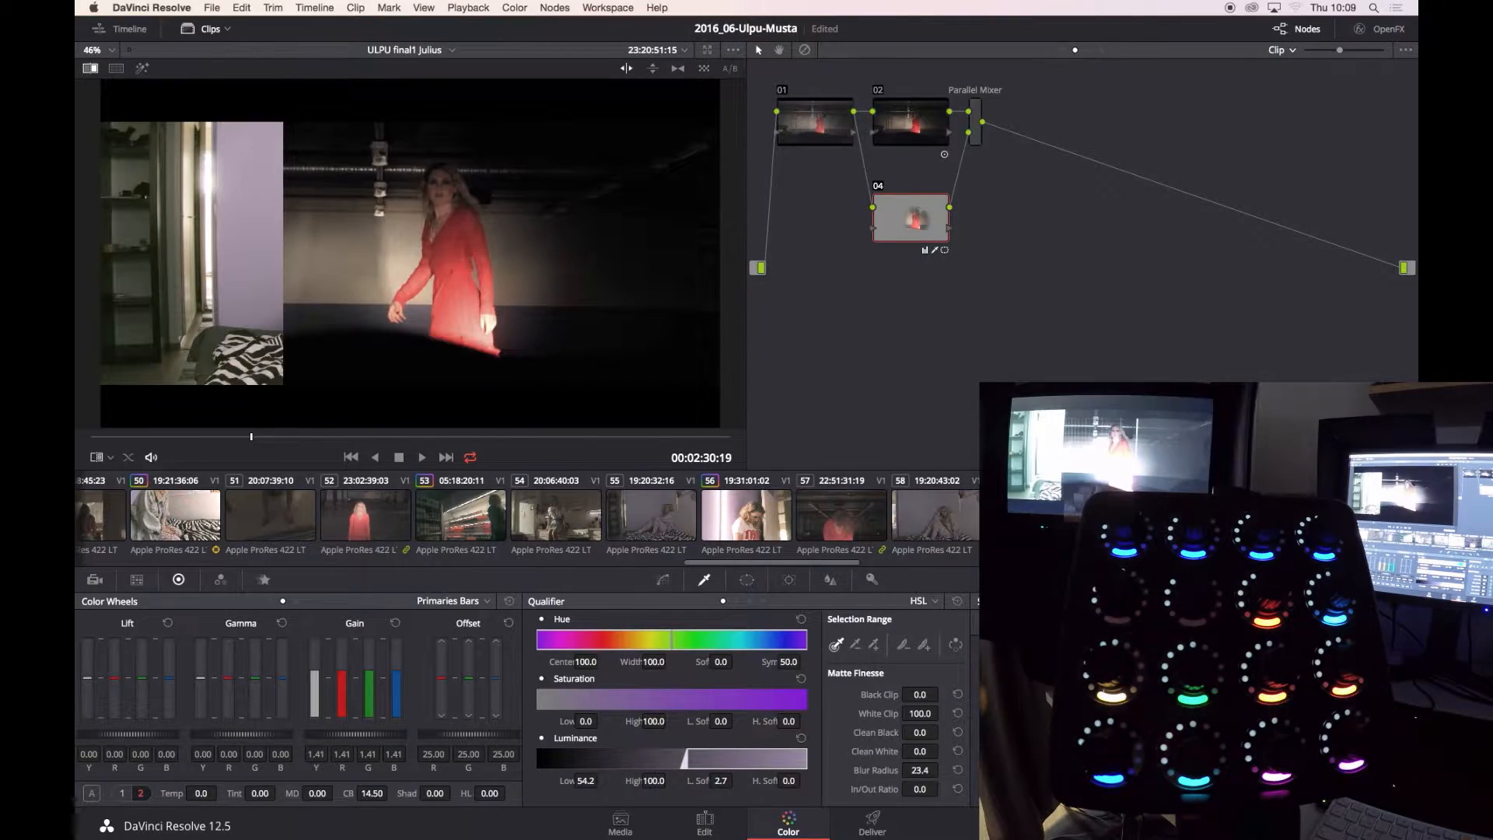
key(super+alt+n)
drag(544, 317, 425, 317)
key(alt+p)
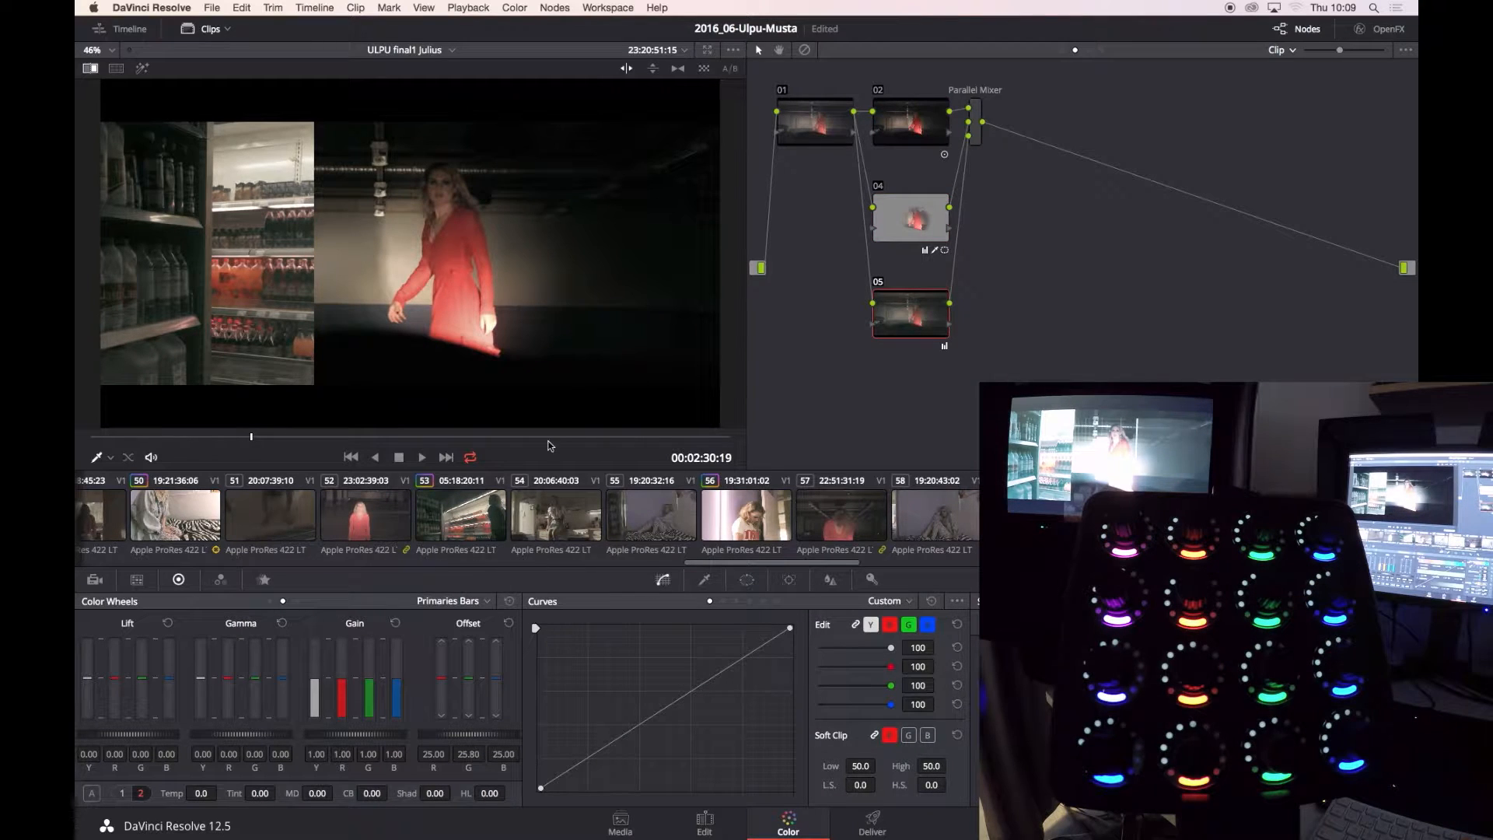
drag(330, 321, 363, 321)
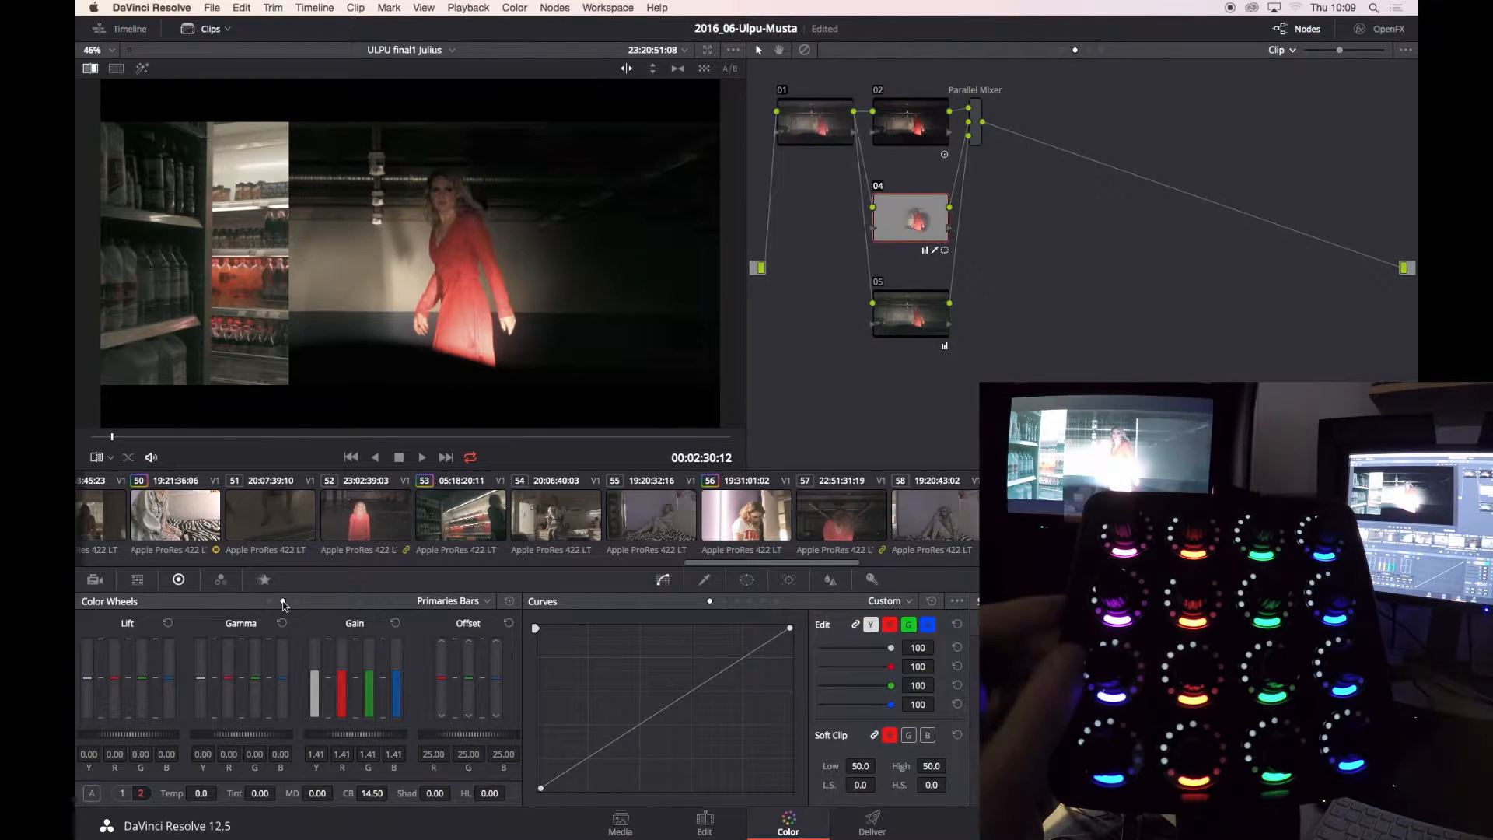
Set node 04's gamma to 0.01, narrow its window and set the tilt to 49.06, and play clip 59 without the wipe.
drag(225, 740, 232, 741)
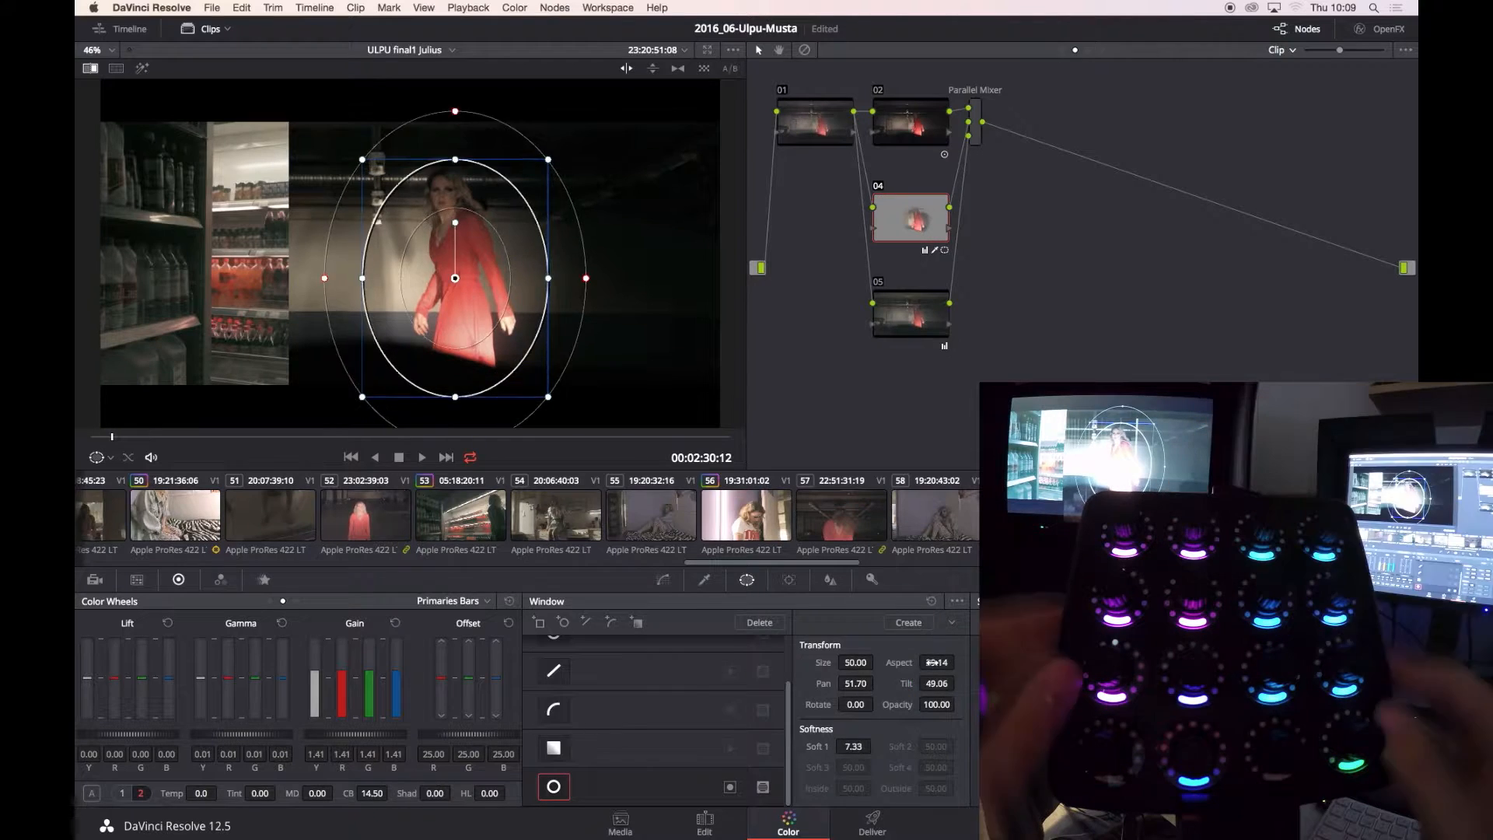
key(super+w)
key(space)
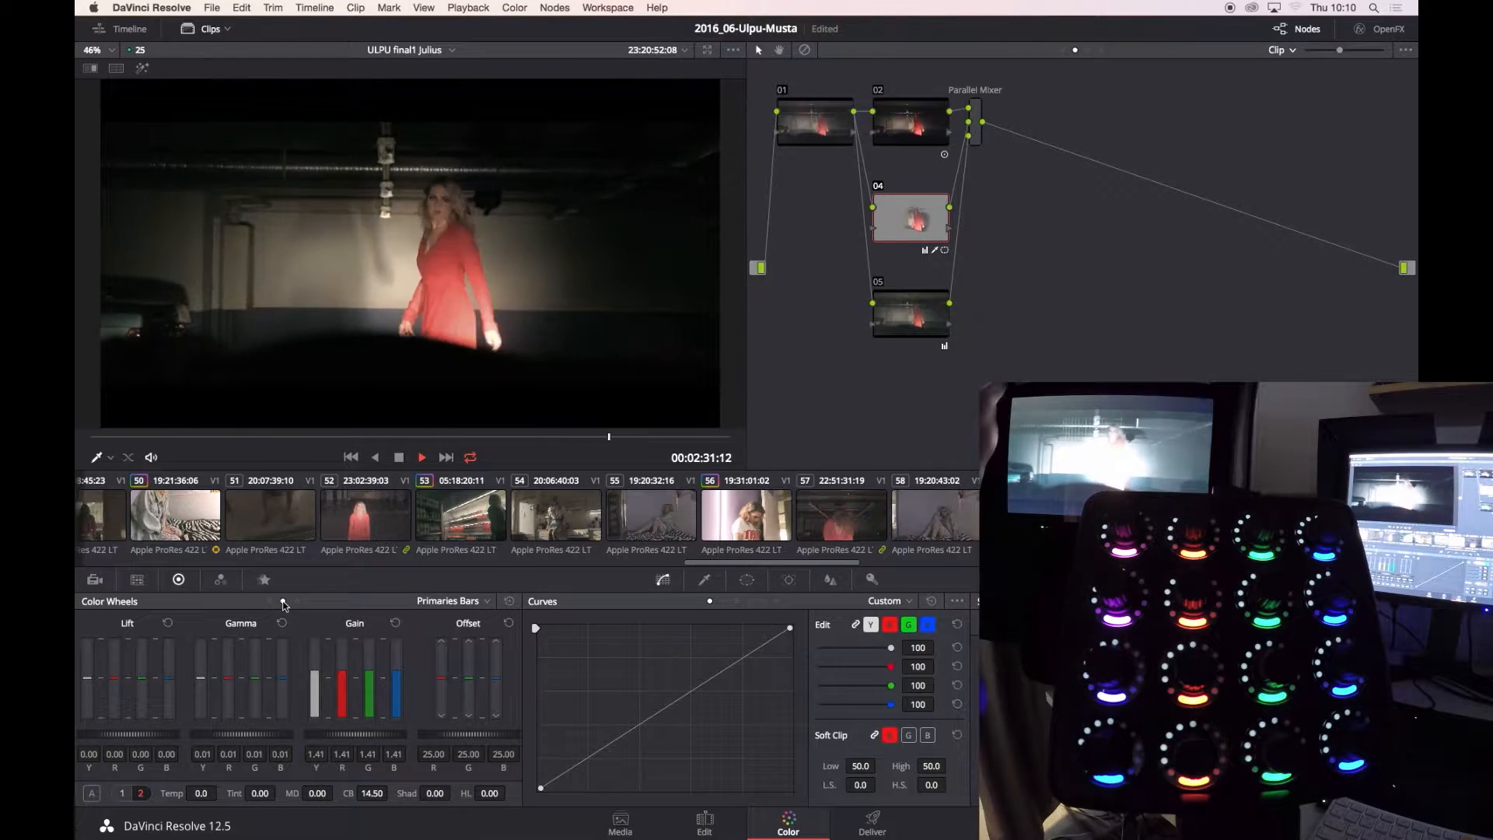
key(space)
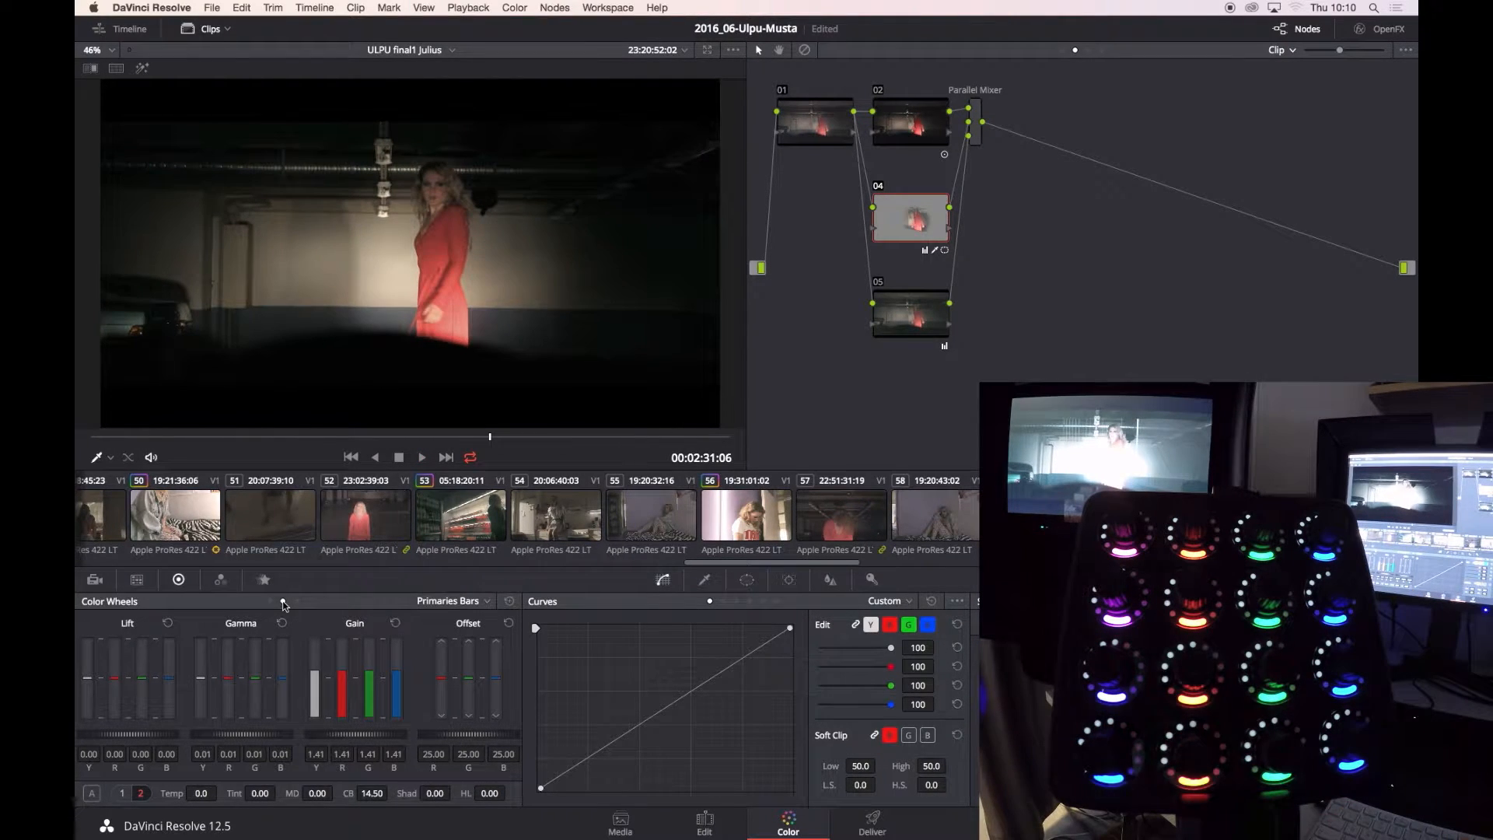
Apply clip 59's grade to clip 57, play the clip and switch off node 04 to compare.
click(841, 514)
drag(353, 438, 422, 438)
middle_click(1031, 515)
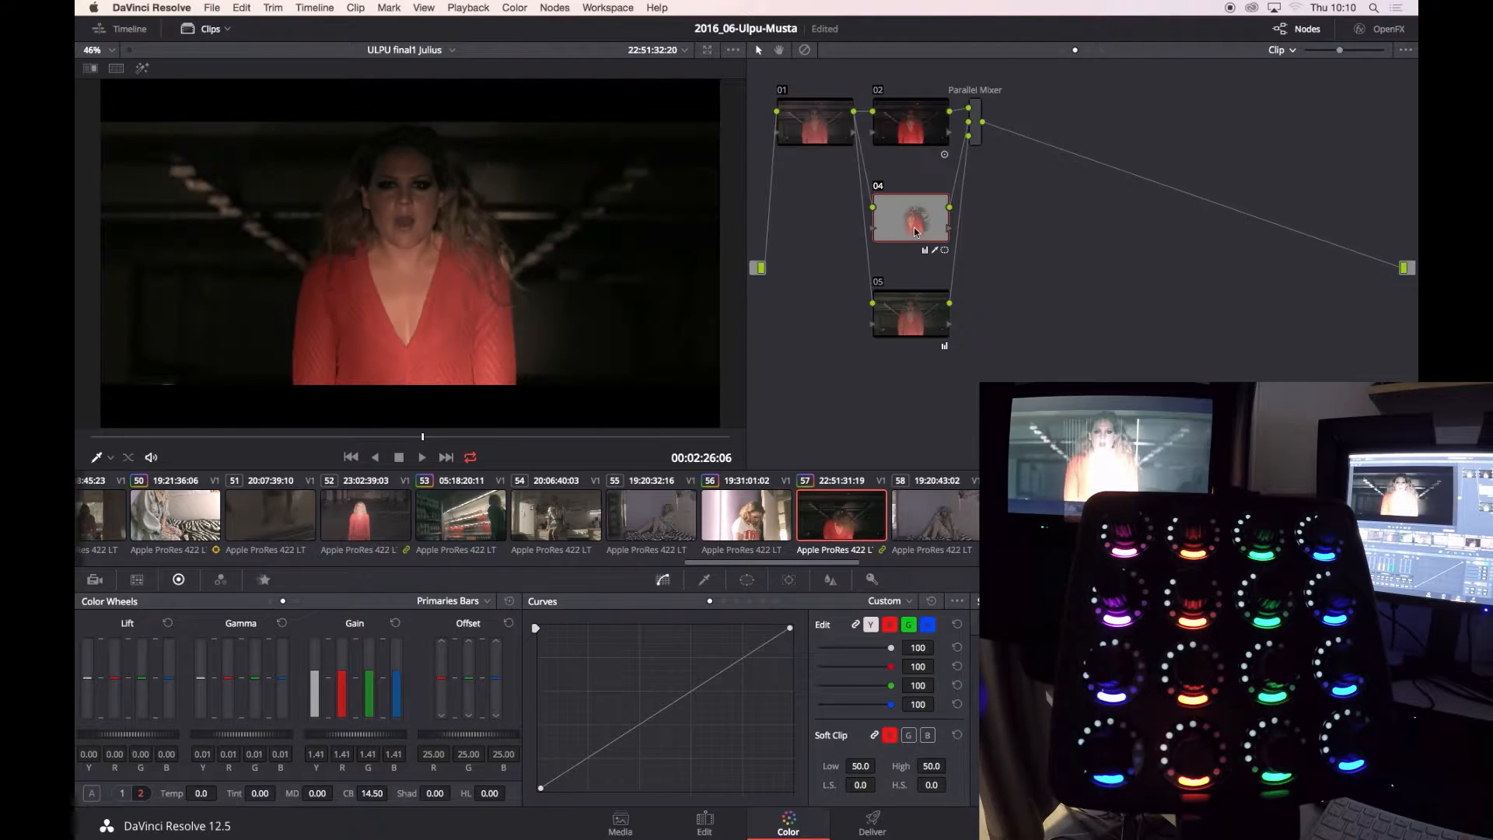
key(space)
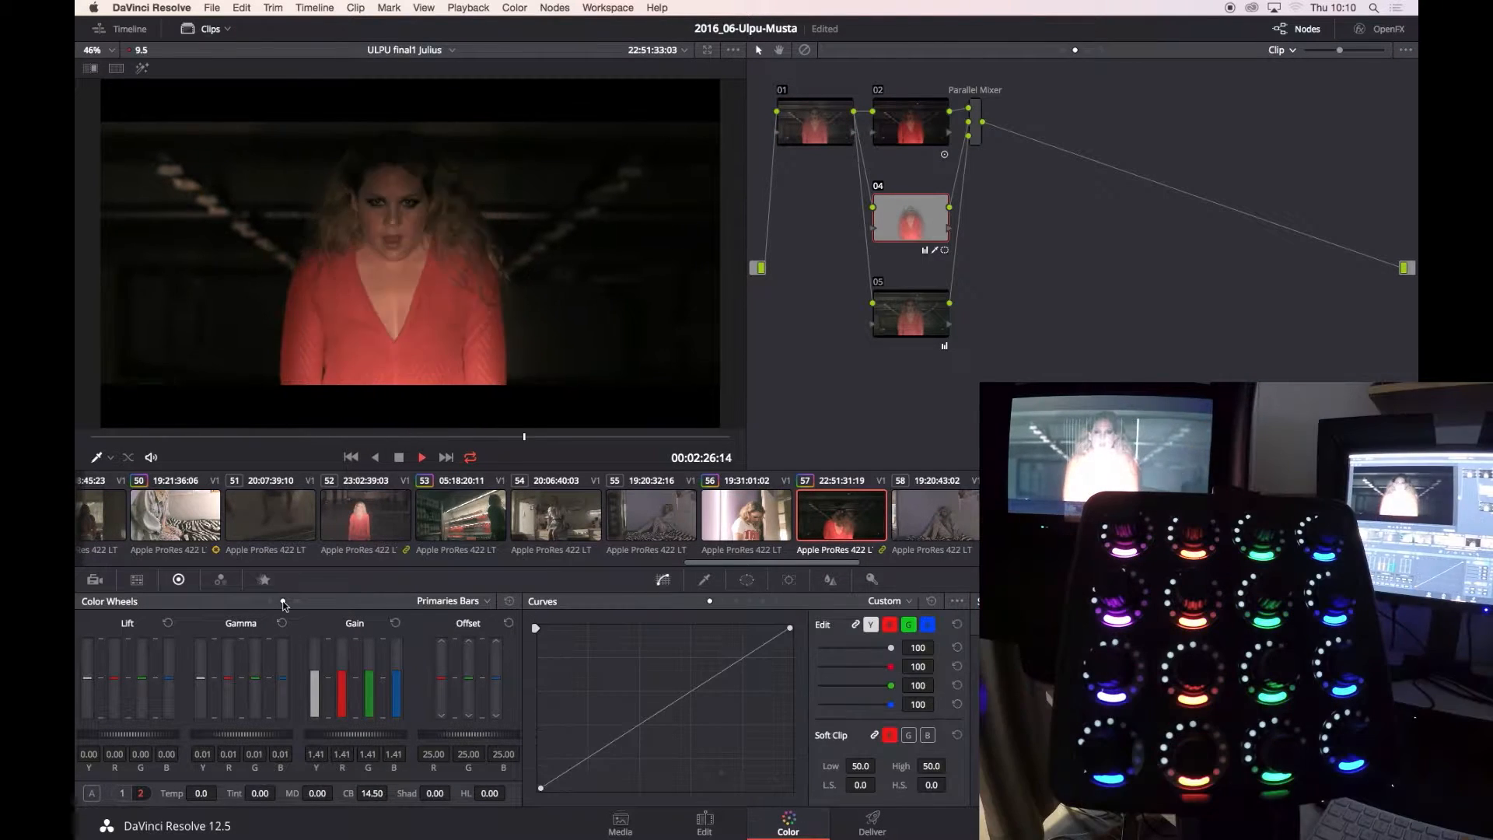
key(ctrl+d)
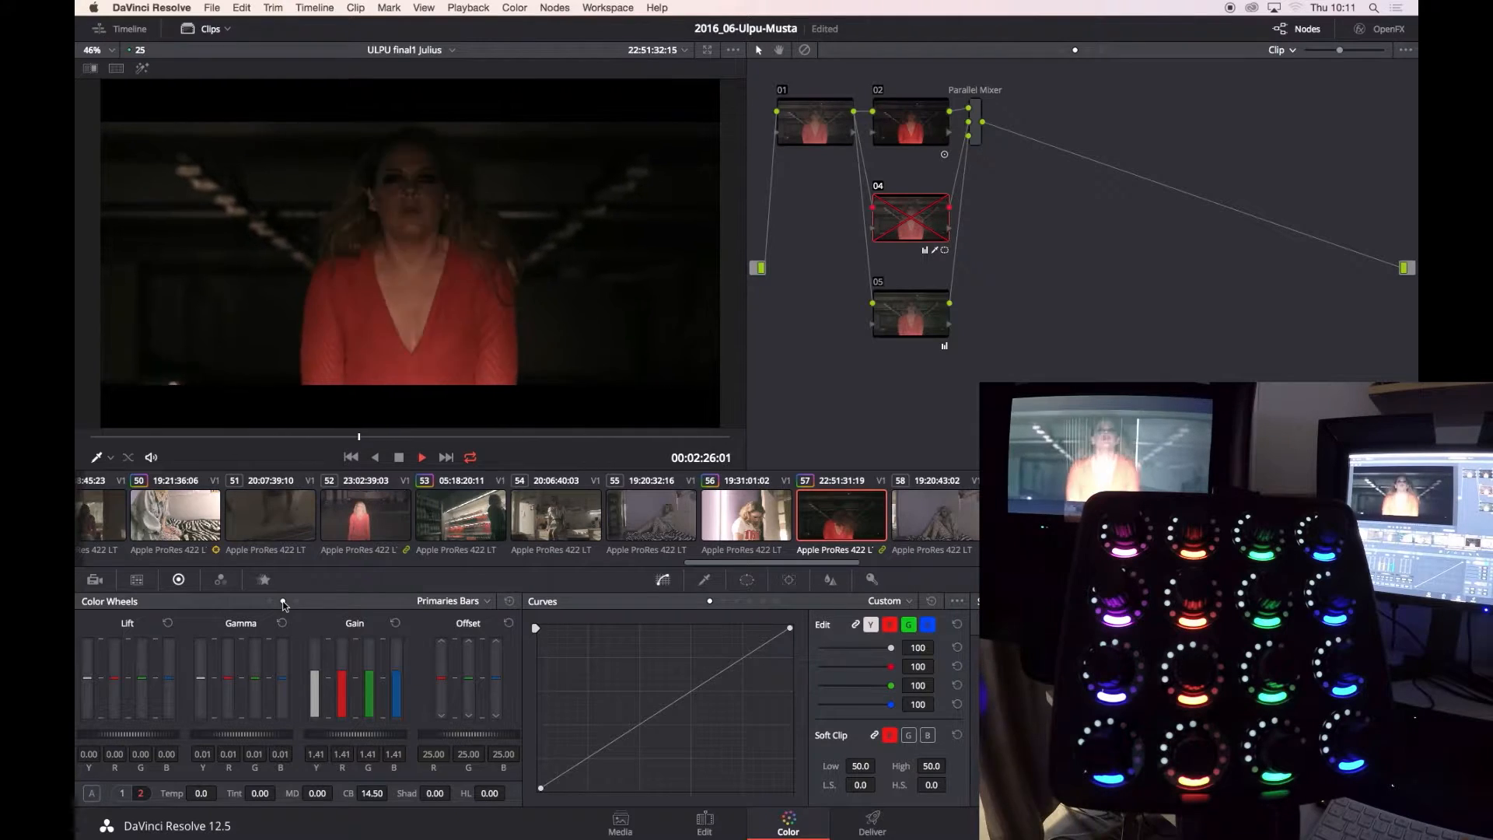
Switch node 04 back on in clip 57 and set its gain to Y 1.85, R 1.93, G 1.85, B 1.76 with color boost 6.00.
key(ctrl+d)
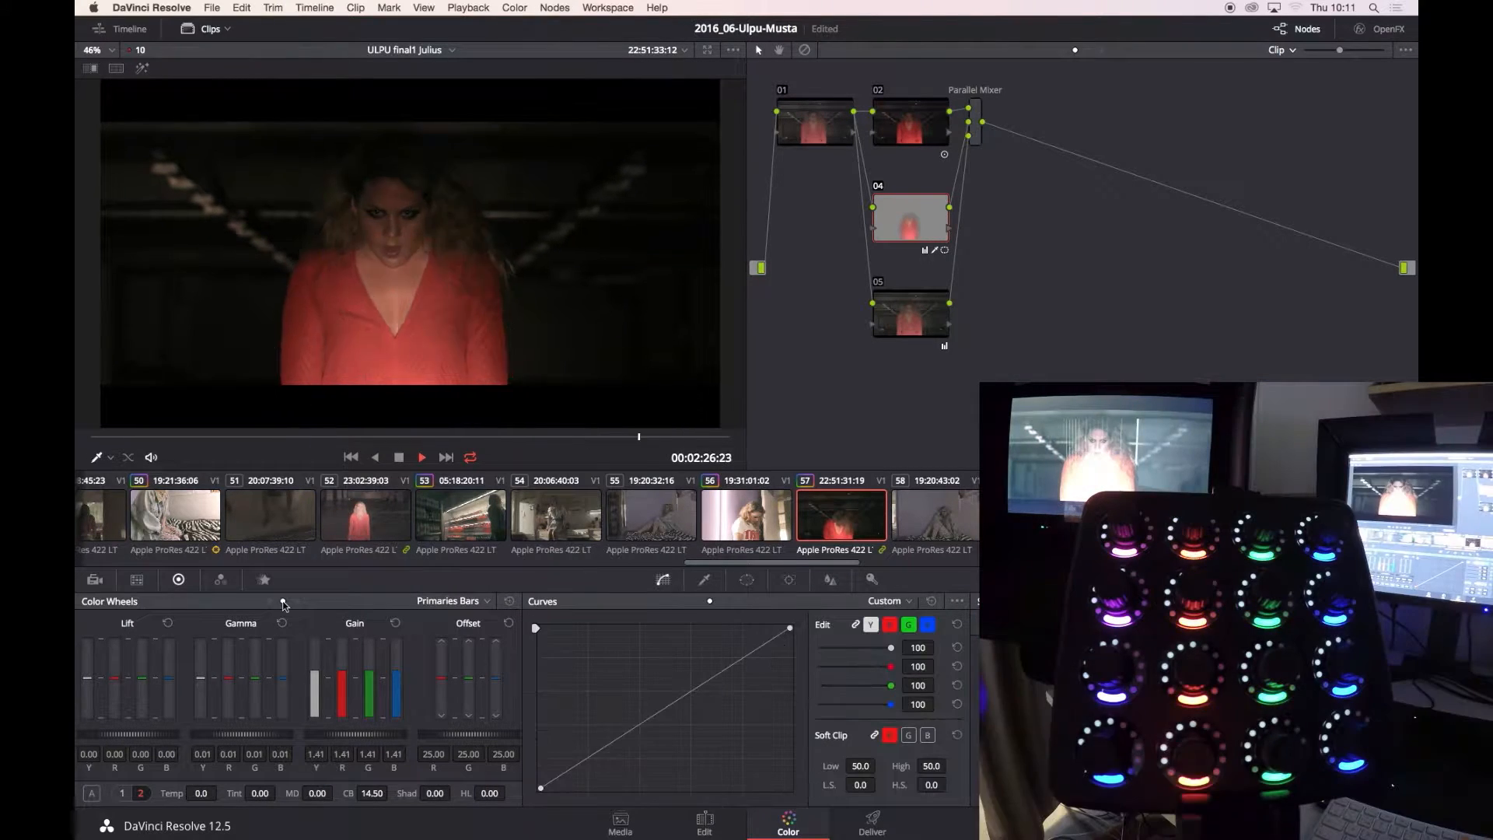
click(747, 581)
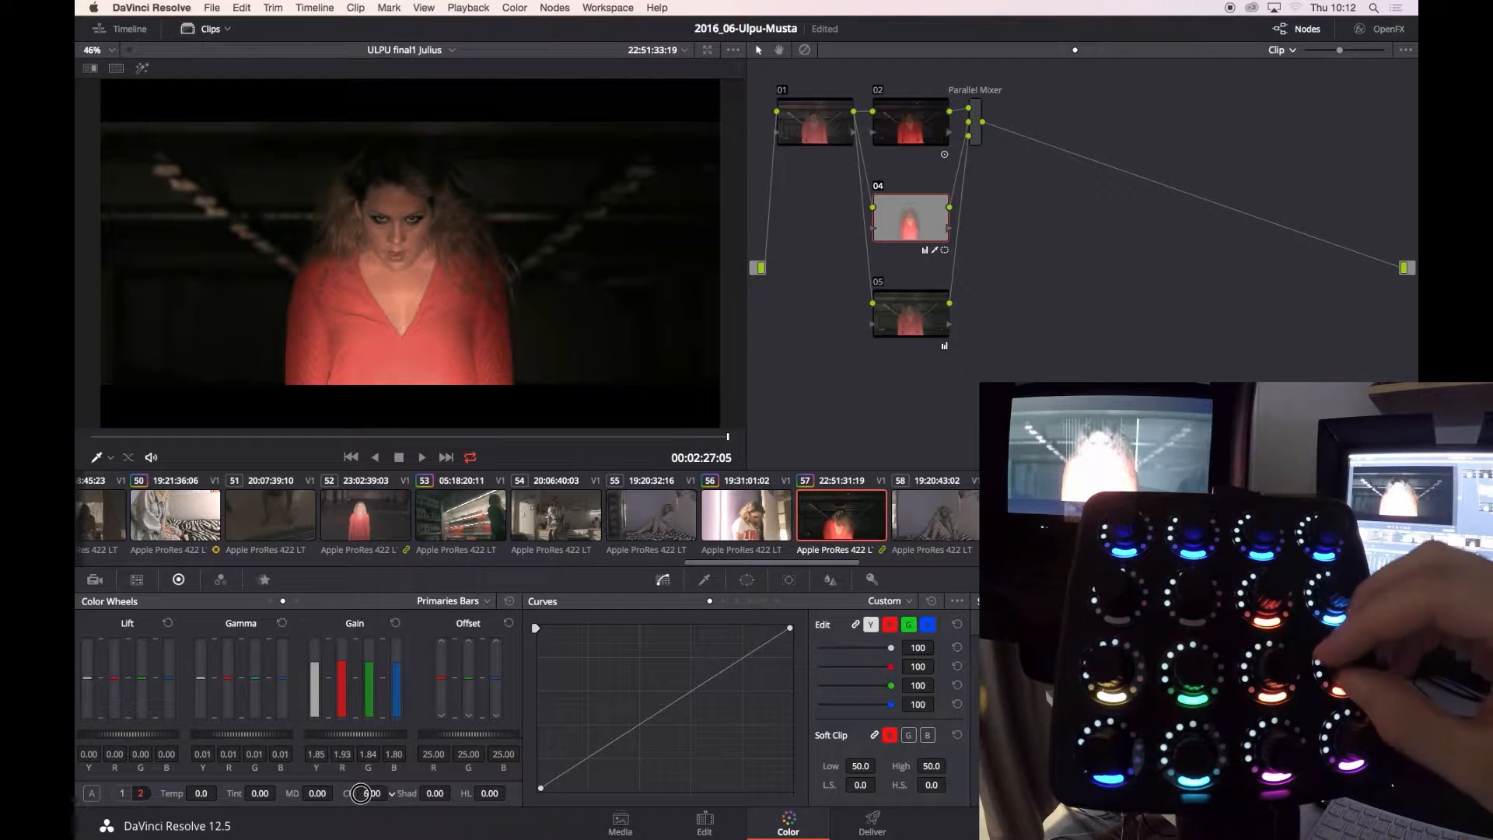
drag(367, 663, 366, 665)
drag(393, 664, 396, 680)
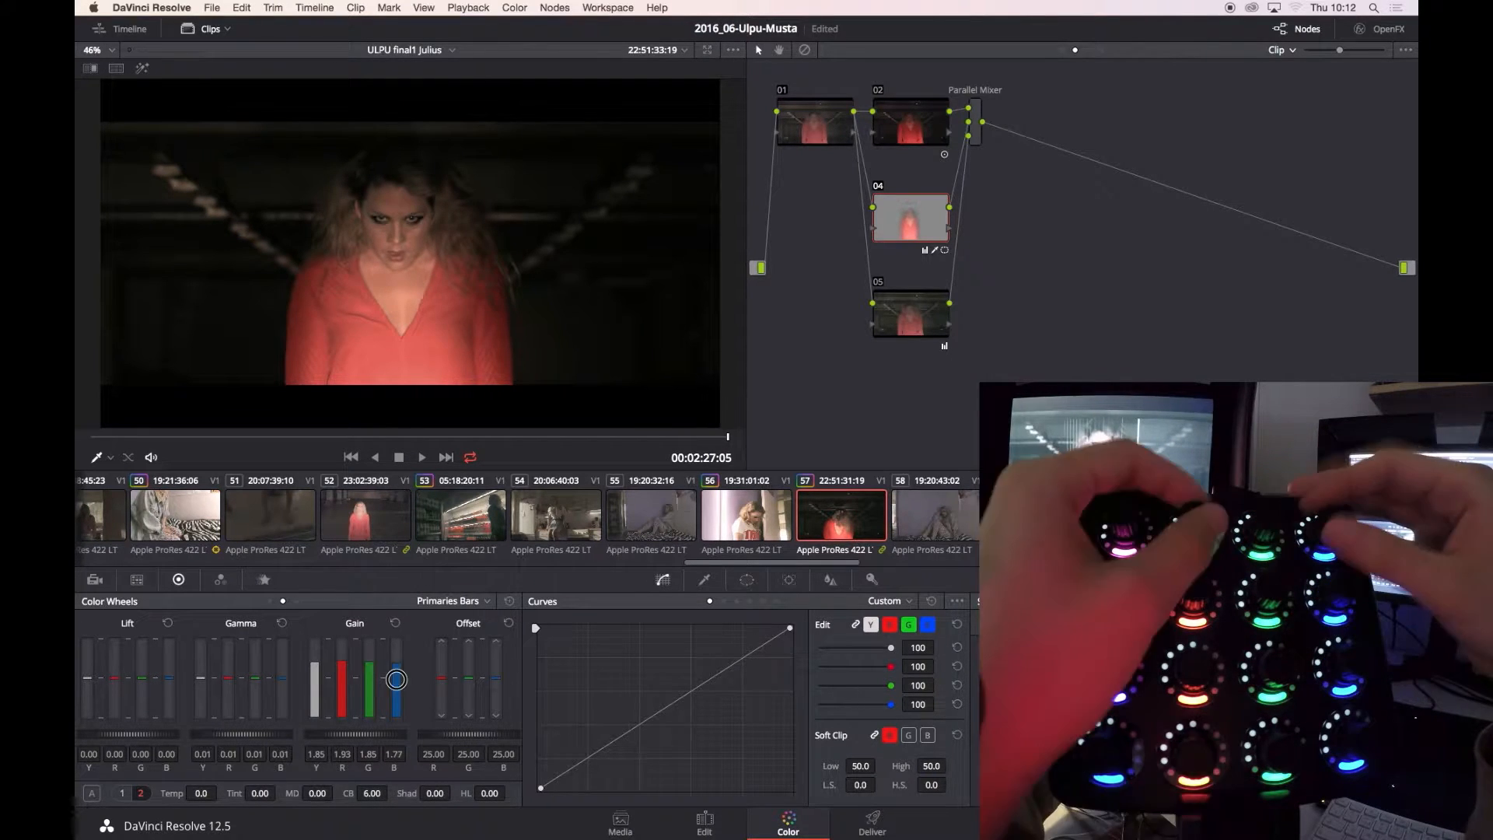
key(space)
Fit node 04's window around the singer in clip 57 with size 36.82, aspect 20.04 and softness 11.11, and track it through the clip.
click(747, 580)
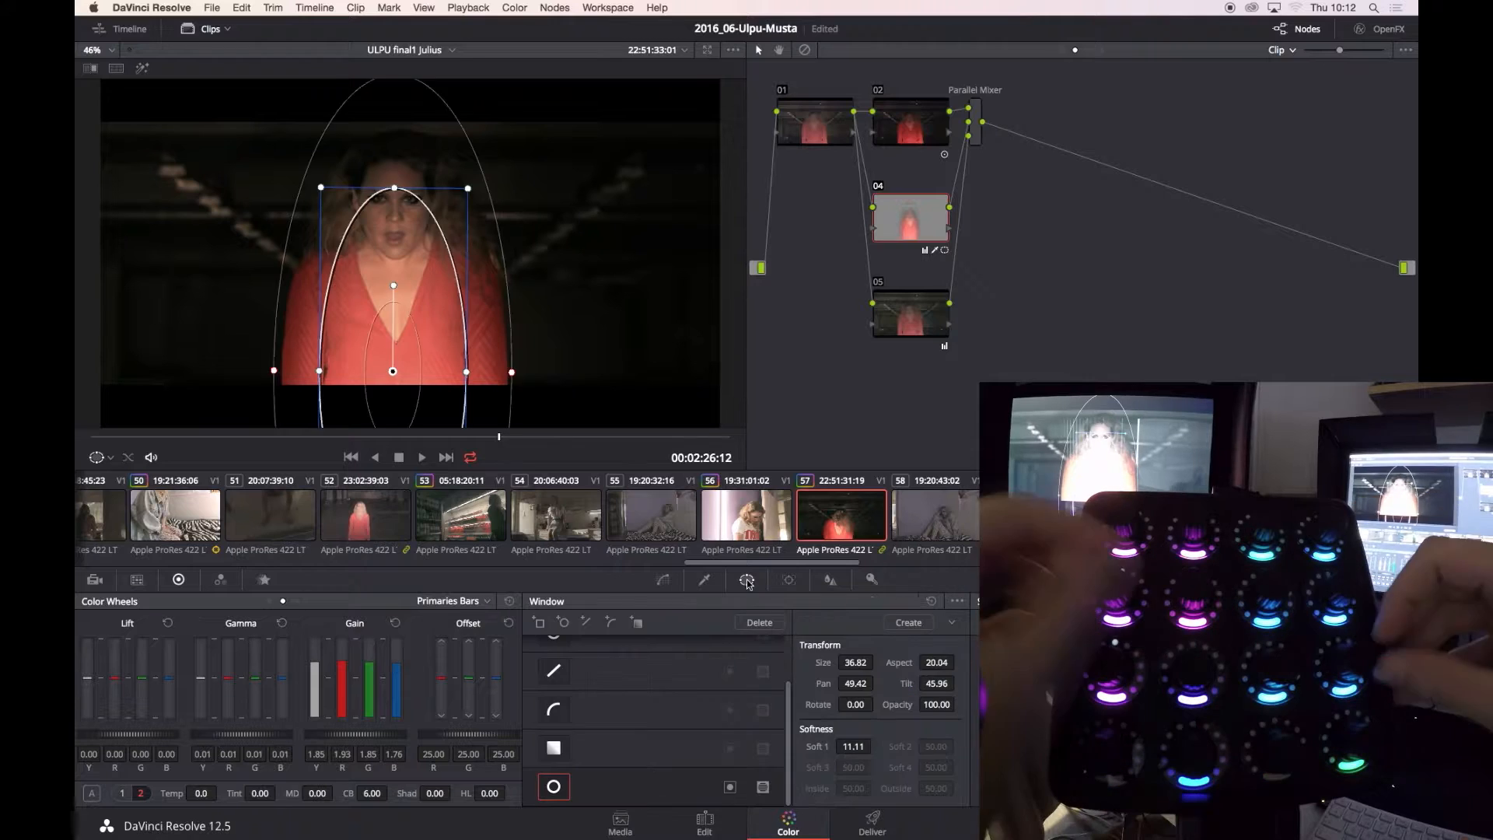
click(704, 580)
key(space)
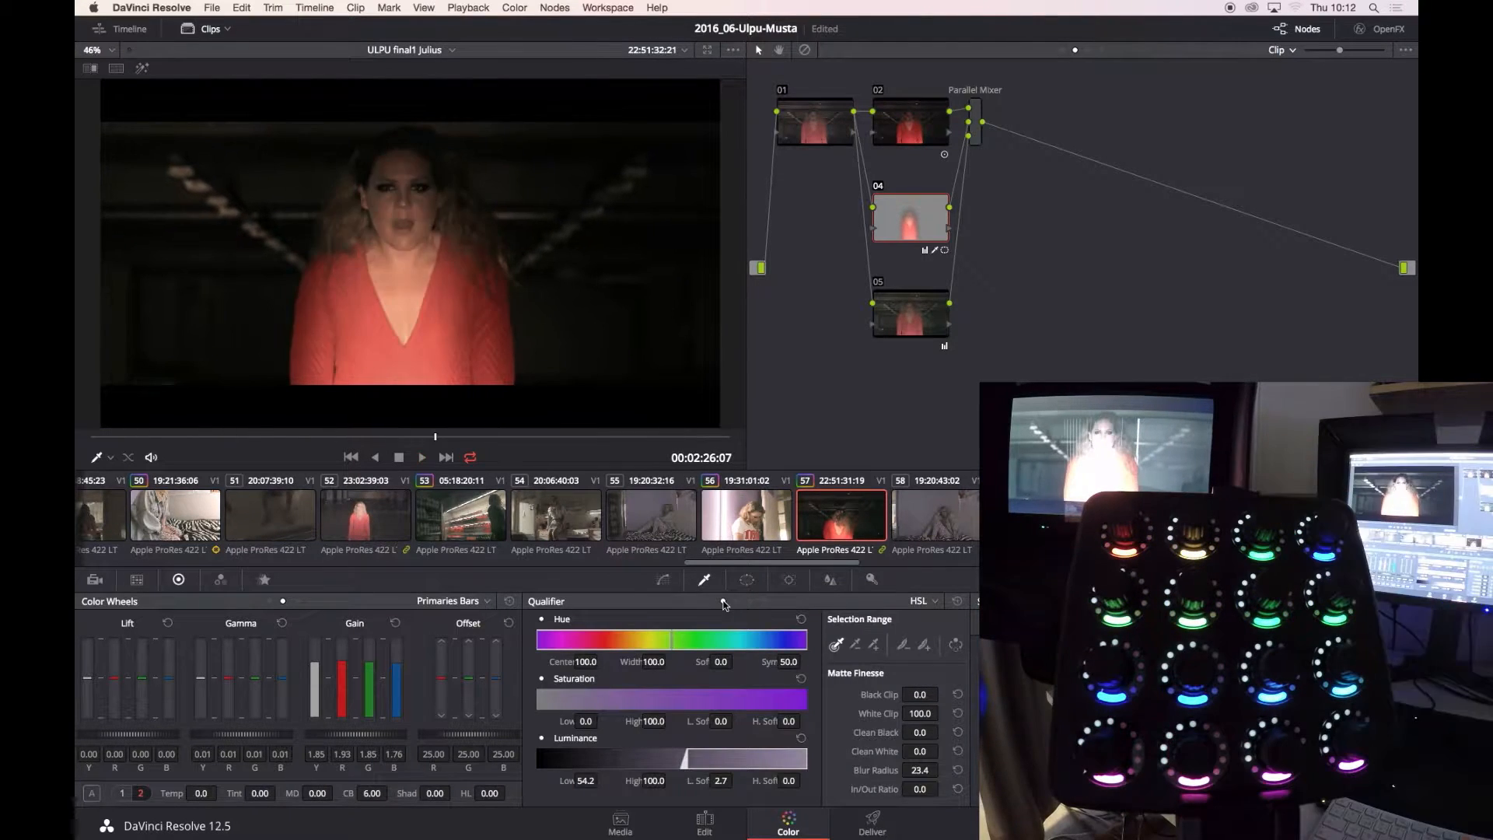
key(super+d)
click(747, 580)
key(space)
drag(852, 684, 853, 684)
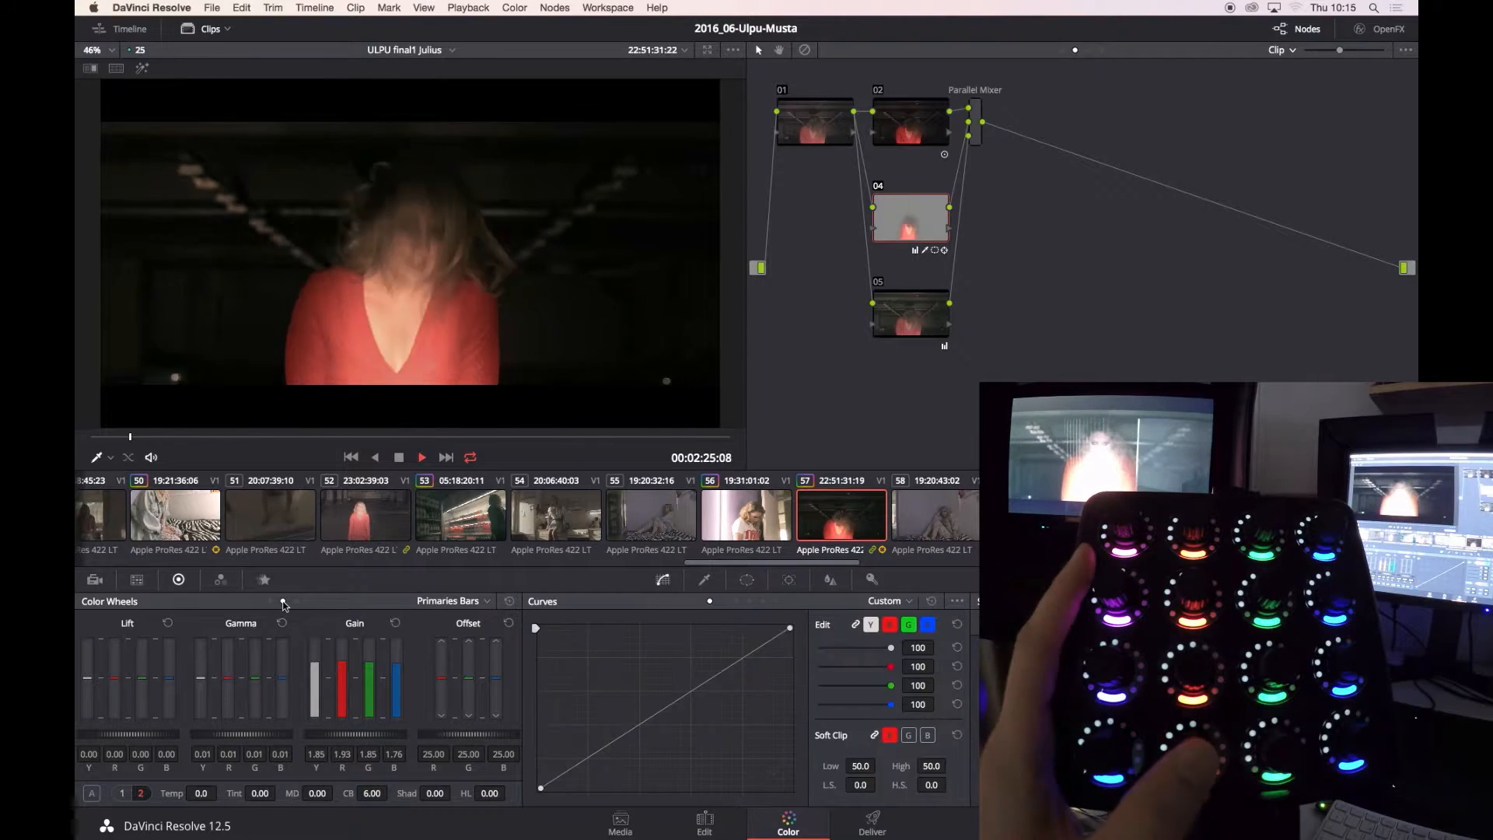
Review the graded garage shot in clip 52 and apply the same grade to clip 41.
click(383, 511)
drag(346, 435, 410, 437)
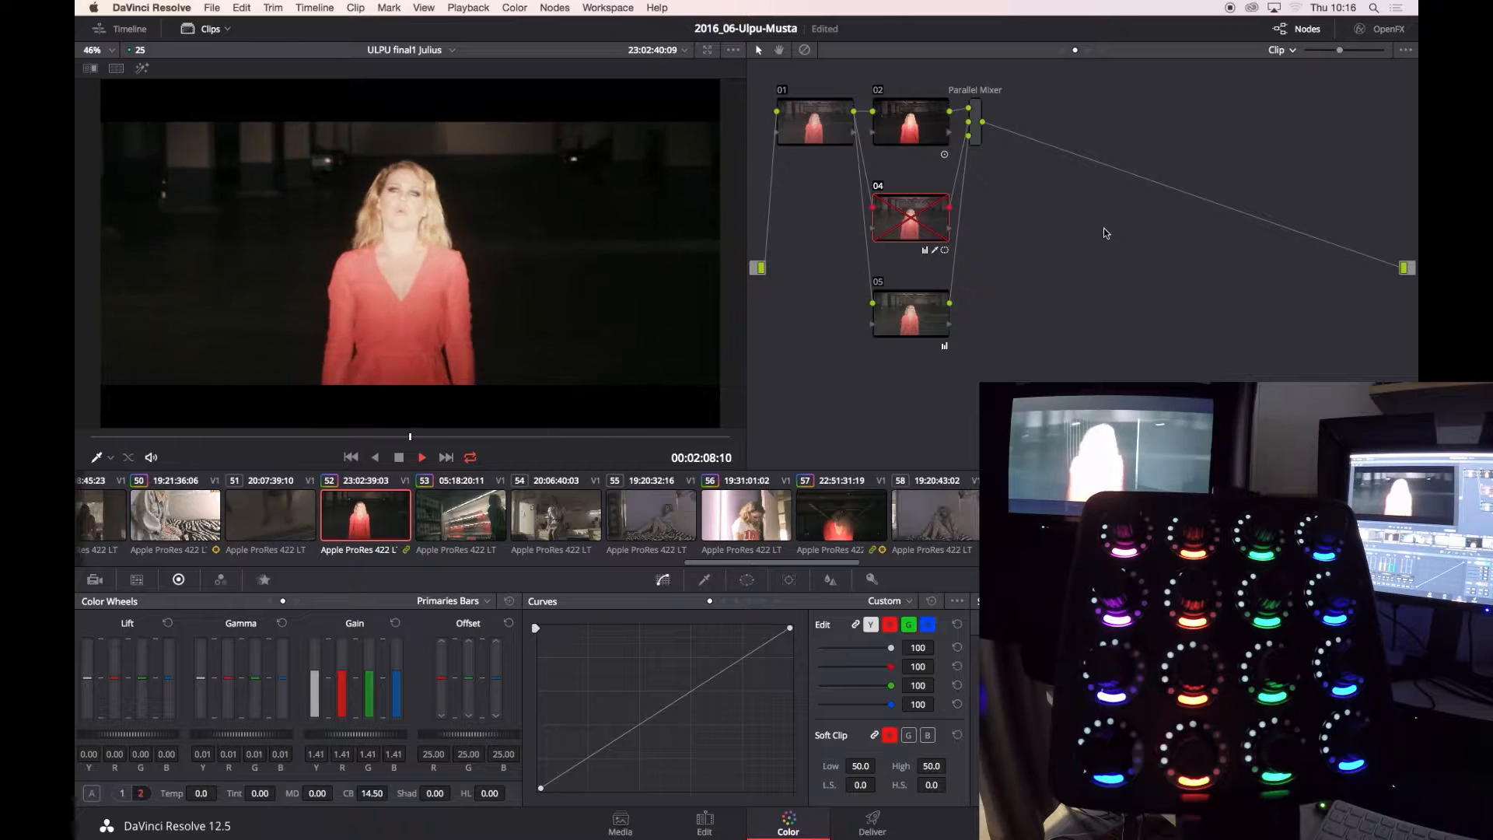
key(space)
scroll(527, 515, left, 5)
click(213, 515)
key(ctrl+v)
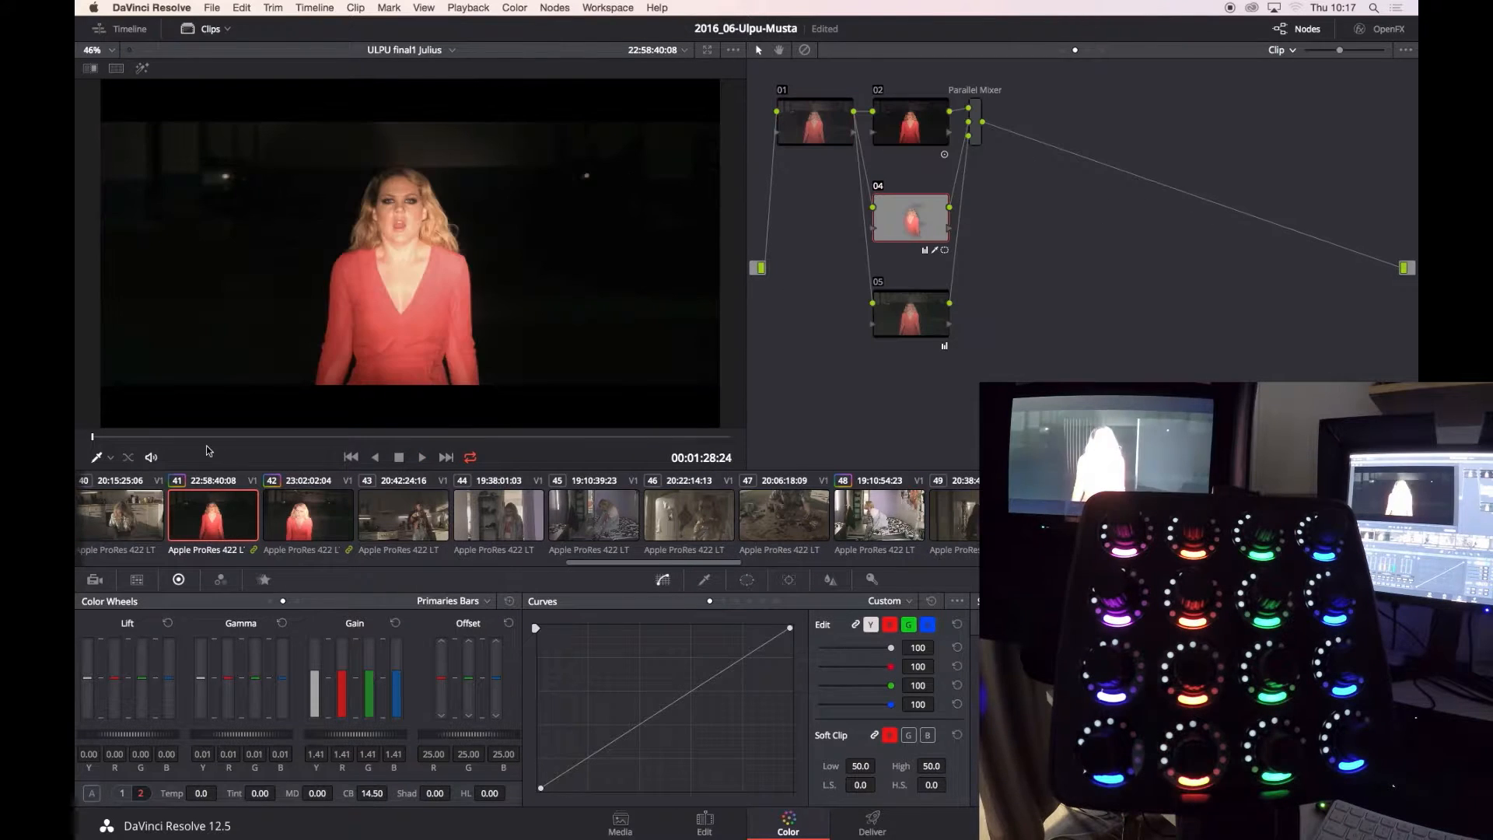
In clip 41, lower node 04's key output gain, adjust the window's pan and track the window across the clip.
click(92, 436)
click(746, 580)
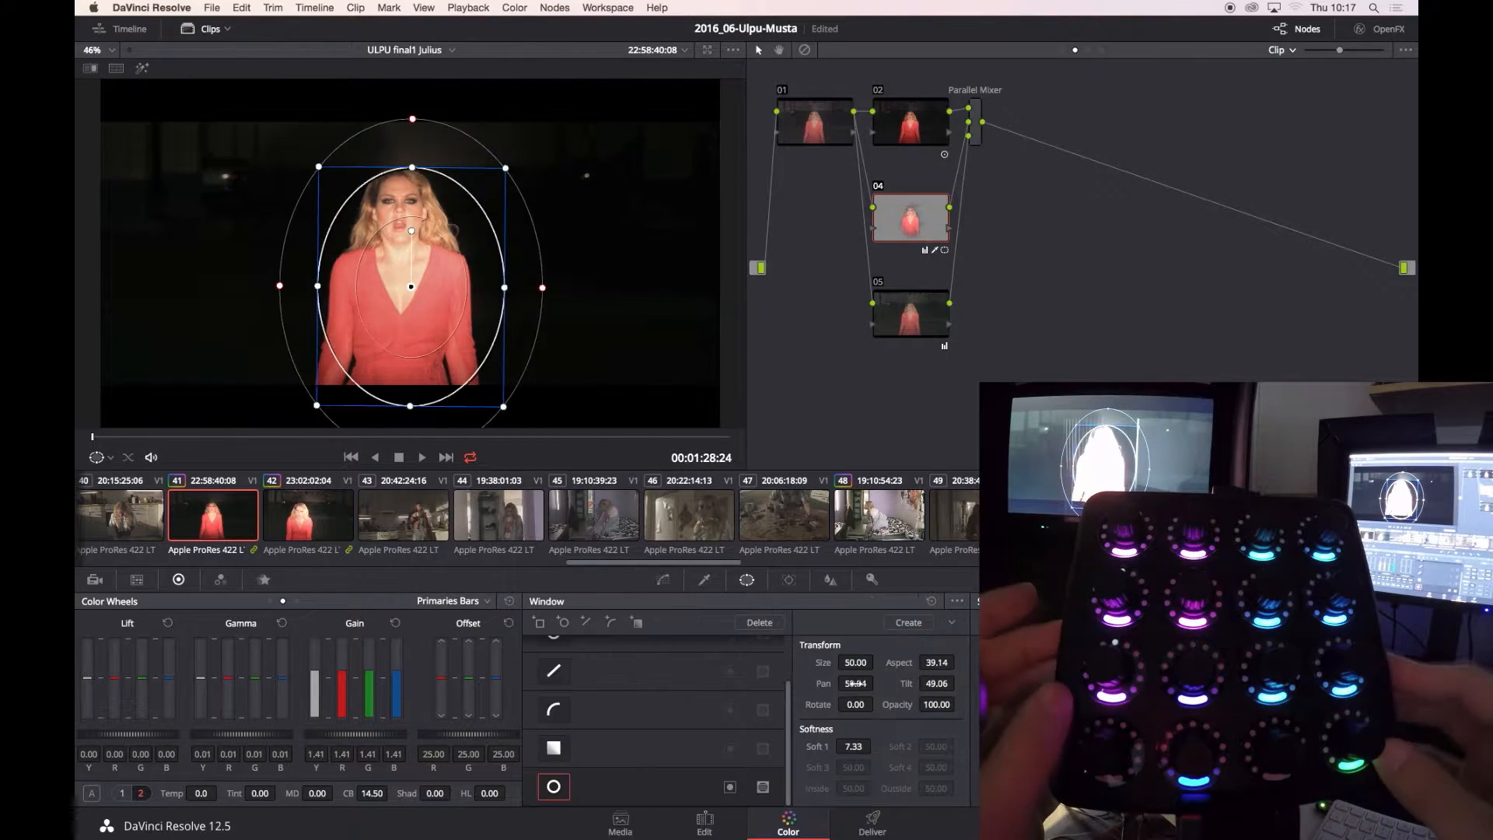
click(871, 580)
drag(813, 714, 809, 714)
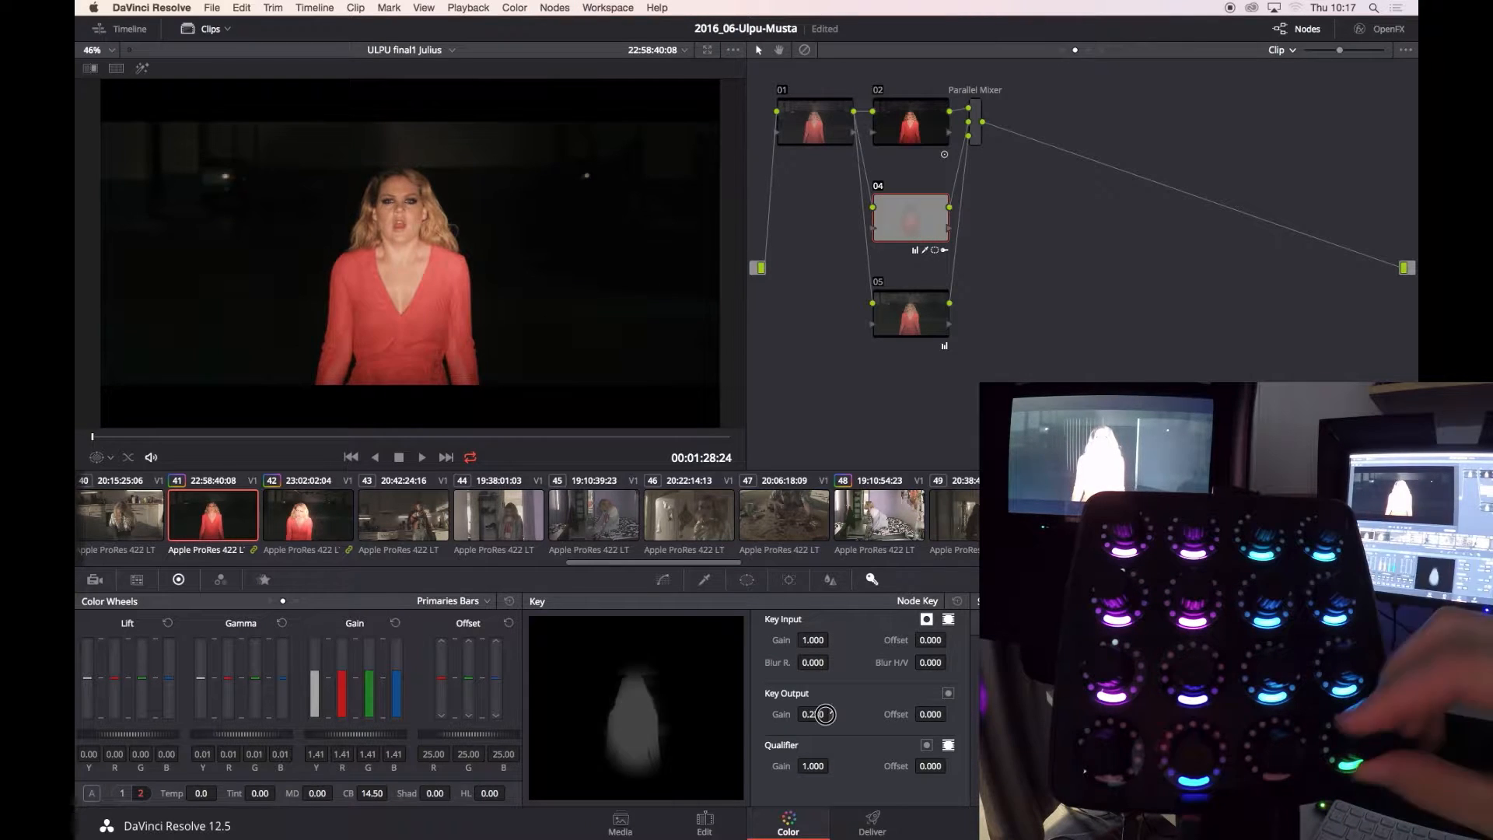
drag(816, 714, 827, 714)
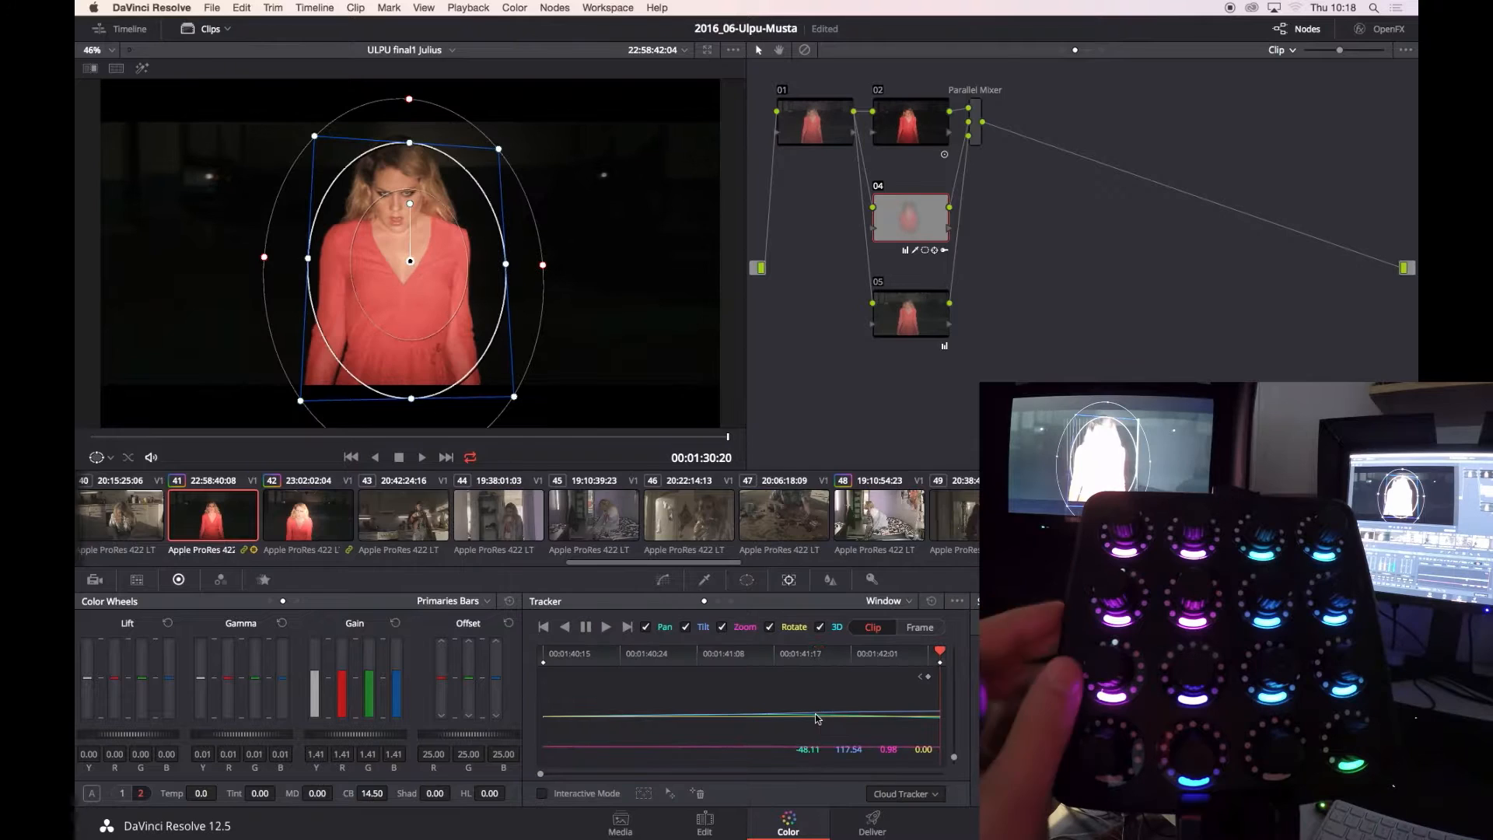
click(414, 440)
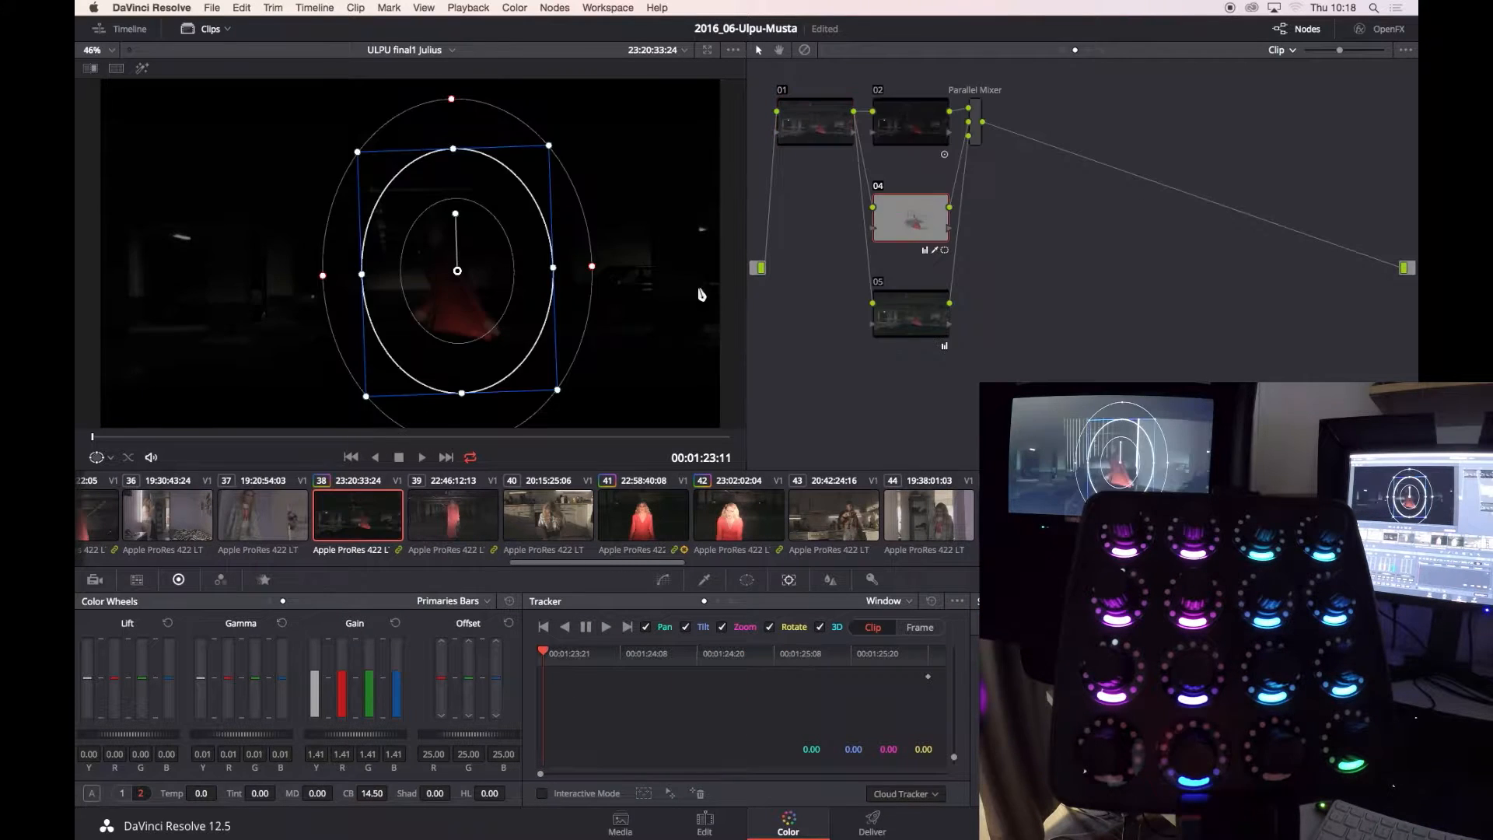
Compare clip 38 with the garage still in a wipe, add a serial node after node 02 with gain 2.51, and play the clip.
click(465, 326)
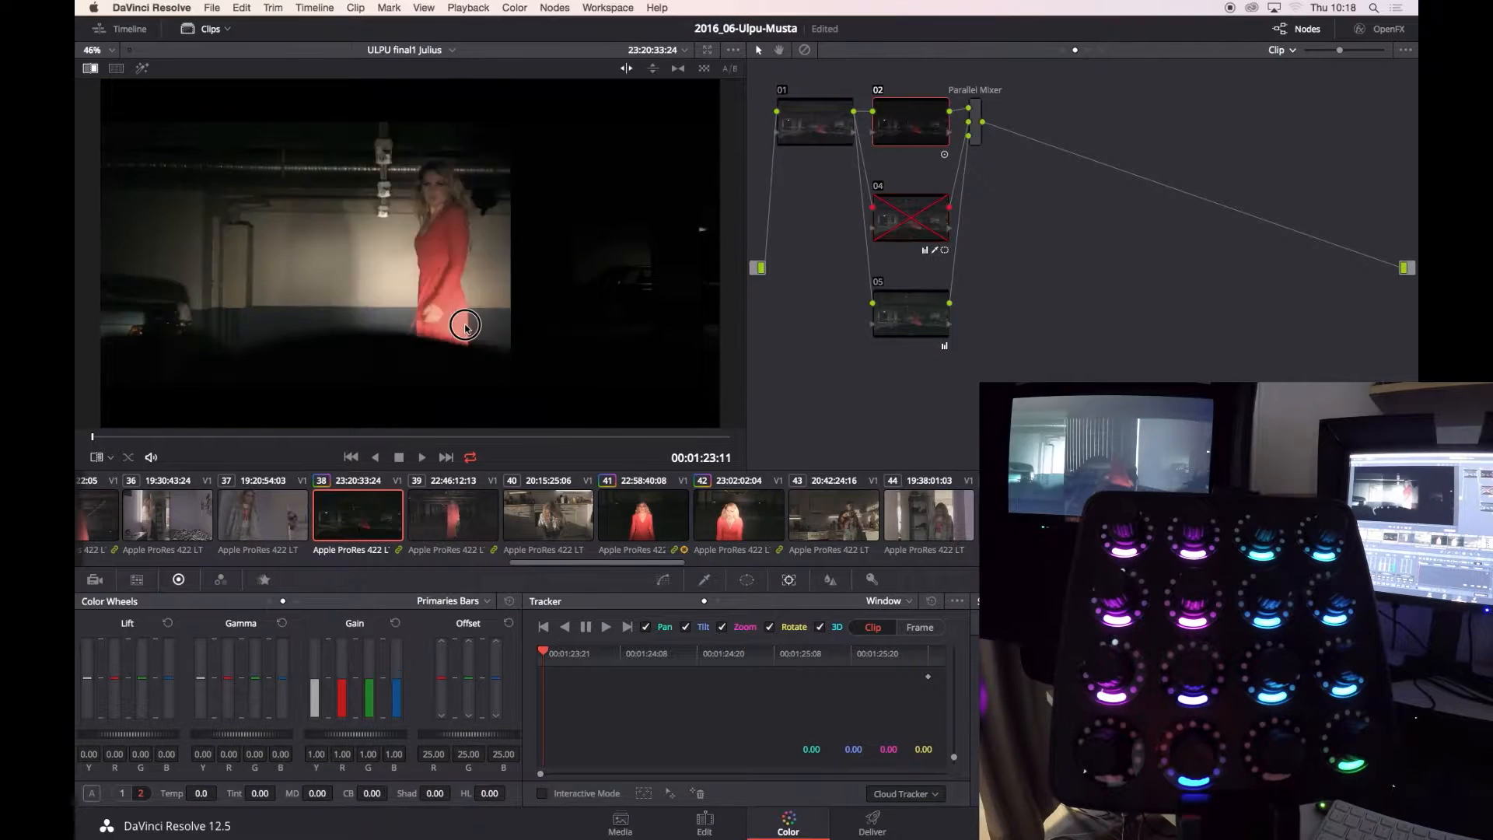
key(alt+p)
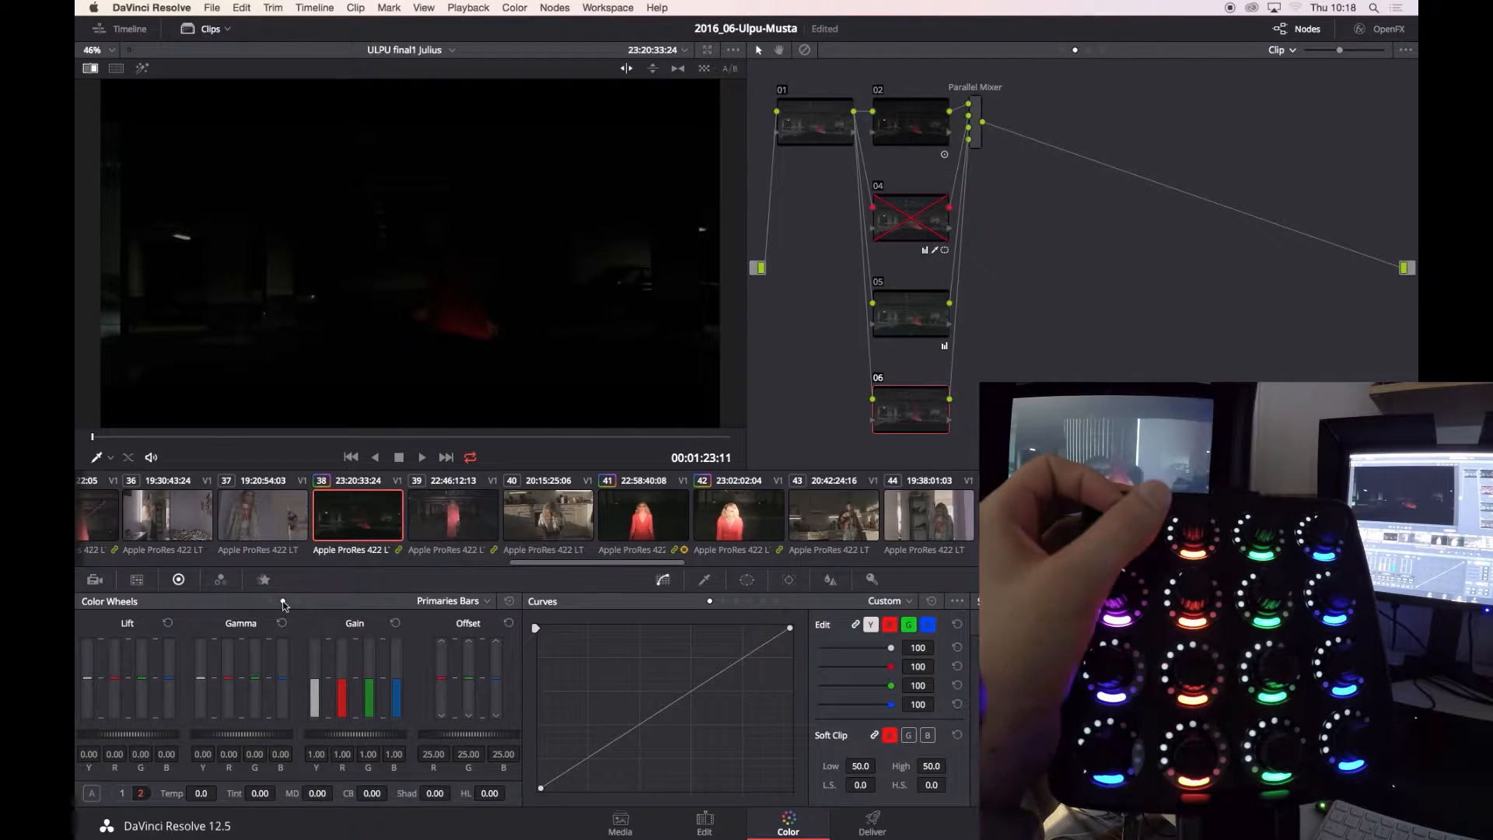
key(BackSpace)
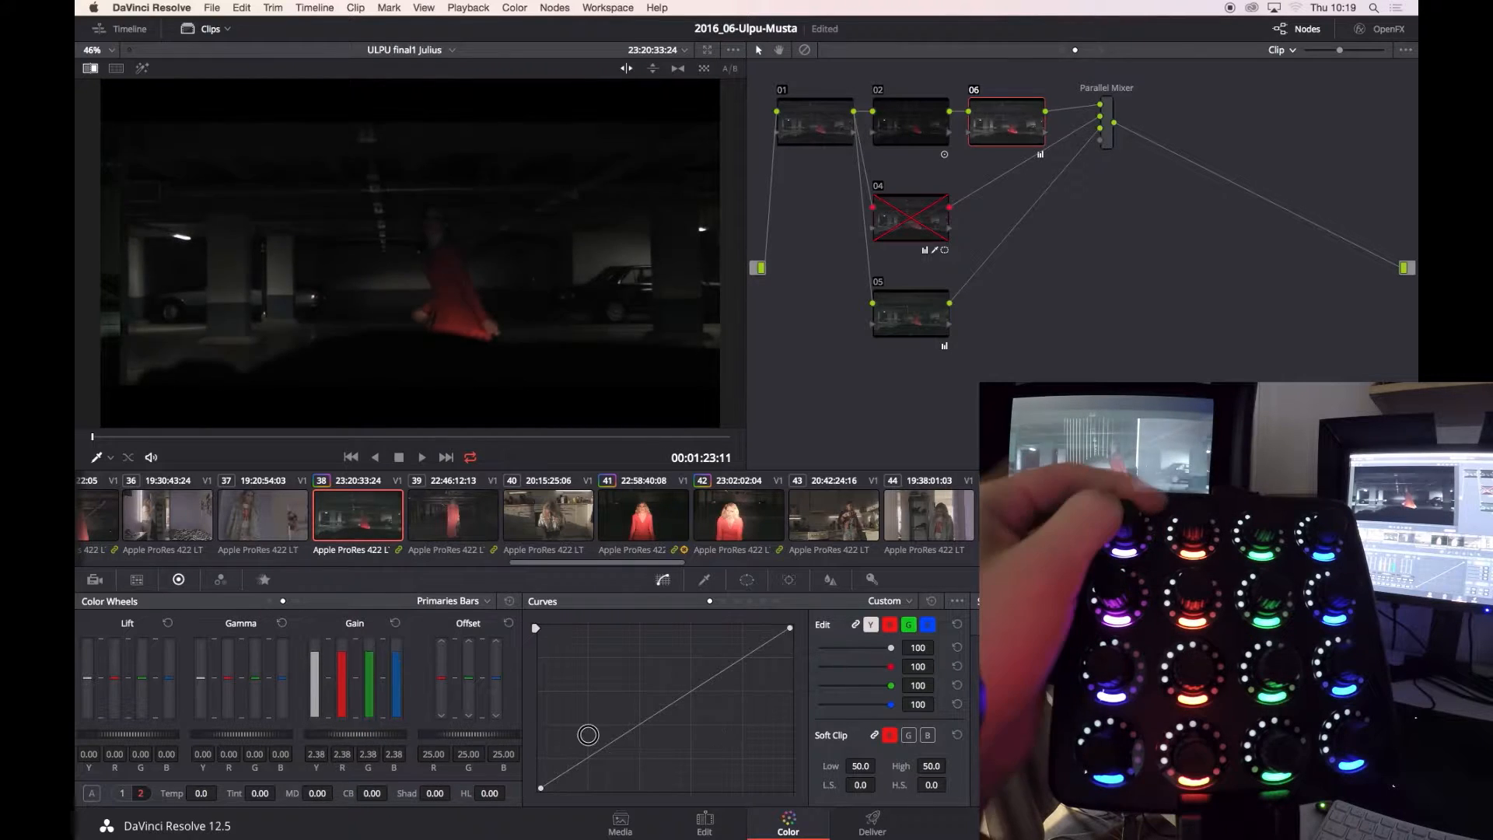
key(space)
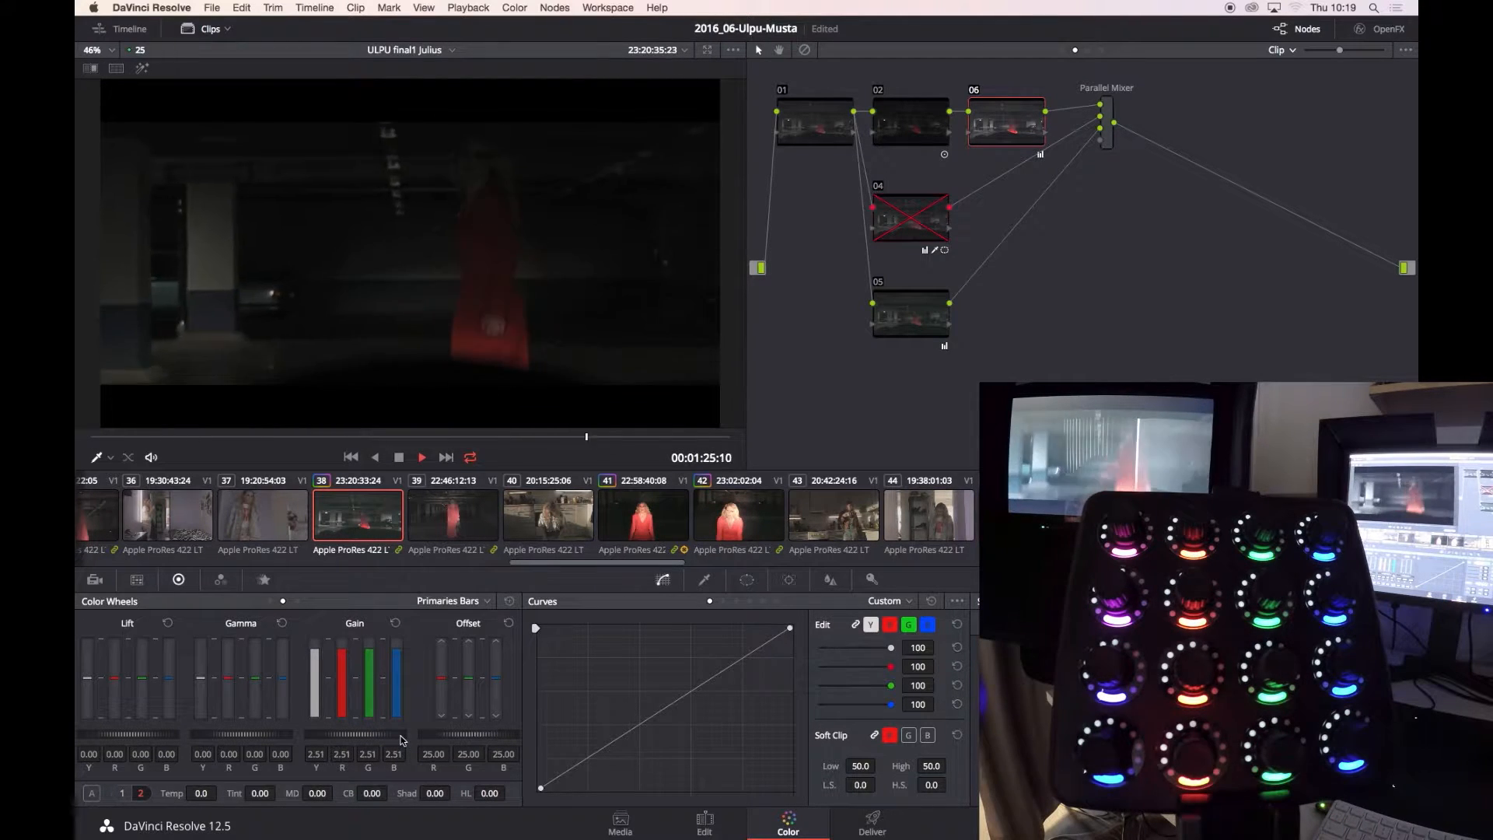
key(space)
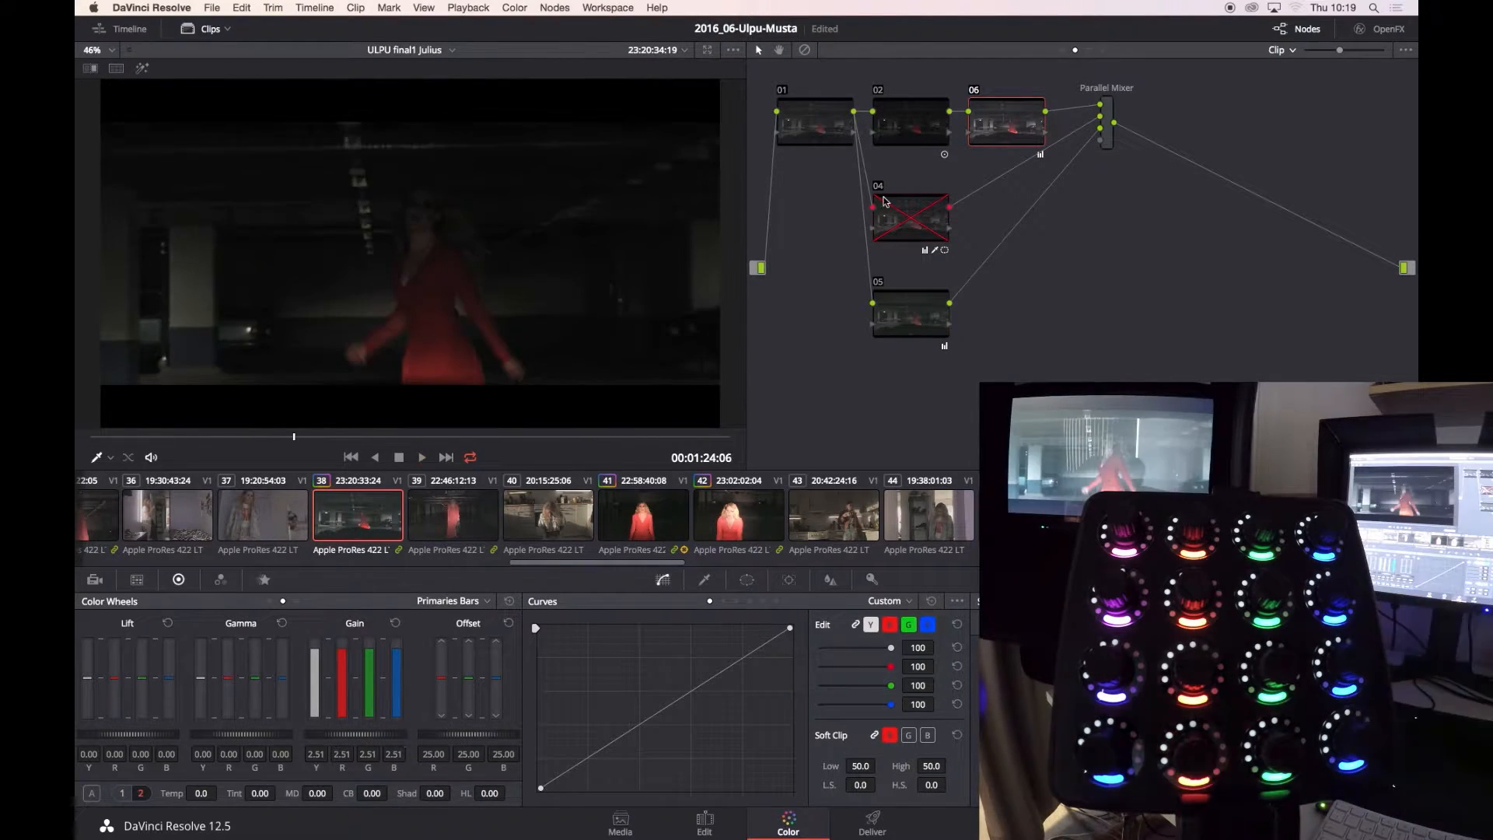
Apply the garage grade with its parallel nodes to clip 39 and check the shot in motion.
click(454, 514)
drag(375, 437, 440, 438)
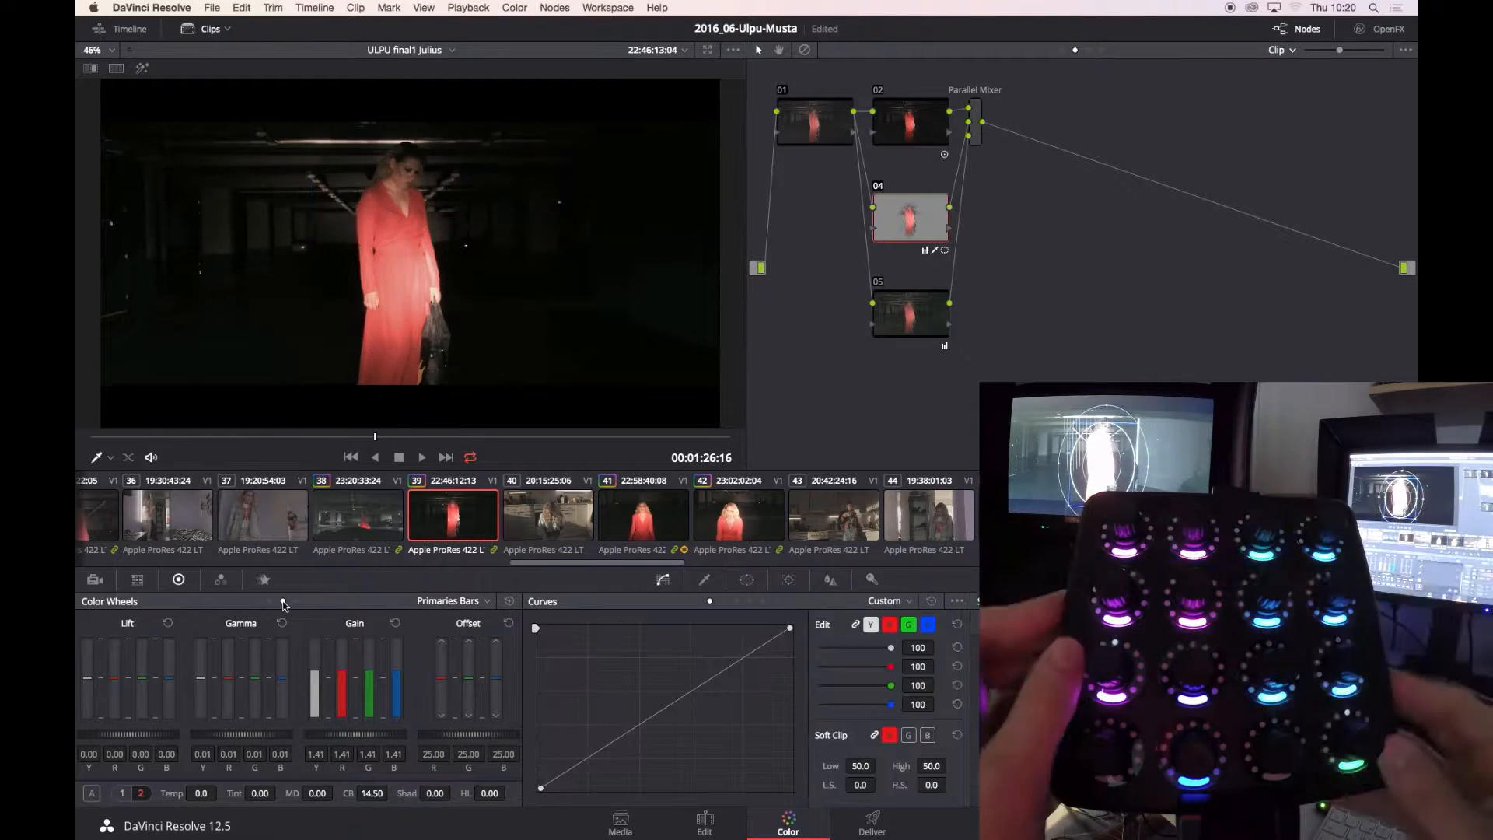
key(space)
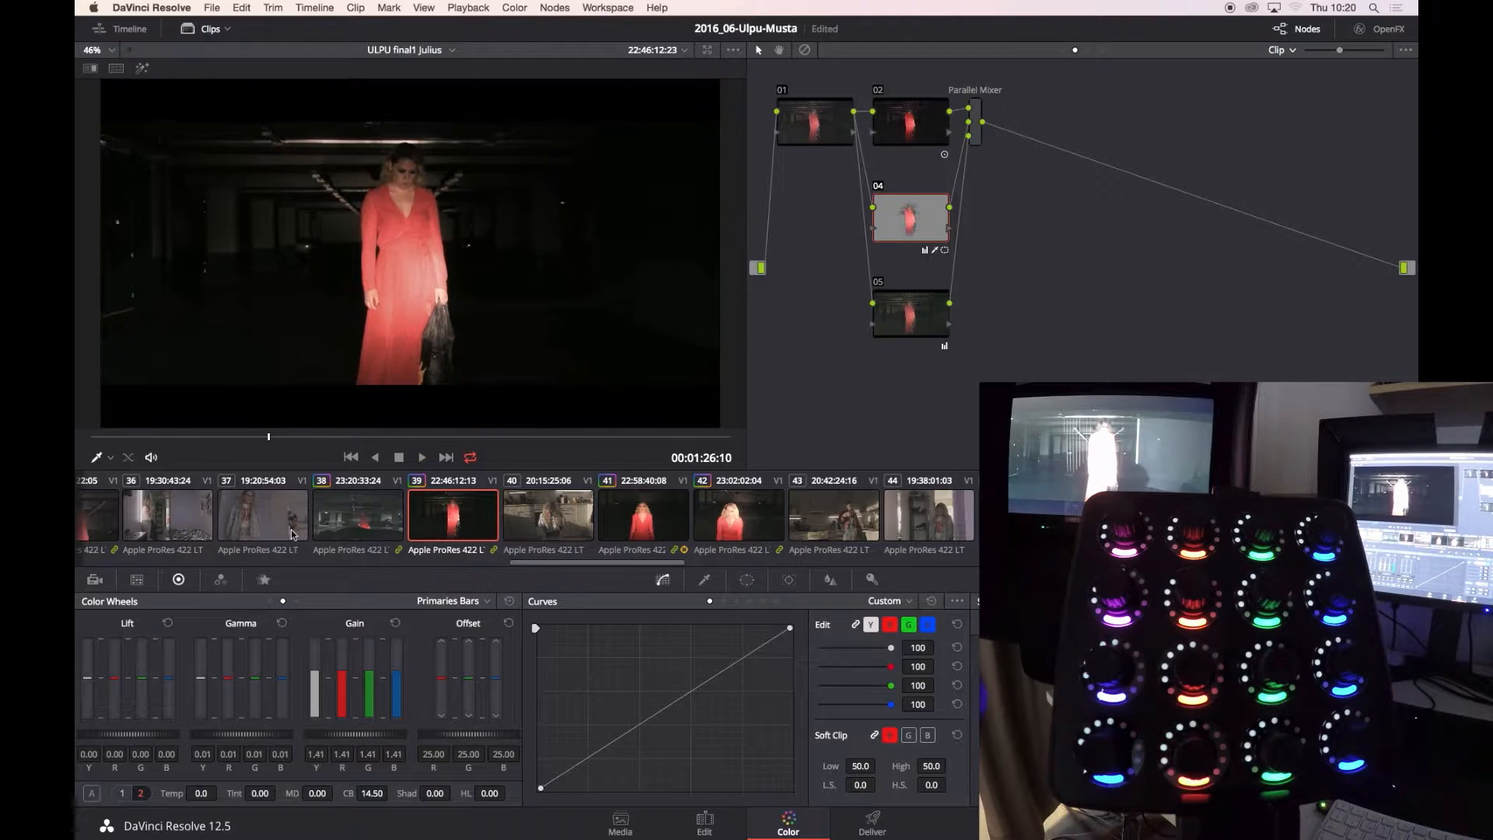
Apply the garage grade to clip 33, adjusting node 04's window and setting its gain to 1.43.
scroll(291, 530, right, 1)
scroll(291, 530, left, 6)
click(439, 515)
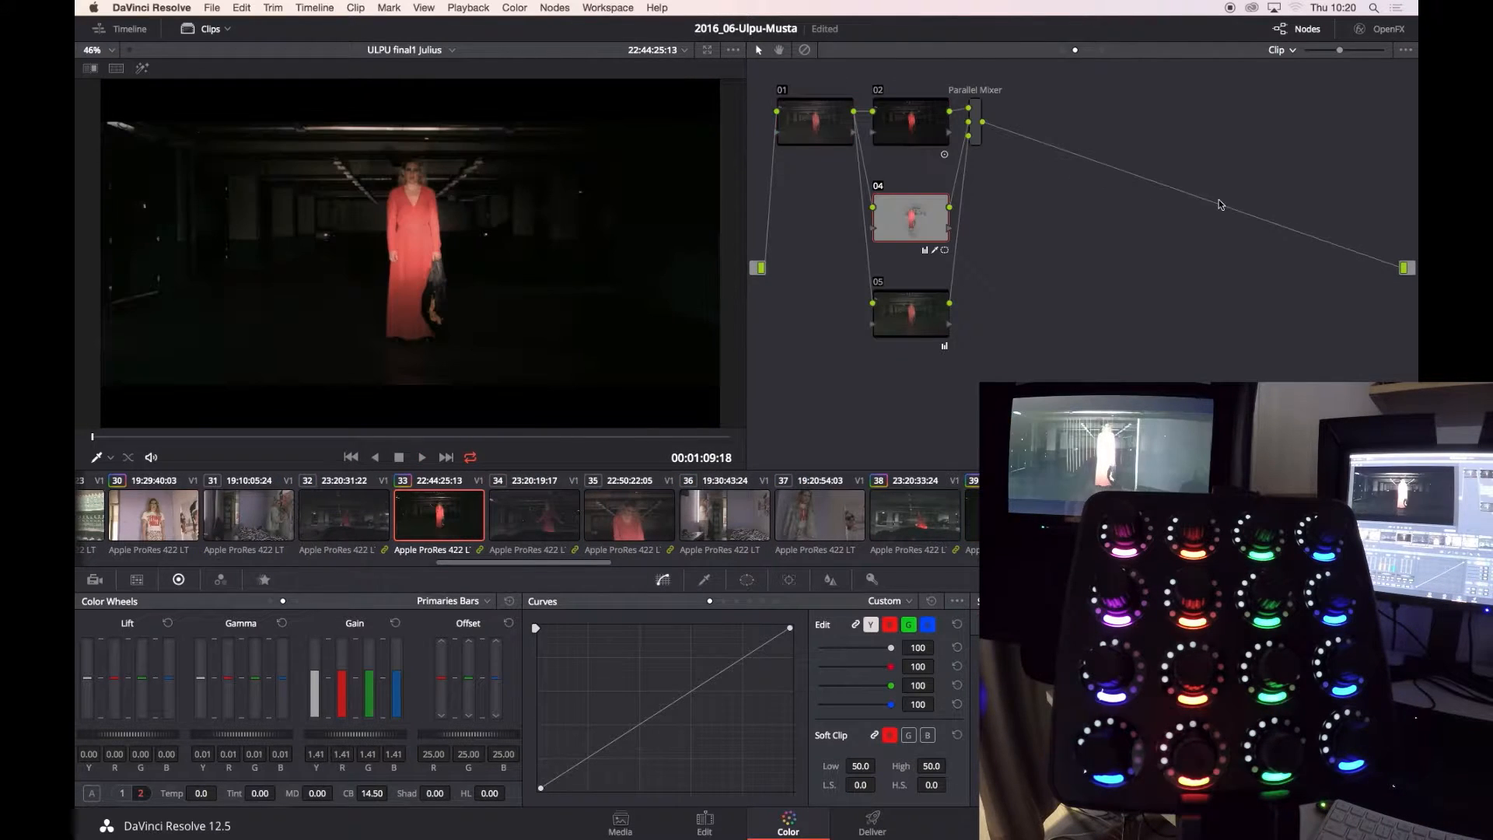
key(space)
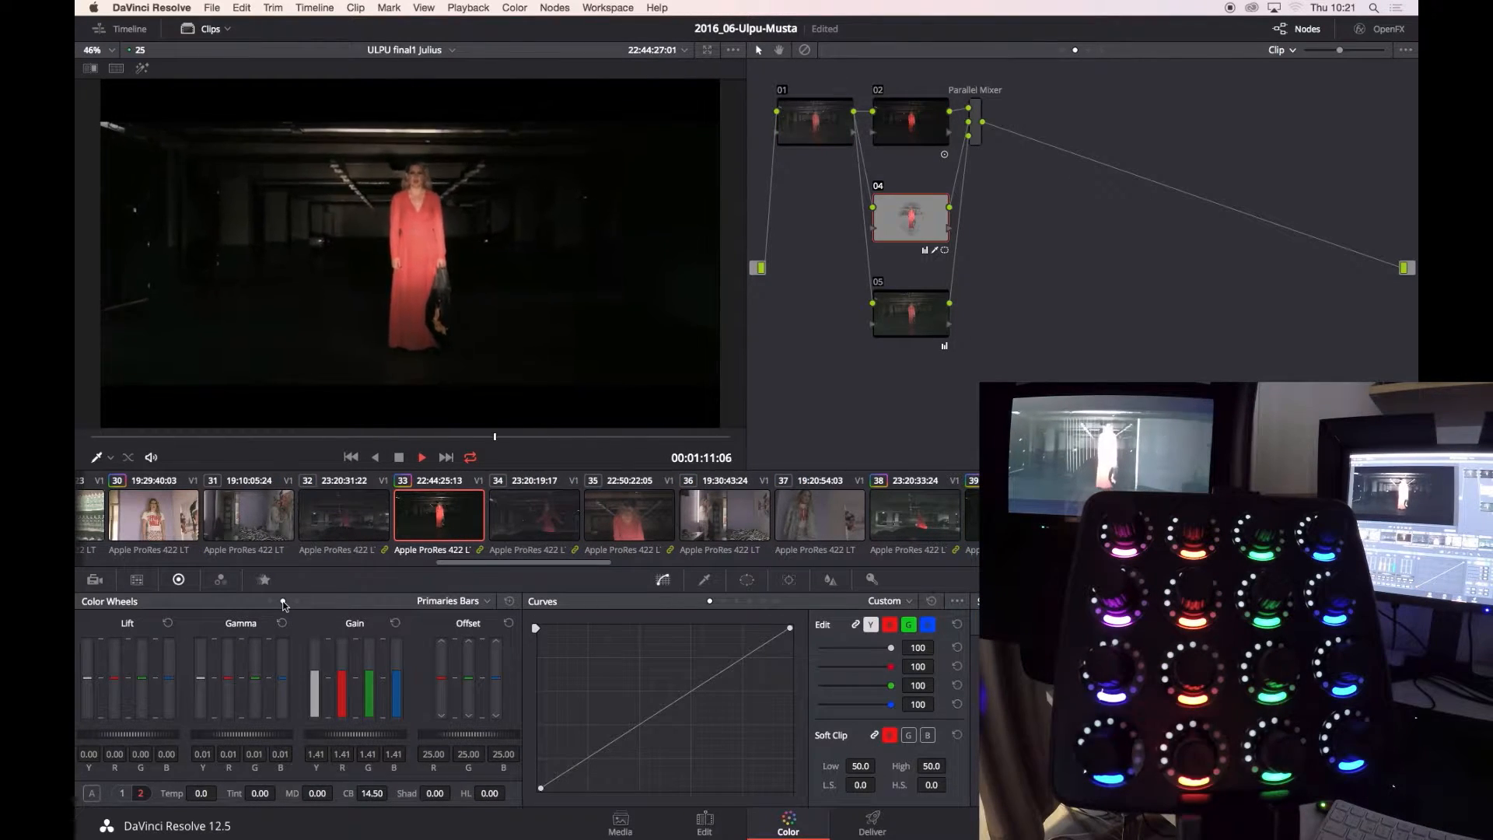
key(space)
click(746, 580)
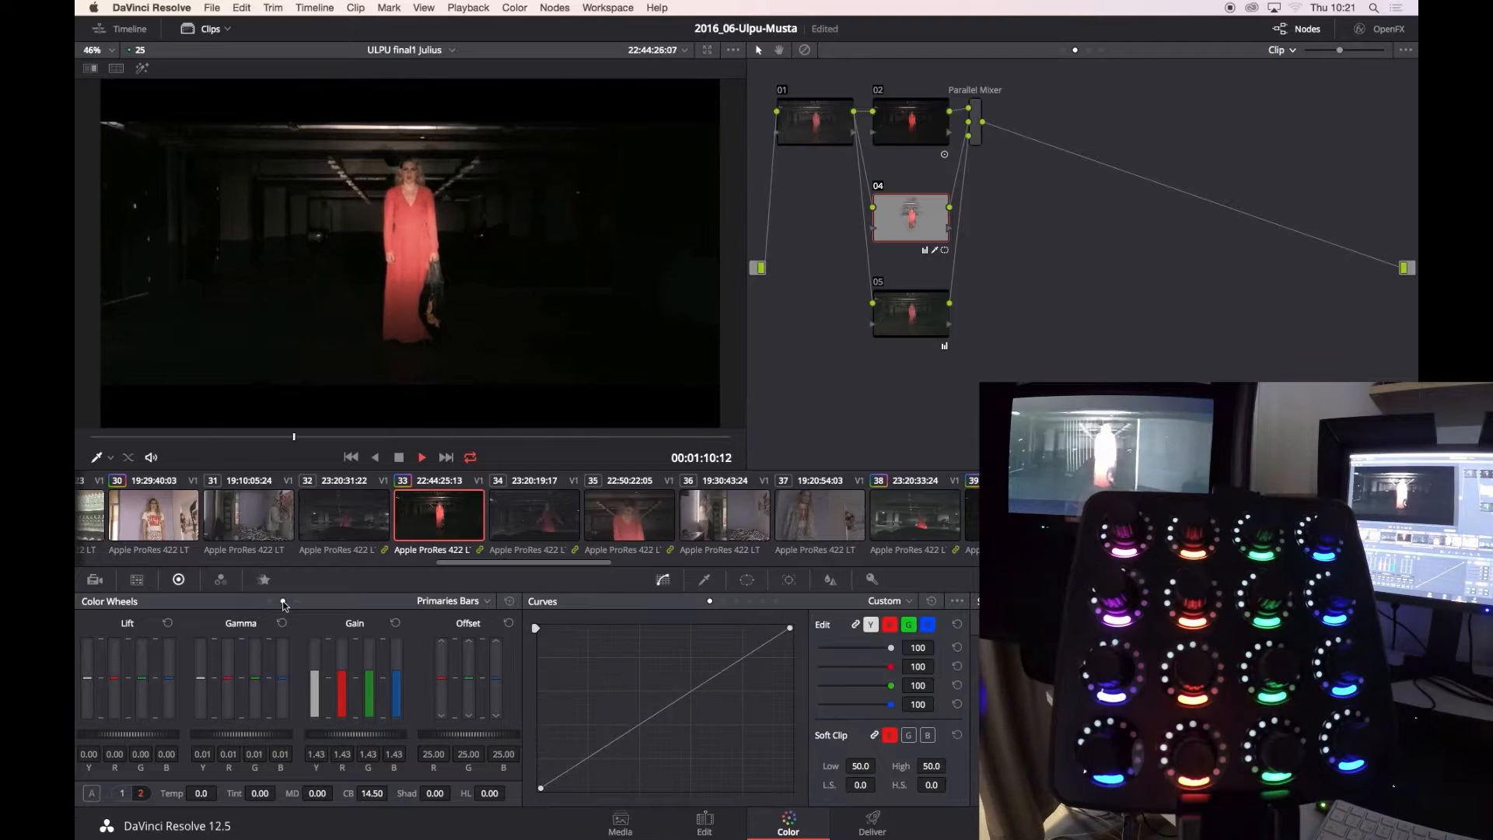
key(space)
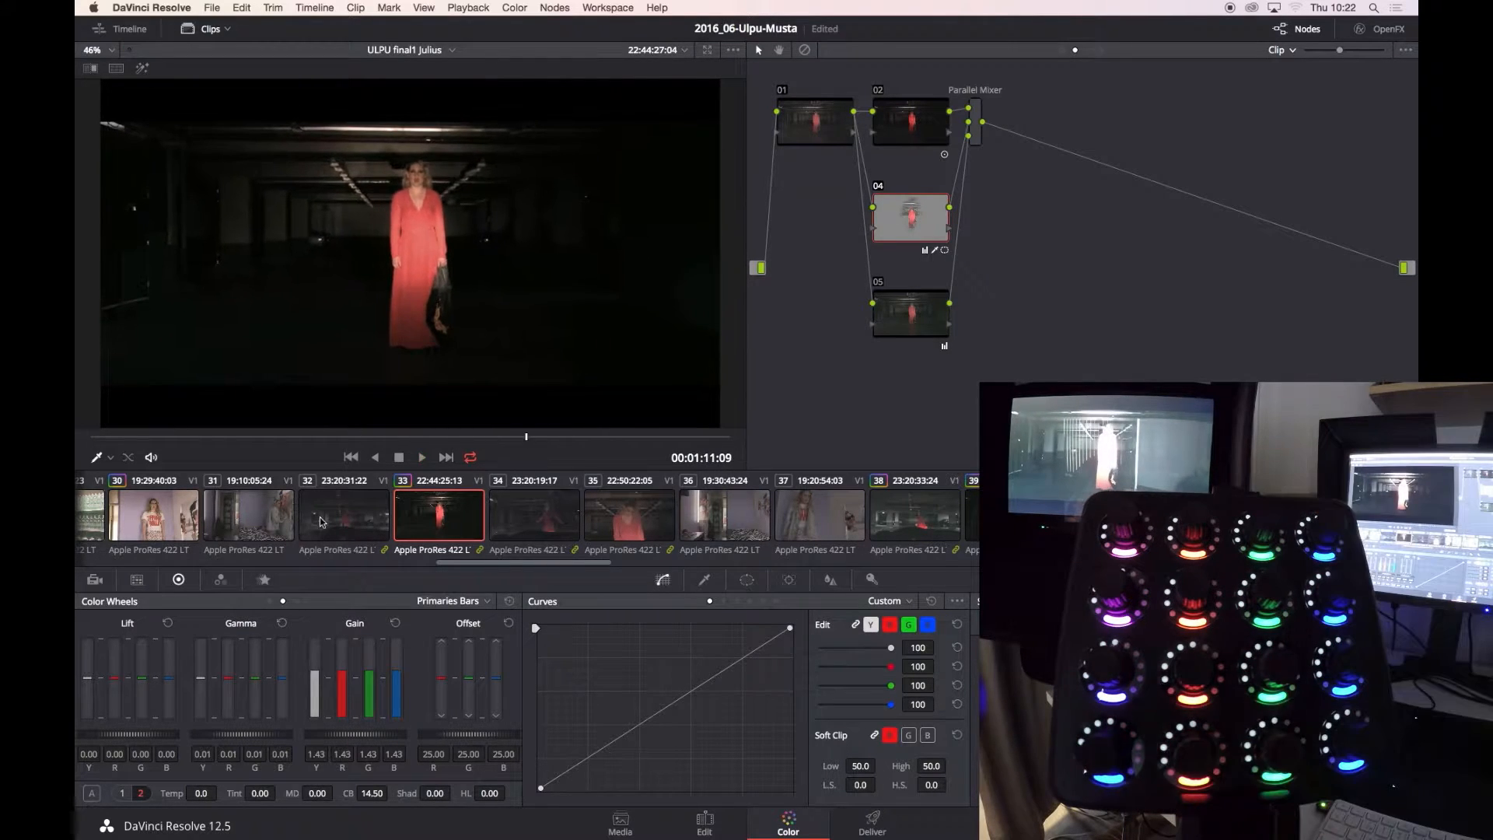
Compare clip 28 with the supermarket still, set node 02's gain to 1.33 and gamma to 0.02, and add a circle-window node after node 04.
click(406, 438)
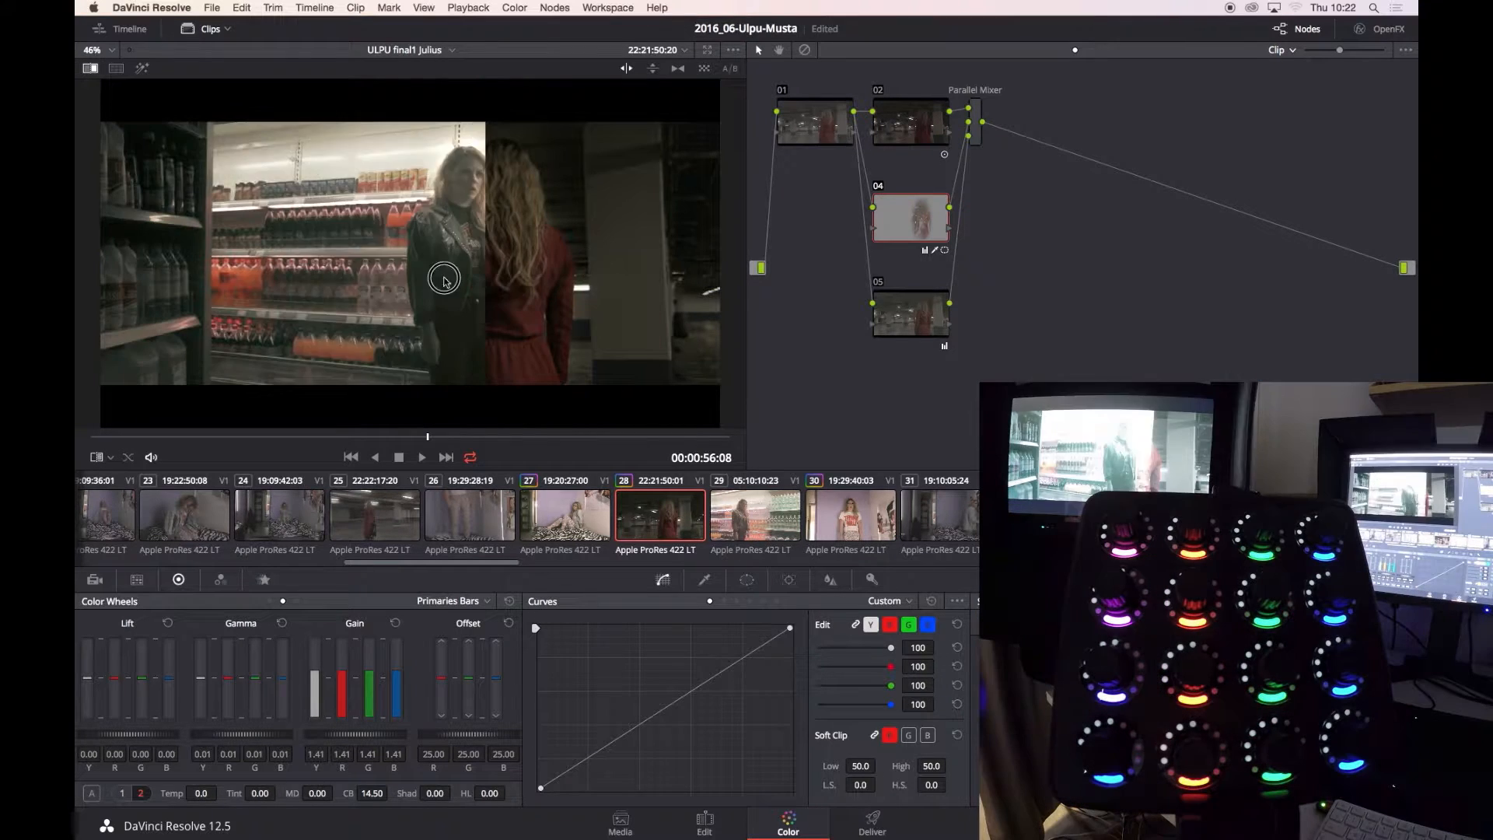
drag(994, 133, 1046, 133)
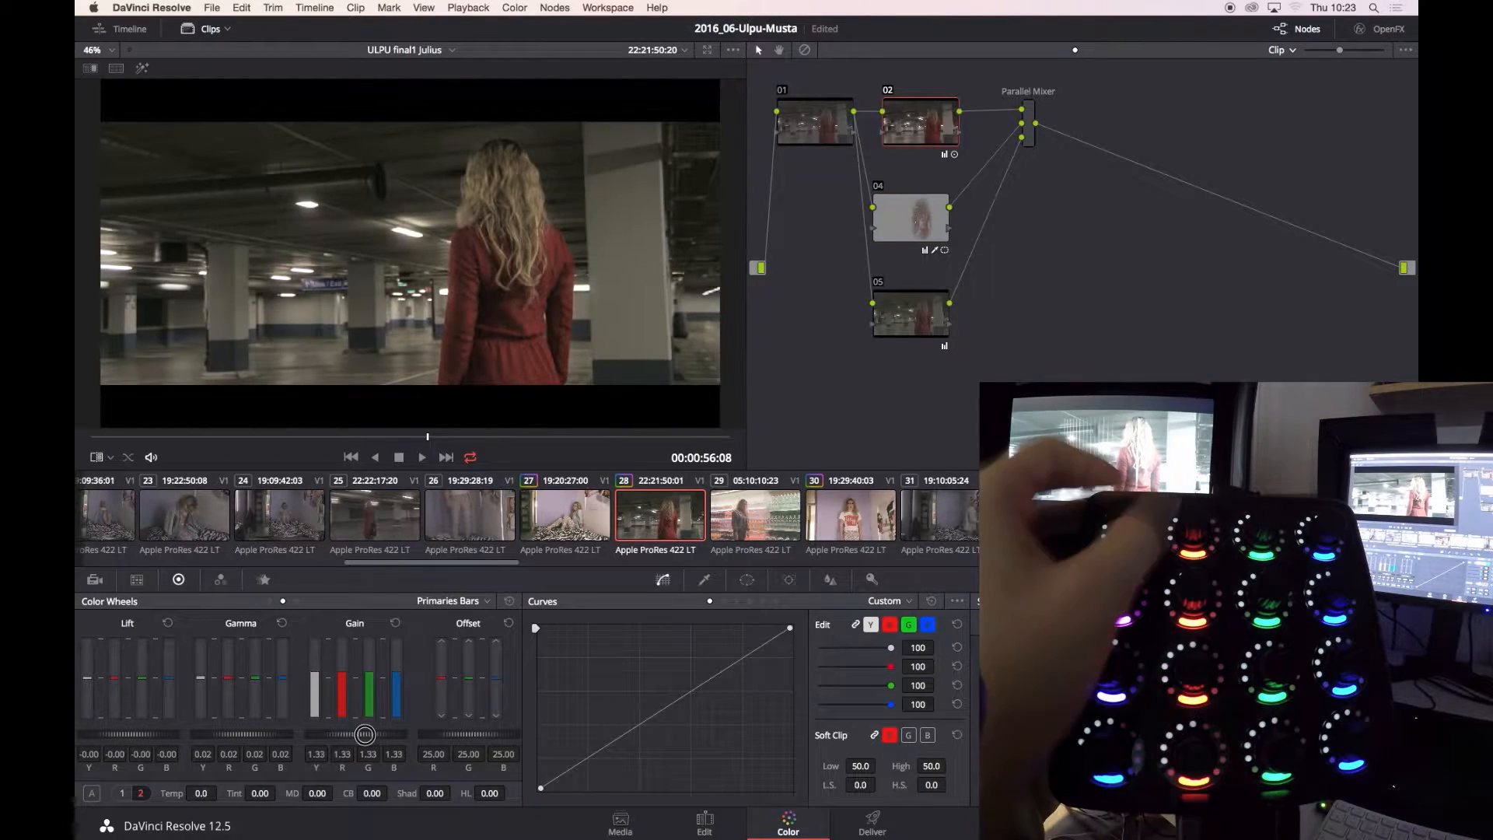
key(alt+c)
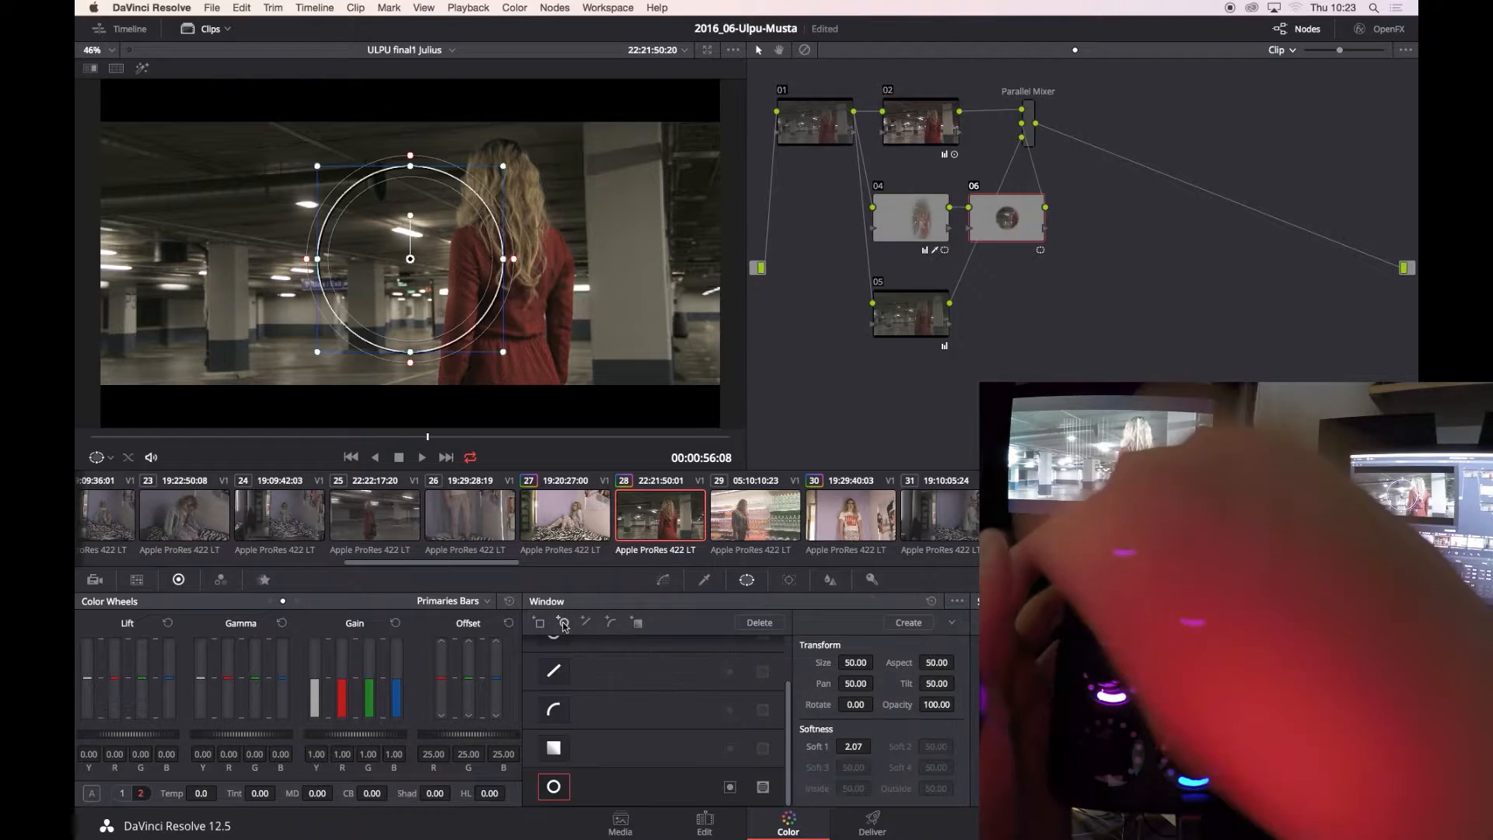
Key the red dress in node 06 using hue center 30.9, width 8.9, luminance high 62.1, clean white 3.3 and blur radius 34.3.
click(704, 580)
key(shift+h)
drag(704, 662, 715, 662)
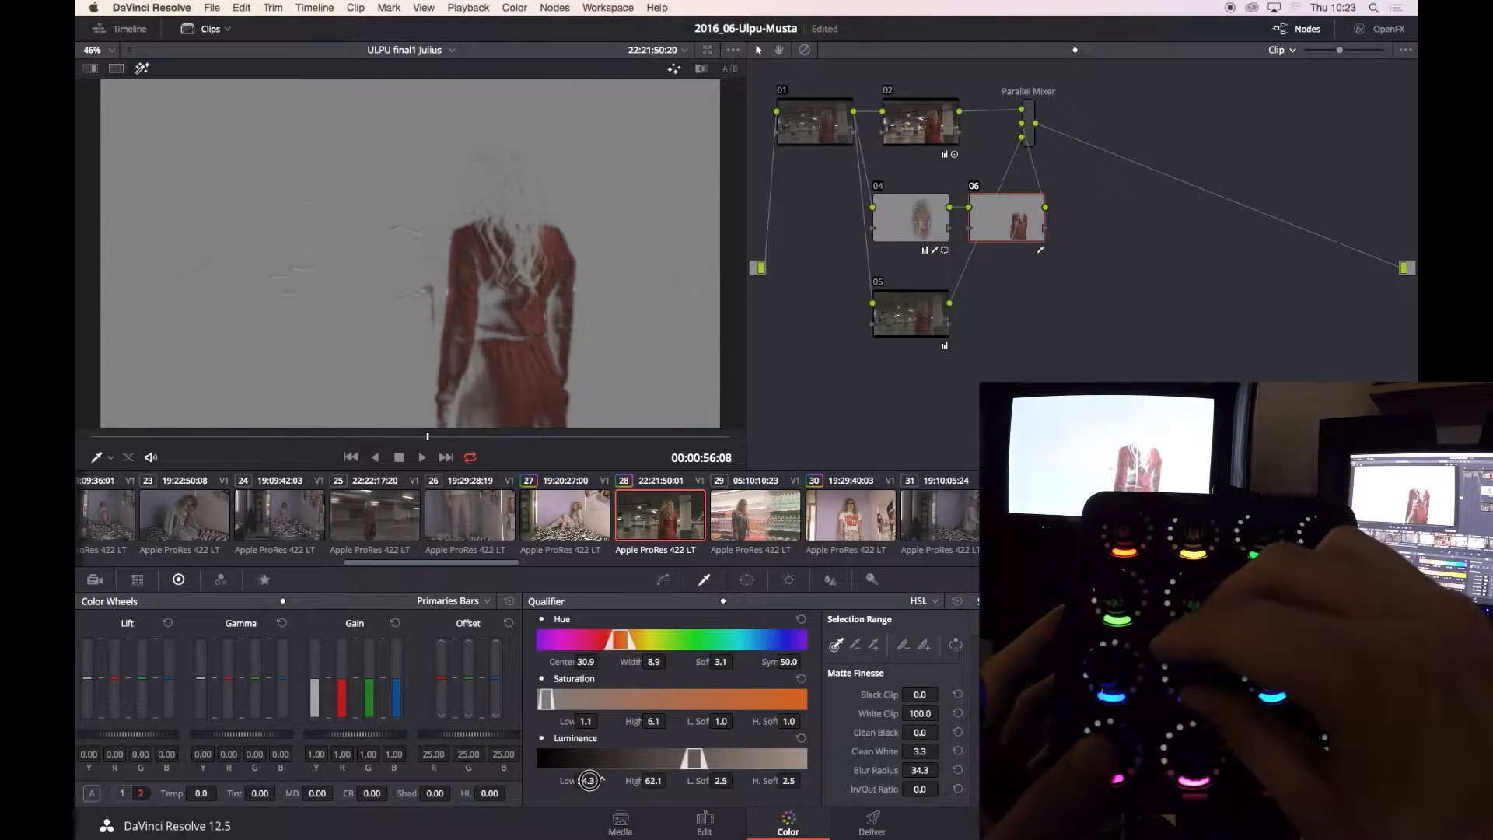
drag(585, 780, 595, 780)
drag(583, 721, 591, 721)
key(shift+h)
click(663, 580)
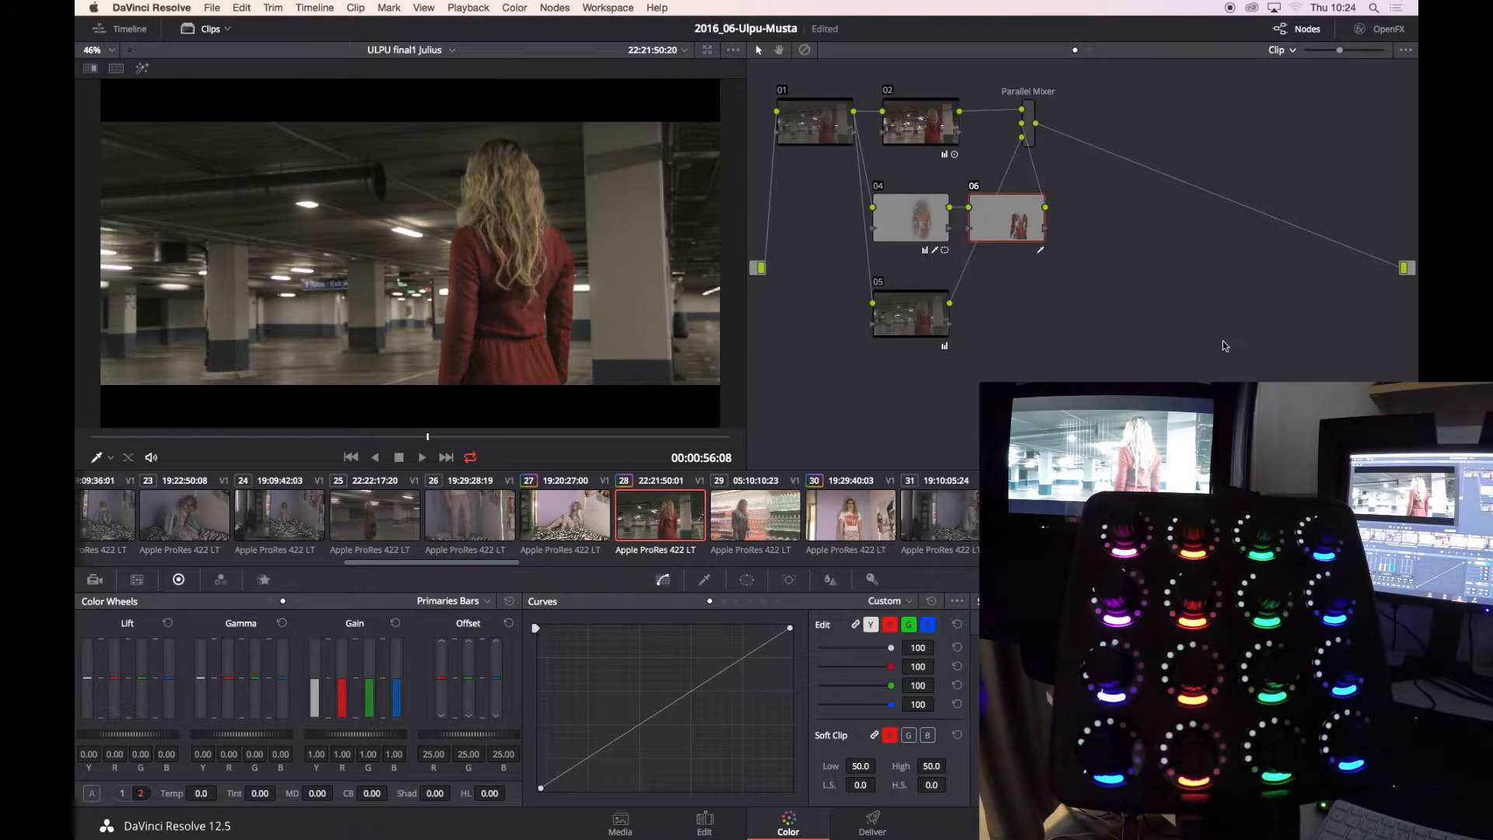
Match the dress to the garage still in a wipe with node 06 gain Y 1.10, R 1.34, G 1.13, B 1.19, and review clip 28.
key(super+w)
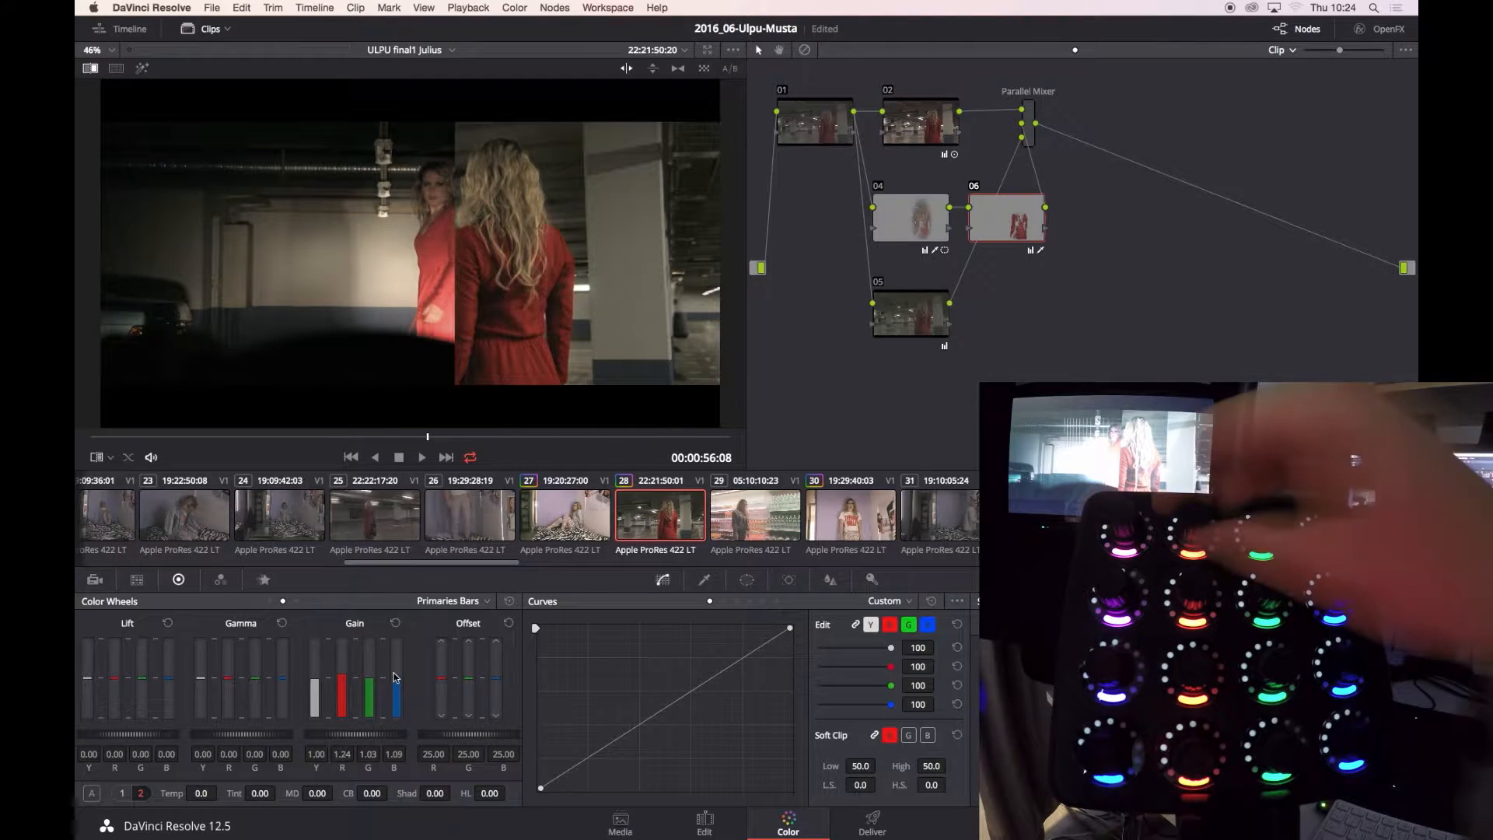
drag(354, 735, 359, 735)
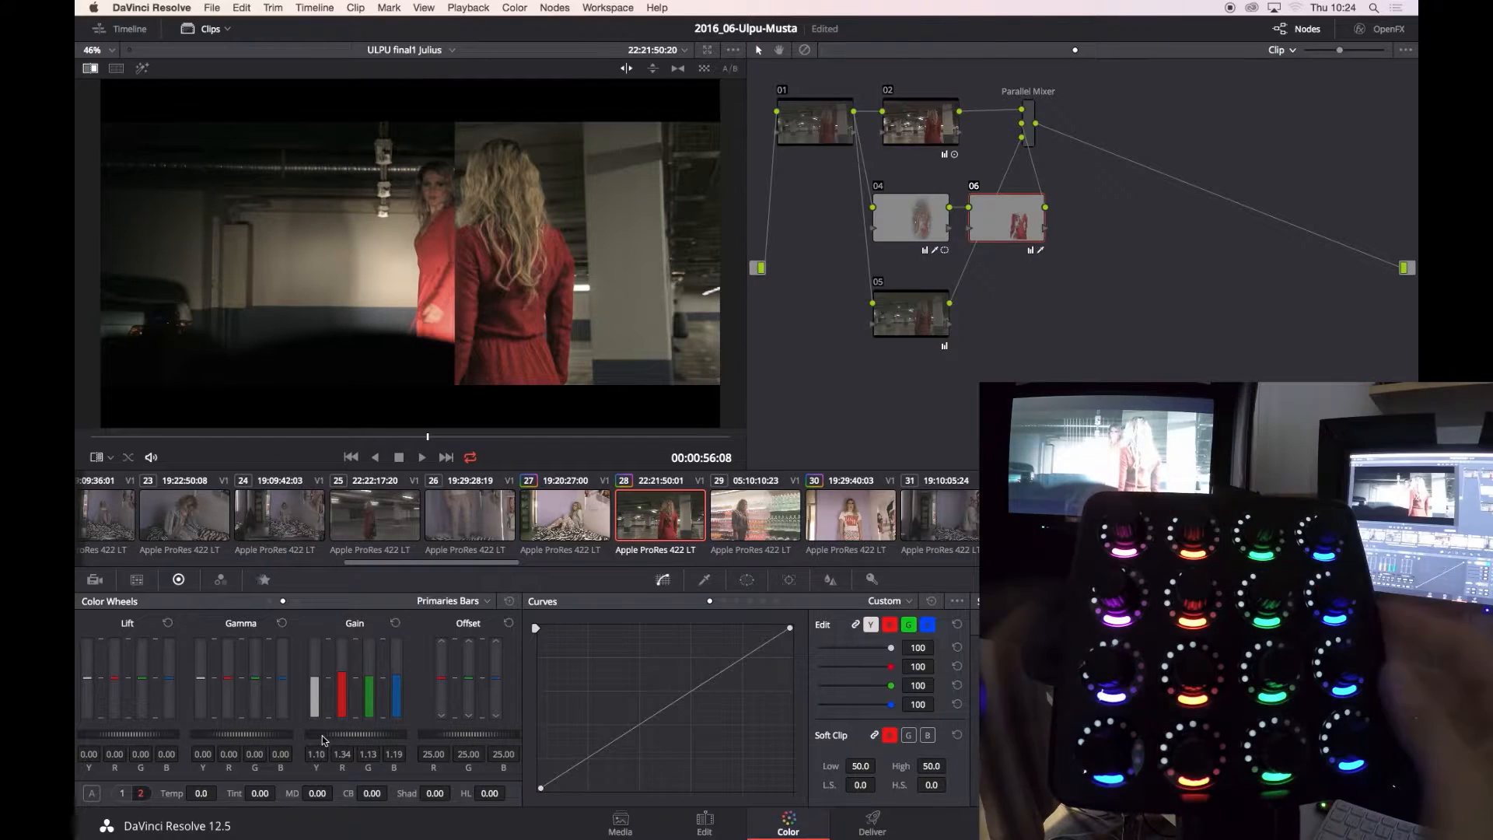
key(super+w)
key(space)
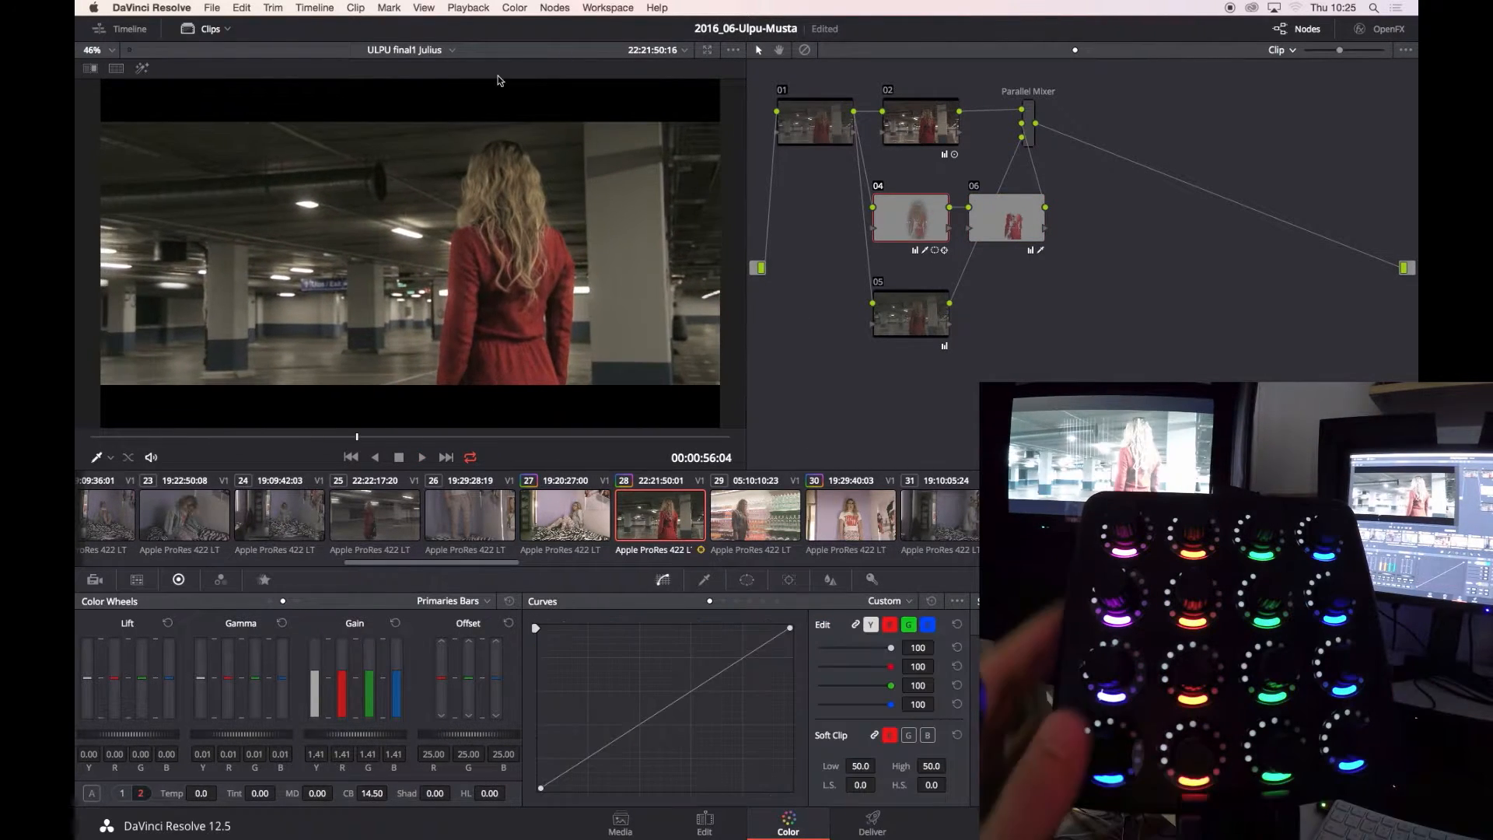
click(323, 437)
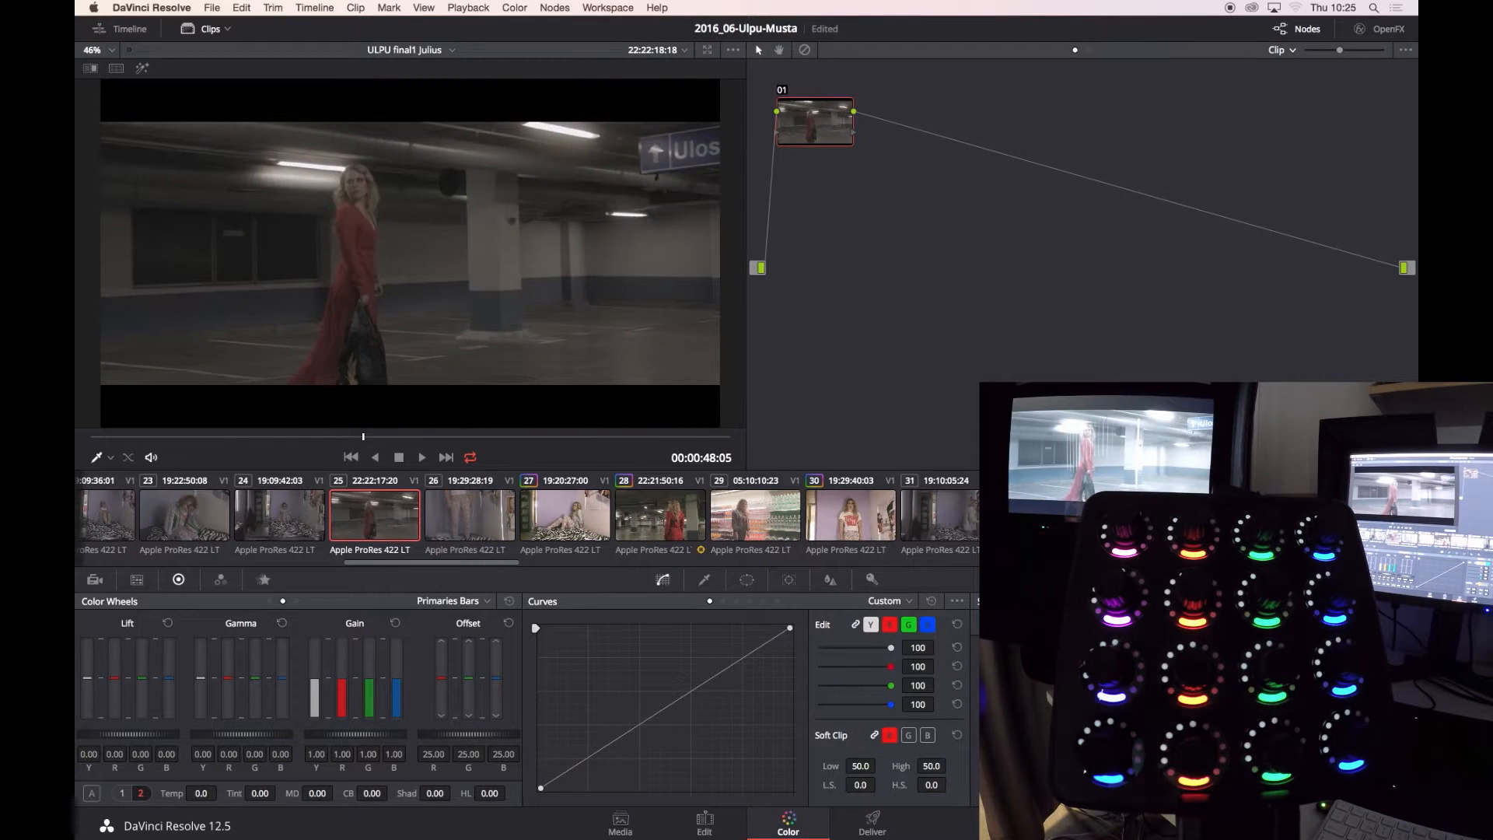
Apply clip 28's grade to clip 25 and refine node 06's dress key with saturation low 2.6.
key(ctrl+v)
click(971, 196)
click(704, 580)
key(shift+h)
drag(589, 722, 589, 722)
key(shift+h)
key(shift+h)
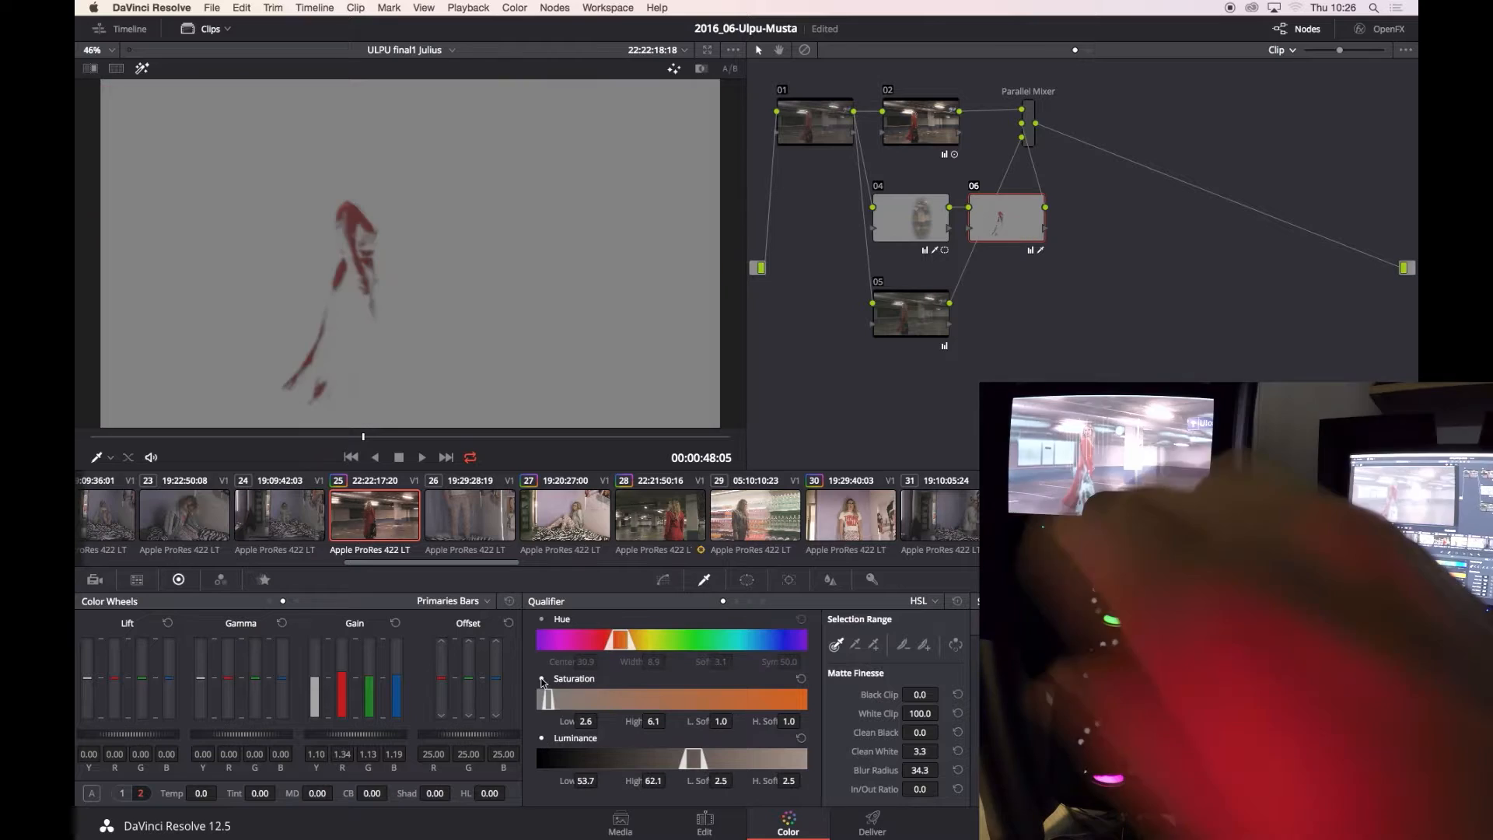
key(shift+h)
Move node 04's window onto the woman in clip 25, adjust its key output gain and track the window.
click(900, 225)
click(746, 580)
drag(831, 684, 778, 714)
click(872, 580)
click(789, 580)
key(super+t)
click(663, 579)
Play clip 25, compare it with the grade bypassed, and select node 06.
key(space)
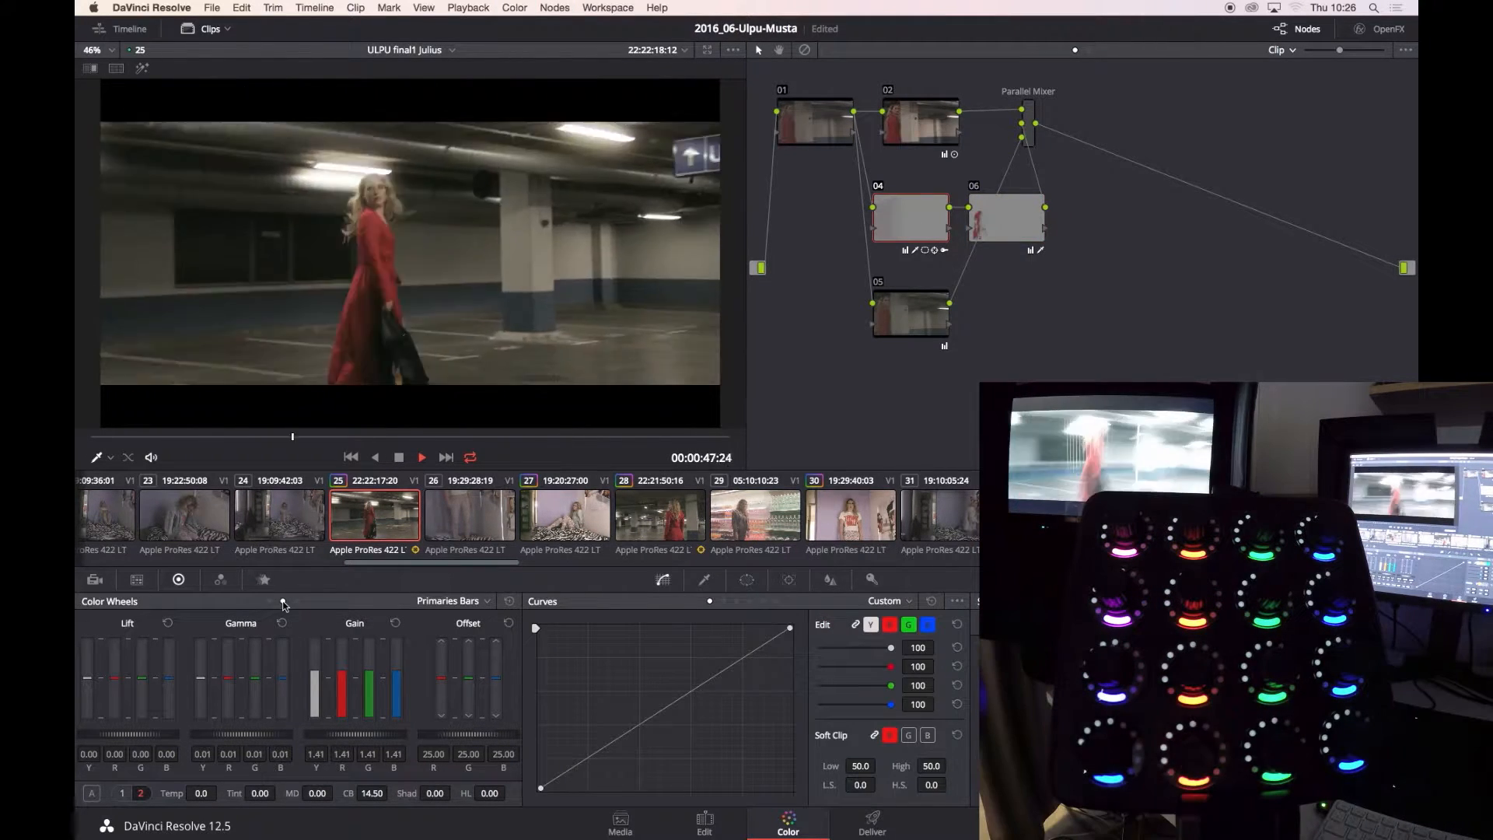
key(space)
key(super+d)
key(super+d)
key(alt+shift+')
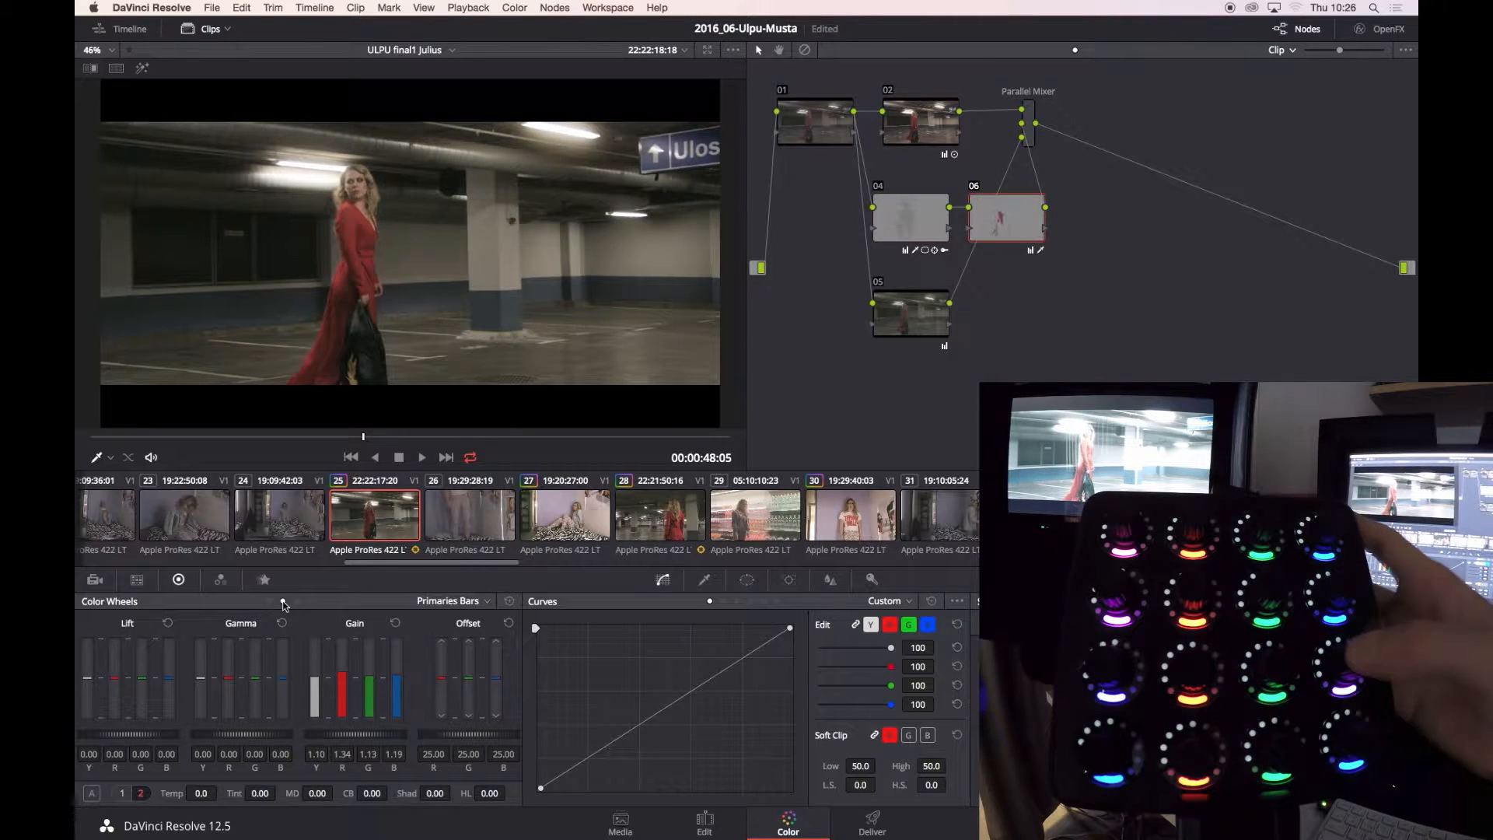
Apply clip 25's garage grade to clip 15, track node 04's window through the shot and play it.
key(space)
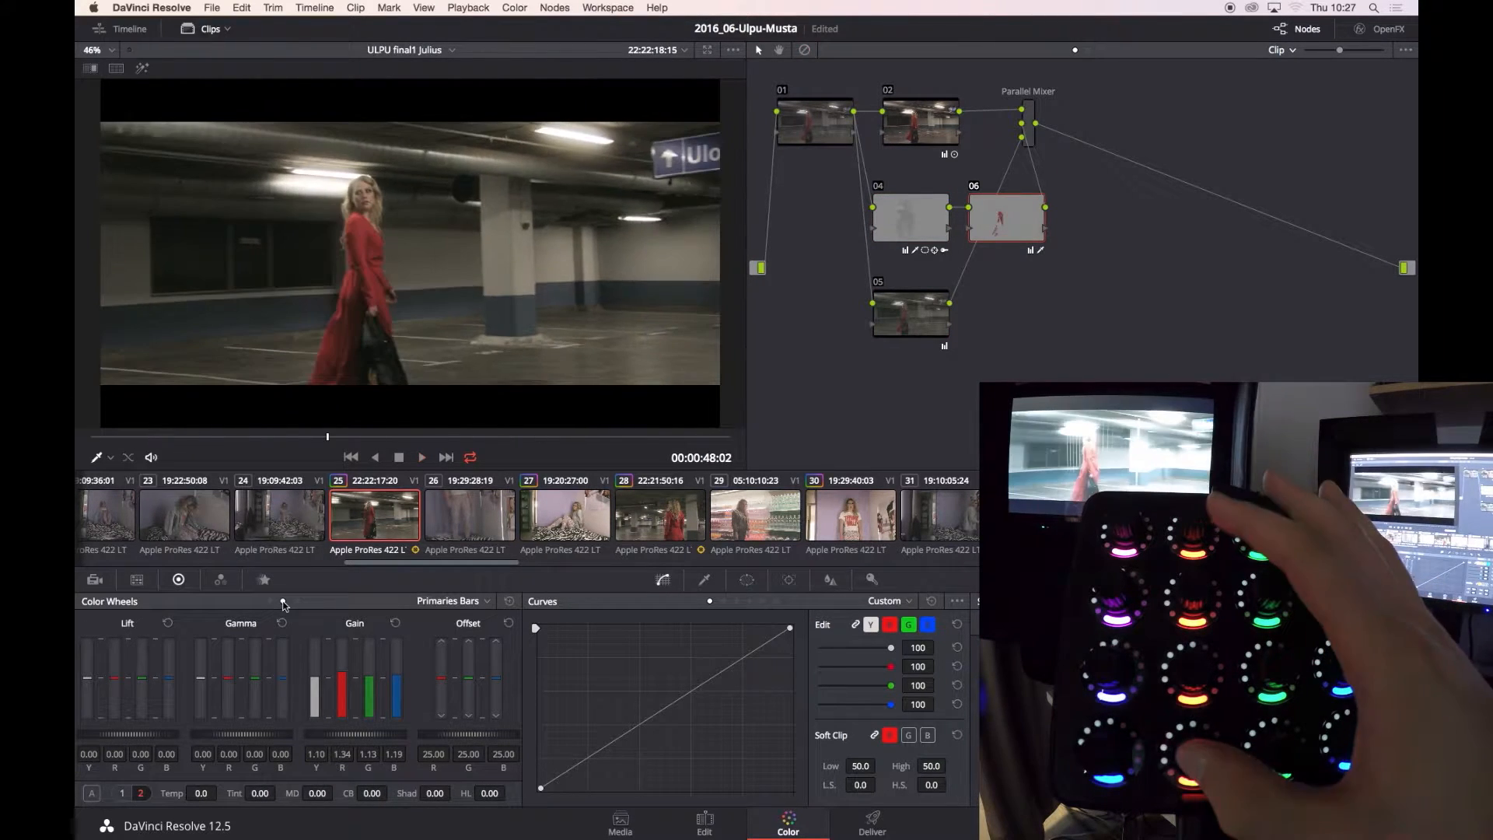
scroll(490, 515, left, 10)
click(639, 515)
drag(280, 436, 91, 436)
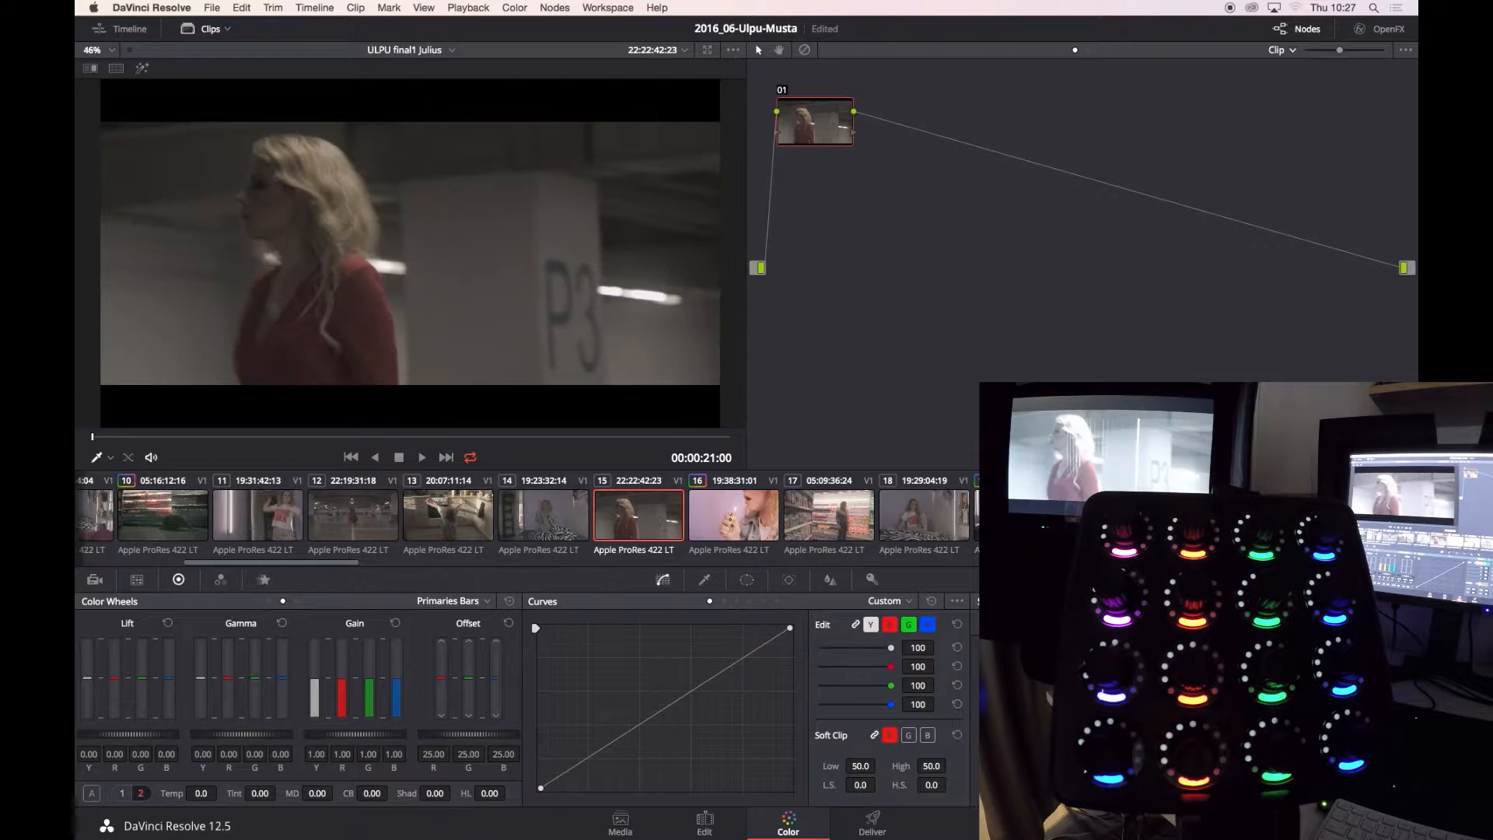
key(super+v)
key(super+t)
key(space)
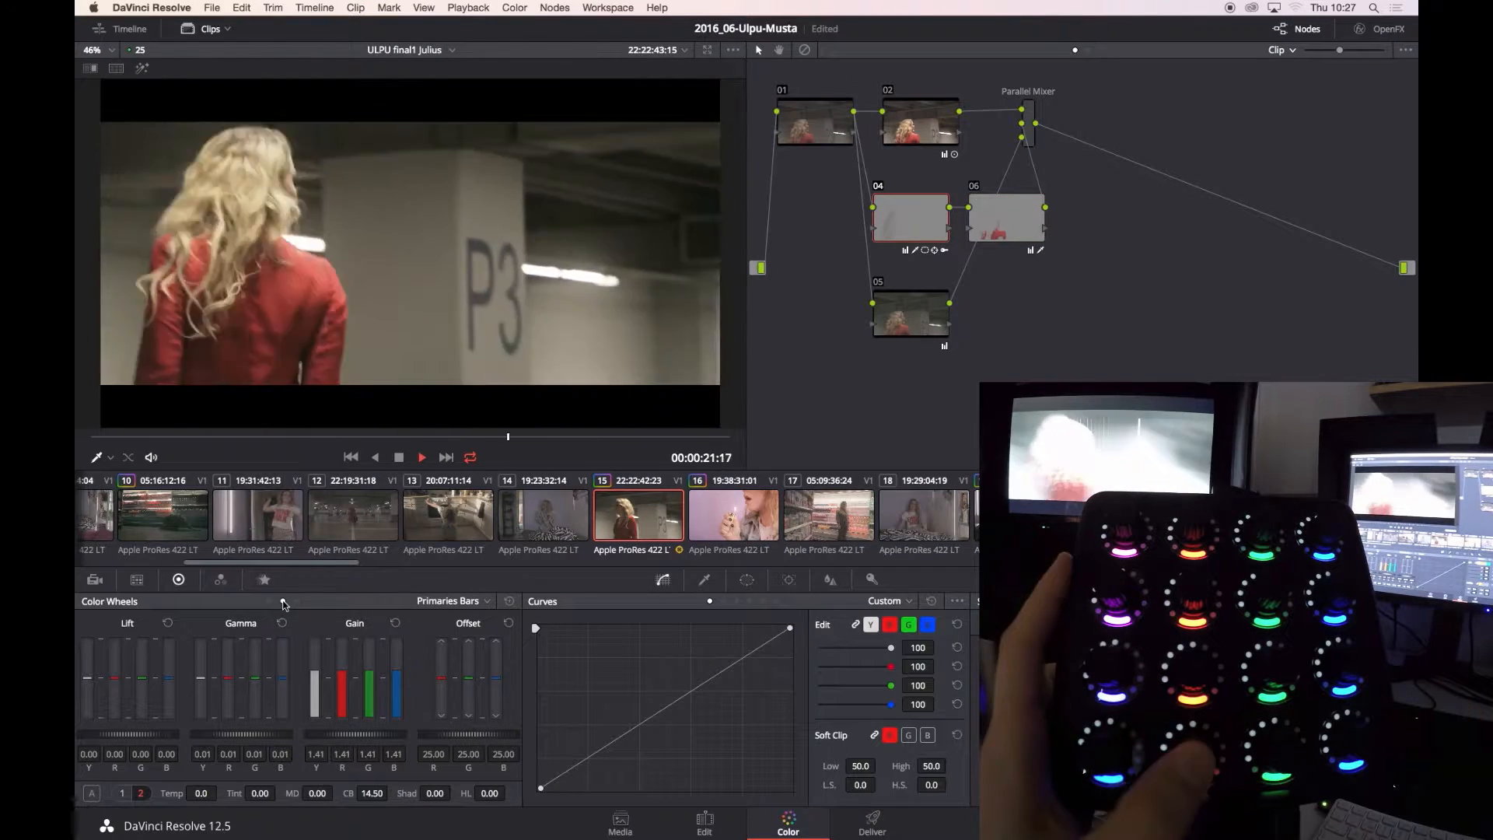
Apply the garage grade to clip 12, the wide shot of the woman walking toward the camera.
scroll(638, 515, left, 5)
click(773, 515)
key(super+v)
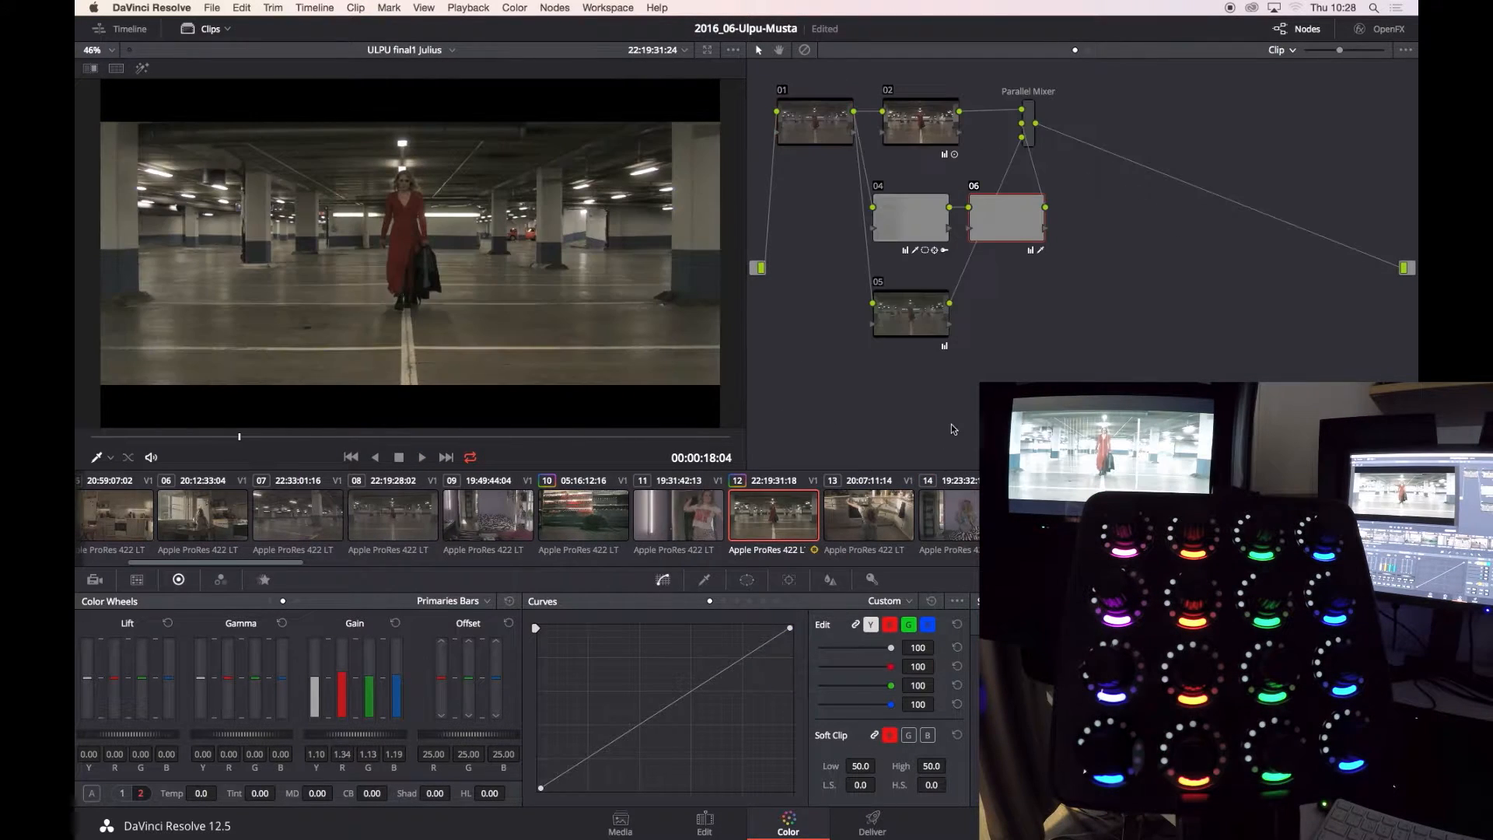
Soften node 04's window in clip 12, set its gain to 2.91 on all channels, and play the clip.
click(907, 211)
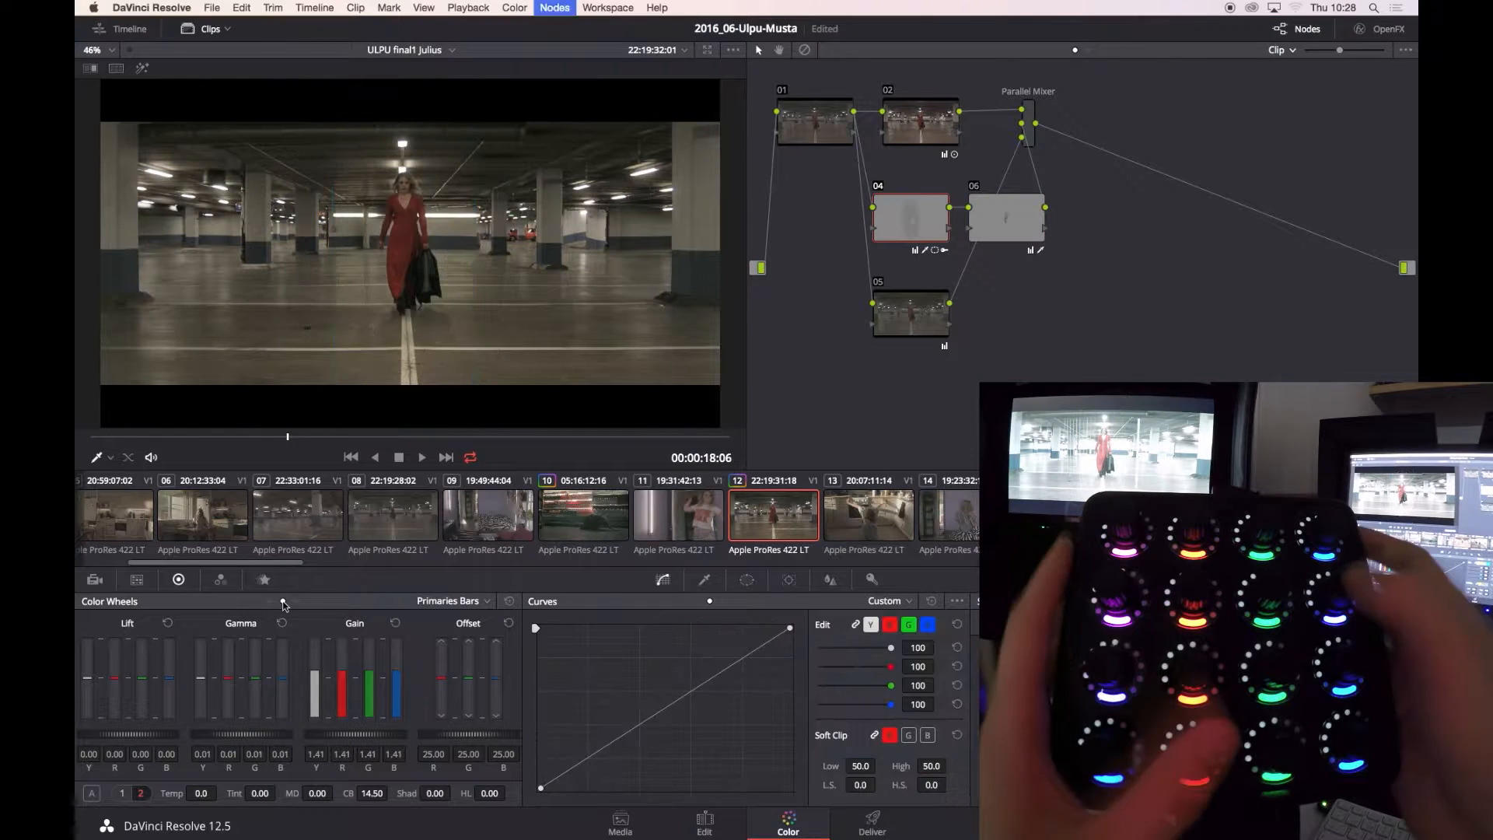
click(746, 580)
drag(853, 747, 883, 747)
click(663, 580)
mouse_move(355, 735)
mouse_down()
mouse_move(398, 735)
mouse_move(362, 734)
mouse_up()
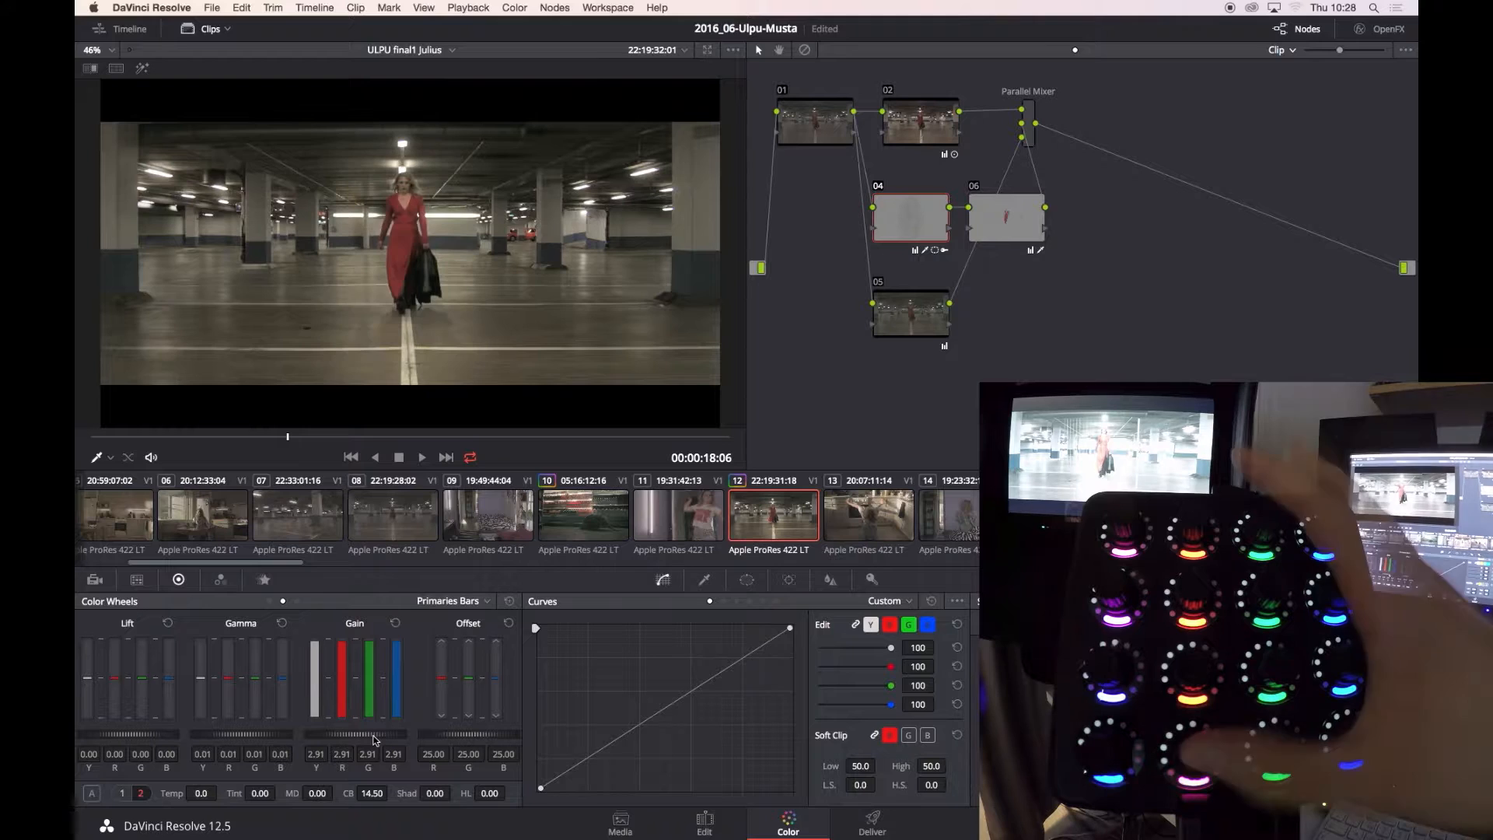
key(space)
key(space)
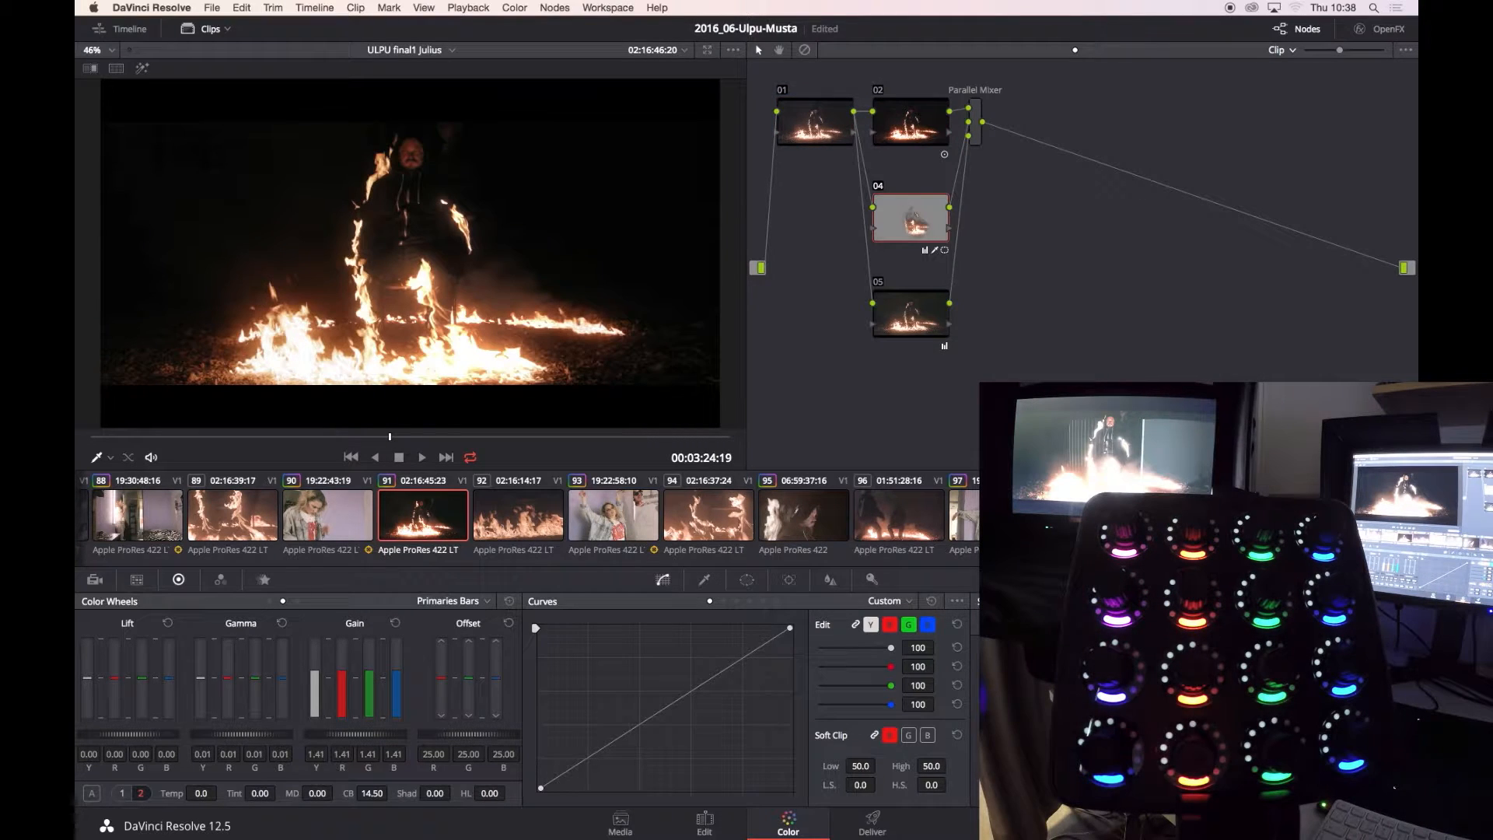
Inspect node 04's key in clip 91 with node 02 disabled, and set node 04's key output gain to 0.316.
click(878, 90)
click(878, 187)
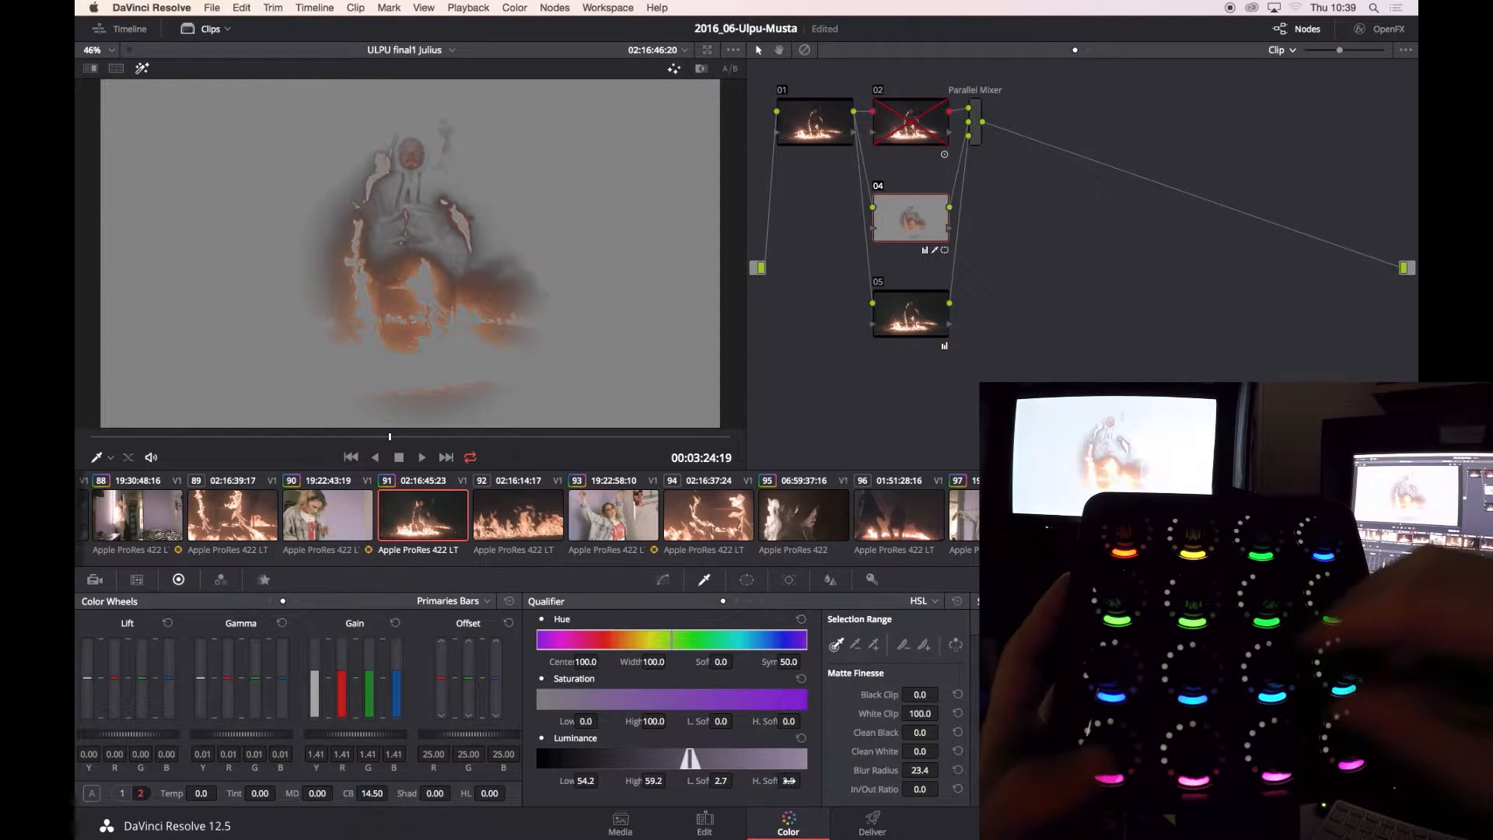
key(shift+h)
key(super+d)
key(super+d)
click(872, 579)
drag(827, 714, 827, 714)
key(super+d)
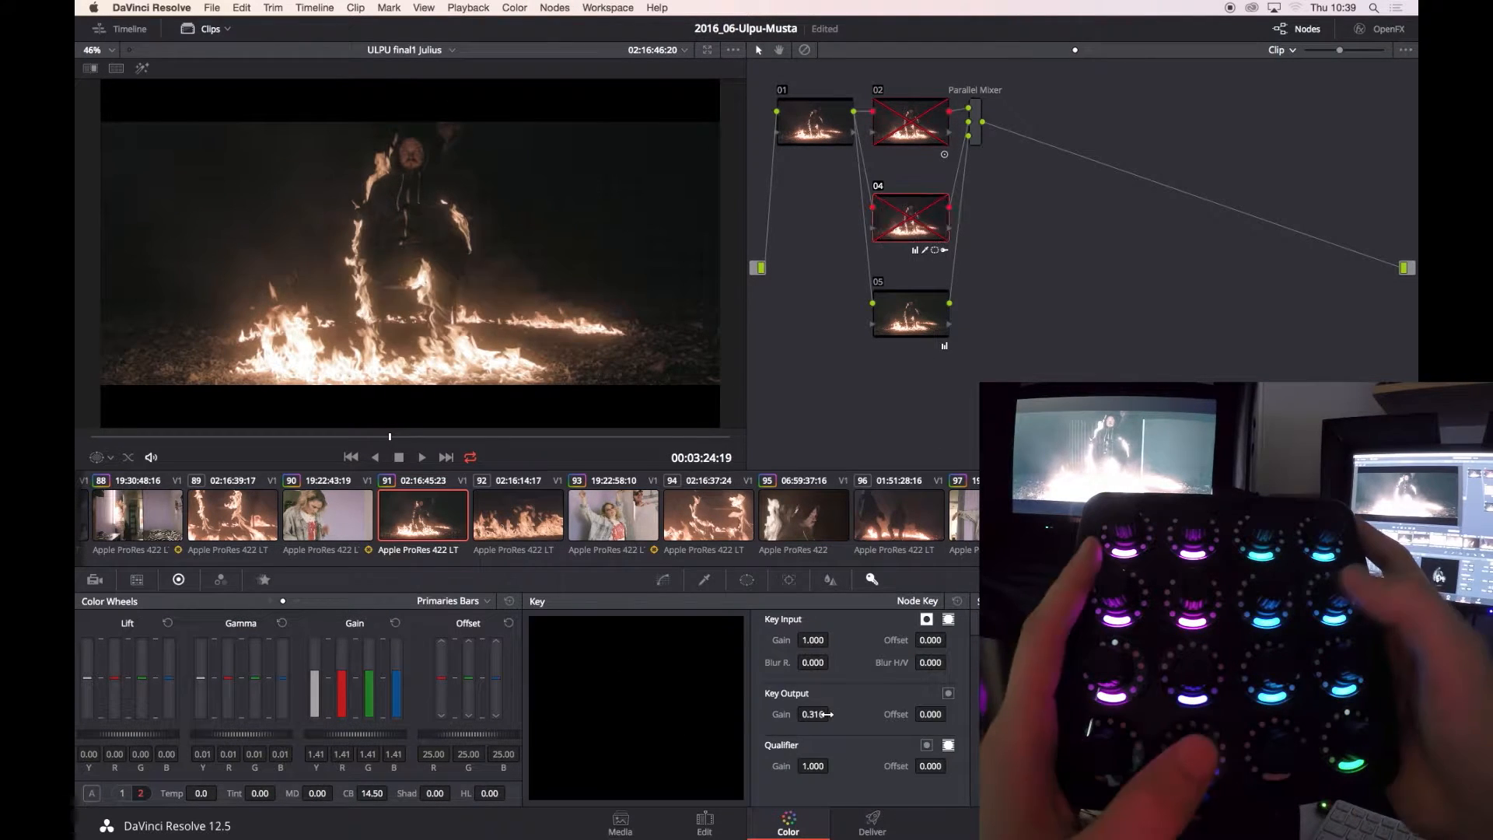
key(super+d)
Re-enable node 02 in clip 91, set its gamma to 0.03, and compare the shot with the supermarket still in a wipe.
click(918, 124)
key(super+d)
key(super+w)
mouse_move(446, 347)
mouse_down()
mouse_move(294, 347)
mouse_move(422, 347)
mouse_up()
key(alt+w)
click(663, 579)
drag(241, 734, 293, 735)
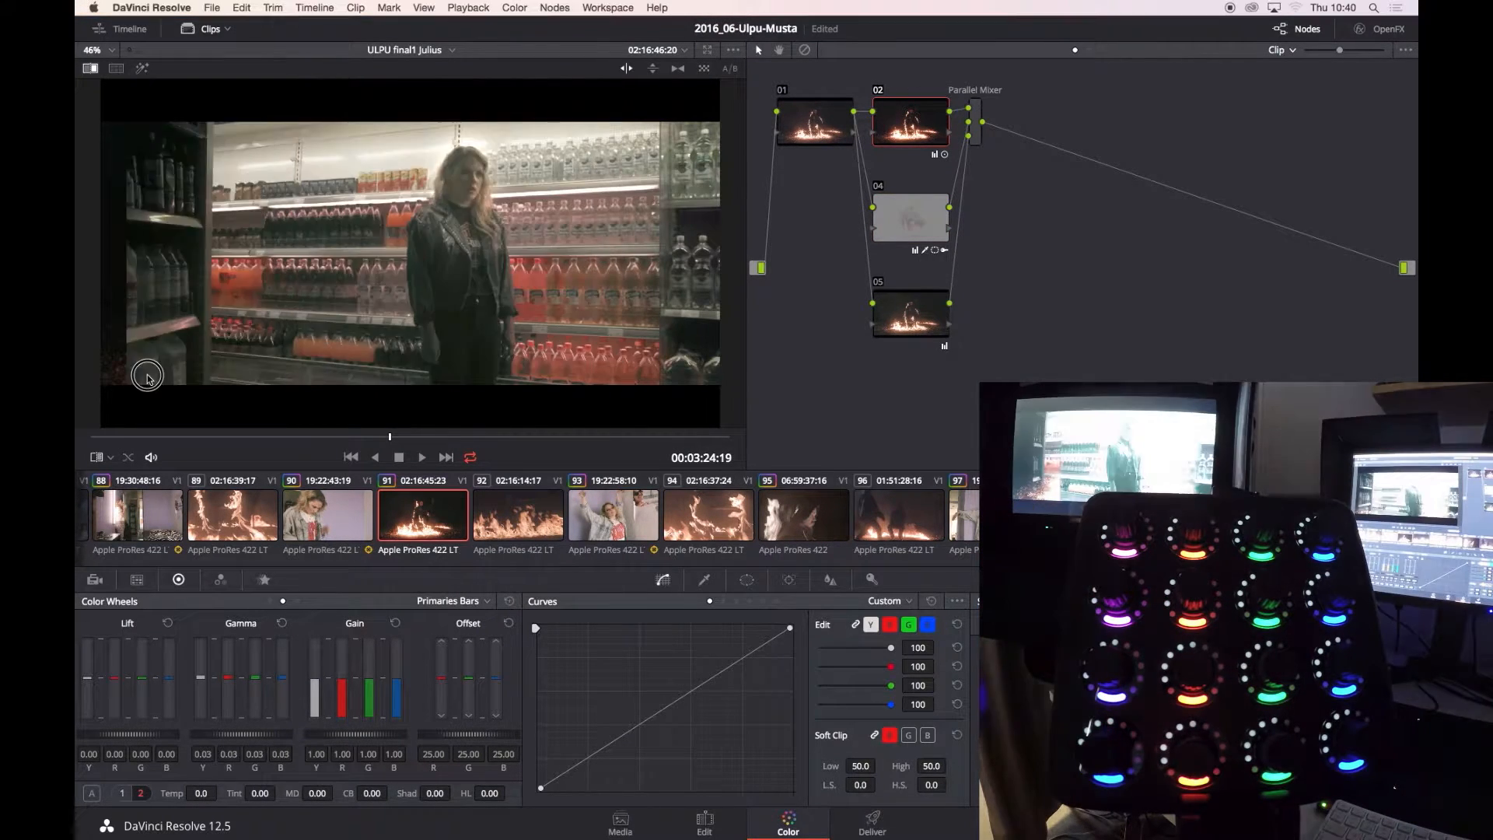
drag(144, 373, 605, 279)
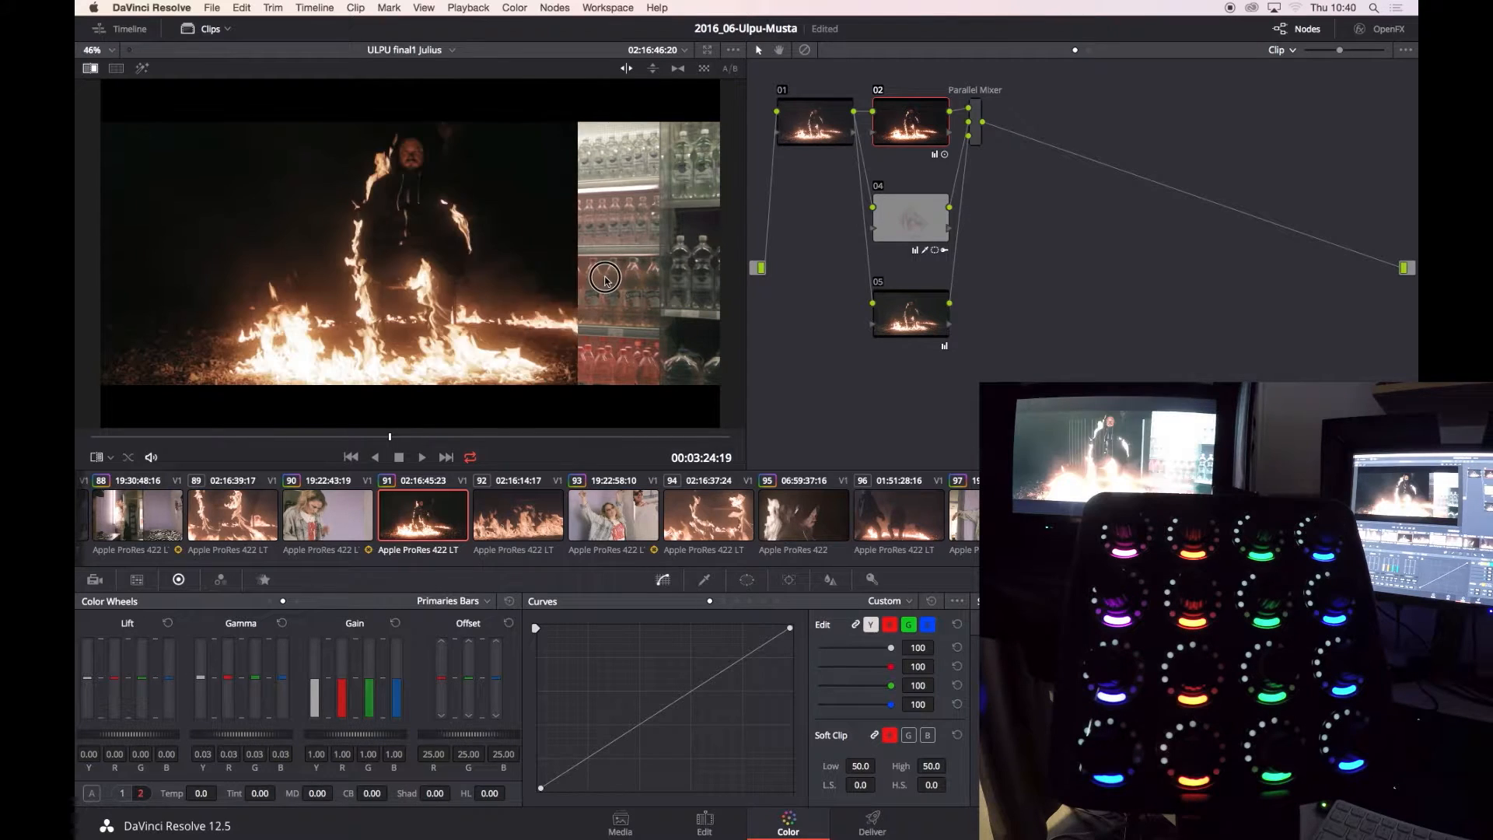
Compare node 02 on and off against the supermarket still, and reduce its key output gain.
click(876, 93)
drag(503, 256, 451, 256)
click(876, 92)
click(747, 580)
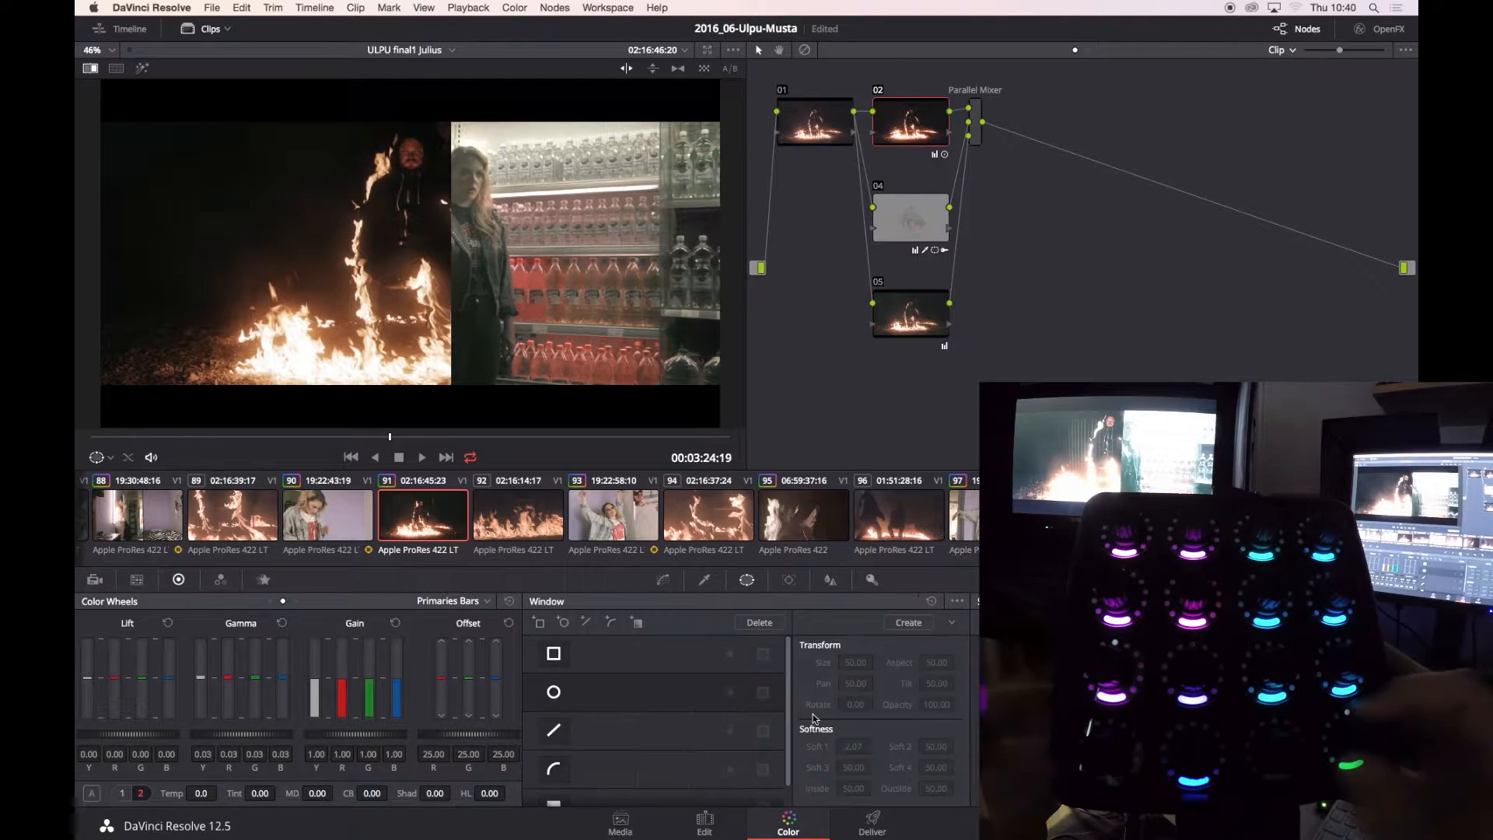
click(872, 580)
drag(784, 714, 771, 714)
drag(446, 322, 548, 322)
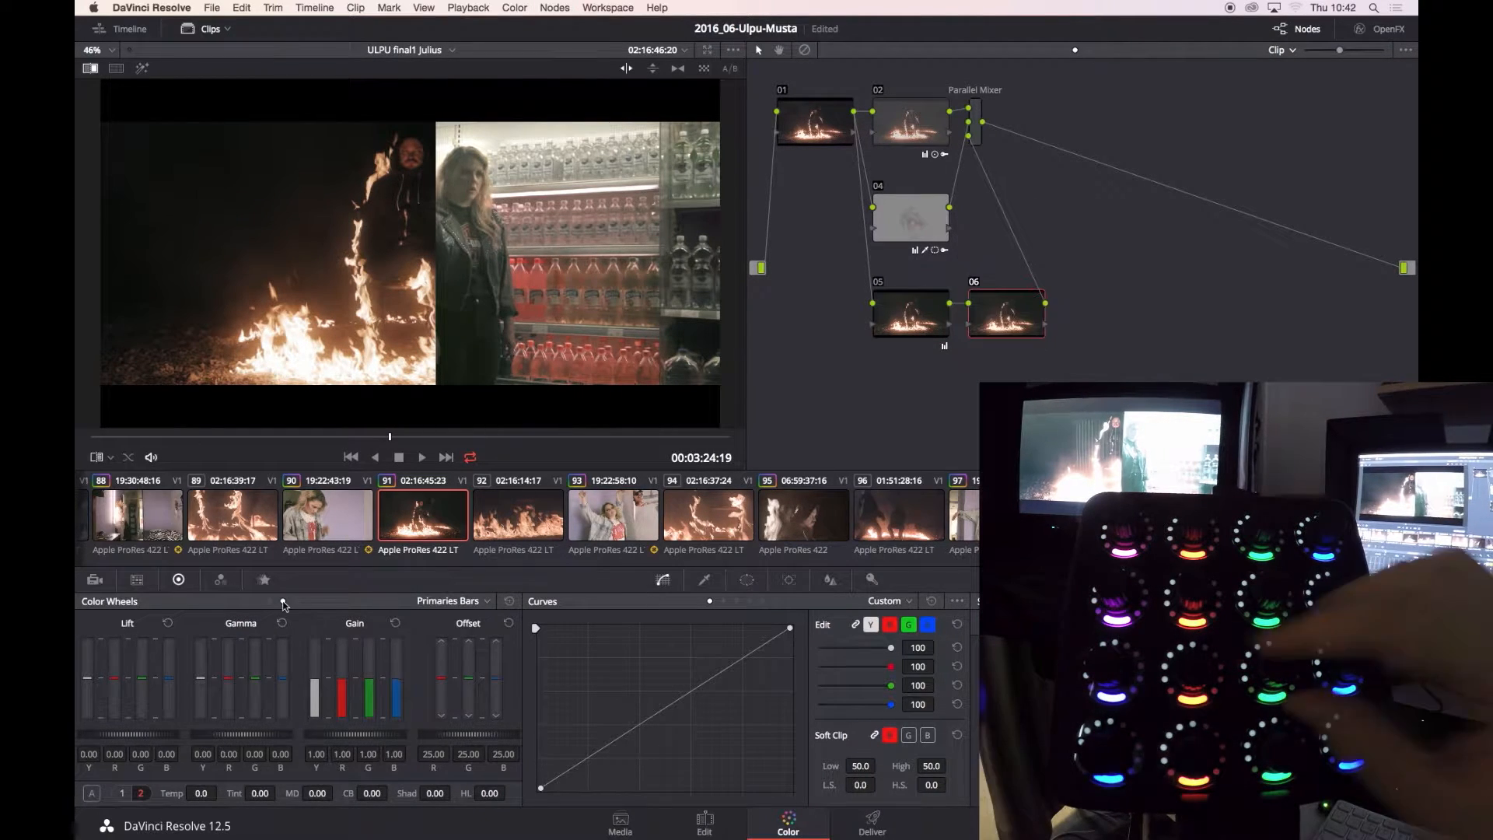
Play clip 91 without the reference wipe and compare it with the grade bypassed.
key(space)
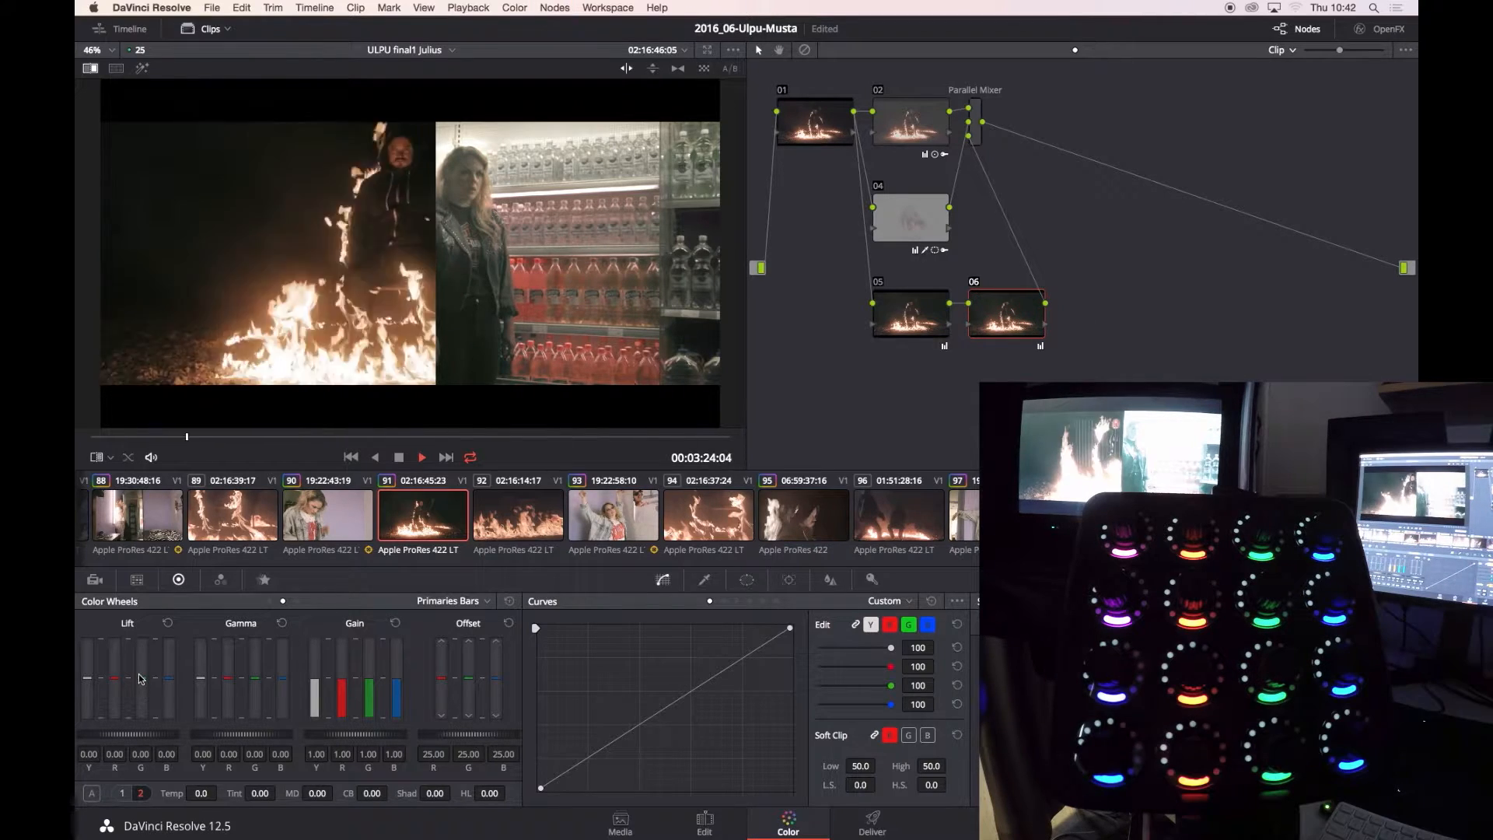
key(super+w)
key(shift+d)
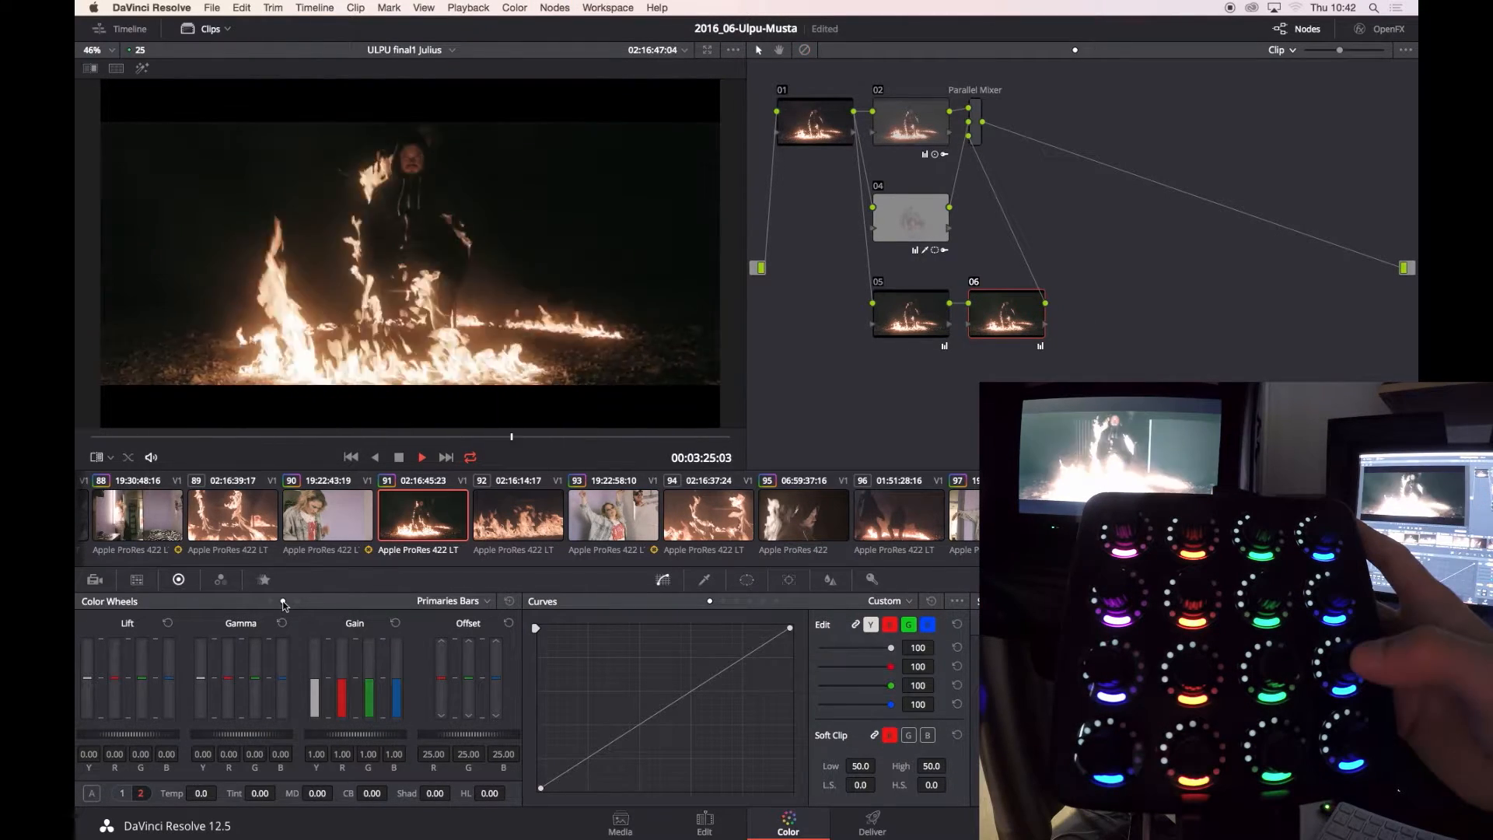
key(shift+d)
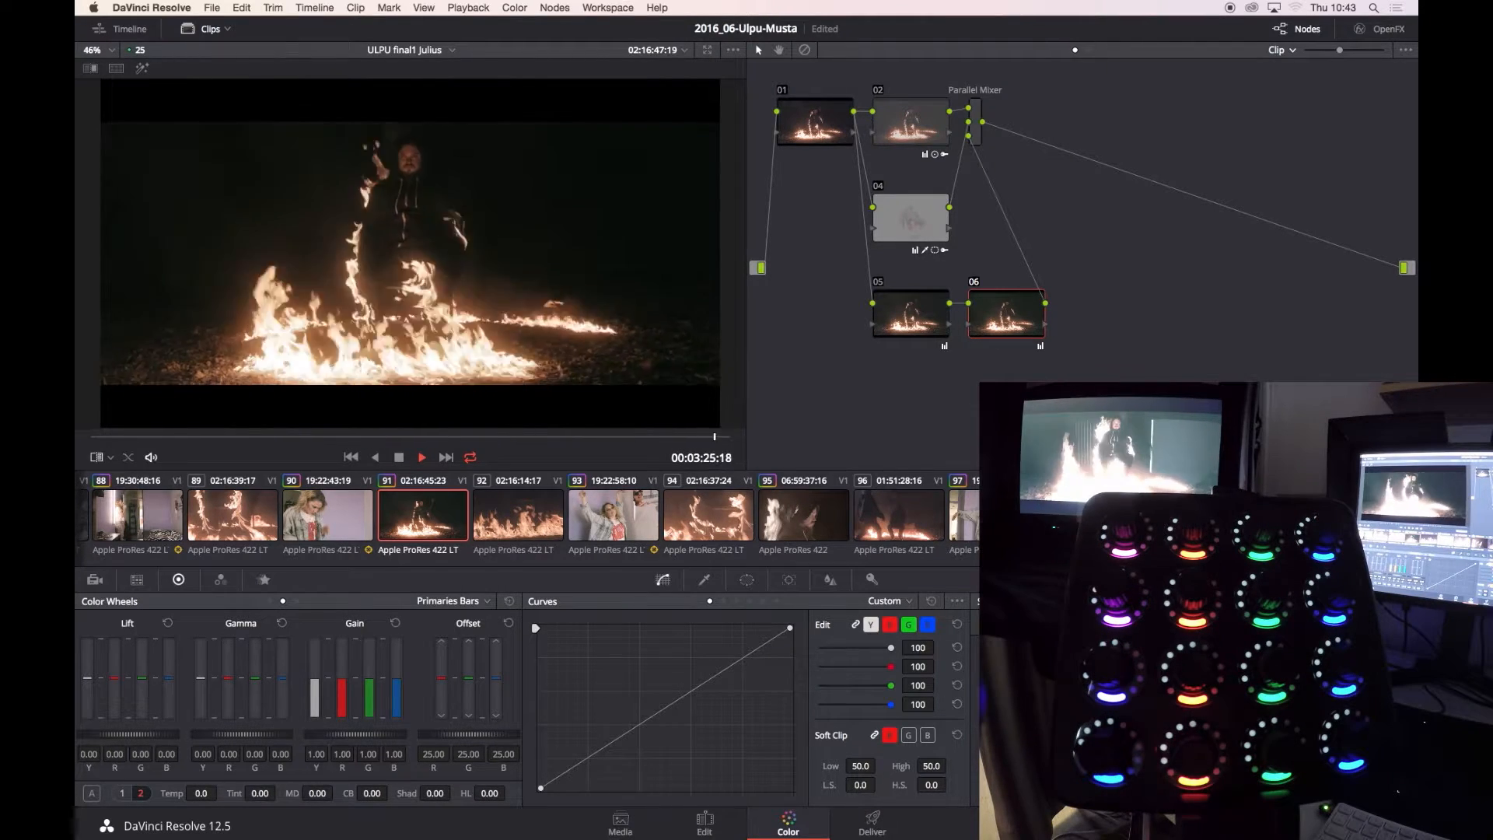
key(space)
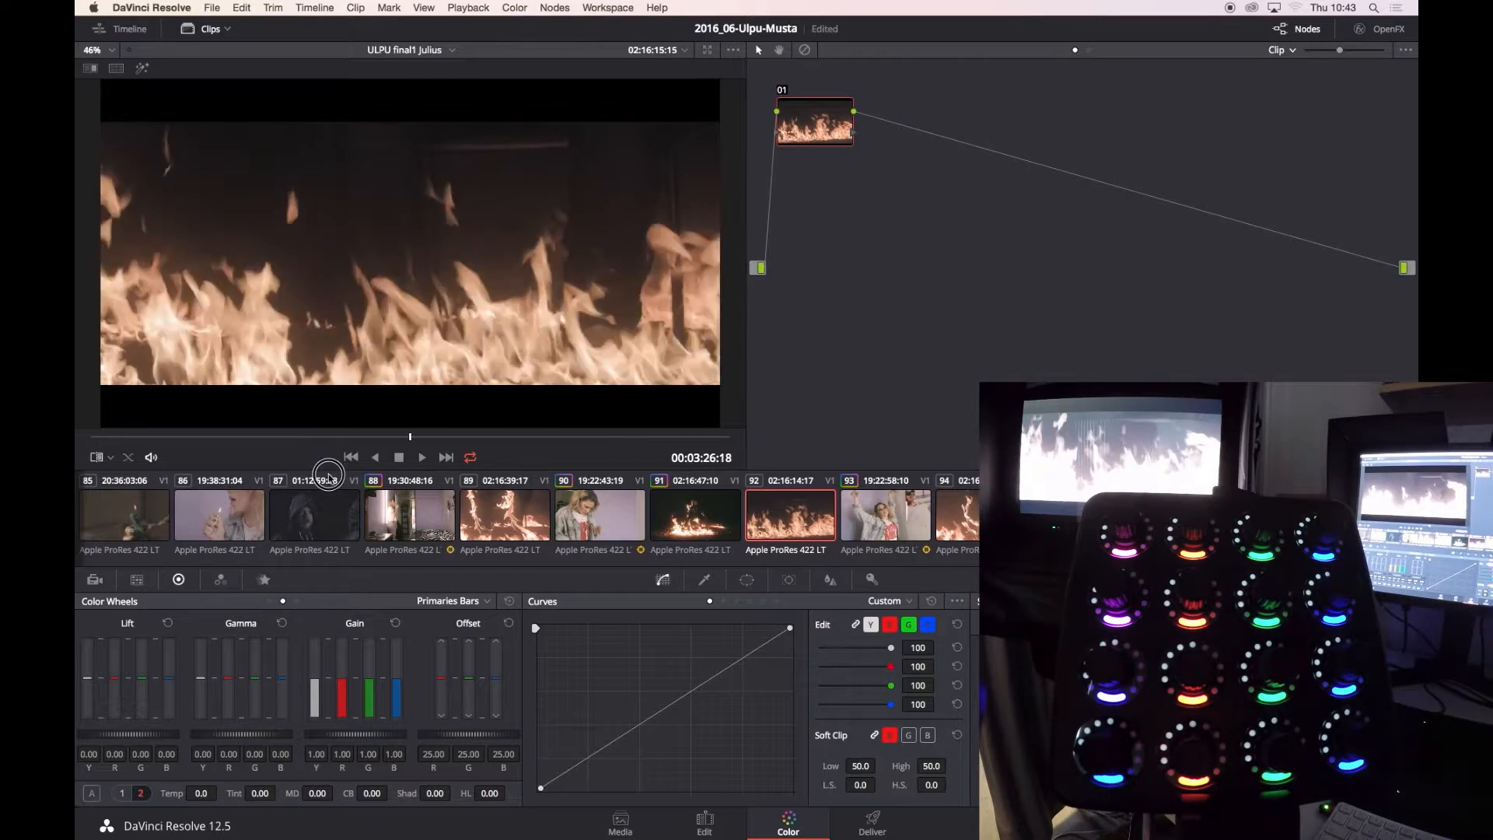
Apply the previous clip's grade to clip 92, disable node 04, and compare the flames with the grade bypassed.
key(space)
key(shift+=)
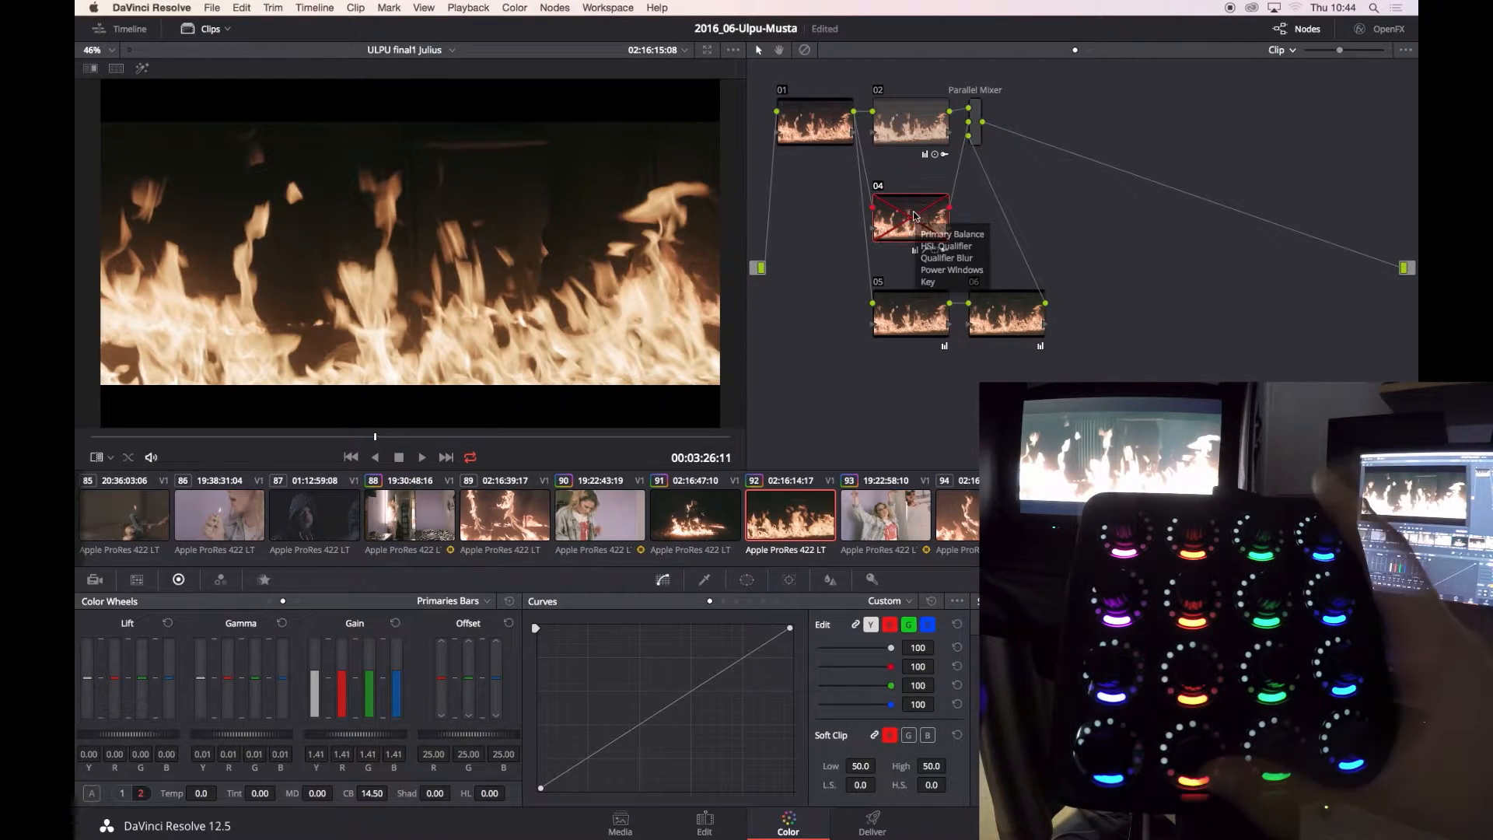
key(space)
key(shift+d)
key(shift+d)
key(super+d)
key(space)
key(shift+d)
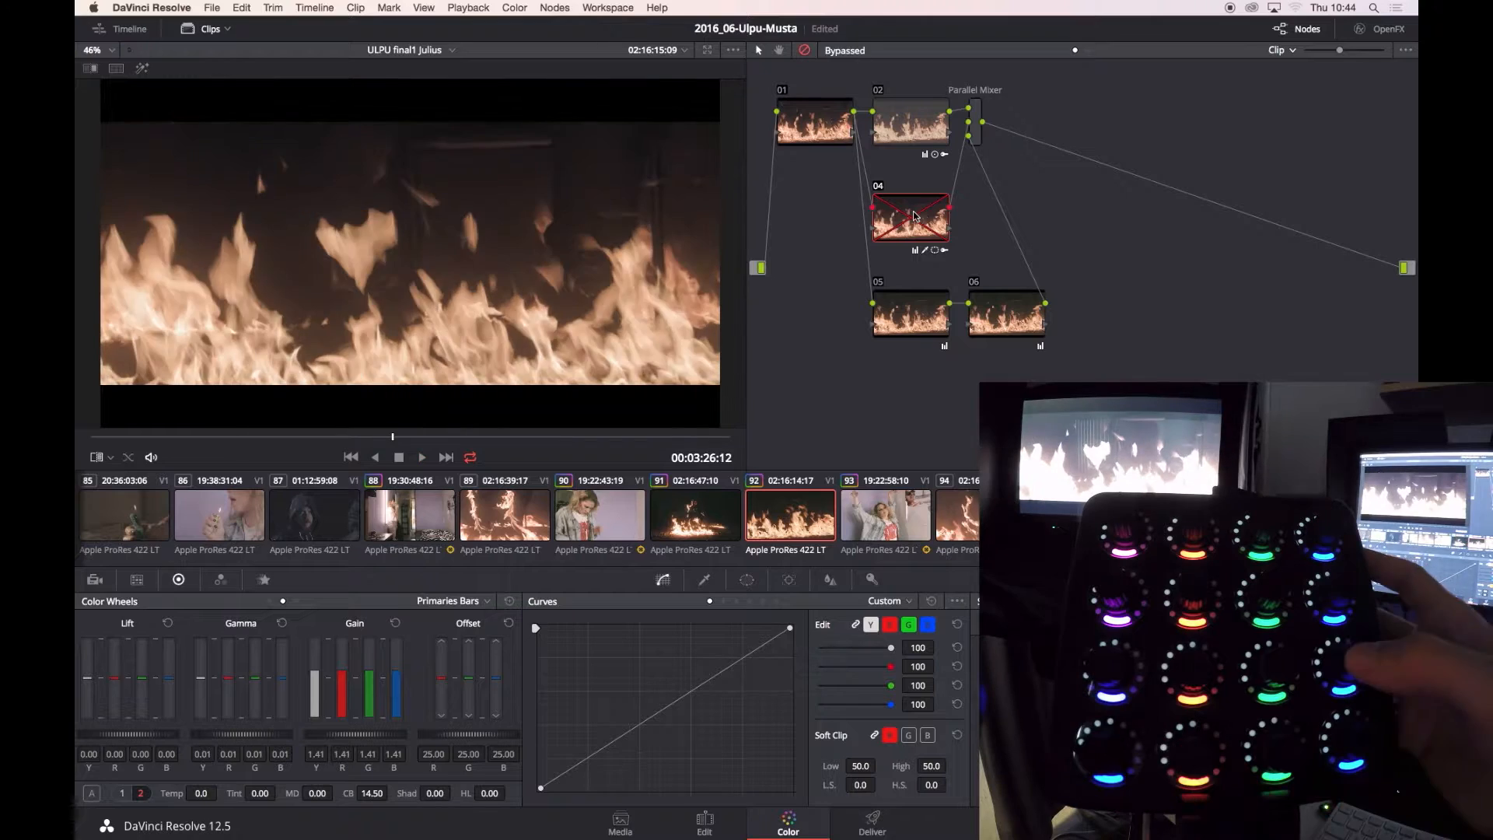
Apply clip 92's fire grade to clip 94 and play the clip.
key(Down)
key(Down)
key(space)
key(shift+-)
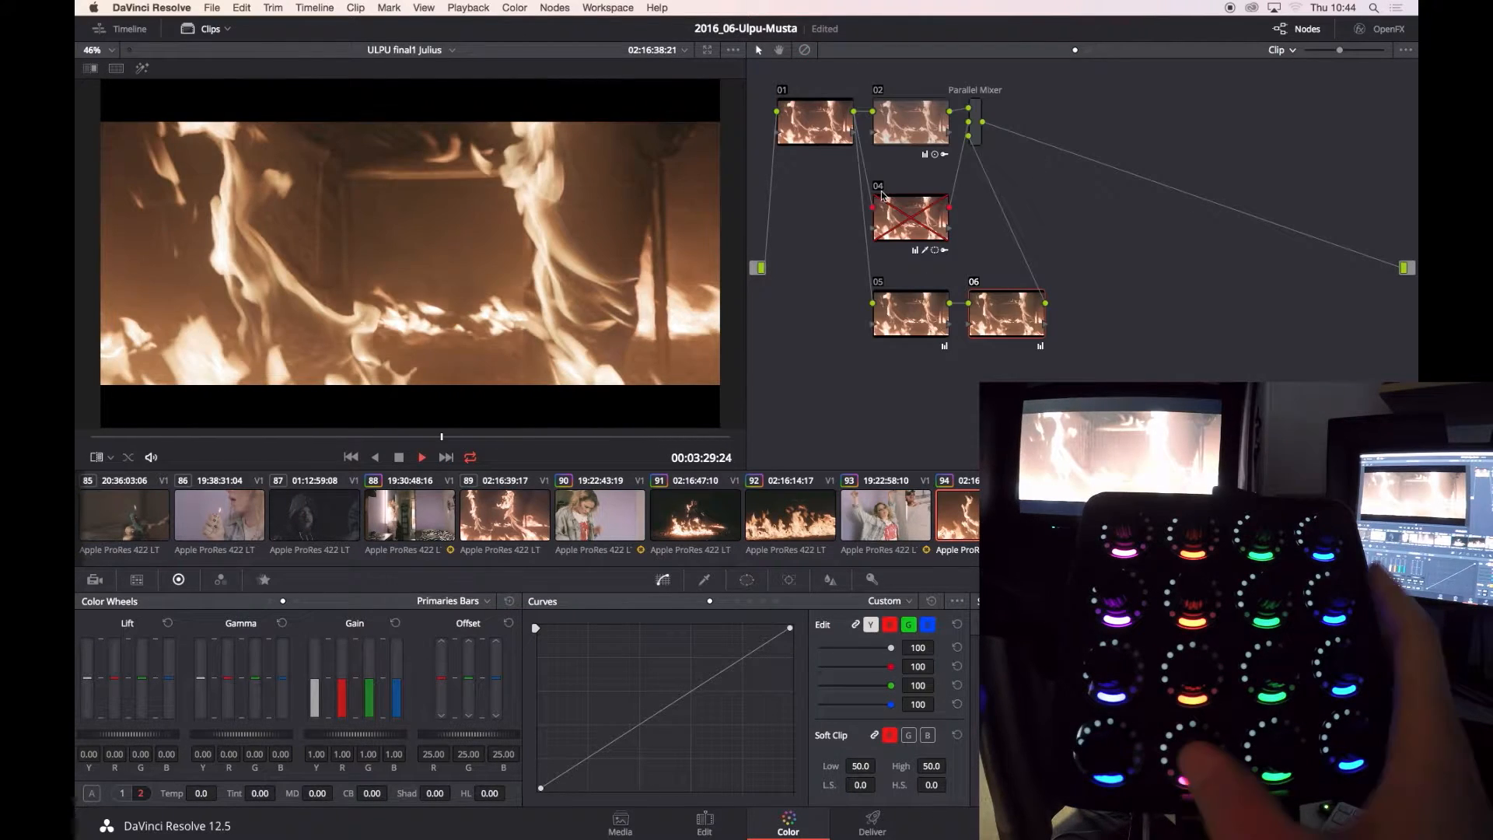
key(space)
key(space)
Add serial node 07 after node 02 in clip 94, with gamma -0.05 and color boost 7.50.
drag(975, 122, 1111, 113)
click(911, 121)
key(alt+s)
drag(240, 734, 203, 734)
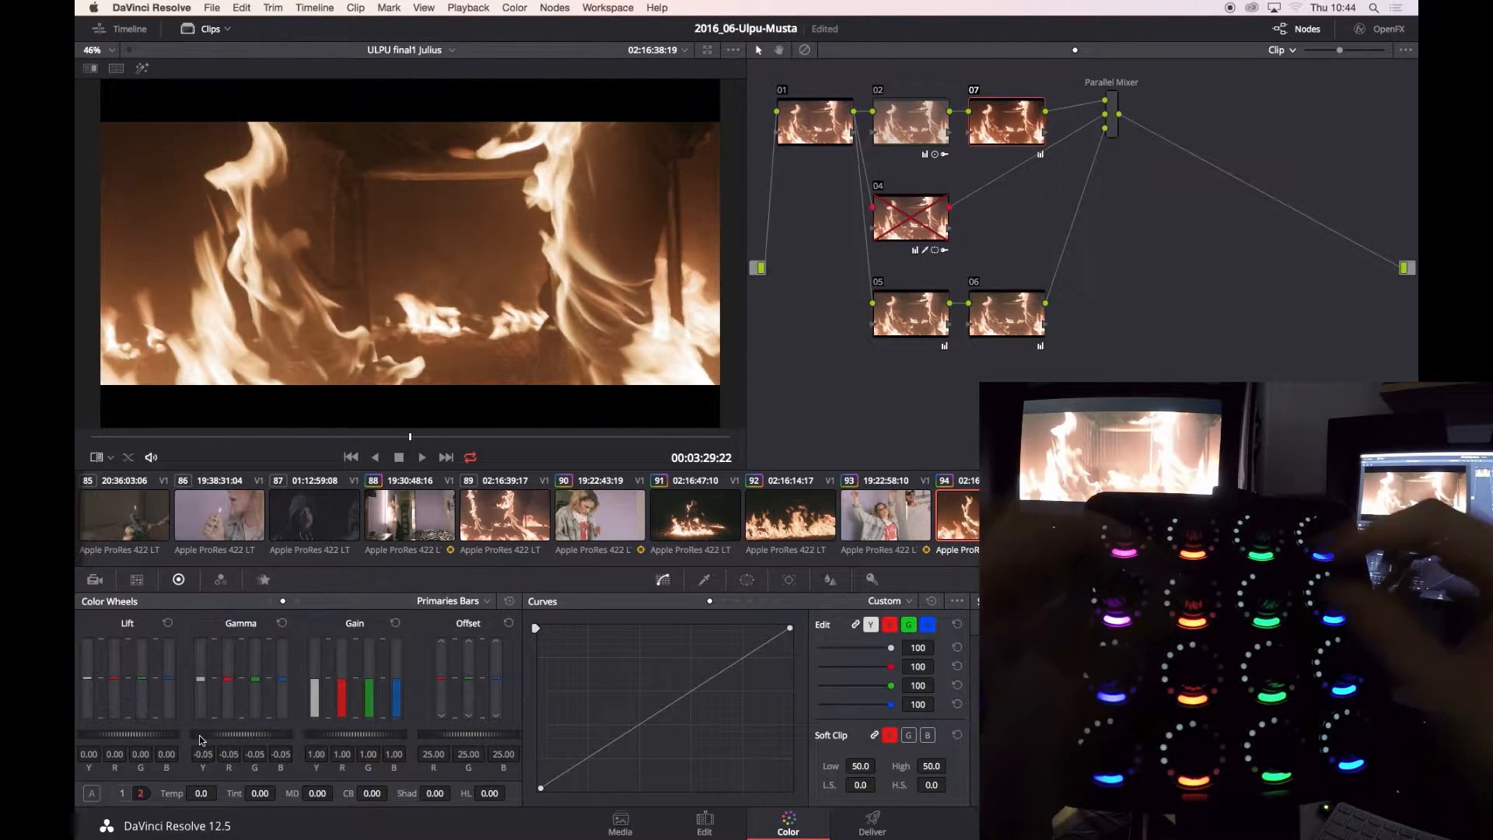
drag(382, 794, 376, 794)
key(space)
key(space)
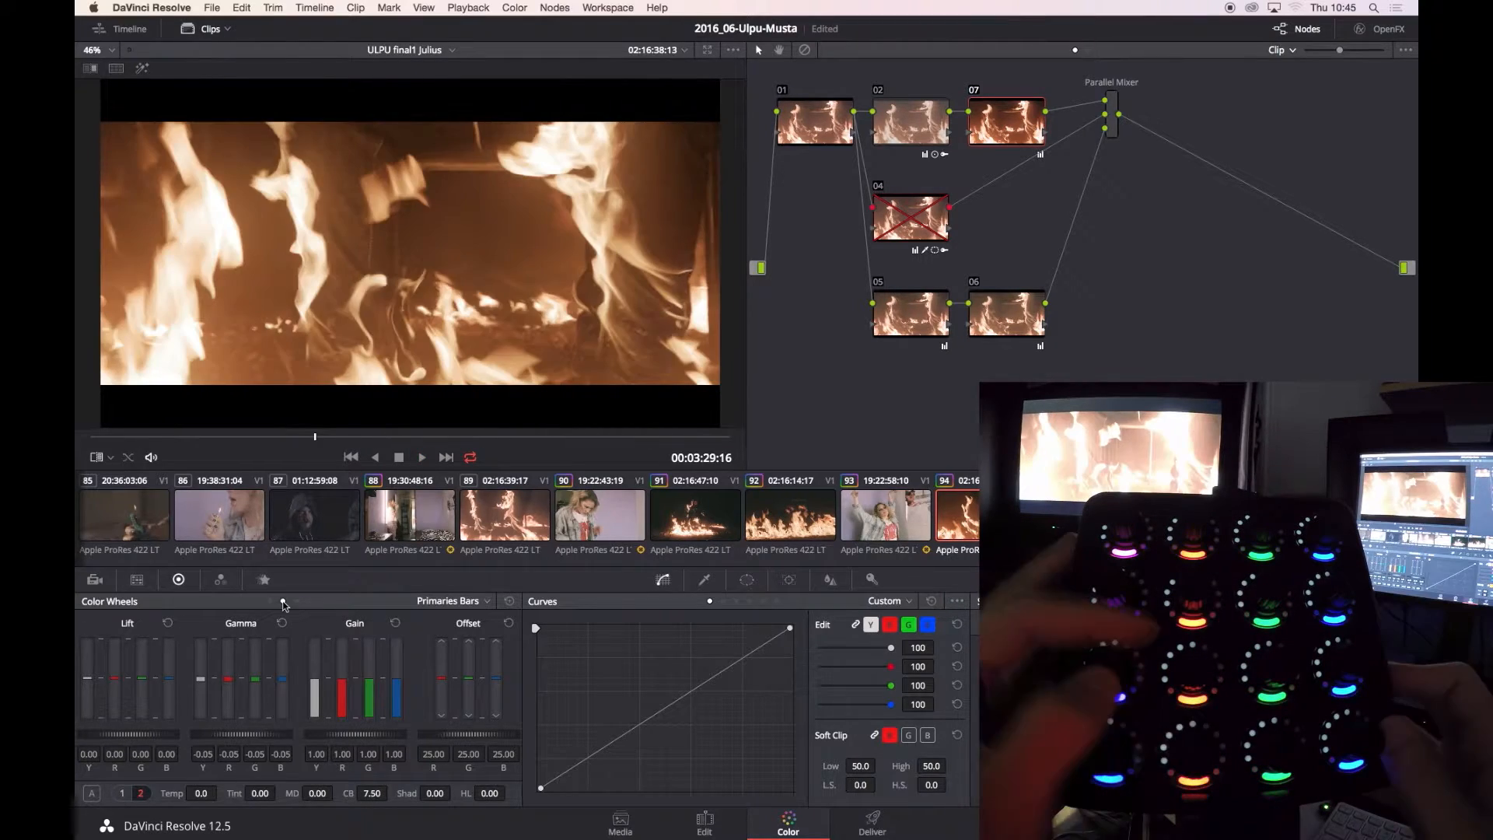
Lower node 07's lift to about -0.01, set its green gain to 0.96, and compare clip 94 with the still in a wipe.
drag(178, 734, 171, 737)
key(space)
drag(369, 677, 367, 681)
key(super+d)
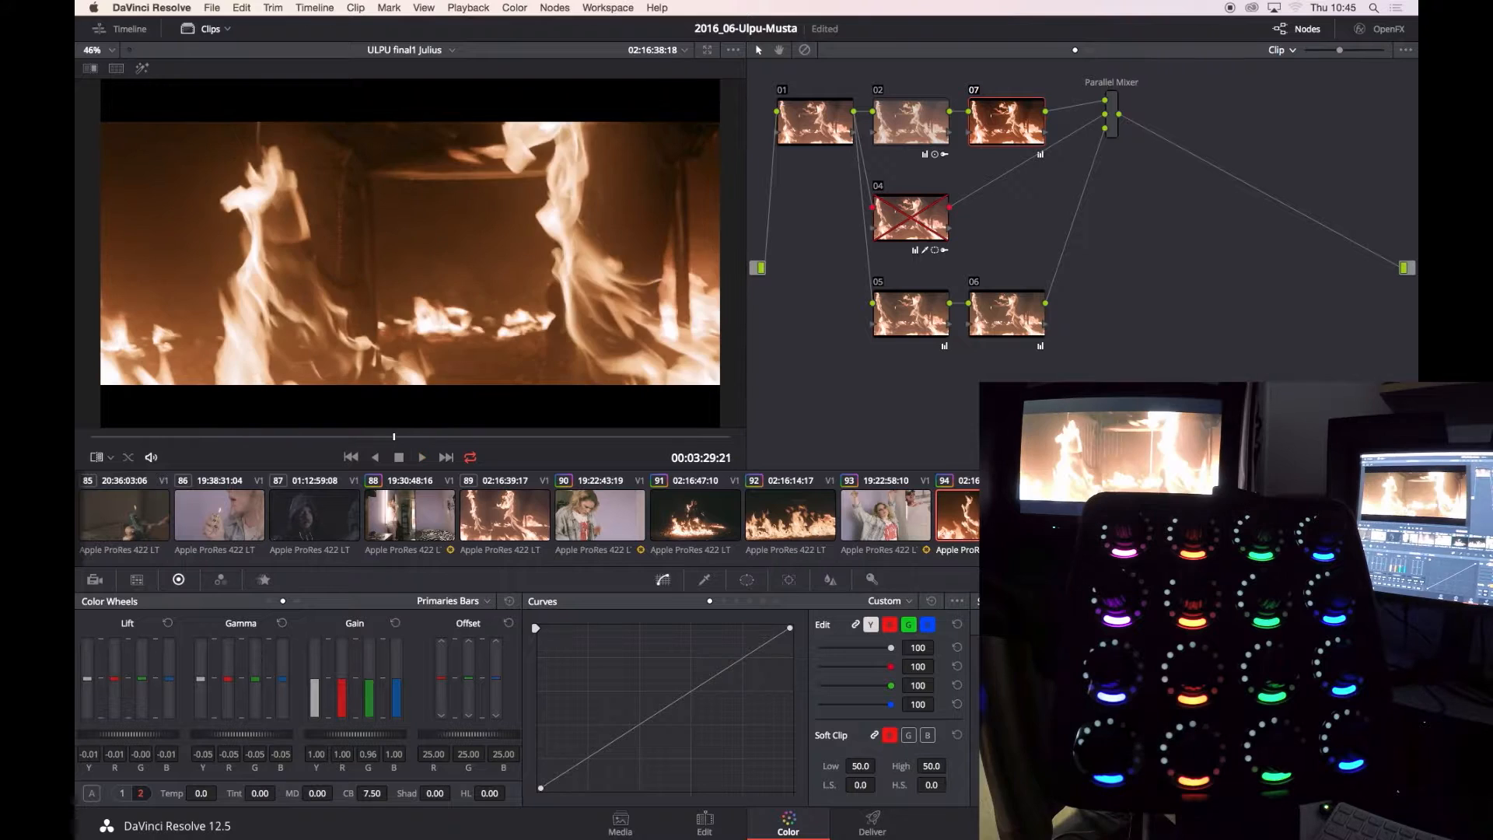
key(space)
key(super+w)
drag(420, 318, 290, 318)
click(653, 274)
Apply the copied fire grade to clip 96 and look at the shot's place in the edit timeline.
key(Down)
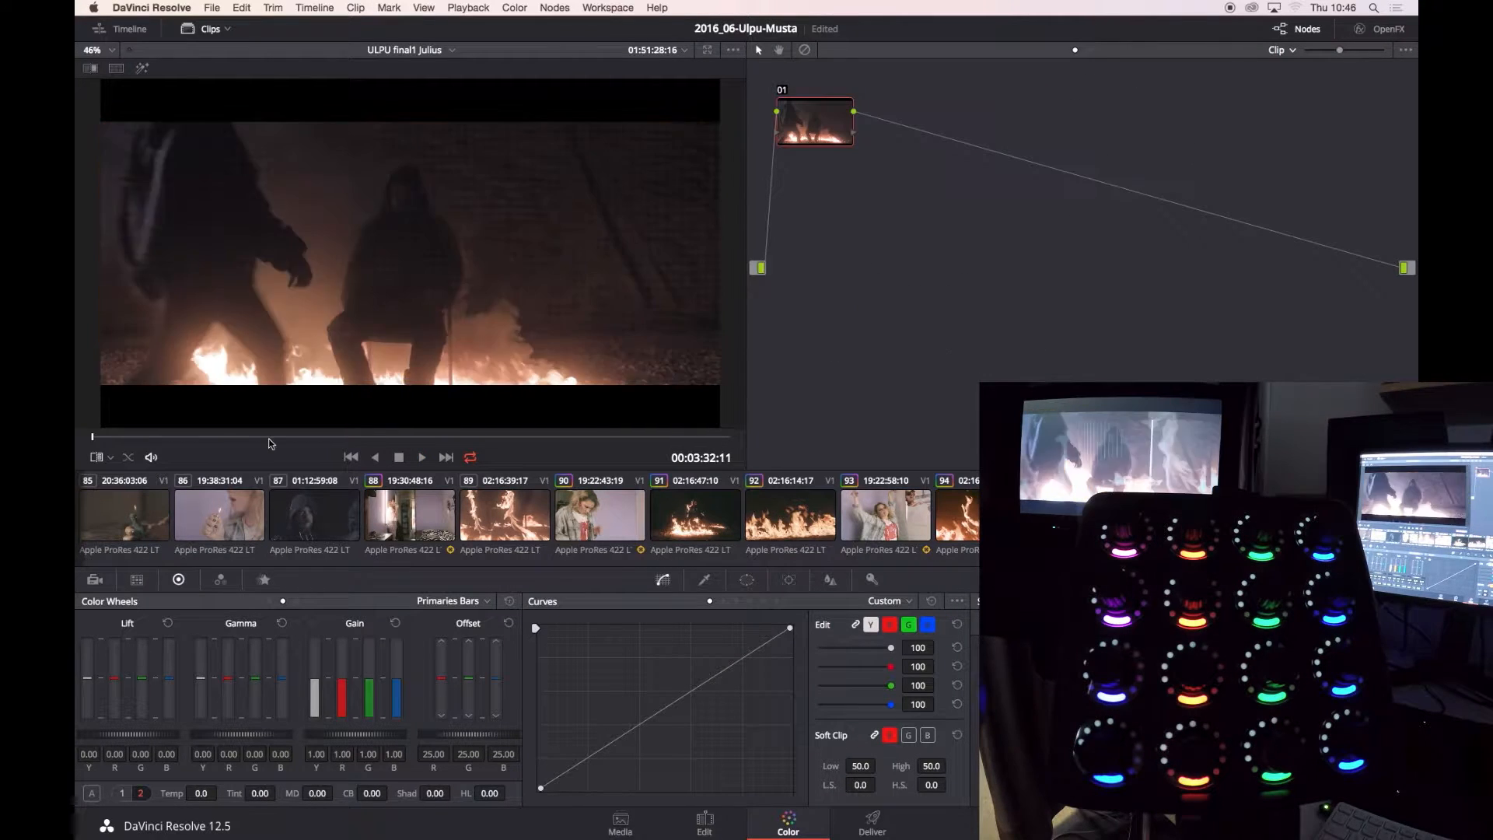
click(224, 437)
key(super+v)
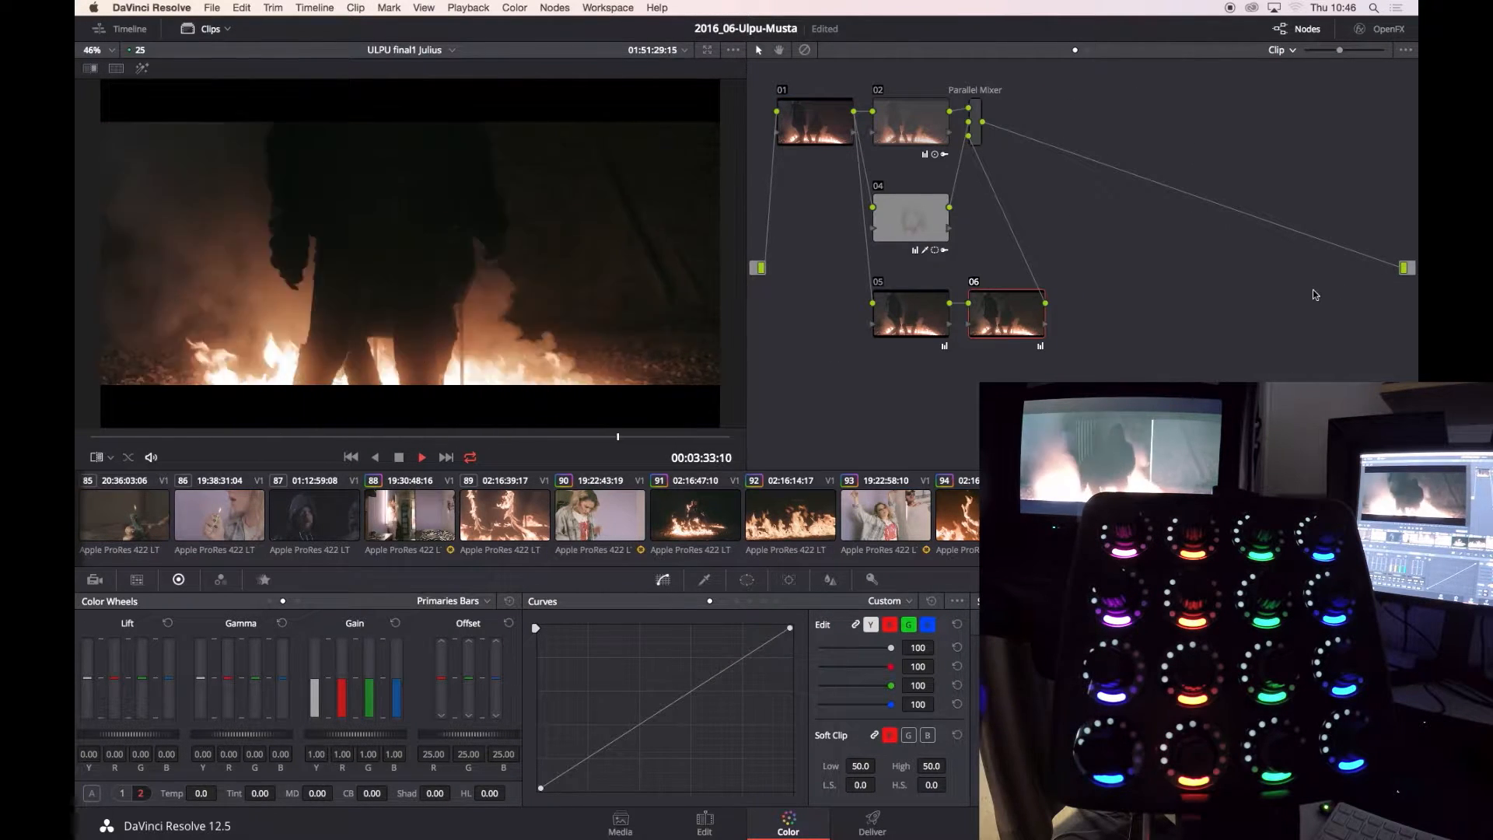
key(shift+4)
click(488, 467)
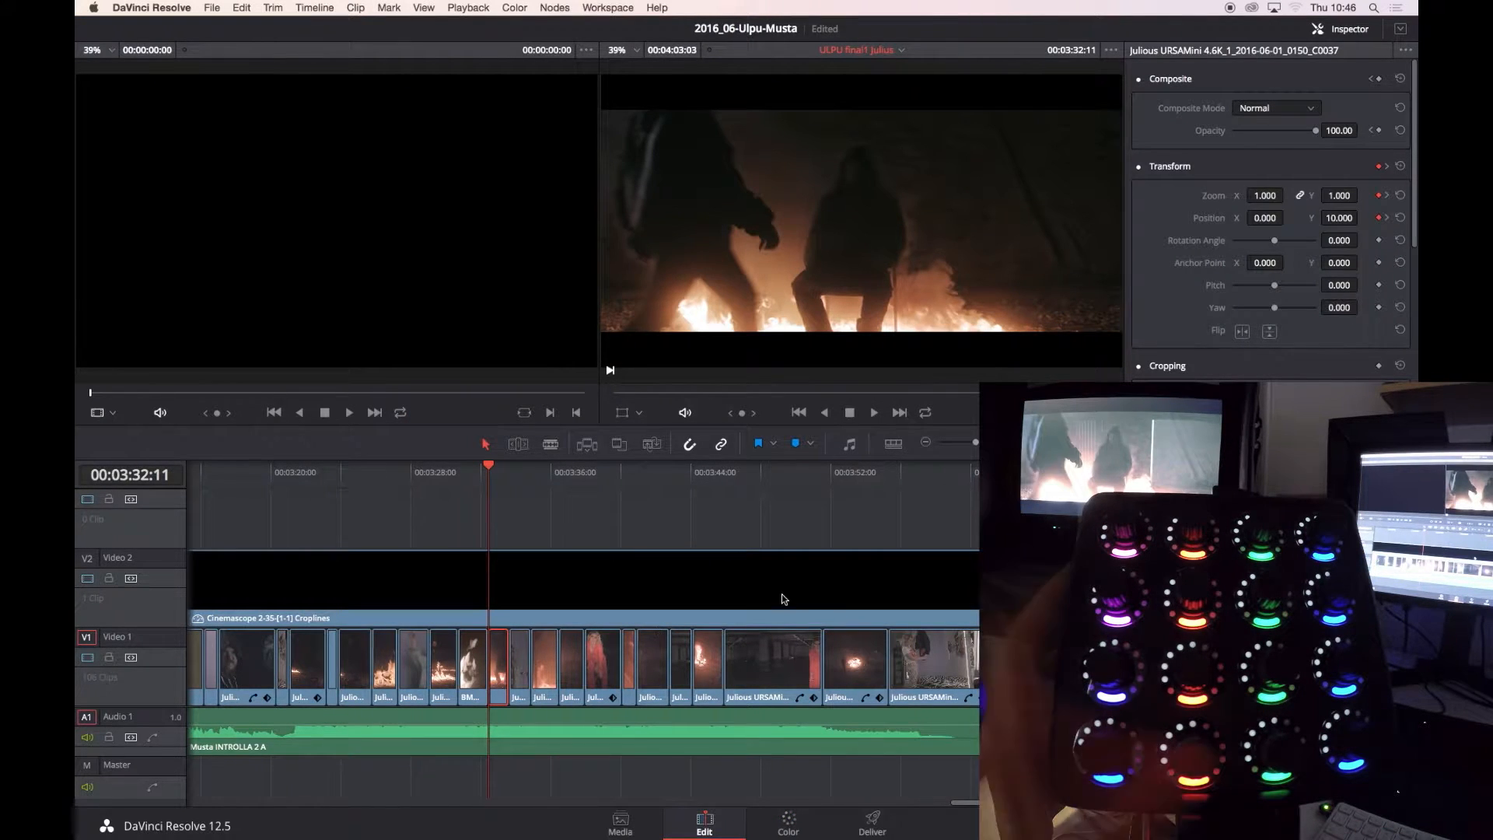
Return to the color page, apply the fire grade to bonfire clip 99 with node 04 disabled, and play it.
key(shift+5)
click(680, 515)
drag(404, 437, 515, 437)
key(space)
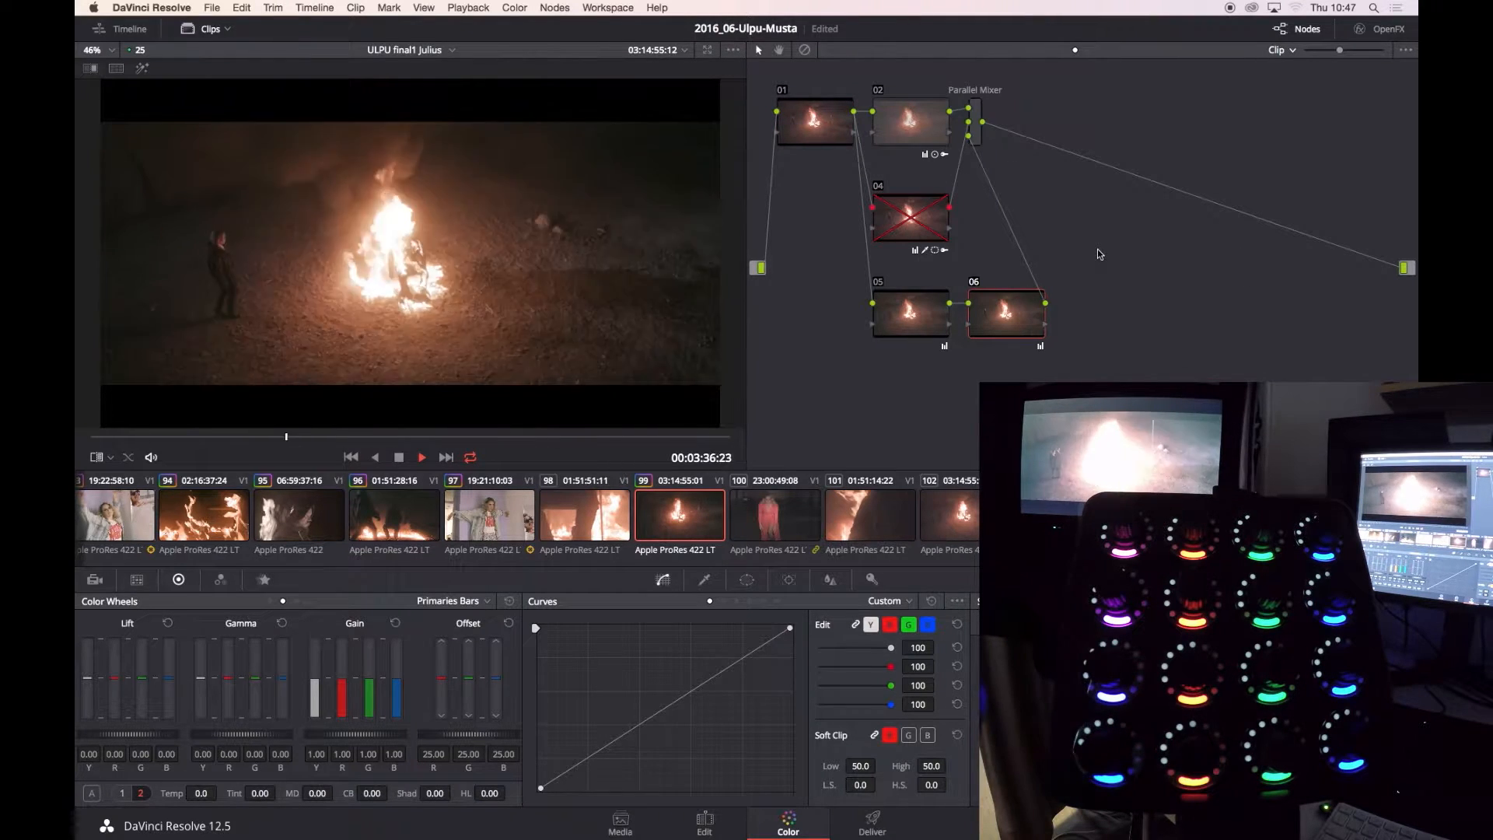
key(space)
Add serial node 07 after node 02 in clip 99, set its gamma to -0.01, and check the surrounding frames.
key(shift+semicolon)
key(shift+semicolon)
key(shift+semicolon)
key(alt+s)
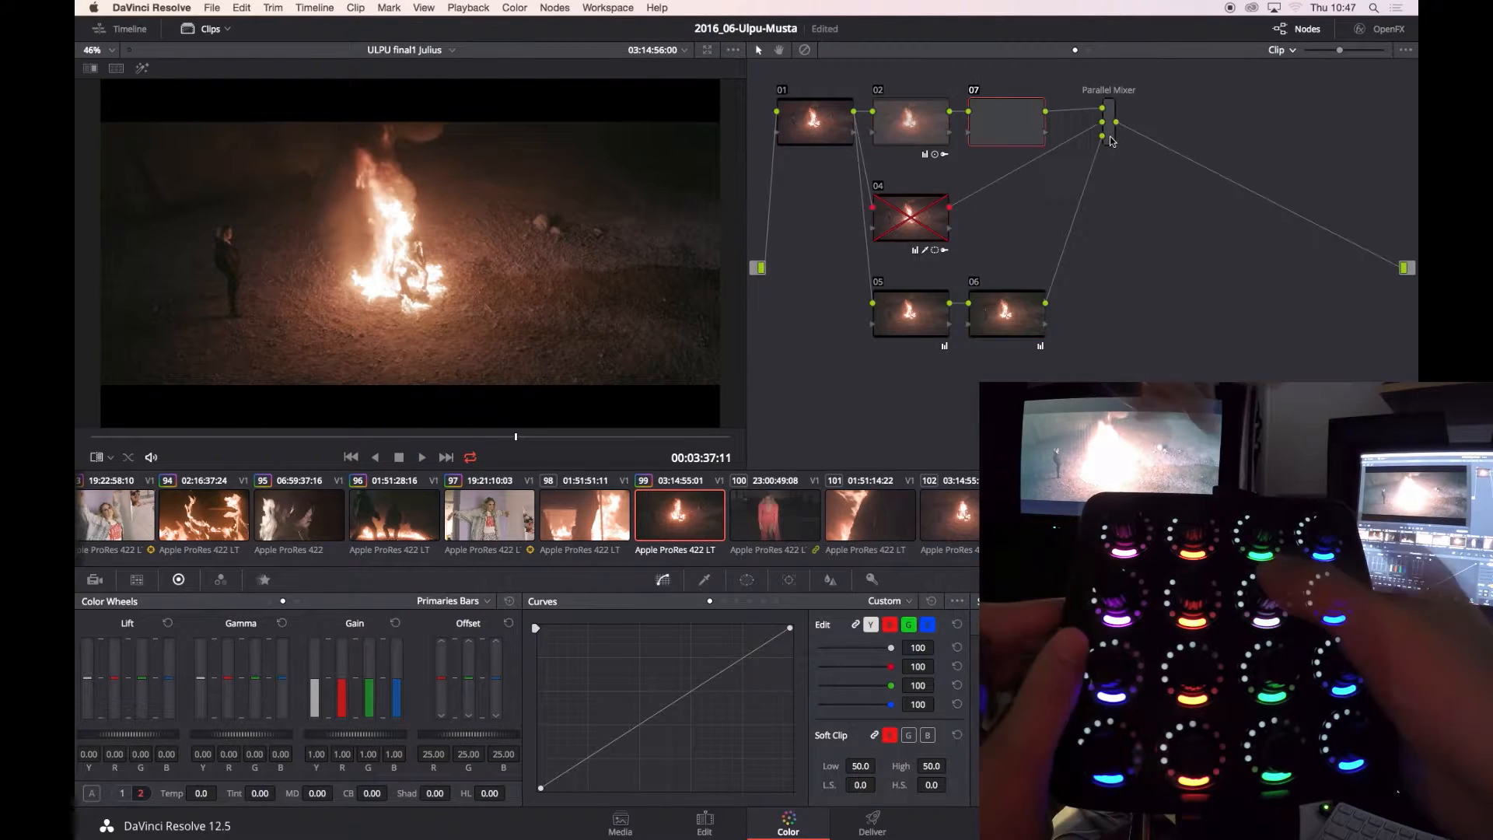
drag(237, 734, 290, 734)
key(Right)
key(Right)
key(Right)
key(Right)
key(Right)
key(Left)
key(Left)
key(Left)
key(Left)
key(Left)
key(Left)
key(Left)
key(Left)
Fine-tune node 07's lift and red offset in clip 99, comparing the result with the grade bypassed.
drag(128, 735, 166, 740)
key(space)
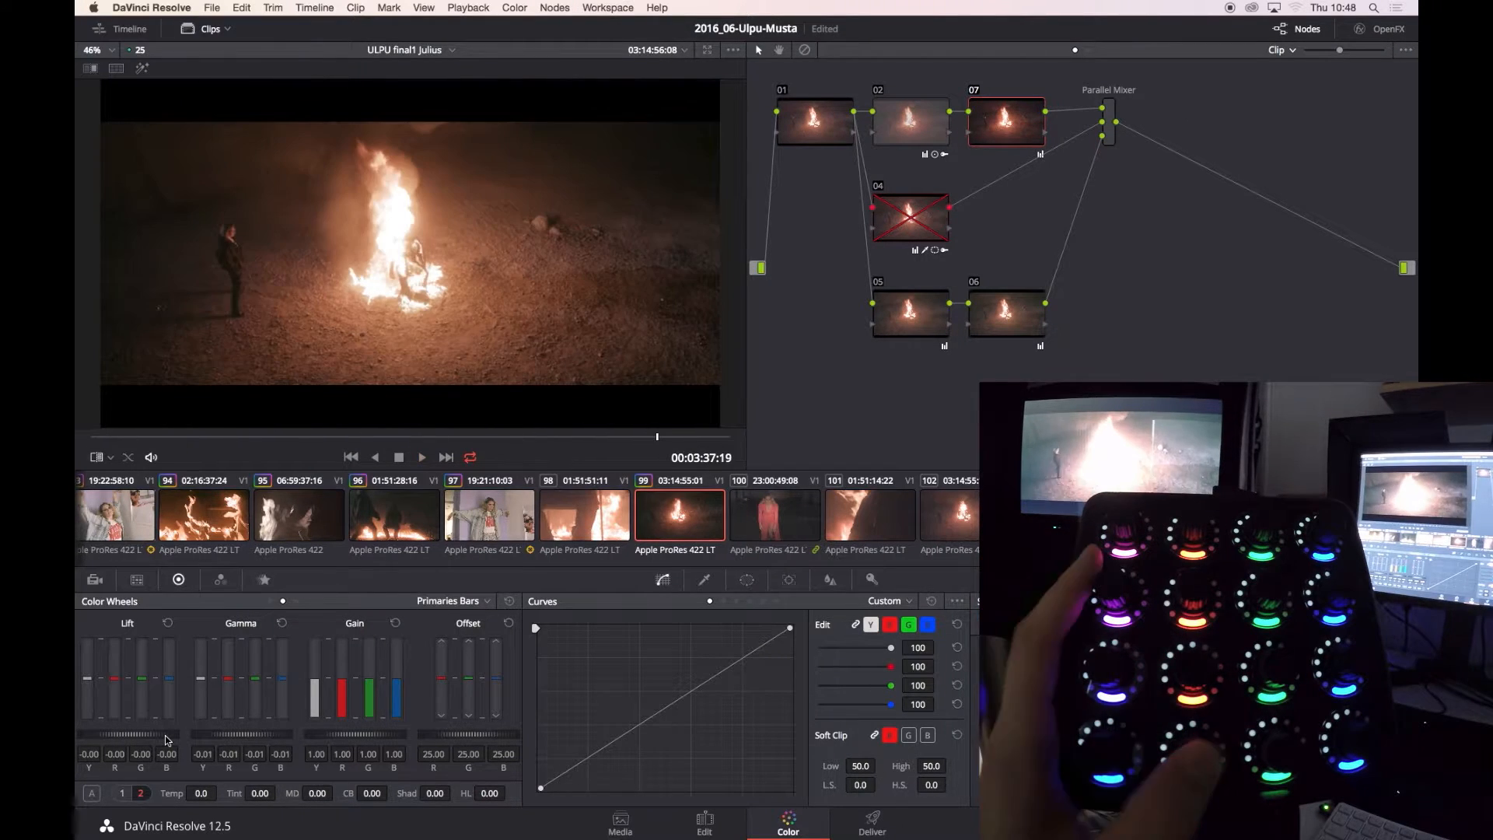
key(shift+d)
key(shift+d)
drag(440, 677, 438, 679)
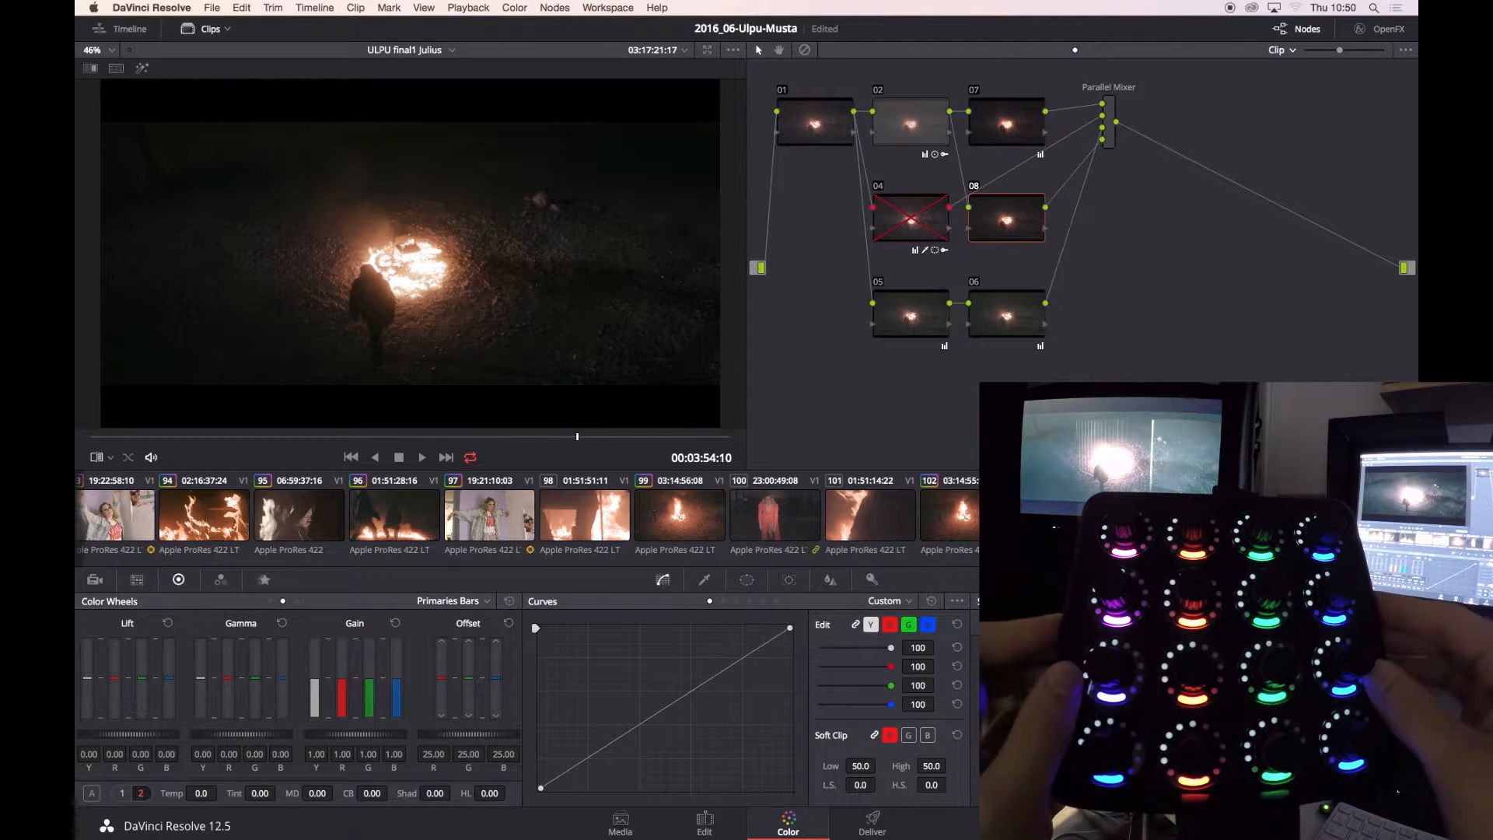
Add a heavily softened circular window of size 68.68 to node 08 in clip 102, and set the node's gamma to 0.02.
click(747, 579)
click(562, 622)
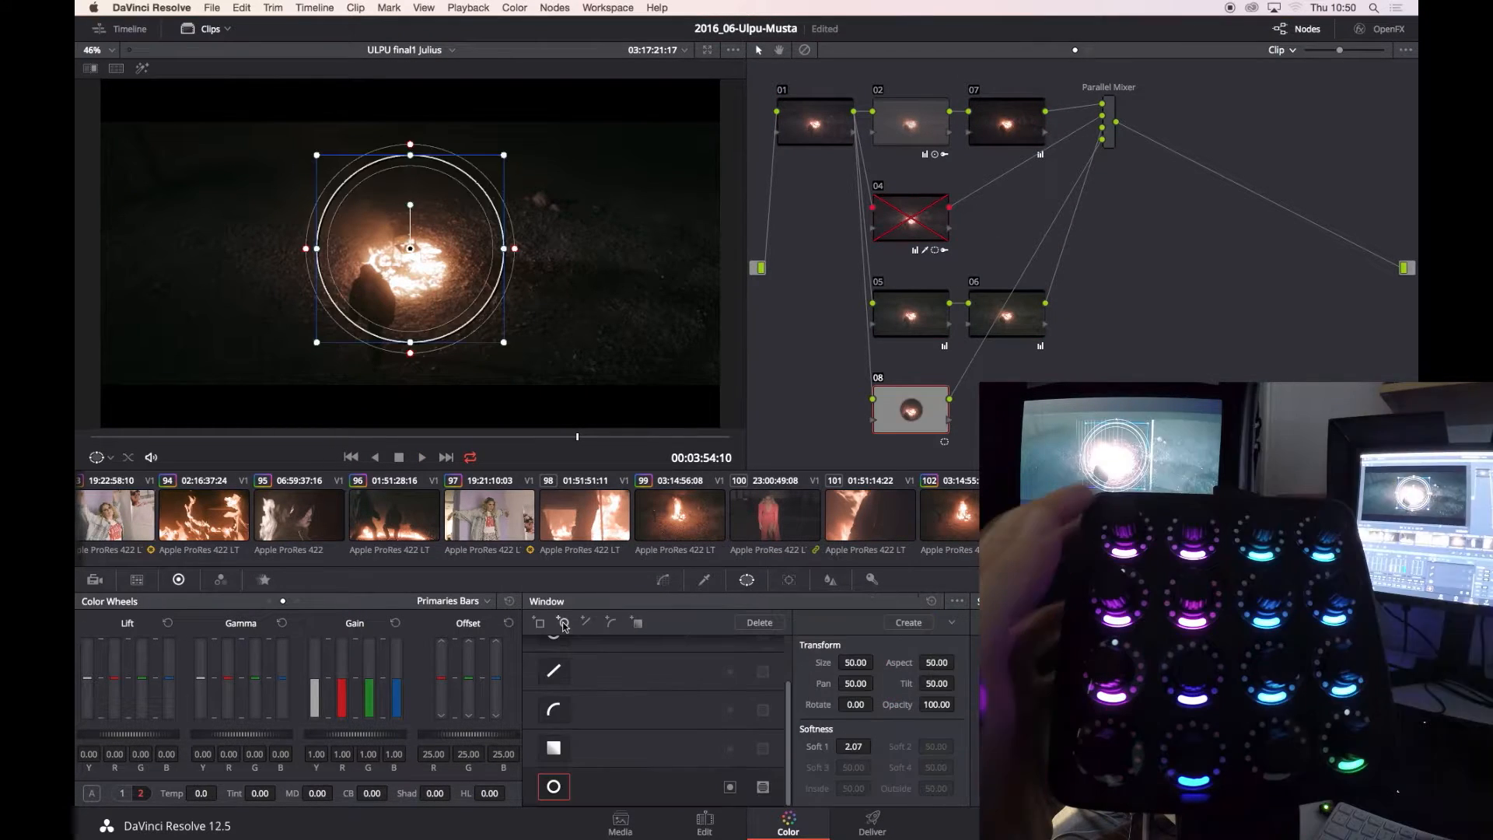
drag(855, 662, 926, 661)
drag(854, 746, 926, 745)
key(shift+h)
drag(856, 662, 950, 661)
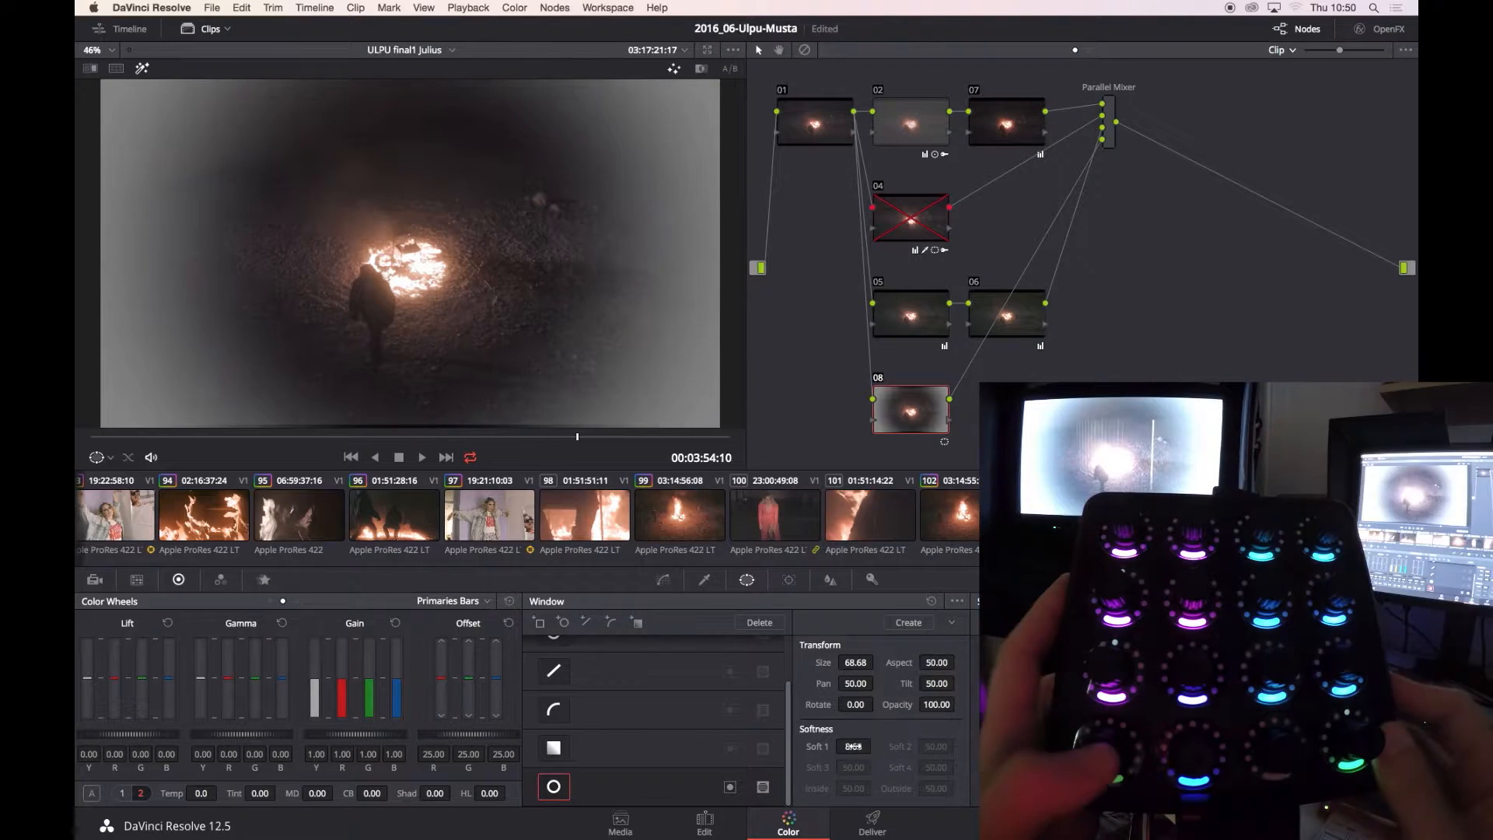
key(shift+h)
click(663, 579)
drag(241, 734, 246, 733)
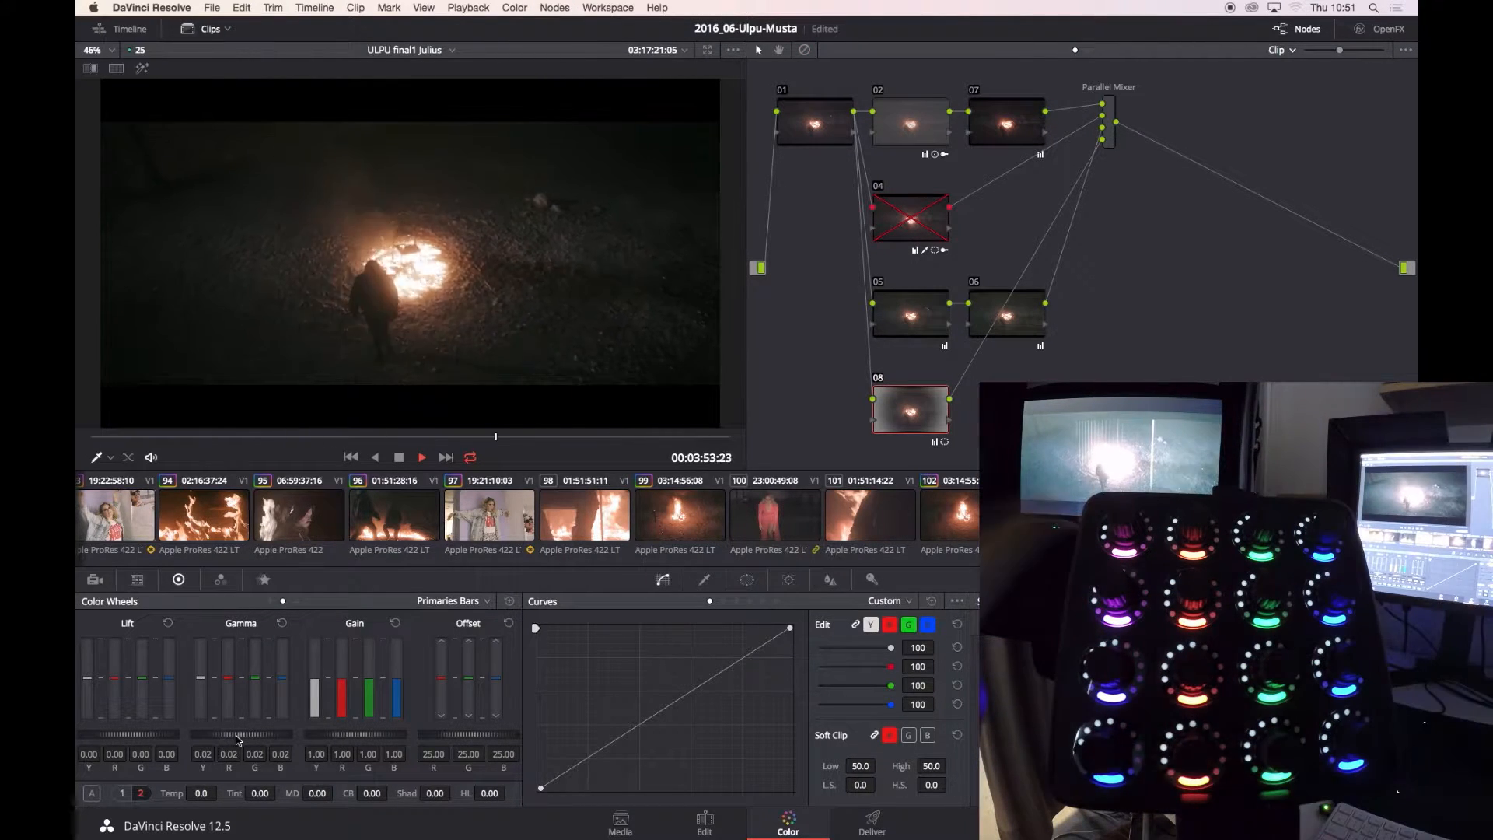
Add serial node 09 with a circular window on the figure, size 25.76, aspect 27.34, rotation 15.70, and set its gain to 1.07.
key(alt+s)
click(747, 579)
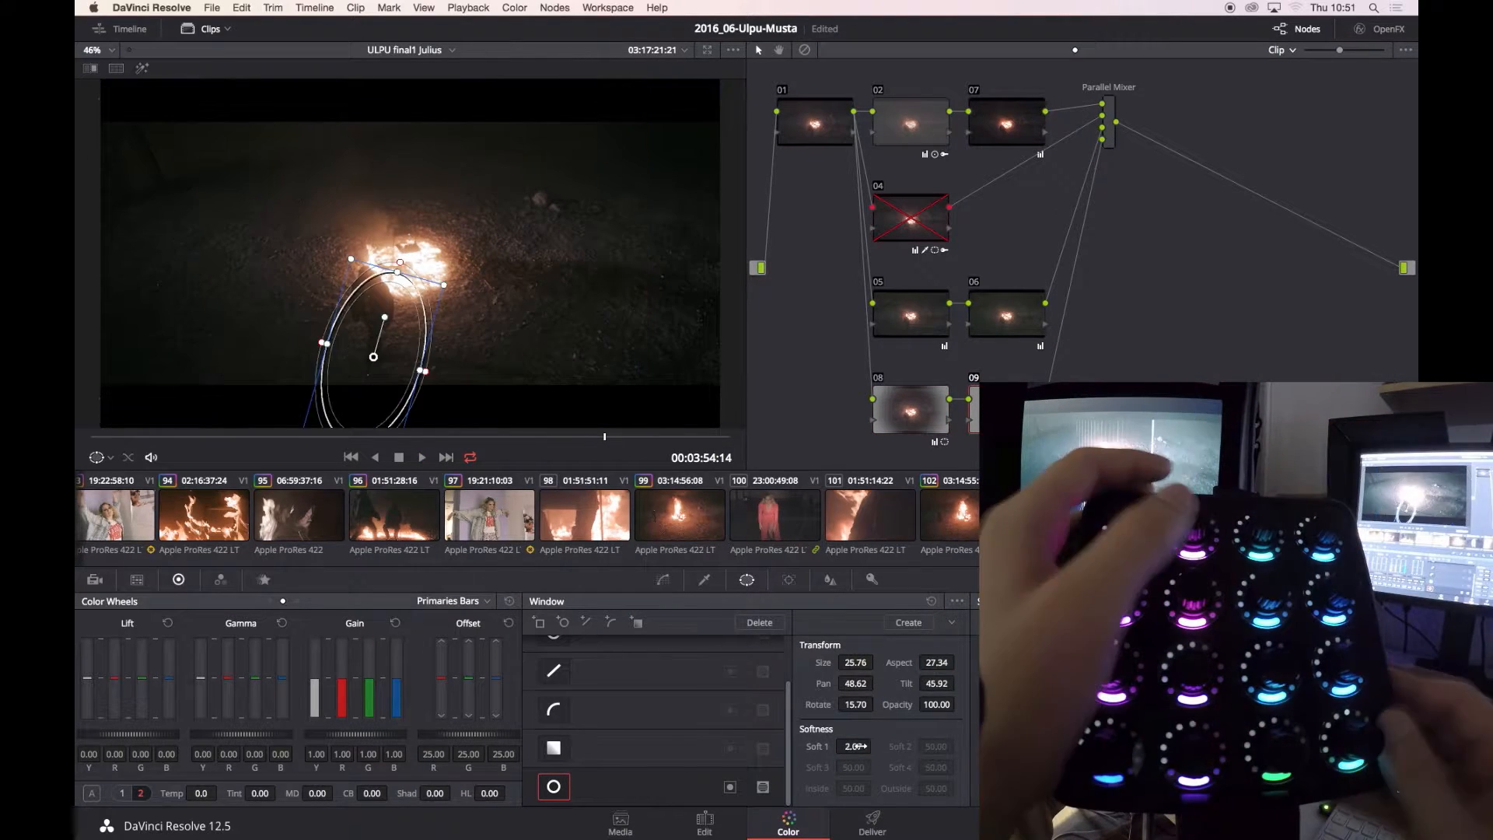
click(663, 580)
click(747, 579)
click(662, 579)
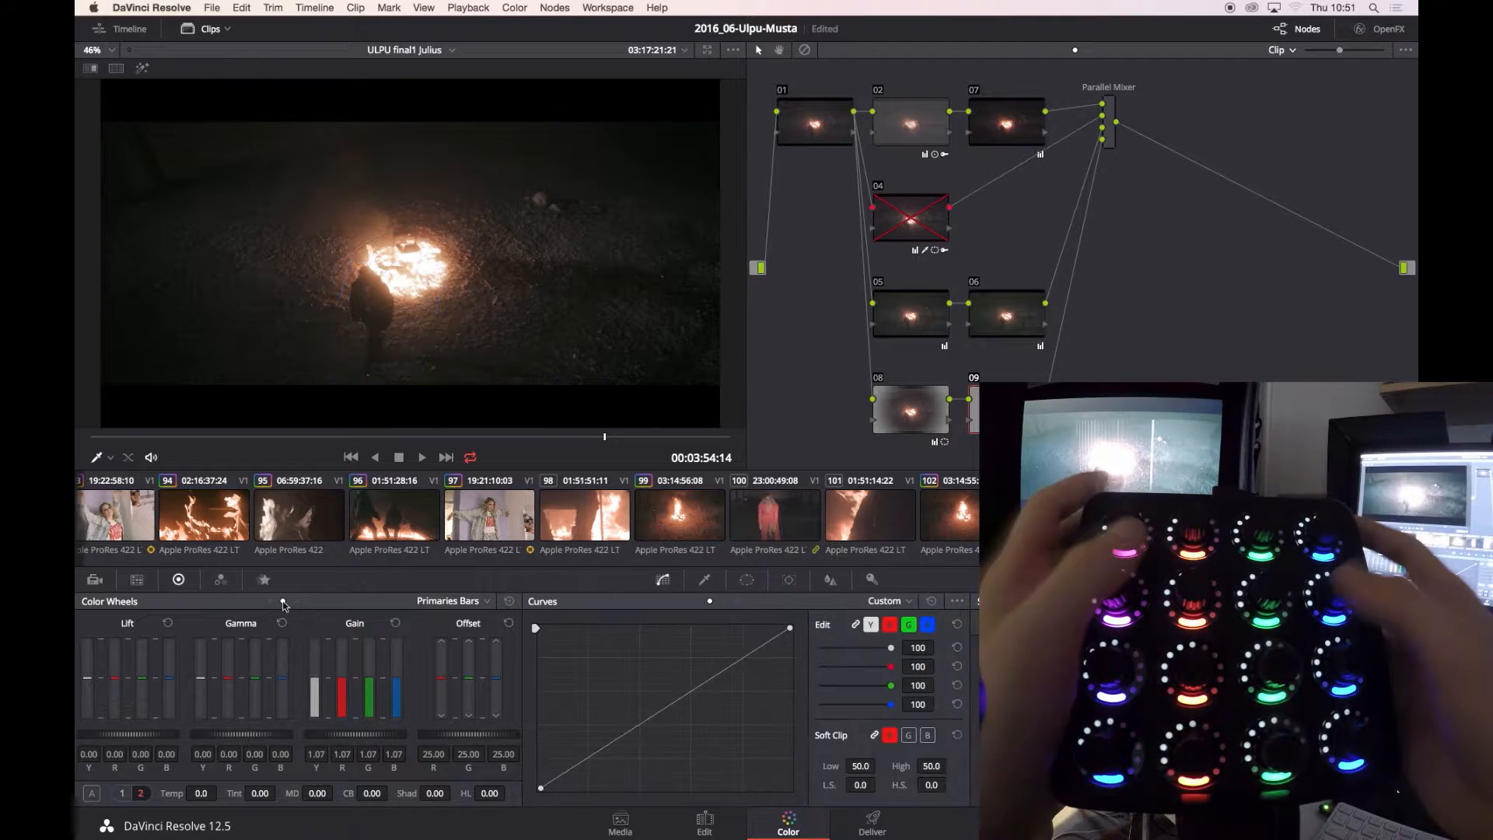
Set node 09's gain to 1.14 in clip 102 and add a luminance qualifier with high 62.7 and high softness about 2.6.
drag(354, 733, 381, 734)
click(704, 580)
key(shift+h)
drag(654, 781, 617, 781)
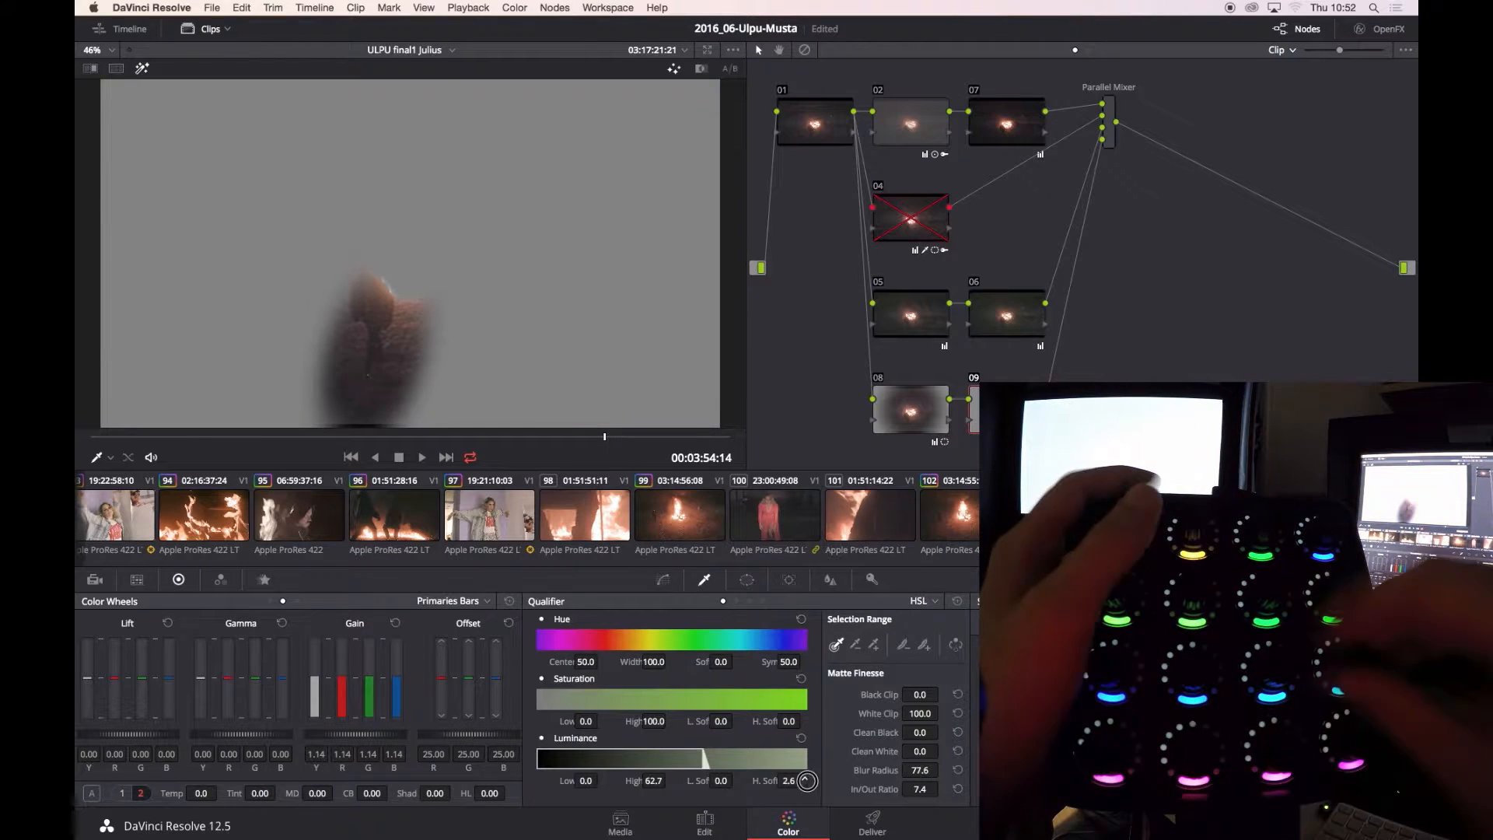
drag(807, 781, 811, 781)
click(663, 579)
key(shift+h)
click(747, 579)
click(663, 580)
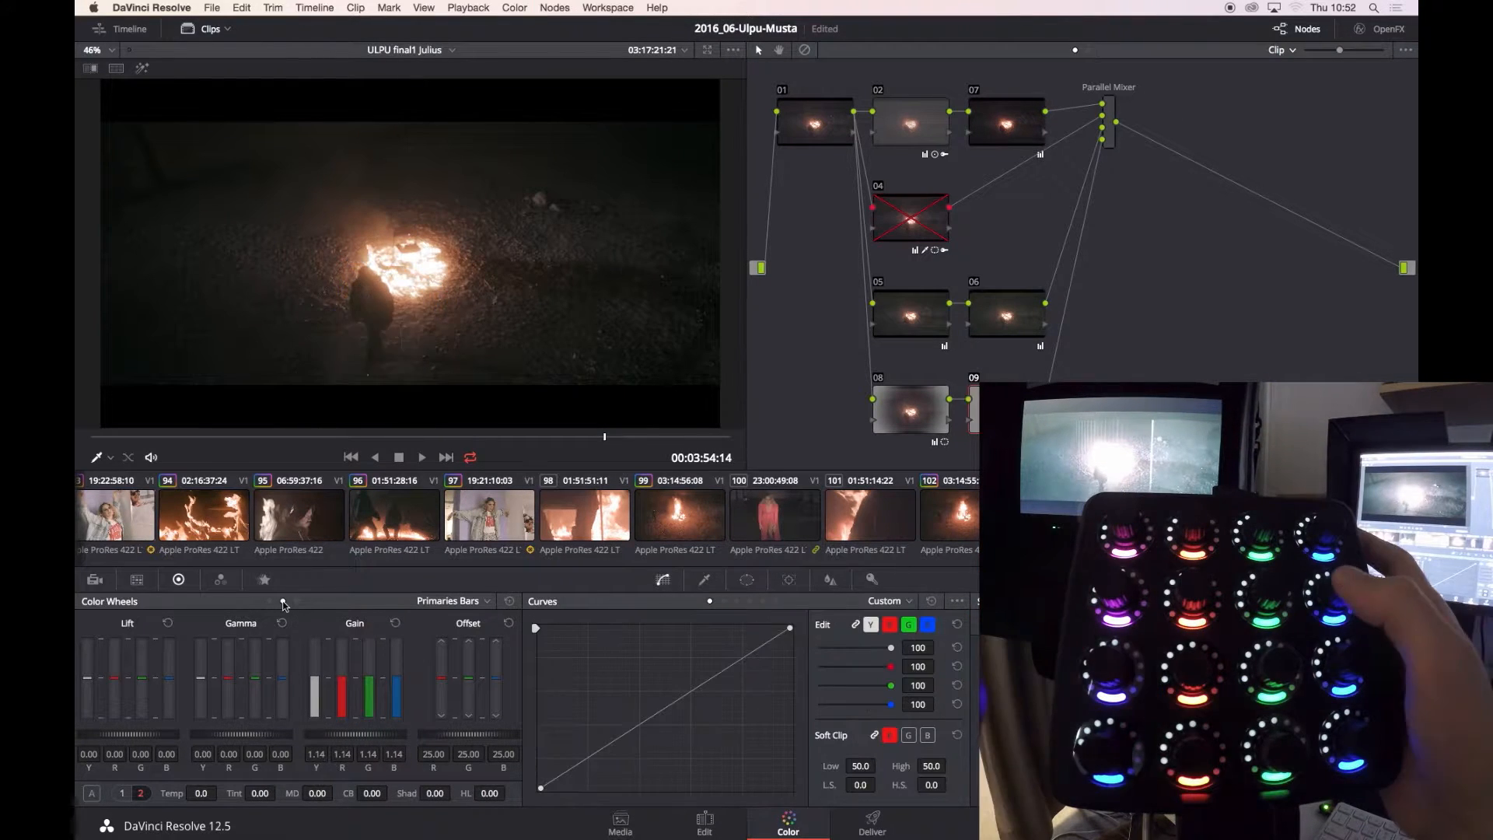
Play clip 102 forward and back to check the graded figure beside the fire.
key(l)
key(j)
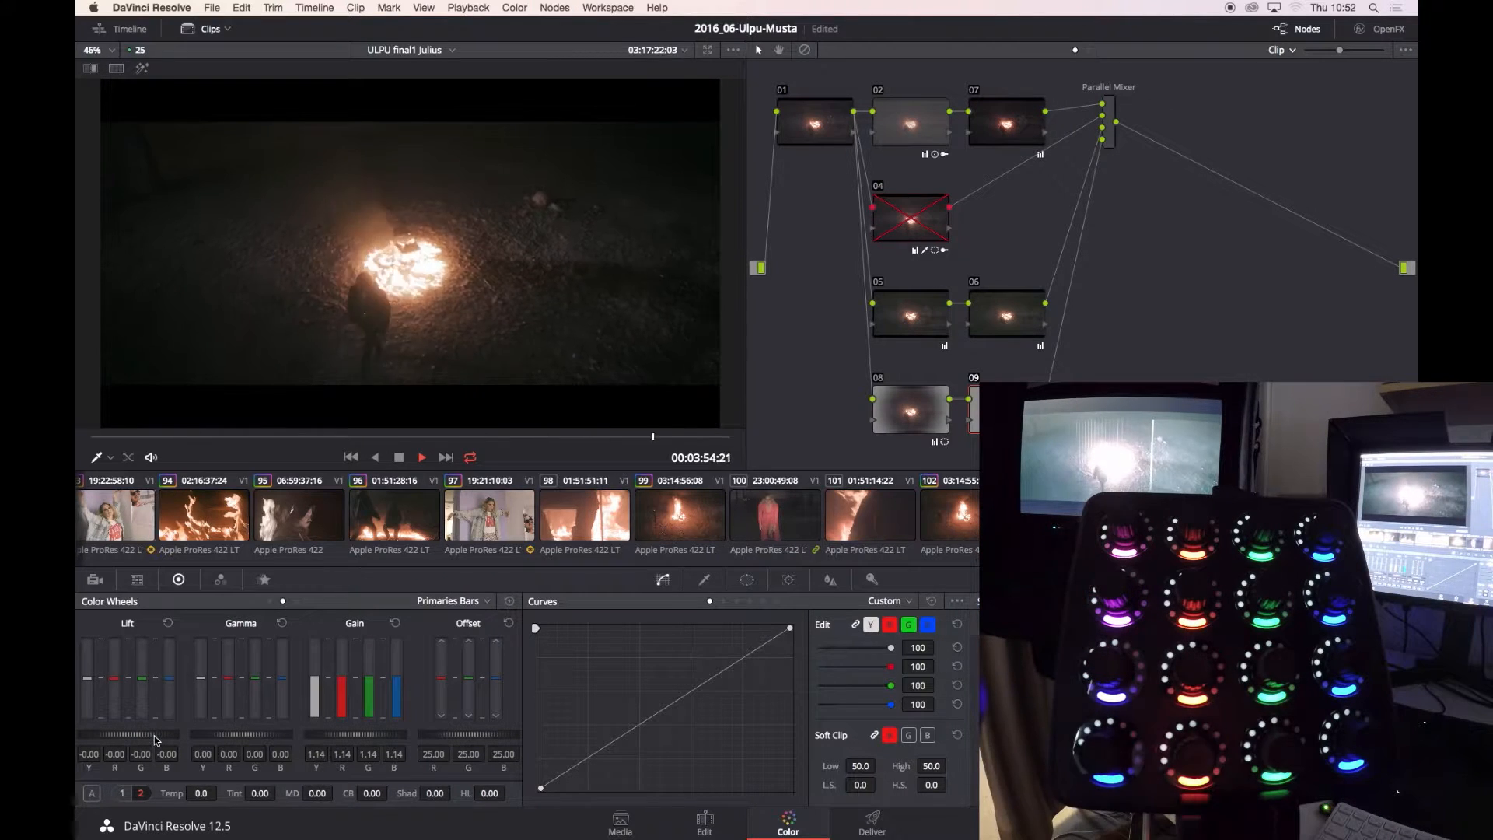
click(746, 580)
click(663, 579)
Open clip 95, delete the overlapping node 03, and spread the remaining nodes apart.
scroll(527, 514, left, 5)
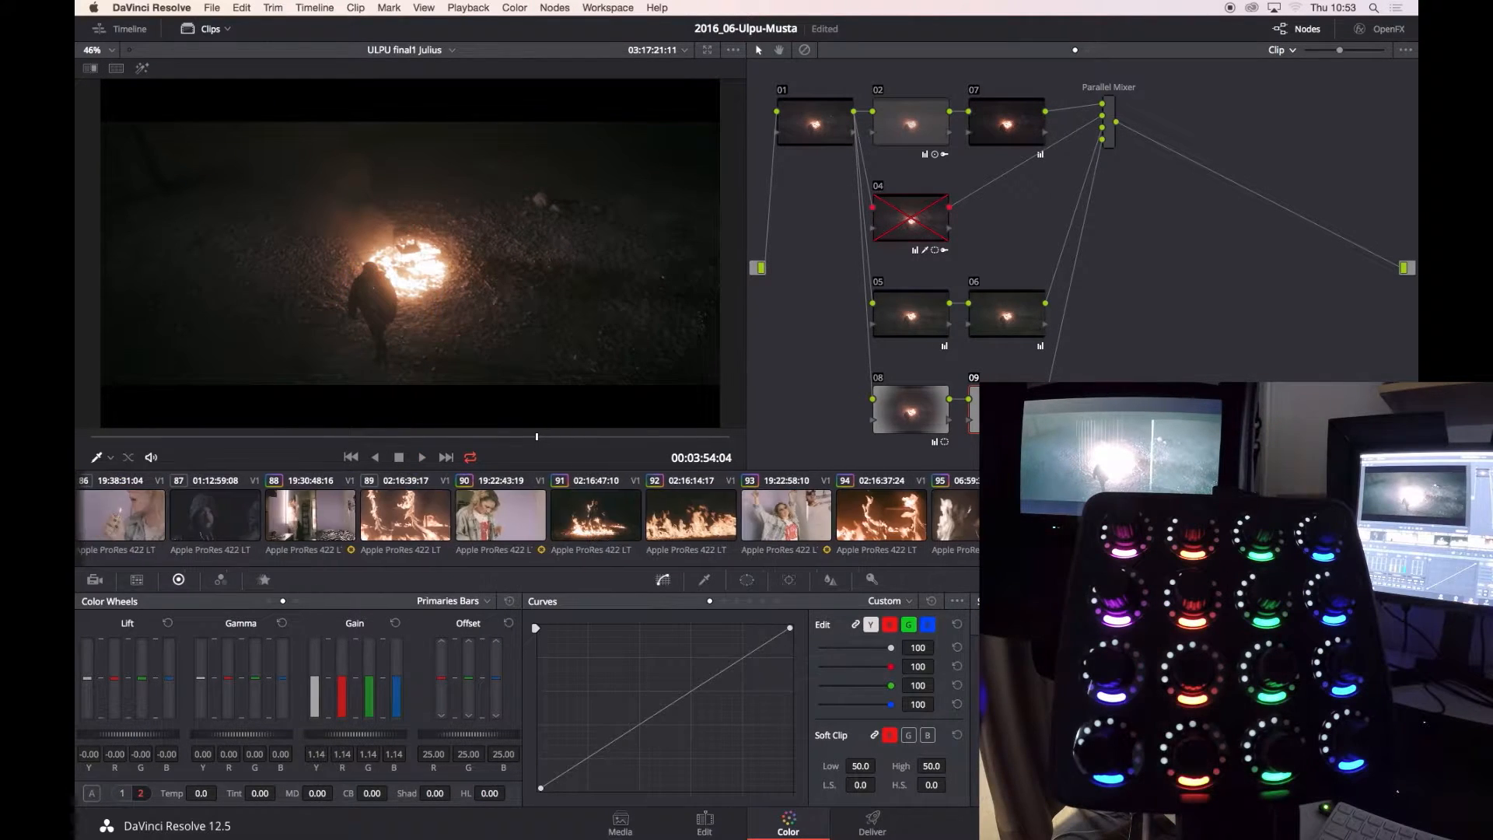
click(976, 515)
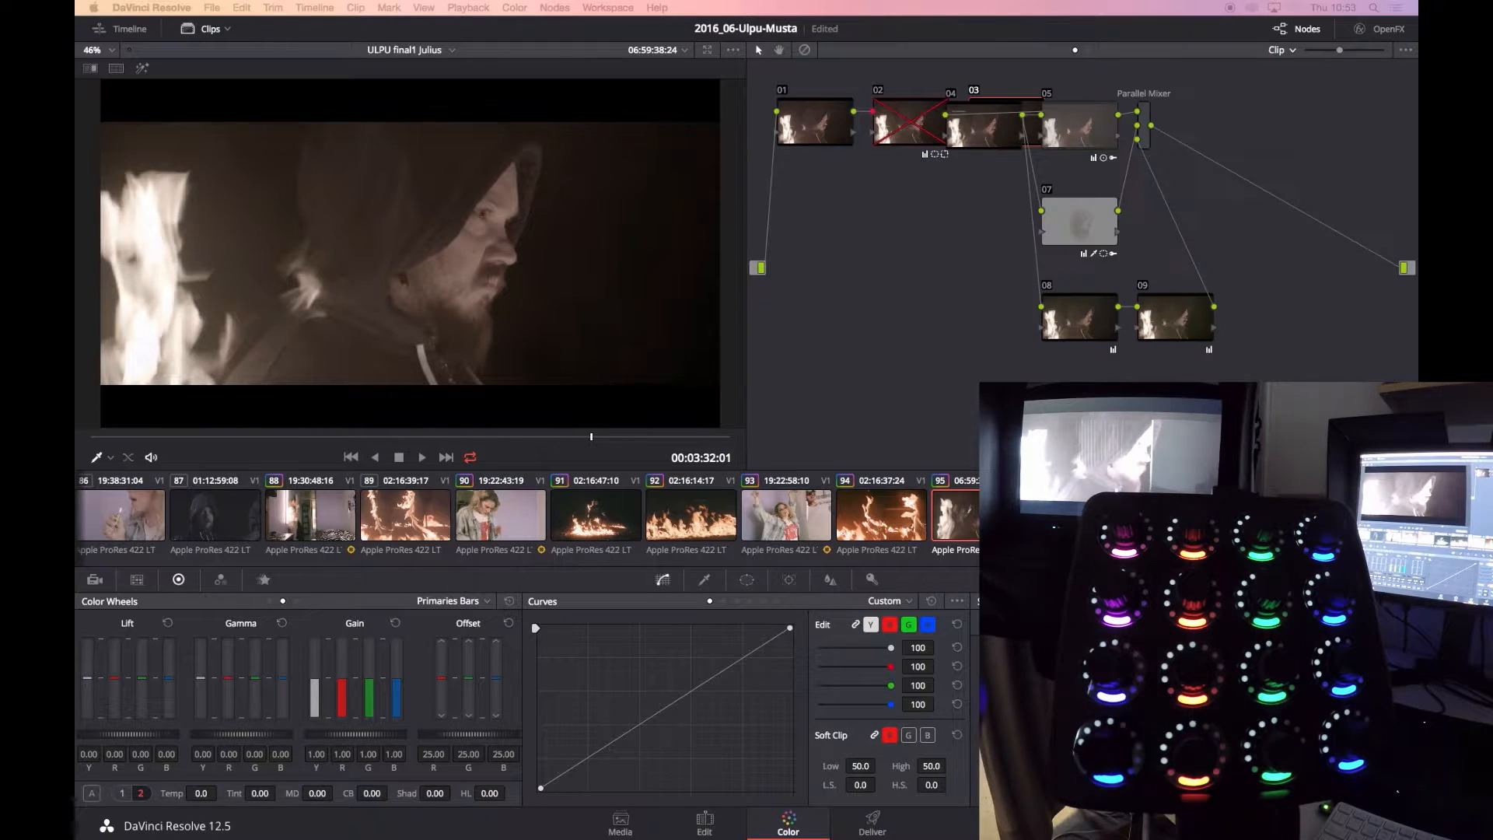
key(BackSpace)
drag(1201, 330, 1255, 340)
Wipe clip 95 against the fire reference still, trying horizontal and vertical splits and repositioning the split line.
key(super+w)
key(alt+w)
drag(513, 147, 514, 149)
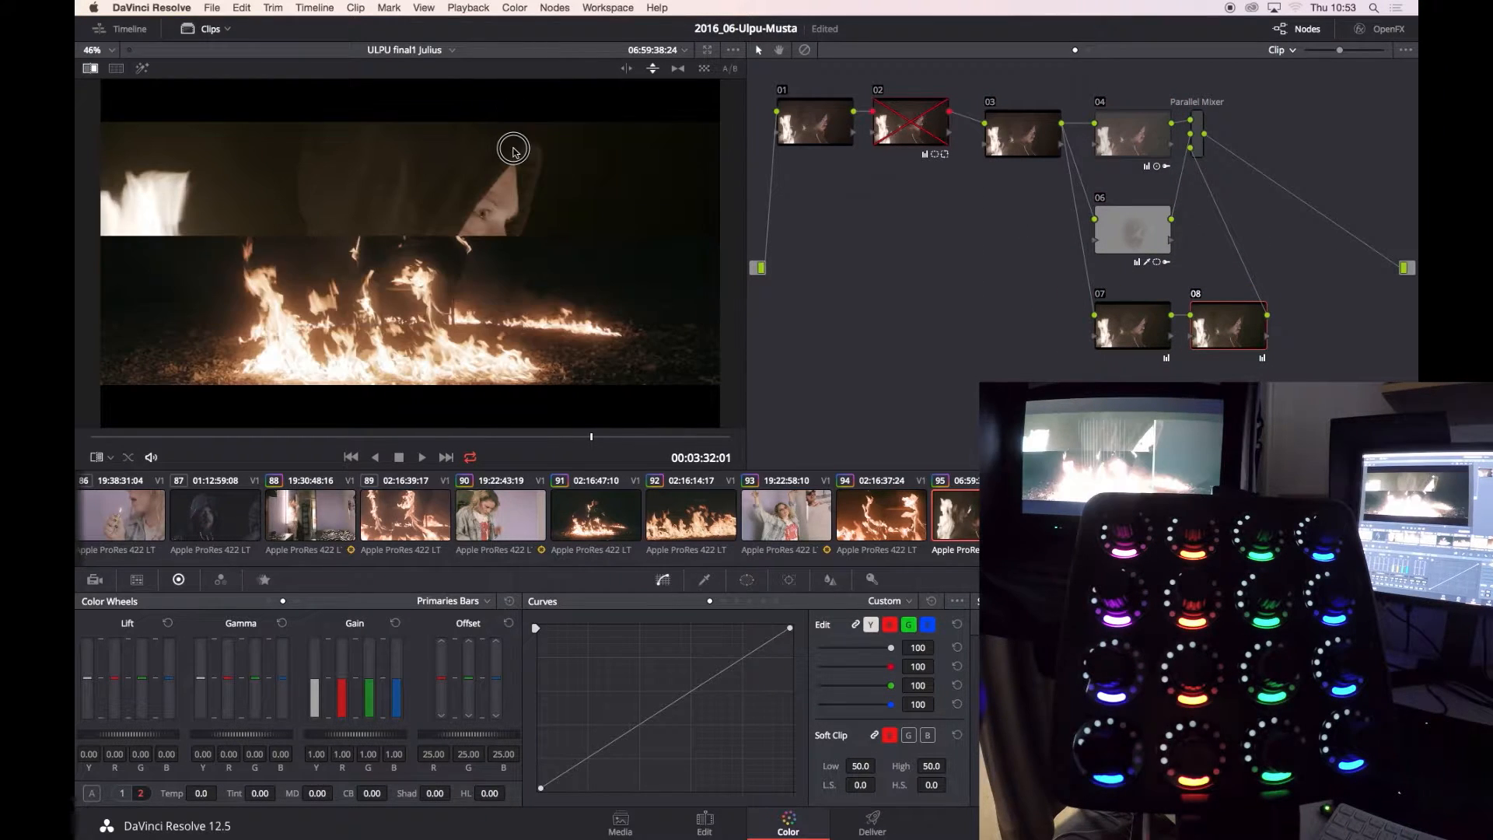
key(alt+w)
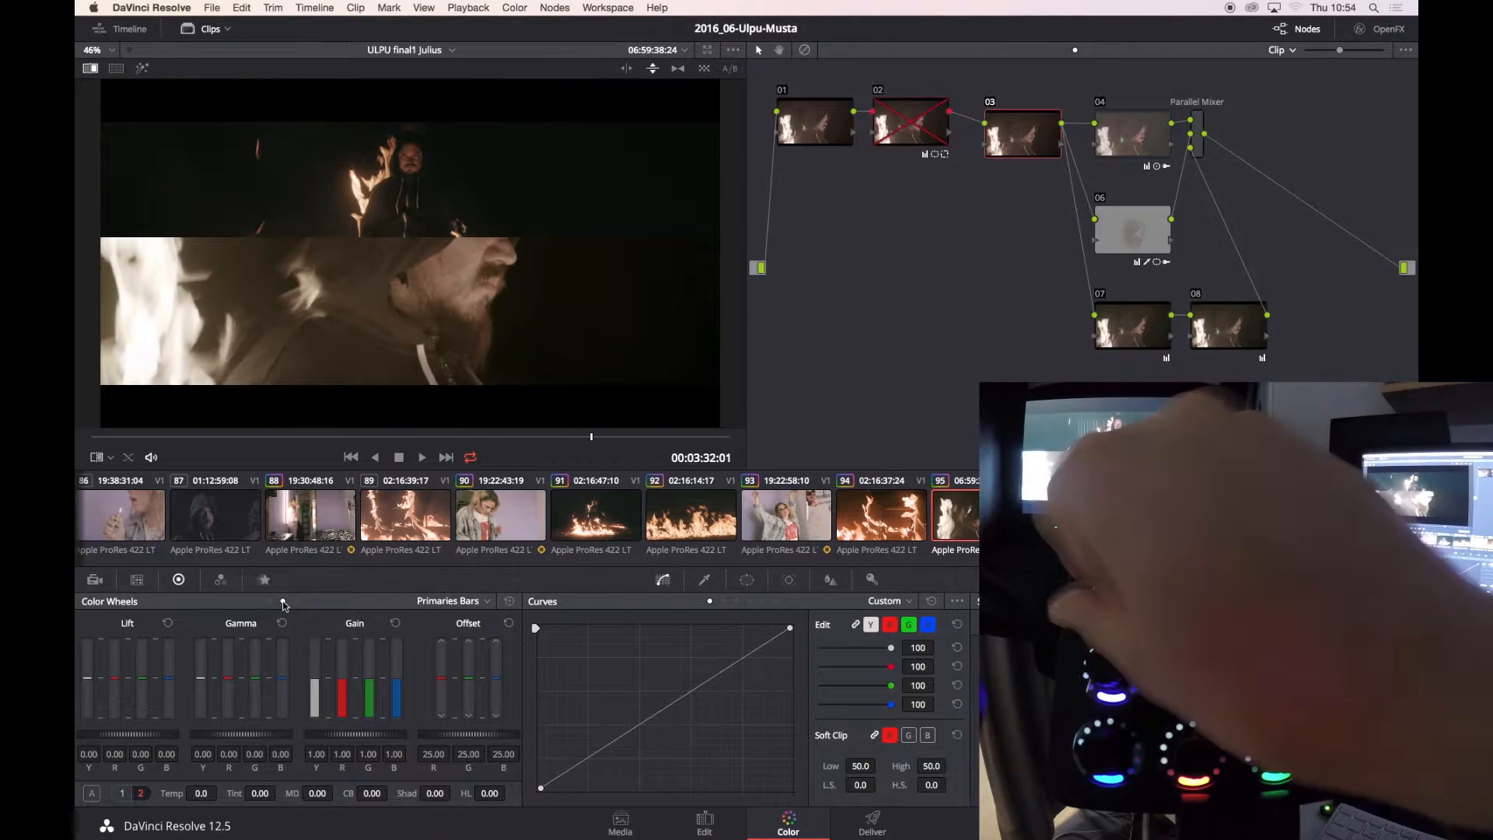
key(alt+super+w)
drag(457, 247, 438, 247)
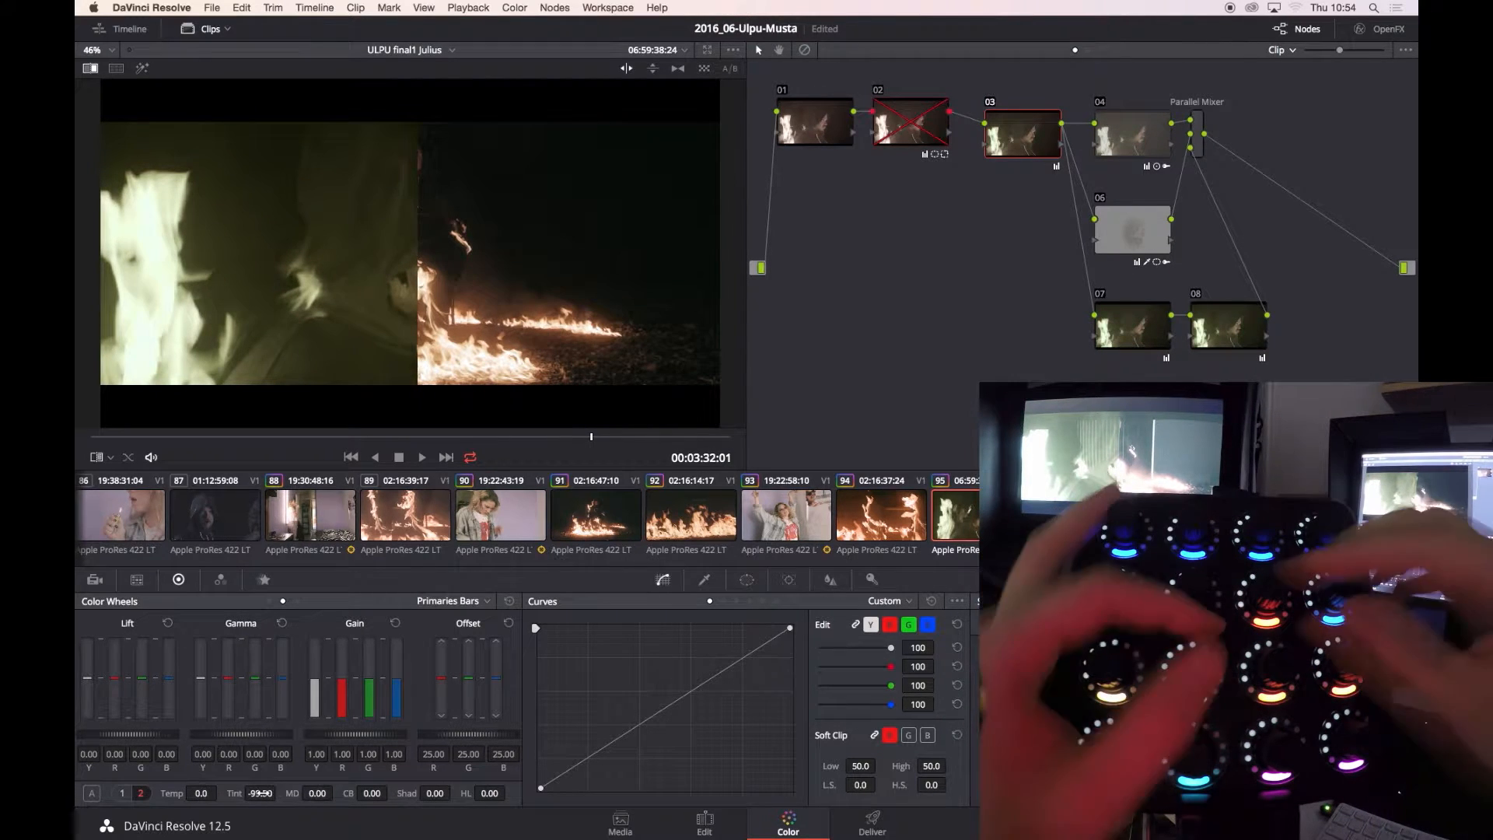
Set node 03's temperature to -2070, tint to -49 and lift to -0.03 in clip 95, comparing it bypassed and against the stills.
drag(161, 793, 166, 793)
key(alt+super+b)
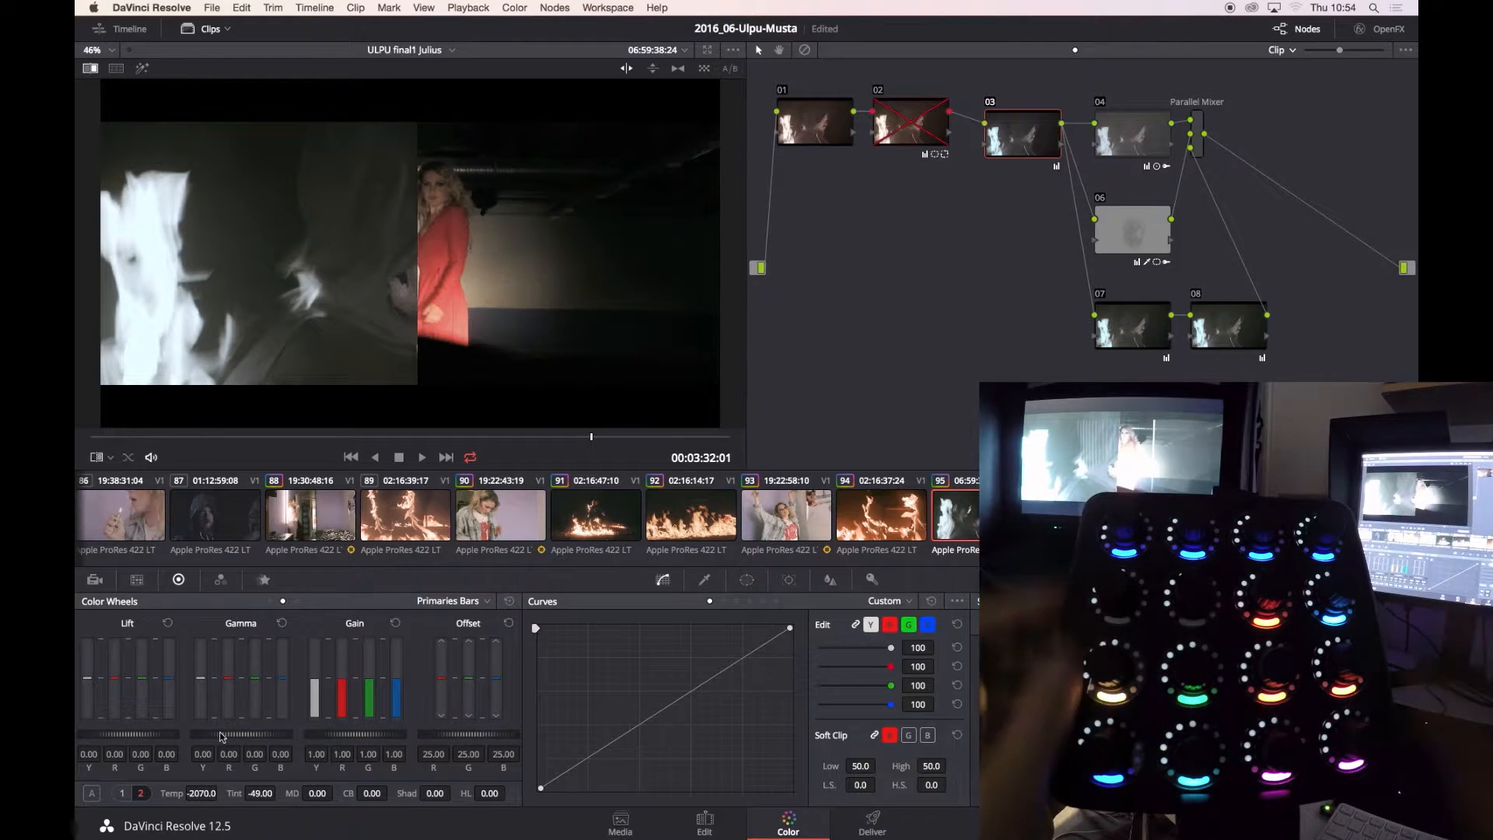
key(alt+super+n)
drag(133, 734, 127, 734)
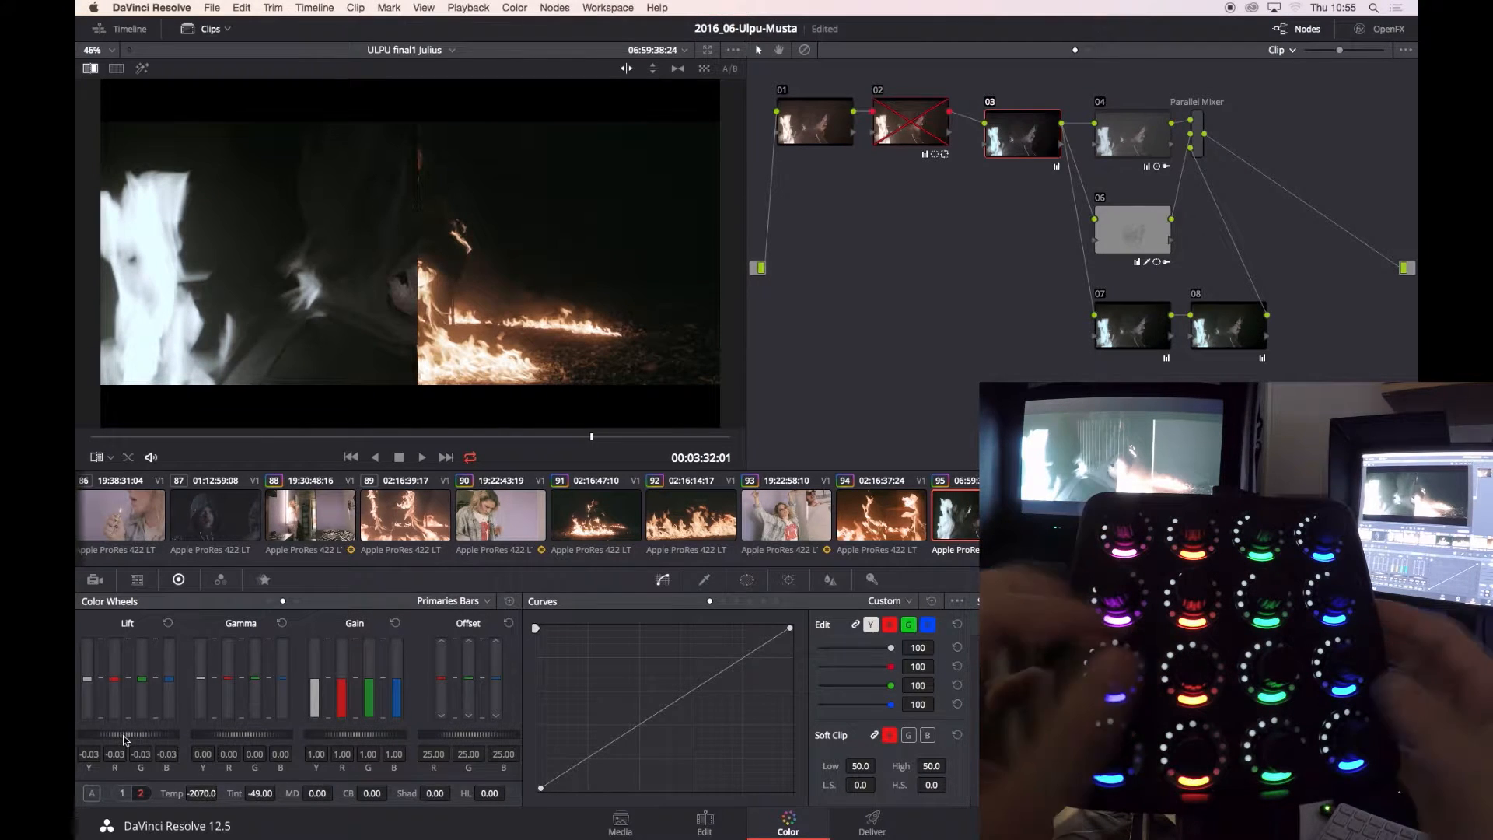
key(super+d)
key(super+d)
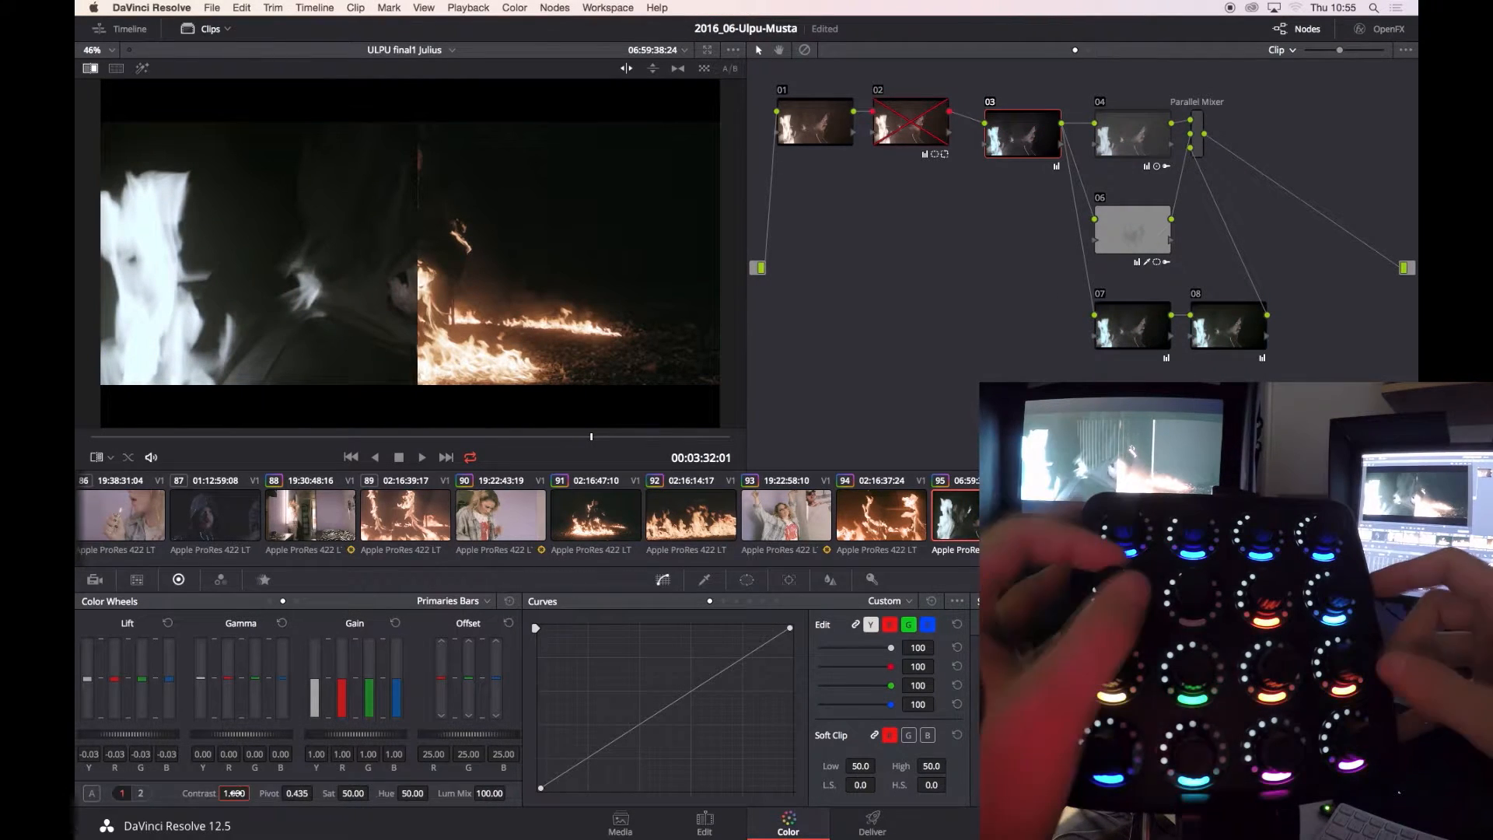
Reduce node 03's key output gain to 0.200 and rearrange the nodes to leave space before it.
click(122, 794)
click(872, 580)
drag(813, 714, 875, 714)
drag(1299, 373, 1003, 98)
drag(1008, 144, 1120, 148)
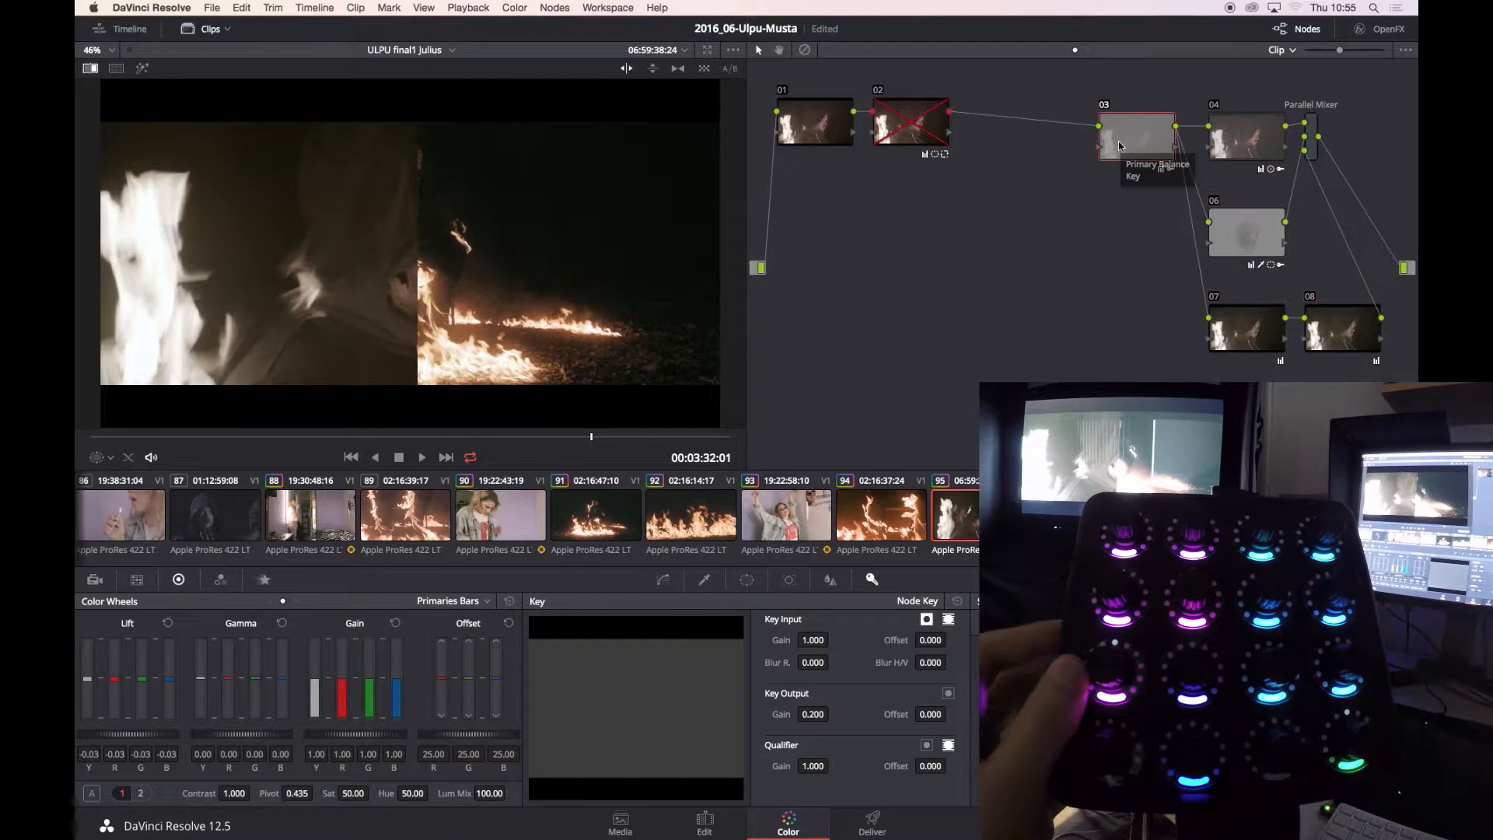
Add serial node 09 before node 03, with lift -0.01, red lift -0.03 and blue offset 25.80.
key(shift+s)
click(662, 580)
drag(124, 735, 118, 736)
drag(168, 680, 140, 677)
mouse_move(296, 335)
mouse_down()
mouse_move(90, 337)
mouse_move(316, 330)
mouse_up()
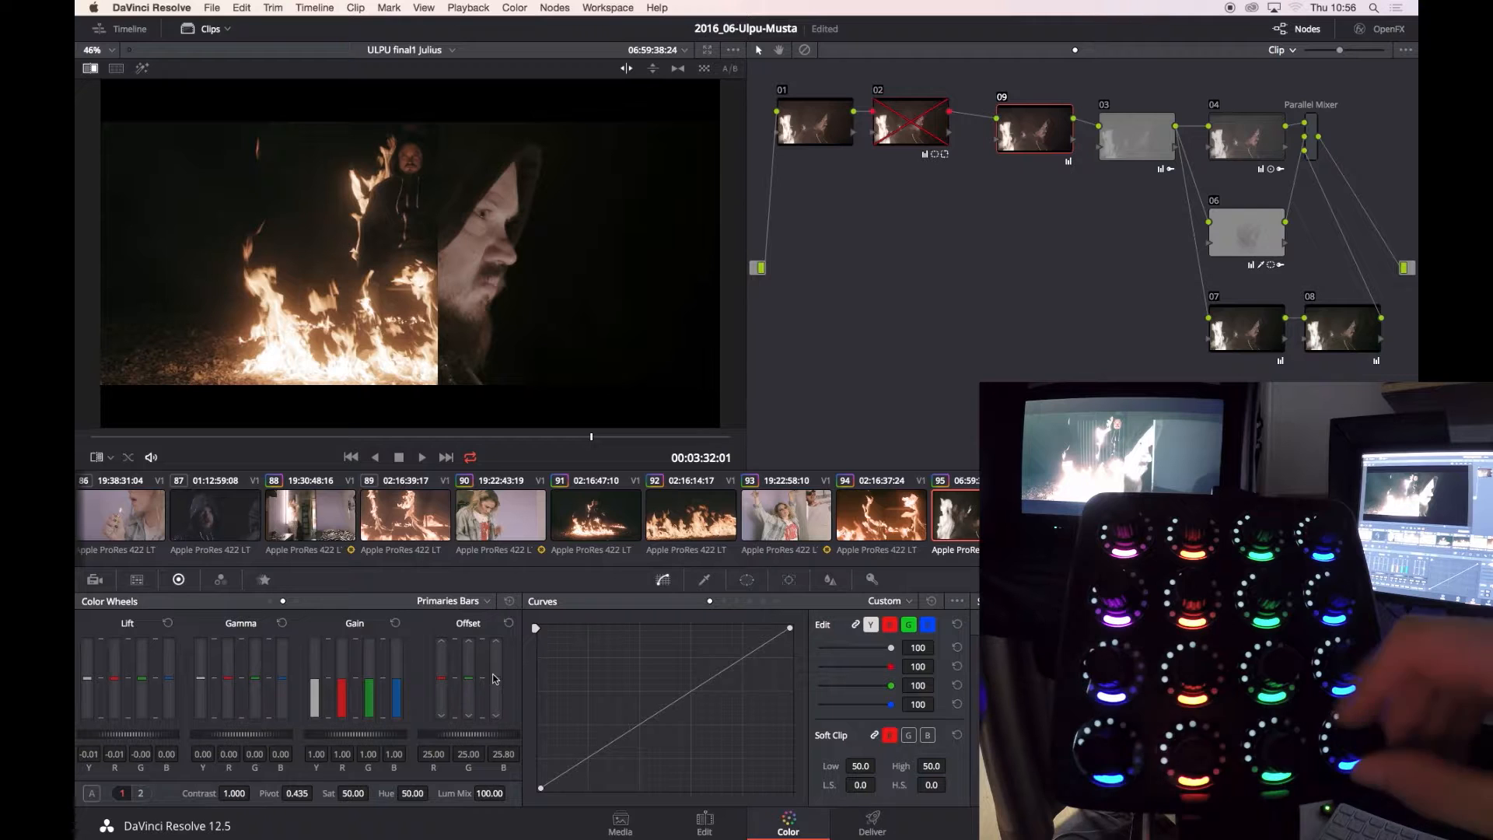
drag(131, 734, 110, 736)
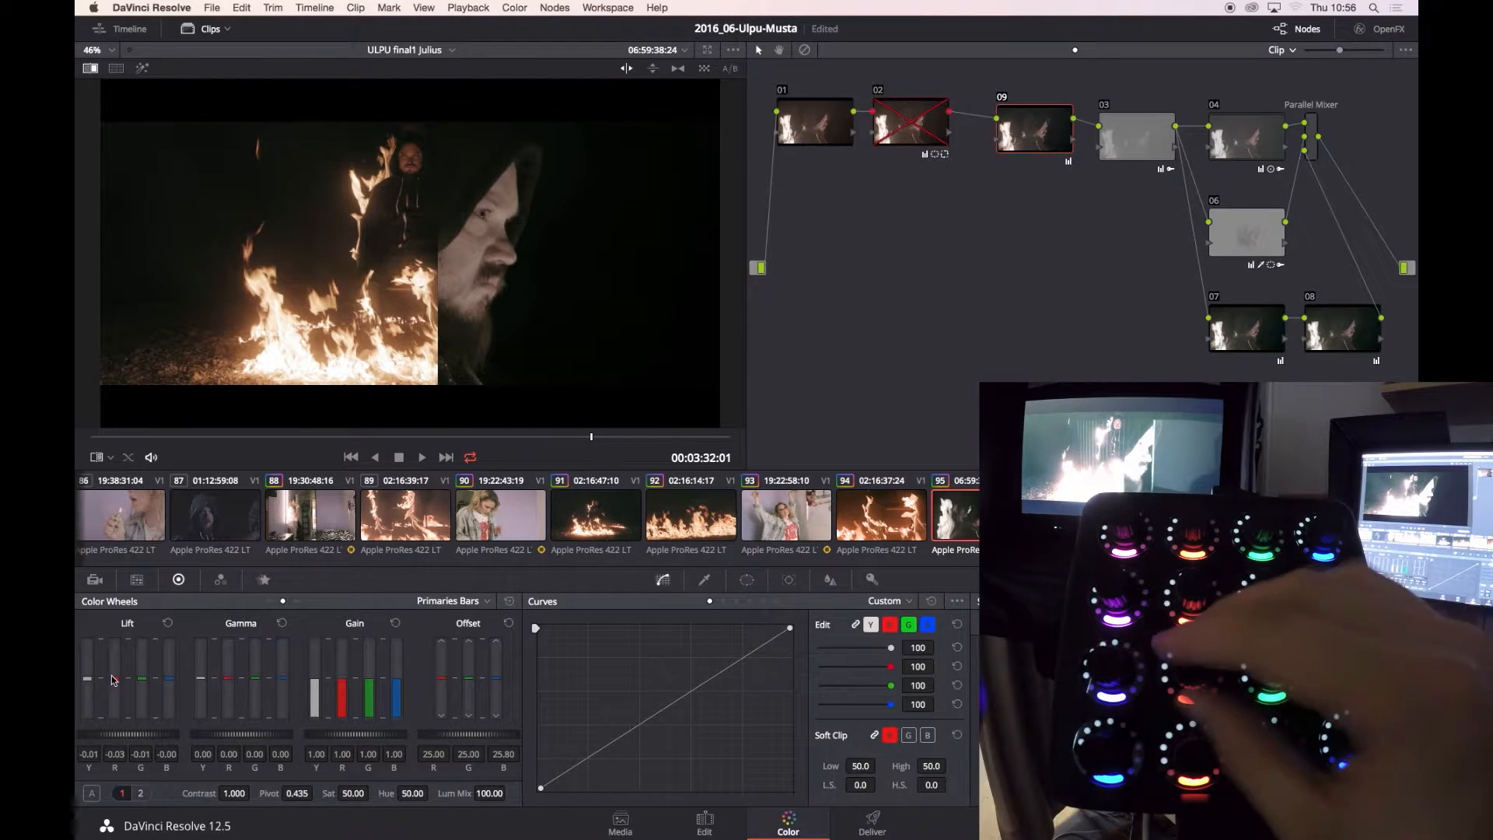
Adjust node 09's color boost and change the reference wipe to a horizontal split across the face.
click(140, 793)
drag(367, 793, 373, 793)
drag(438, 342, 529, 261)
key(alt+w)
key(alt+super+w)
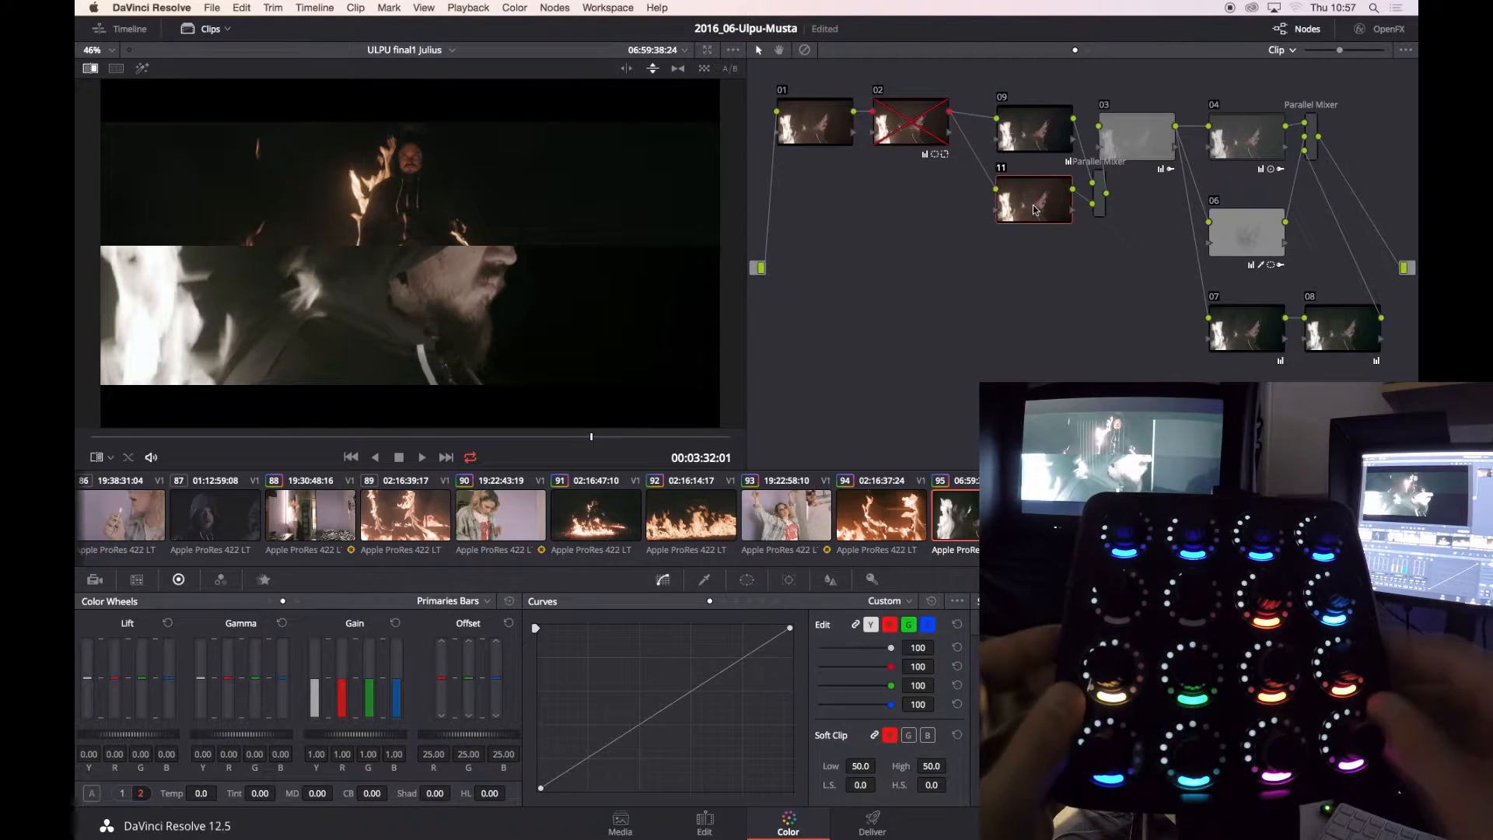
Add parallel node 11 and qualify the flames and skin with luminance low about 57, low softness 4.2, saturation high 3.7, high softness 1.3.
click(704, 579)
key(shift+h)
drag(577, 780, 622, 780)
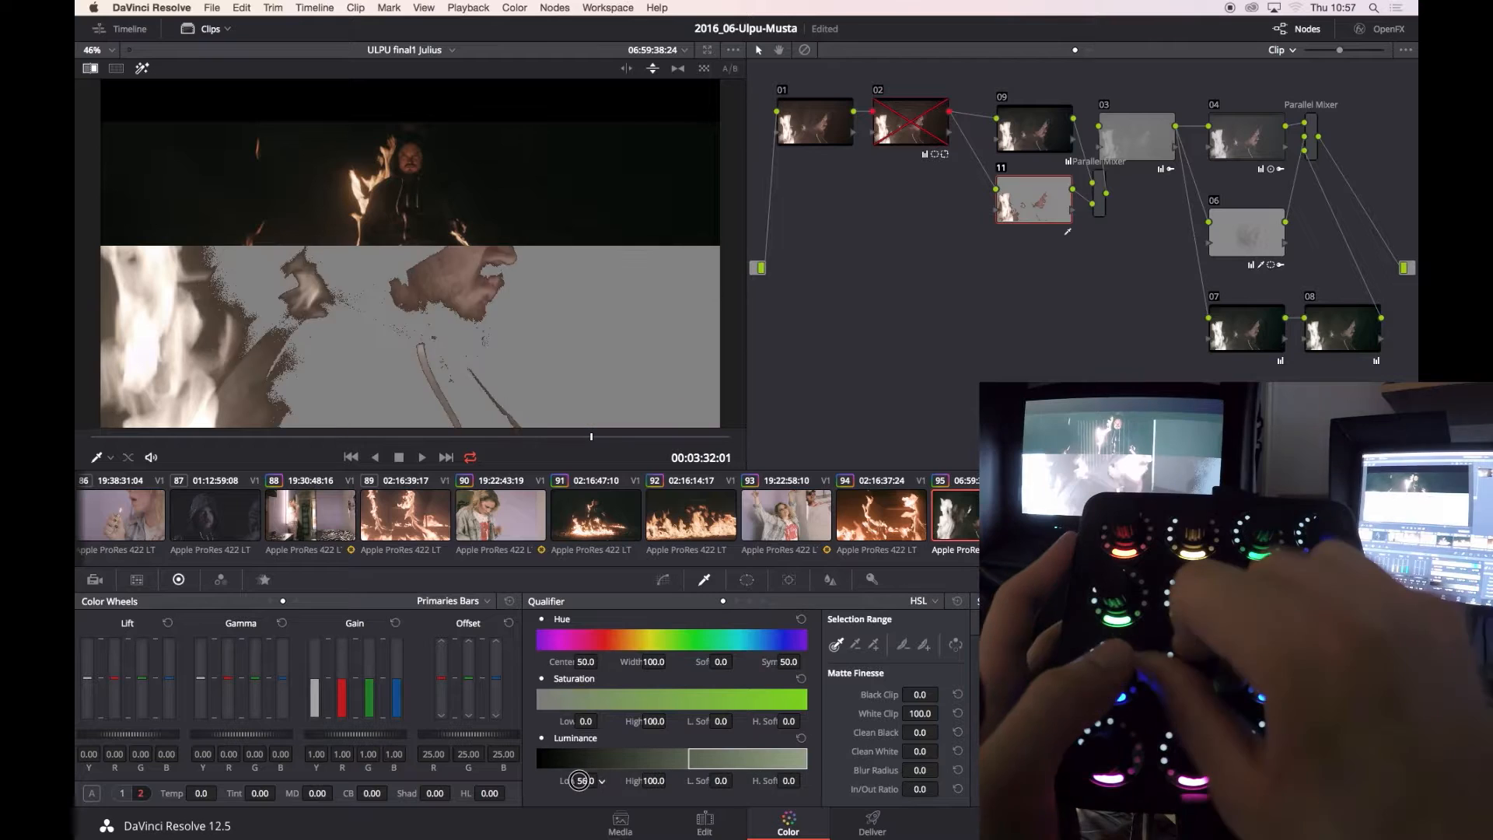
drag(721, 780, 724, 780)
drag(574, 721, 634, 721)
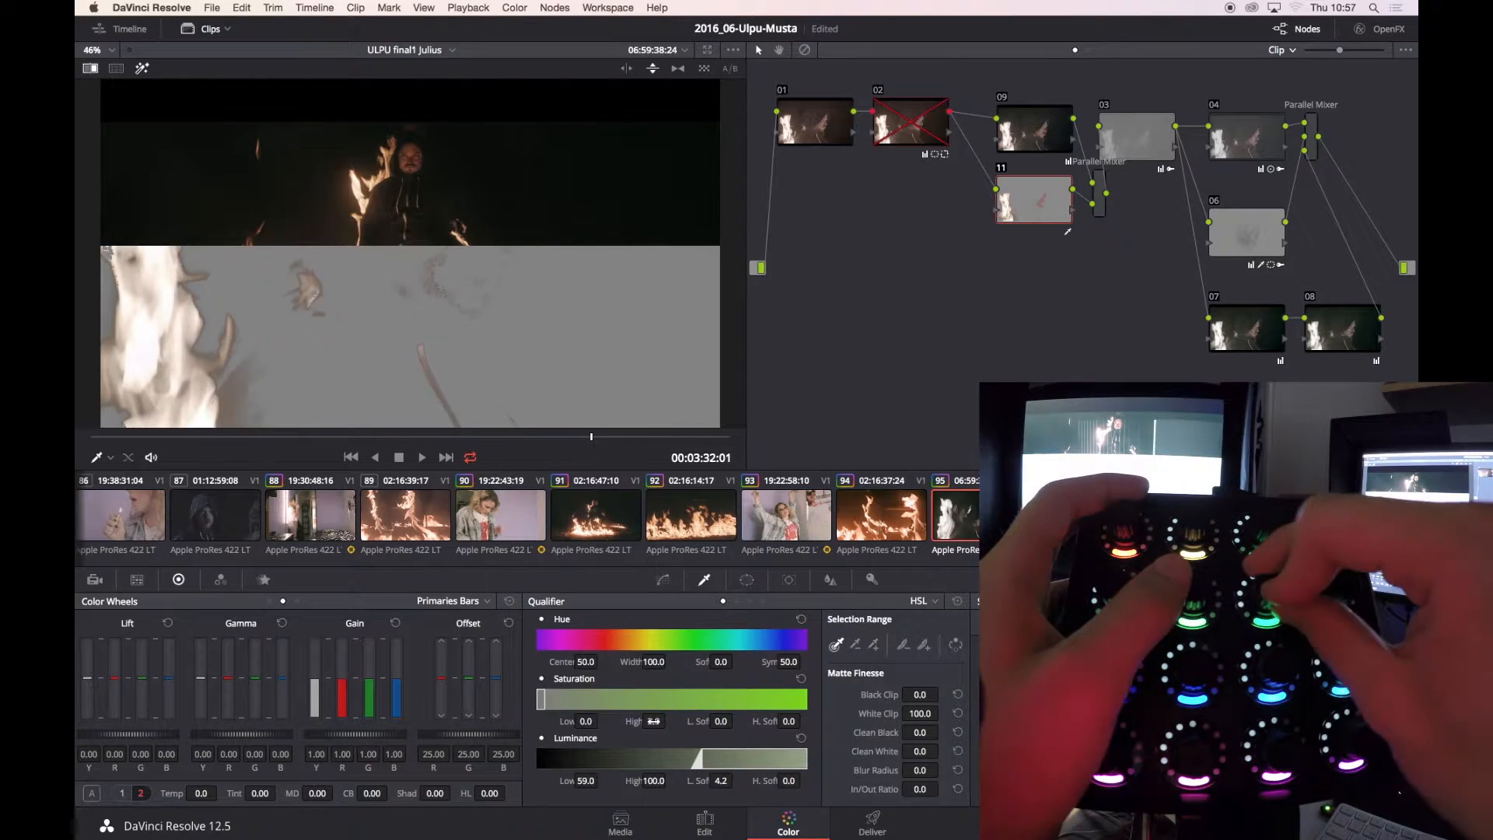
drag(788, 721, 791, 721)
drag(653, 721, 654, 721)
drag(585, 780, 576, 781)
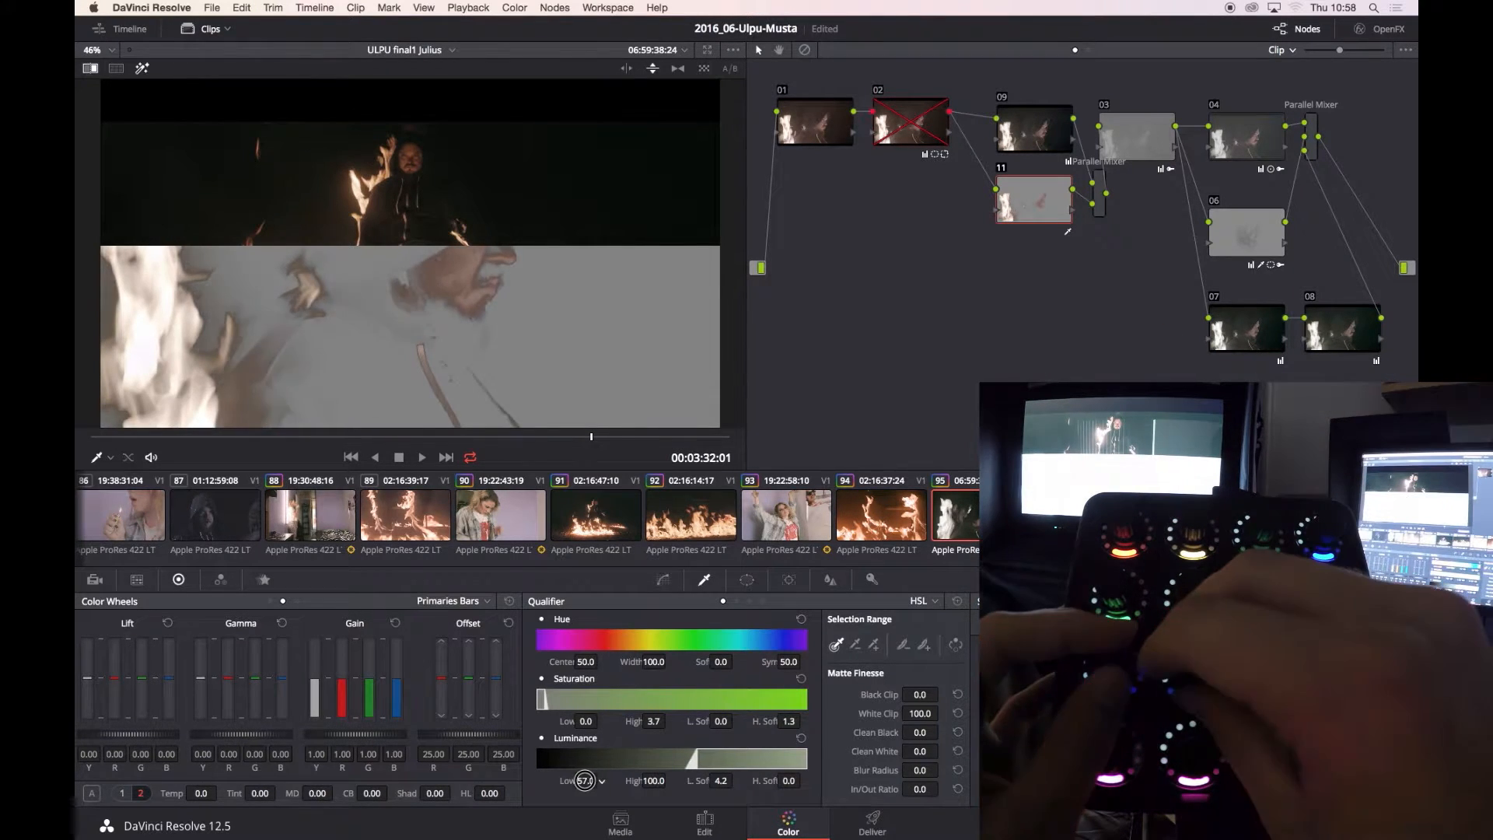
key(shift+h)
Warm node 11 with red offset 30.20, green offset 25.80 and gains of red 1.08, green 0.97, blue 0.86.
click(663, 580)
drag(441, 679, 466, 678)
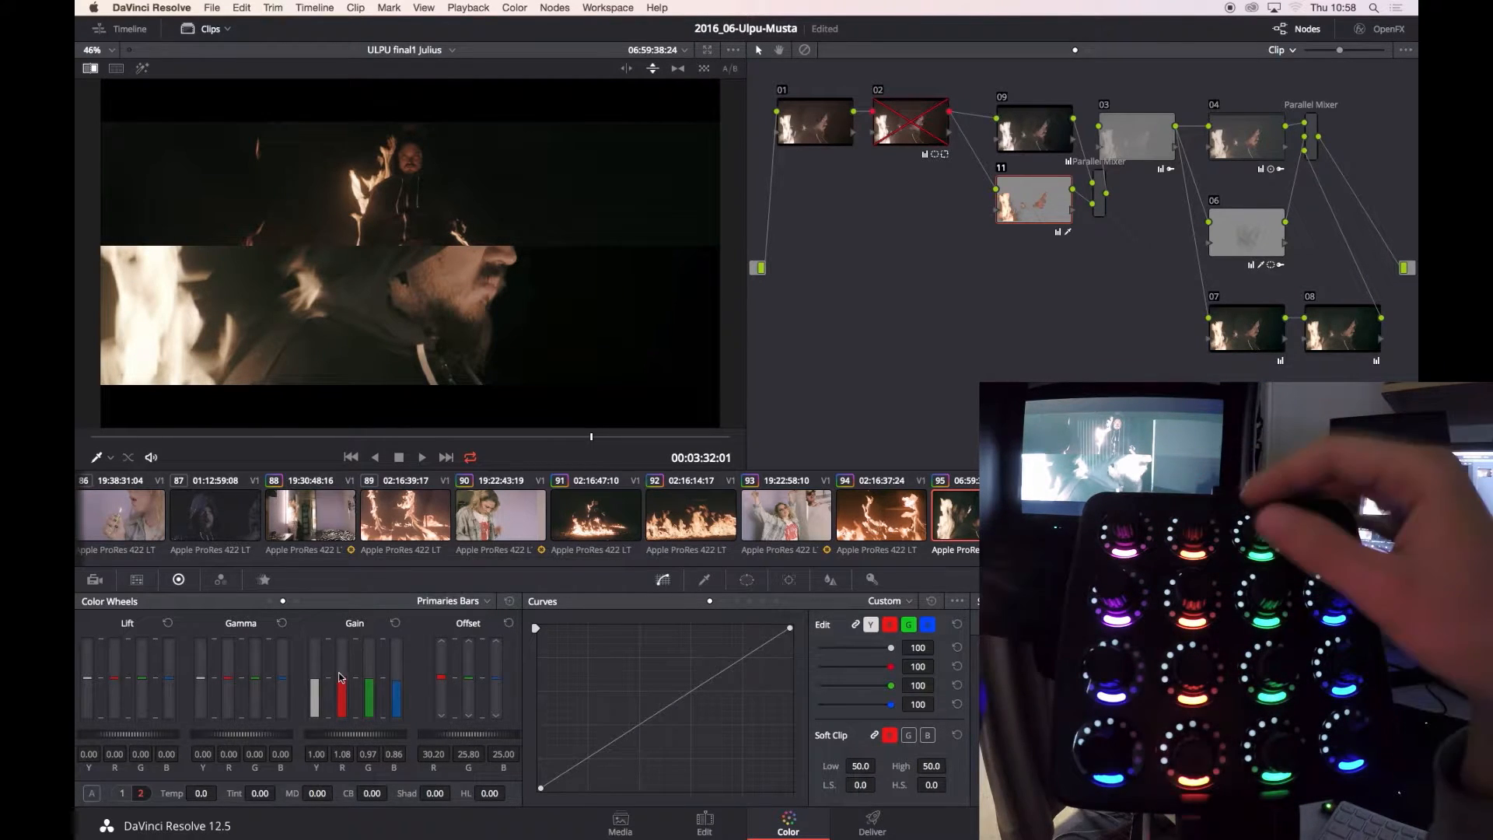
click(704, 579)
click(663, 579)
key(super+d)
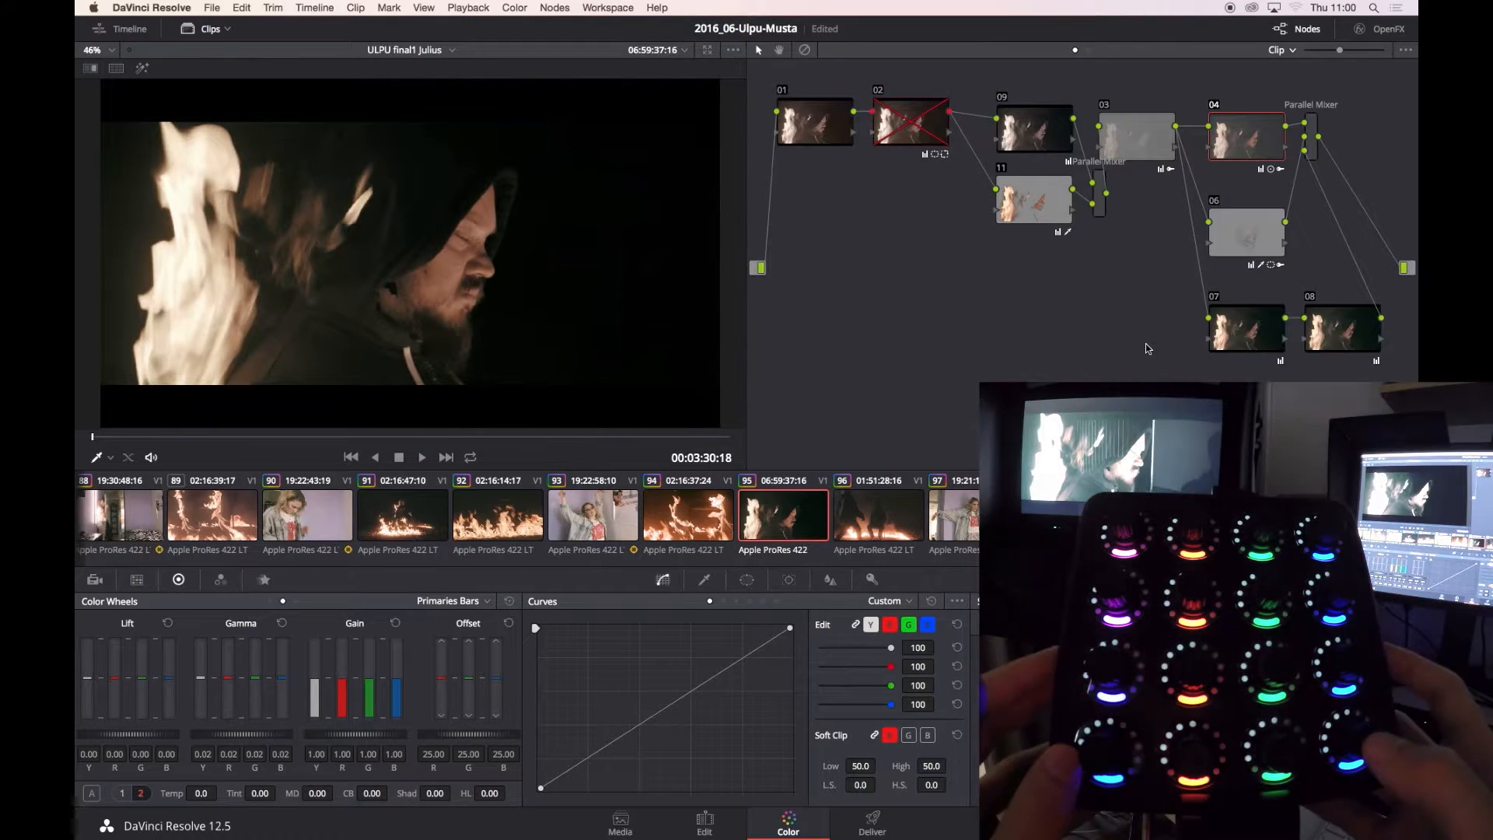
Compare node 07 of clip 94 on and off, and set its color boost to -13.00.
key(Up)
key(super+d)
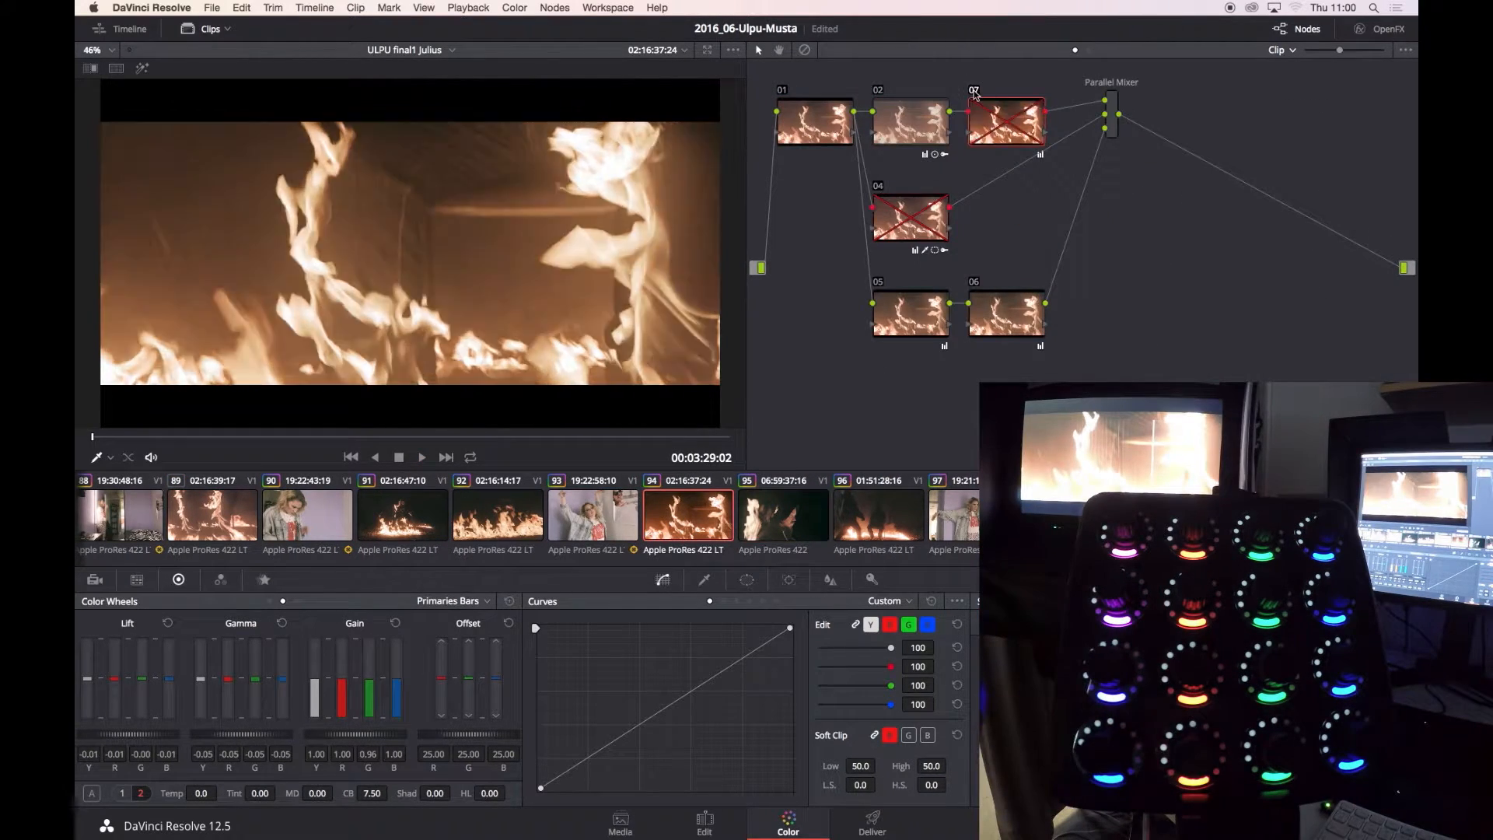
key(super+d)
drag(364, 793, 359, 793)
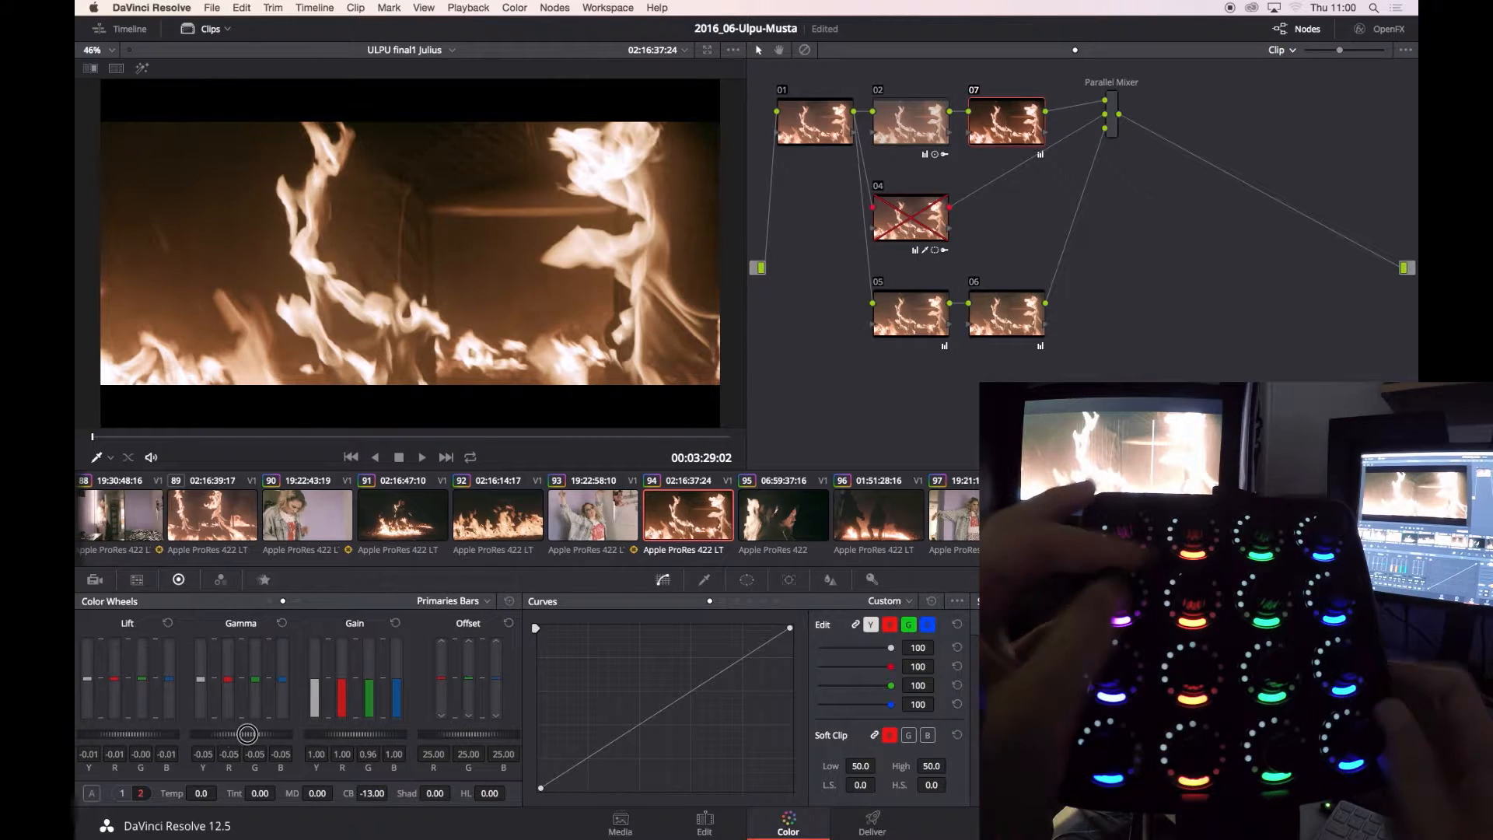
Add serial node 08 with a gradient window and a luminance qualifier, set its gamma to -0.02, and check the result in playback.
click(746, 579)
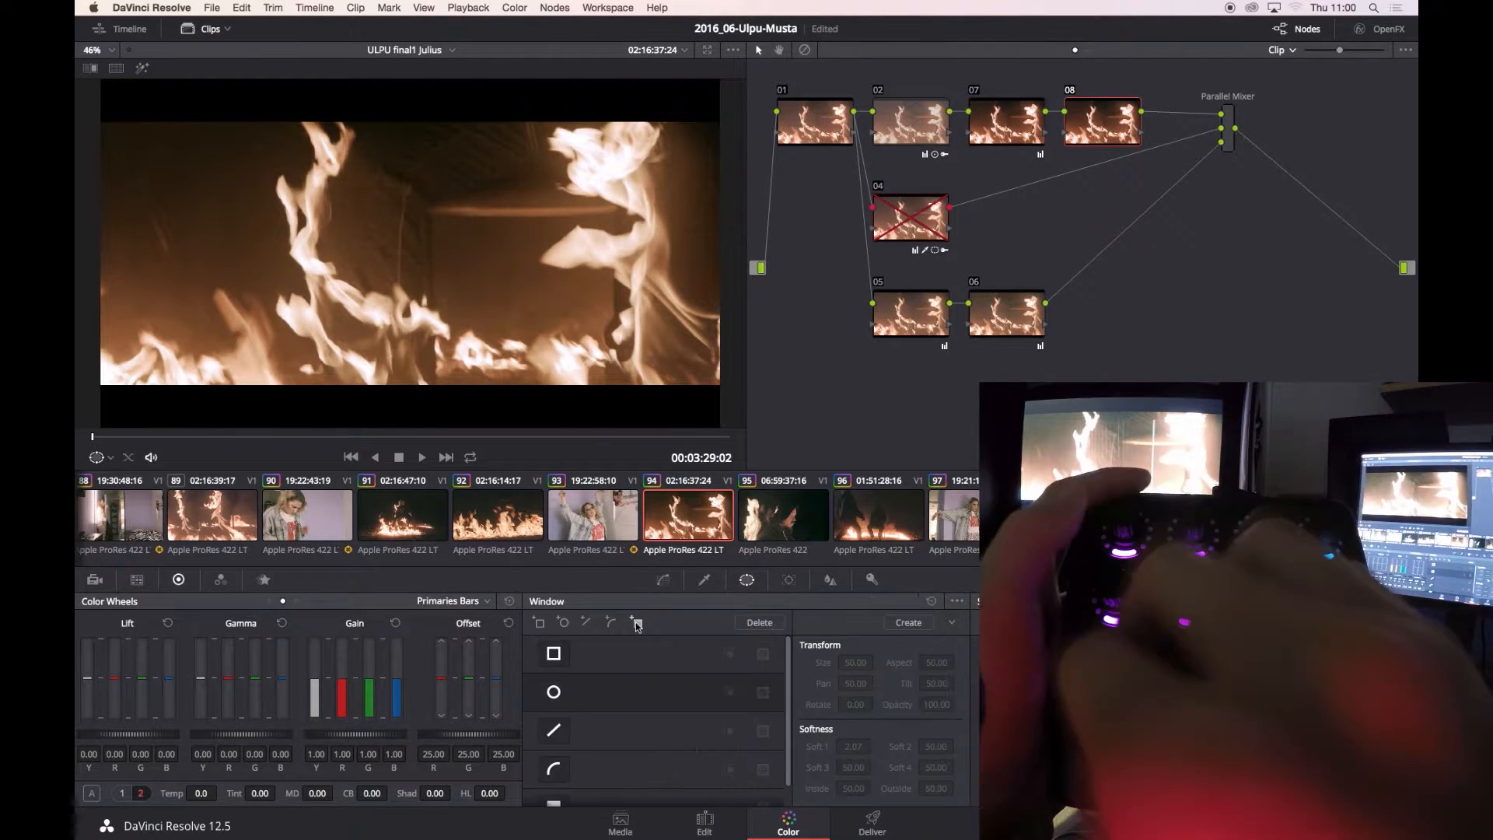
click(637, 622)
click(704, 579)
key(shift+h)
mouse_move(656, 780)
mouse_down()
mouse_move(407, 780)
mouse_move(627, 781)
mouse_up()
click(663, 579)
key(shift+h)
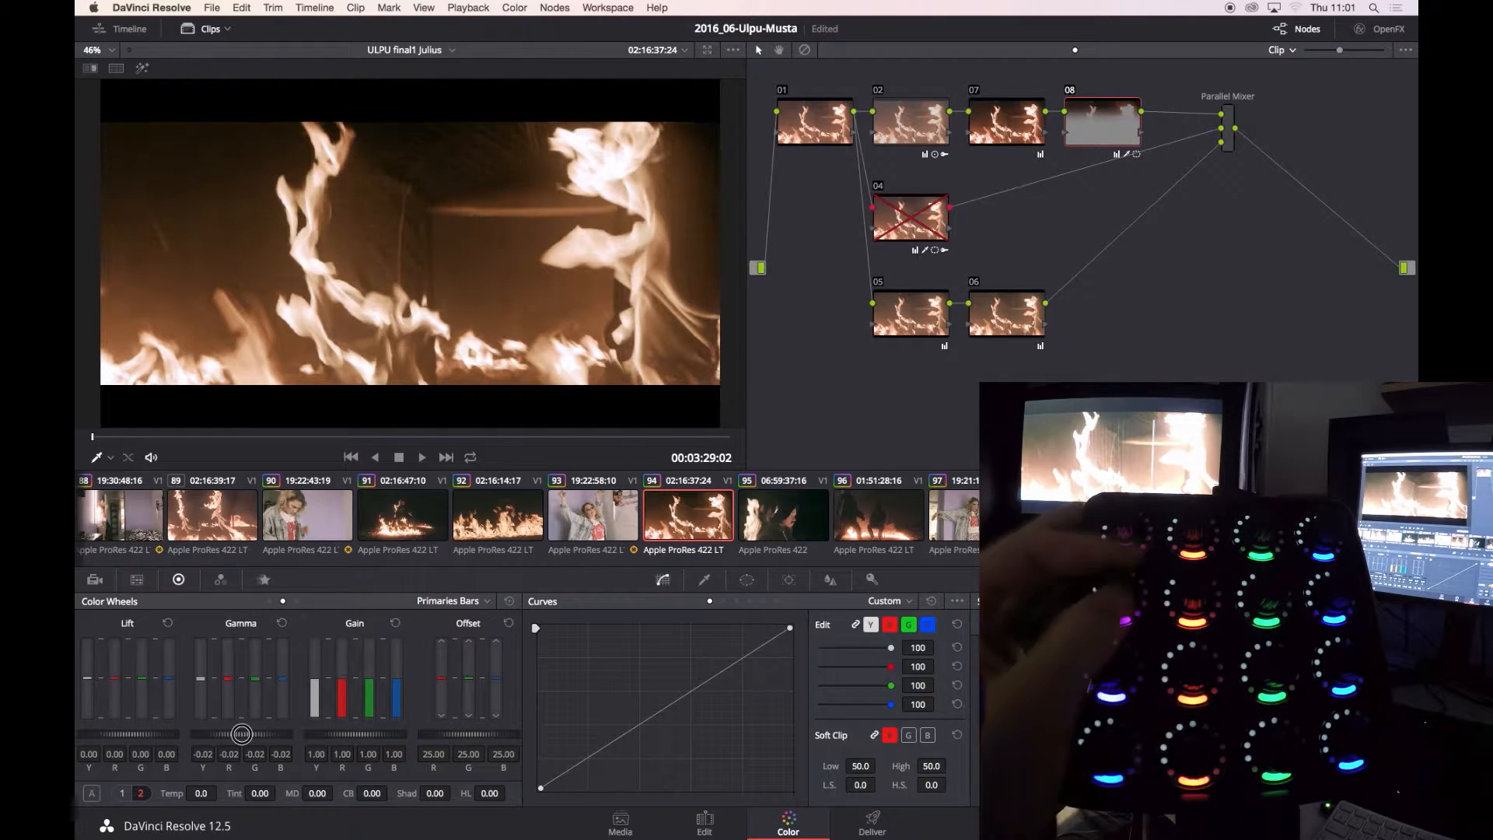
key(super+d)
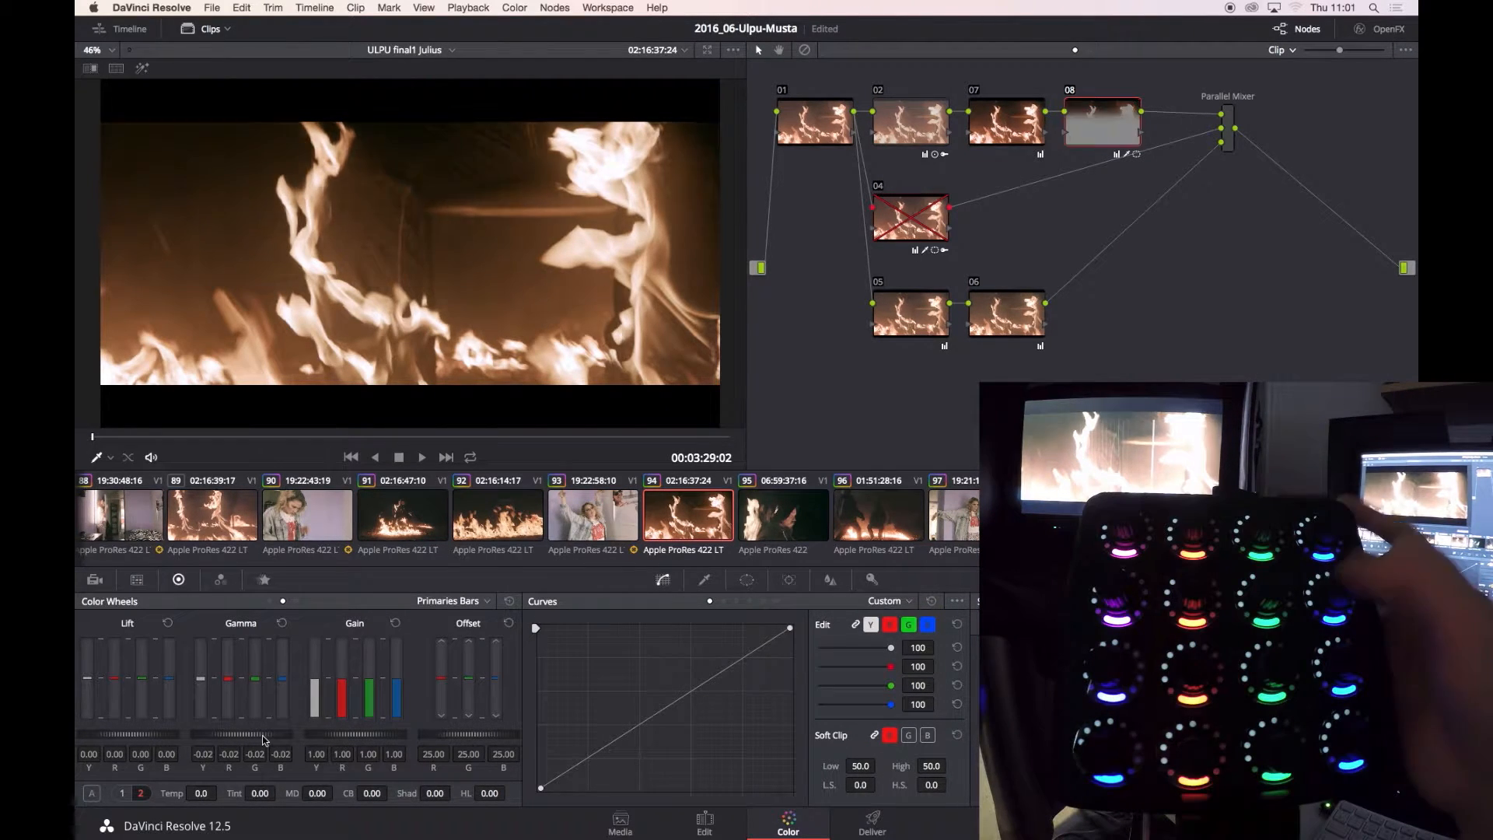
key(space)
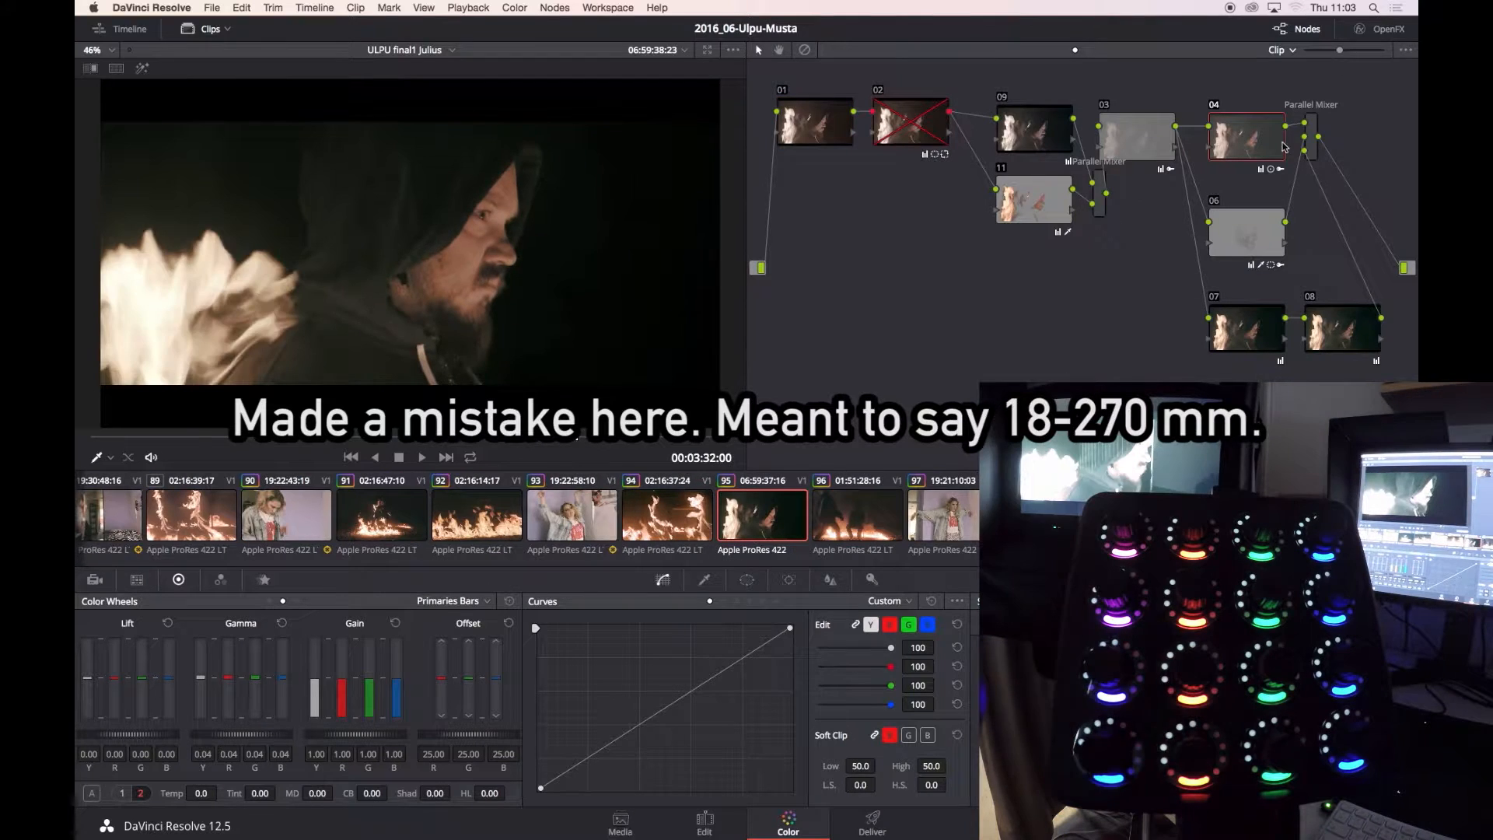
Add serial node 12 after clip 95's parallel mixer with a circular window on the face, size 33.06, aspect 57.28, softness about 13.3.
click(1312, 143)
key(alt+c)
drag(453, 204, 527, 254)
key(shift+h)
drag(853, 747, 865, 747)
drag(870, 663, 944, 662)
drag(854, 748, 860, 749)
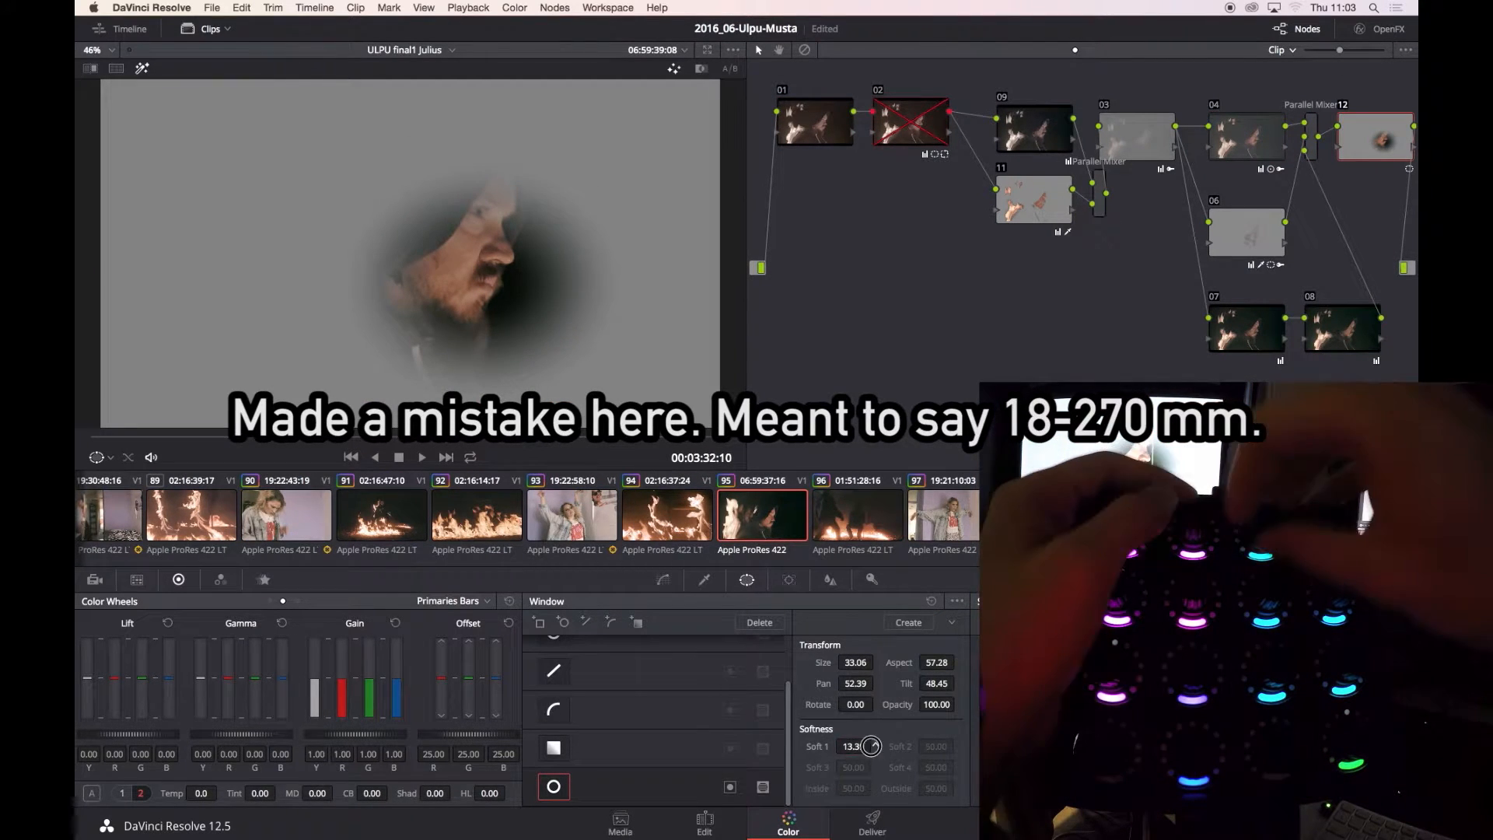
Turn off the highlight view and set node 12's gain to 1.16 to brighten the face.
key(shift+h)
click(704, 579)
click(663, 580)
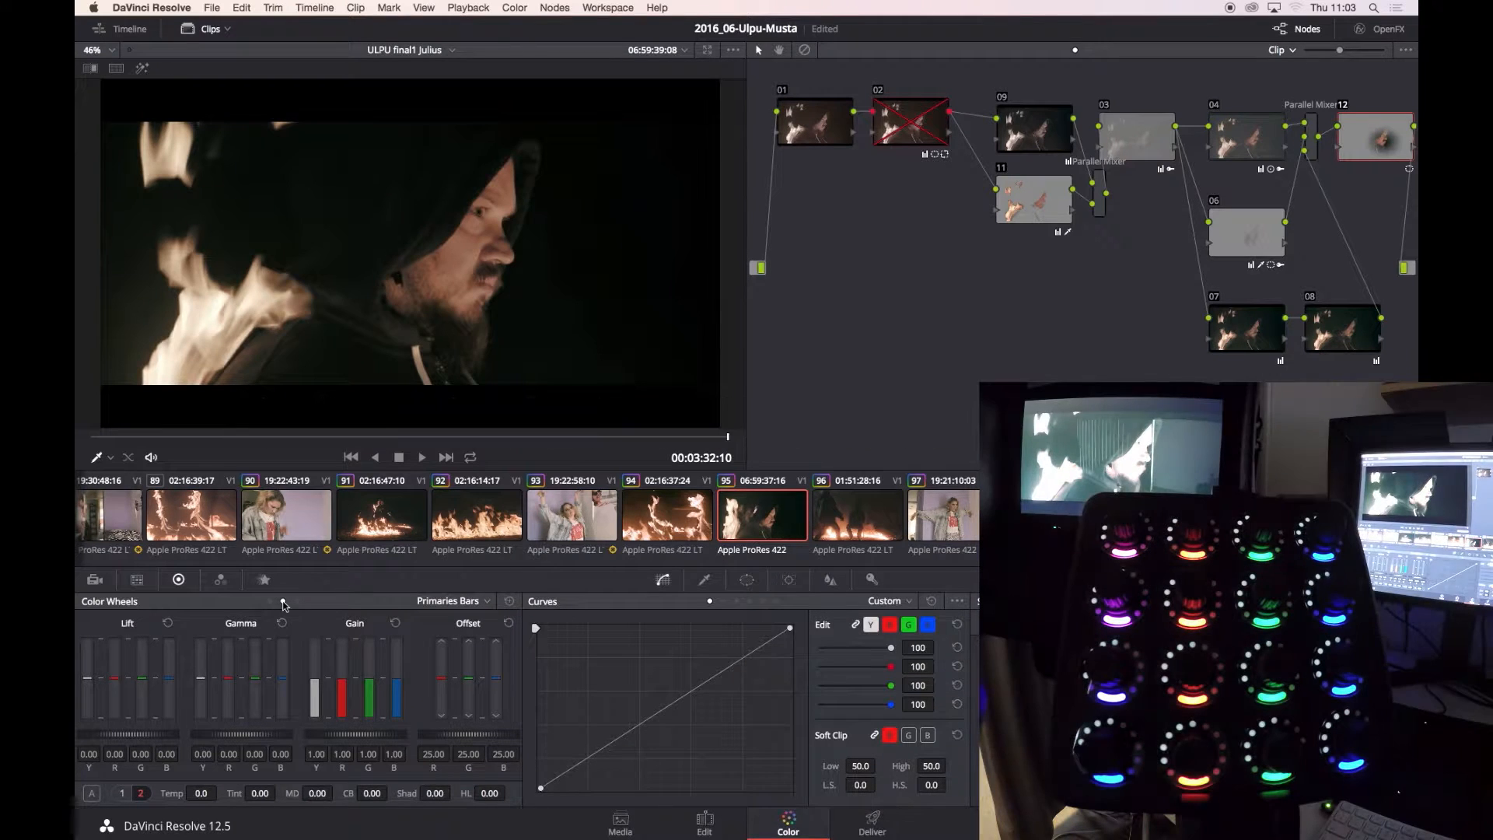
drag(318, 735, 324, 737)
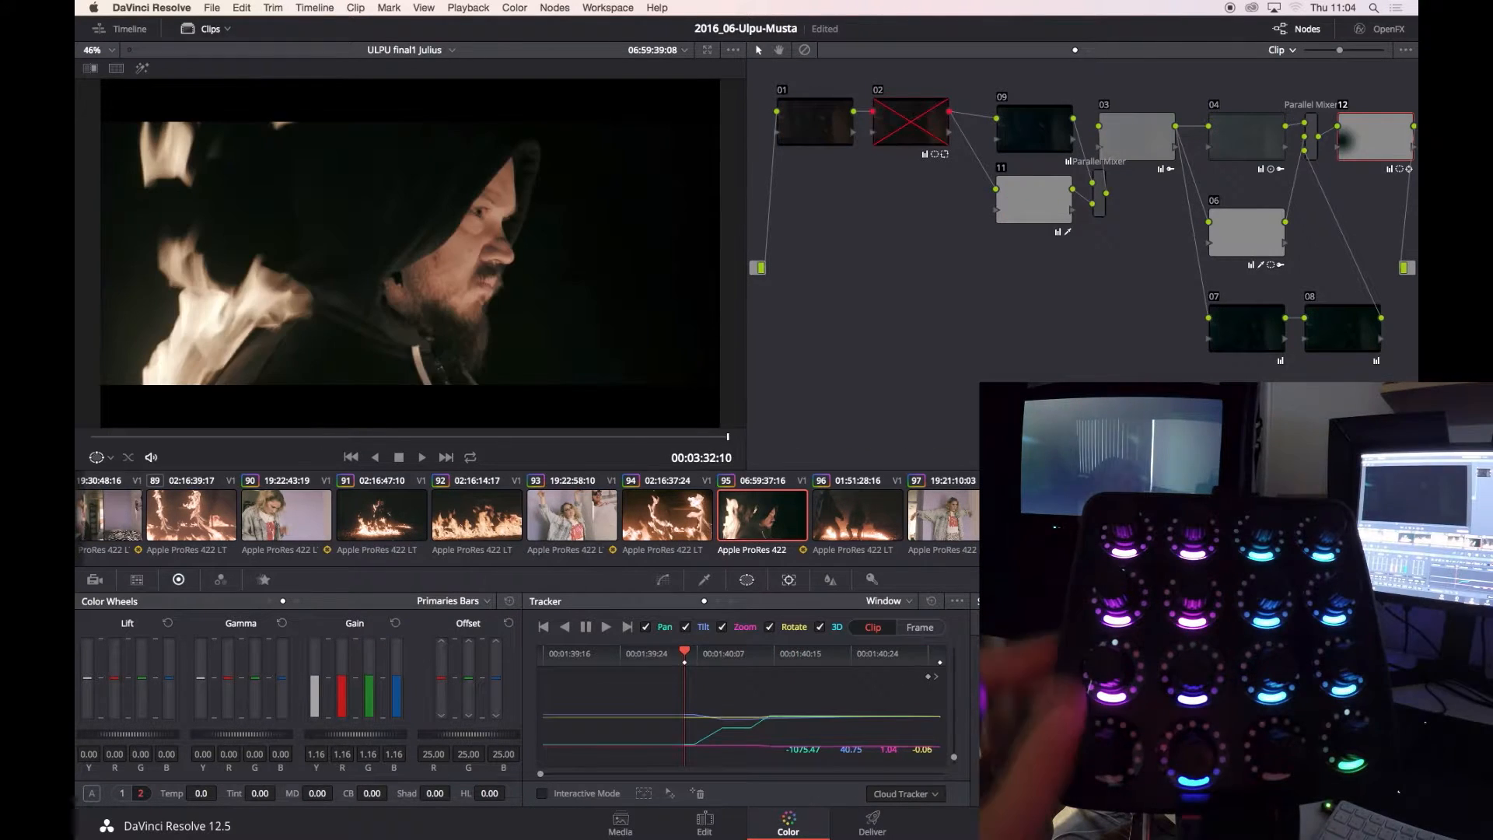
Track node 12's circular window along the face through clip 95 and scrub back to the clip's start.
click(747, 580)
click(789, 580)
drag(727, 437, 300, 441)
drag(524, 433, 78, 506)
click(662, 579)
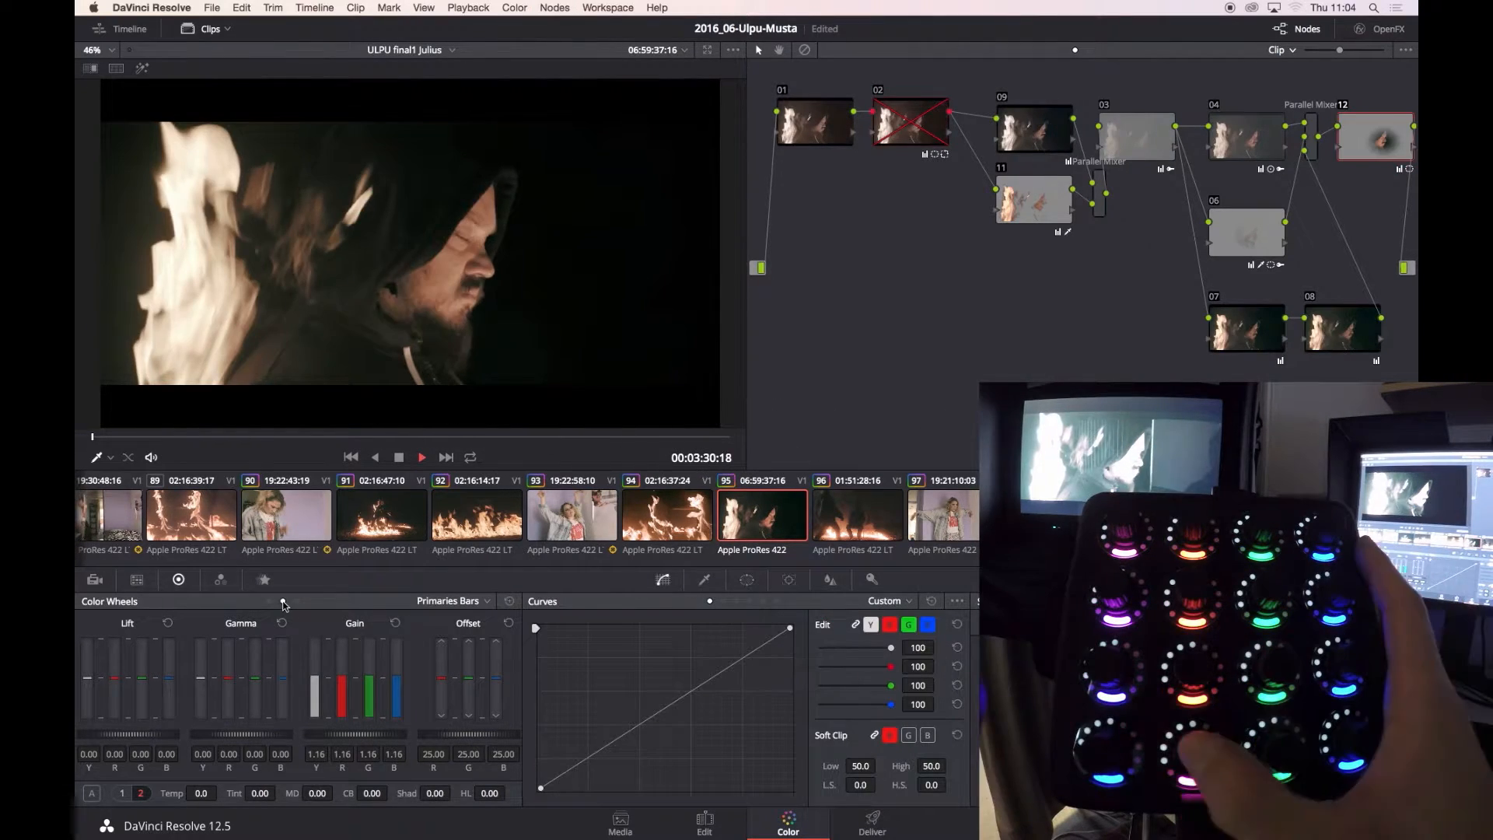
Play clip 95 in a loop to check the tracked window, and save the project.
key(super+slash)
key(space)
key(super+s)
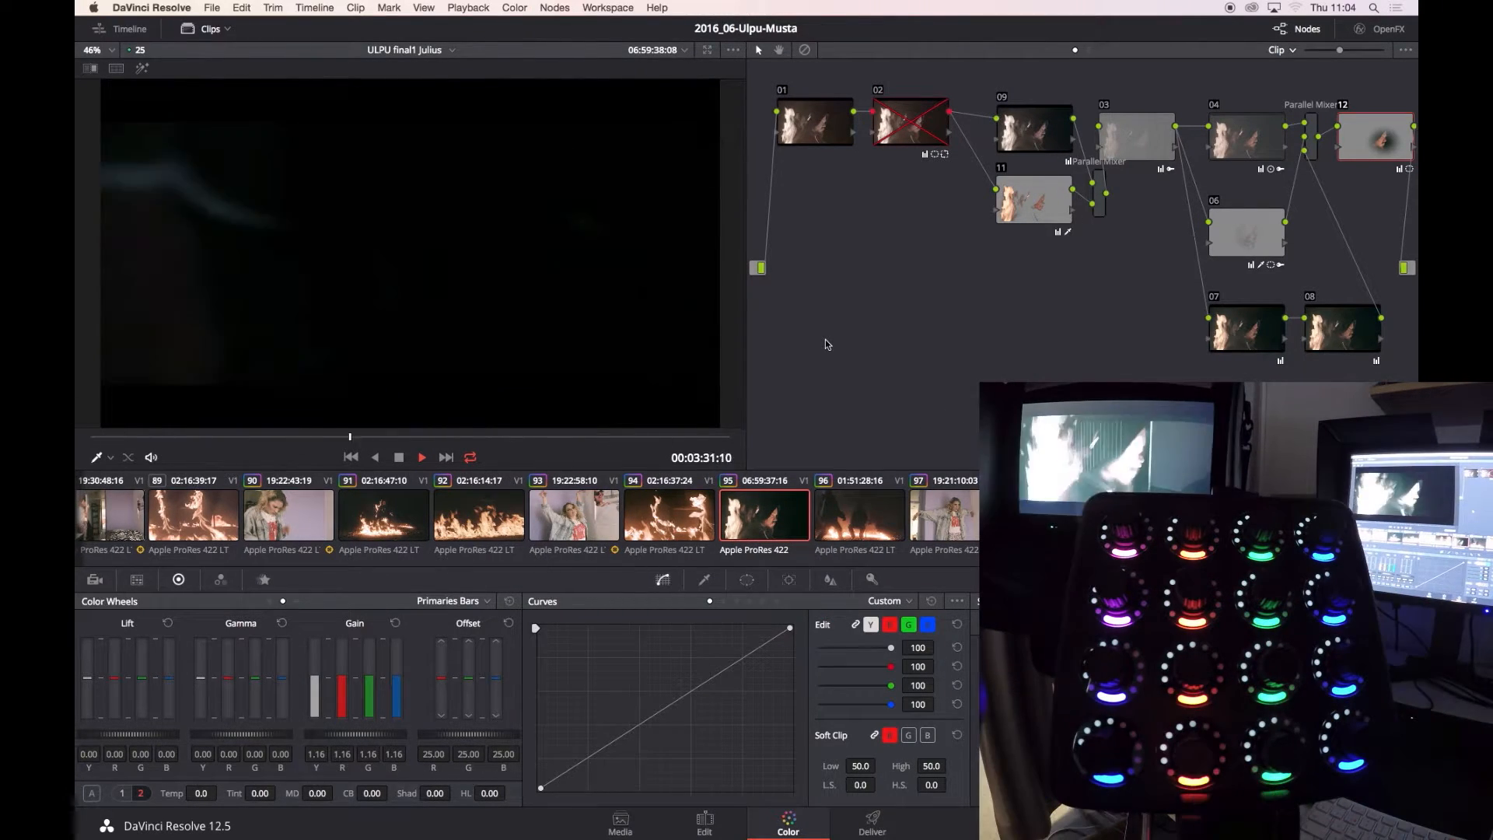
key(space)
Turn off looping and play the edit from clip 90 to review the bedroom and fire shots together.
click(306, 527)
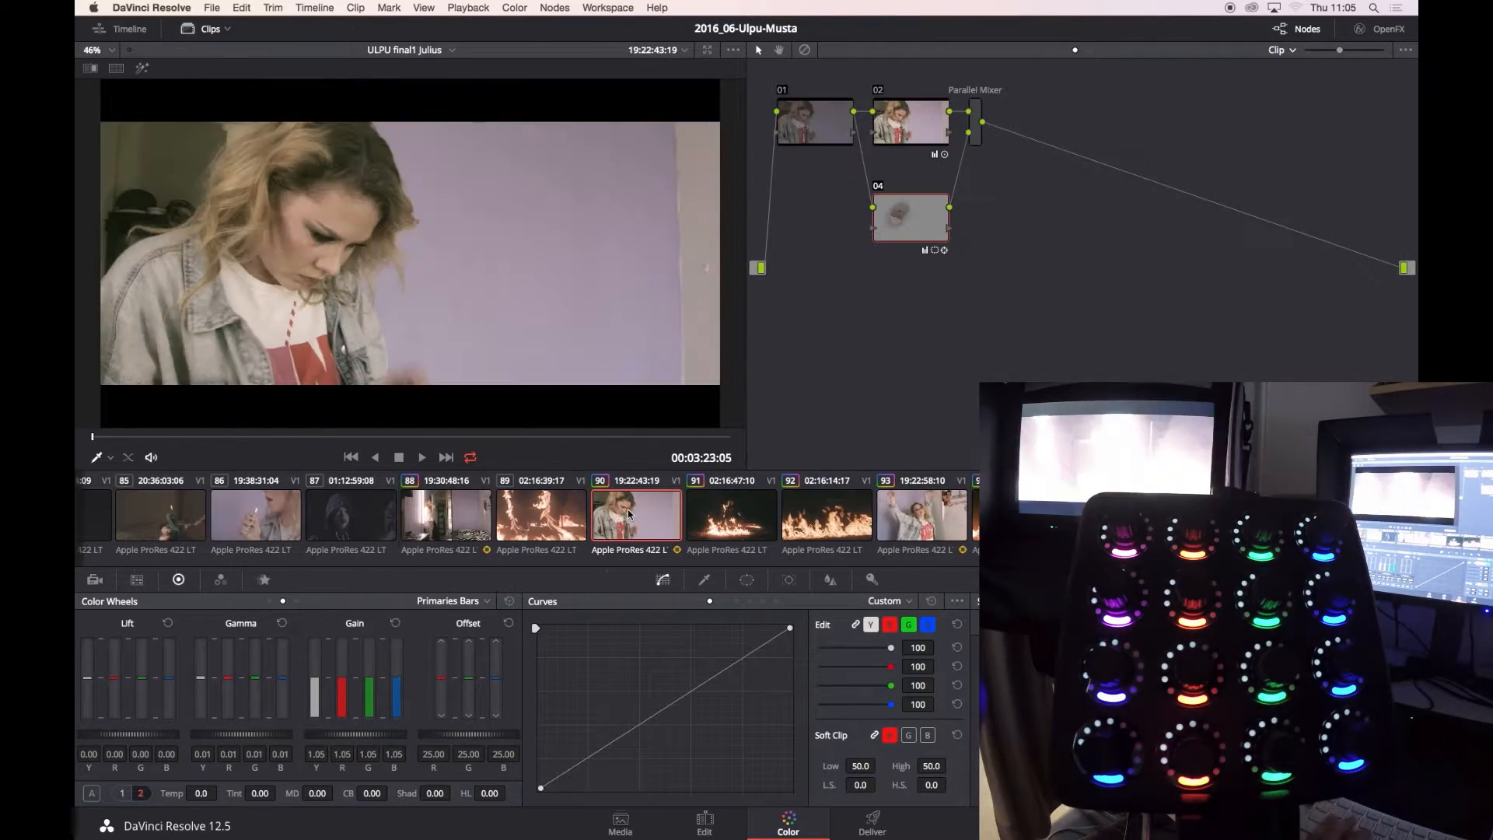
key(super+slash)
key(space)
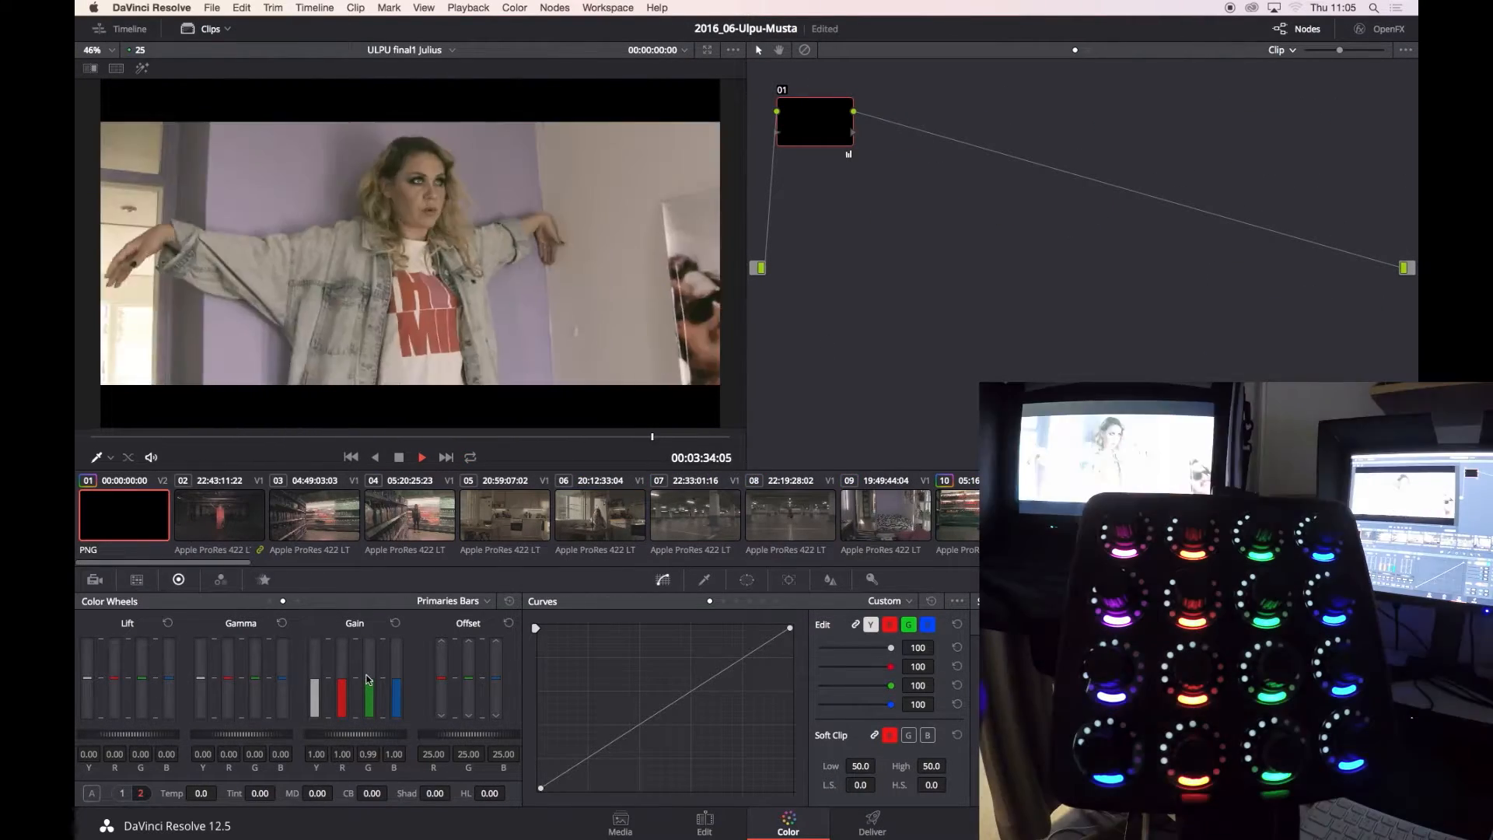
key(space)
Apply the parallel-node fire grade to the ungraded hooded man shot and raise node 02's key output gain to about 1.00.
scroll(528, 527, right, 10)
click(528, 526)
scroll(528, 527, left, 5)
click(599, 515)
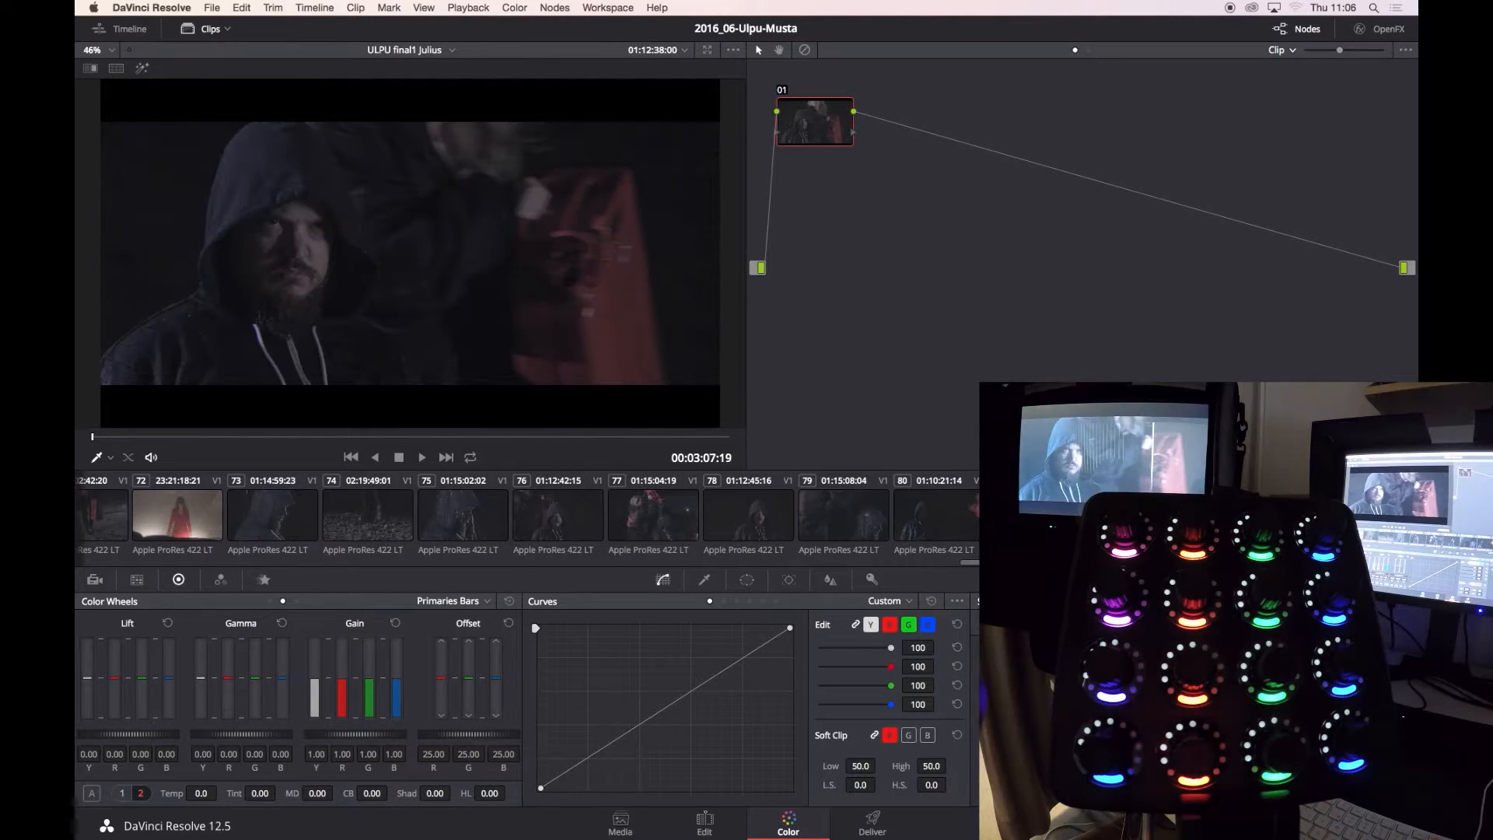
click(907, 101)
click(747, 579)
click(872, 580)
drag(812, 714, 827, 714)
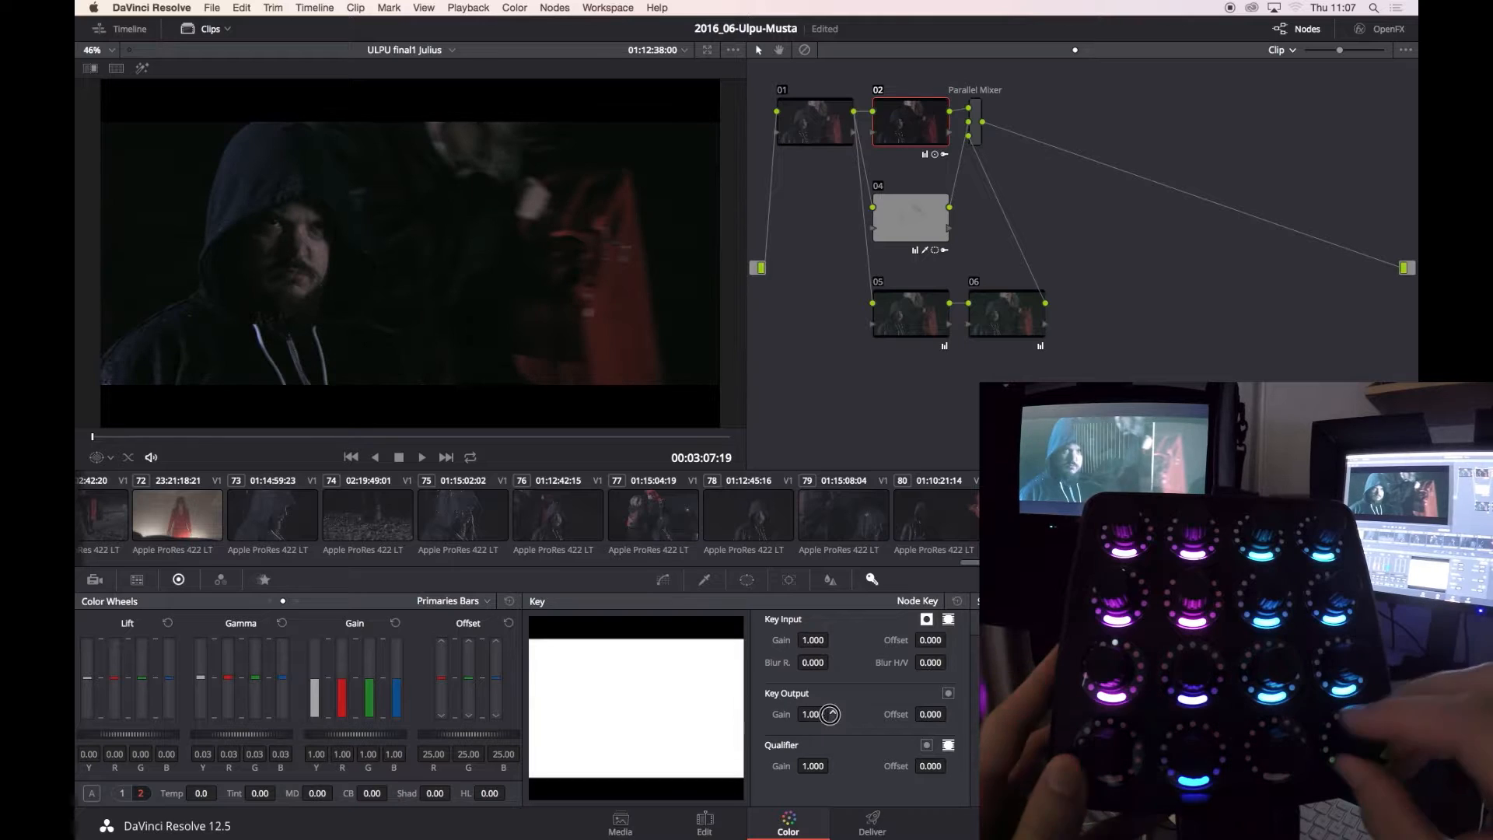
Turn on looping and play the hooded man shot to review its grade.
click(470, 458)
key(space)
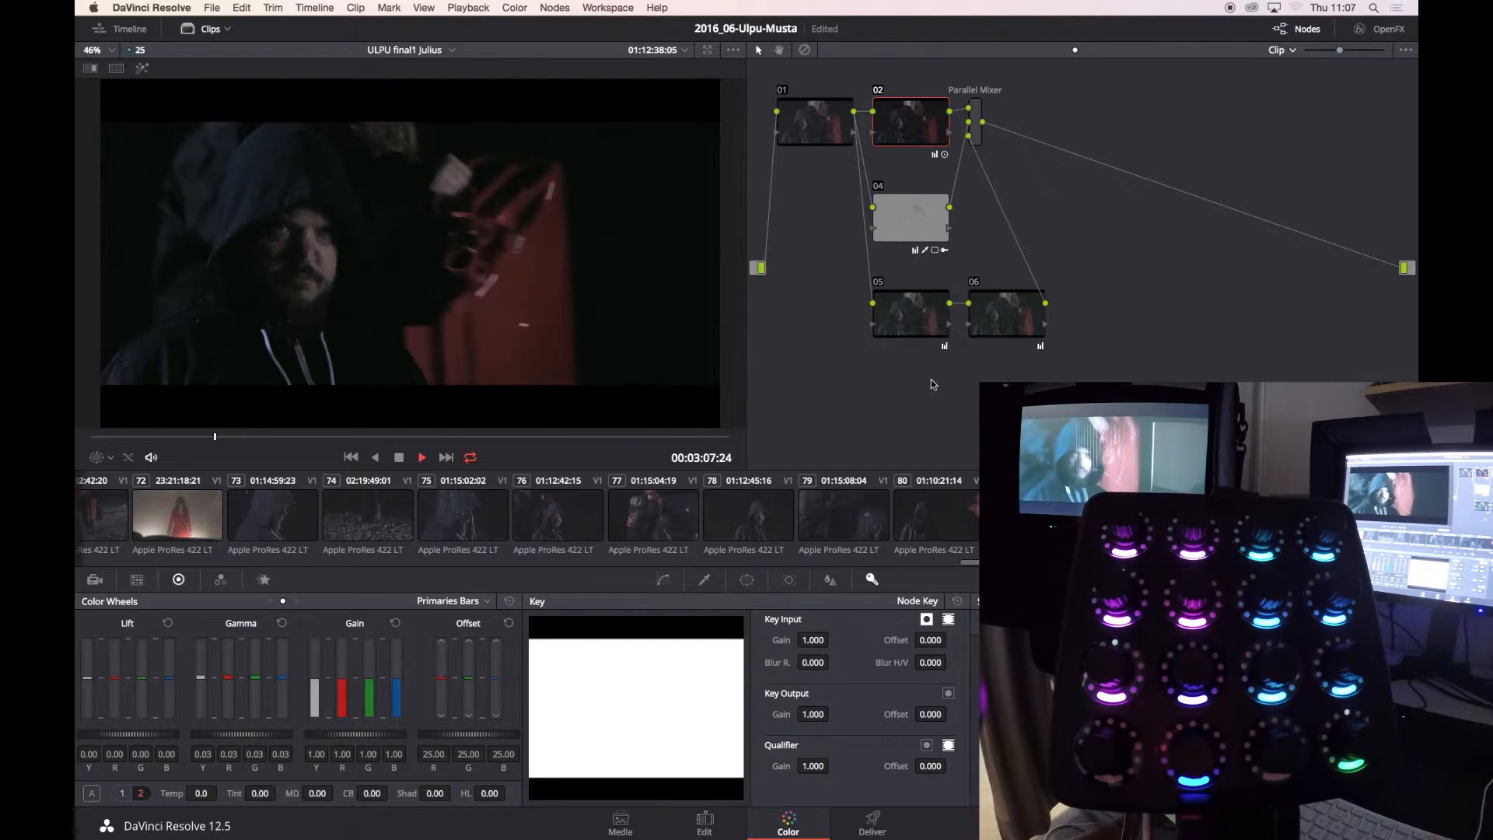
key(space)
Add serial node 07 between node 02 and the parallel mixer, raise its gain to about 1.29 and play the shot.
drag(979, 140, 1121, 137)
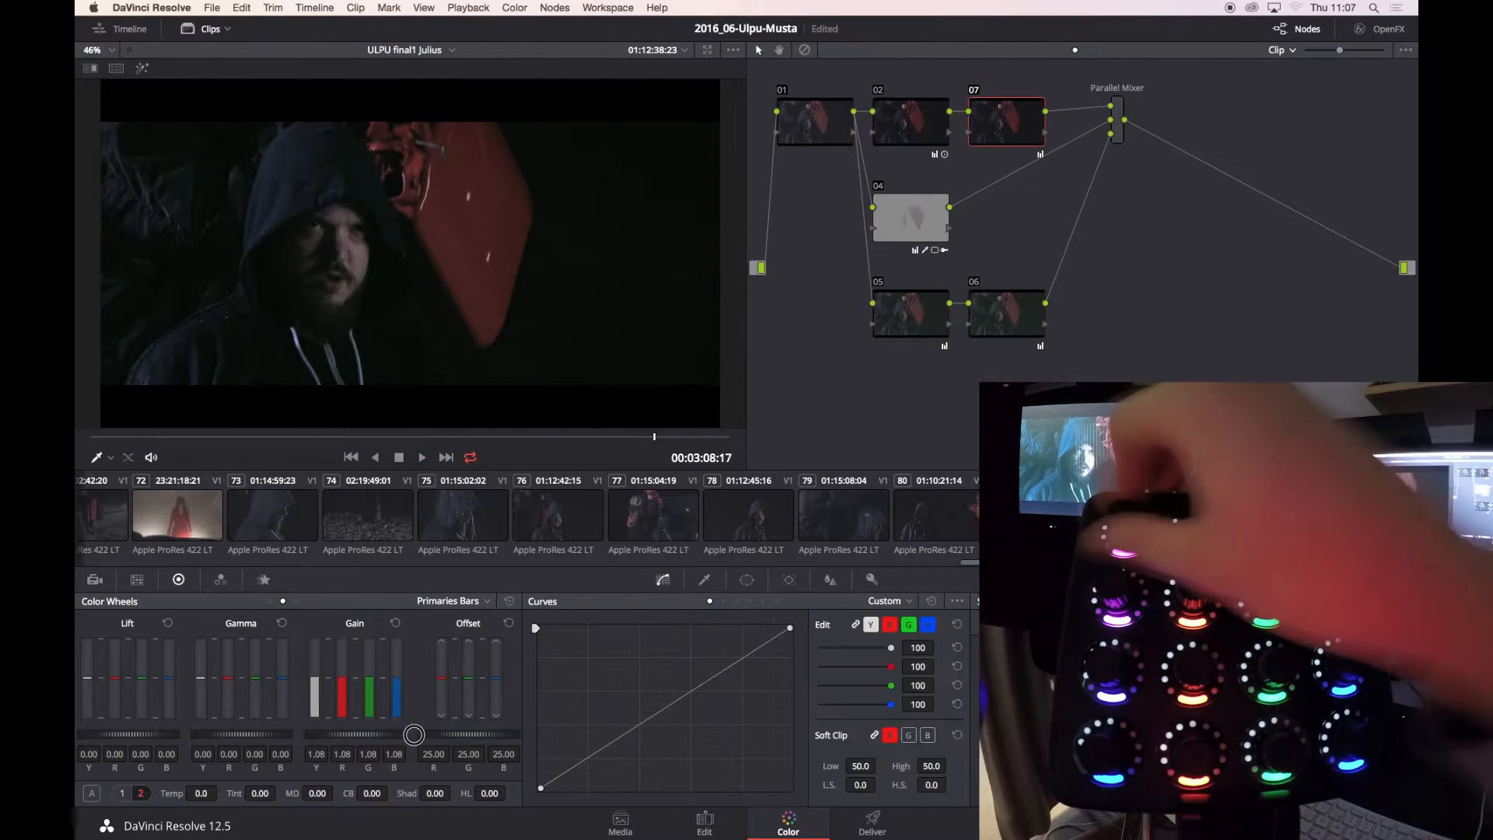
drag(413, 733, 360, 733)
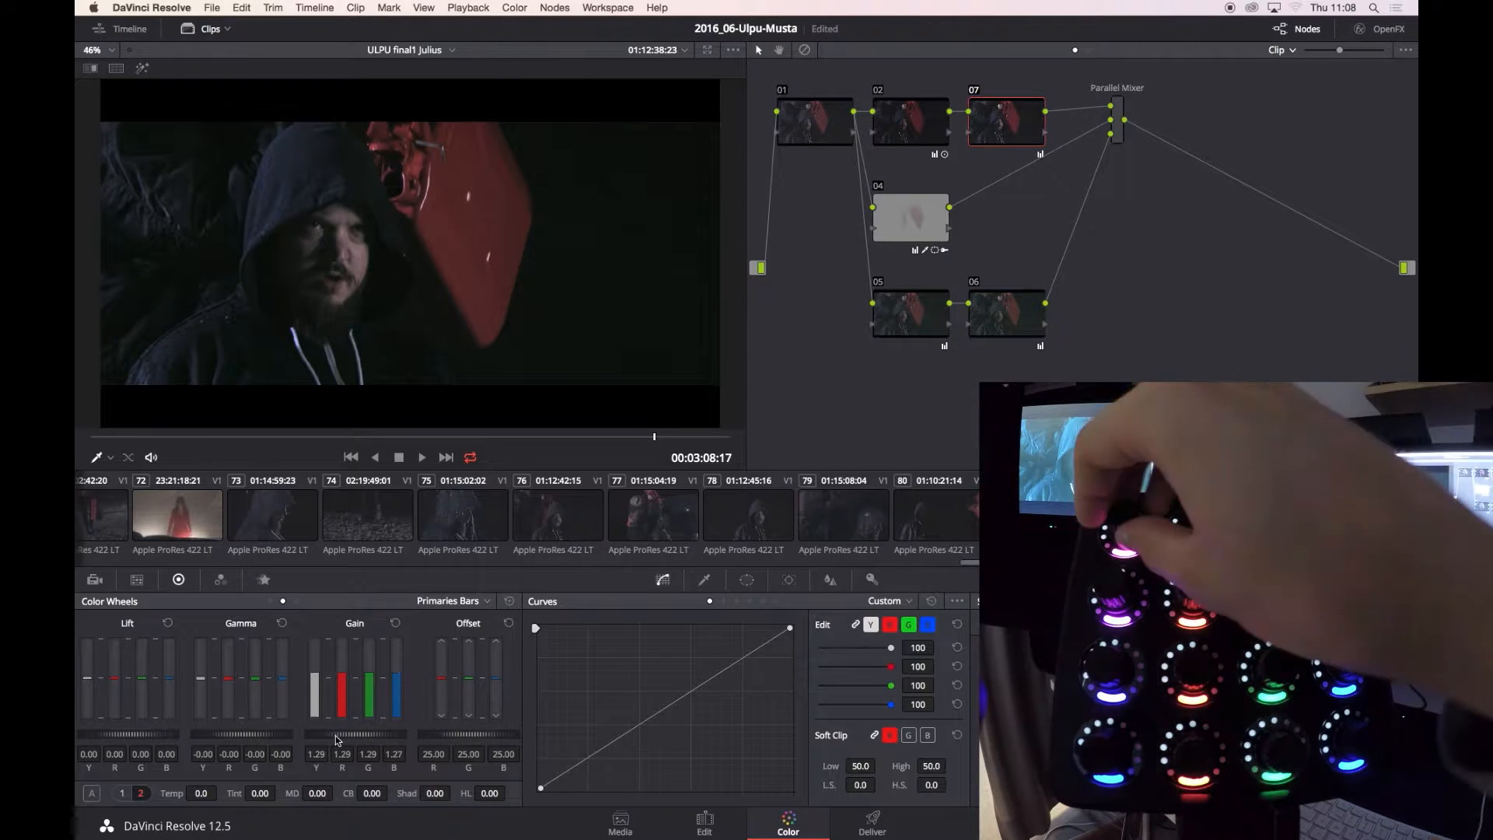
key(space)
drag(331, 736, 336, 736)
key(space)
Compare the hooded man shot with the graded fire still using a reference wipe, moving the wipe line across the frame.
key(super+w)
drag(613, 133, 623, 298)
key(alt+super+n)
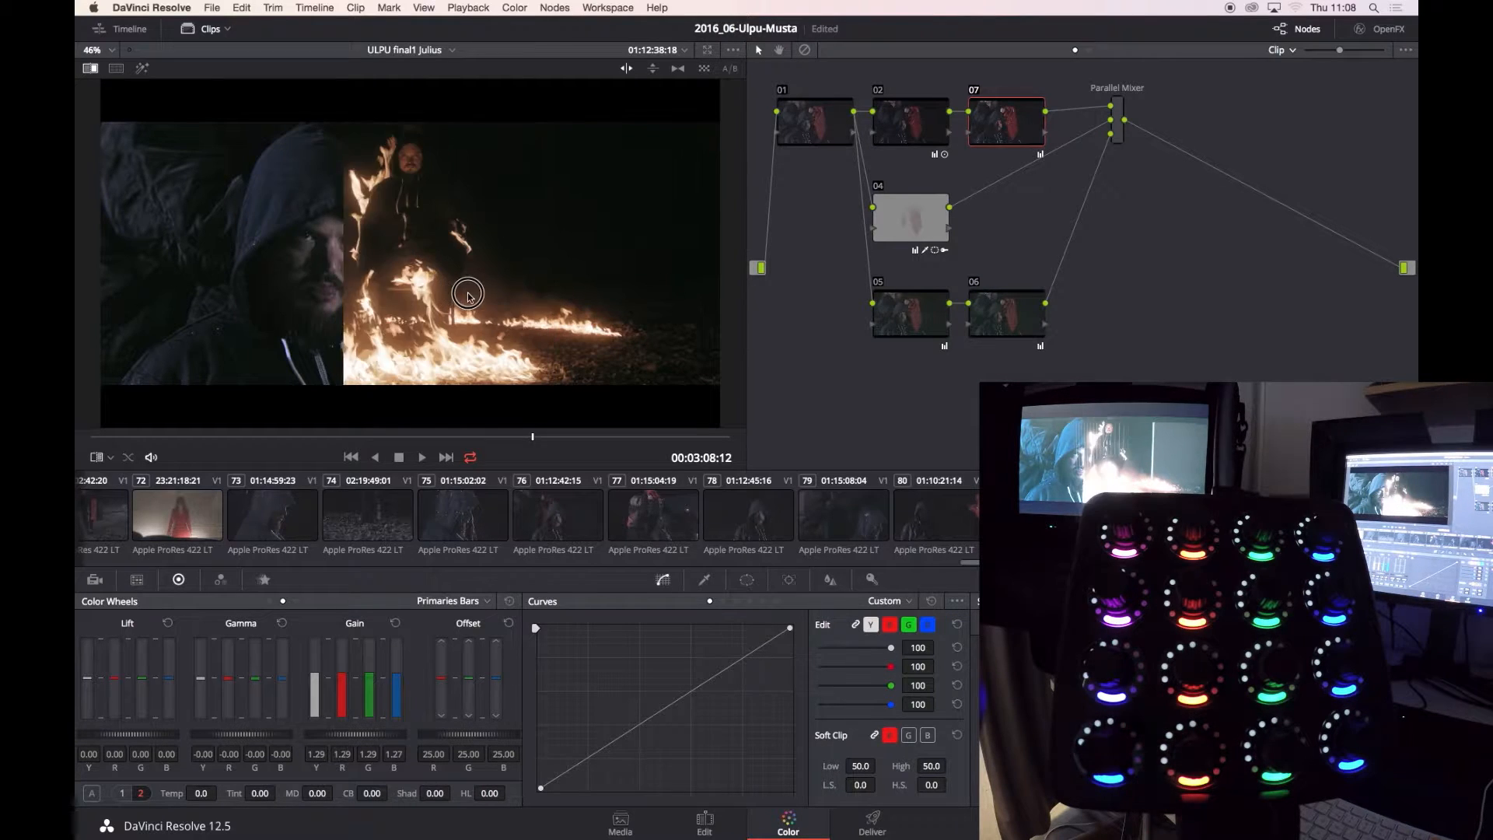
drag(450, 274, 505, 265)
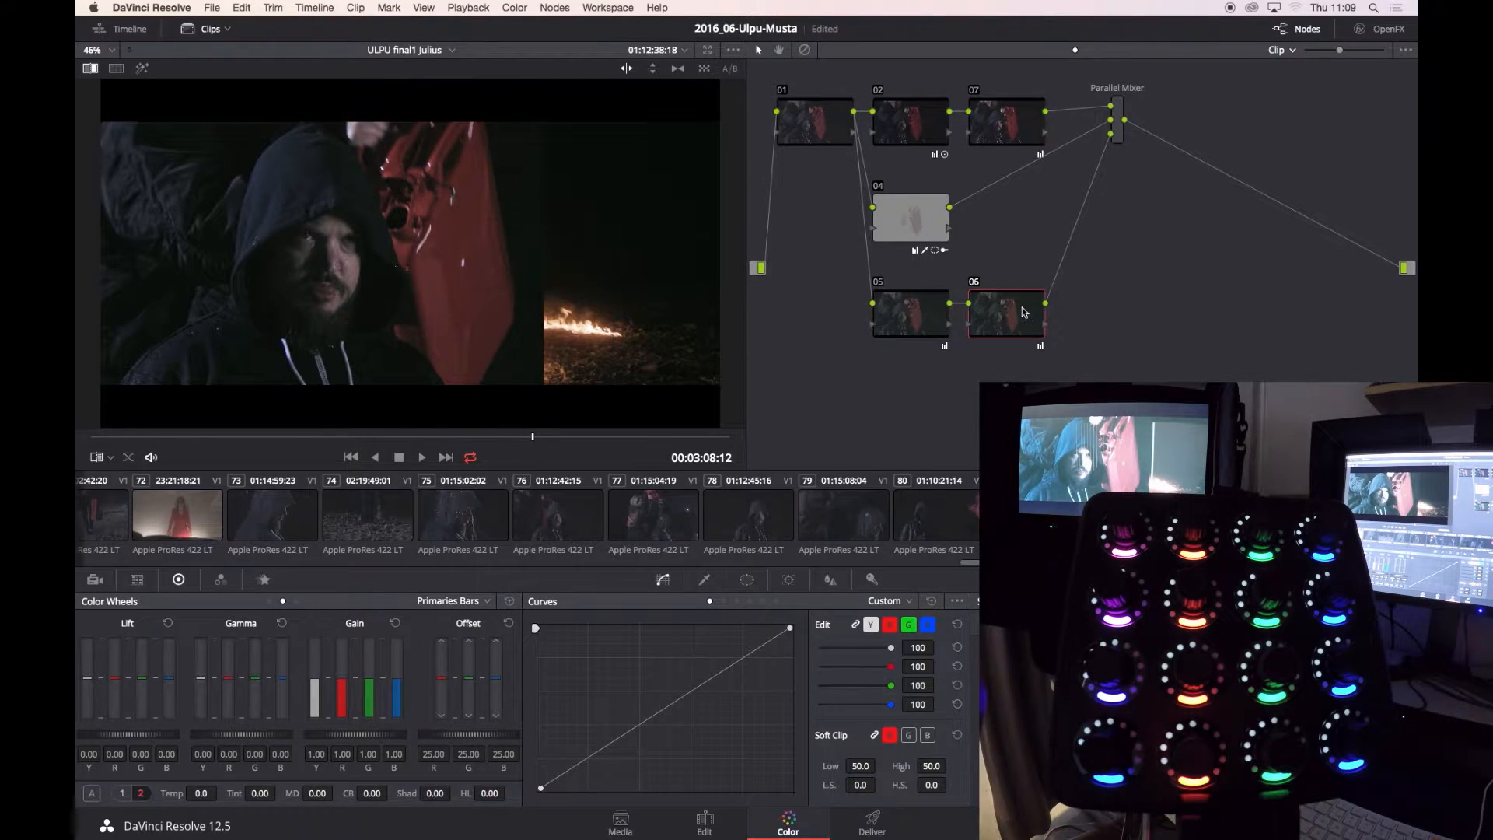
Add serial node 08 after node 06 and, with the shot looping, set its gain to about 1.02 and lift to about -0.01.
key(alt+s)
drag(240, 733, 237, 733)
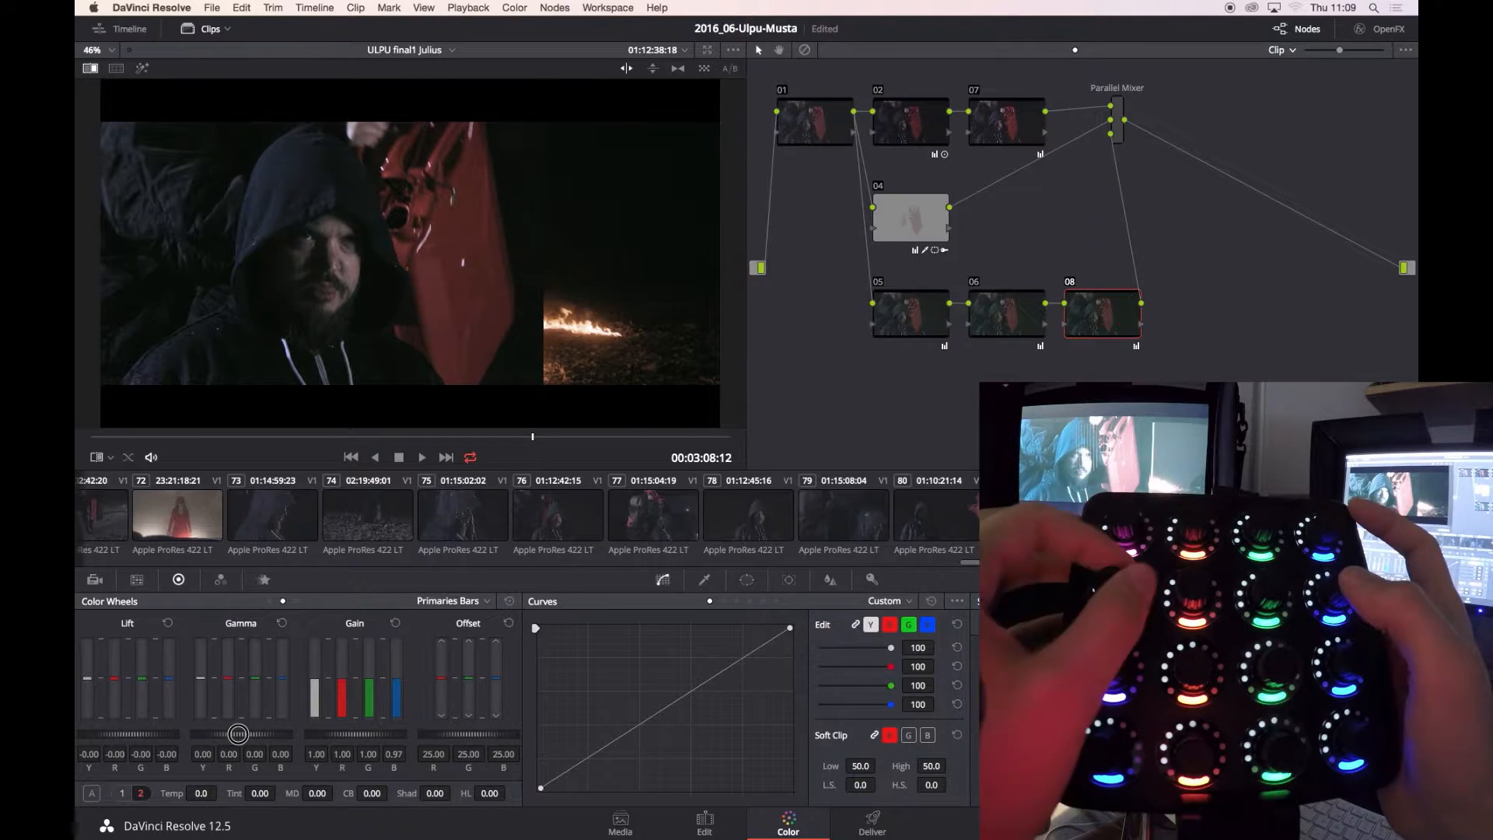
drag(355, 733, 359, 734)
key(space)
key(space)
key(space)
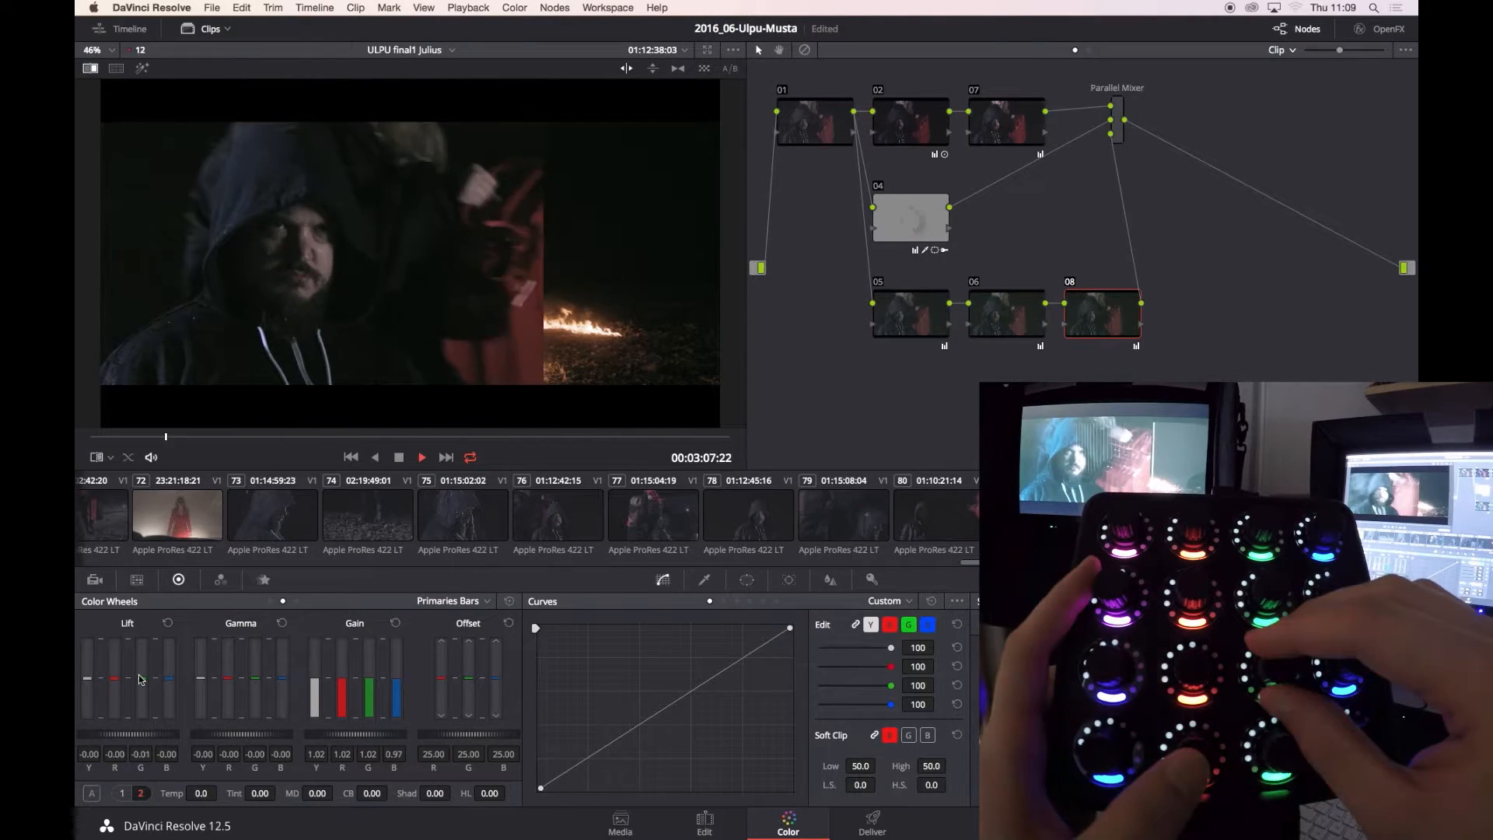
drag(109, 735, 103, 735)
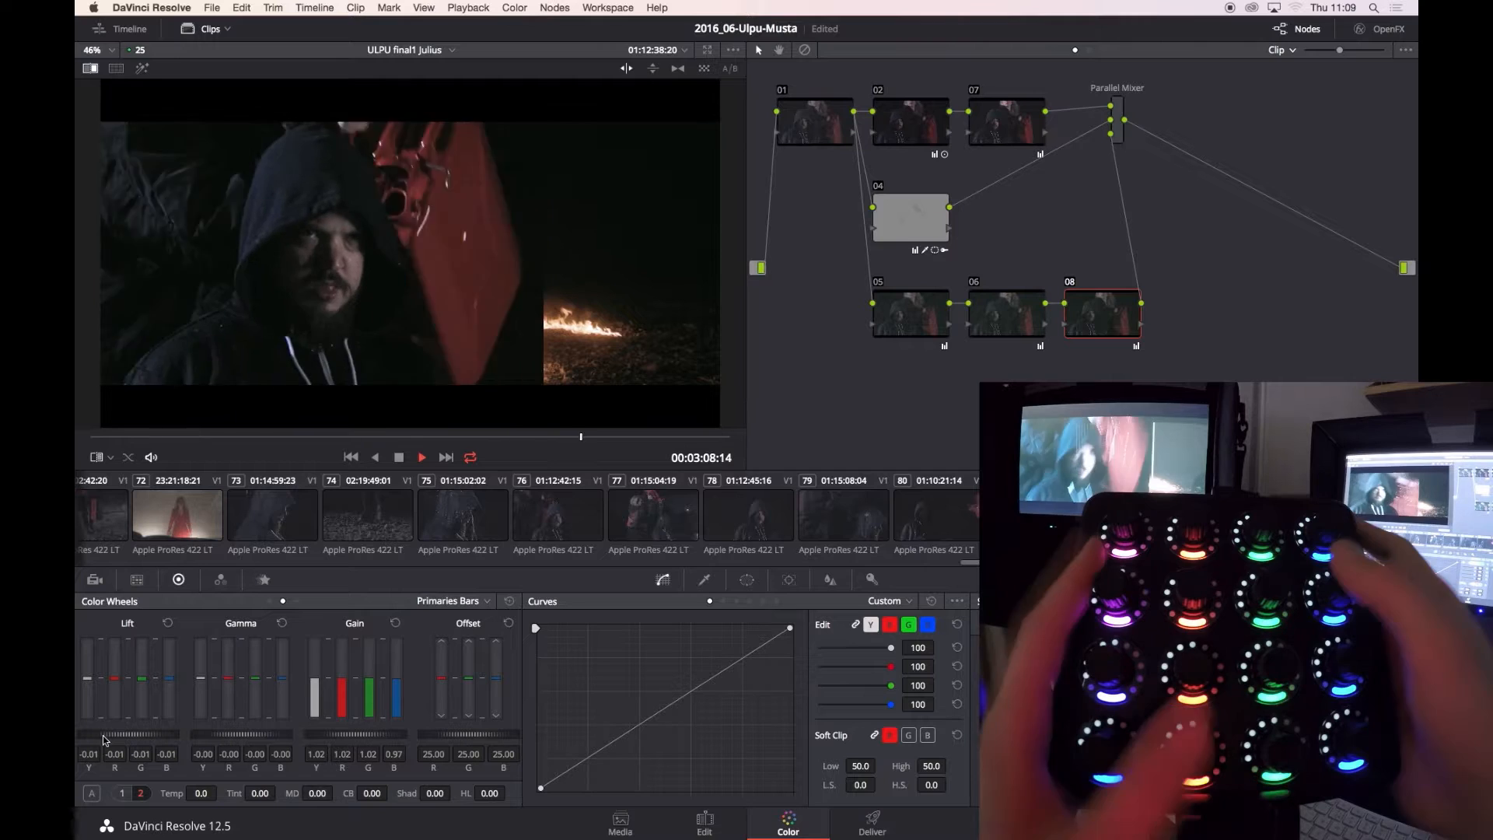
Fit node 04's circular window to the hooded man's face with size 26.74 and pan 47.18, and play the shot.
click(906, 221)
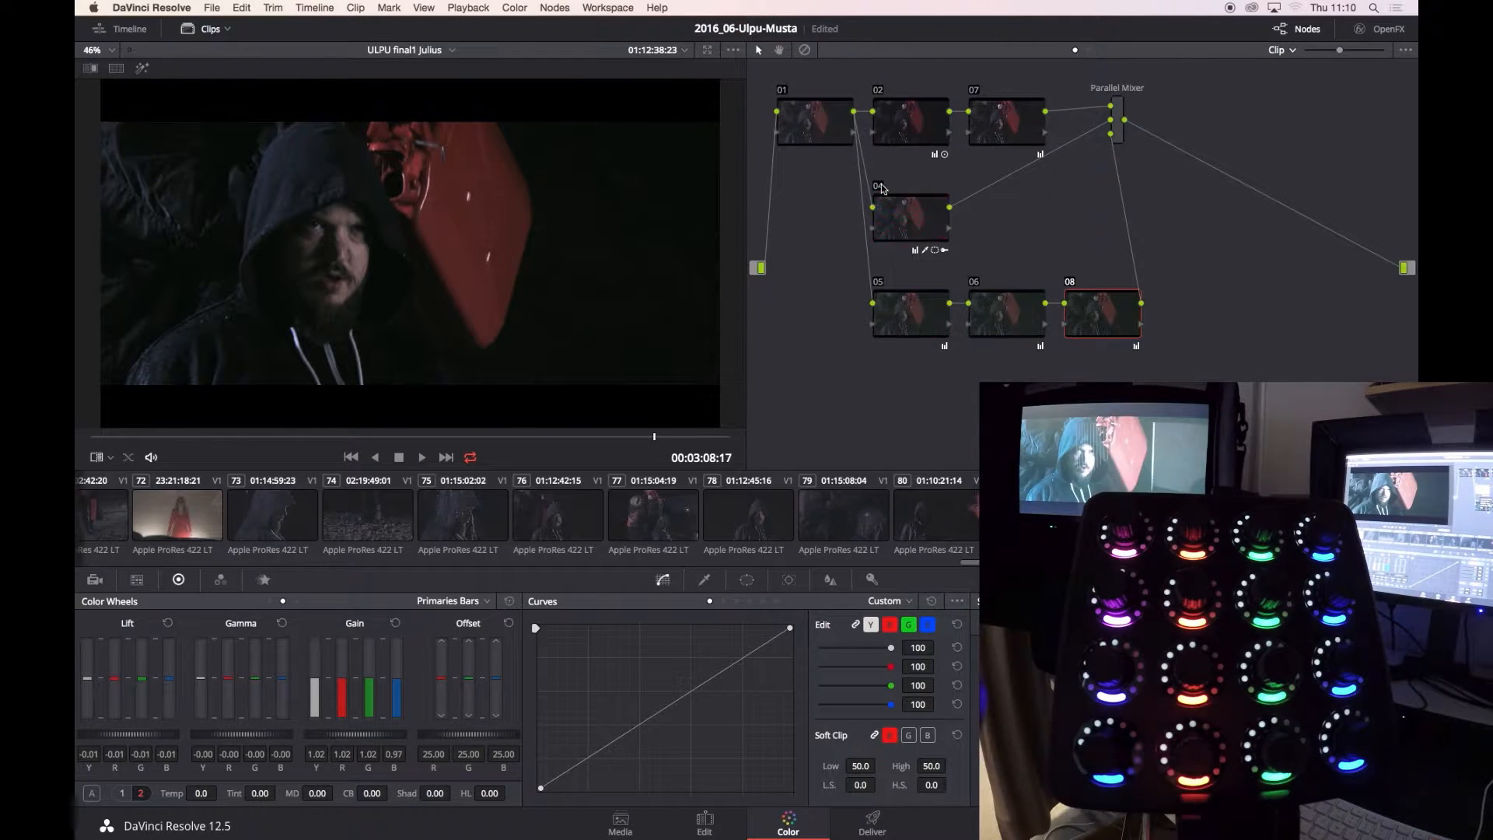
key(space)
click(746, 580)
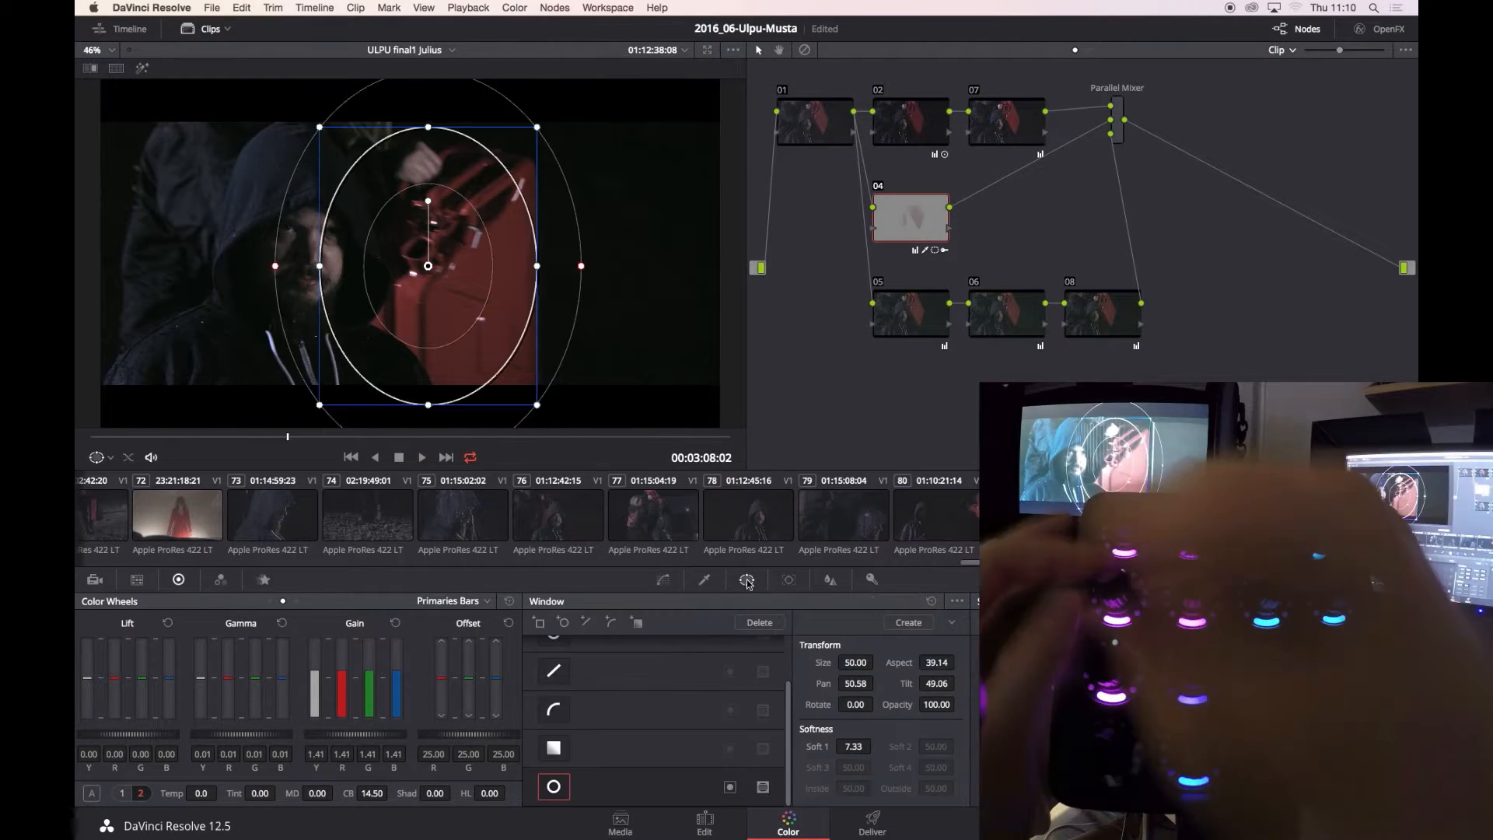
drag(853, 662, 825, 662)
drag(853, 683, 840, 683)
click(663, 579)
key(space)
key(space)
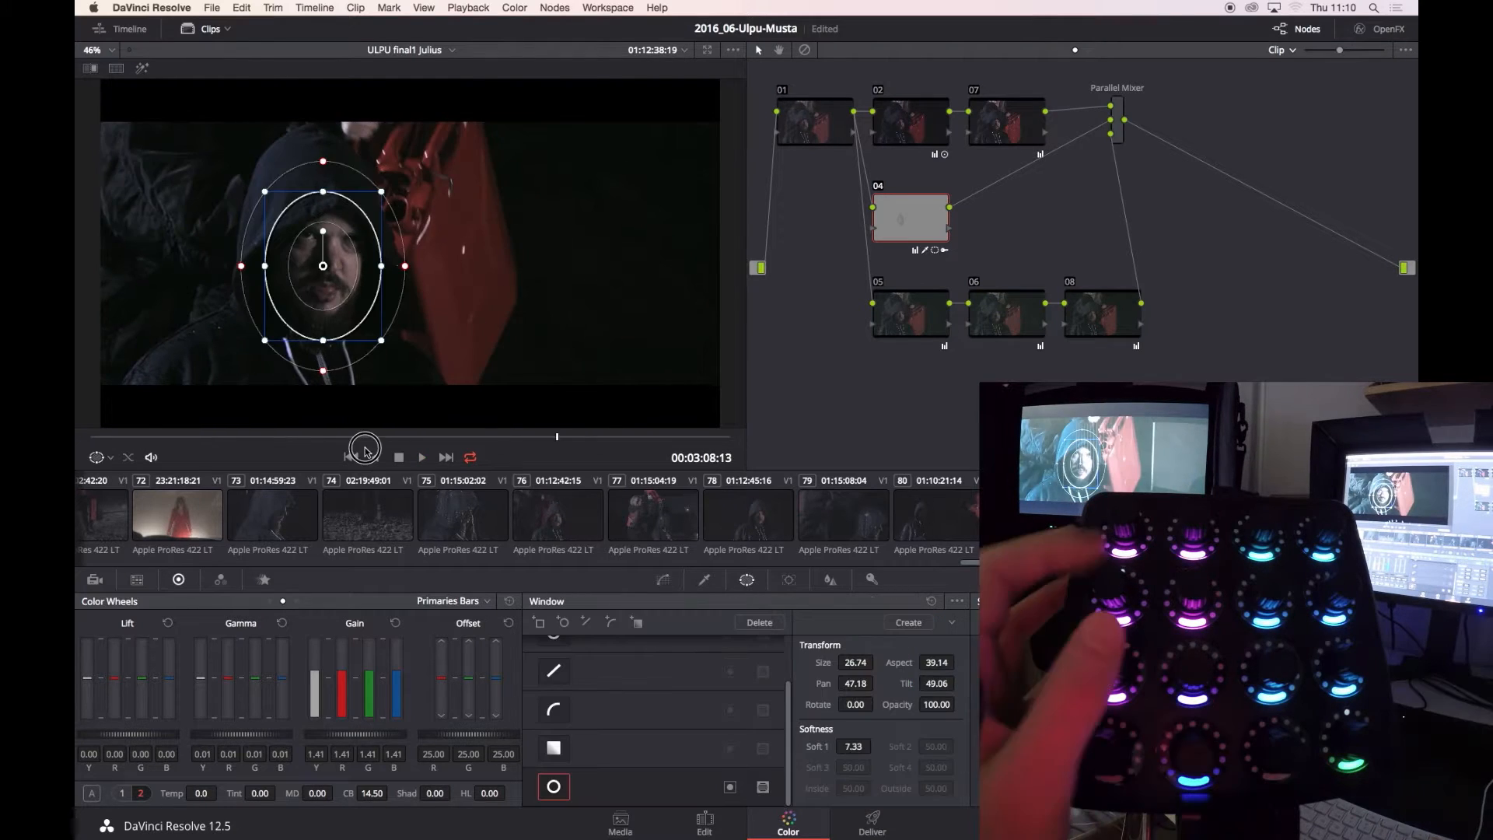
Track node 04's window along the man's face through the shot and play it back.
drag(367, 436, 394, 397)
key(super+t)
click(728, 650)
drag(731, 650, 740, 650)
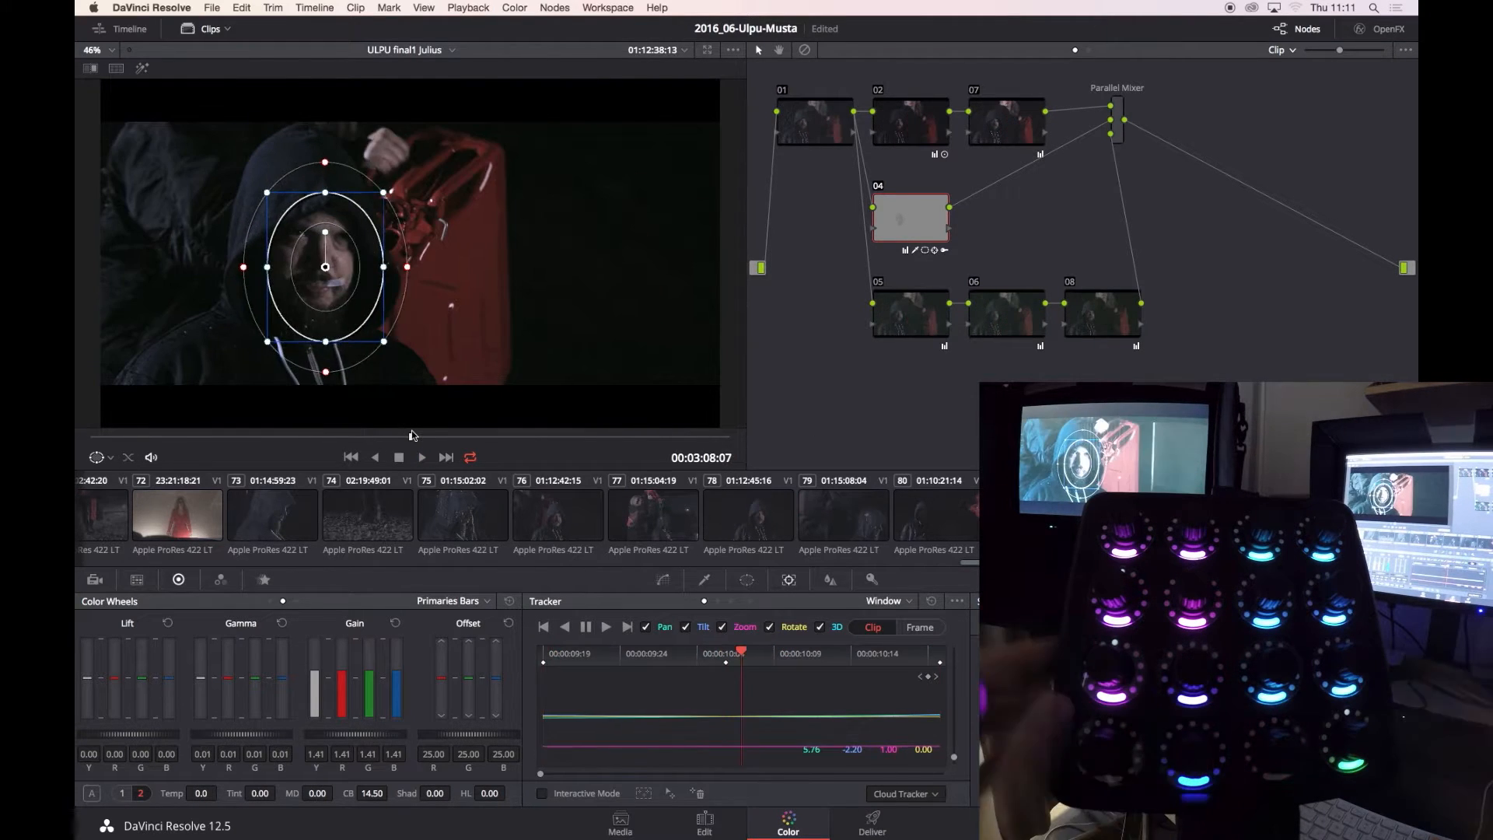
click(662, 580)
key(space)
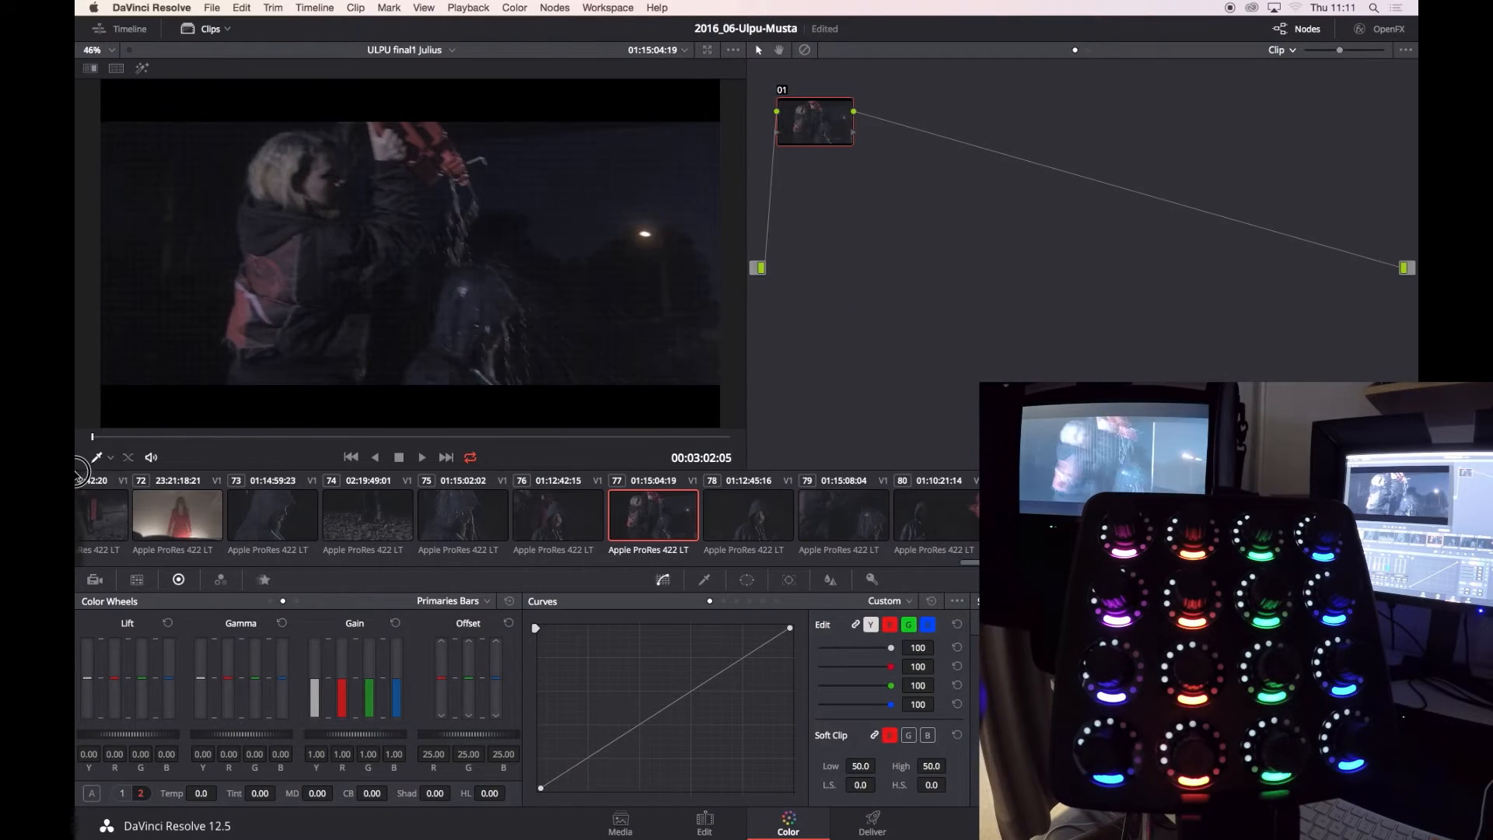
Apply the hooded man's parallel-node grade to clip 77 and play it.
key(space)
key(super+z)
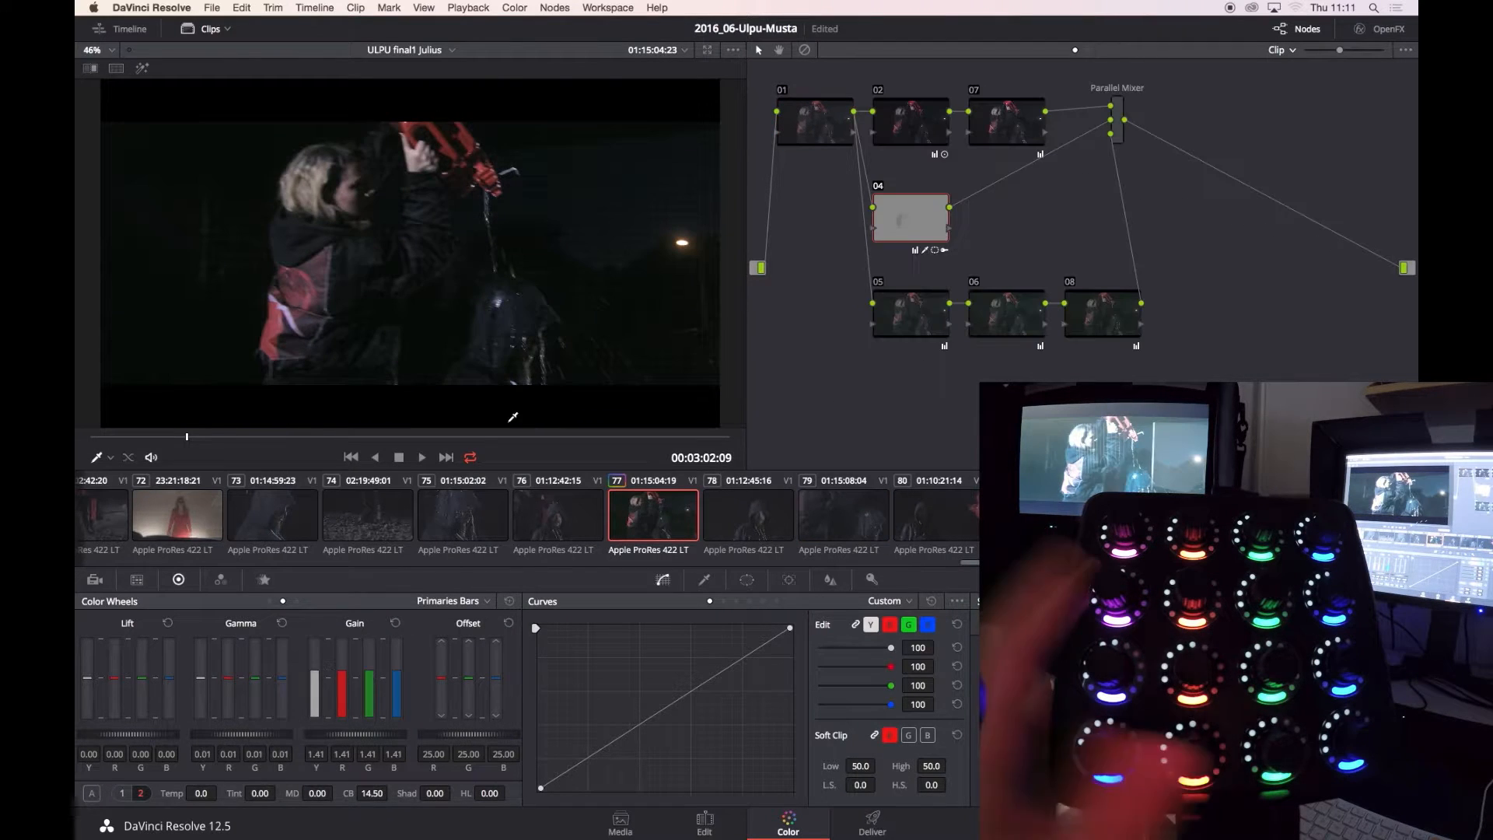
key(space)
Move clip 77's node tree aside and insert serial node 09 ahead of node 01.
drag(815, 120, 960, 127)
key(shift+s)
drag(960, 223, 866, 121)
Place a small soft circular window around the street light on node 09, panned to 58.78, and track it through clip 77.
click(747, 580)
click(540, 625)
click(564, 622)
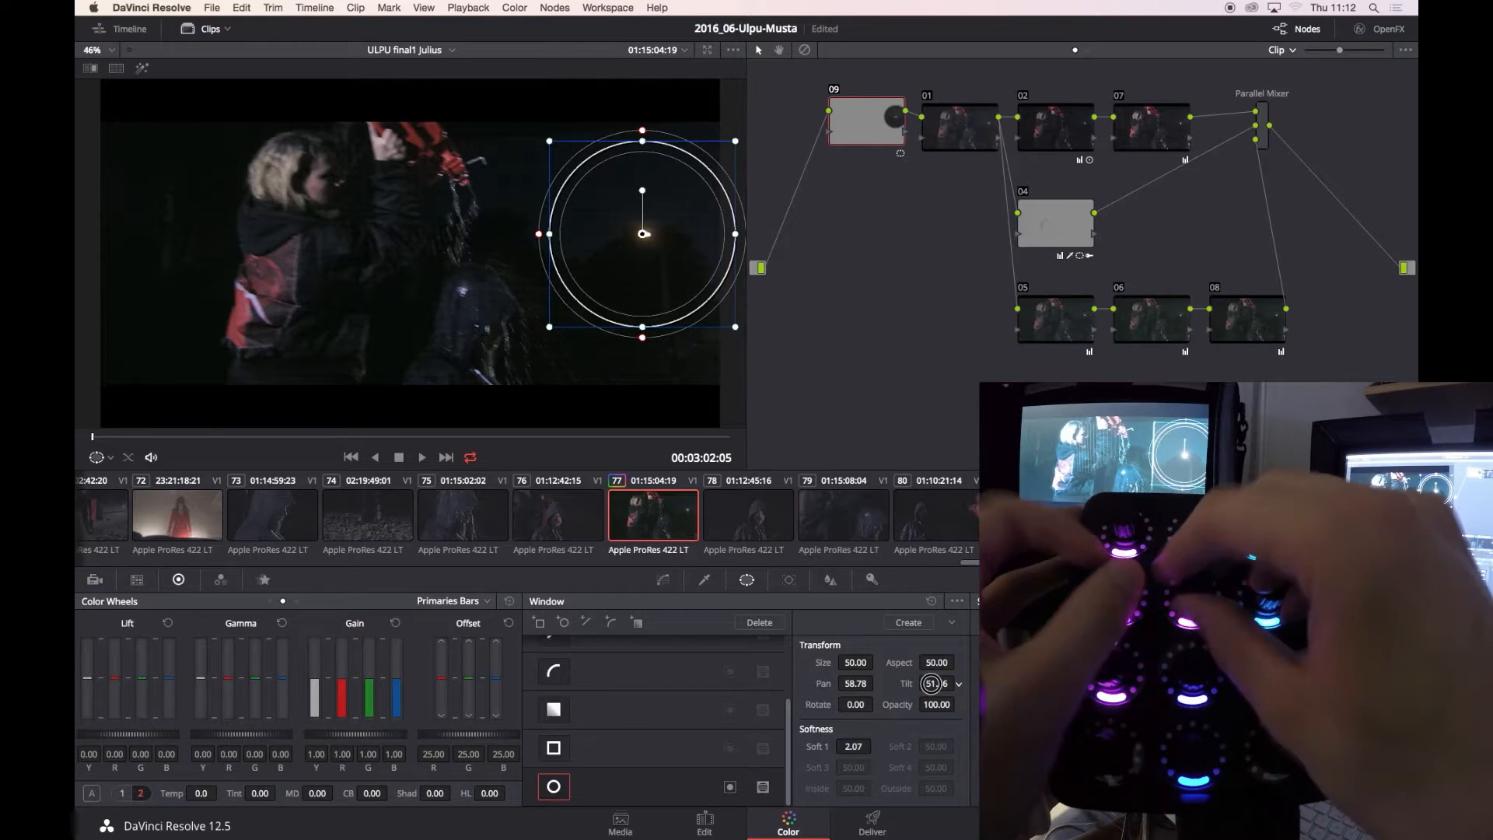
click(789, 580)
key(super+t)
Isolate the street light on node 09 with a luminance qualifier and blurred matte, using the highlight view.
click(704, 579)
key(shift+h)
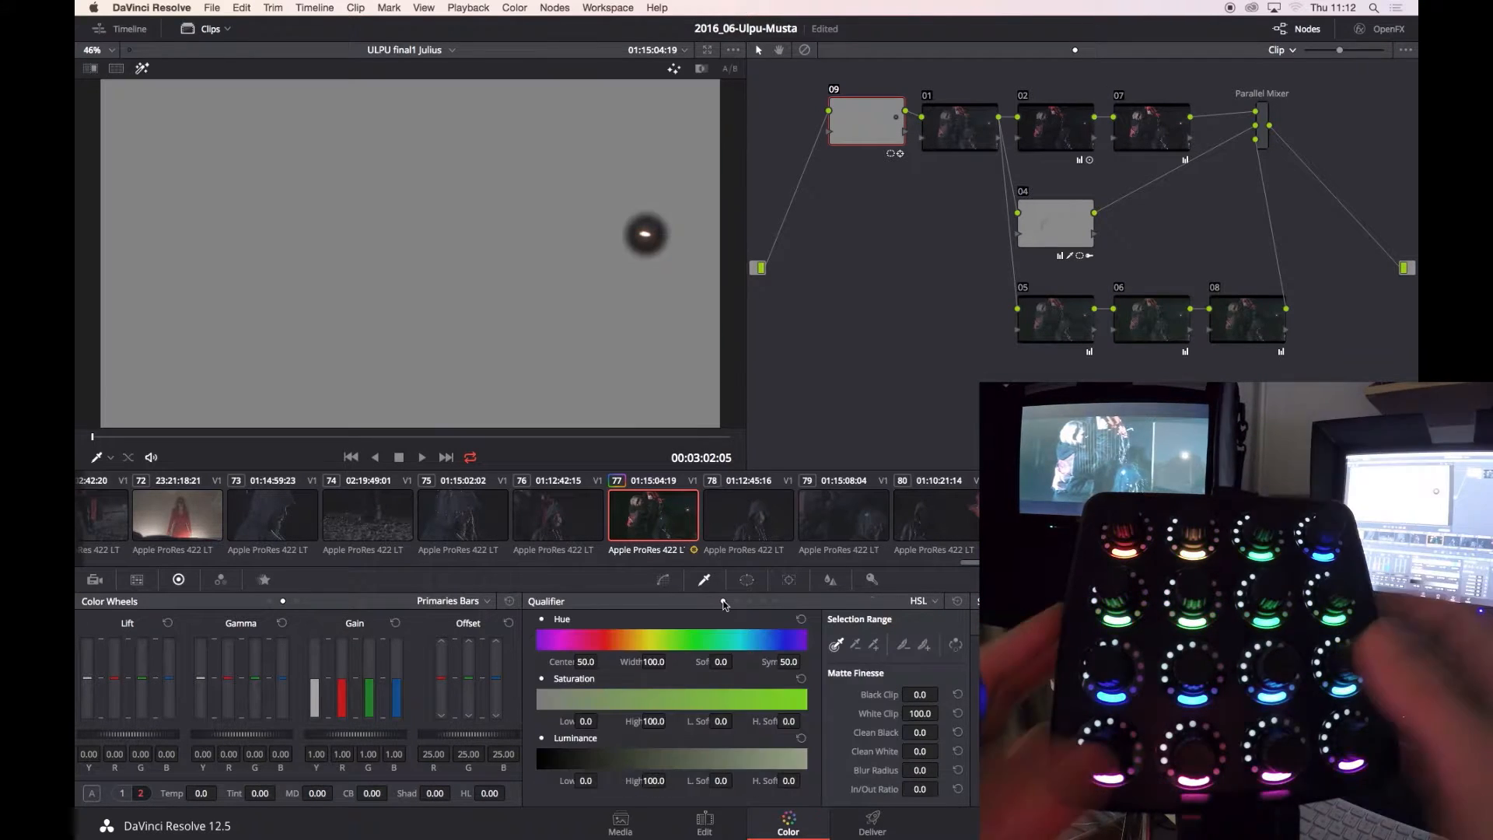
drag(586, 780, 818, 781)
drag(920, 770, 998, 770)
drag(586, 780, 550, 780)
key(shift+h)
Darken the street light on node 09 with gain 0.10, gamma -0.01 and offset 32.80.
click(663, 579)
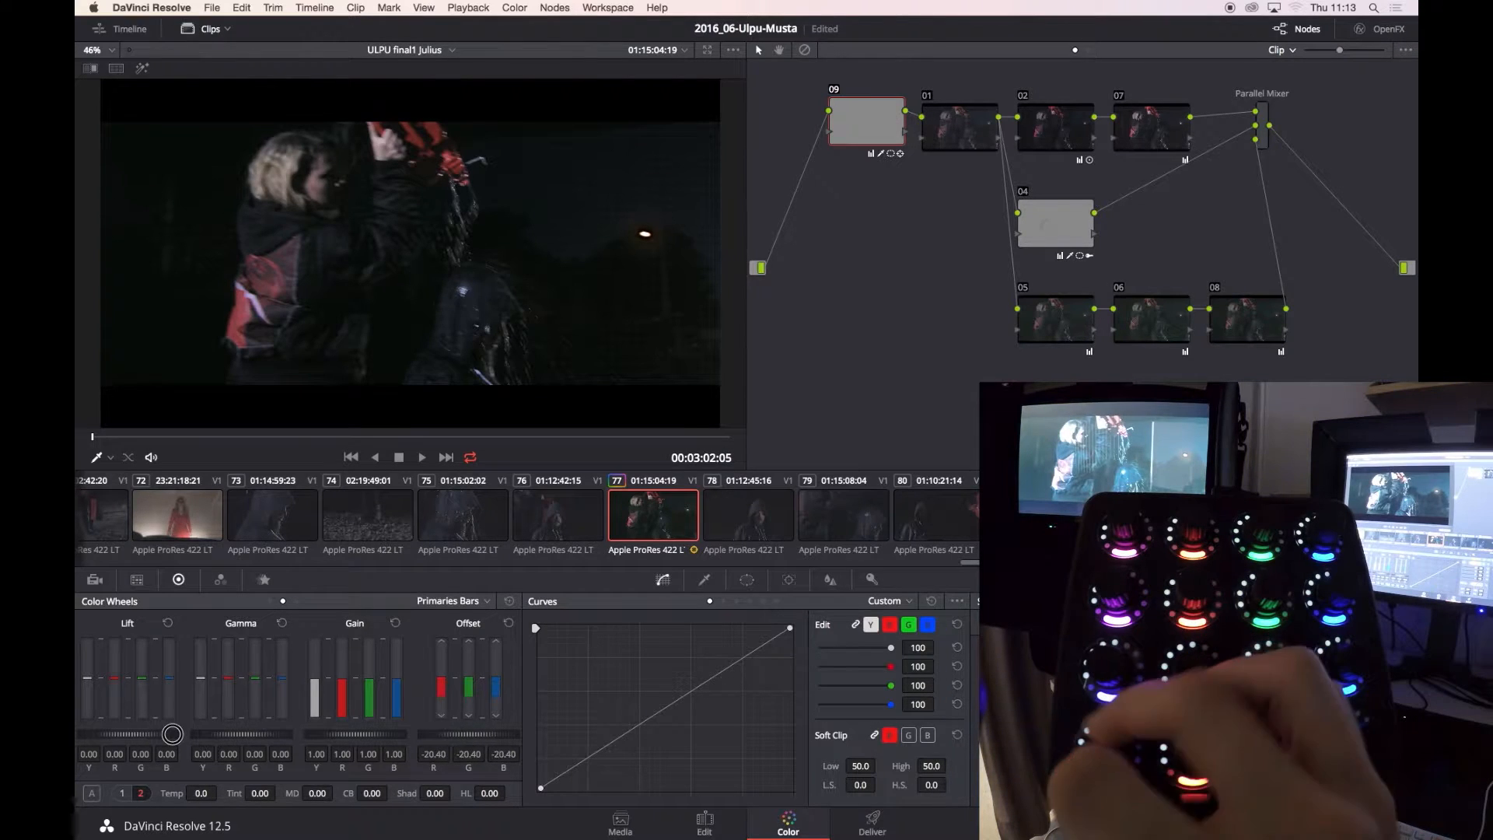
click(509, 624)
drag(144, 735, 103, 734)
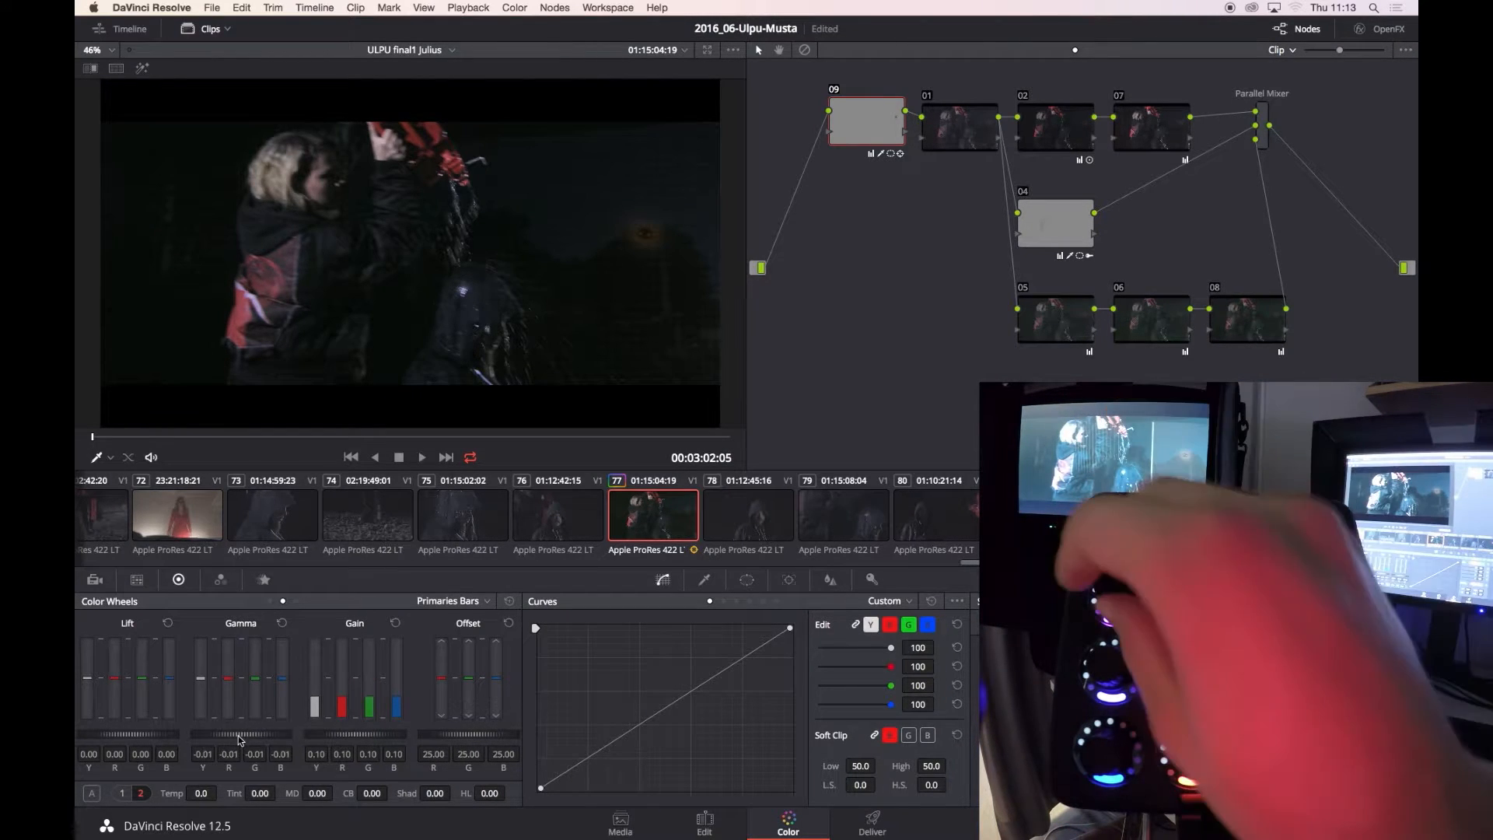
drag(240, 734, 237, 734)
click(704, 579)
click(662, 579)
drag(462, 735, 472, 735)
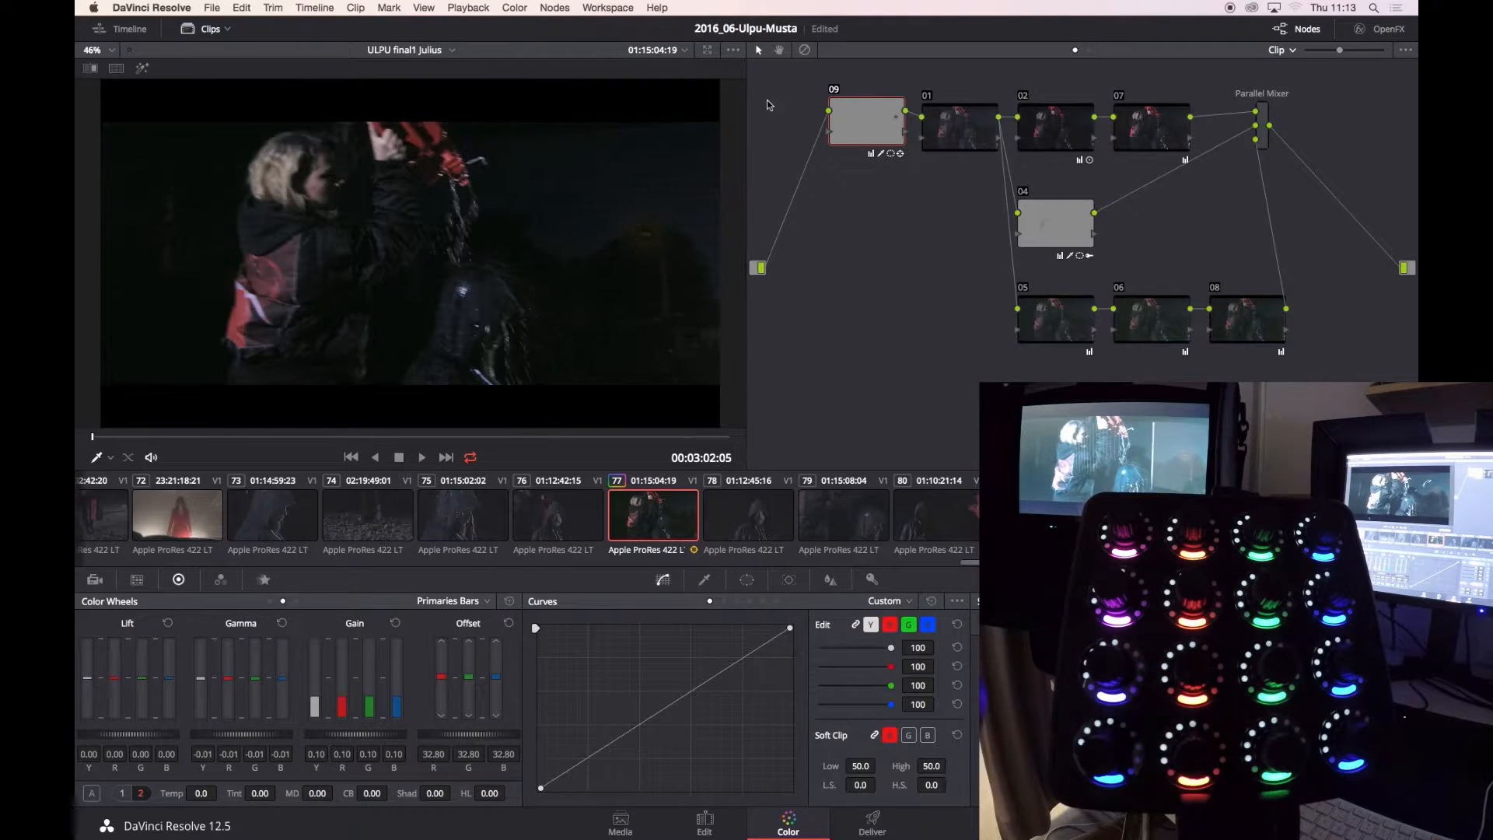
Disable node 09, add parallel node 11 and draw a small softened curve window in the dark sky beside the street light.
click(747, 580)
click(610, 622)
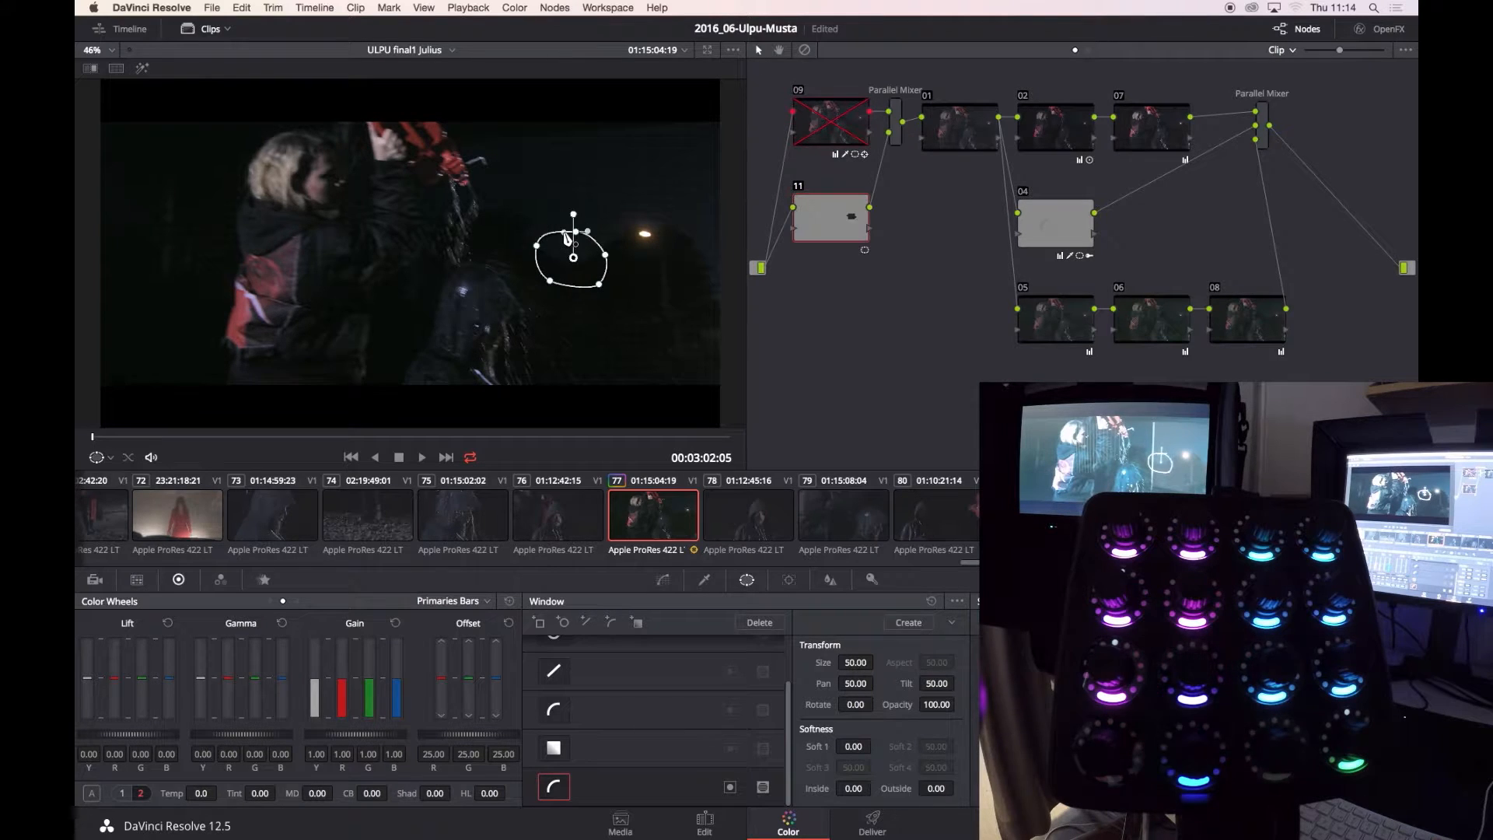
key(shift+h)
drag(853, 746, 875, 746)
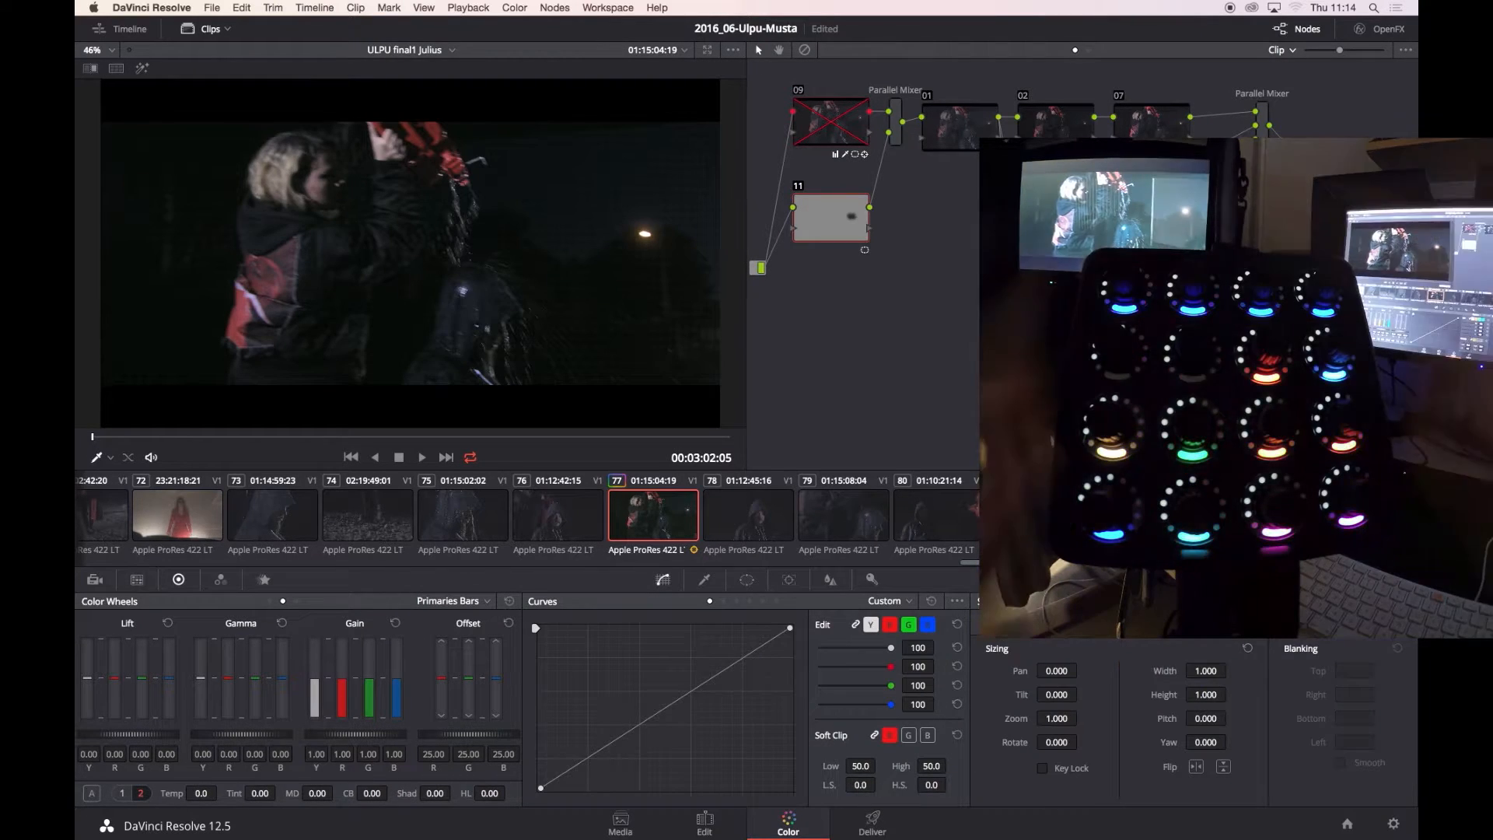
Shift node 11's sizing to pan 229.500 and tilt 50.000 so the dark sky patch covers the street light.
drag(1057, 670, 1373, 670)
mouse_move(1057, 695)
mouse_down()
mouse_move(1121, 694)
mouse_move(1043, 671)
mouse_up()
mouse_move(1057, 695)
mouse_down()
mouse_move(1074, 694)
mouse_move(1059, 695)
mouse_up()
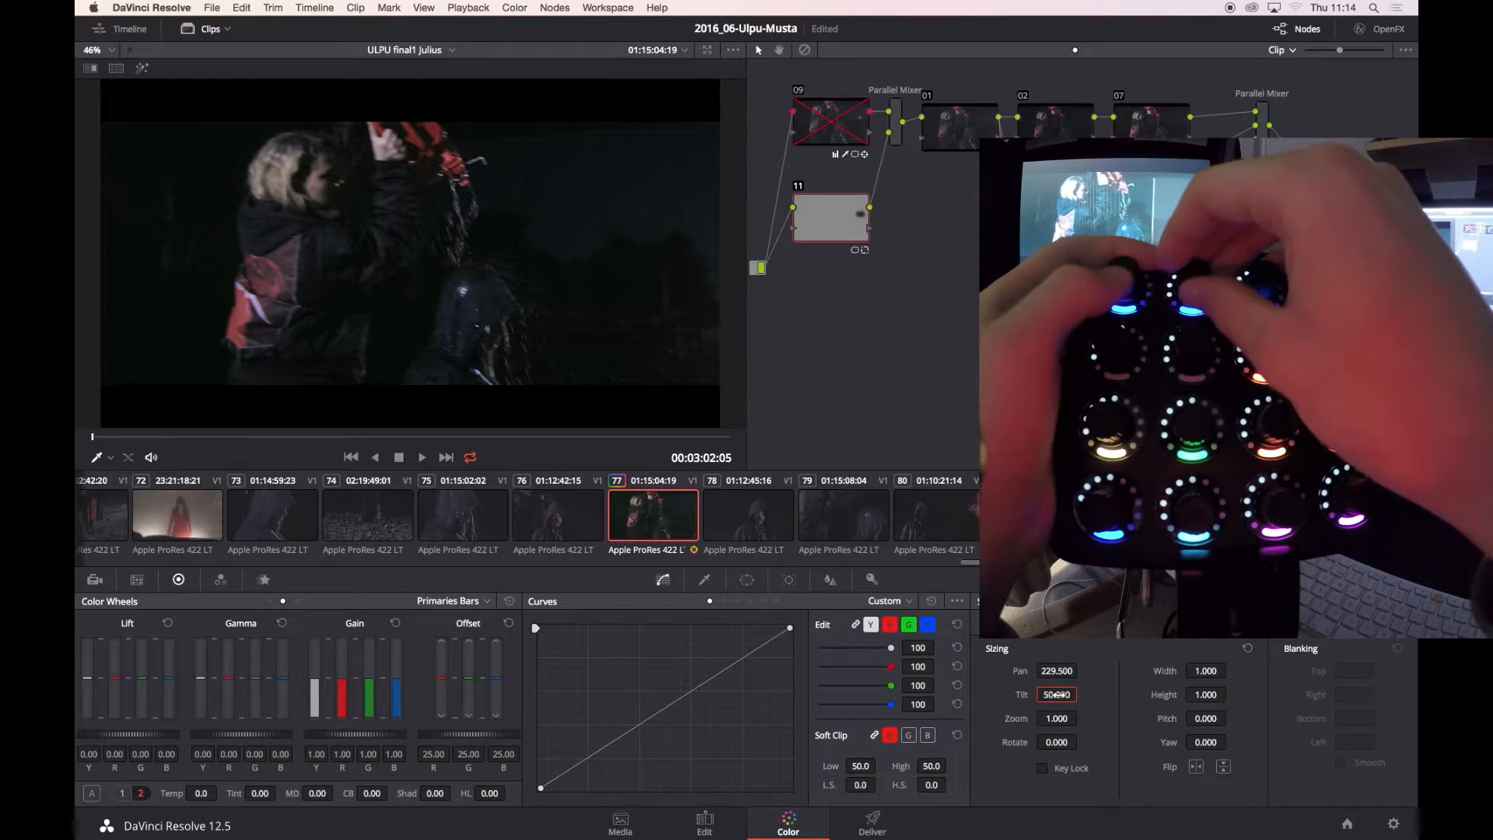
key(space)
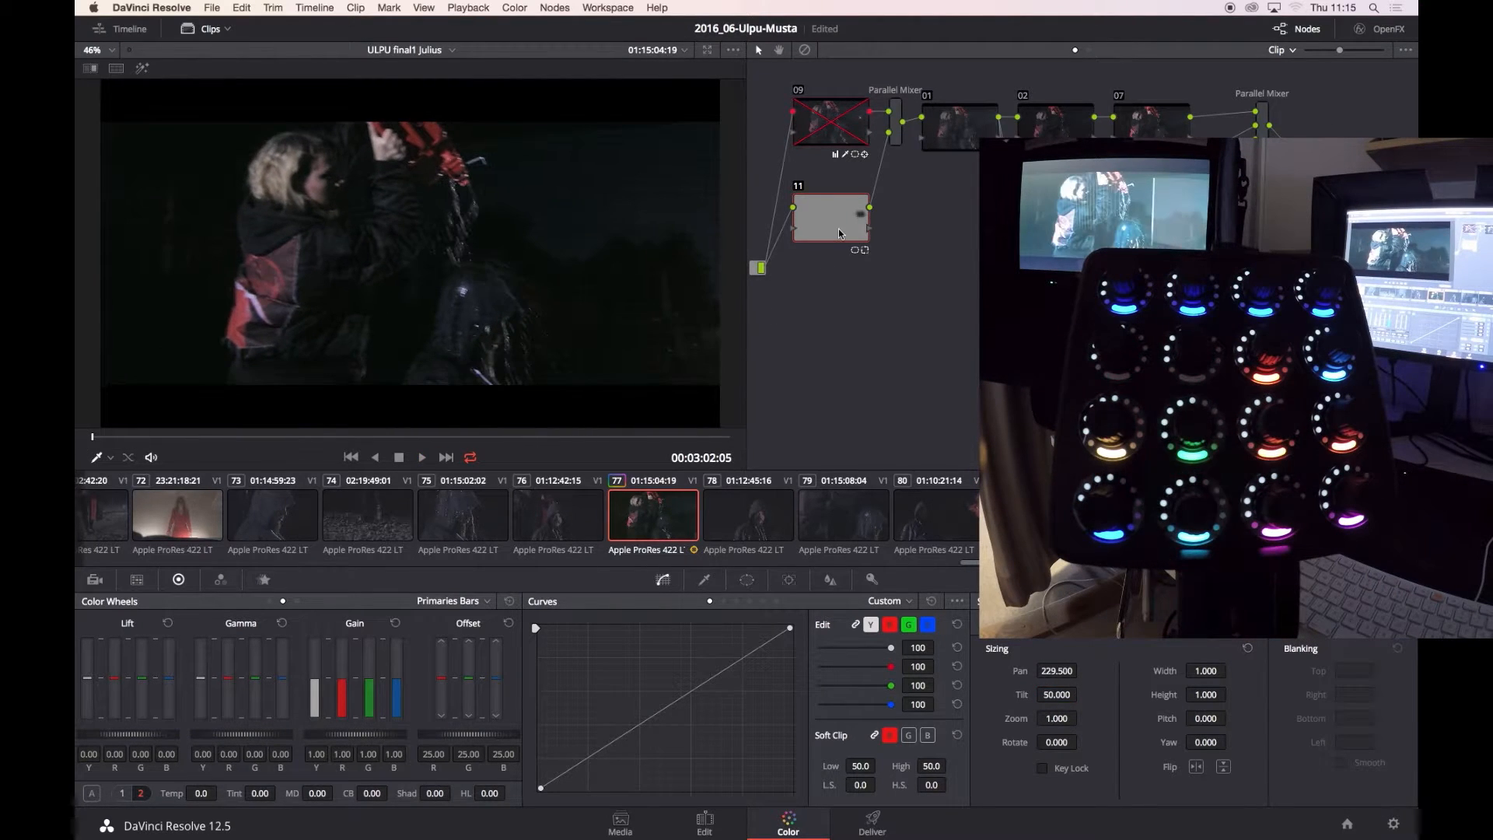
Track node 11's curve window through clip 77 with the Point Tracker.
click(747, 579)
click(788, 580)
click(906, 794)
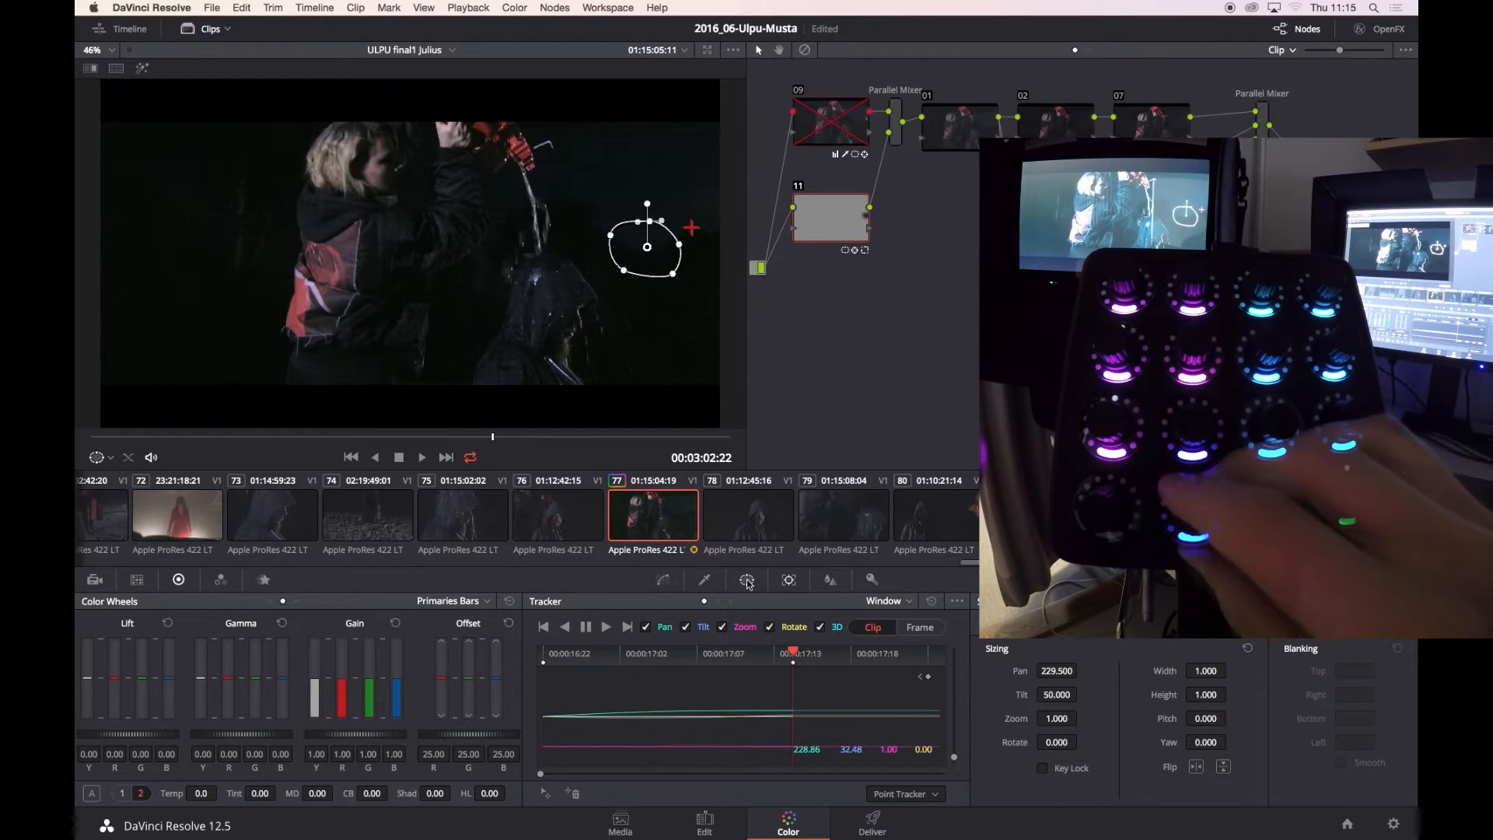
click(484, 444)
key(super+t)
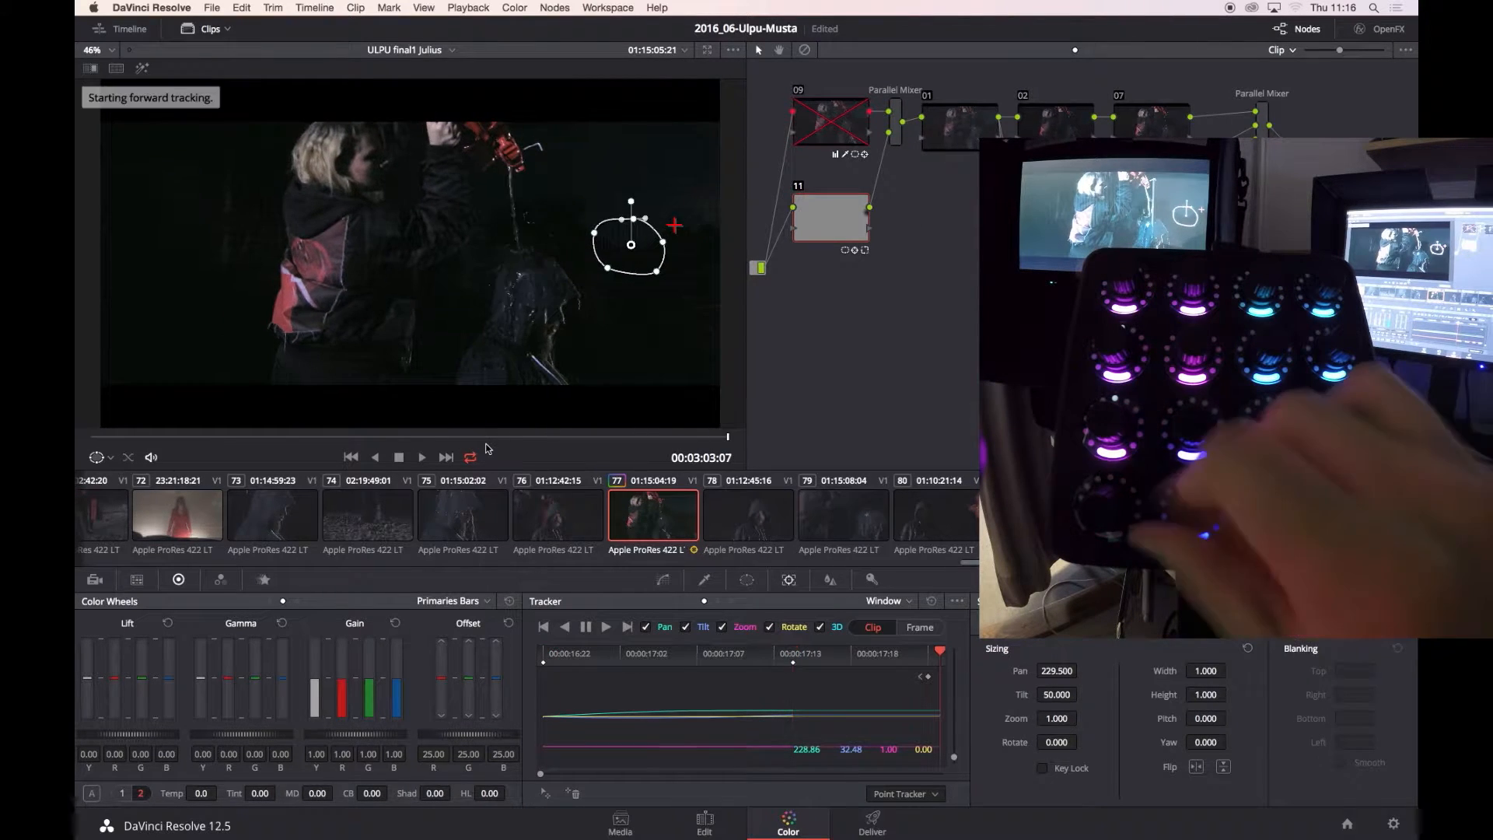
key(space)
Play clip 77 in a loop to check the tracked street light patch.
click(663, 579)
click(747, 579)
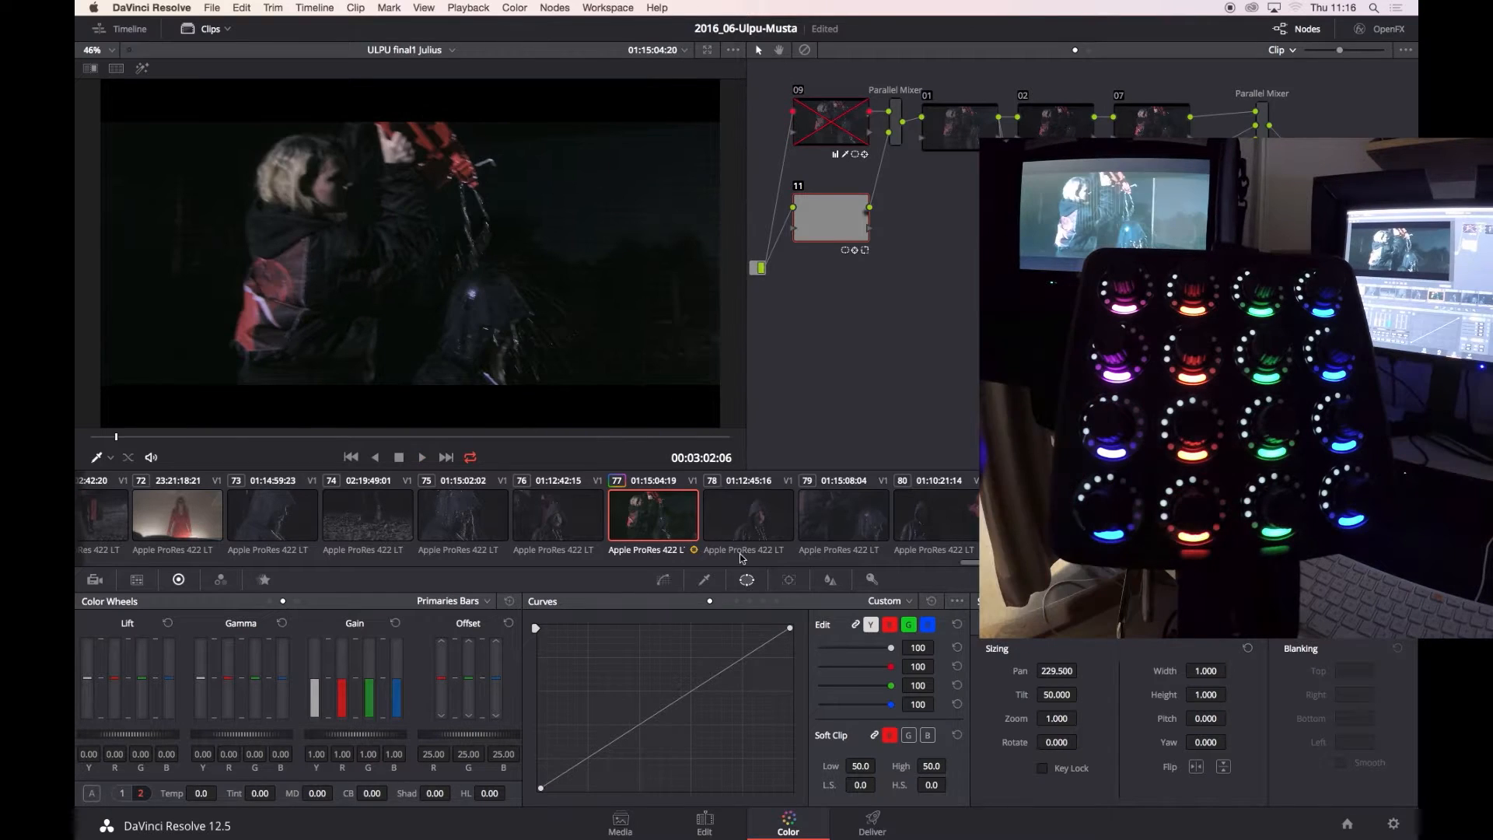
key(space)
click(664, 580)
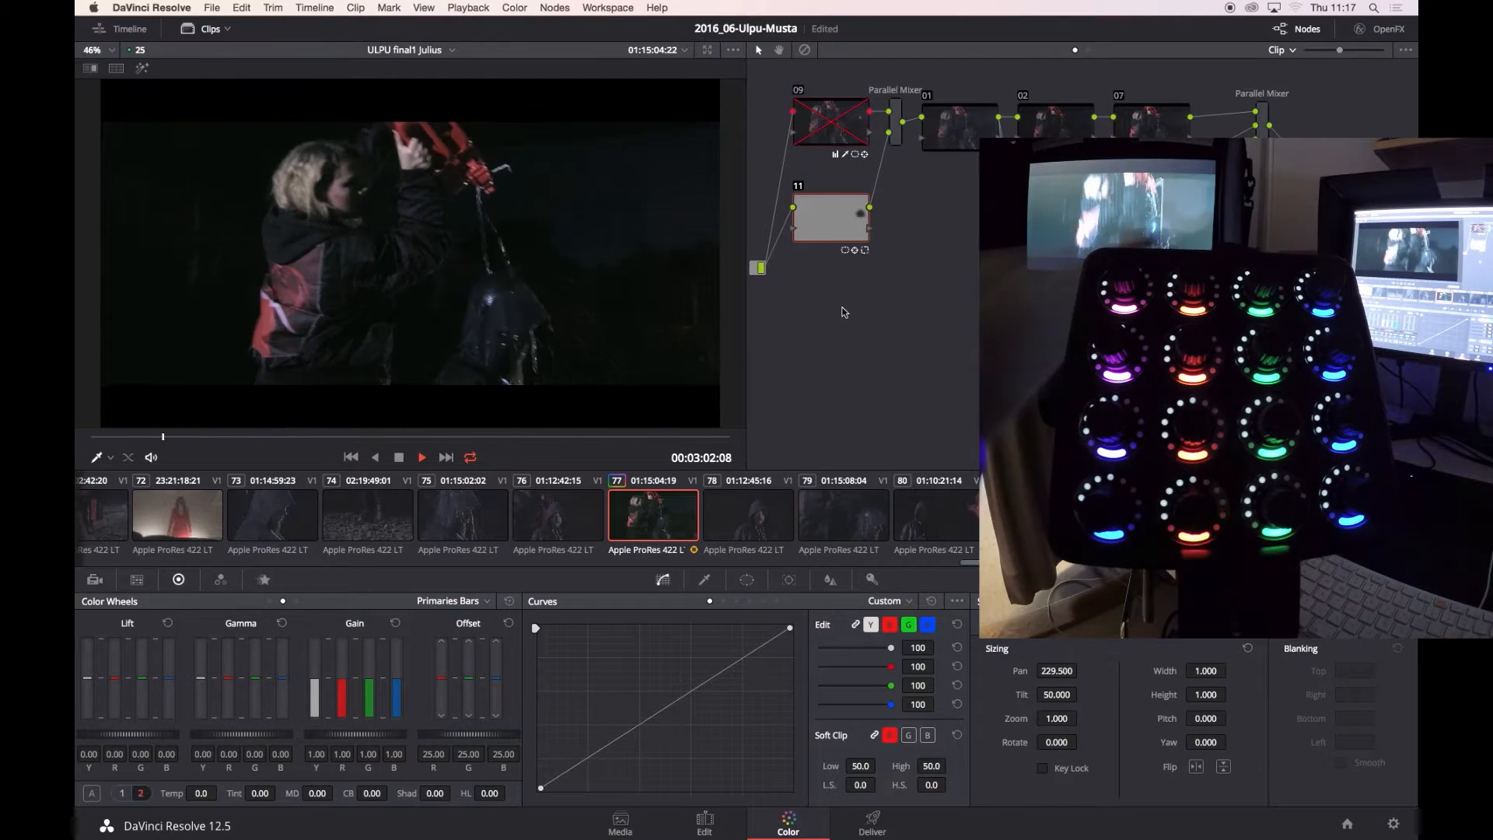
Apply the hooded man grade to clips 73, 74 and 75, playing and scrubbing them to check the look.
click(237, 432)
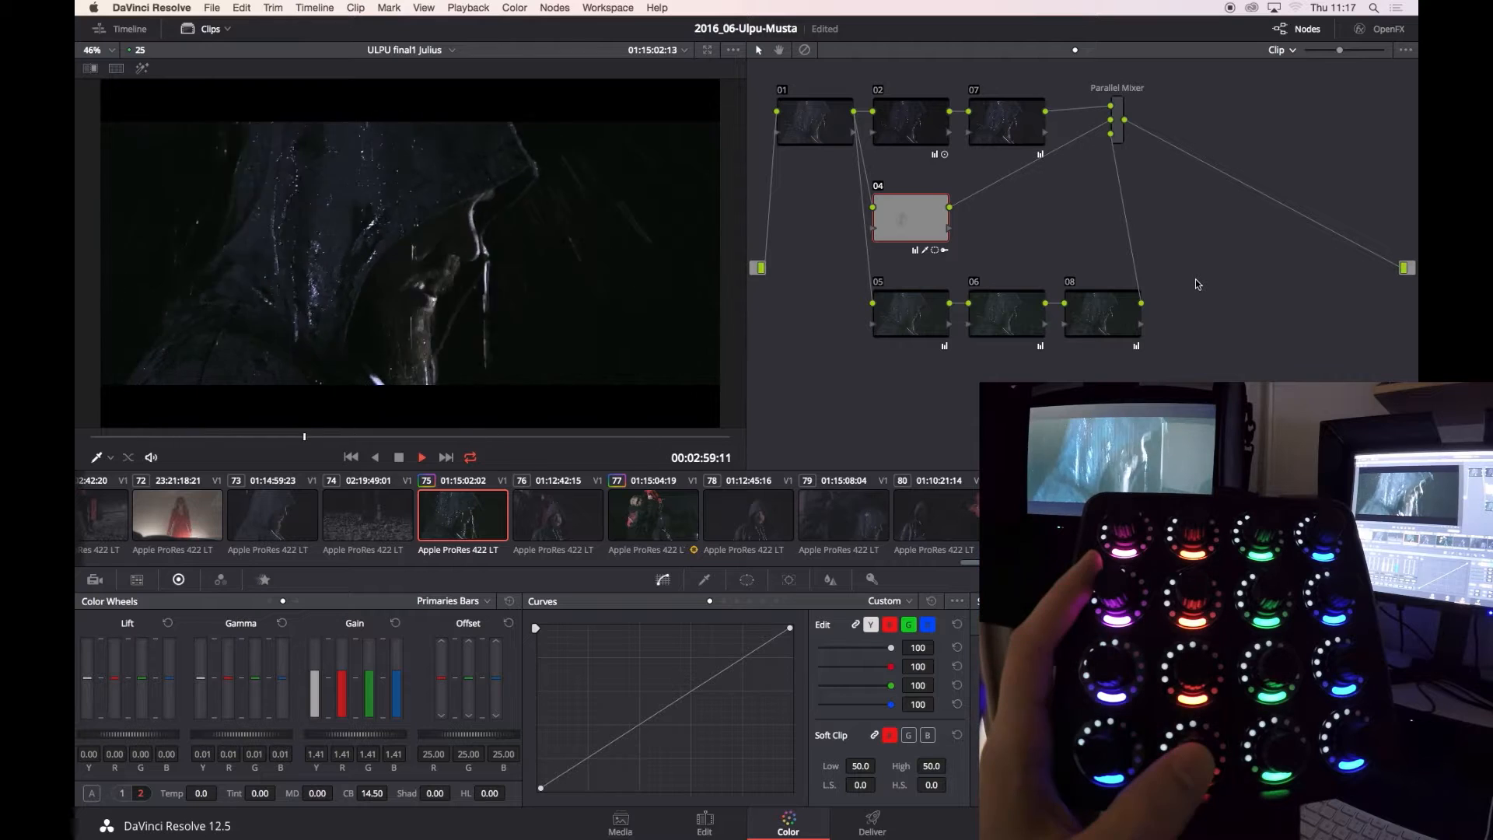
key(space)
key(Up)
key(Up)
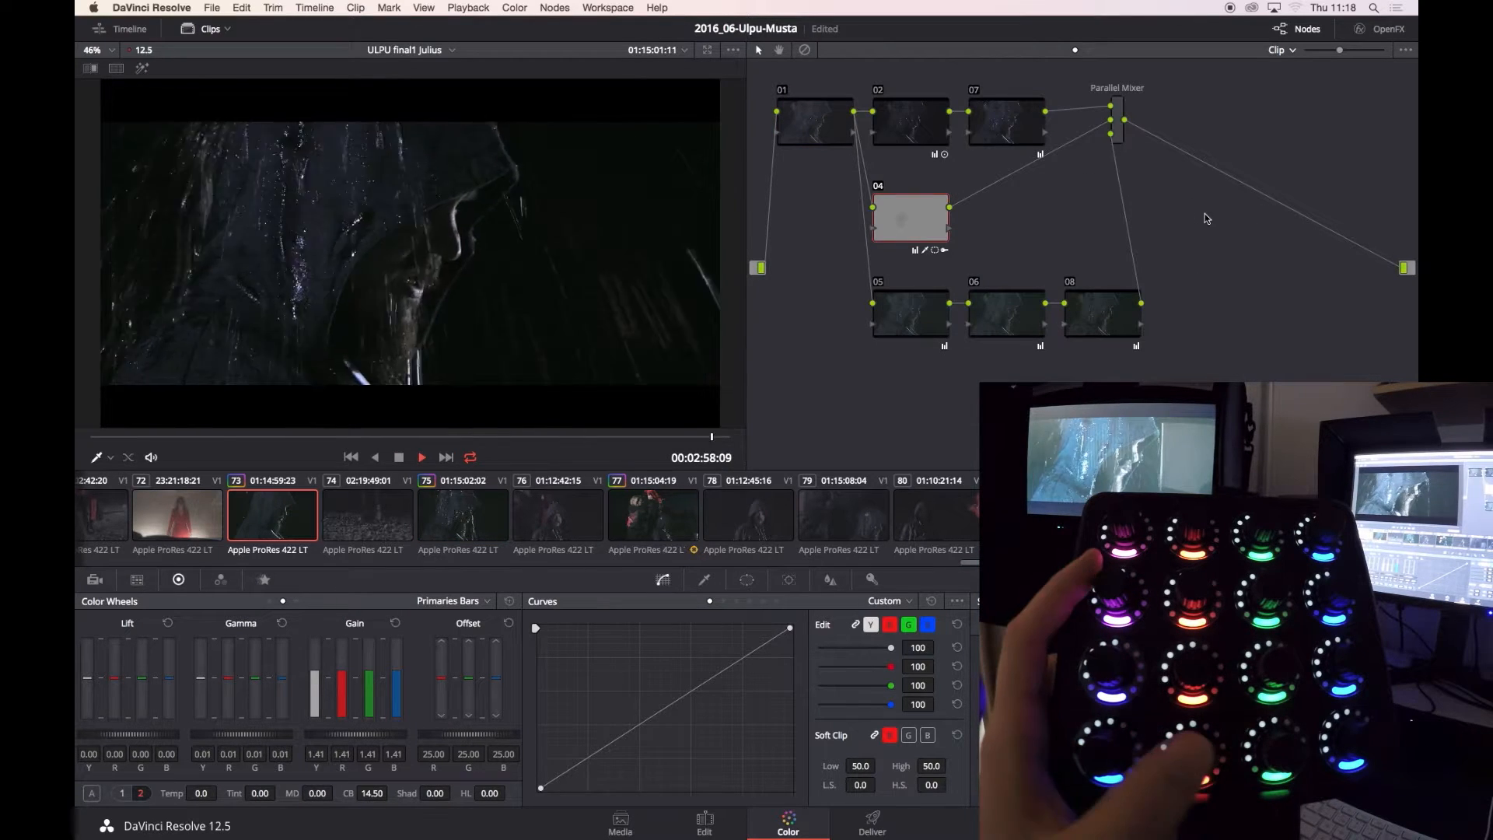
click(336, 438)
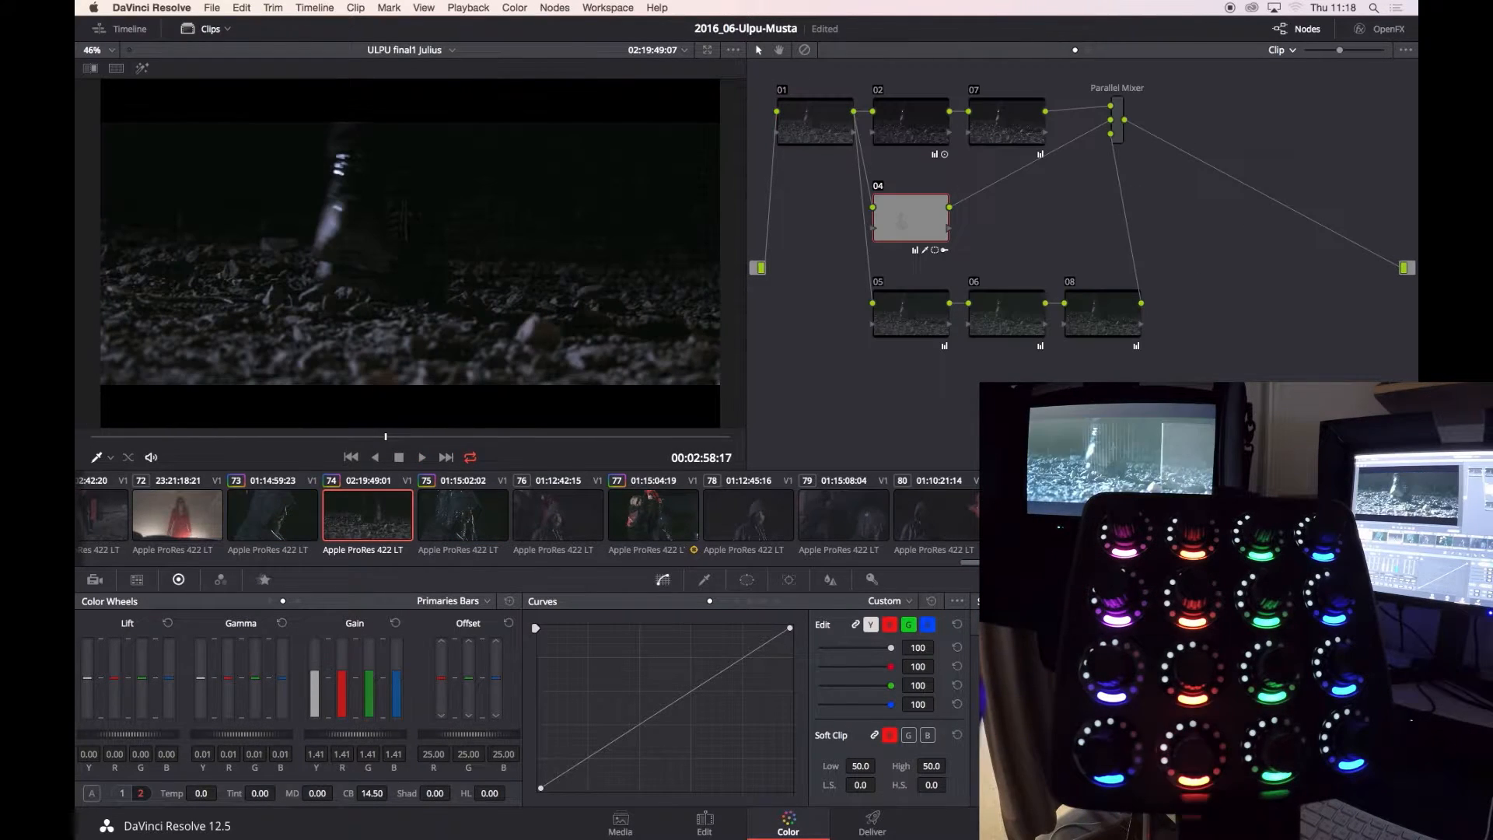
click(235, 438)
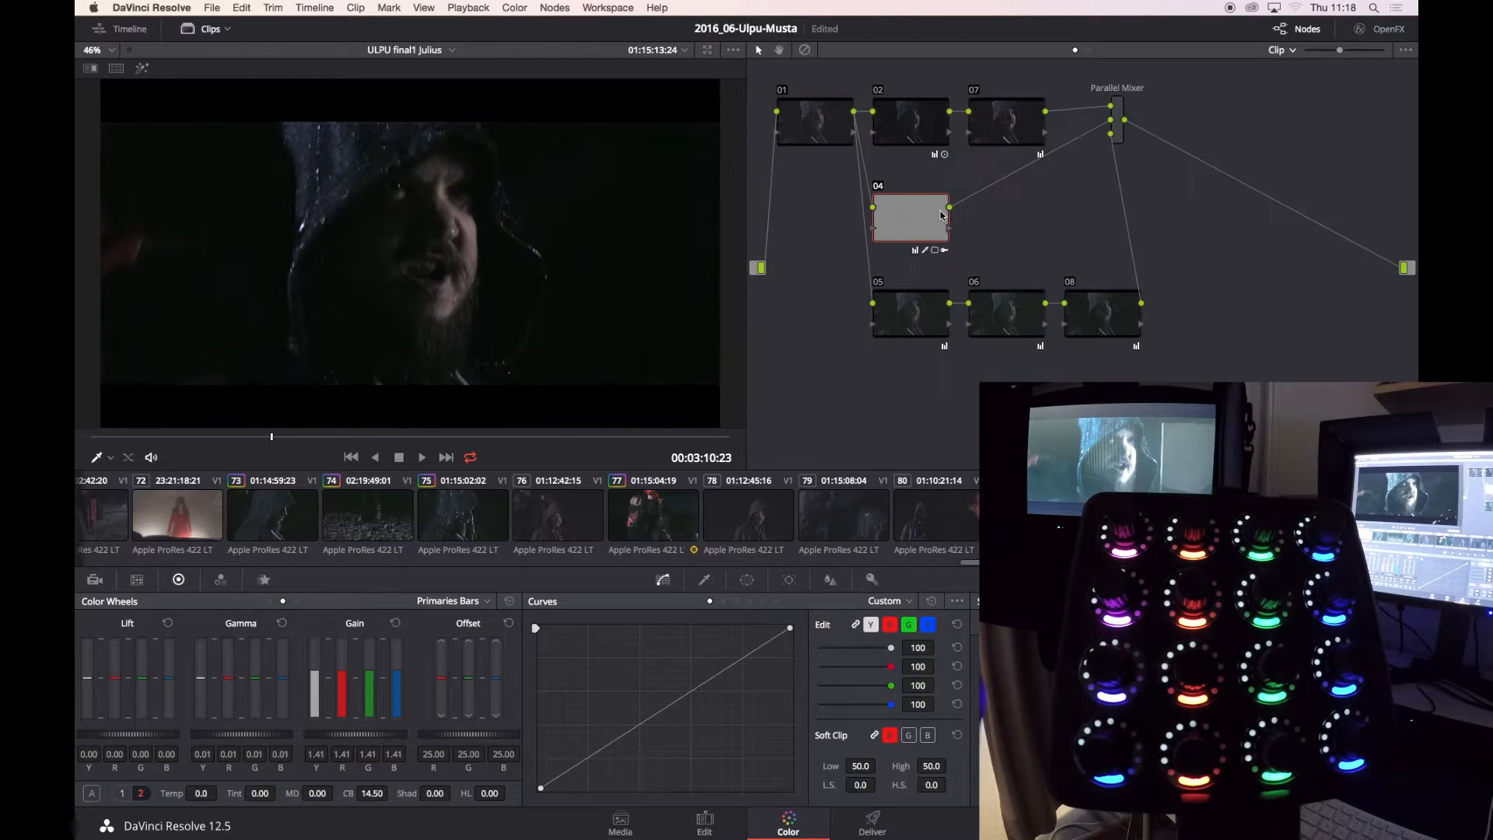
Reposition and resize node 04's window over the face in the frontal hooded close-up, and track it forward and backward.
click(746, 580)
drag(877, 683, 902, 683)
drag(855, 662, 879, 662)
key(super+t)
key(alt+t)
click(663, 579)
key(space)
drag(440, 681, 439, 678)
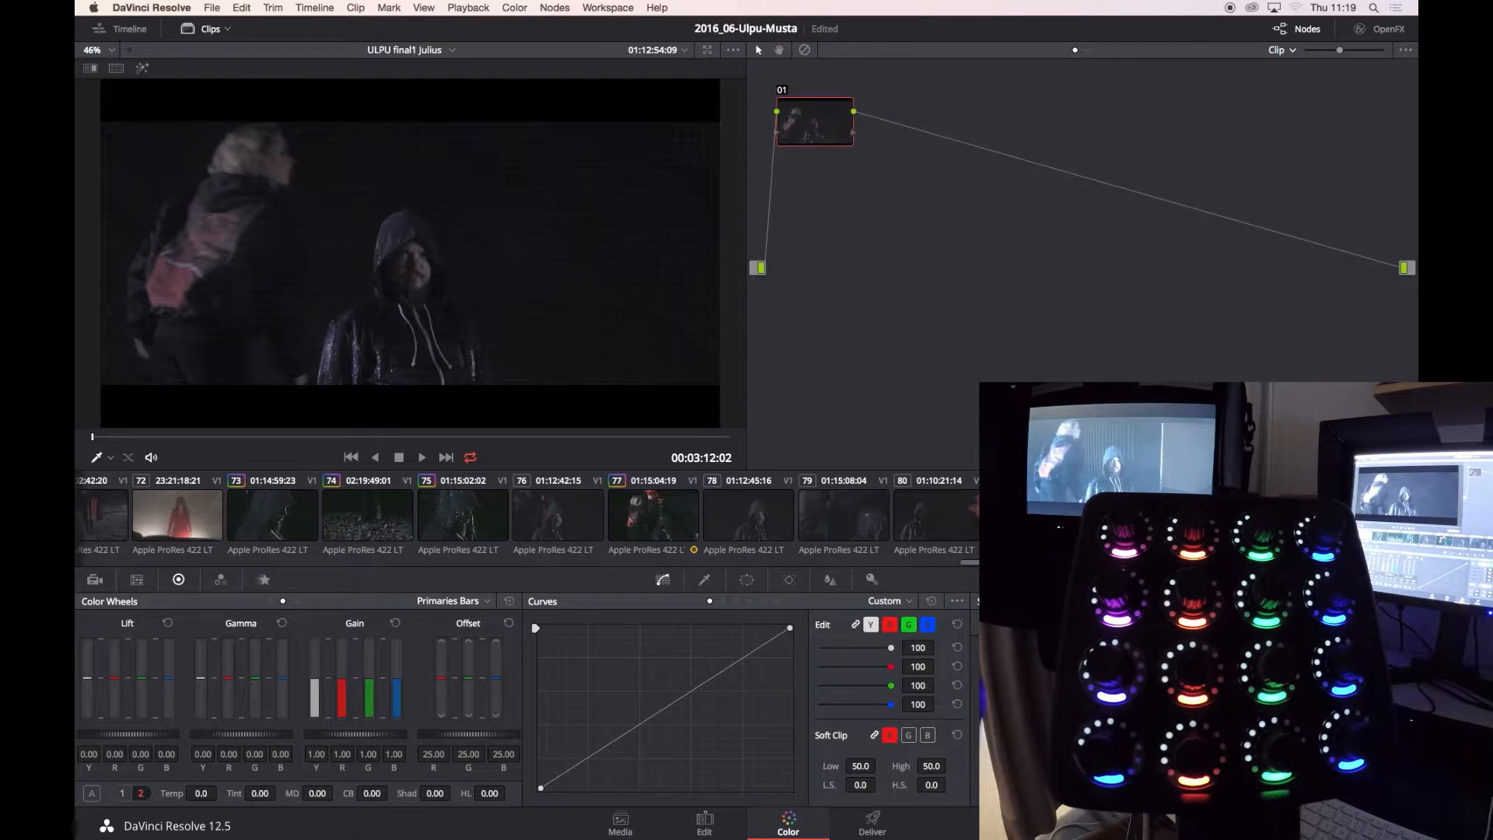
Give the next ungraded hooded man shots the same grade and track node 04's face window backward from the close-up's last frame.
mouse_move(929, 230)
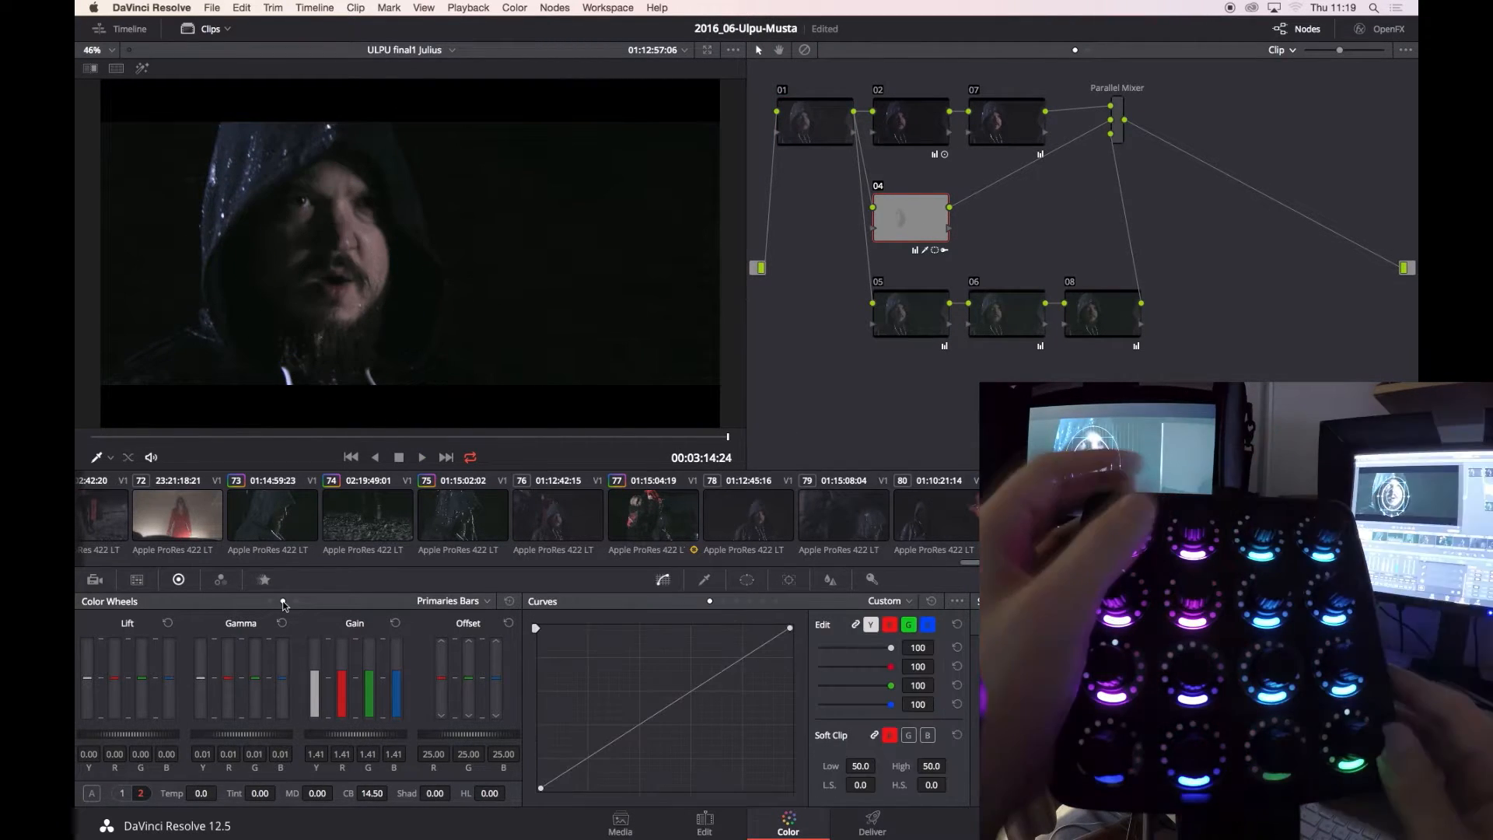
click(746, 581)
key(alt+t)
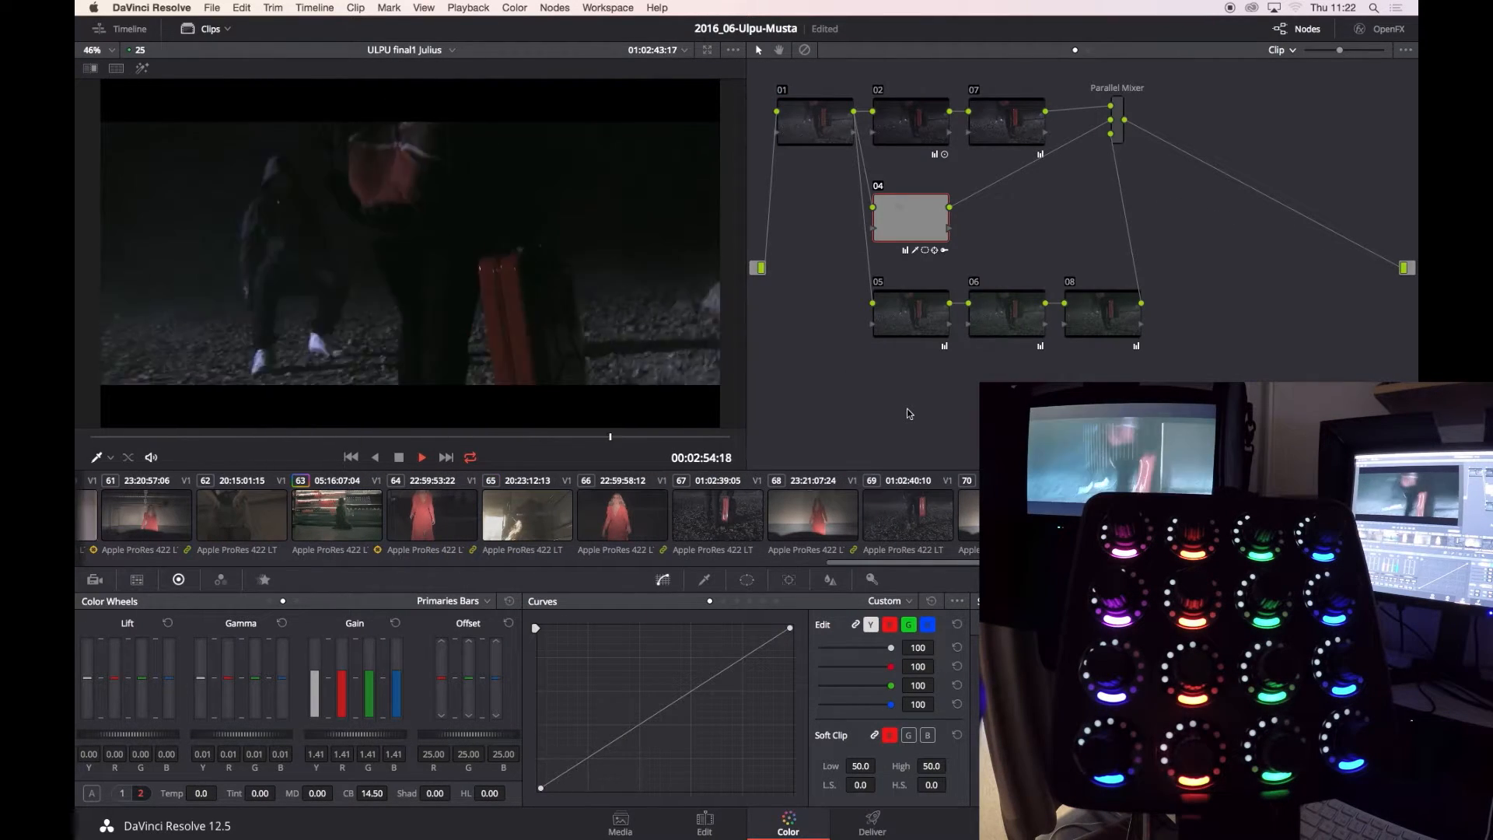
Raise node 04's gain to about 1.52 on the night shot with the red suitcase.
key(space)
click(704, 579)
click(747, 581)
click(663, 579)
drag(354, 734, 374, 734)
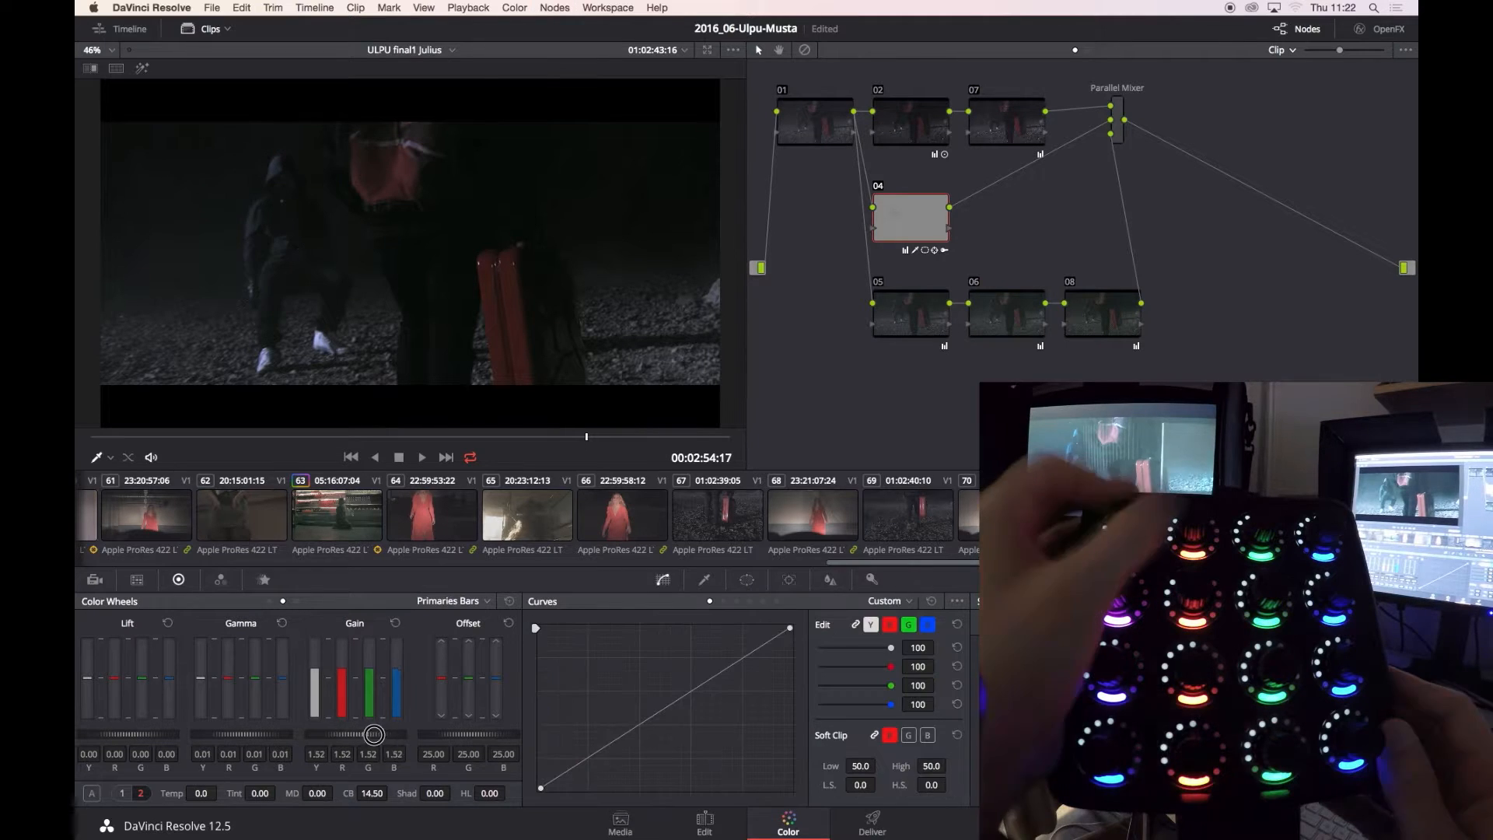
Add parallel node 09 with a circular window of softness 2.07 over the figure with the suitcase, and track it.
key(space)
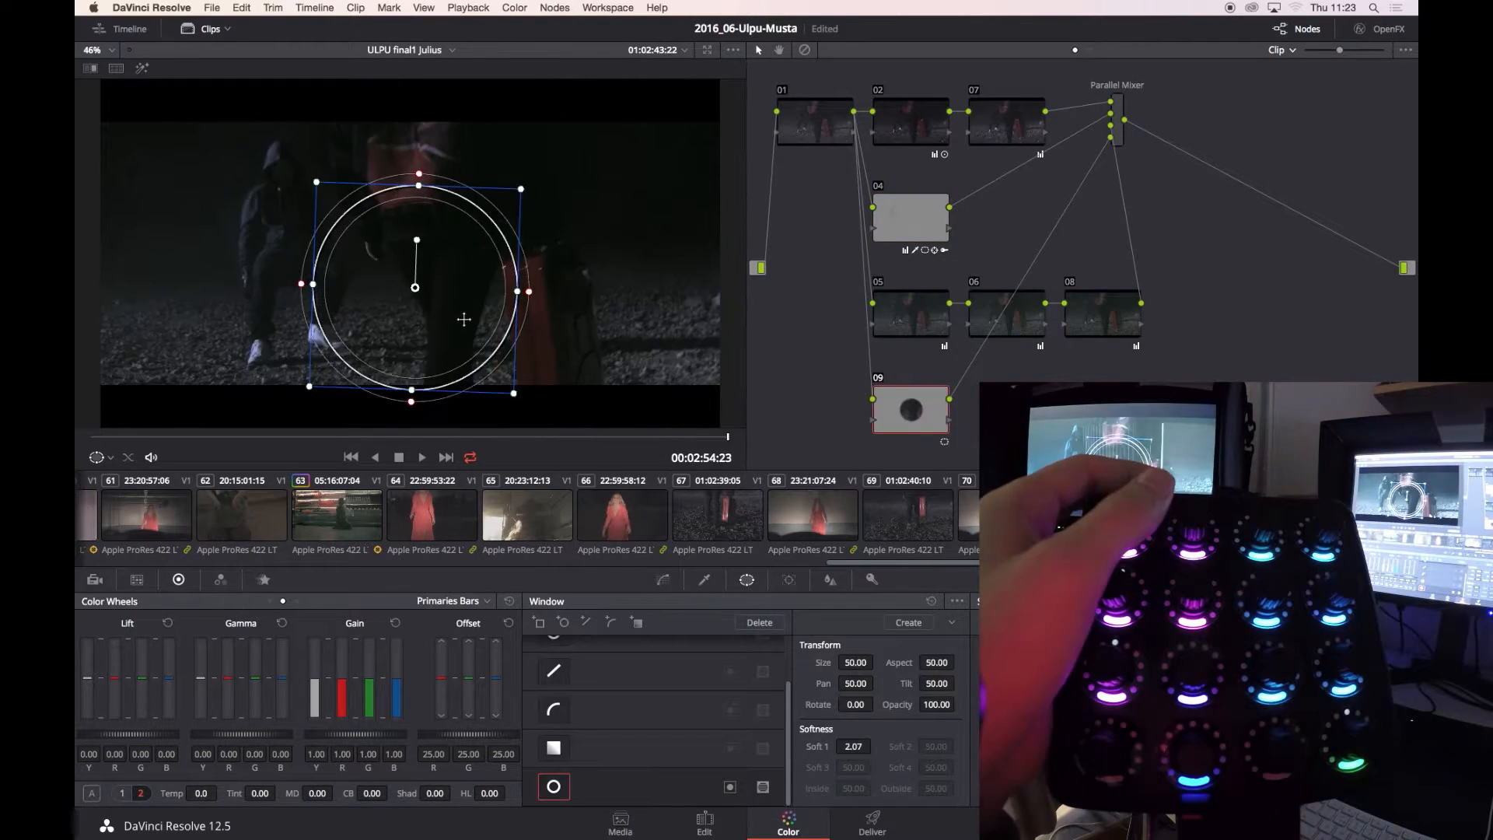
click(663, 579)
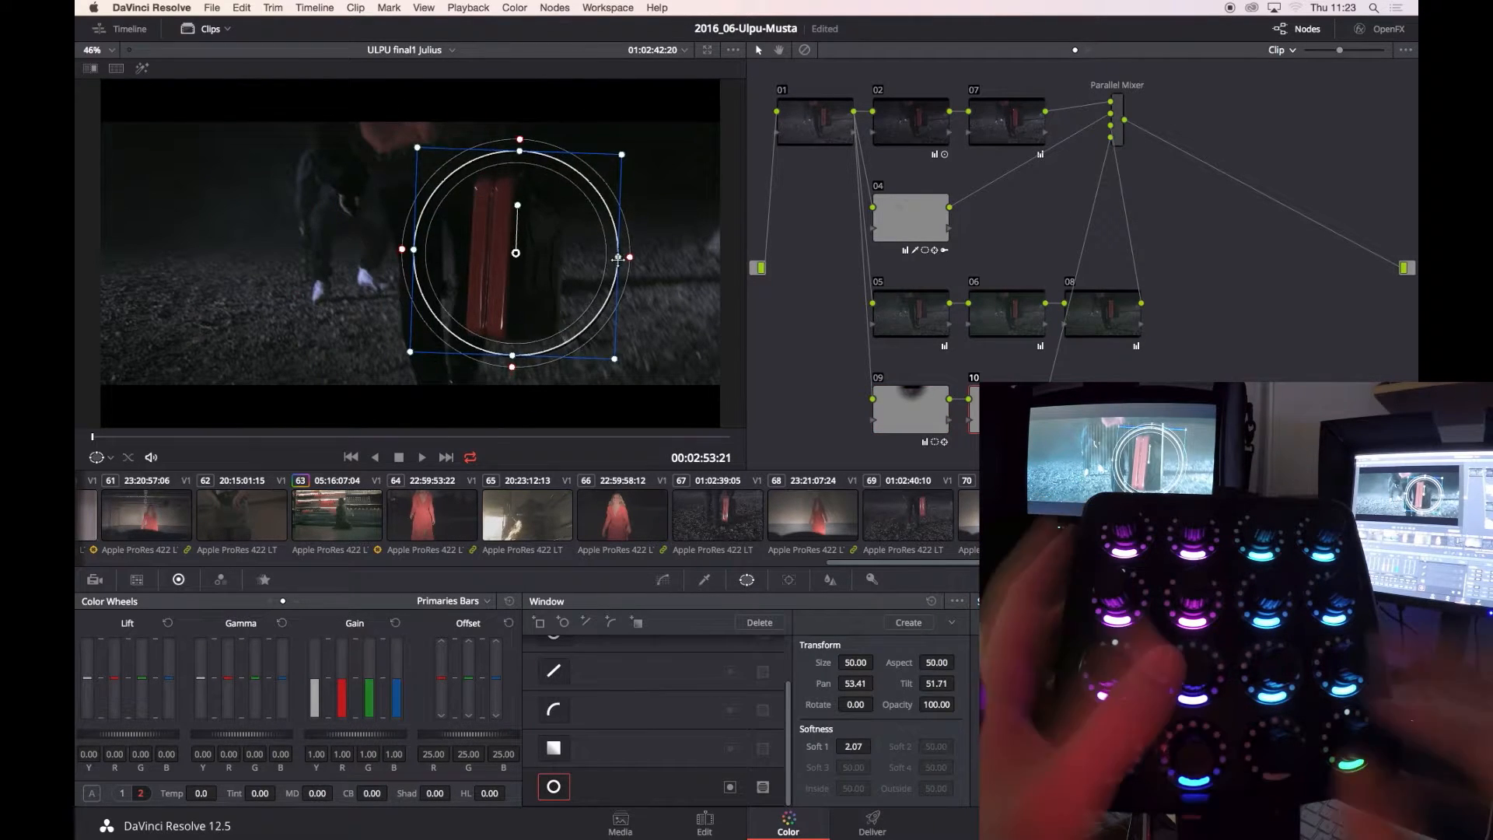
Outline the red suitcase and its dark side with a softened curve window on node 10, and track it forward.
key(super+z)
click(480, 167)
drag(467, 181, 462, 190)
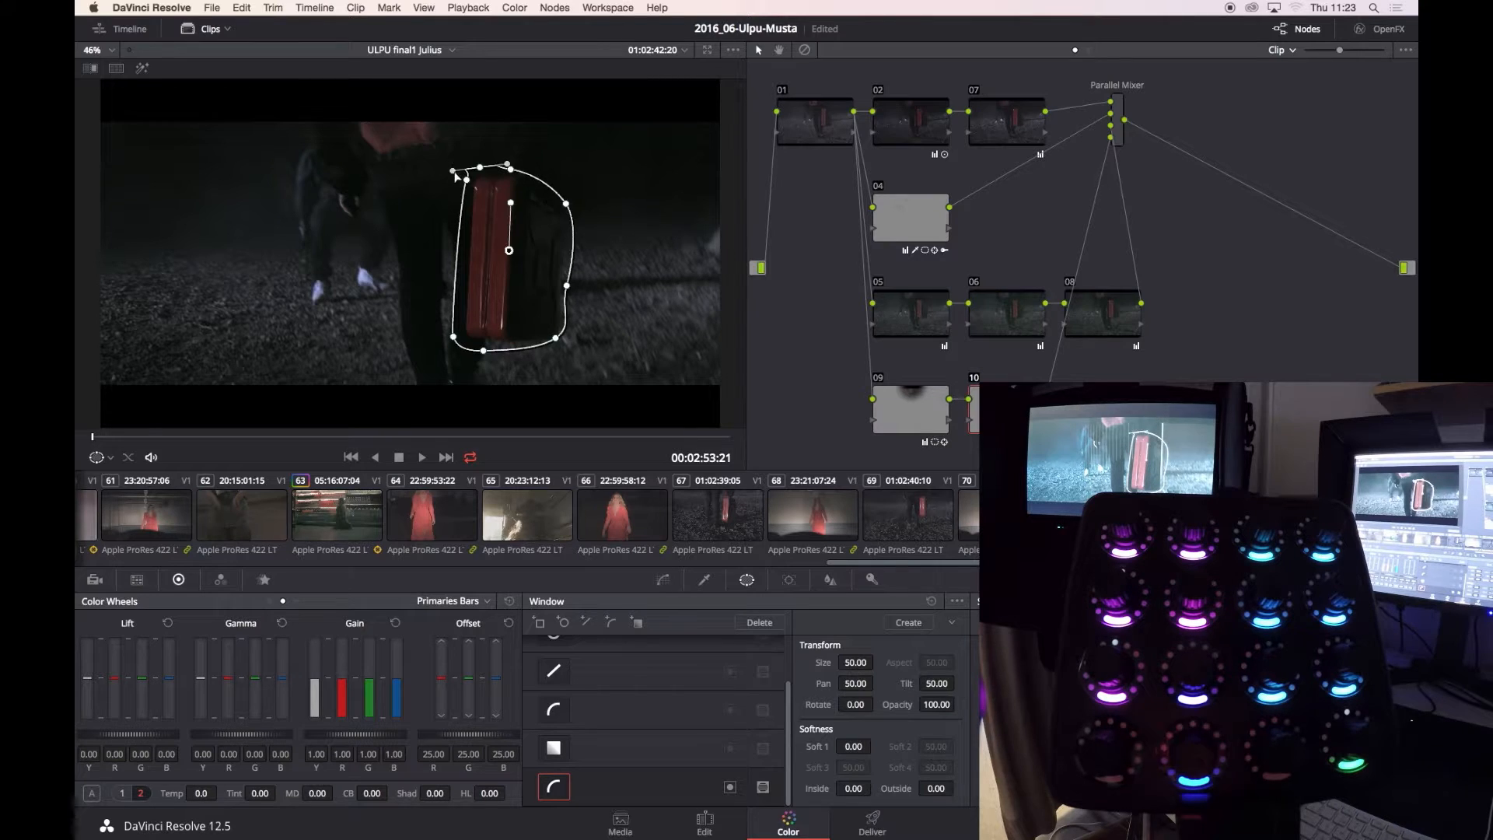
key(shift+h)
drag(854, 747, 866, 746)
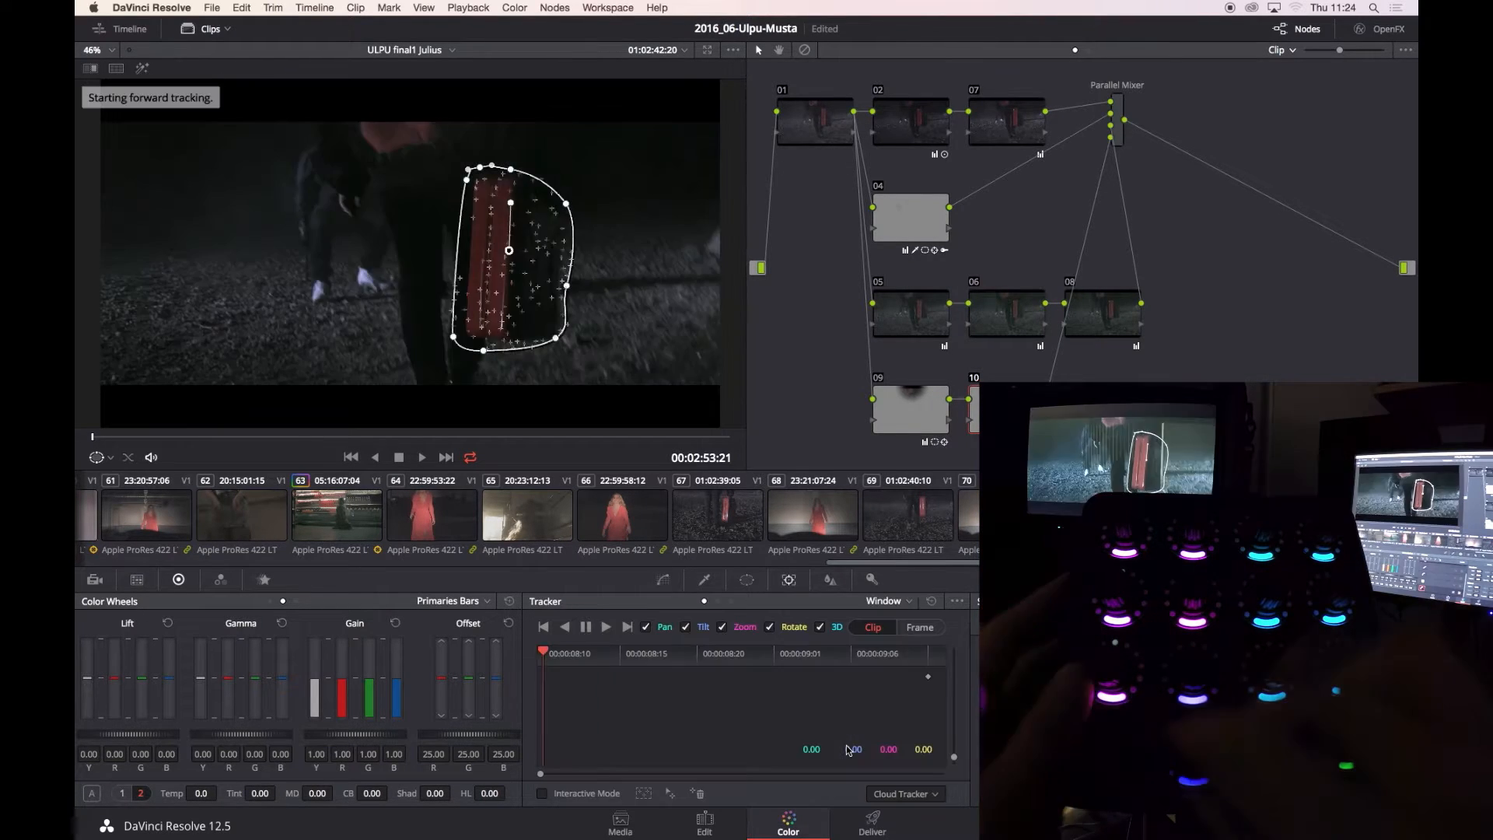
Set node 10's gain to 1.31, lift to -0.01, color boost to 3.50 and red offset to 24.80, and play the shot.
drag(410, 735, 424, 735)
drag(372, 793, 385, 793)
drag(354, 734, 366, 734)
drag(132, 734, 94, 736)
key(super+d)
key(space)
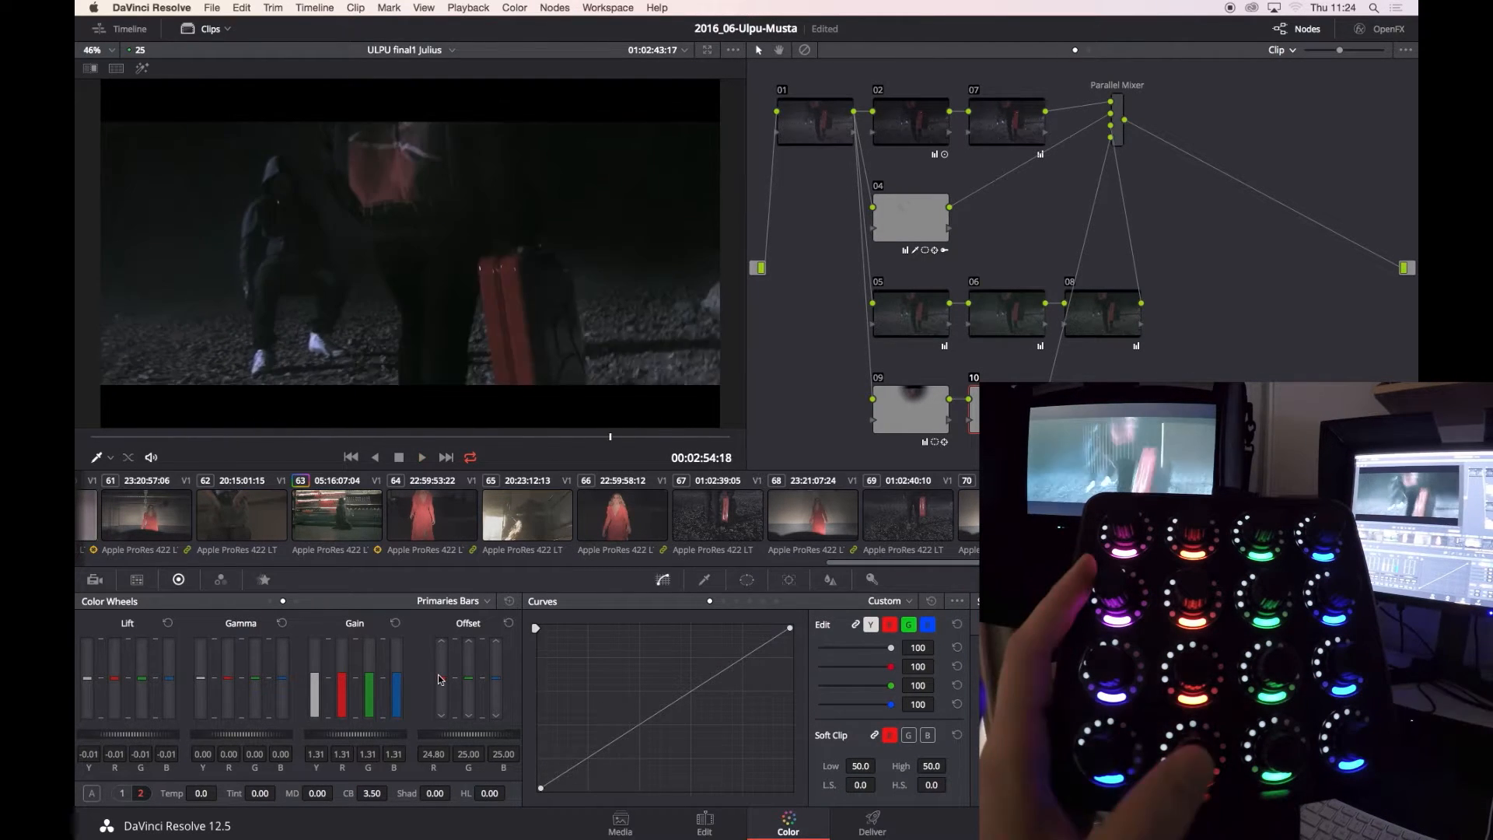
Compare the suitcase shot with the graded stills in a wipe, and add node 11 after node 07 with lift -0.01.
click(363, 294)
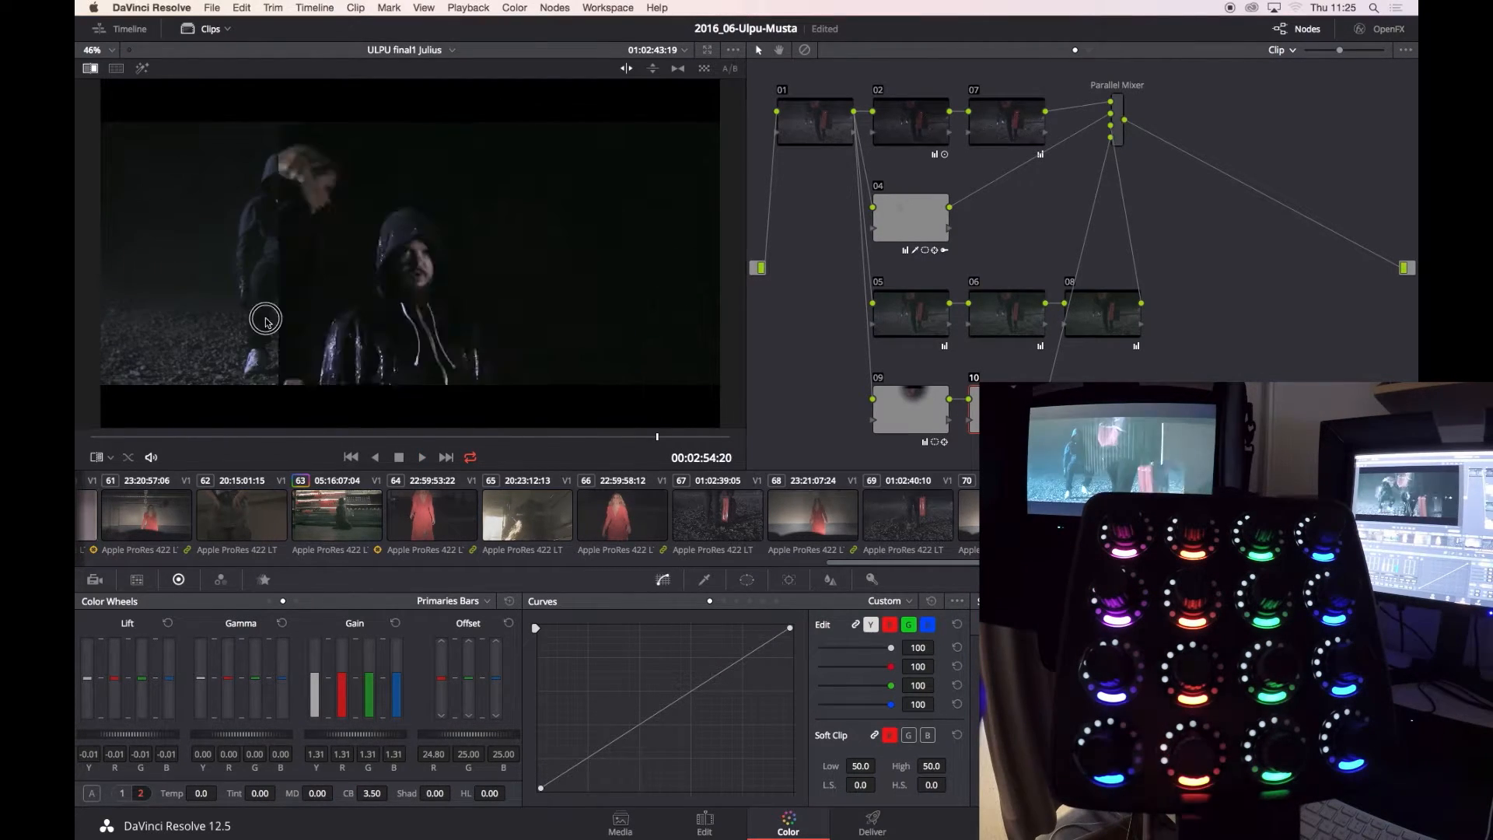
drag(265, 322, 697, 322)
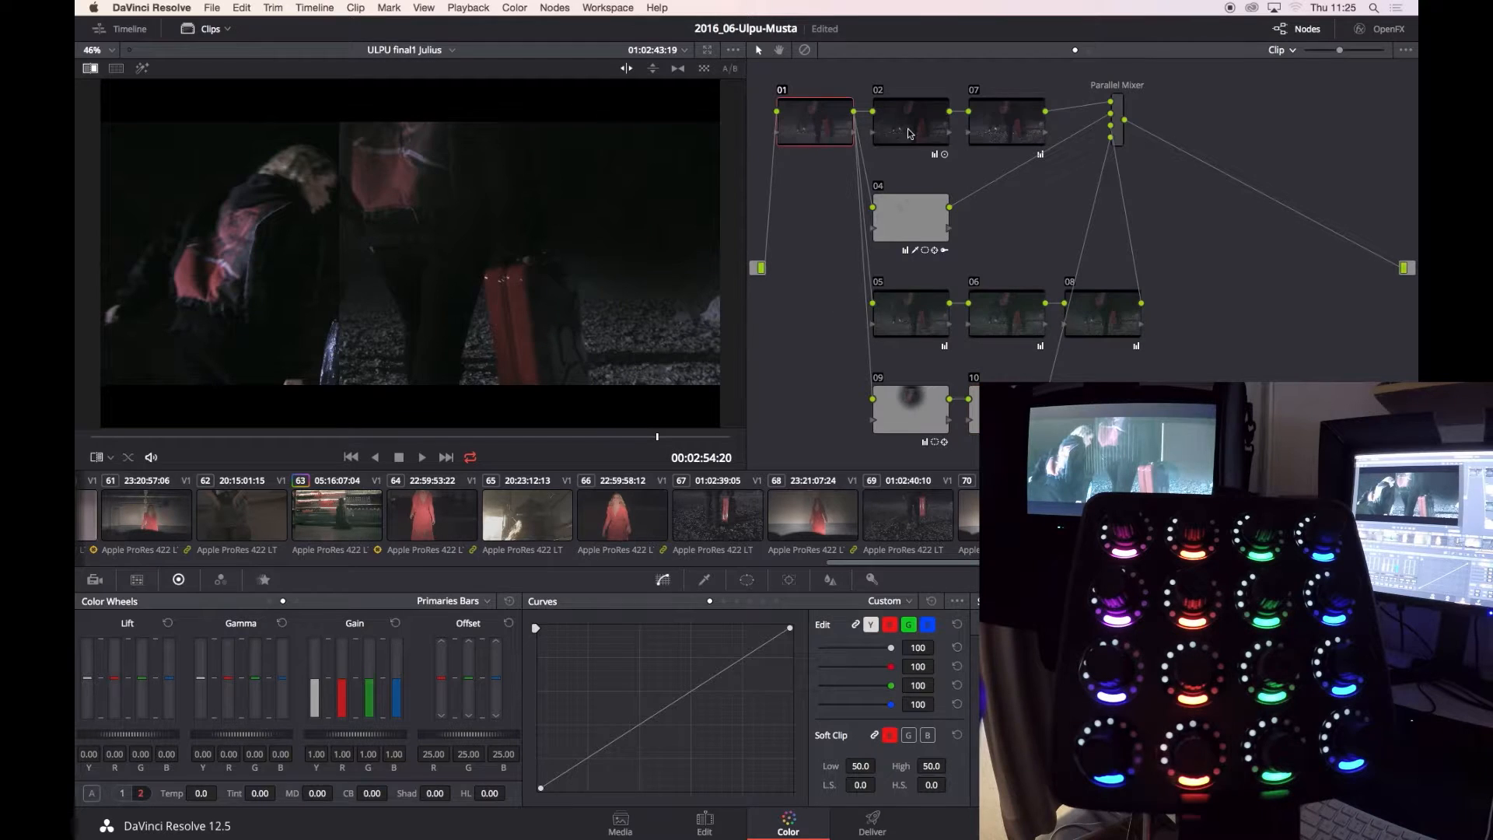
key(space)
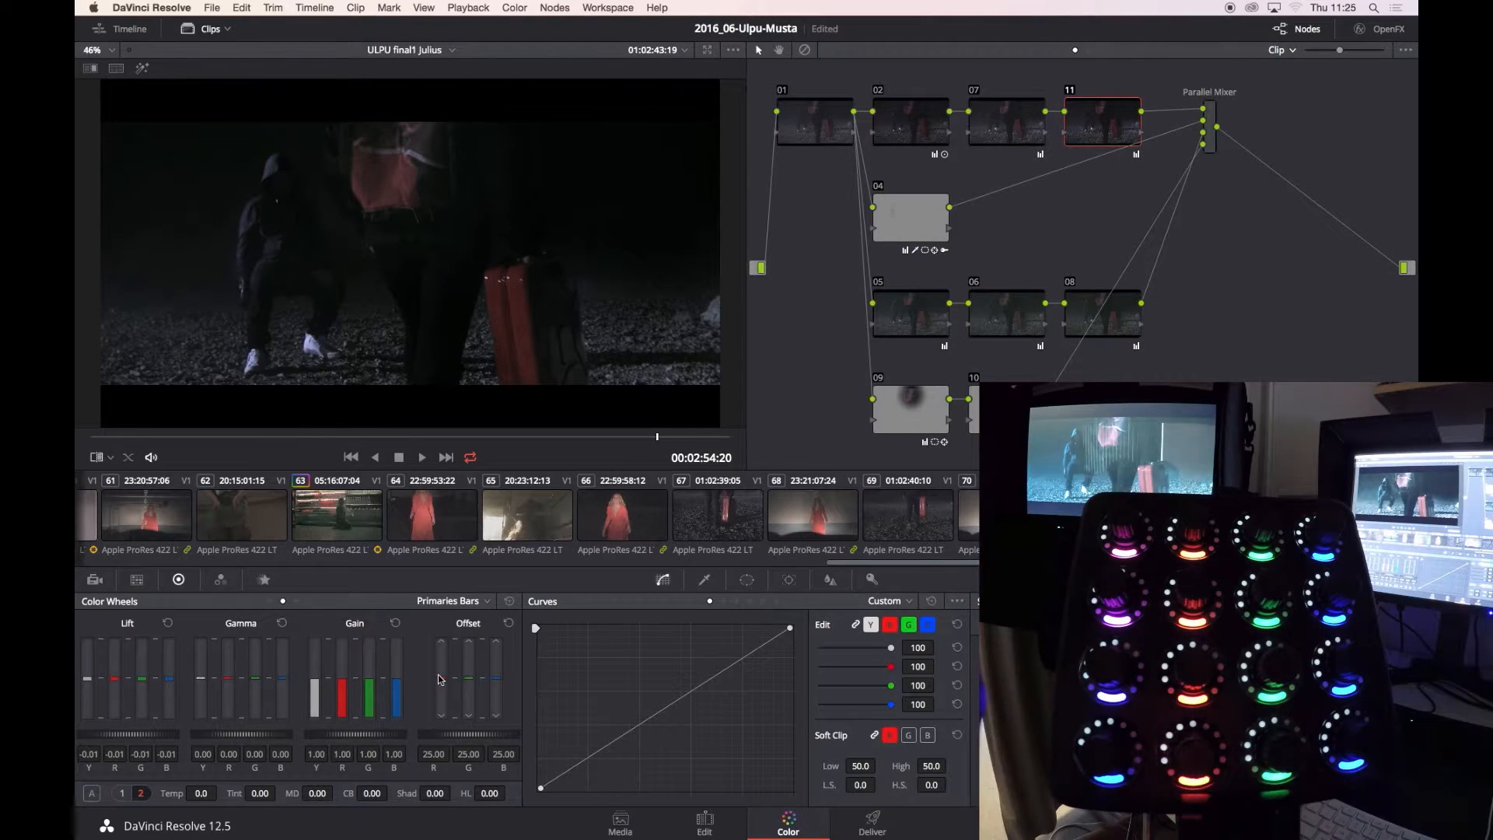
key(space)
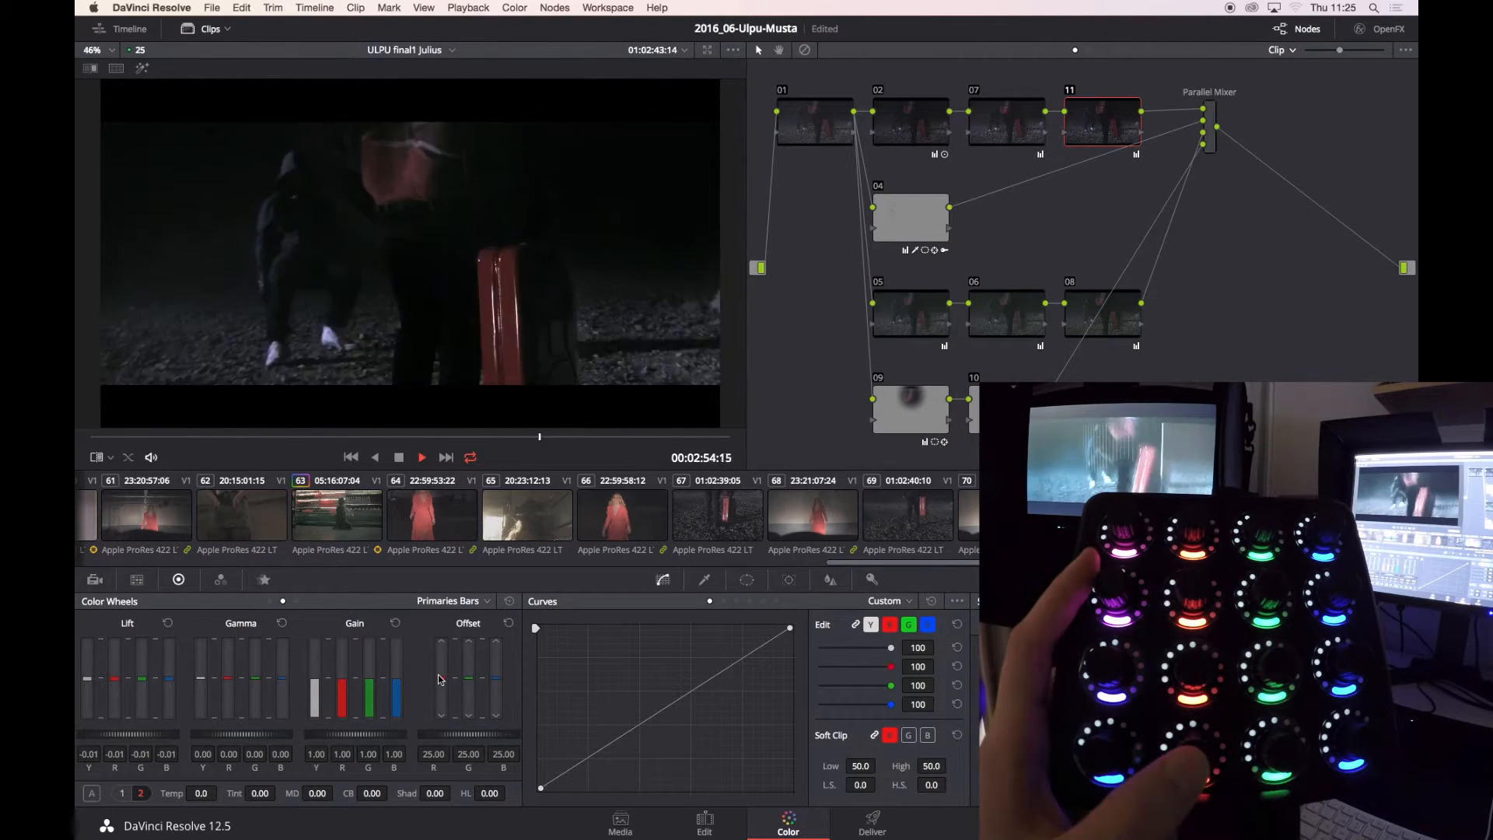
Apply the suitcase grade to clip 69, disable node 04, and refit and track node 10's curve window on the suitcase.
click(291, 432)
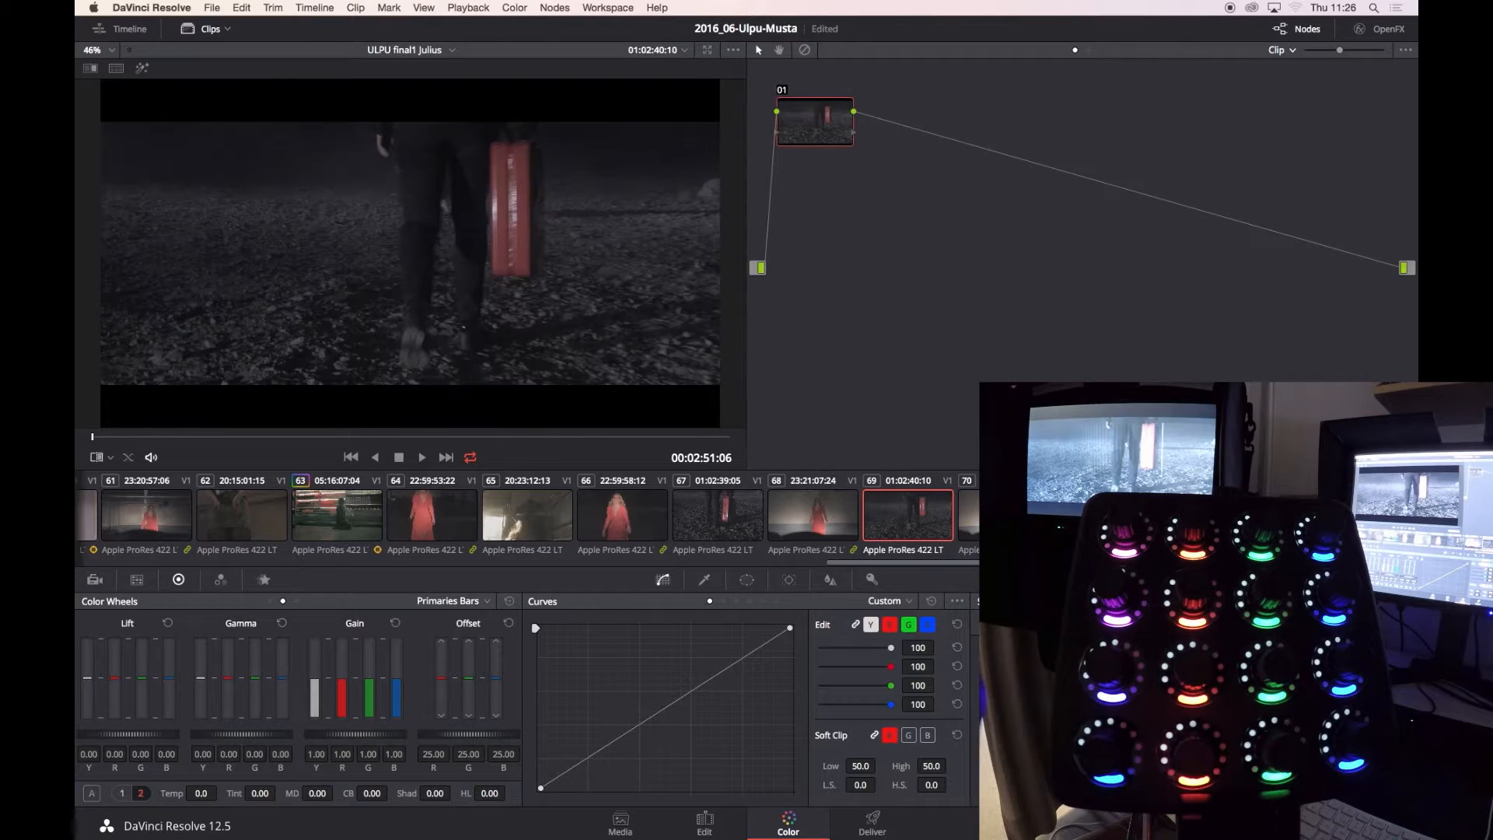
click(878, 188)
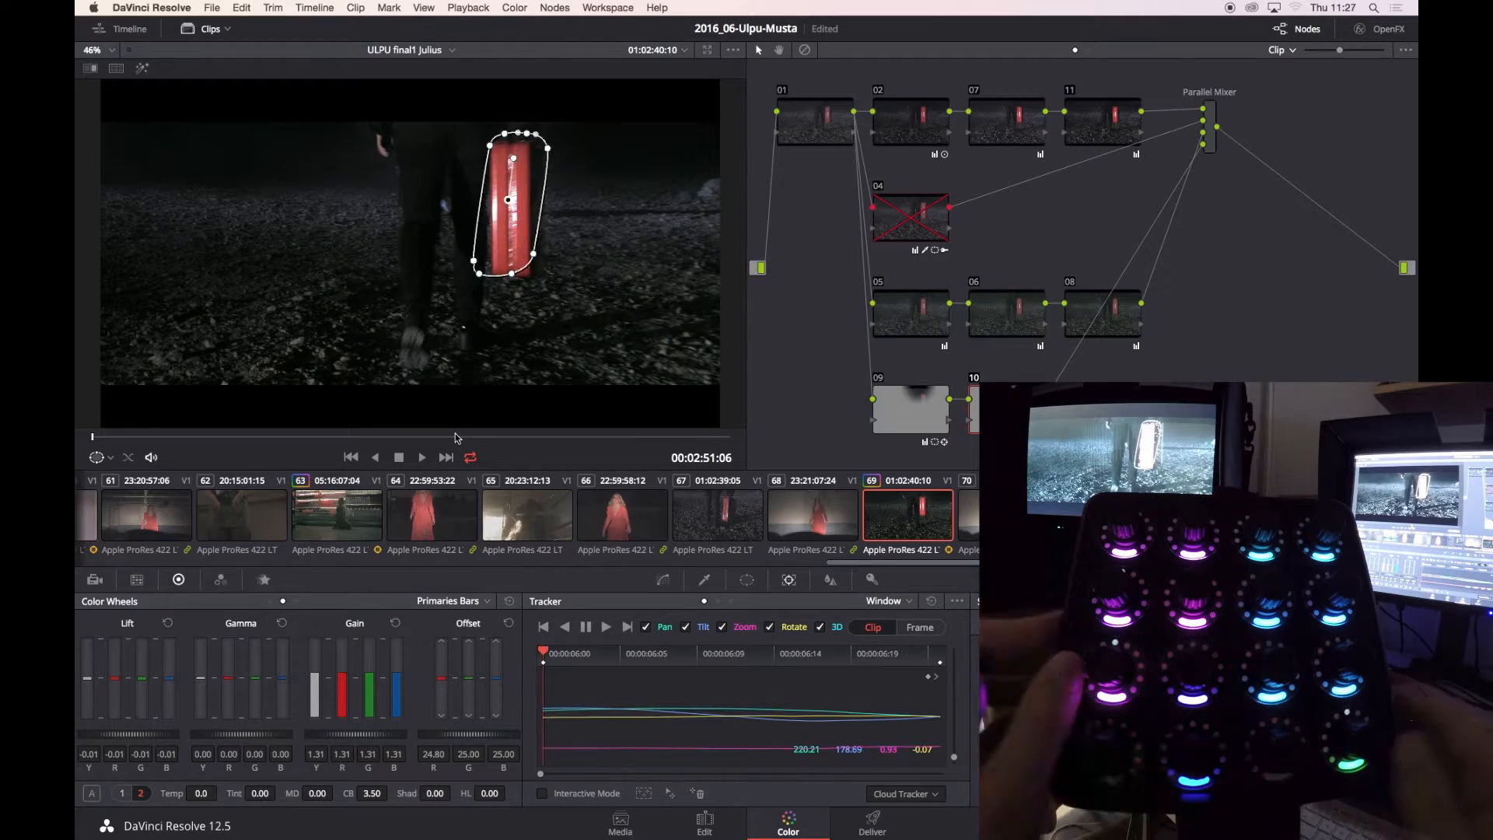
key(space)
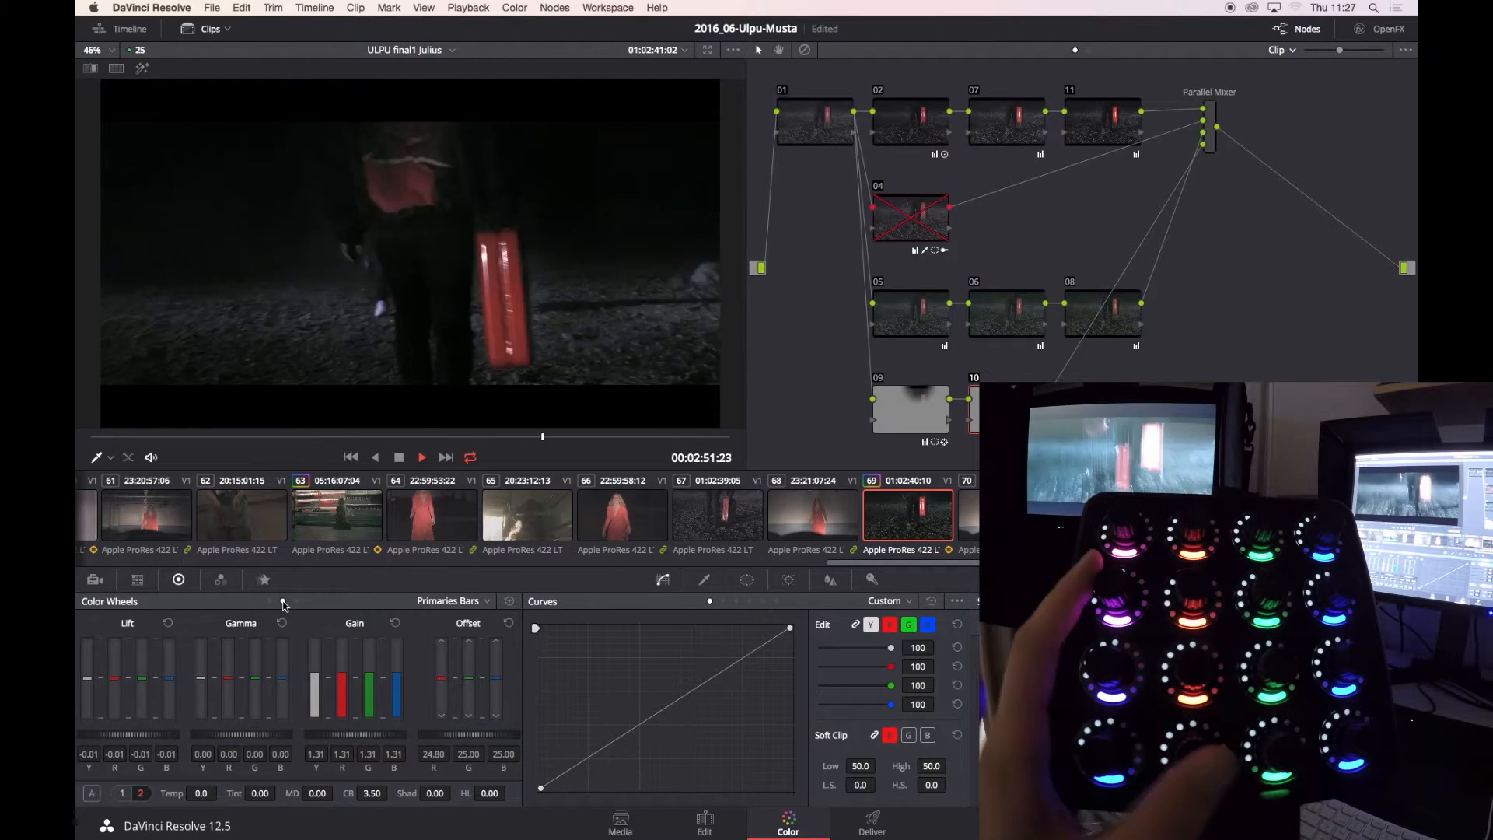
Paste the suitcase grade onto clip 67 with nodes 04 and 09 disabled, and reshape and track node 10's suitcase window.
click(718, 515)
key(super+v)
key(shift+grave)
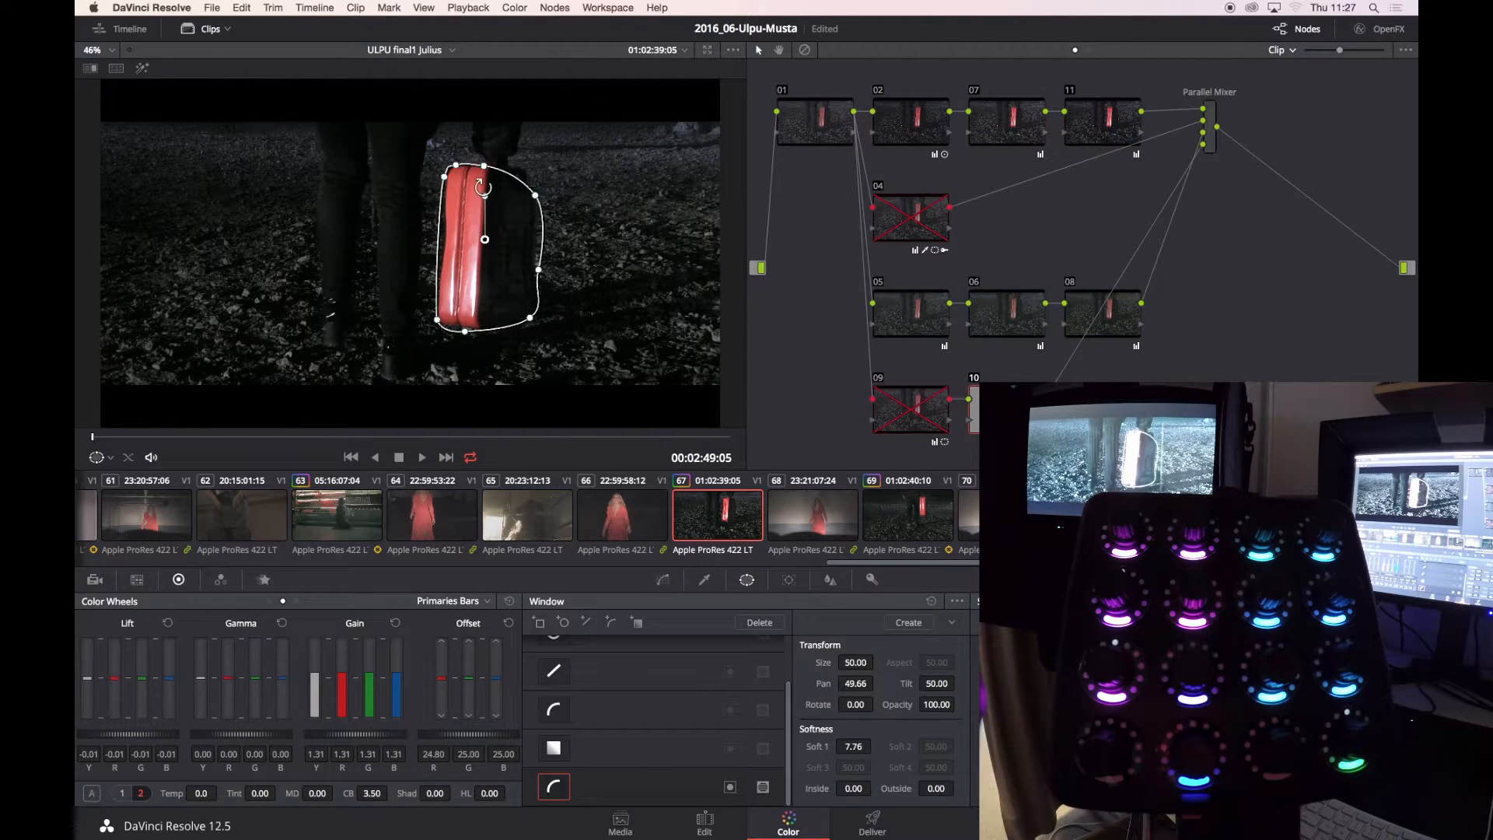
key(super+t)
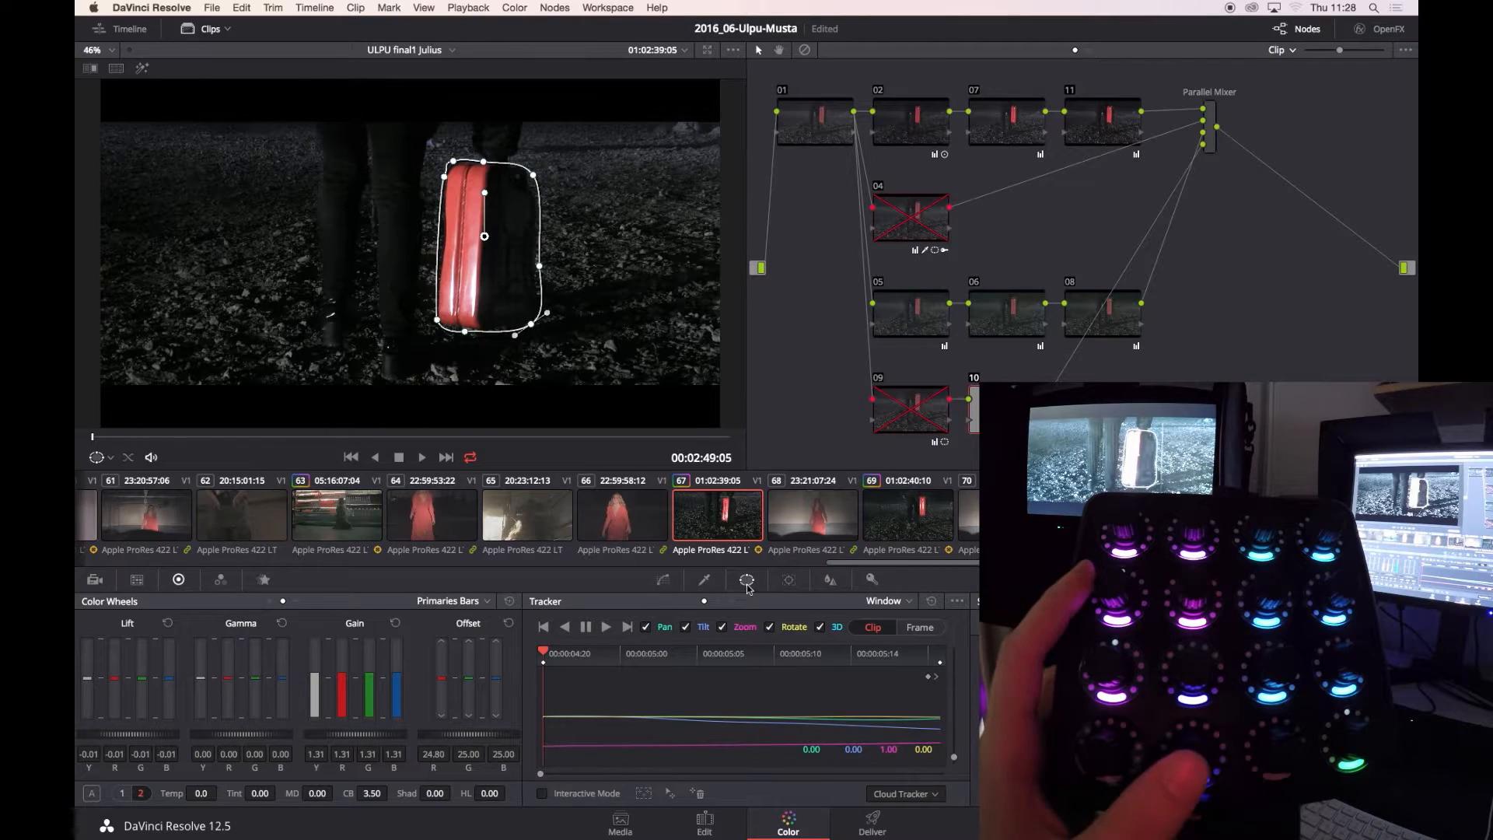
Try interactive tracking with tracking points placed inside the suitcase window, and clear the track data.
drag(412, 142, 513, 263)
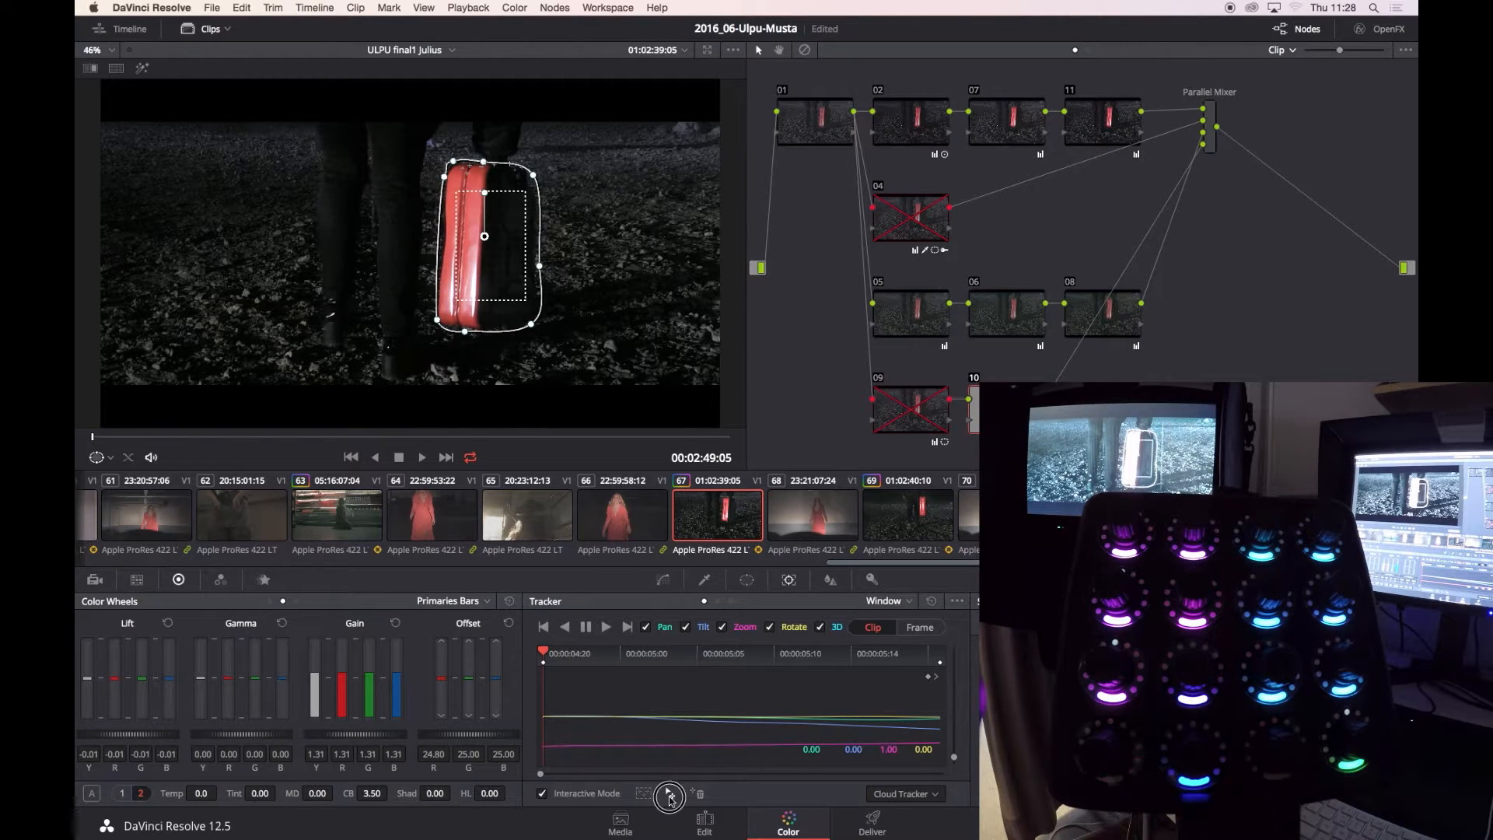
key(super+t)
click(929, 600)
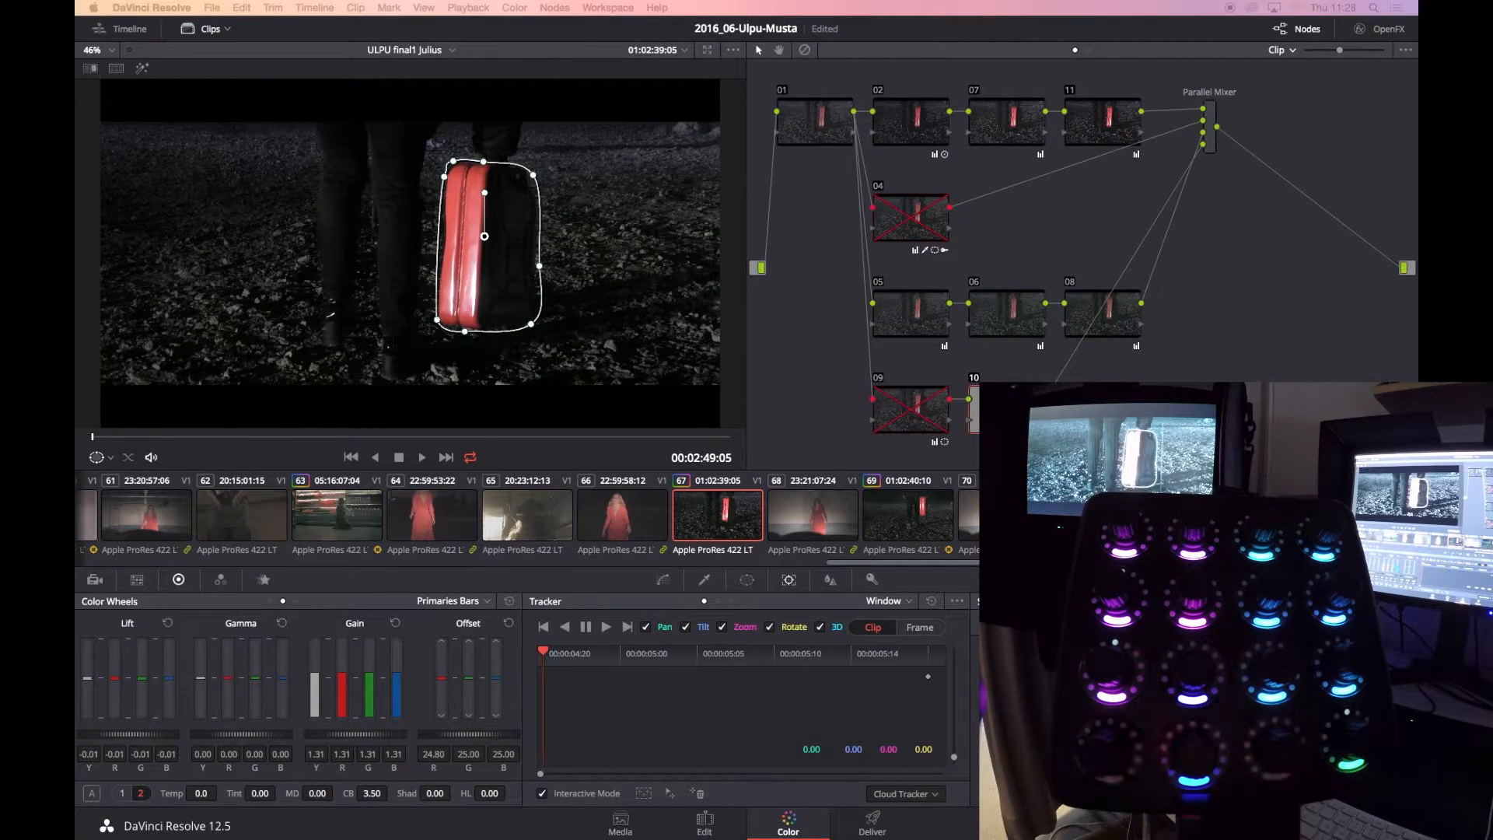
Move and reshape node 10's window by hand at several frames of clip 67 to follow the suitcase, and play the shot.
key(shift+grave)
key(Right)
key(Right)
key(Right)
key(Right)
key(Right)
key(Right)
key(Right)
key(Right)
key(Right)
key(Right)
key(Right)
key(Right)
key(Right)
key(Right)
key(Right)
key(Right)
key(Right)
key(Right)
key(Right)
key(Right)
drag(504, 286, 473, 242)
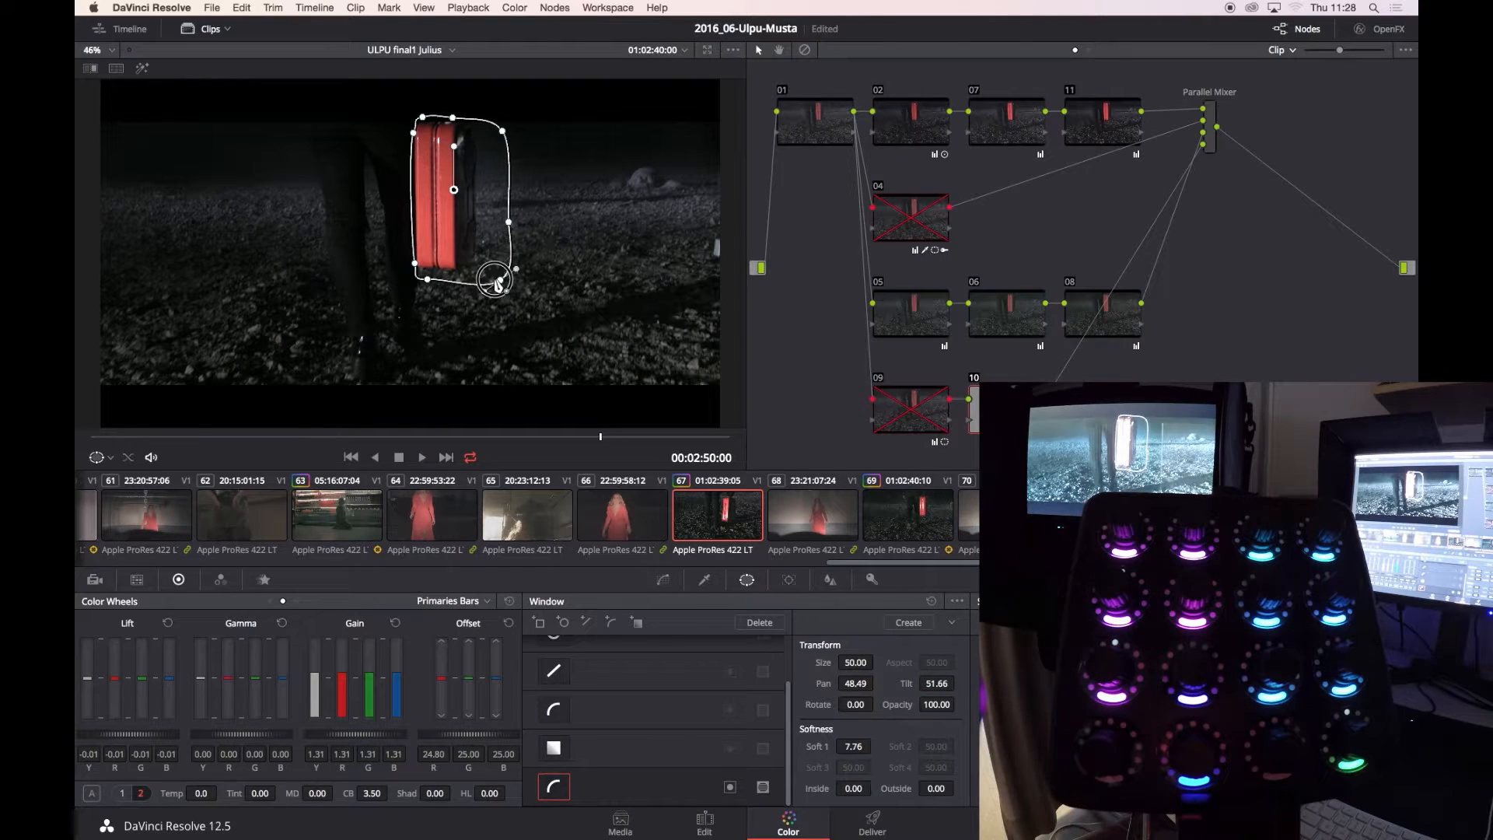
drag(600, 441, 270, 437)
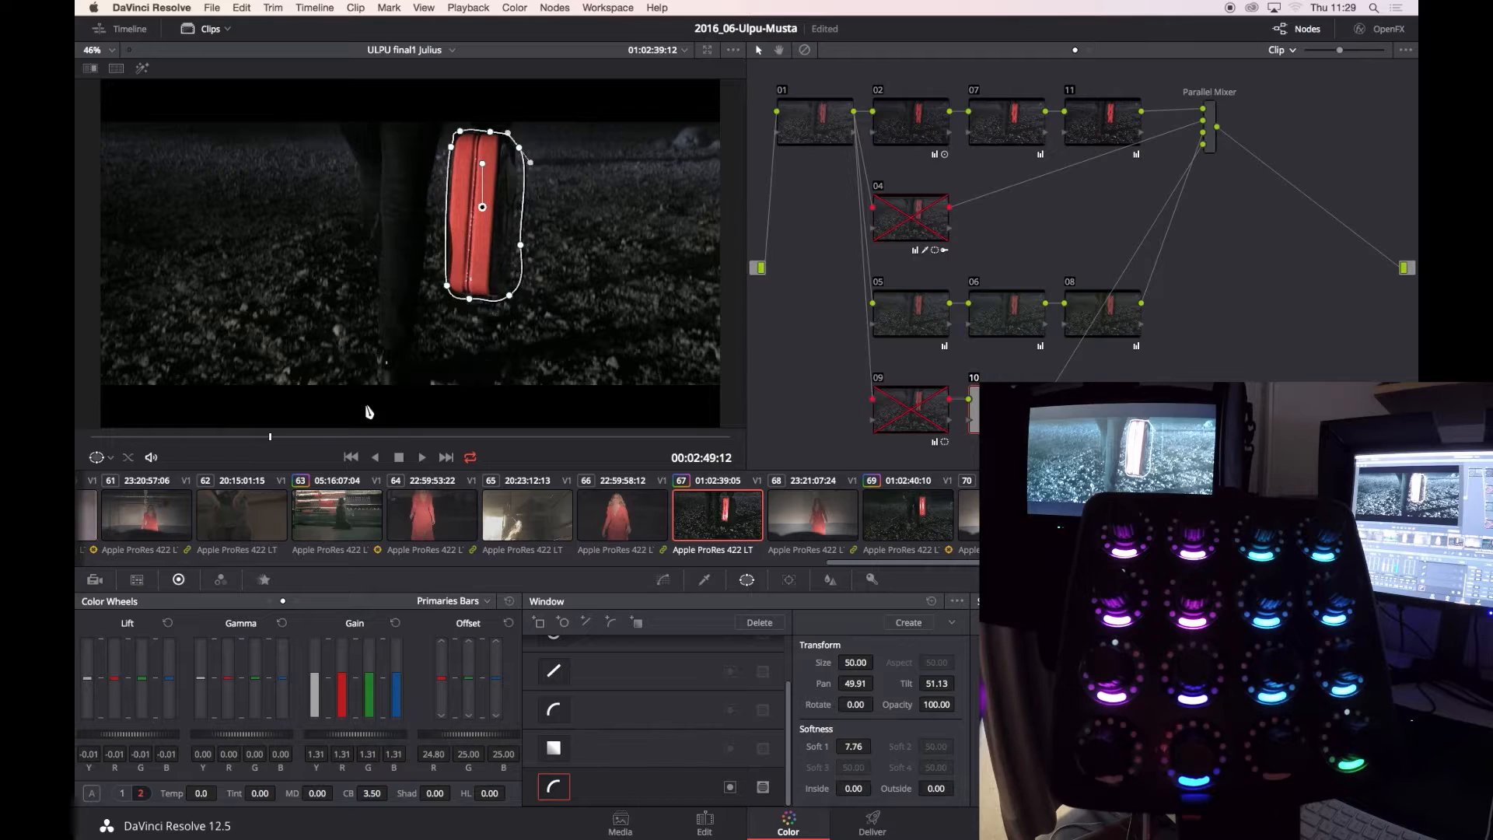
key(space)
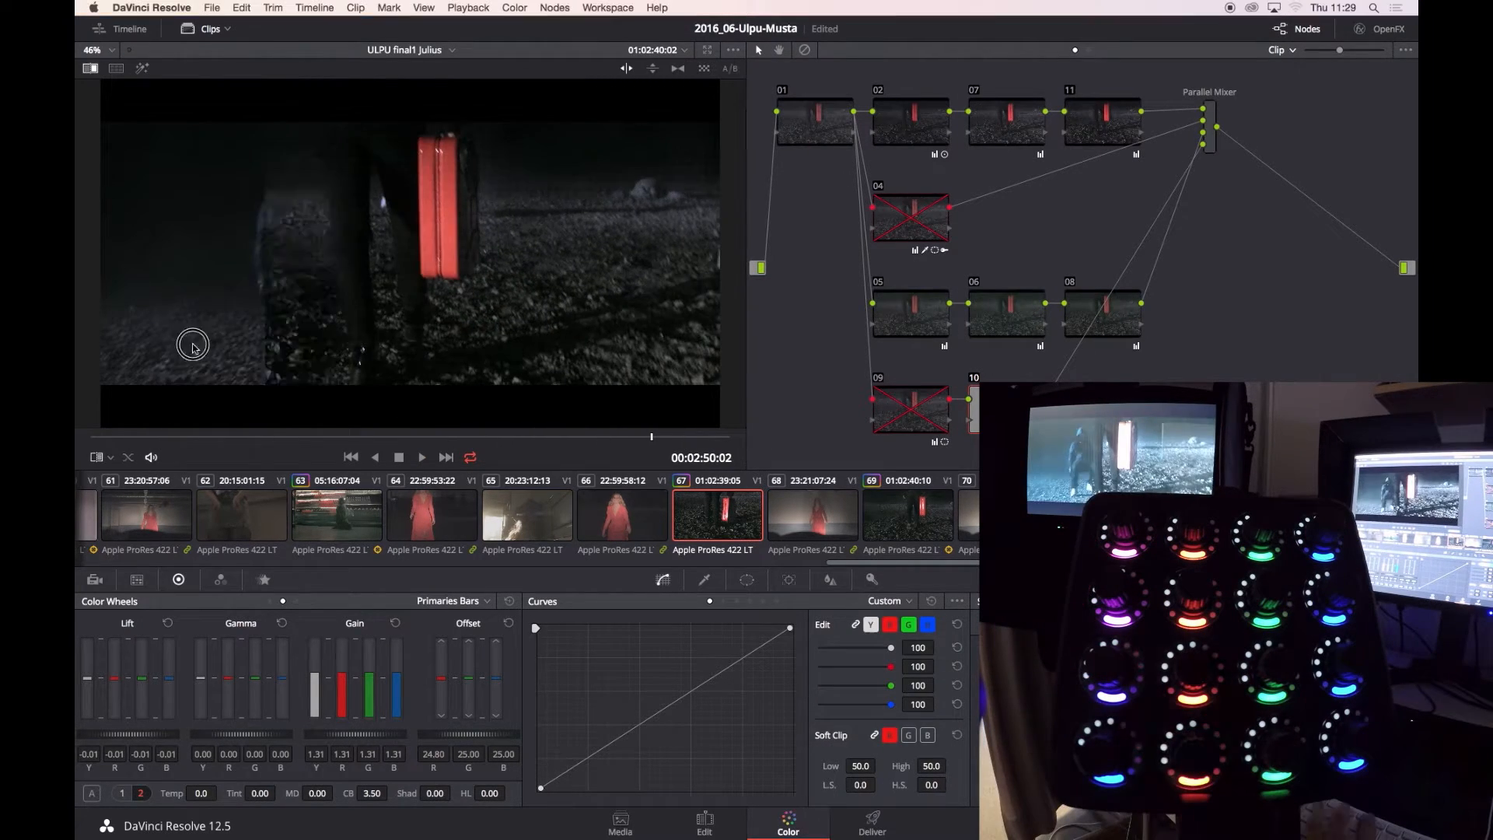
Match clip 67 to the graded stills in a wipe, setting node 11's gain to 0.95 and node 08's gain to 1.02 with blue at 0.97.
drag(193, 344, 224, 389)
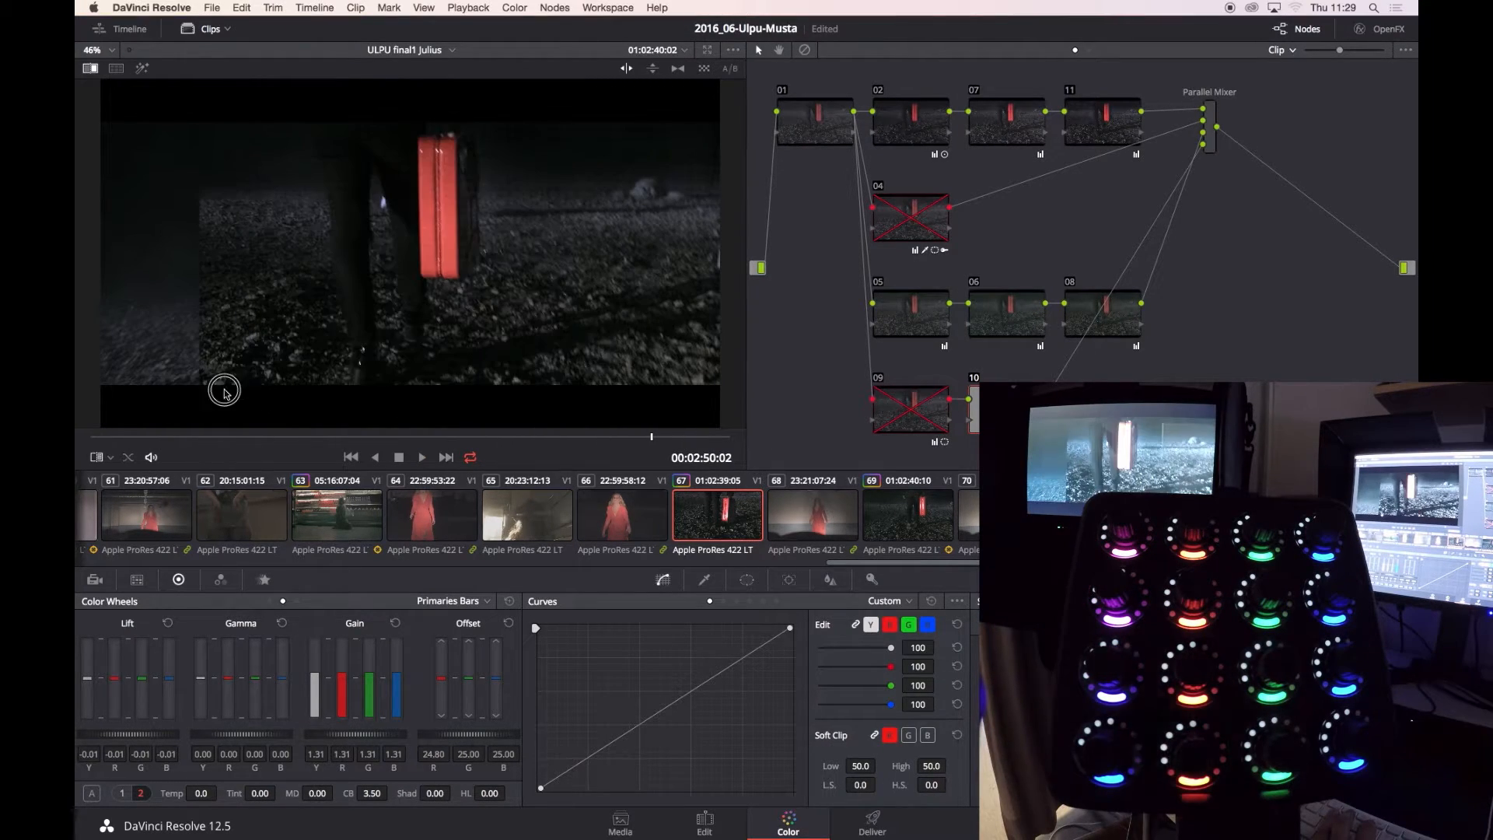
drag(218, 331, 632, 290)
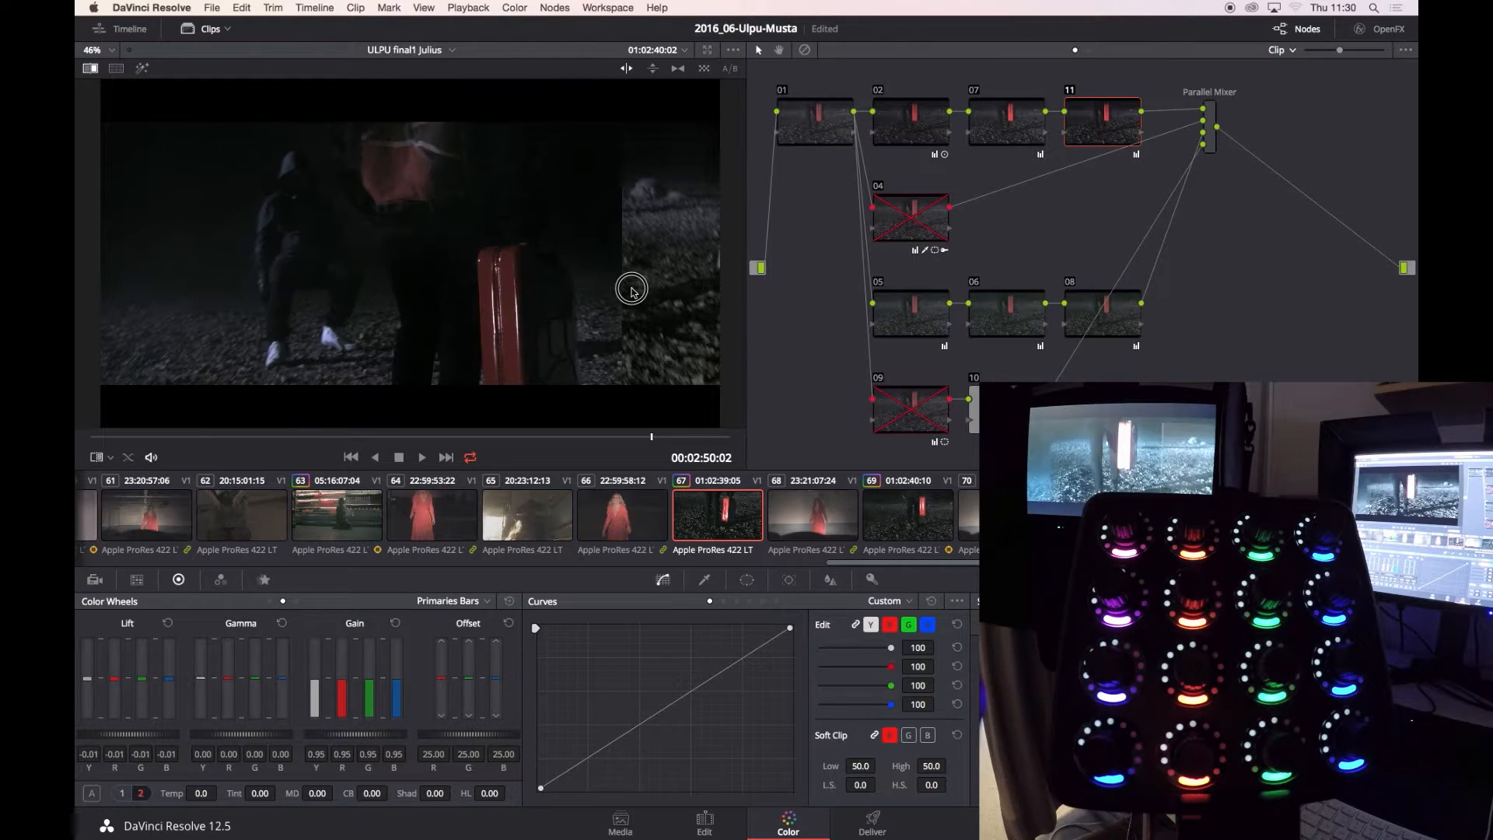
drag(503, 305, 254, 333)
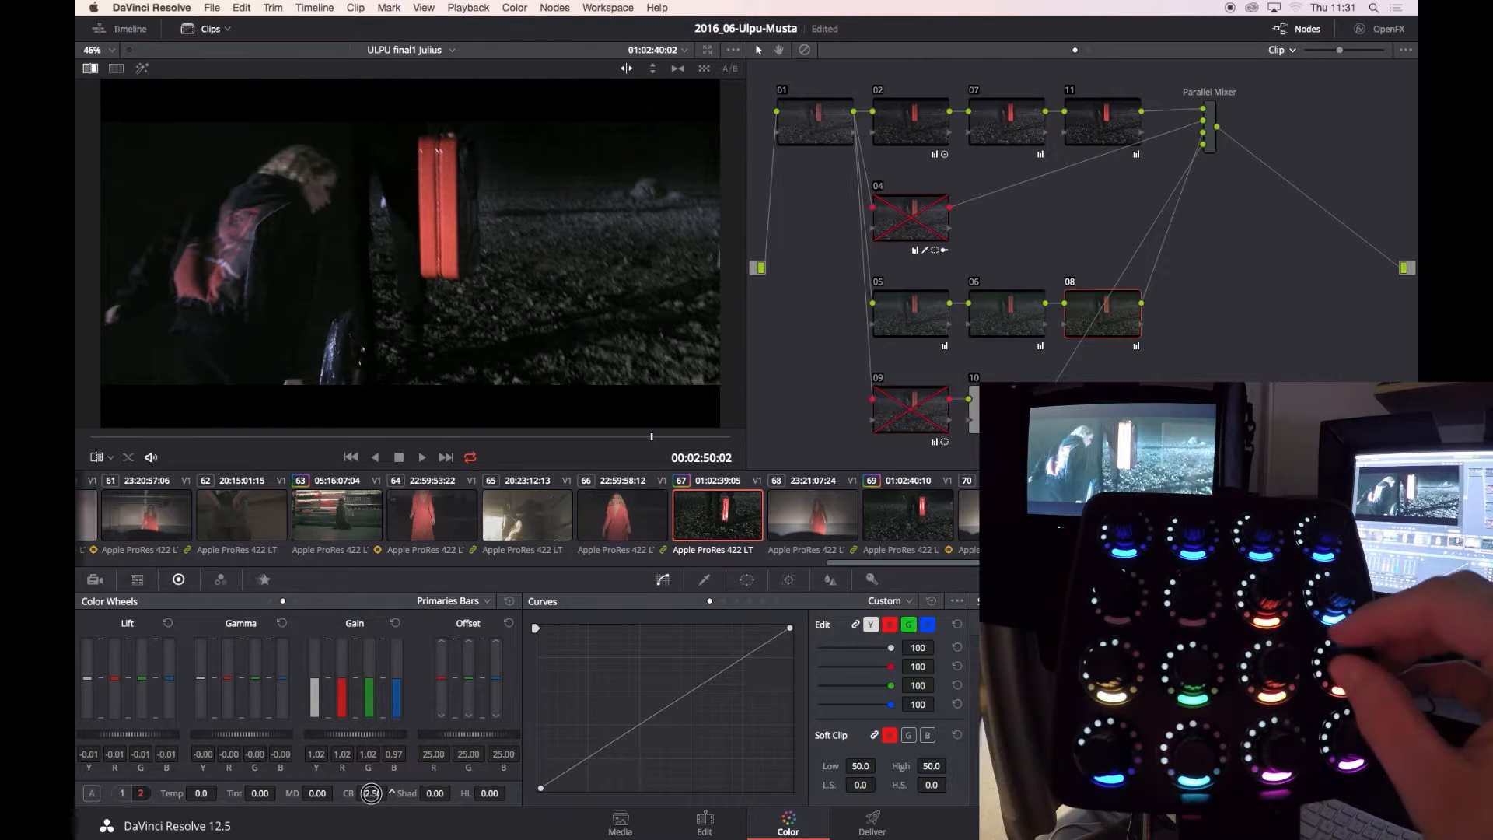
drag(361, 381, 533, 312)
right_click(533, 302)
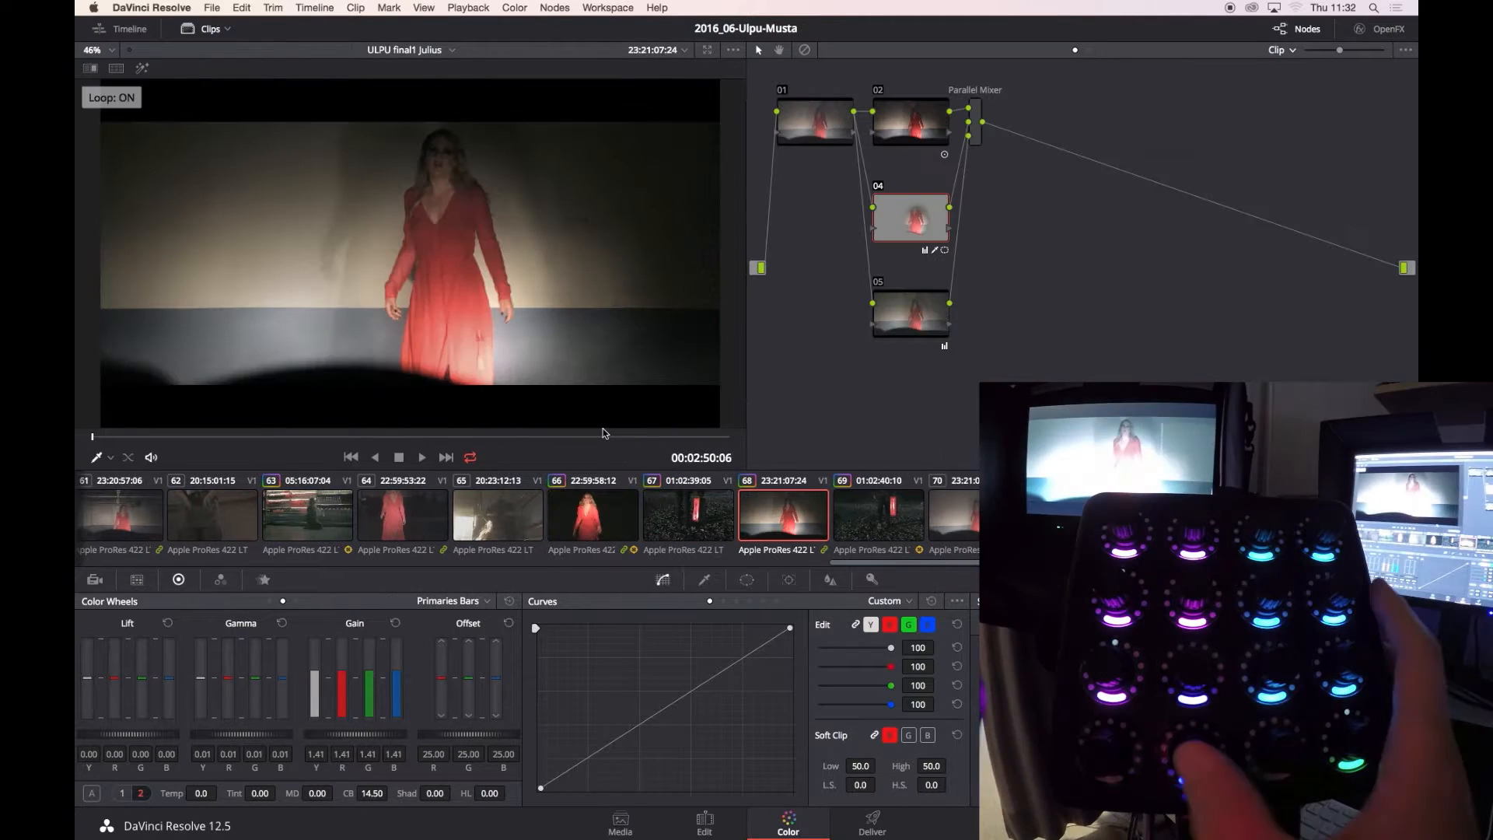
Move node 04's oval window onto the woman in the red dress in clip 68, at pan 50.92 and tilt 50.70, and play it.
click(603, 435)
click(746, 579)
drag(844, 683, 937, 683)
click(663, 579)
key(space)
key(space)
Resize node 04's window on the red dress to about 49.64, adjust its aspect, and play the shot.
click(746, 580)
drag(815, 662, 821, 662)
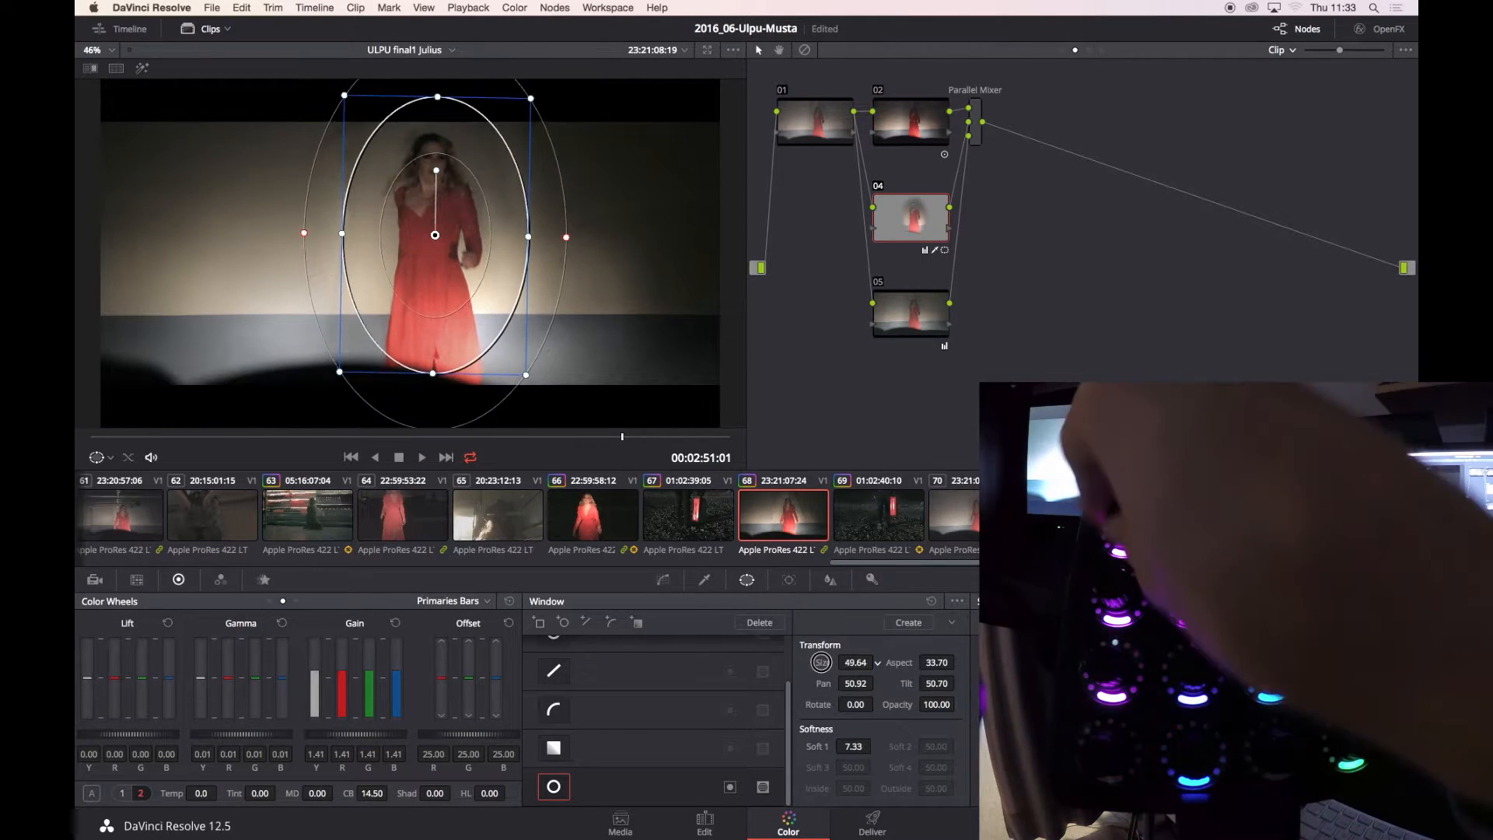
drag(936, 661, 925, 662)
click(662, 580)
key(space)
Raise node 04's gain to 1.49 and color boost to 22.50 in clip 68, and fine-tune its window's tilt.
drag(355, 734, 359, 734)
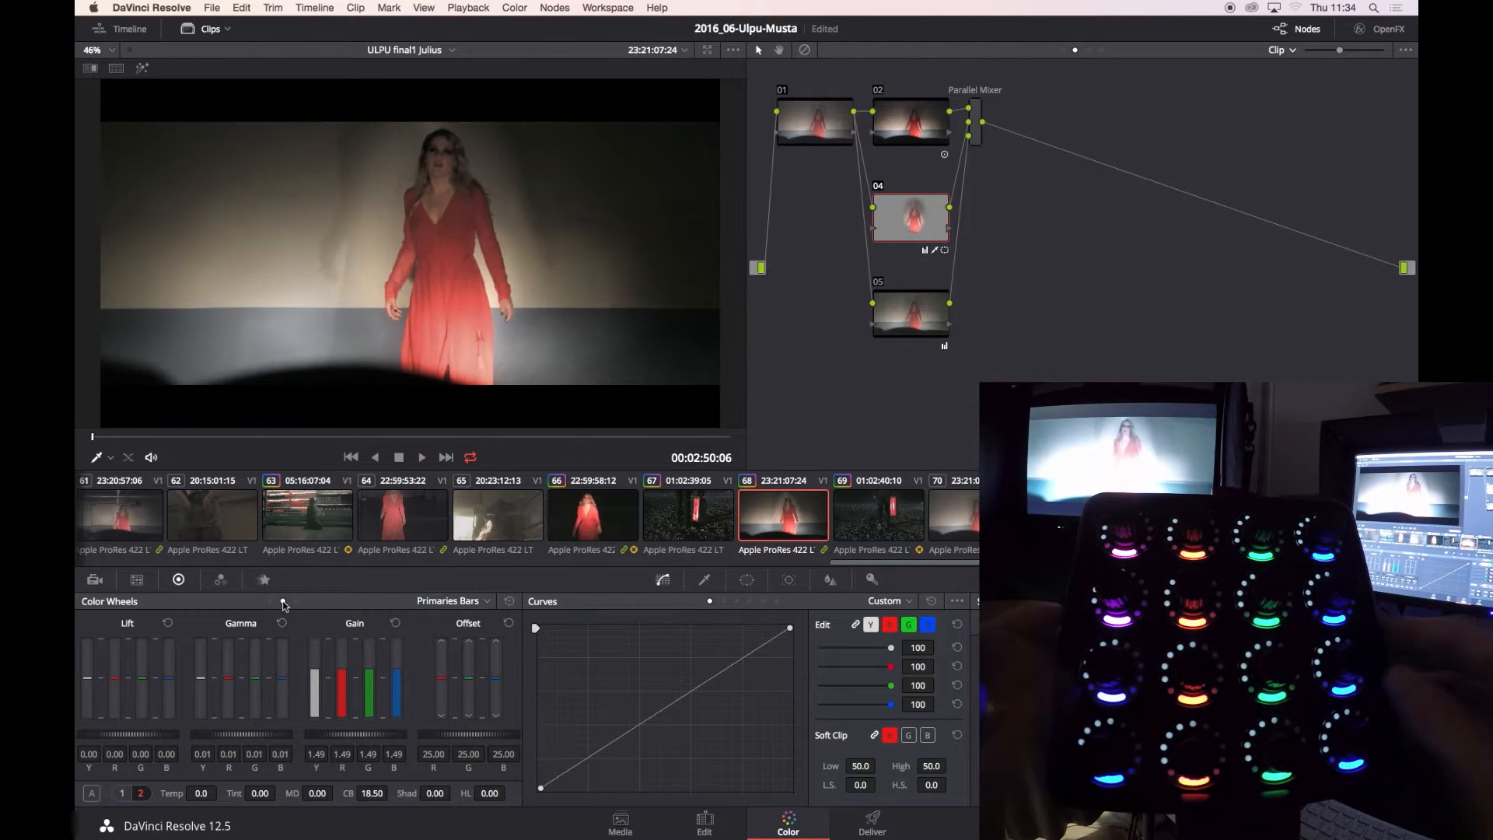
click(746, 580)
drag(922, 683, 906, 683)
click(663, 580)
key(space)
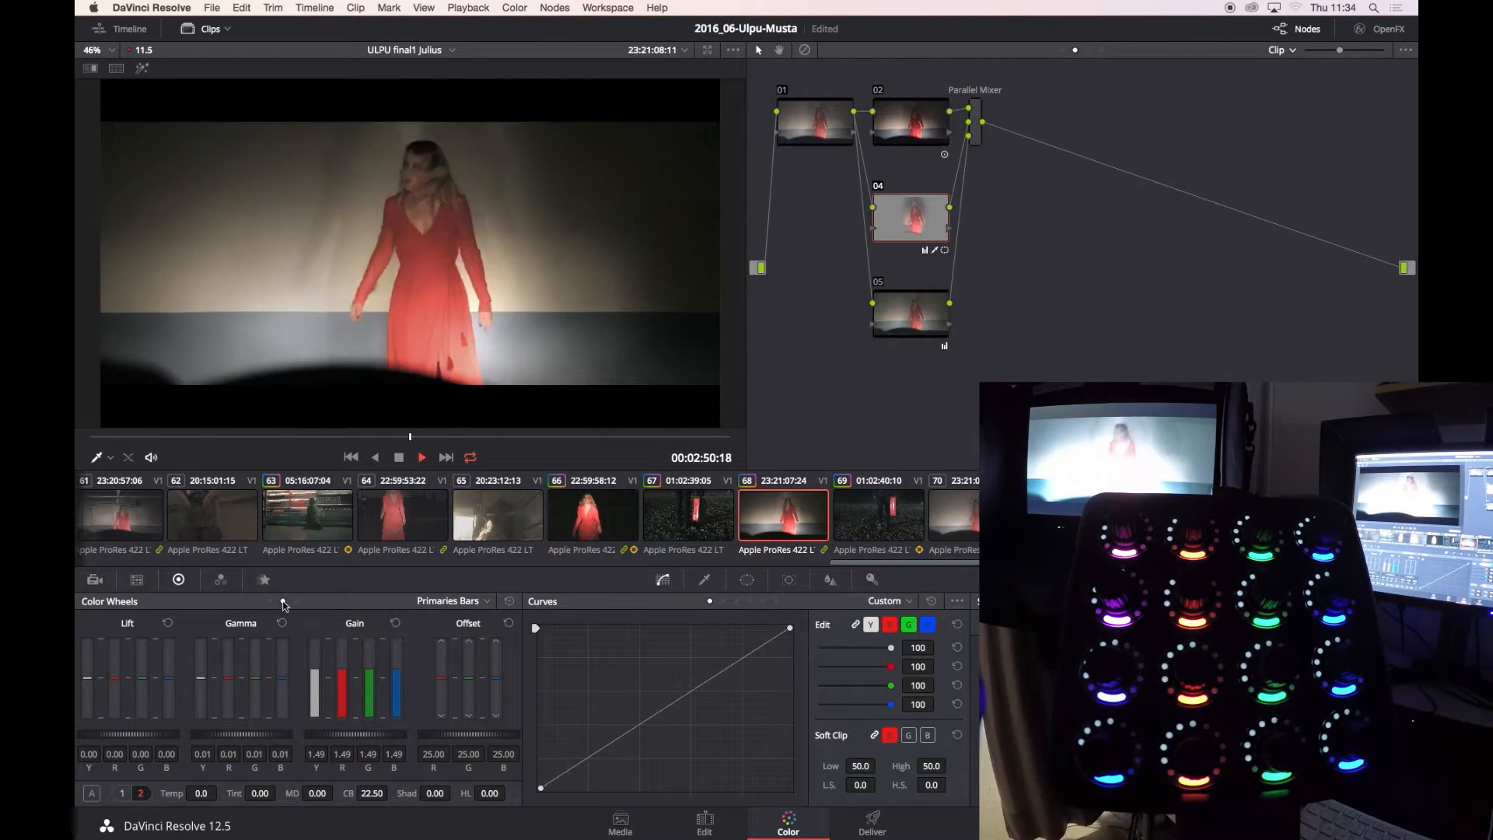
key(space)
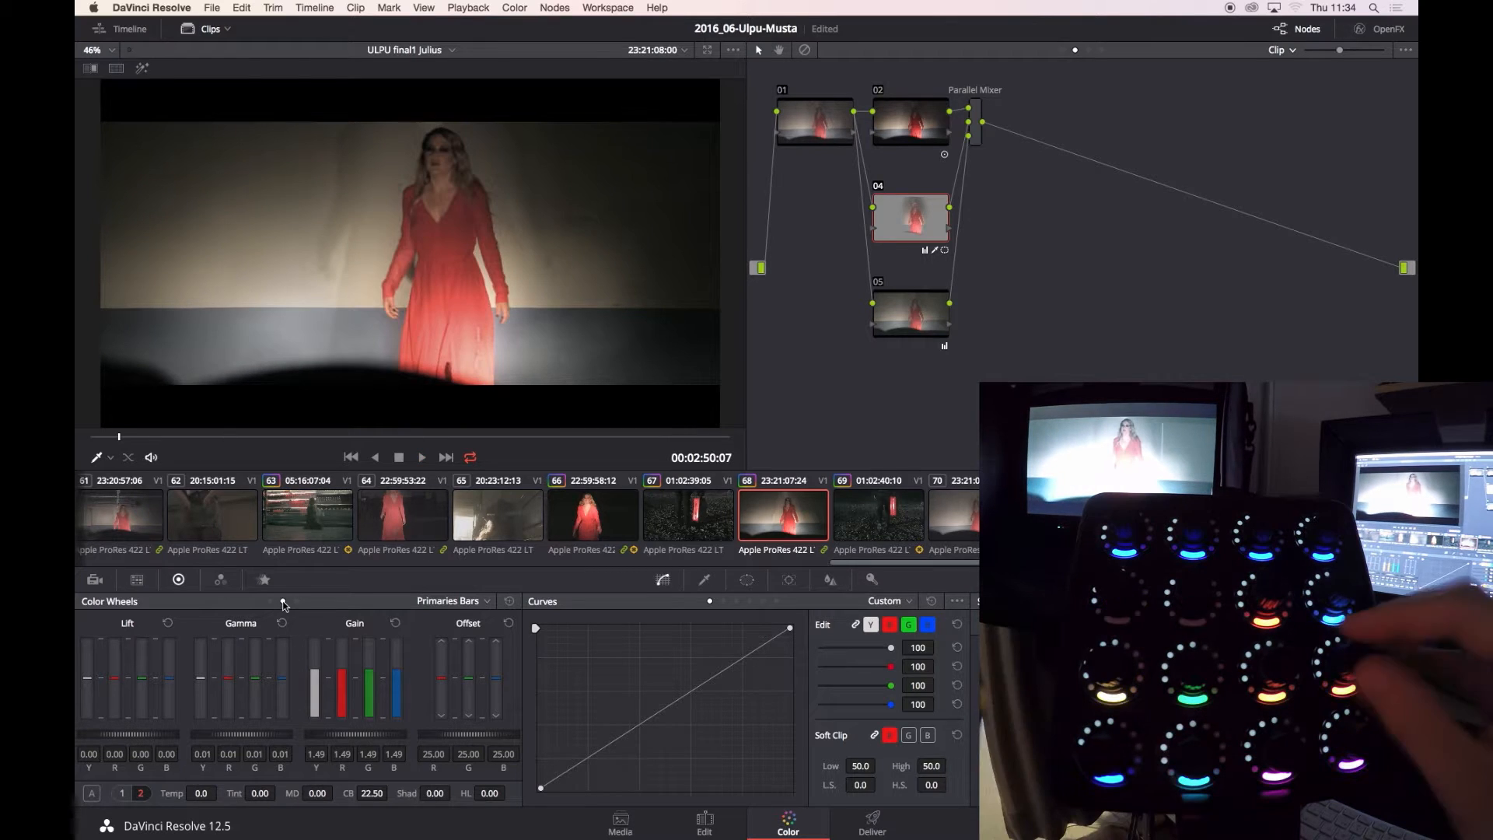
Add node 06 after node 04 and sample the red dress with its HSL qualifier in highlight view.
key(alt+s)
click(703, 579)
click(465, 195)
key(shift+h)
drag(465, 194, 448, 343)
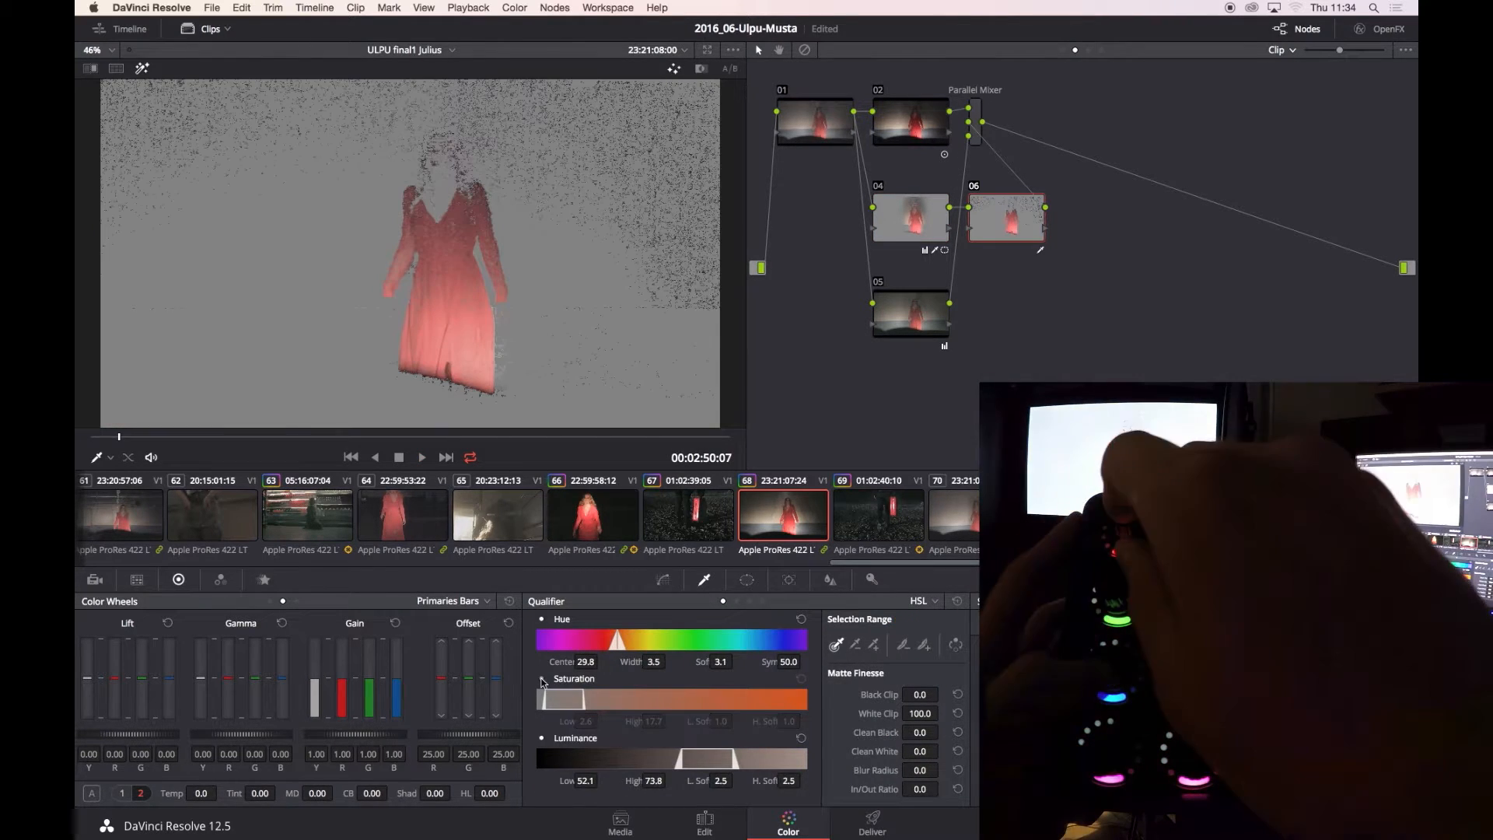
Refine node 06's key by adjusting the hue, saturation and luminance ranges and toggling them, and leave the highlight view.
drag(661, 662, 675, 662)
drag(584, 721, 600, 721)
drag(720, 721, 732, 721)
drag(583, 780, 602, 780)
click(541, 678)
click(542, 737)
drag(583, 721, 599, 721)
click(541, 619)
key(shift+h)
Raise node 06's red gain to 1.12 and red gamma to 0.01, and play the shot to check the dress.
click(663, 579)
scroll(228, 677, up, 1)
scroll(339, 677, up, 12)
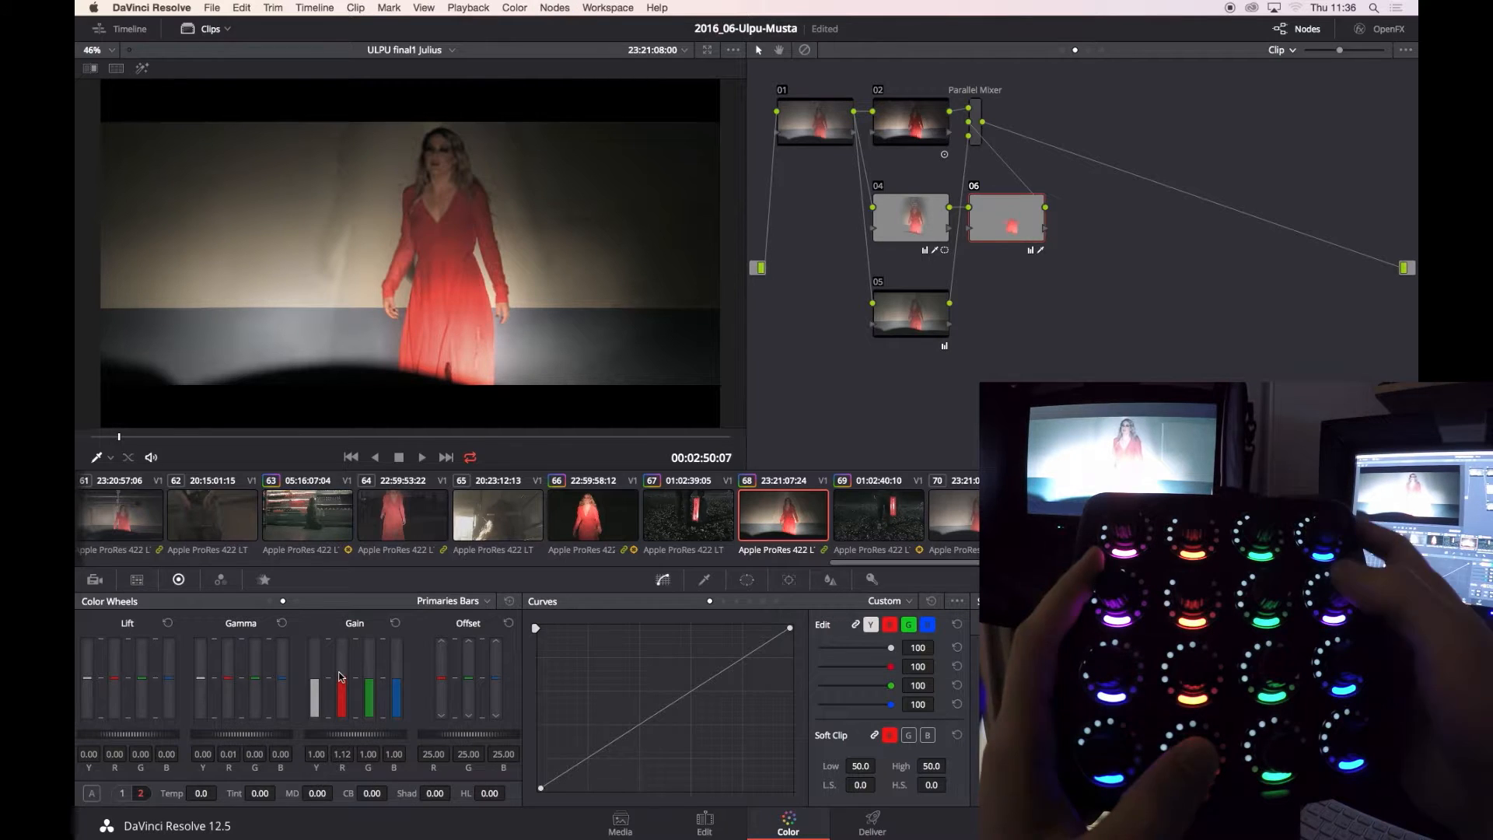
key(space)
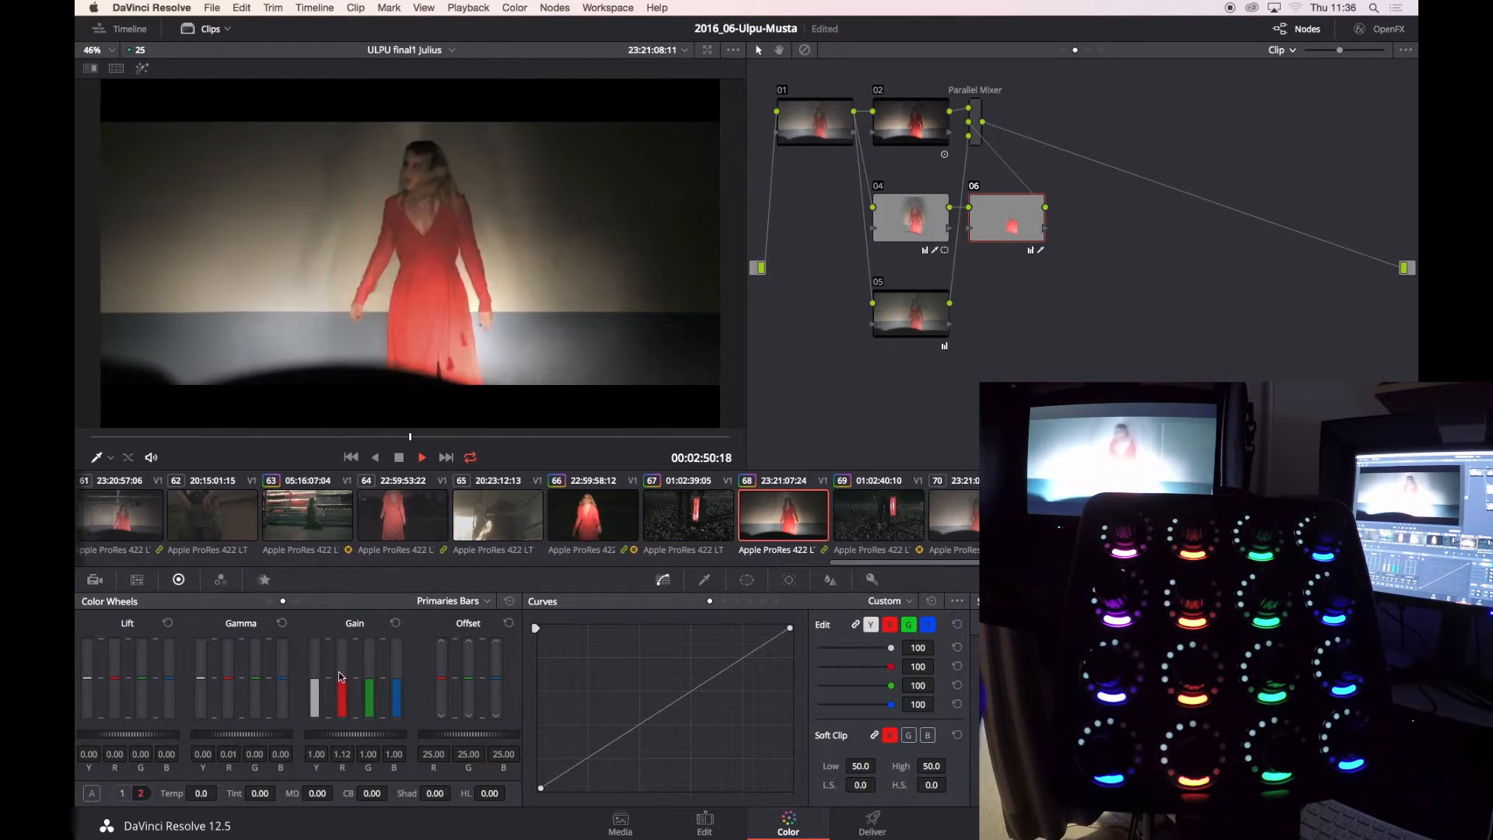
key(space)
Lower node 06's key output to soften the dress correction, and play the shot.
click(872, 579)
drag(817, 714, 788, 714)
click(663, 580)
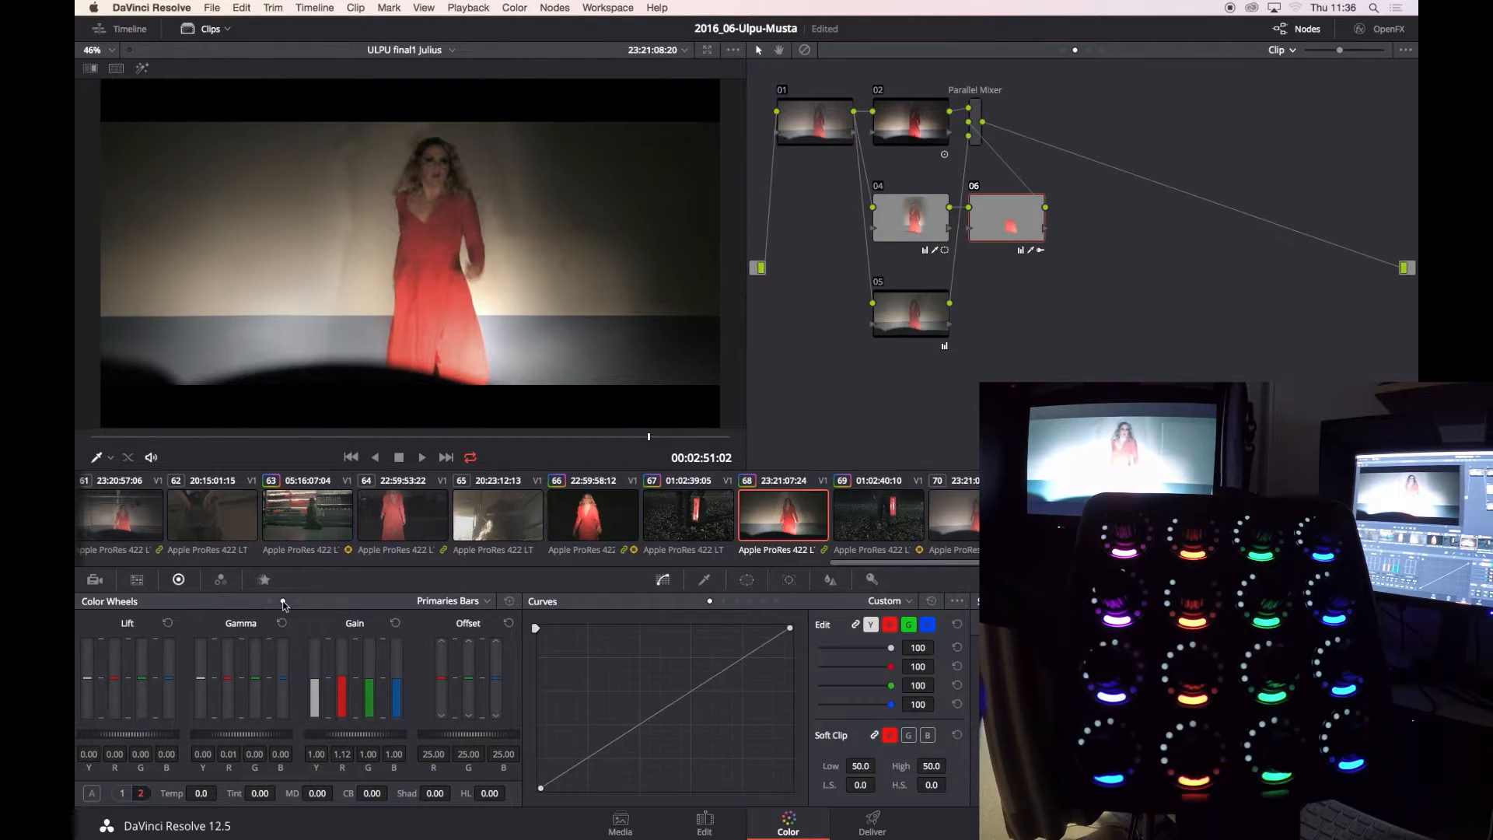
key(space)
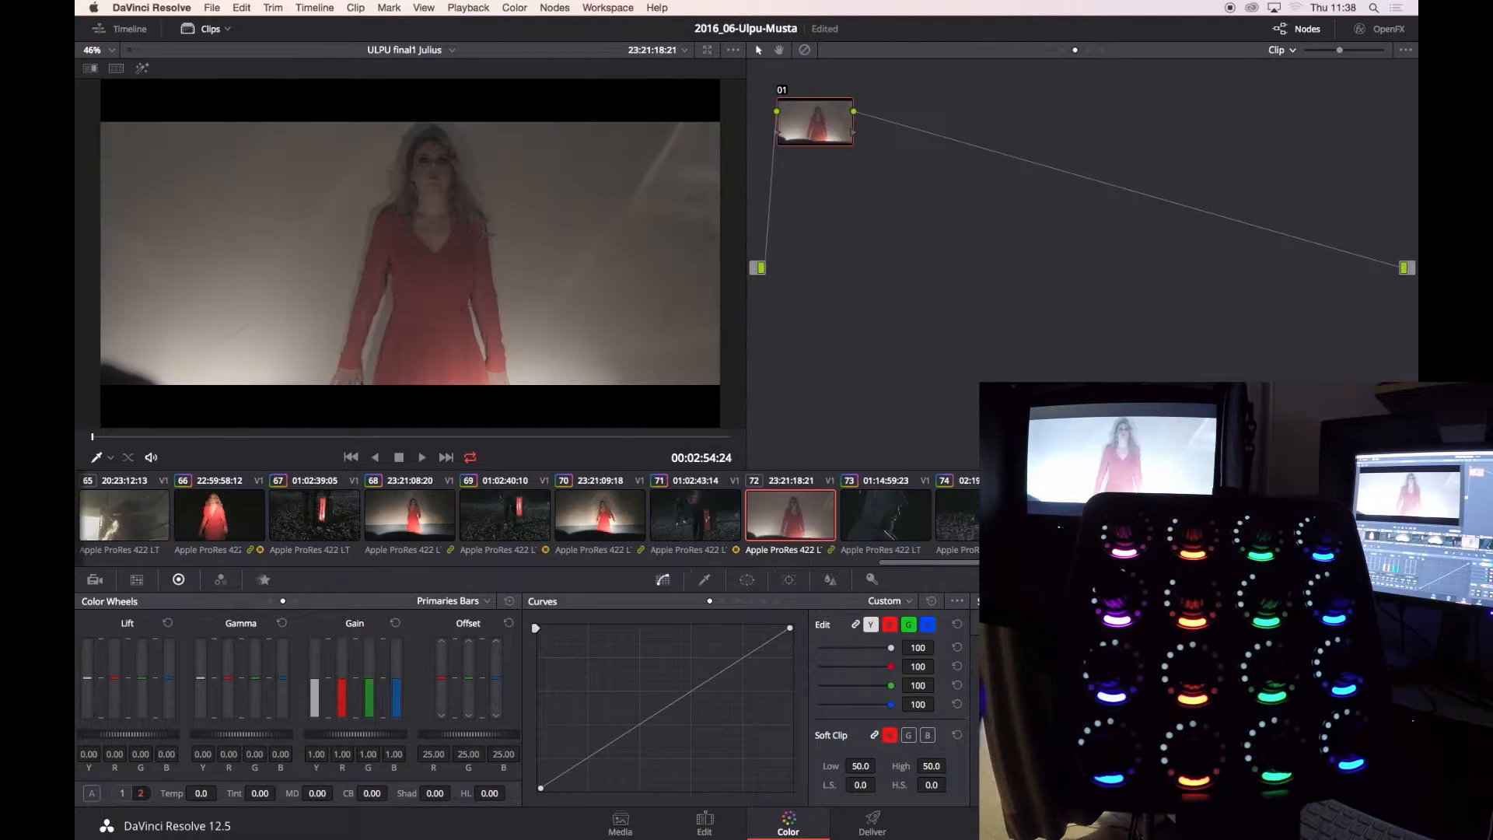
Match clip 72 with the red dress grade at node 04 gain 1.52, and add node 07 with a soft oval window over the face.
key(space)
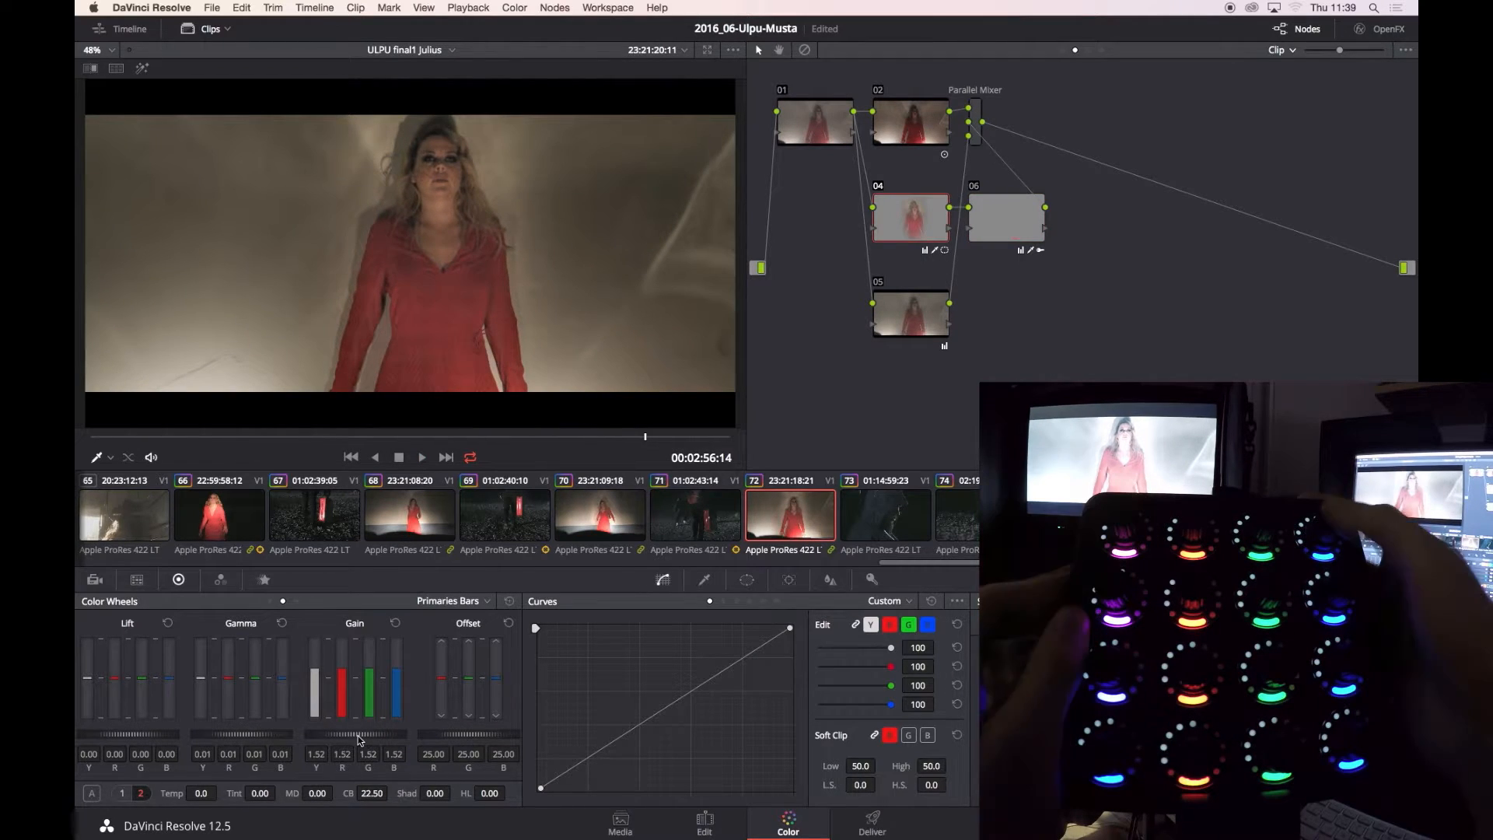
click(562, 622)
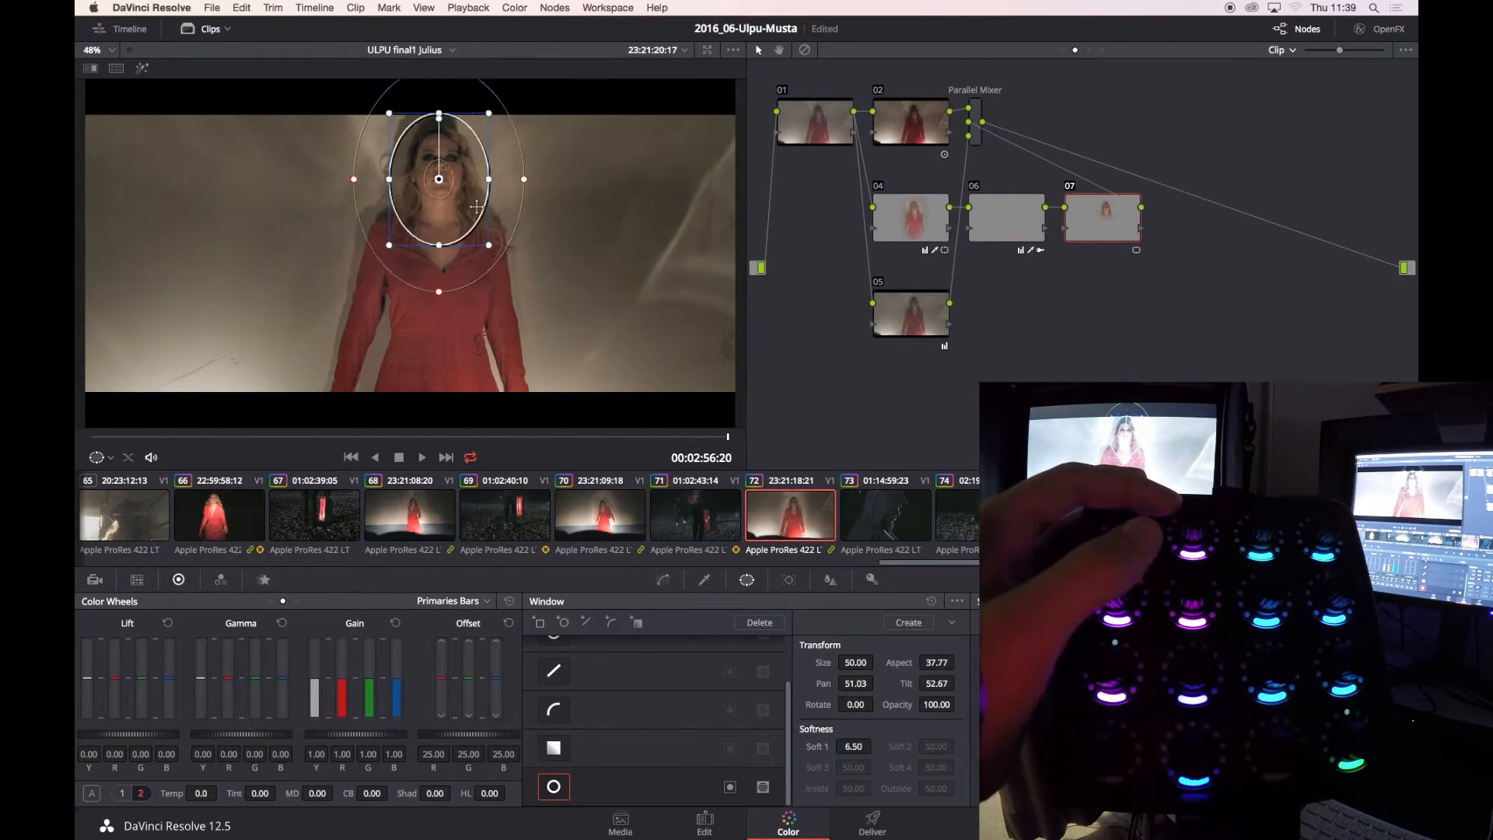
click(663, 579)
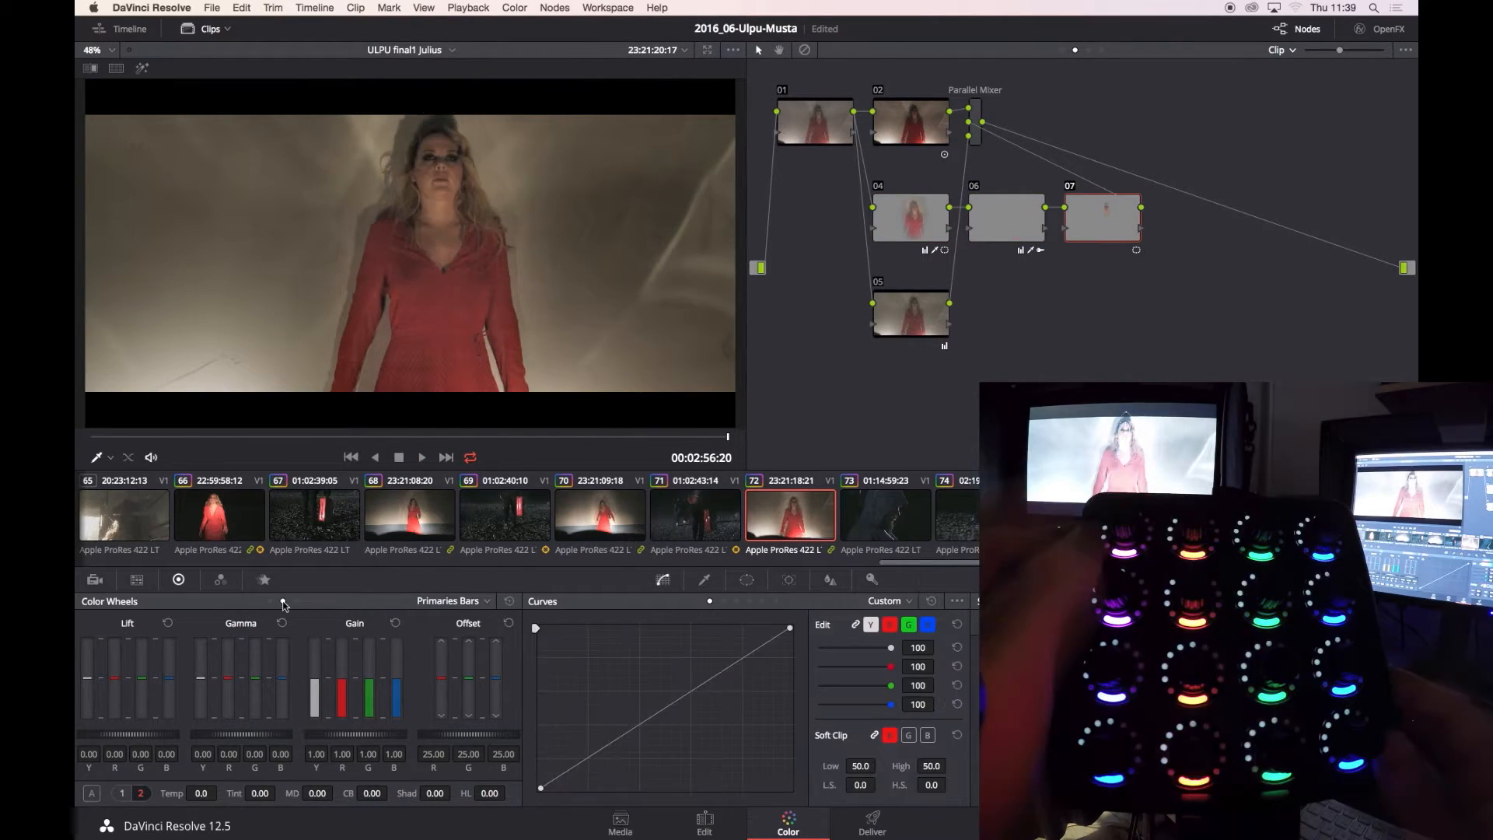
Raise node 07's master gain over the face in clip 72 and adjust its red gain.
drag(355, 733, 403, 735)
drag(341, 680, 339, 676)
drag(354, 733, 362, 734)
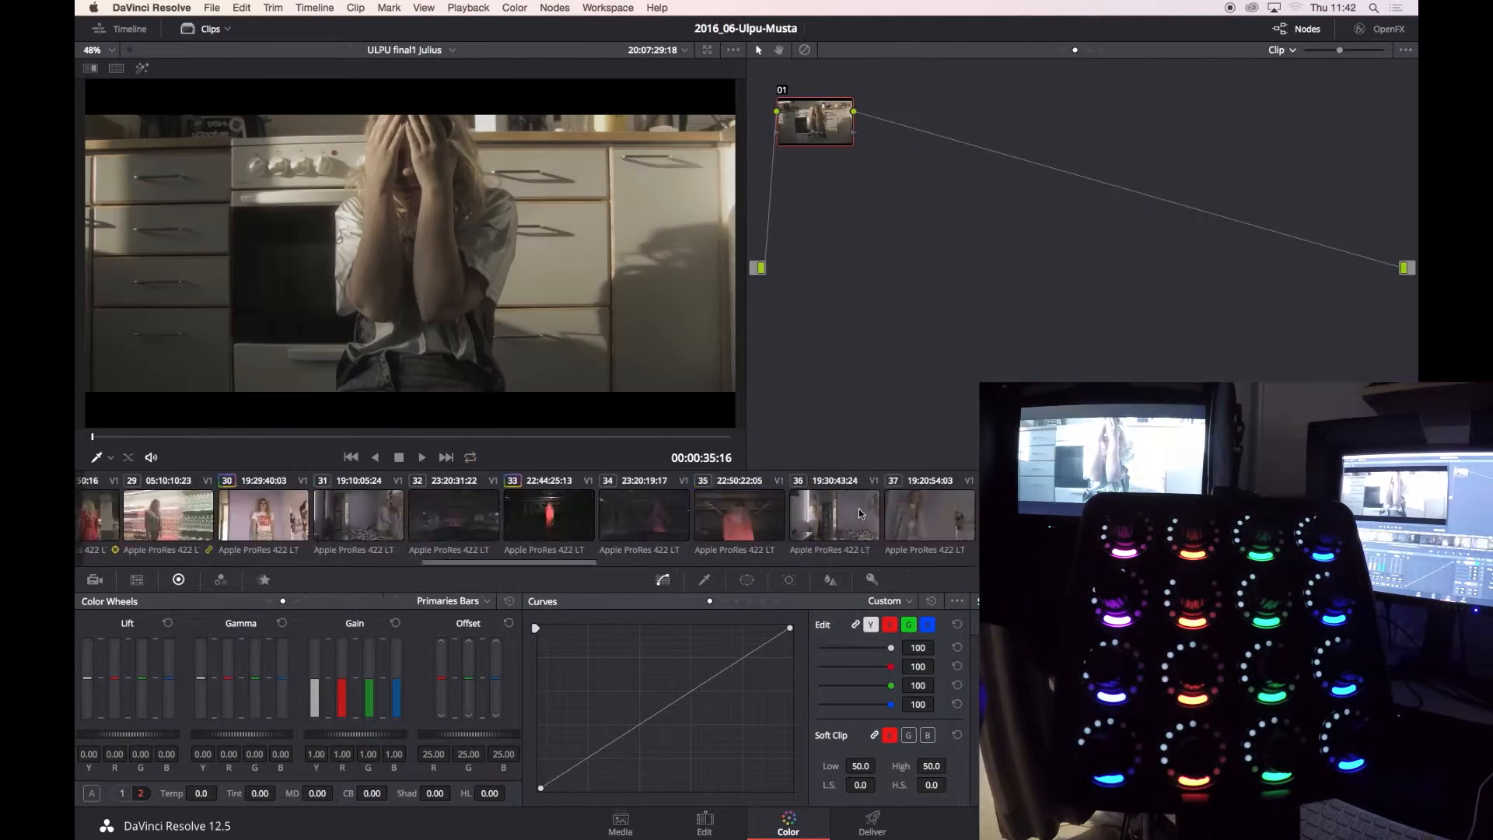
Look through the ungraded kitchen shots spread along the timeline, from the early clips to clip 65 and beyond.
click(801, 519)
scroll(599, 523, left, 5)
click(448, 515)
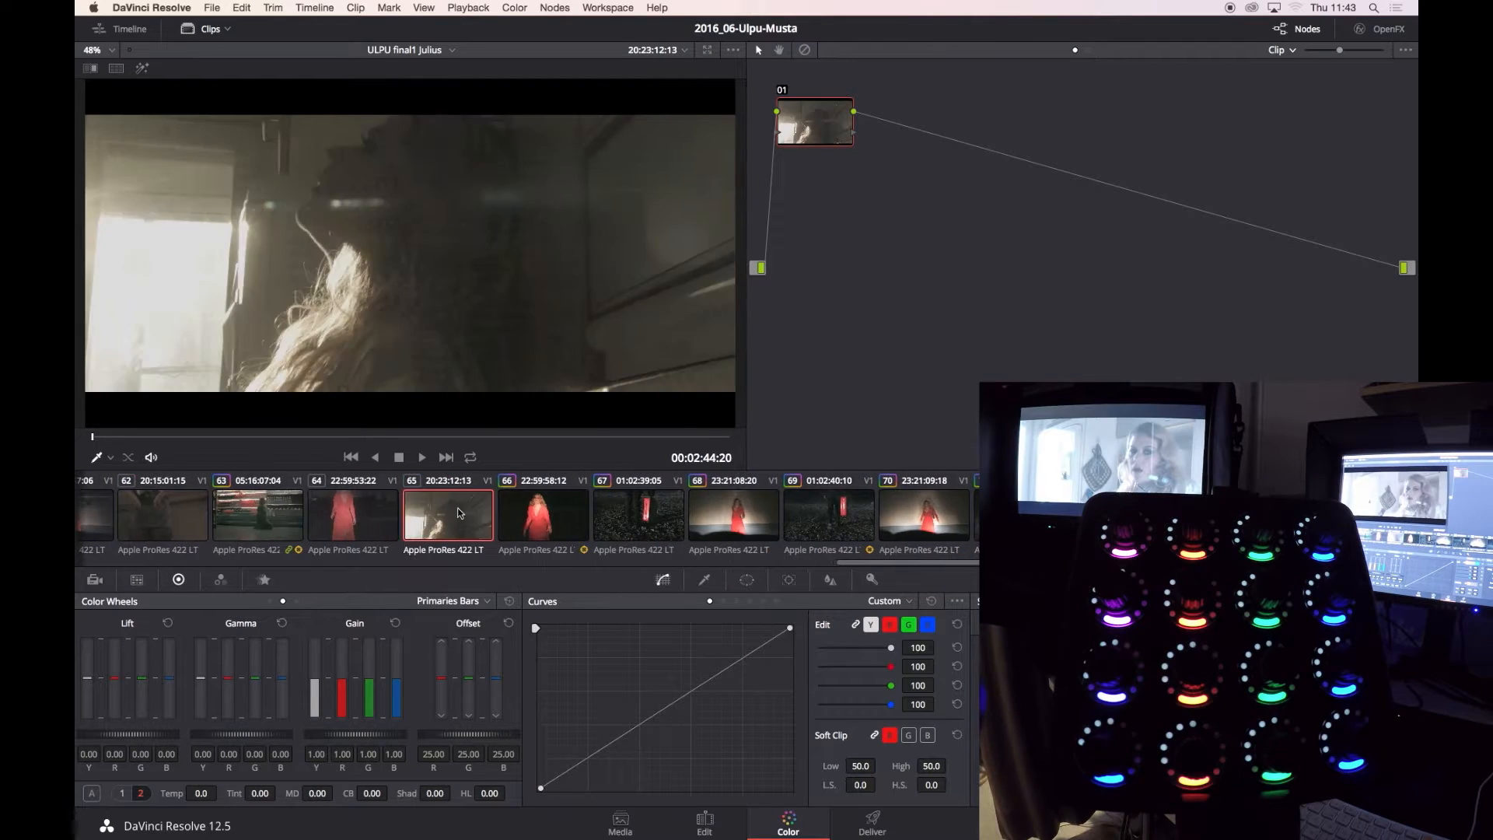
scroll(527, 515, right, 4)
click(1052, 515)
scroll(599, 523, left, 10)
click(427, 522)
scroll(432, 534, right, 12)
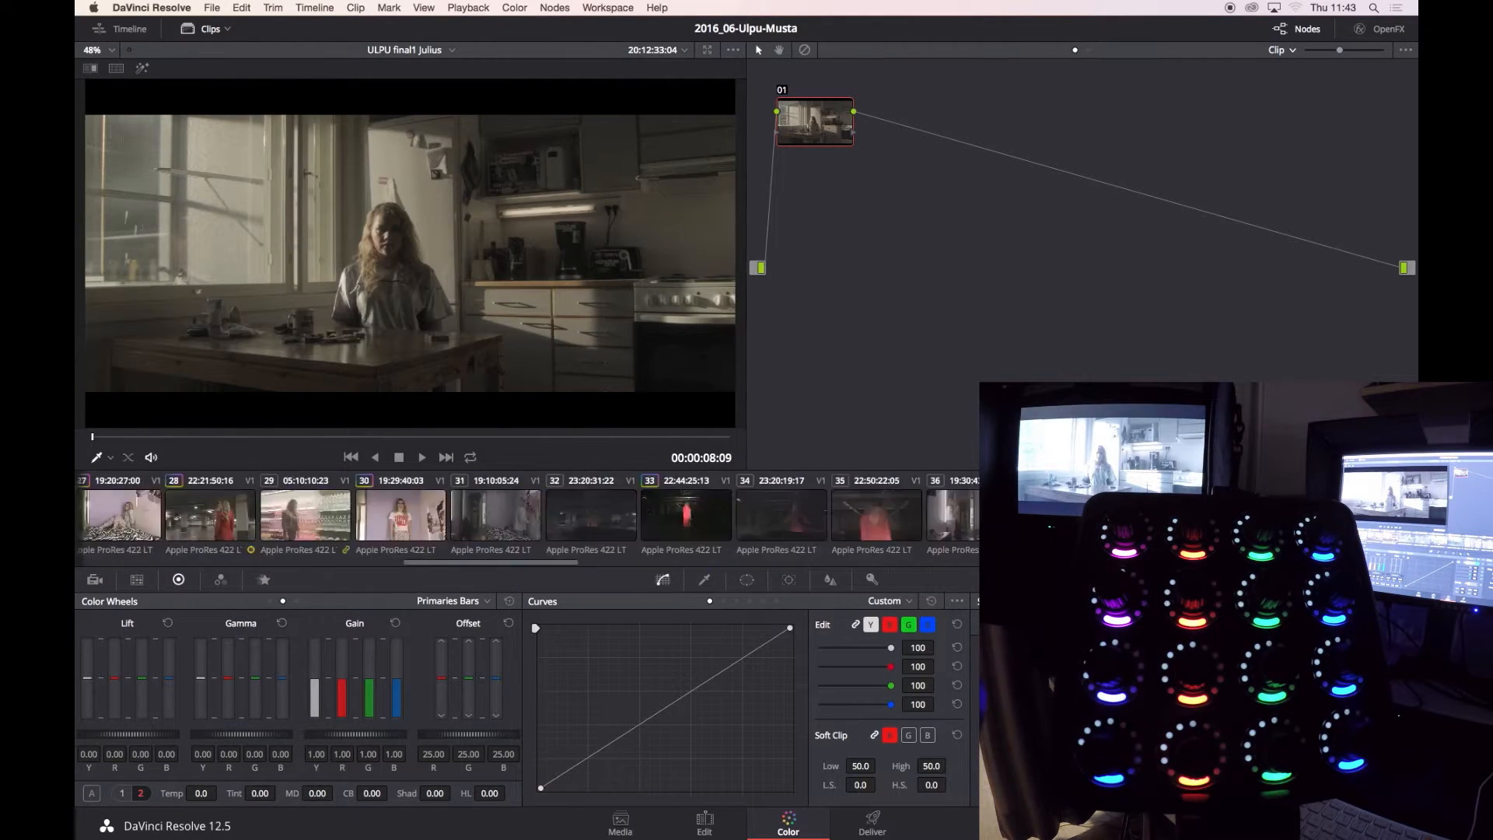
On kitchen clip 54, add node 02 with a parallel node 04, and set node 02's gain to 1.63 with red at 1.77.
click(904, 515)
drag(653, 437, 581, 437)
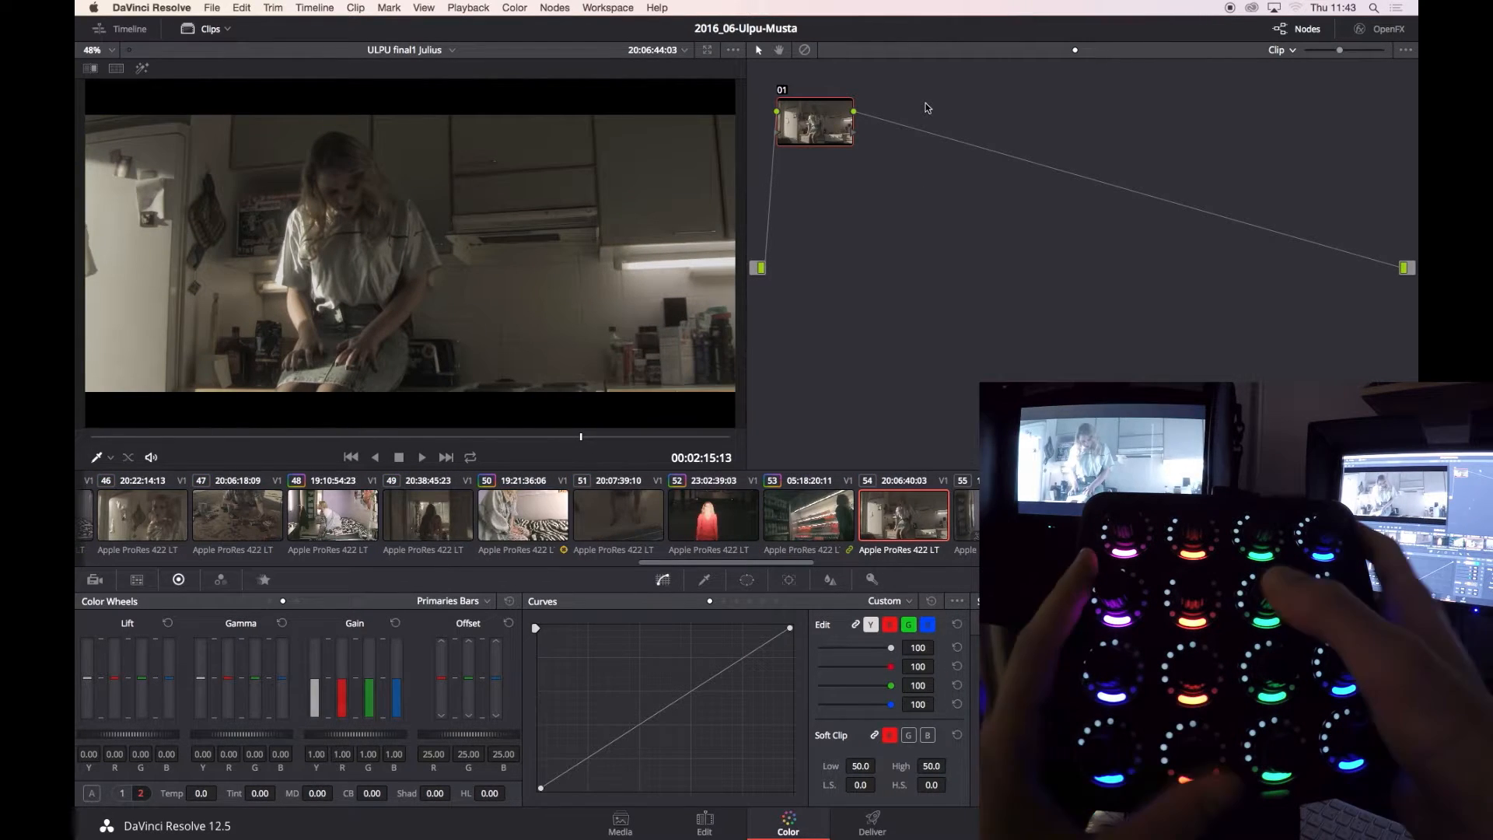
key(alt+s)
key(alt+s)
drag(368, 678, 366, 680)
key(super+b)
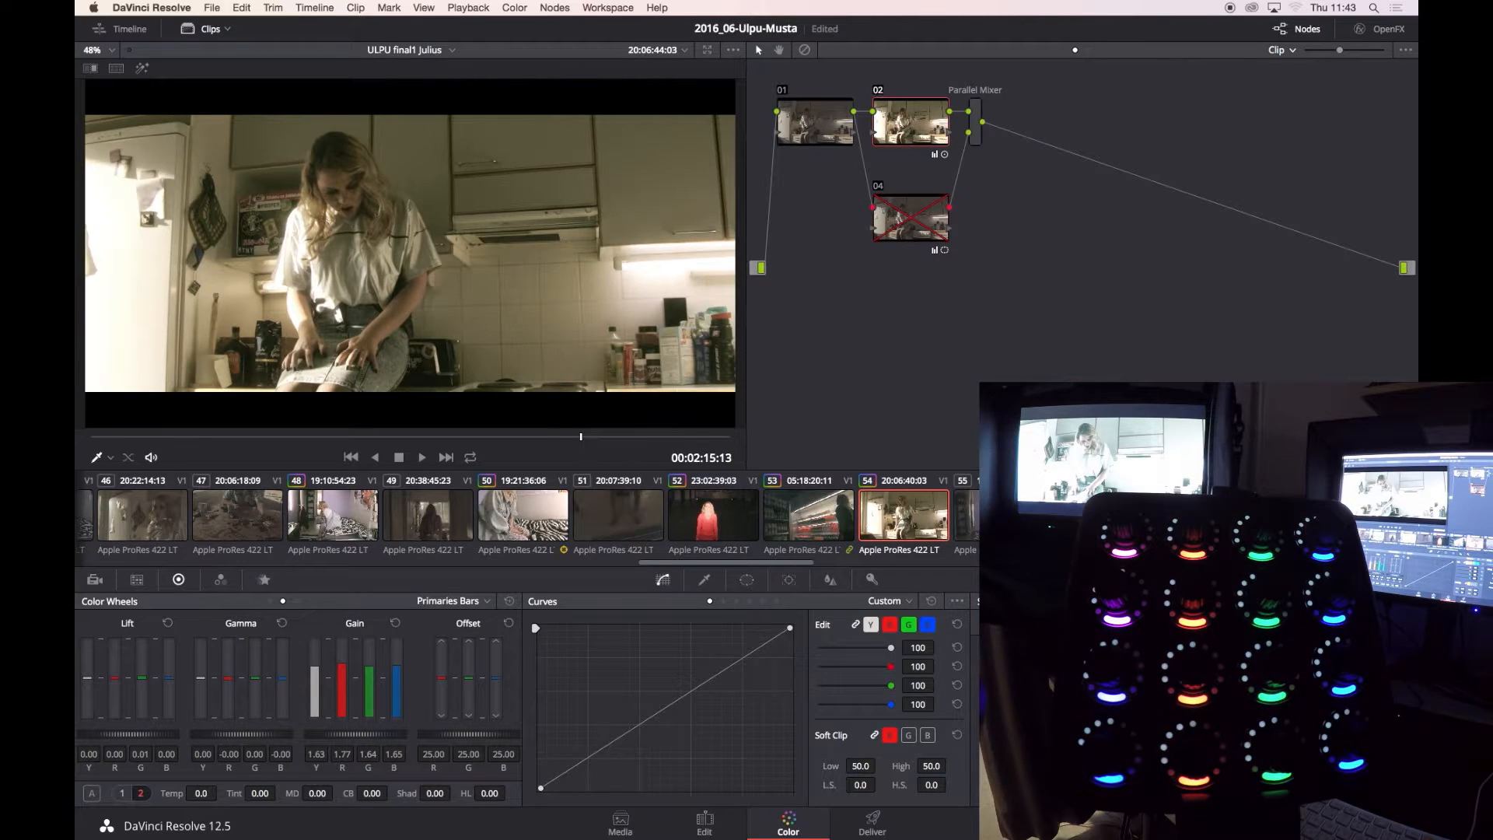
key(super+b)
key(super+b)
key(super+b)
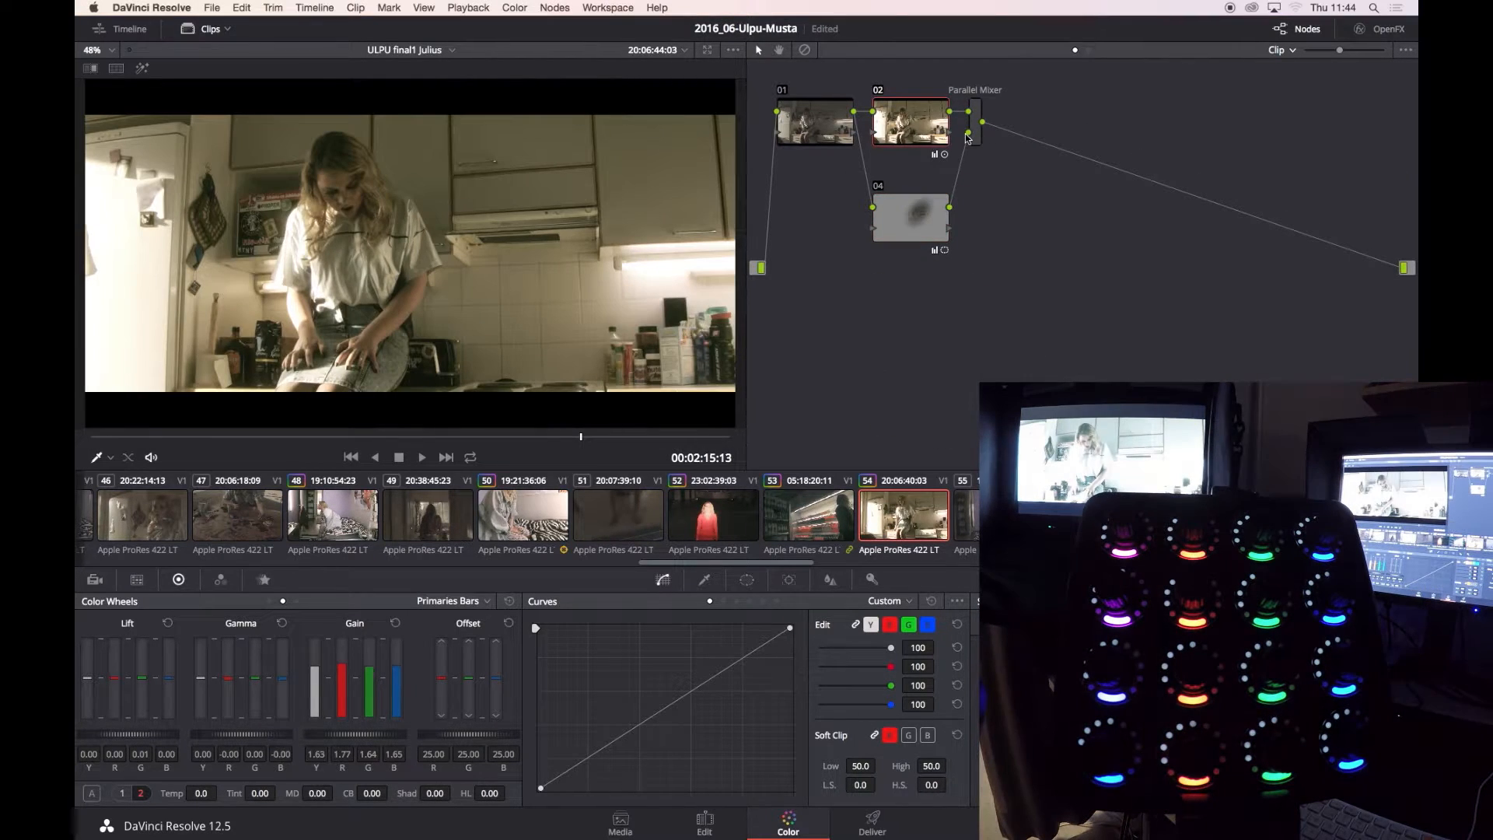
Lower node 02's gain to 1.40 with red 1.53, set the green offset to 24.80 and blue to 25.40, and compare with the grade bypassed.
key(shift+d)
key(shift+d)
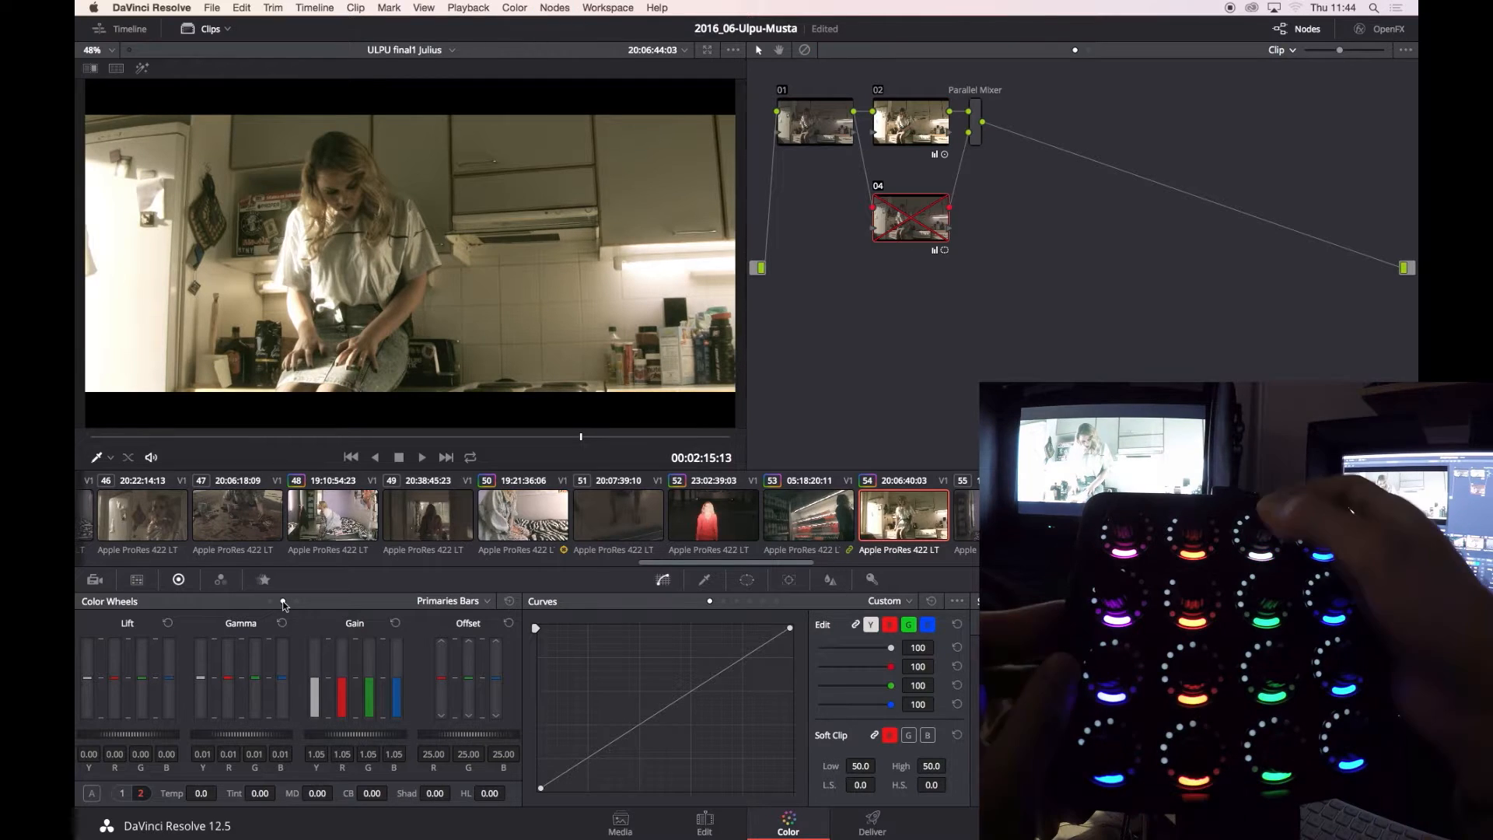
drag(355, 735, 323, 734)
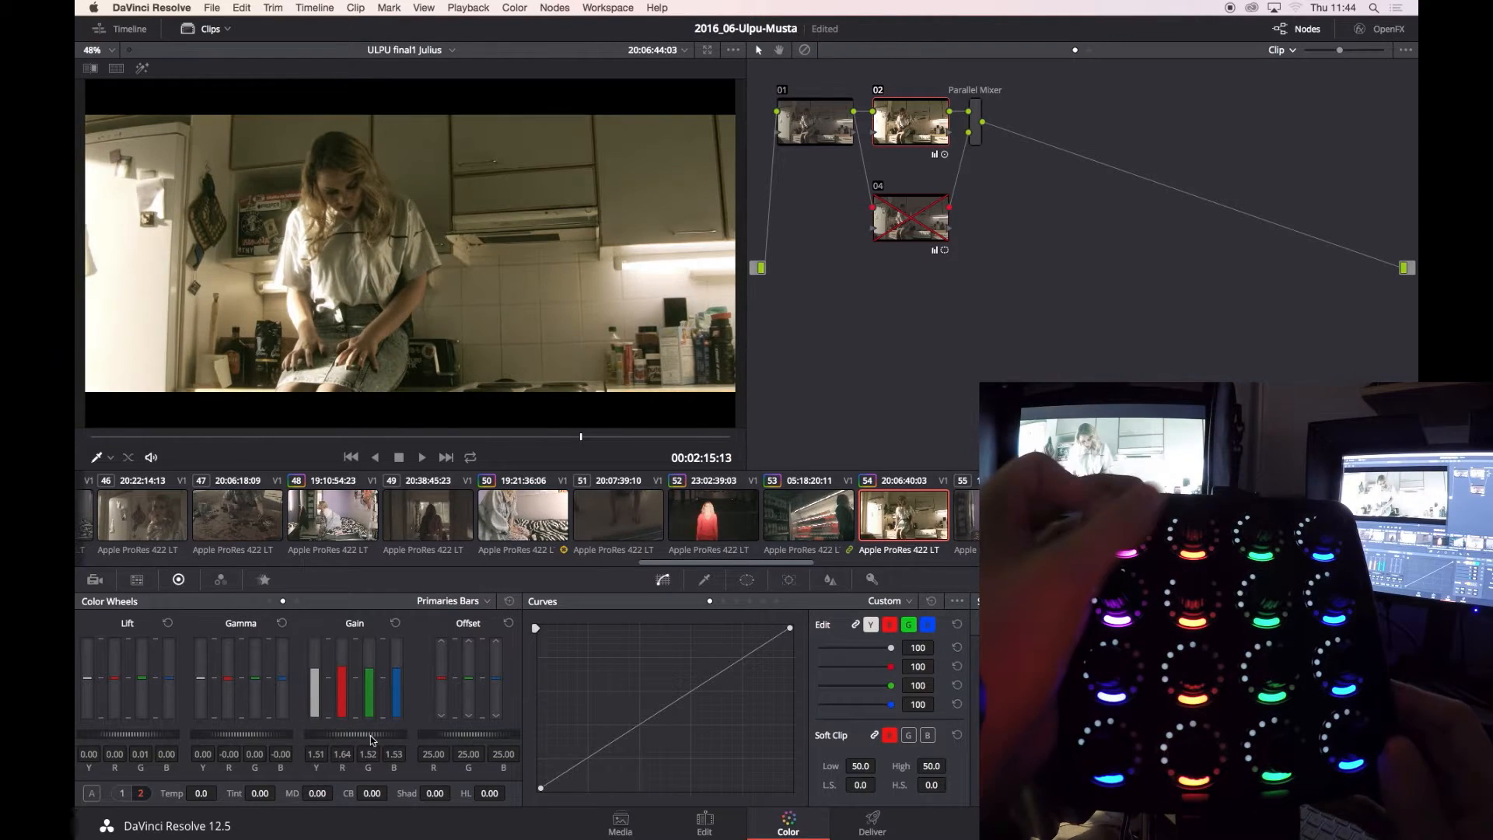
drag(468, 677, 493, 679)
key(shift+d)
key(shift+d)
Wipe clip 54 against the bedroom reference still and raise node 02's lift to 0.01 with green at 0.02.
key(super+w)
drag(603, 236, 197, 236)
key(super+alt+b)
drag(127, 734, 132, 734)
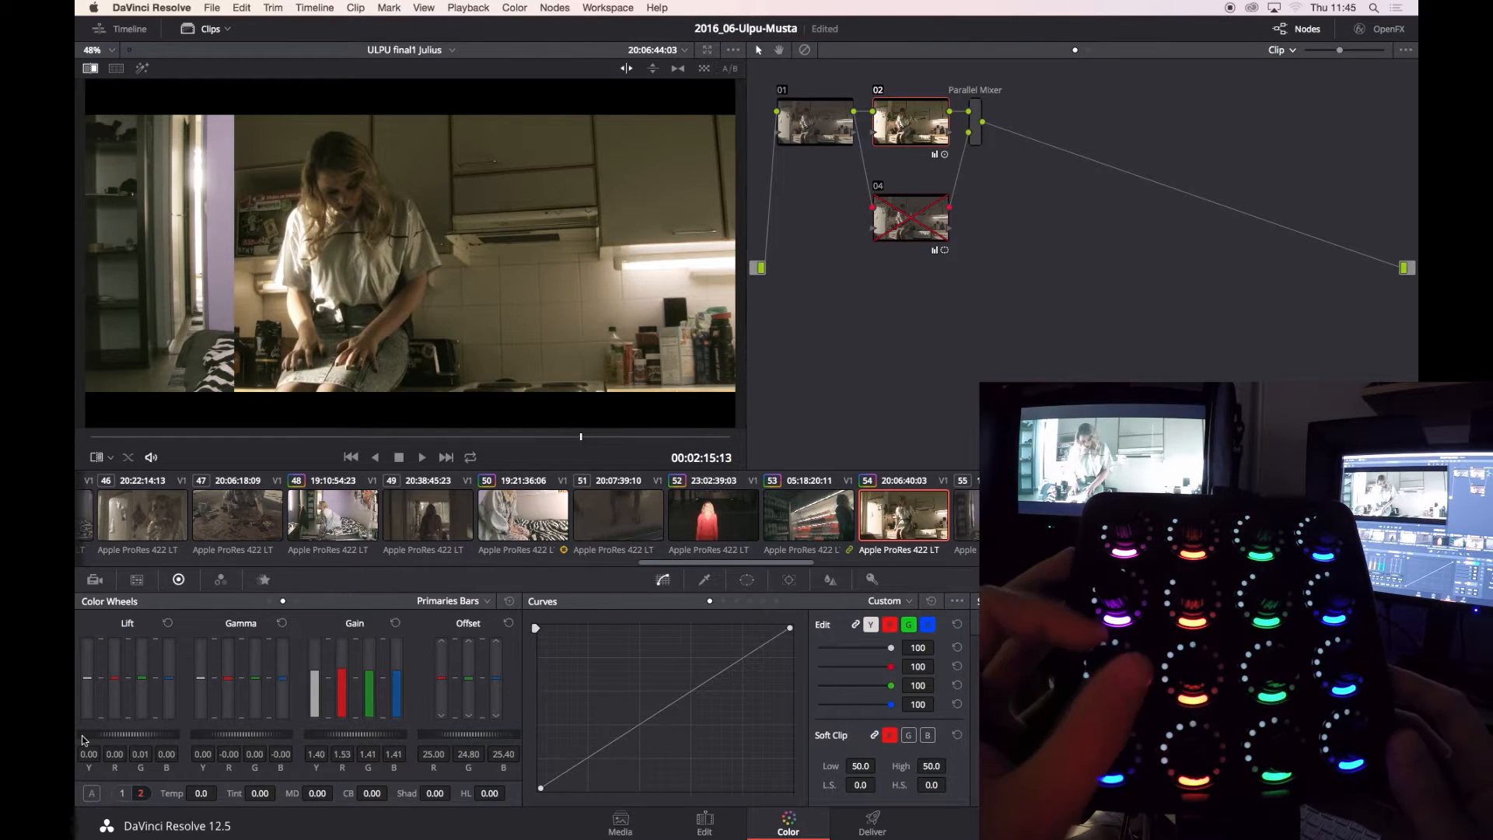
Set node 02's key output gain to 0.745, compare with the supermarket reference still in the wipe, and turn the wipe off.
click(746, 580)
click(871, 579)
drag(813, 714, 638, 714)
drag(234, 352, 670, 231)
key(super+alt+n)
key(alt+w)
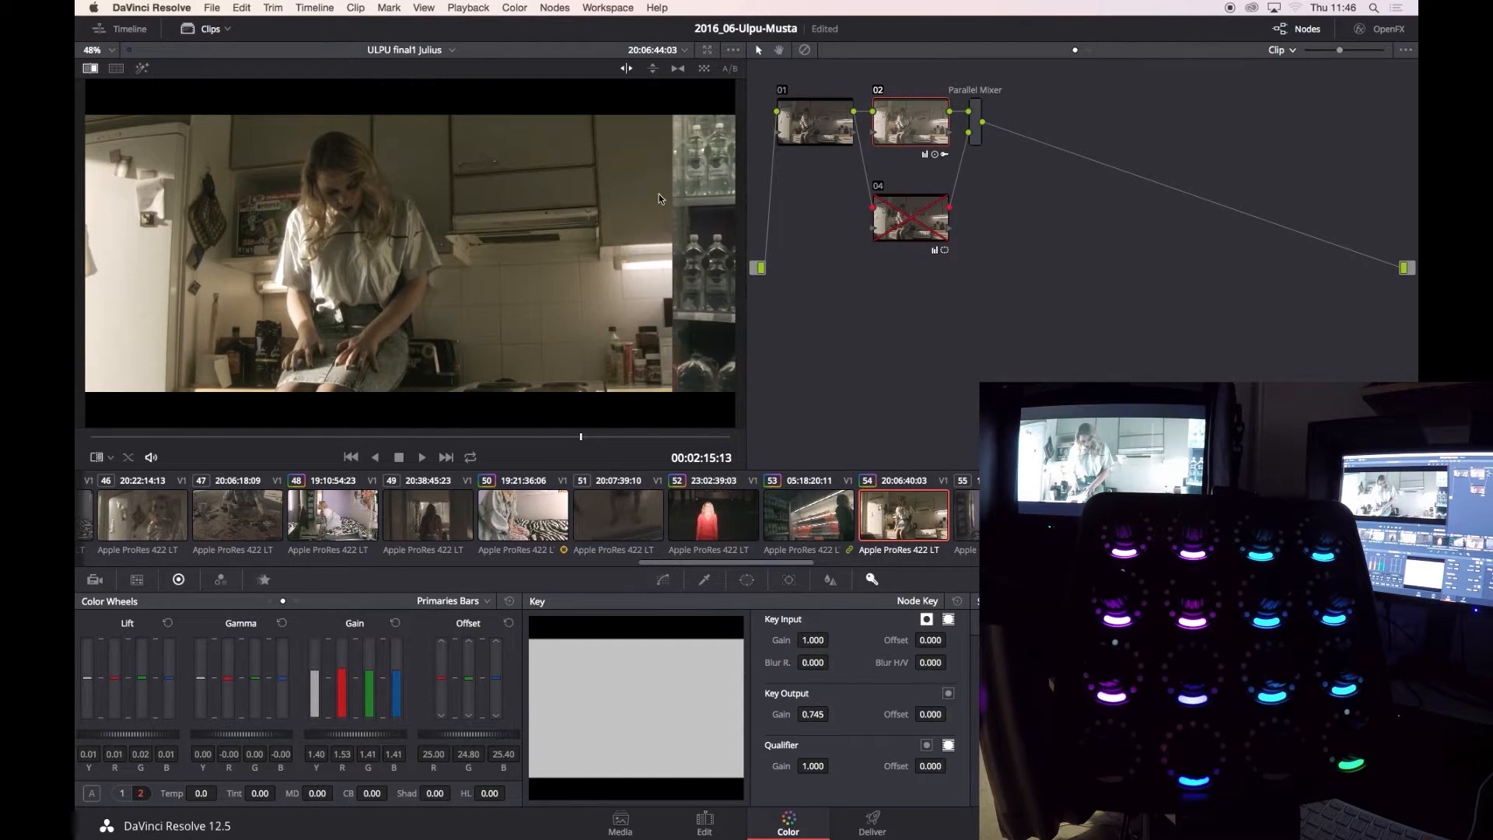
key(alt+w)
Set node 04's gain to 1.59 and lift to -0.01 inside the oval window over the woman, and slightly lower its key output.
click(903, 205)
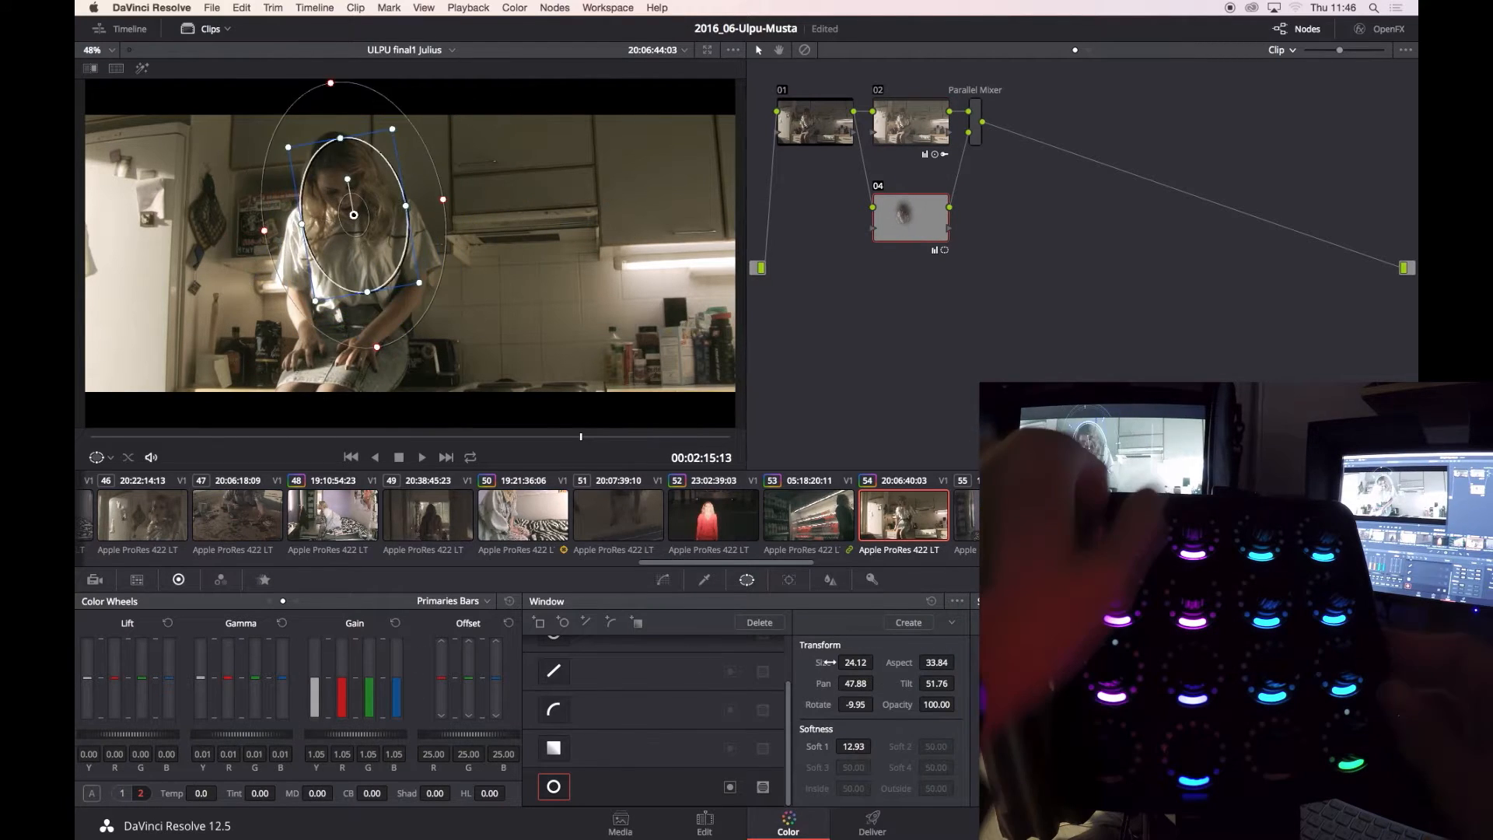
drag(336, 736, 435, 735)
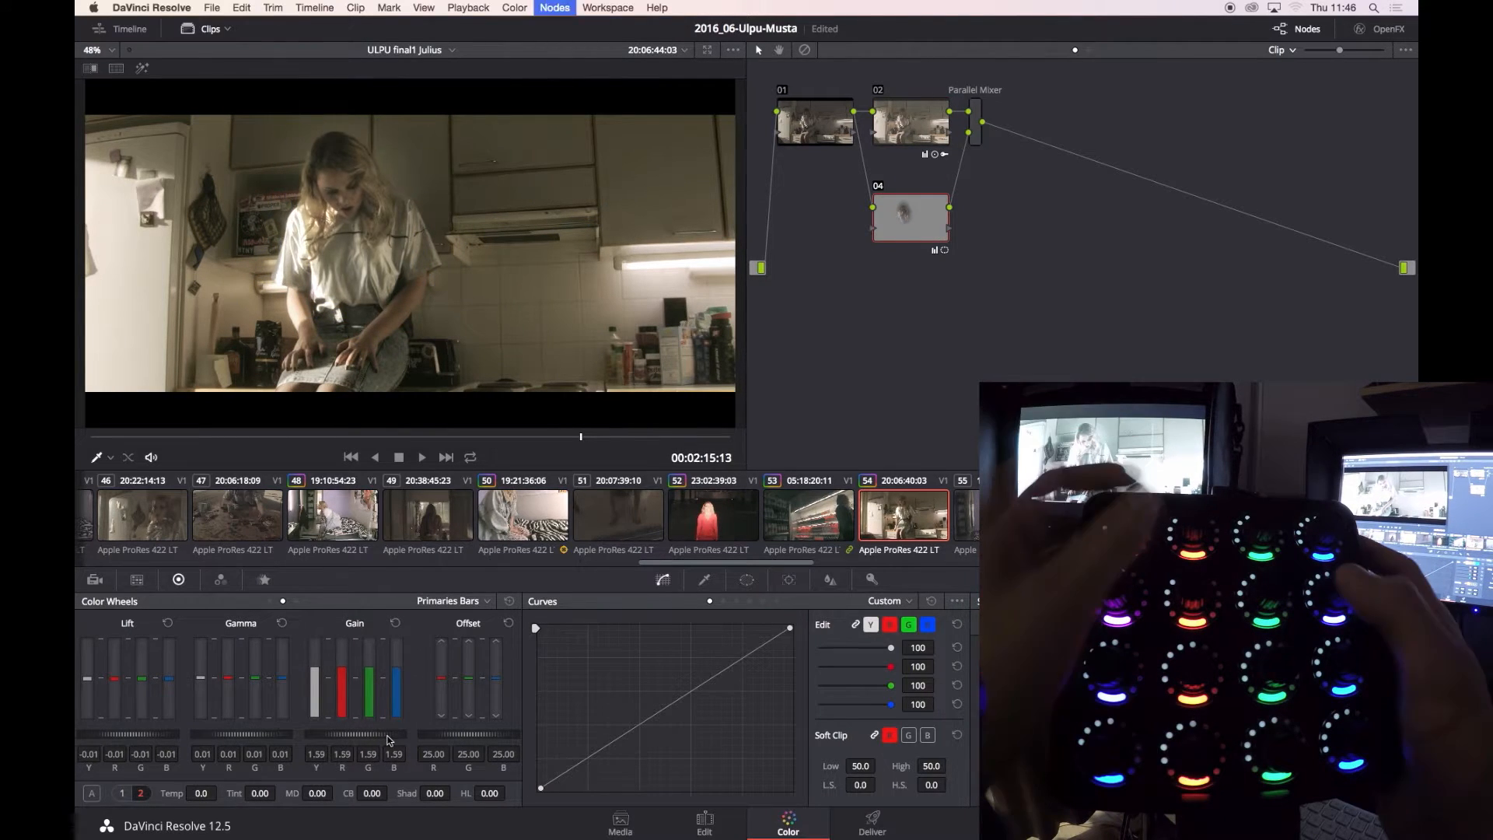
click(871, 580)
drag(814, 717, 801, 716)
Limit node 04 with a luminance qualifier of high 65.7, high softness 3.5 and blur radius 18.3, checking it in highlight view.
click(704, 579)
key(shift+h)
drag(668, 780, 657, 781)
drag(787, 780, 792, 780)
drag(910, 770, 920, 770)
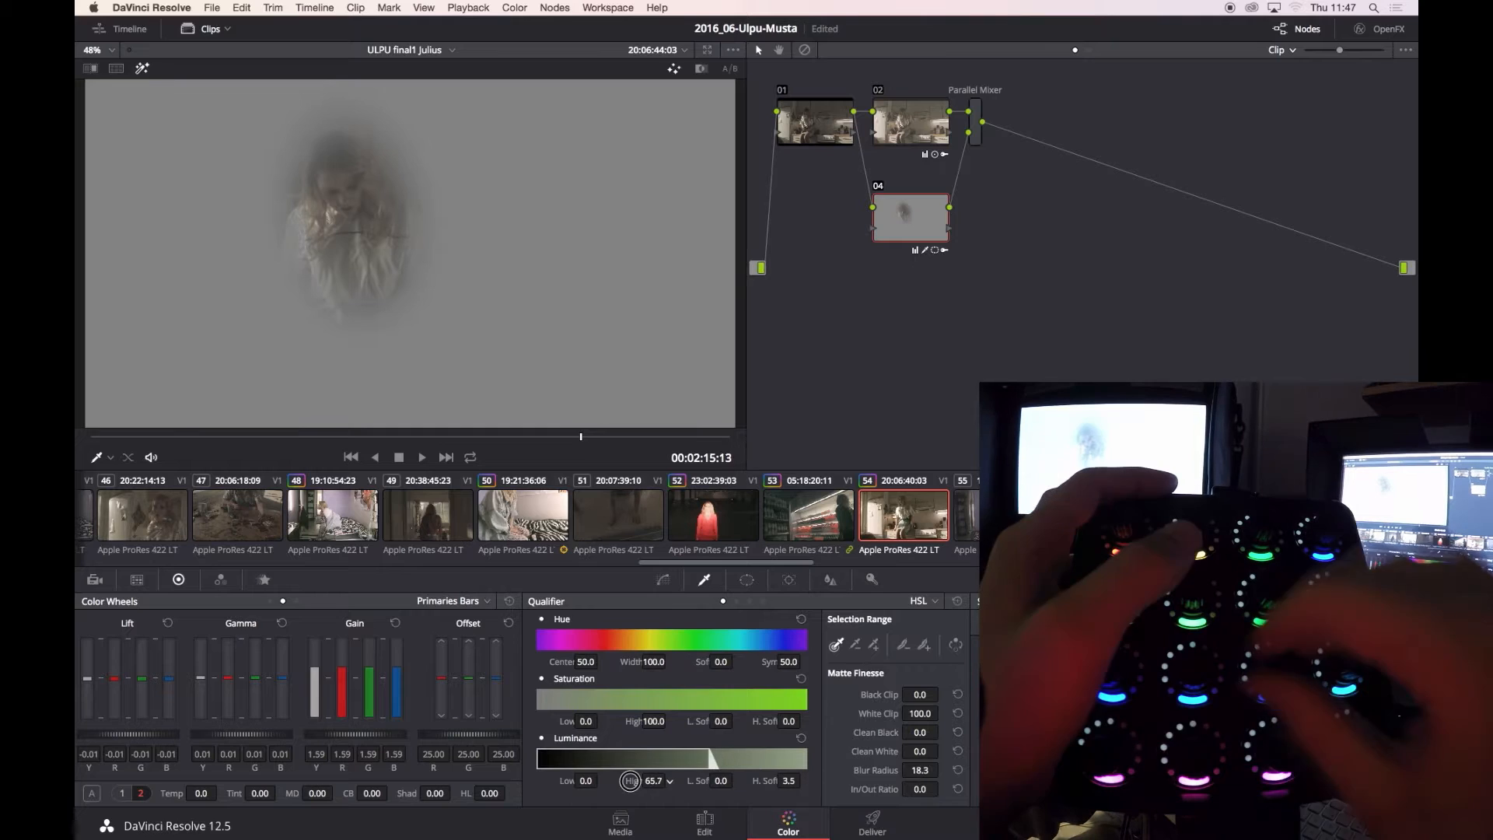
key(shift+h)
click(663, 579)
click(704, 580)
Track node 04's oval window through clip 54 and play the shot in a loop.
click(788, 580)
key(alt+t)
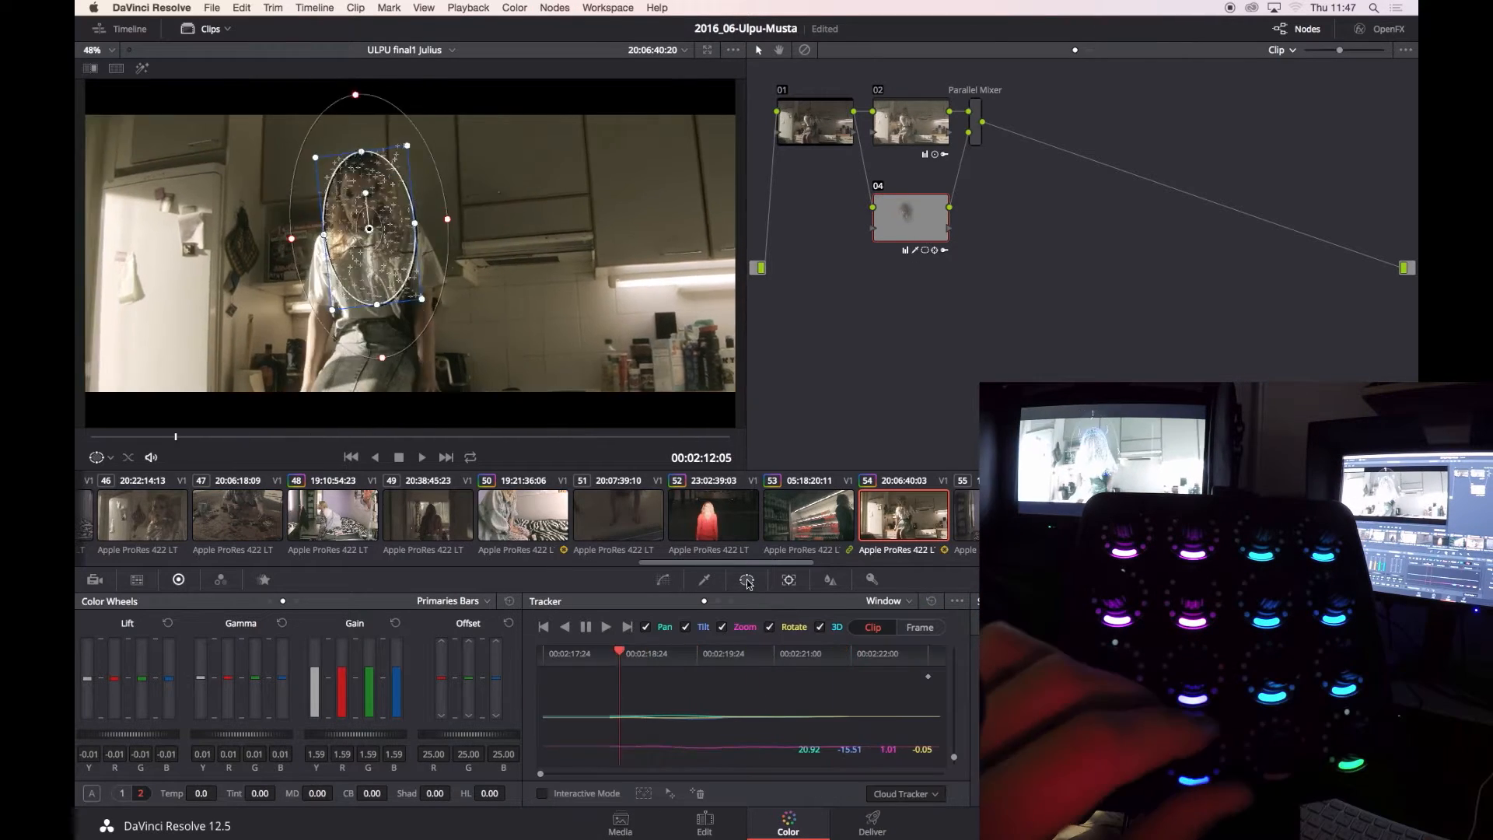
click(663, 579)
click(471, 458)
key(space)
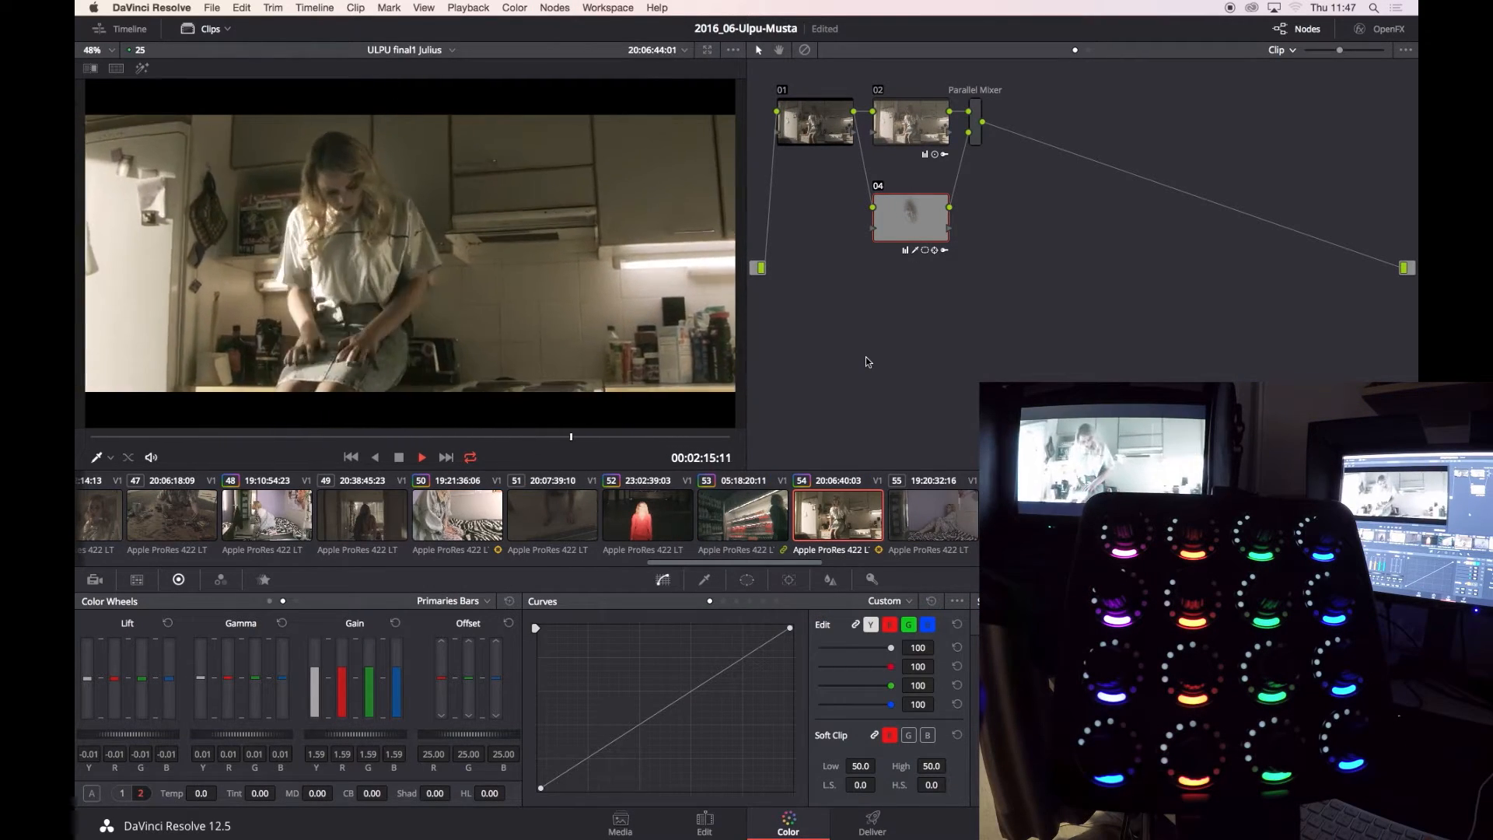
key(space)
Select the purple-walled bedroom clips along the timeline and put them into a new group.
scroll(618, 515, left, 15)
scroll(618, 514, left, 8)
click(693, 521)
scroll(694, 523, left, 15)
click(694, 524)
scroll(694, 524, left, 3)
scroll(695, 524, right, 20)
scroll(949, 529, right, 20)
scroll(949, 529, left, 10)
scroll(949, 529, right, 10)
right_click(1322, 521)
click(1384, 240)
key(Return)
On bedroom clip 97, open the group post-clip graph, return to the clip graph, and compare with node 02 disabled and enabled.
click(420, 514)
click(1089, 50)
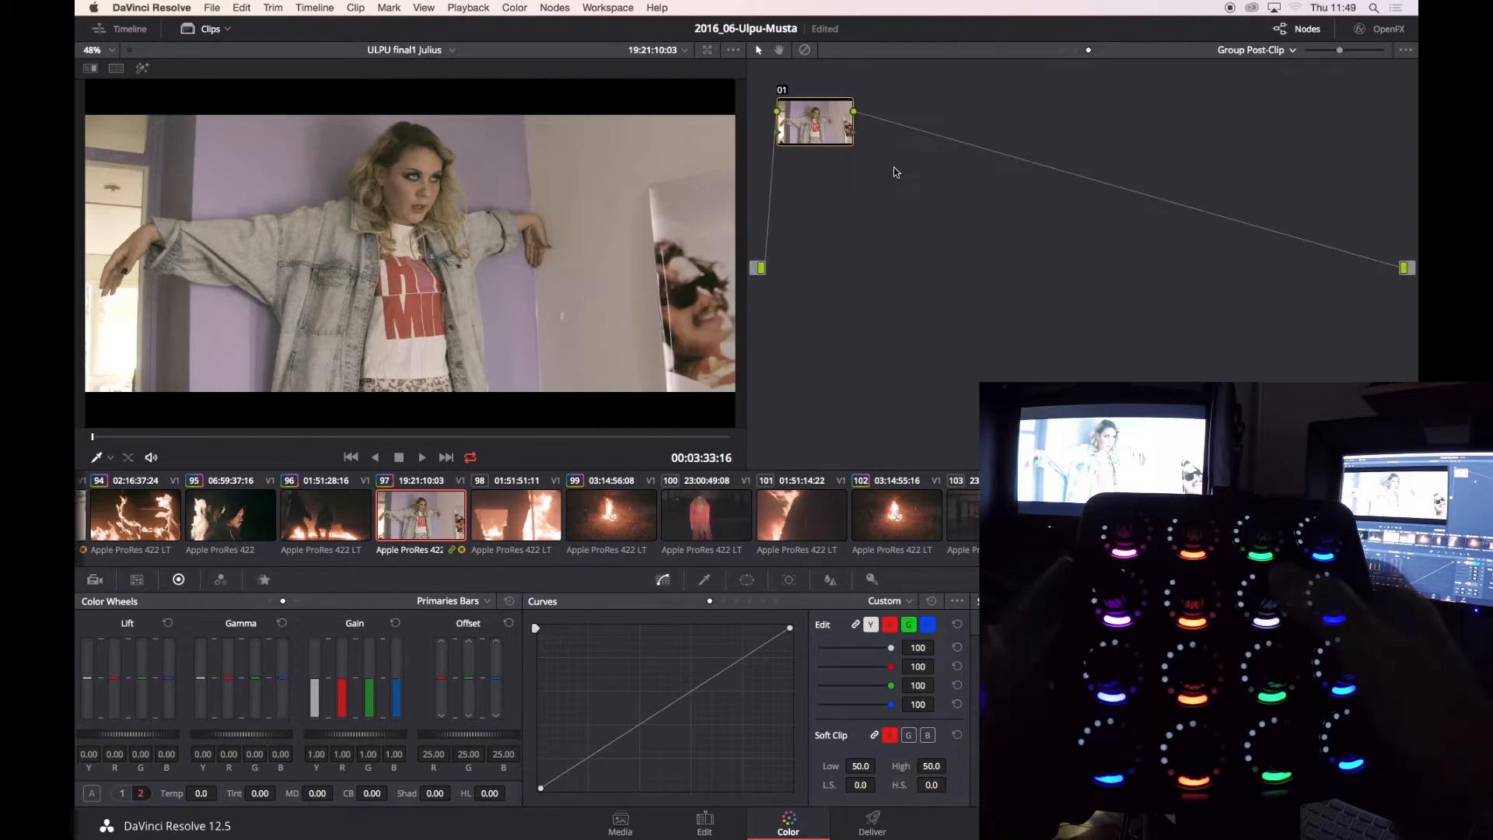
click(1255, 50)
click(1244, 85)
click(878, 90)
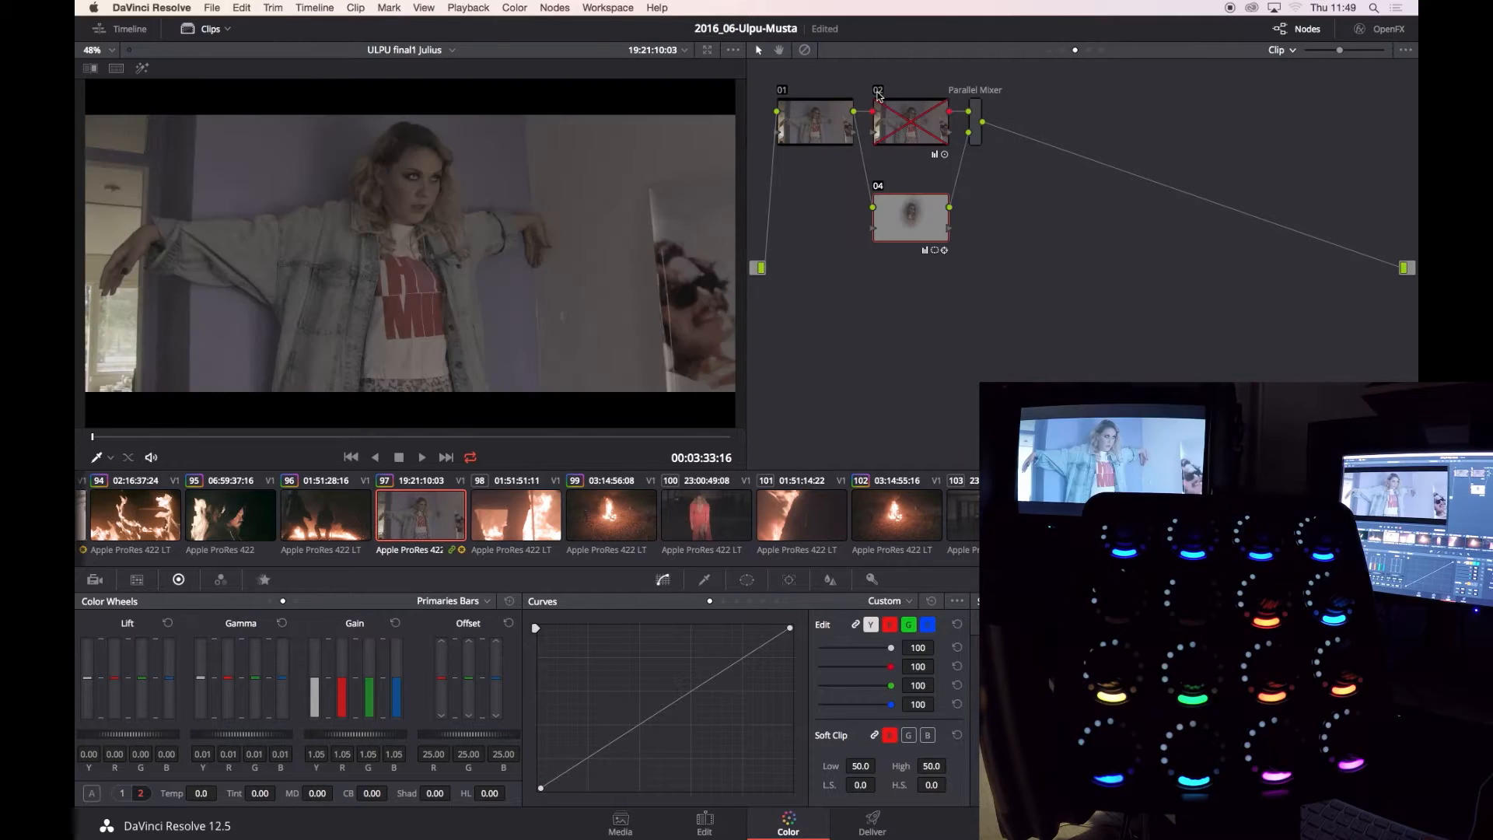
click(878, 90)
Add node 02 to the bedroom group's post-clip grade with a gain of 0.94, and toggle it to compare.
click(1281, 50)
click(1255, 101)
drag(337, 734, 200, 739)
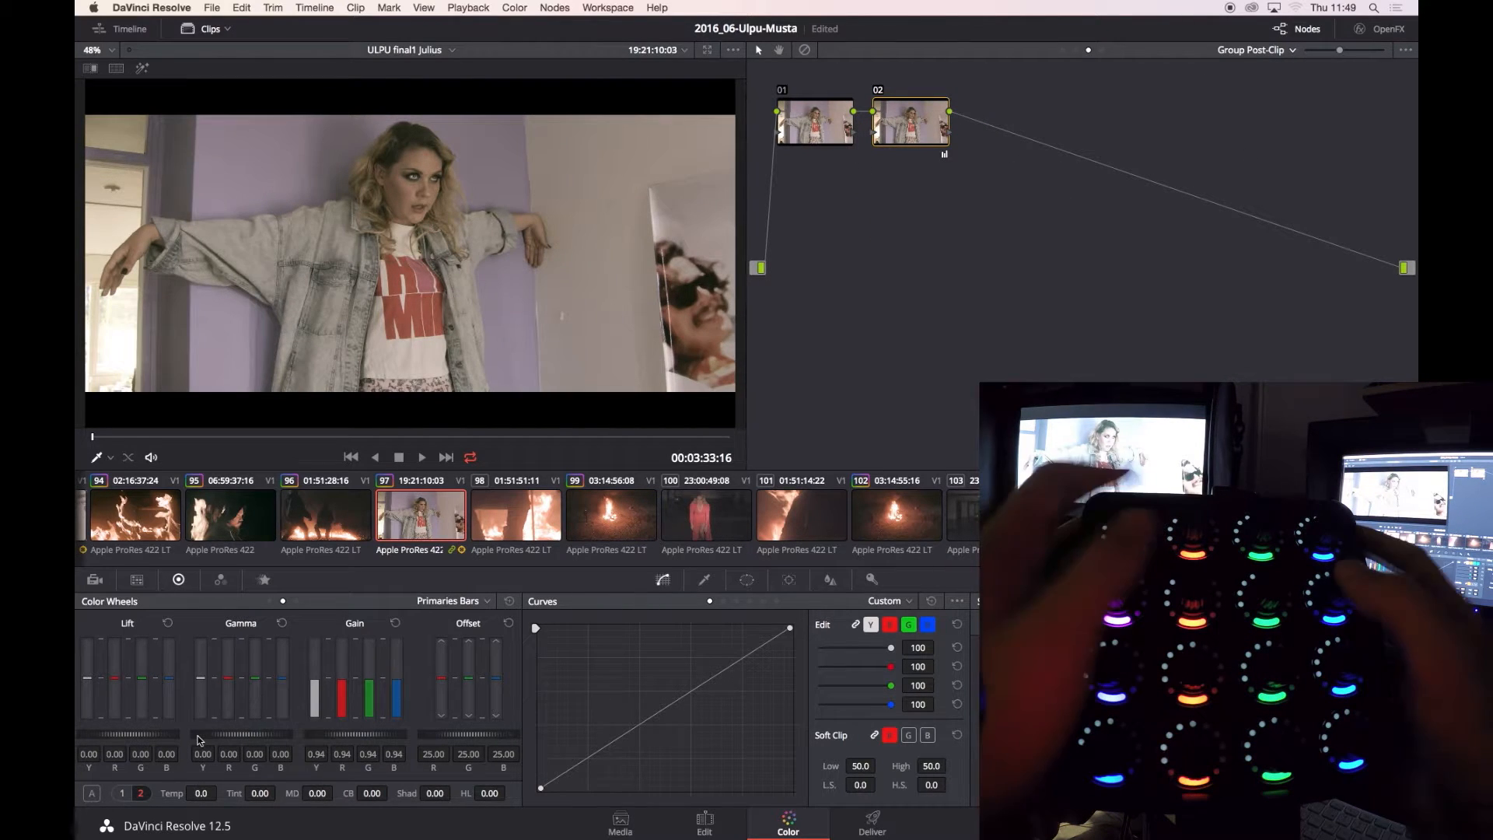
key(super+d)
Apply the kitchen grade to clips 21 and 13 with node 04 disabled, and review the shots.
scroll(677, 506, left, 20)
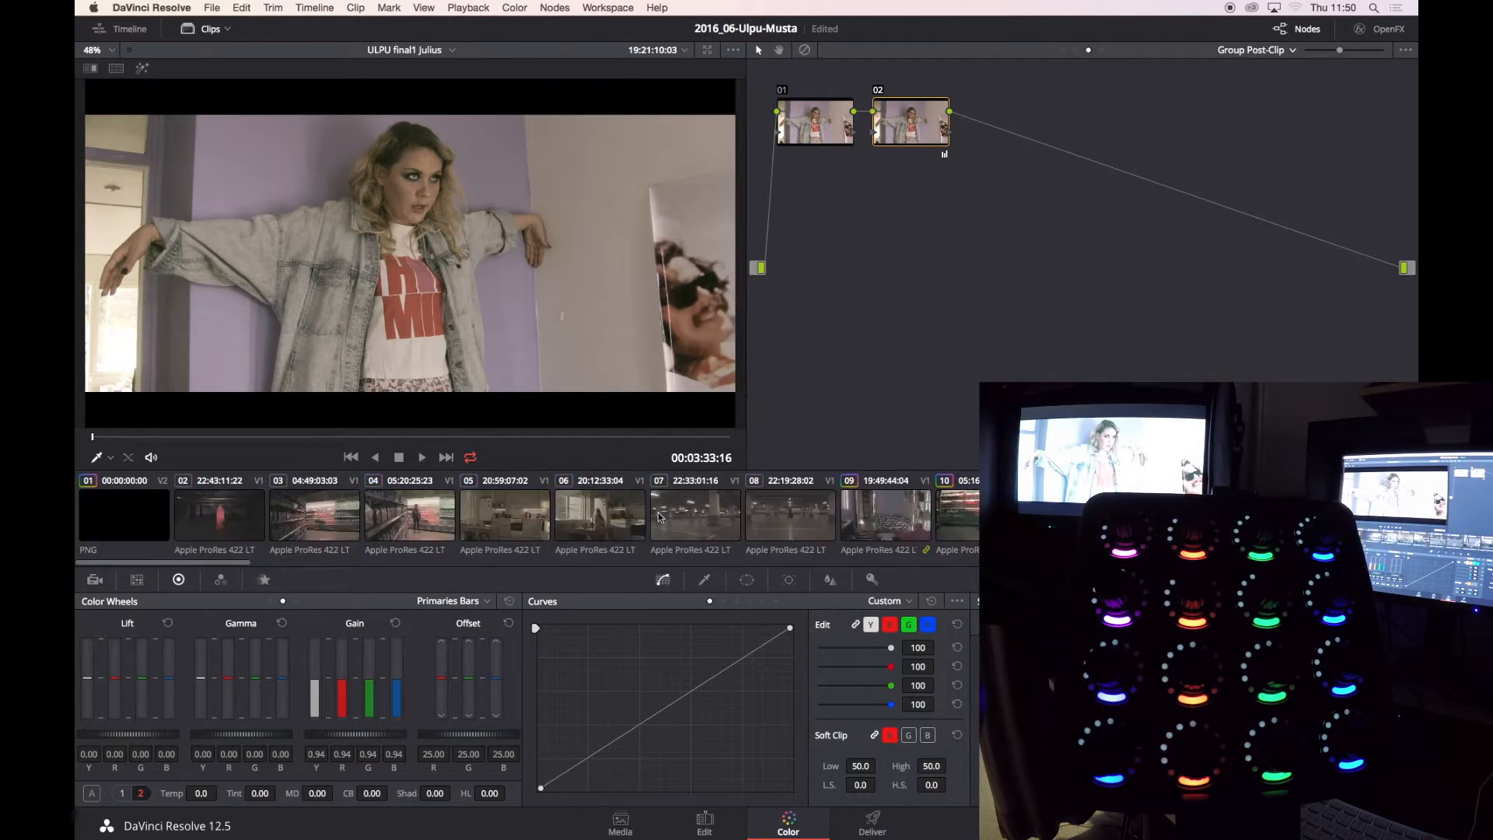
click(953, 515)
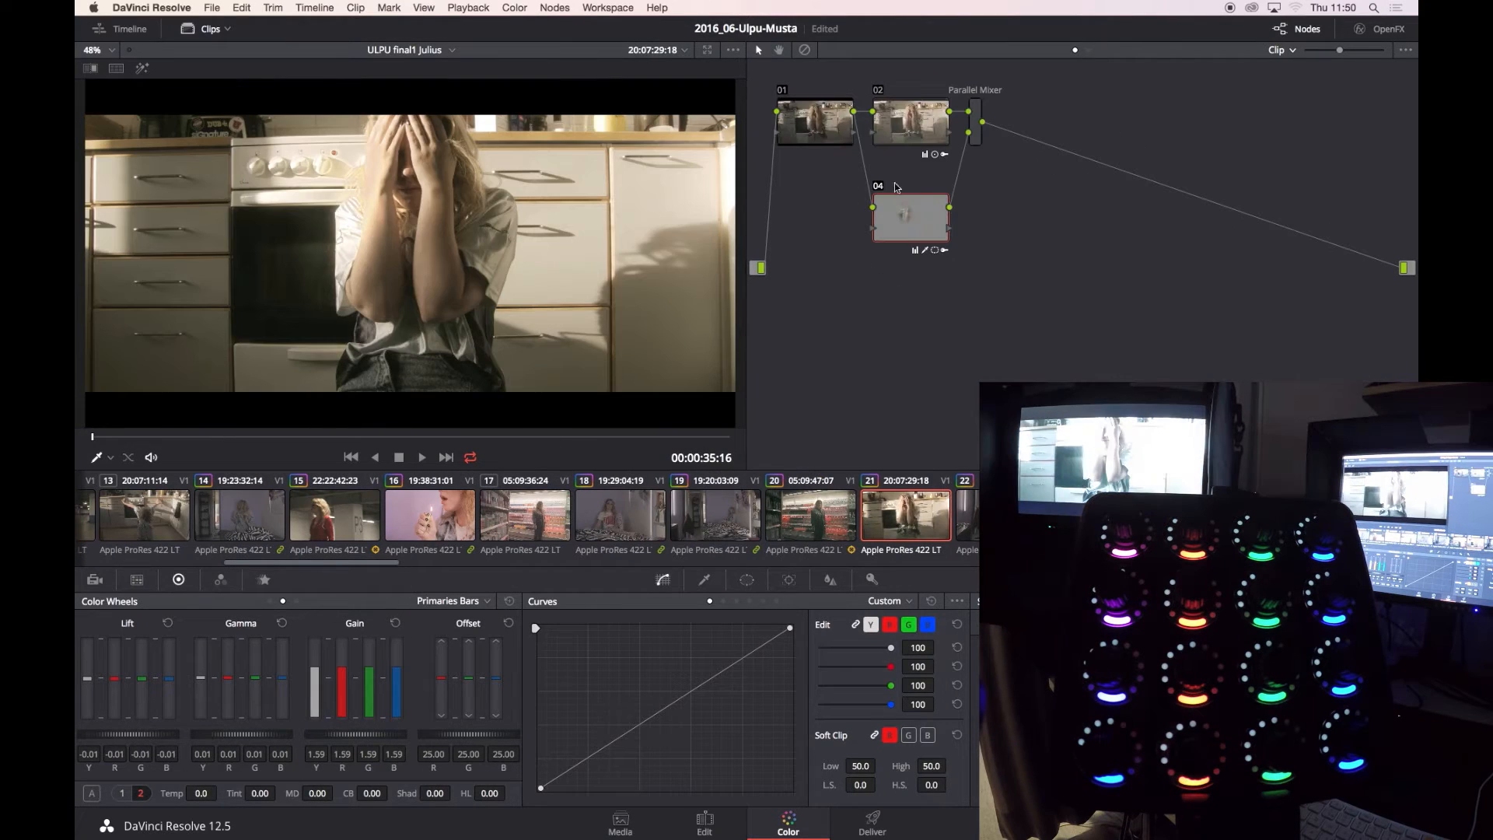
click(879, 186)
key(space)
scroll(511, 516, left, 4)
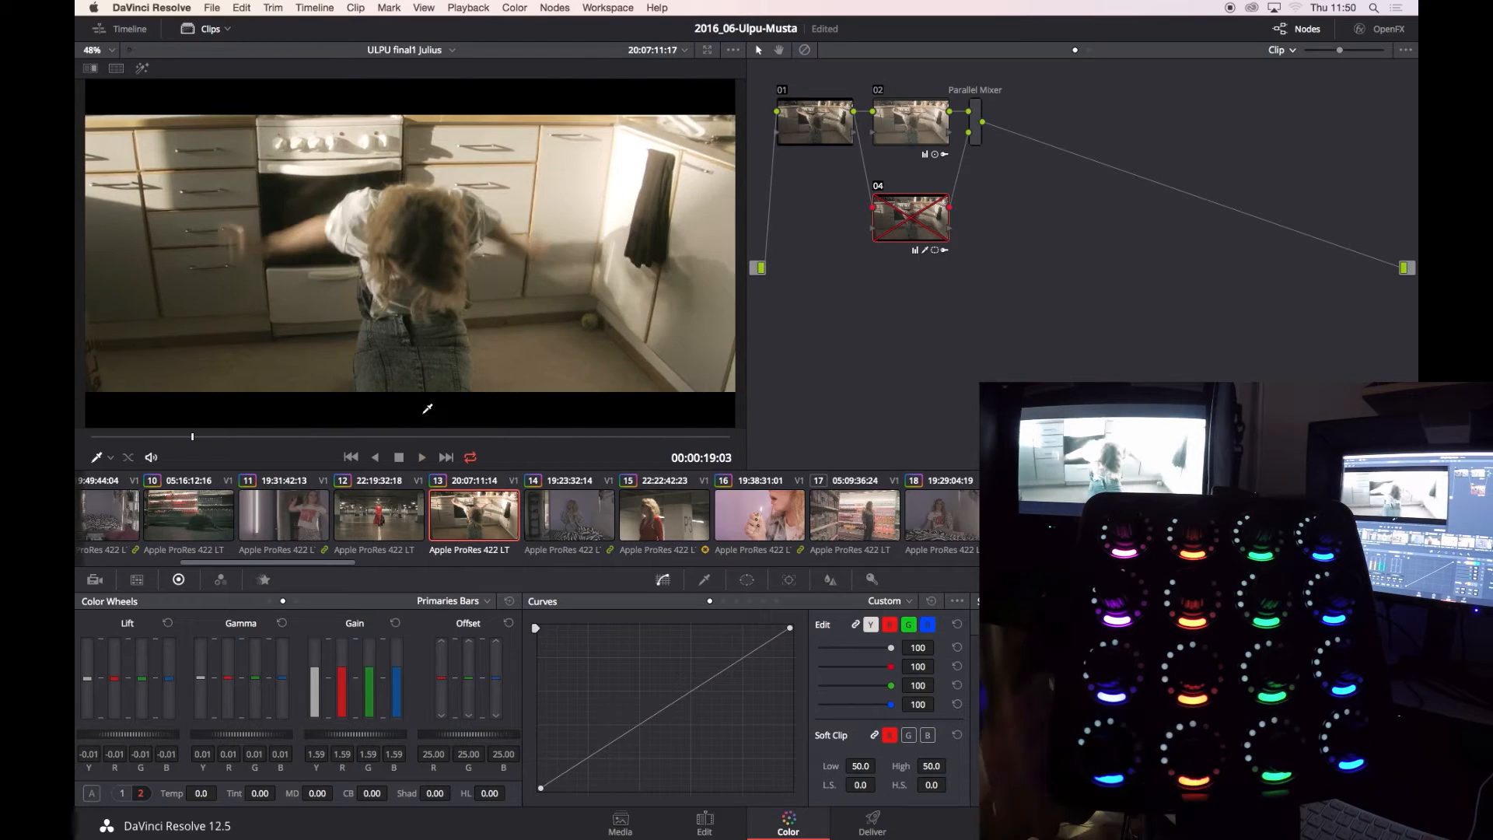
click(407, 440)
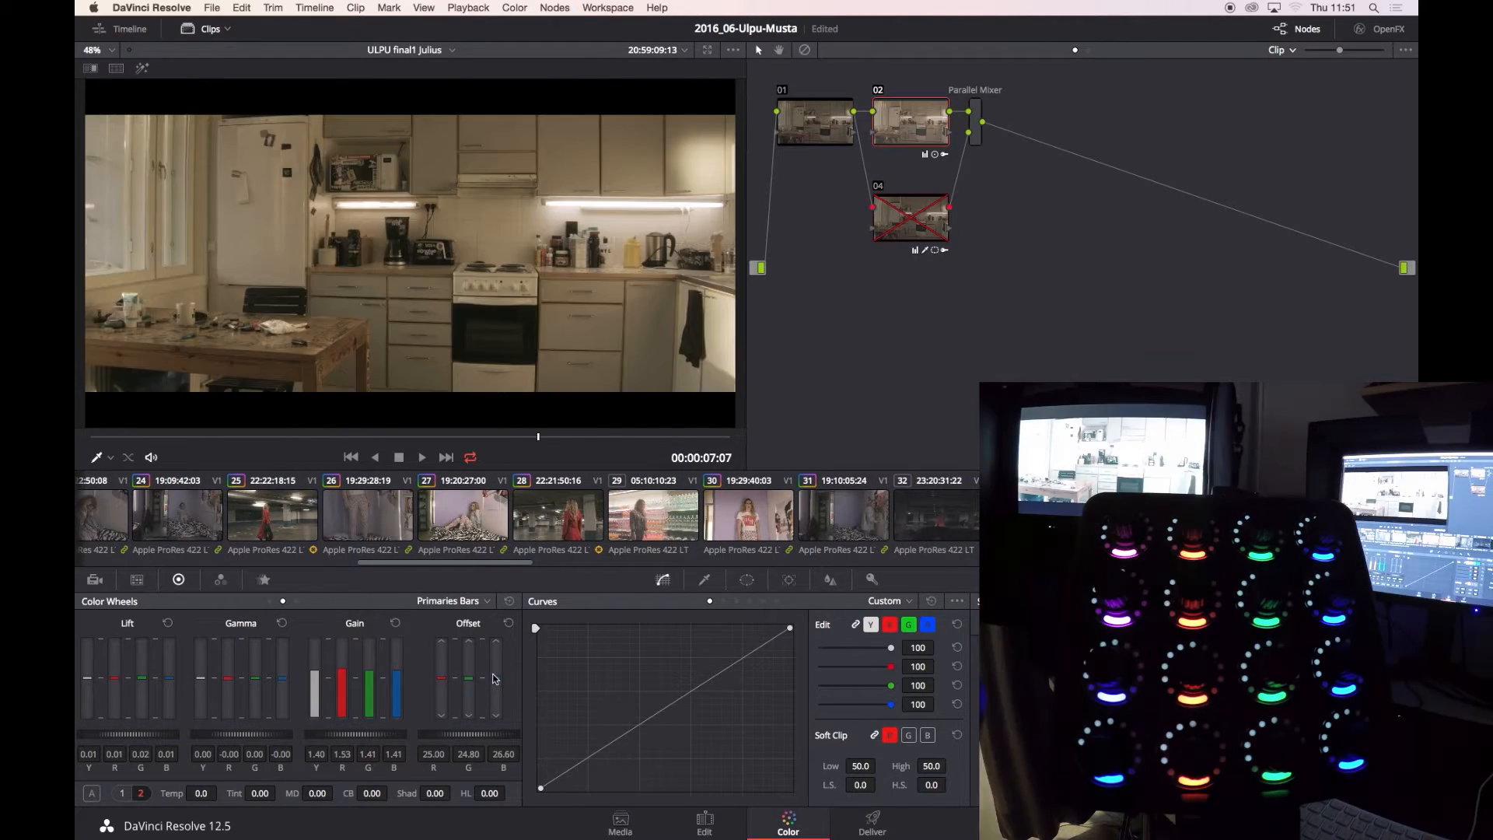
Apply the kitchen grade to clips 47 and 46, and scrub through both shots.
scroll(904, 504, right, 5)
click(964, 514)
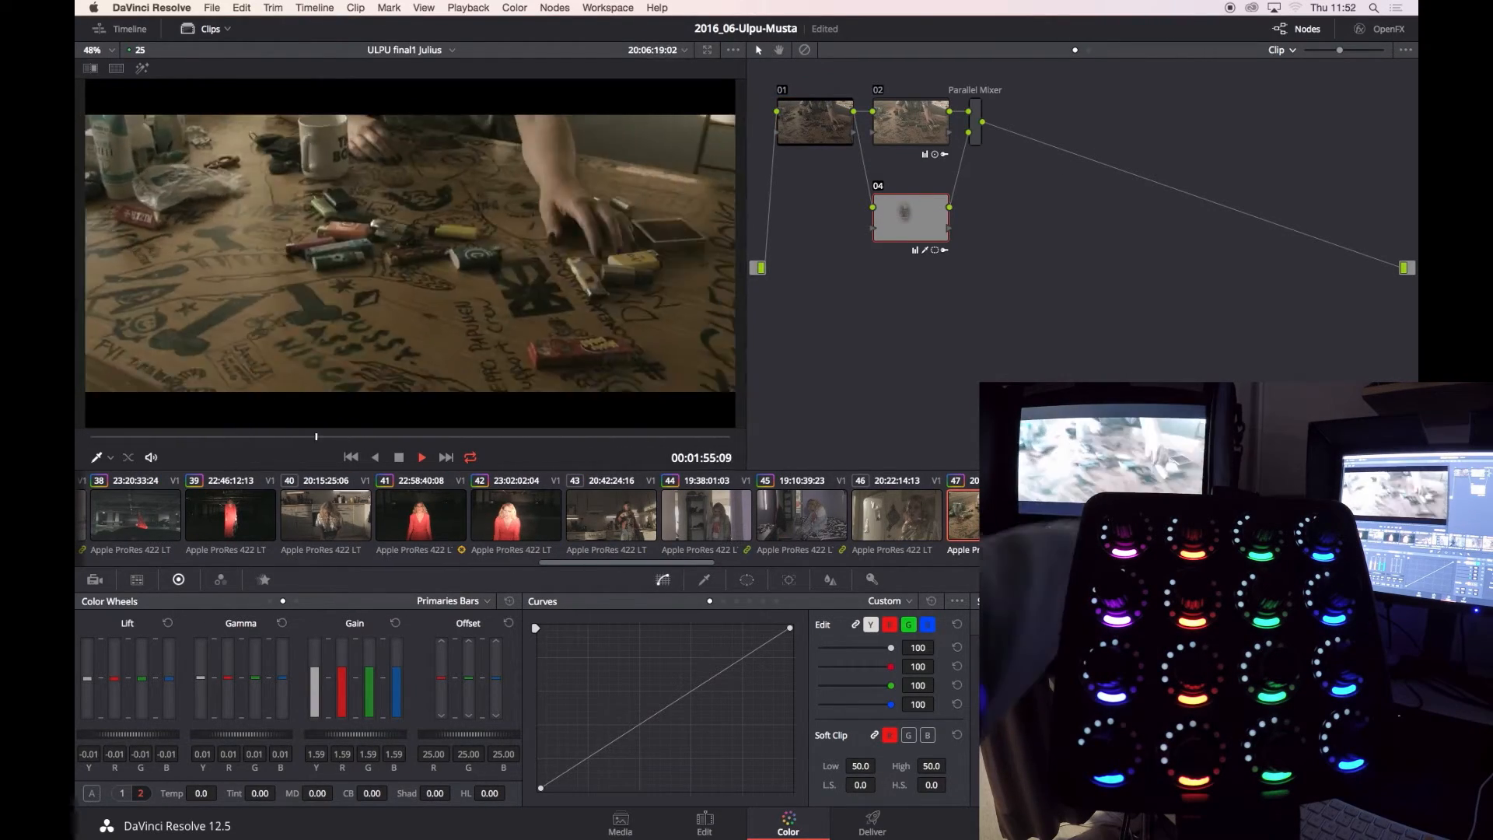
click(405, 446)
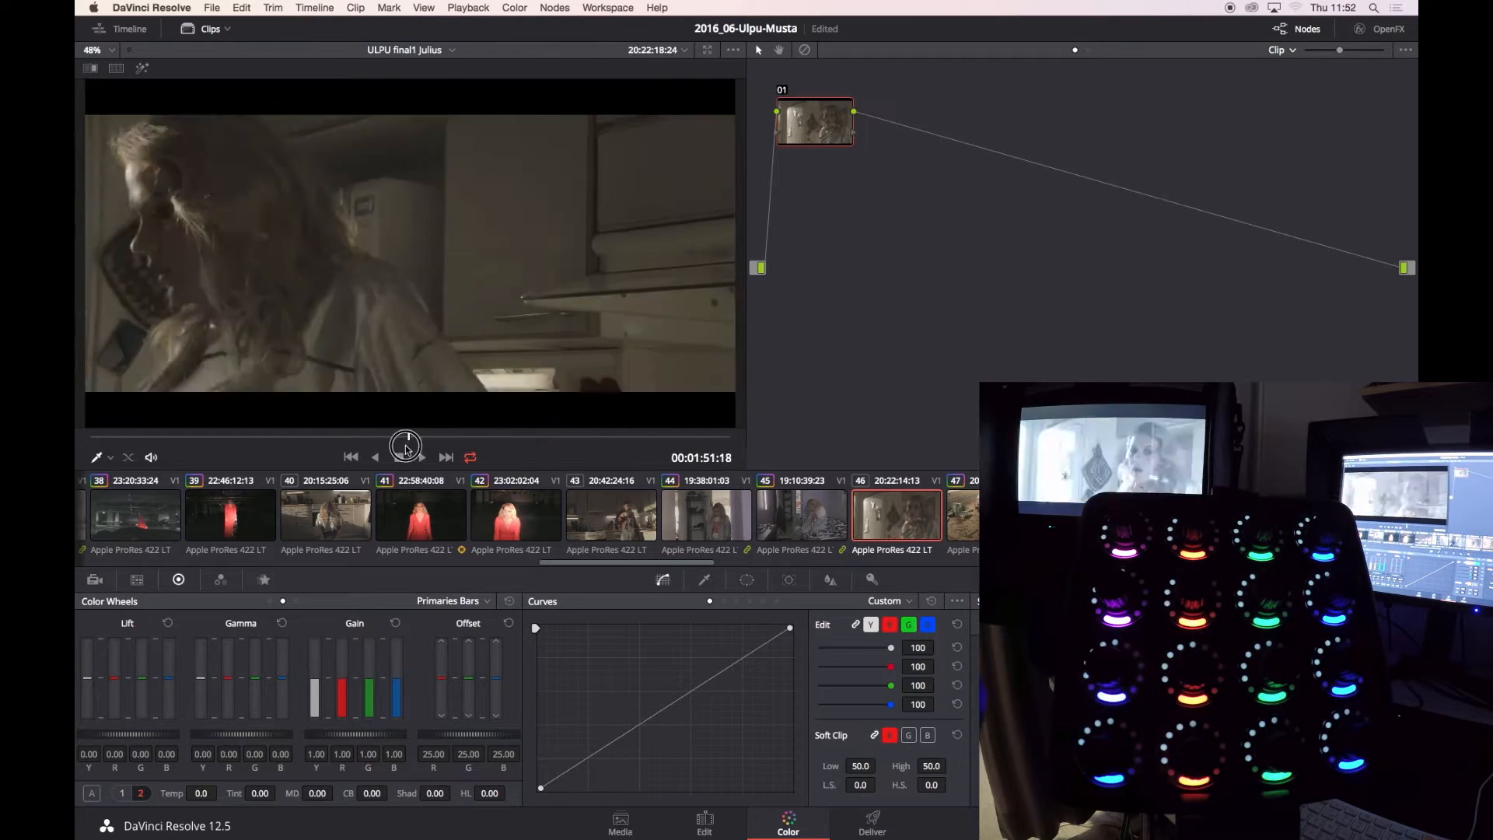
drag(406, 445, 571, 445)
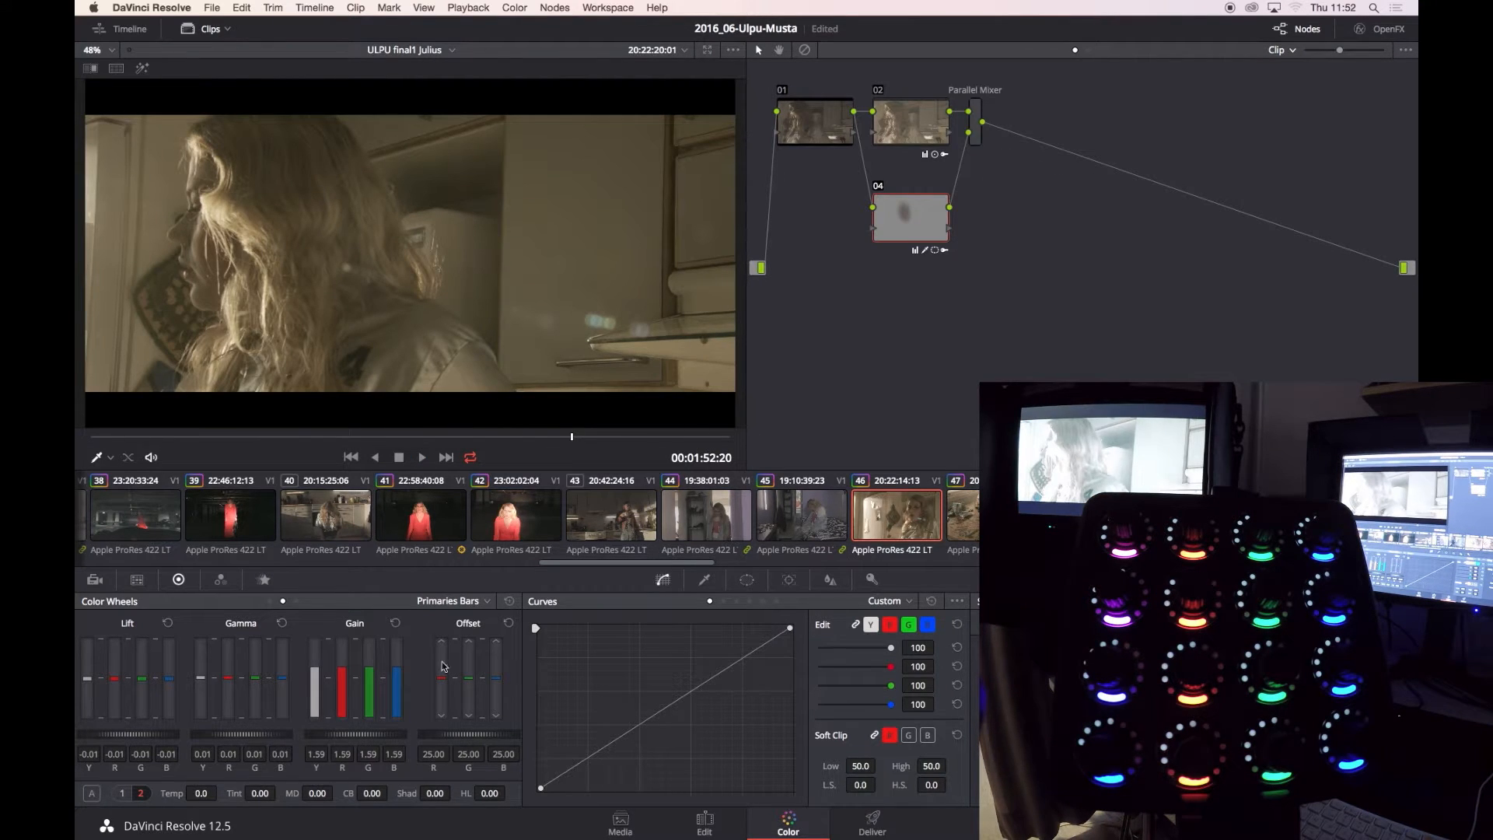
Disable node 04 on clip 46, set node 02's gain to 1.43 with red 1.57, and scrub the shot to check it.
drag(159, 443, 270, 438)
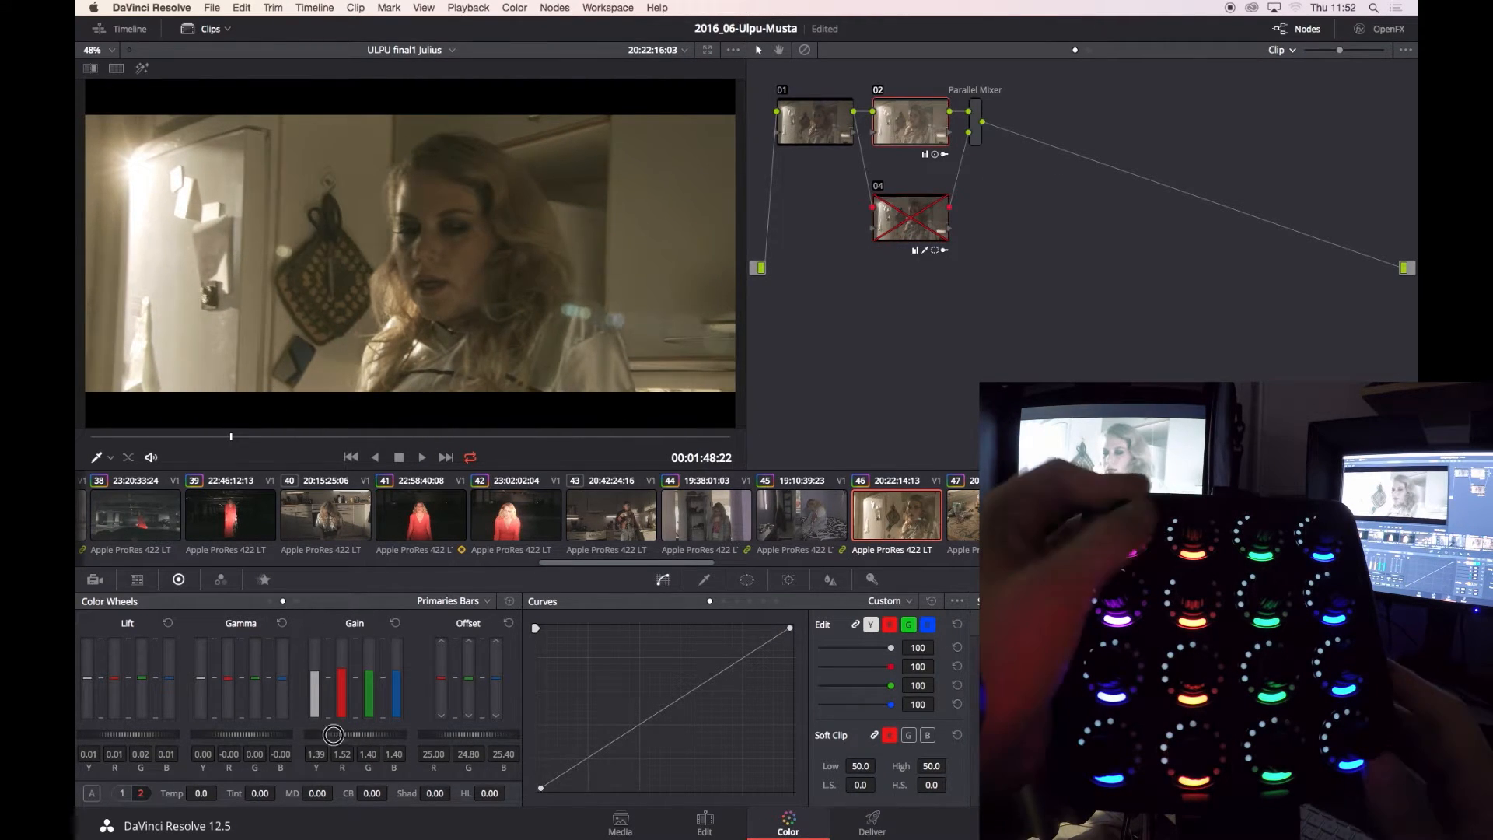
drag(361, 734, 377, 734)
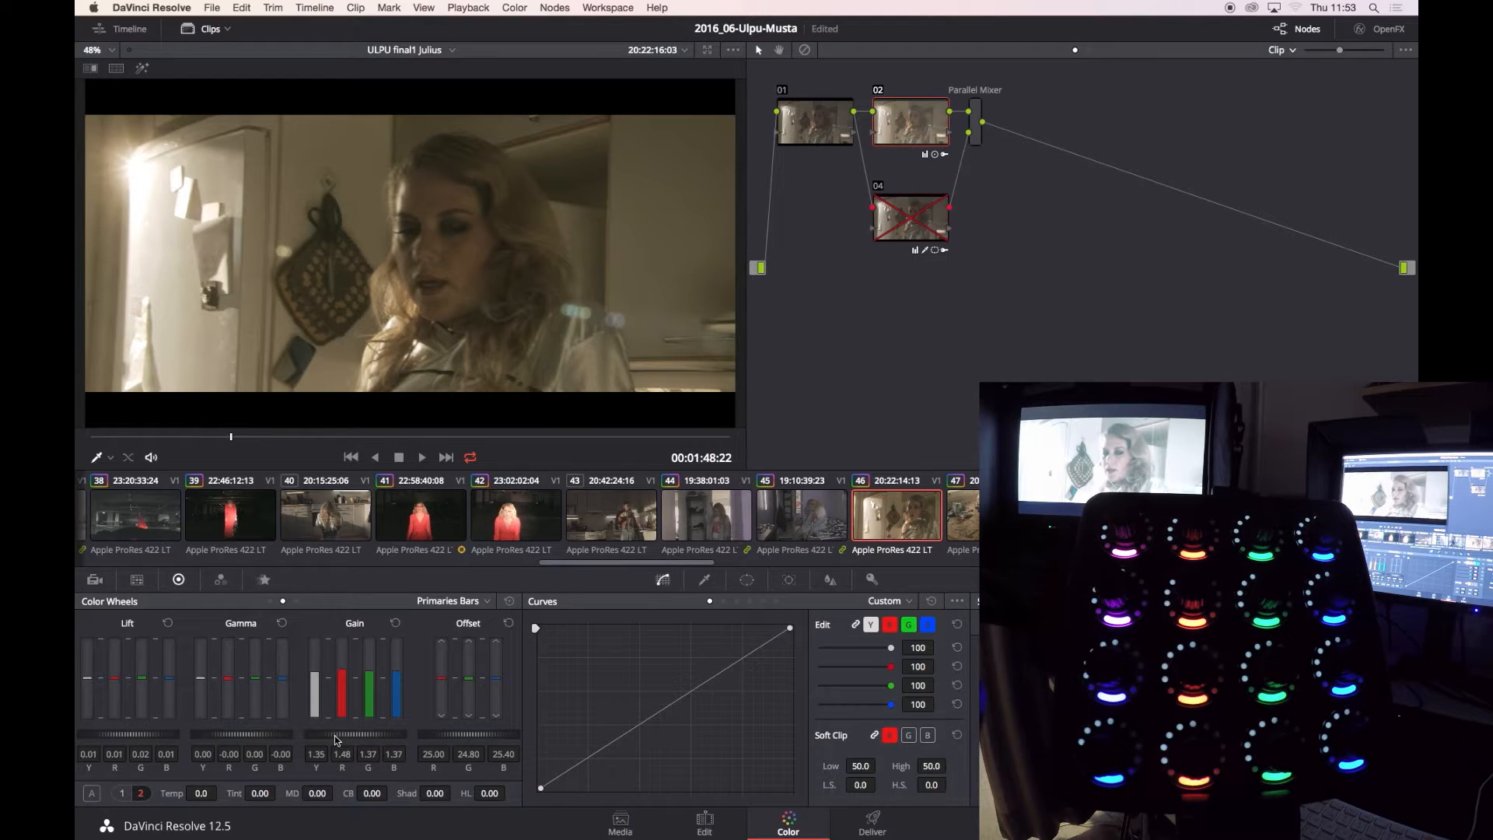
drag(976, 122, 1106, 124)
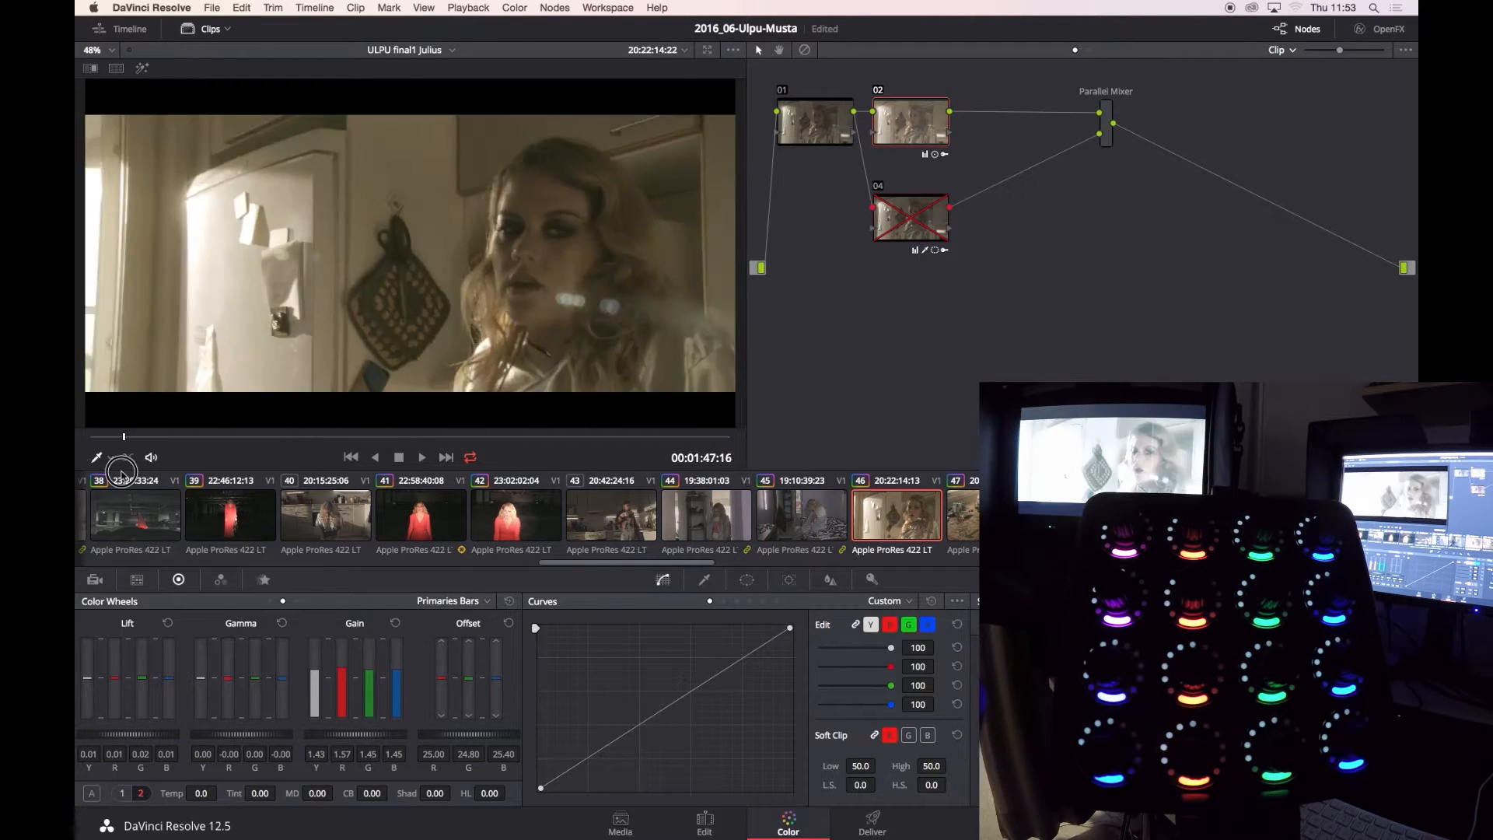
drag(174, 456, 322, 455)
Apply the kitchen grade to clips 65 and 62, and disable node 04 on clip 62.
scroll(823, 513, right, 10)
click(966, 514)
drag(591, 436, 315, 431)
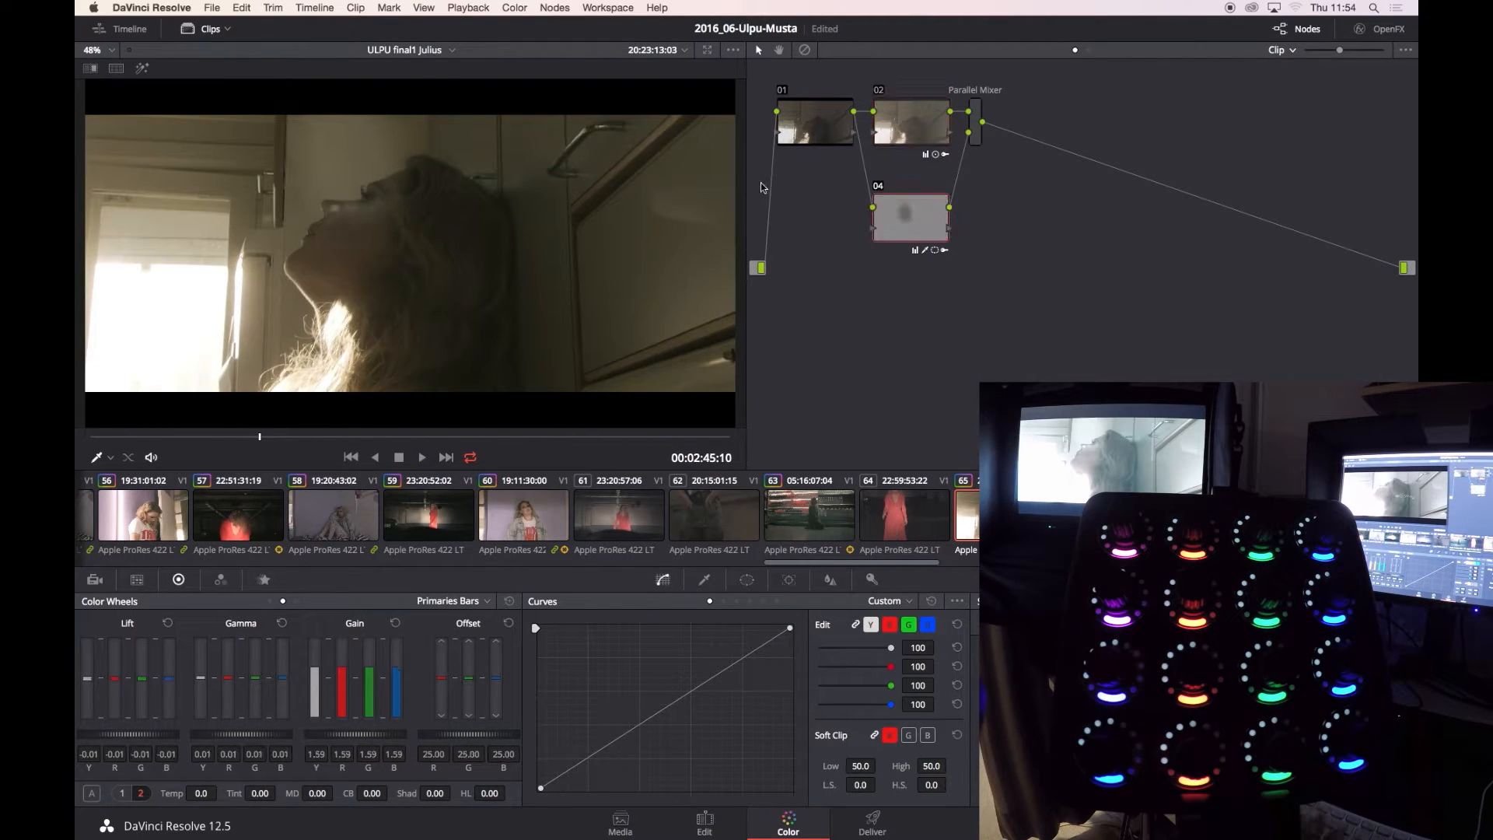
drag(650, 436, 563, 437)
key(super+d)
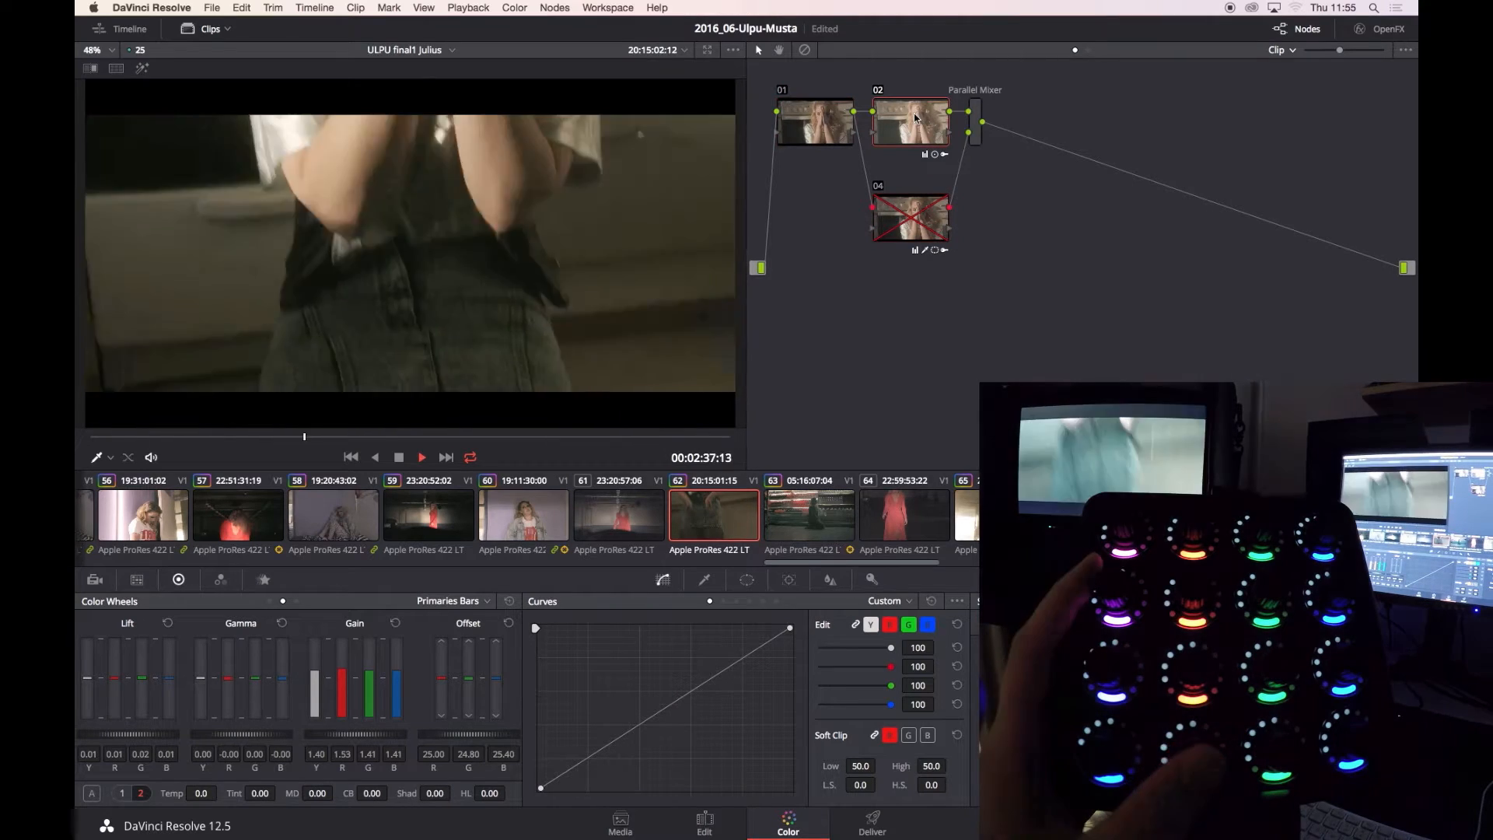
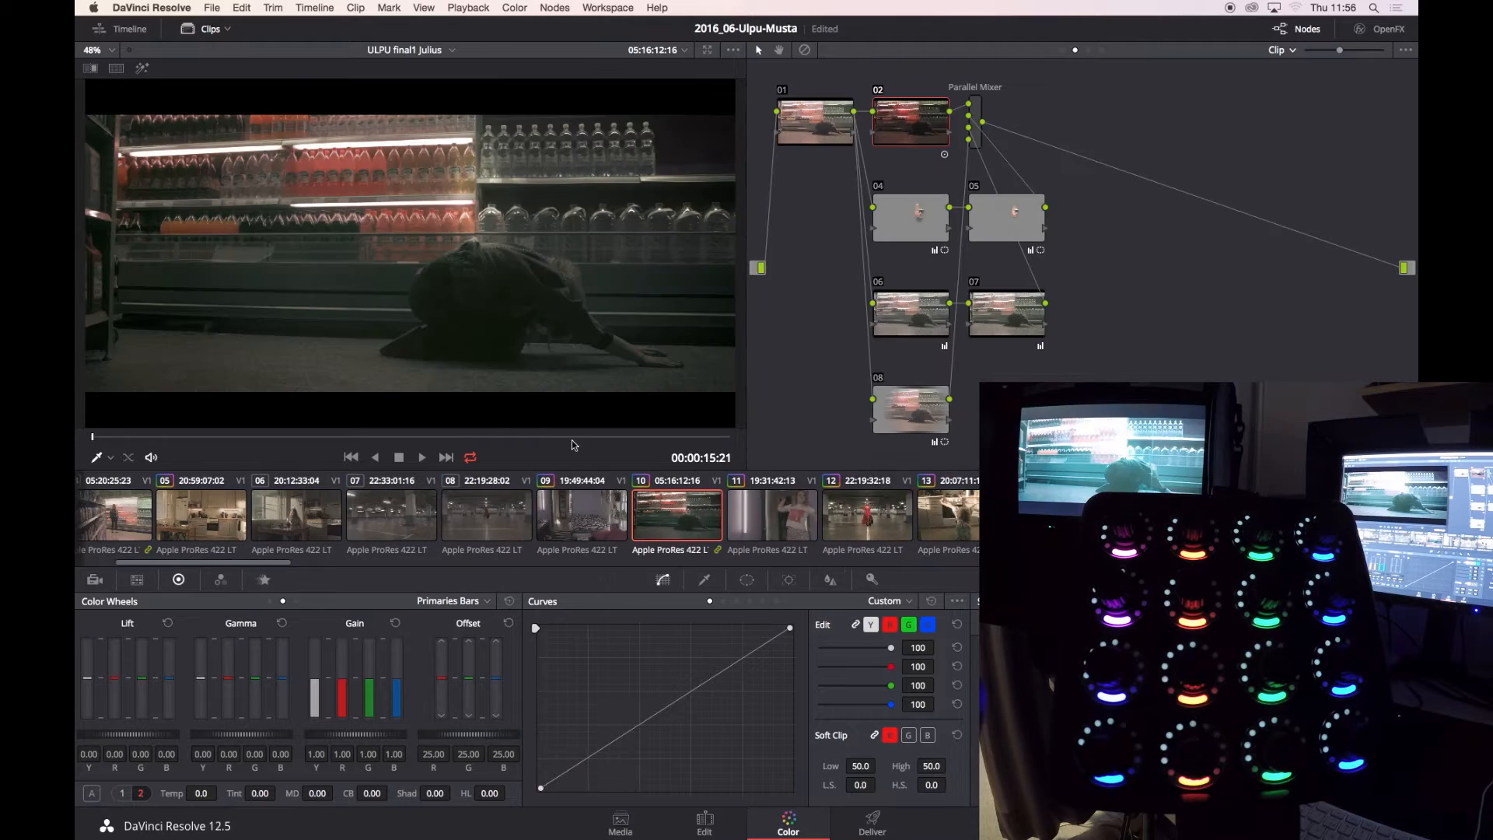
Try node 02's key output gain at 0.918 on supermarket clip 20, compare with the neighbouring clip, and undo it.
click(872, 580)
mouse_move(813, 714)
mouse_down()
mouse_move(886, 714)
mouse_move(812, 714)
mouse_up()
key(Up)
key(Down)
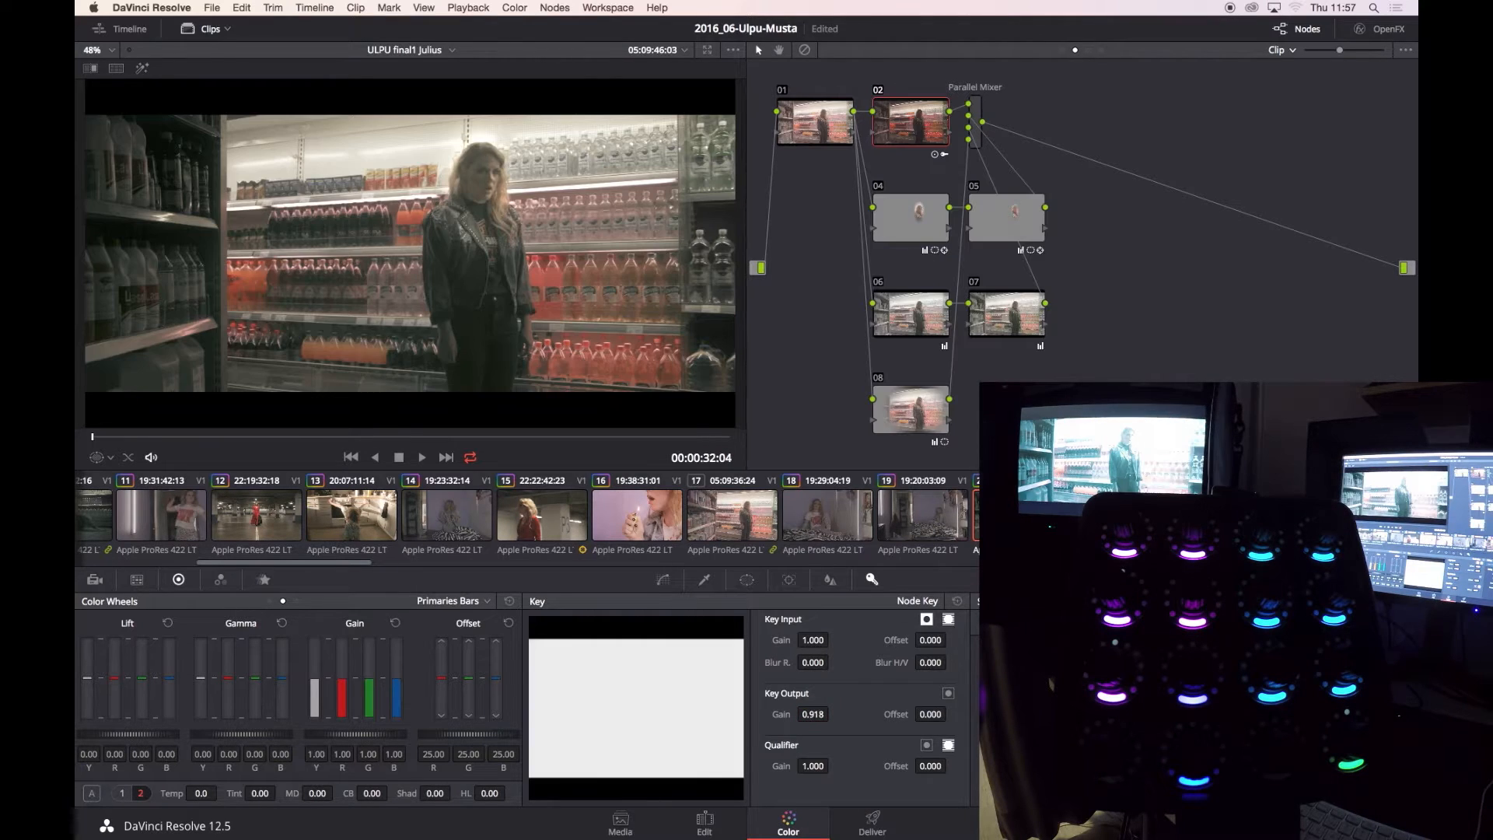
key(super+z)
click(662, 580)
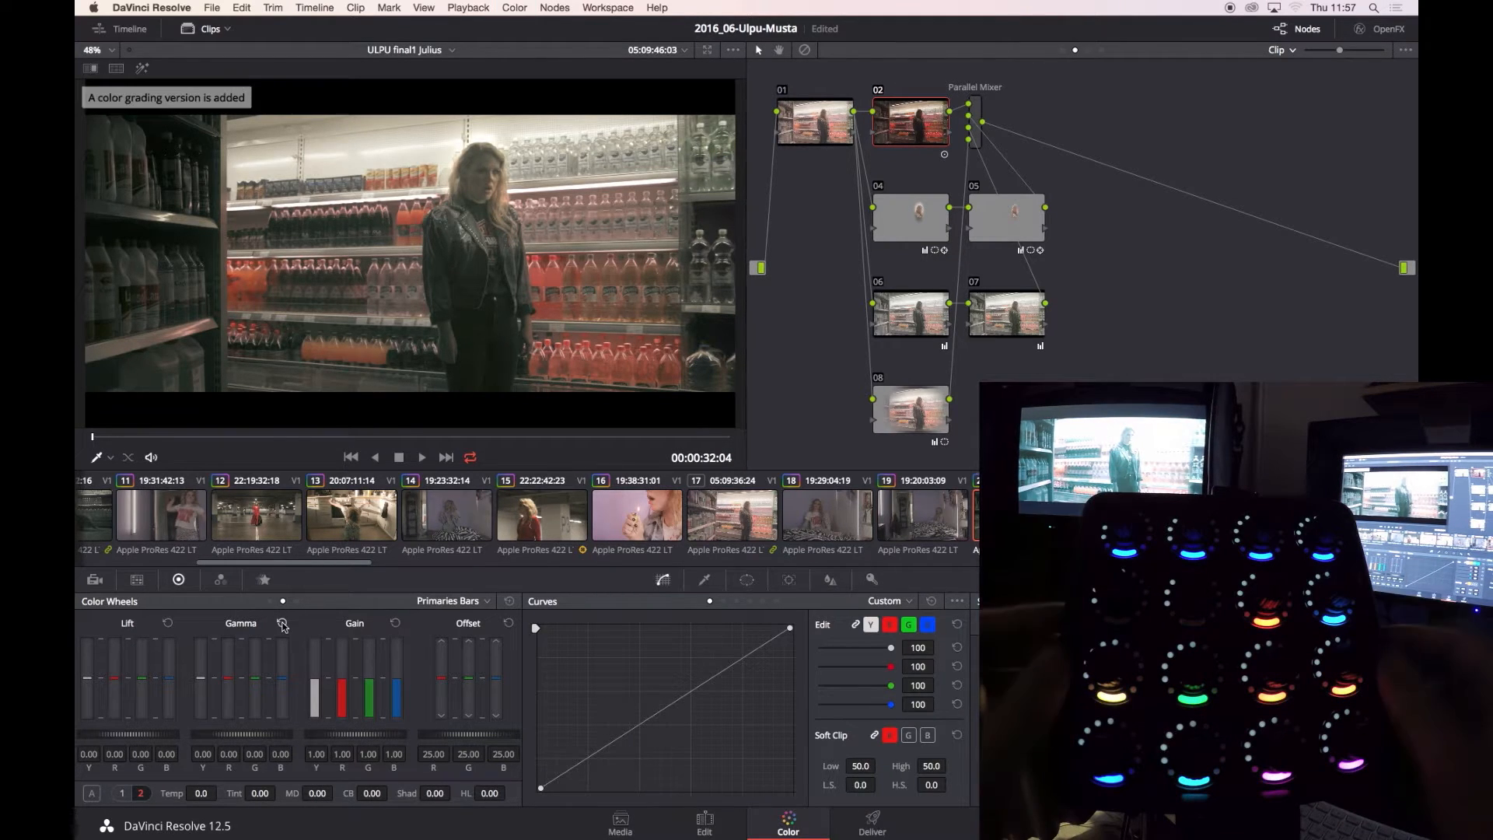
Toggle nodes 02 and 04 to 08 on supermarket clip 20 to examine what each one contributes to the grade.
click(880, 281)
click(879, 282)
click(878, 377)
double_click(878, 378)
click(974, 281)
click(974, 186)
click(878, 186)
click(878, 90)
click(878, 378)
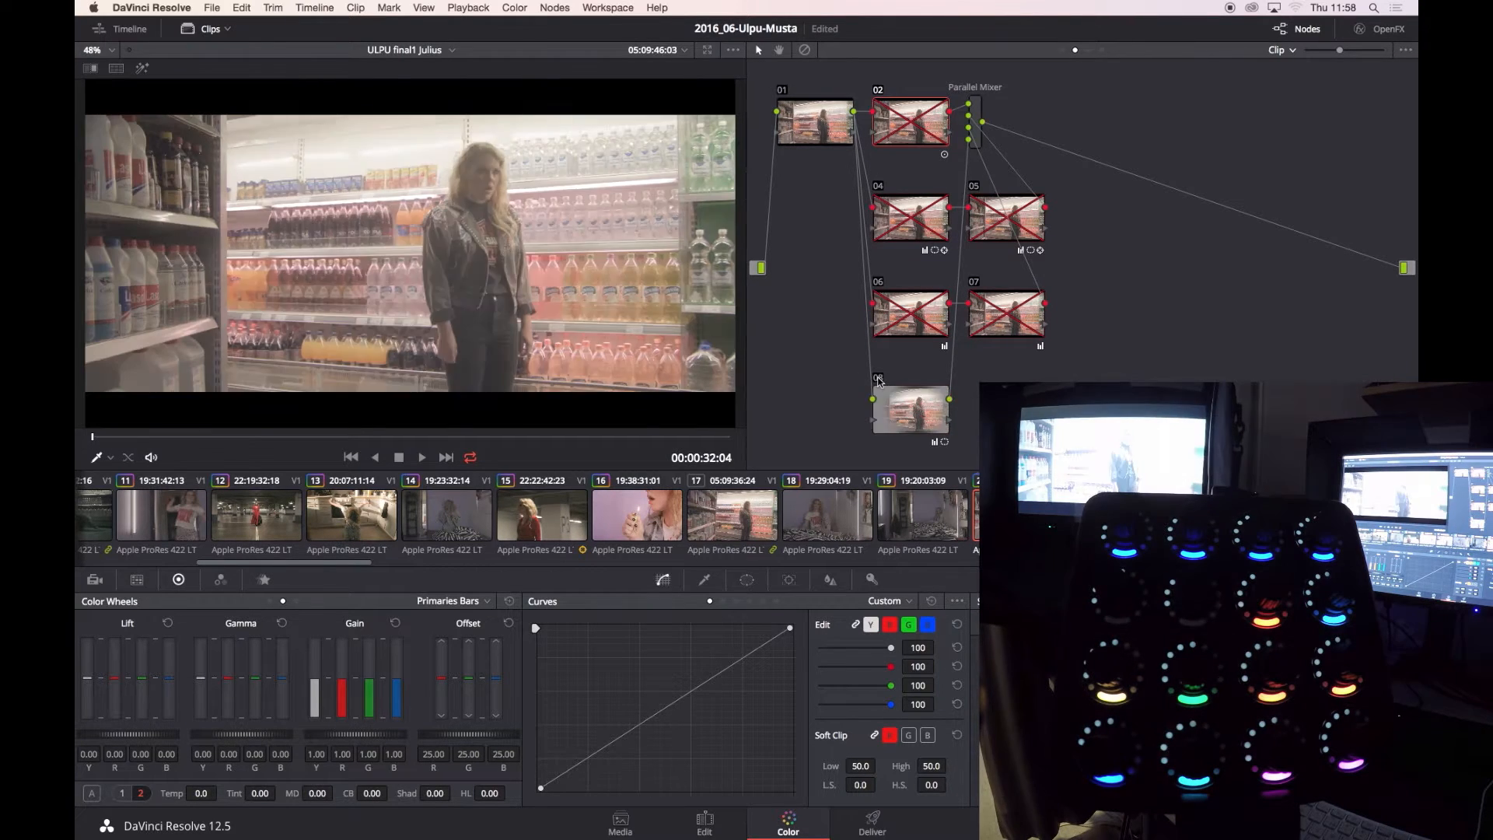
click(878, 378)
click(878, 89)
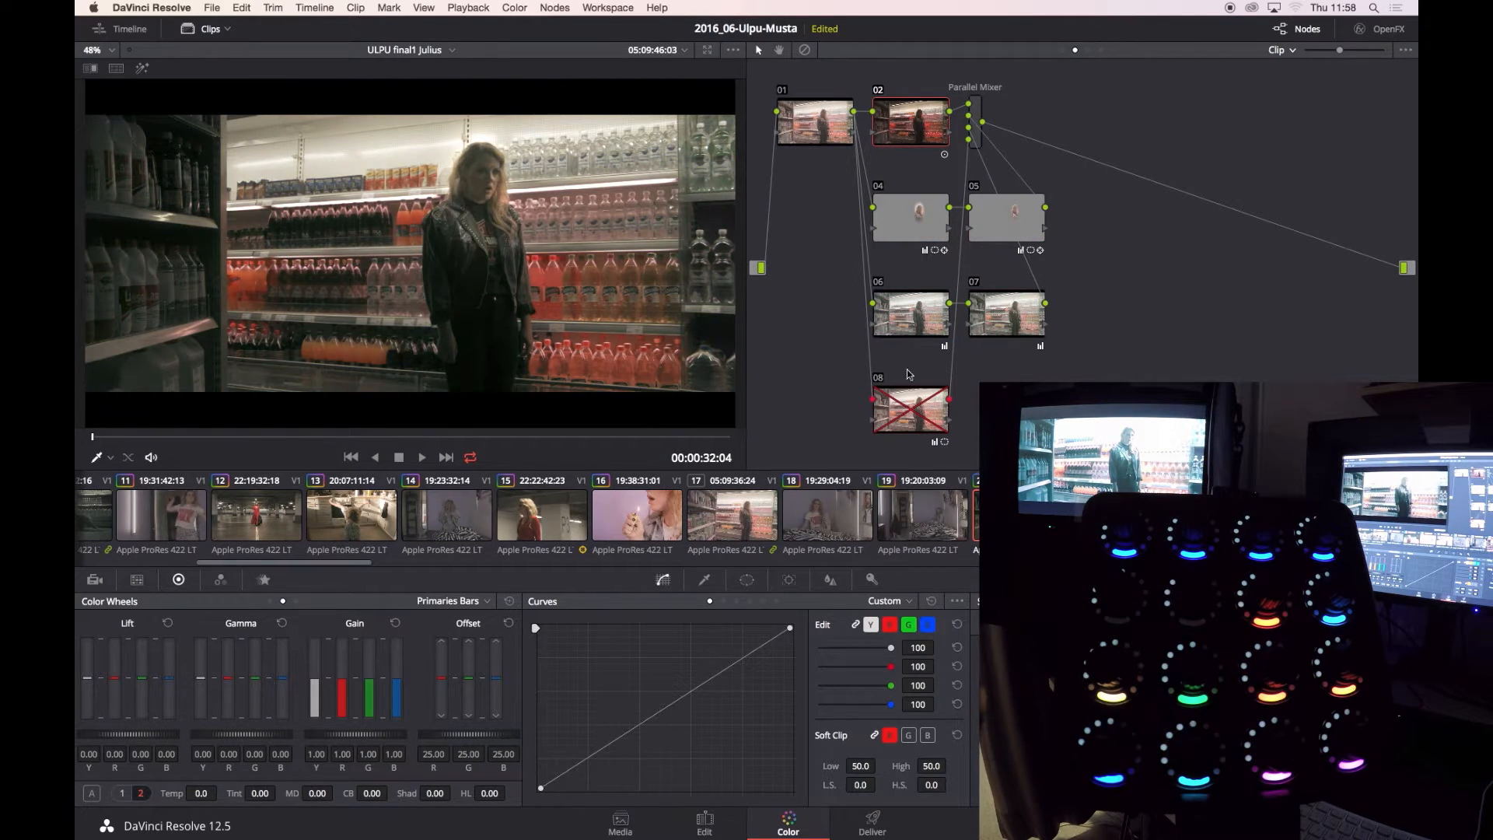
Delete node 08 on supermarket clip 20 and set node 07's key output gain to 0.497.
click(919, 409)
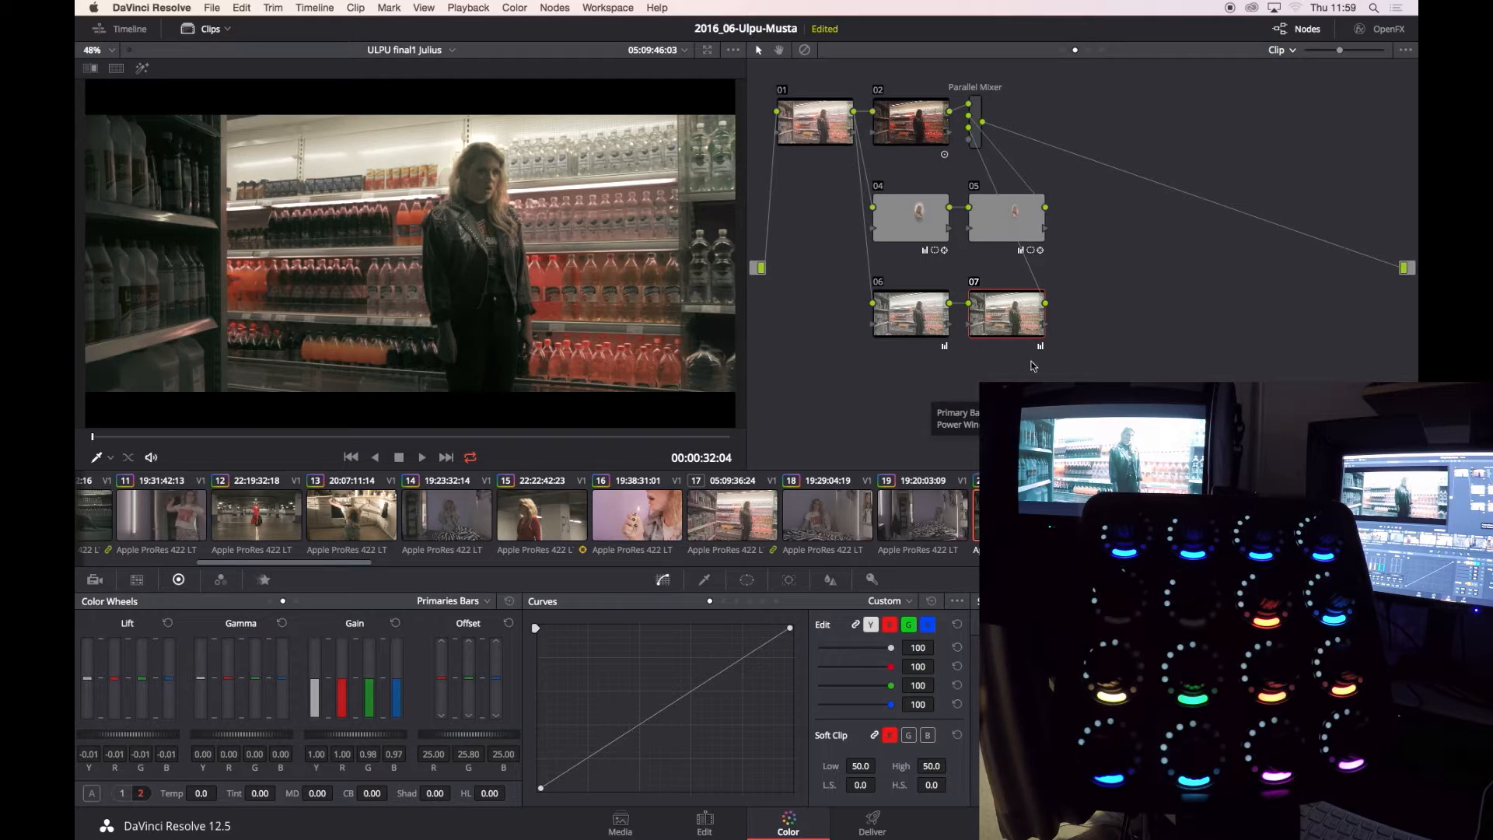
click(975, 281)
click(975, 281)
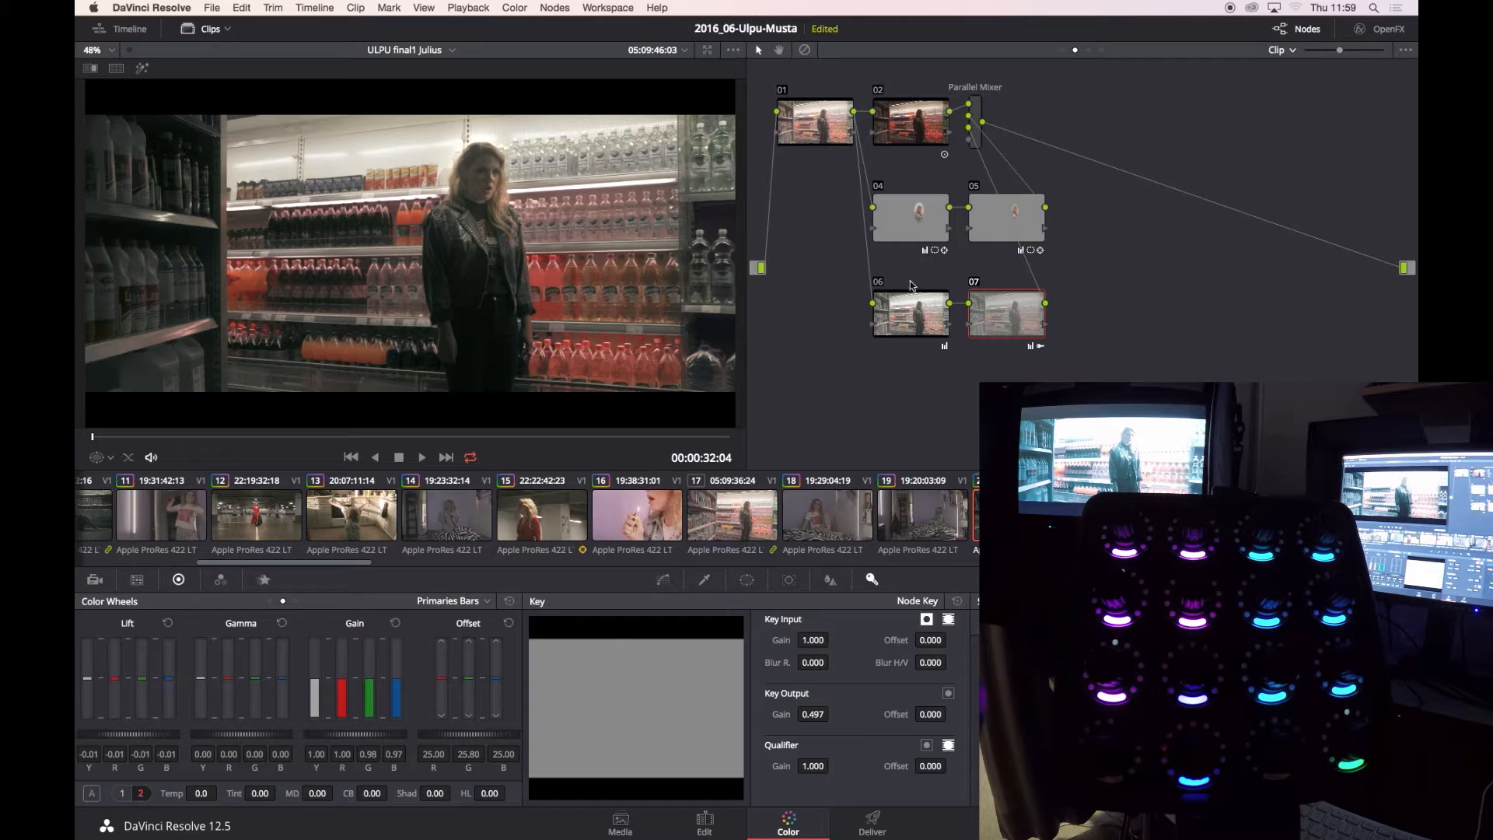
Disable node 07, add a serial node after it, and compare the shot with the garage still in a wipe.
click(976, 282)
key(alt+s)
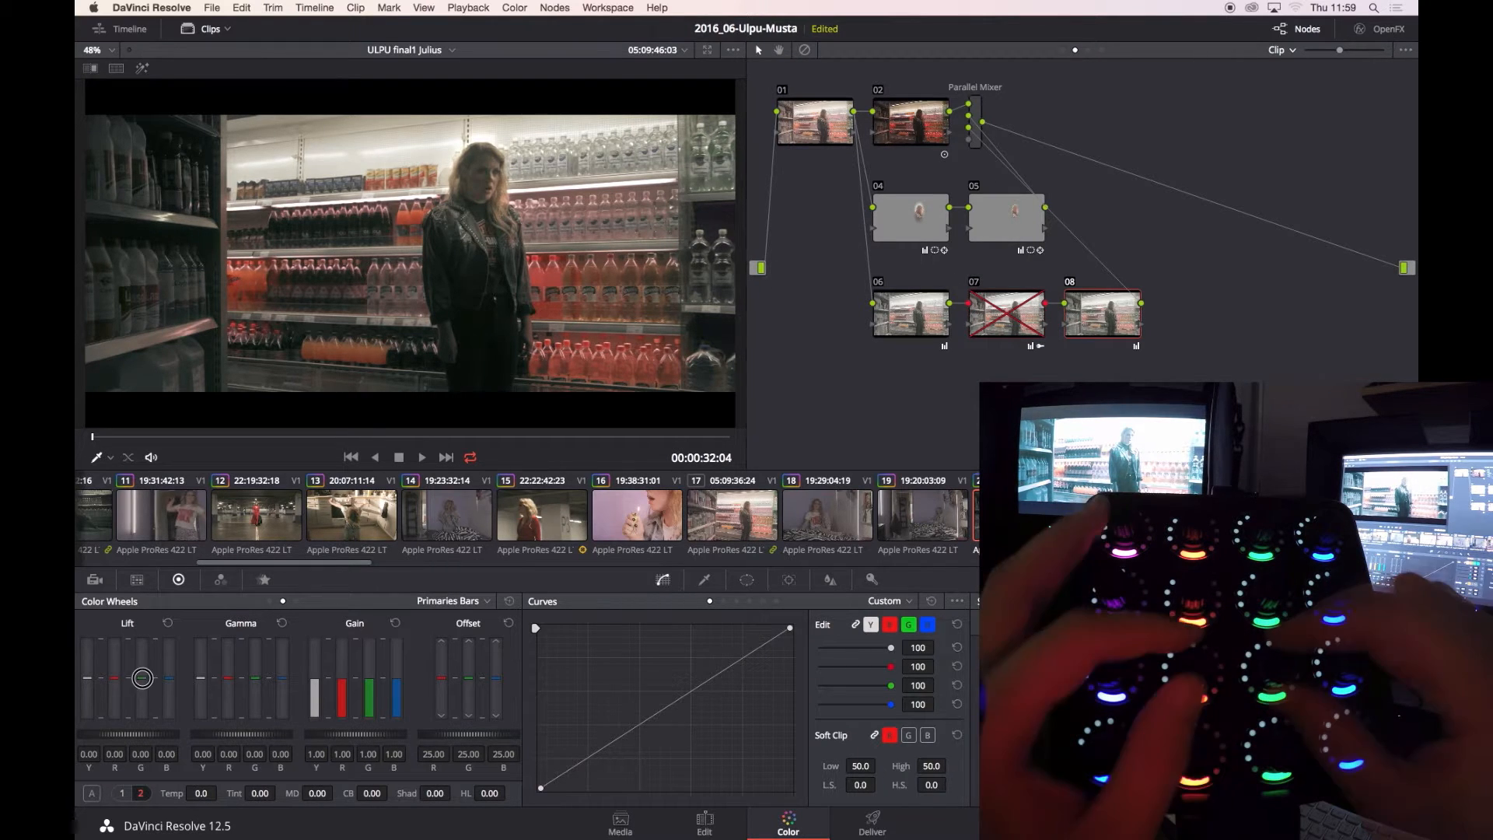
key(ctrl+d)
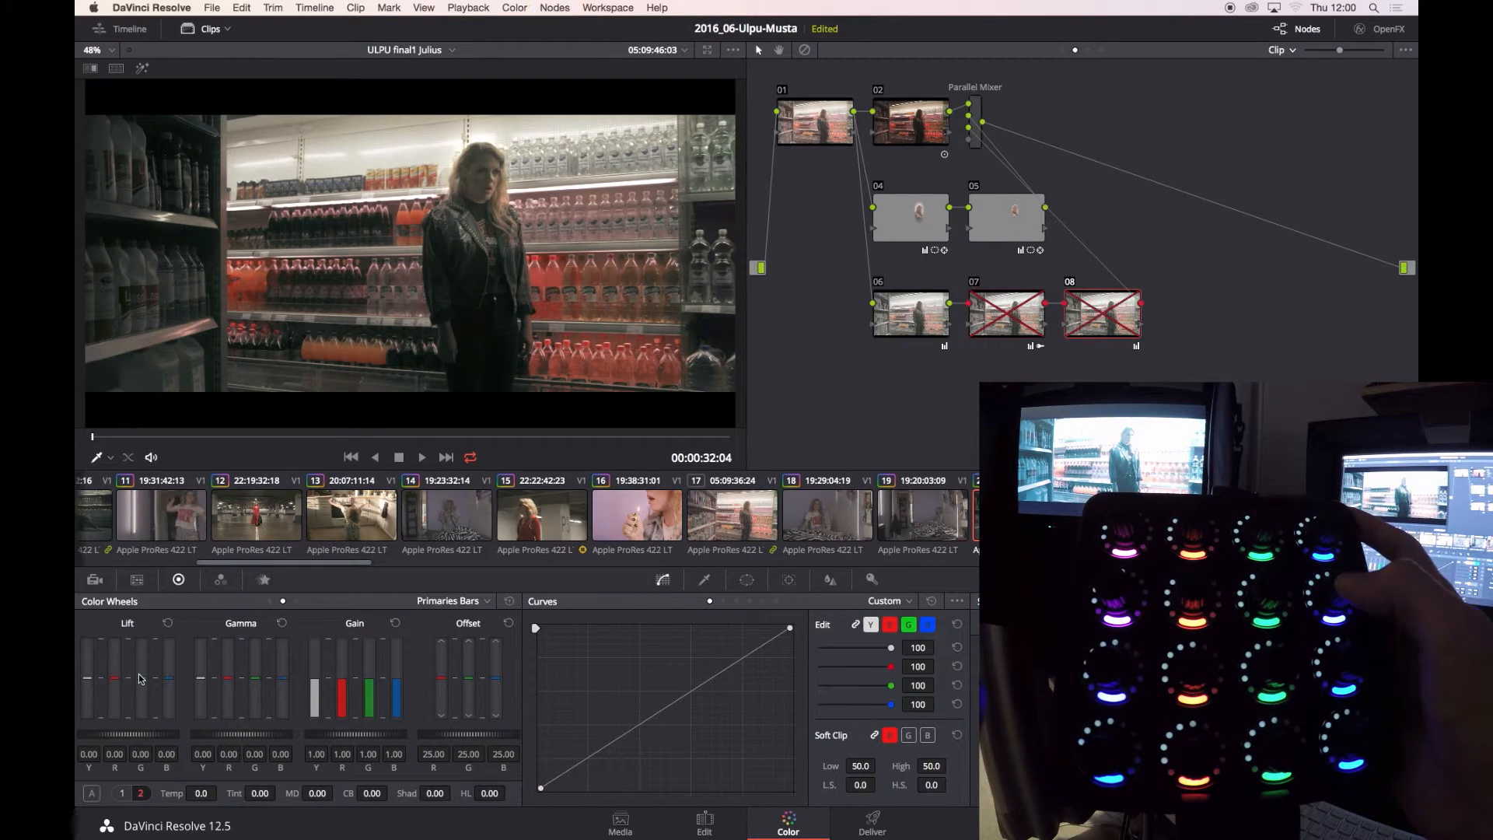
key(super+w)
key(alt+super+n)
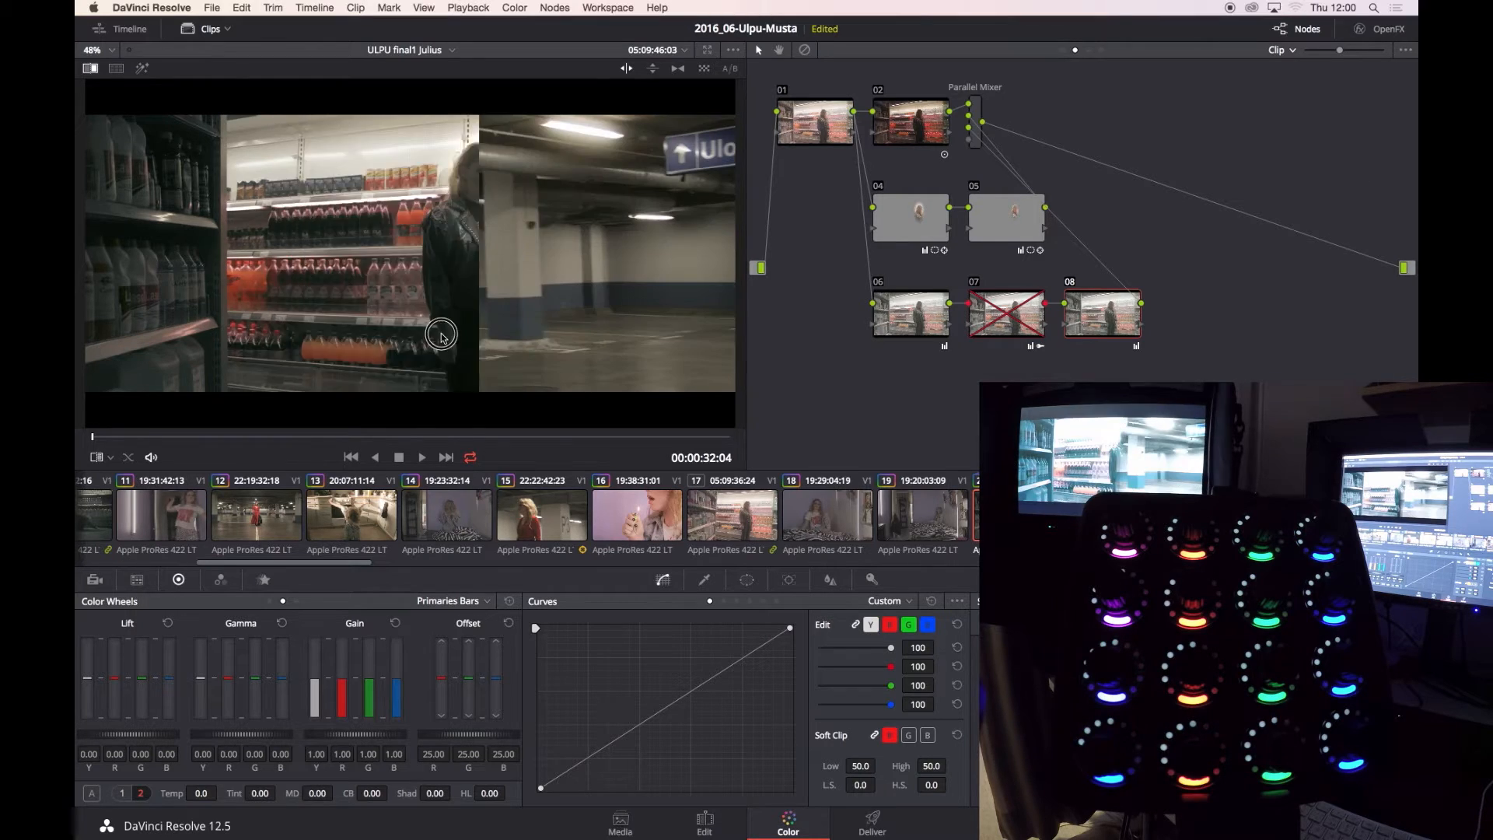
key(super+w)
Add a parallel node and isolate the red bottles with its HSL qualifier, checking the selection in highlight view.
key(alt+p)
key(shift+h)
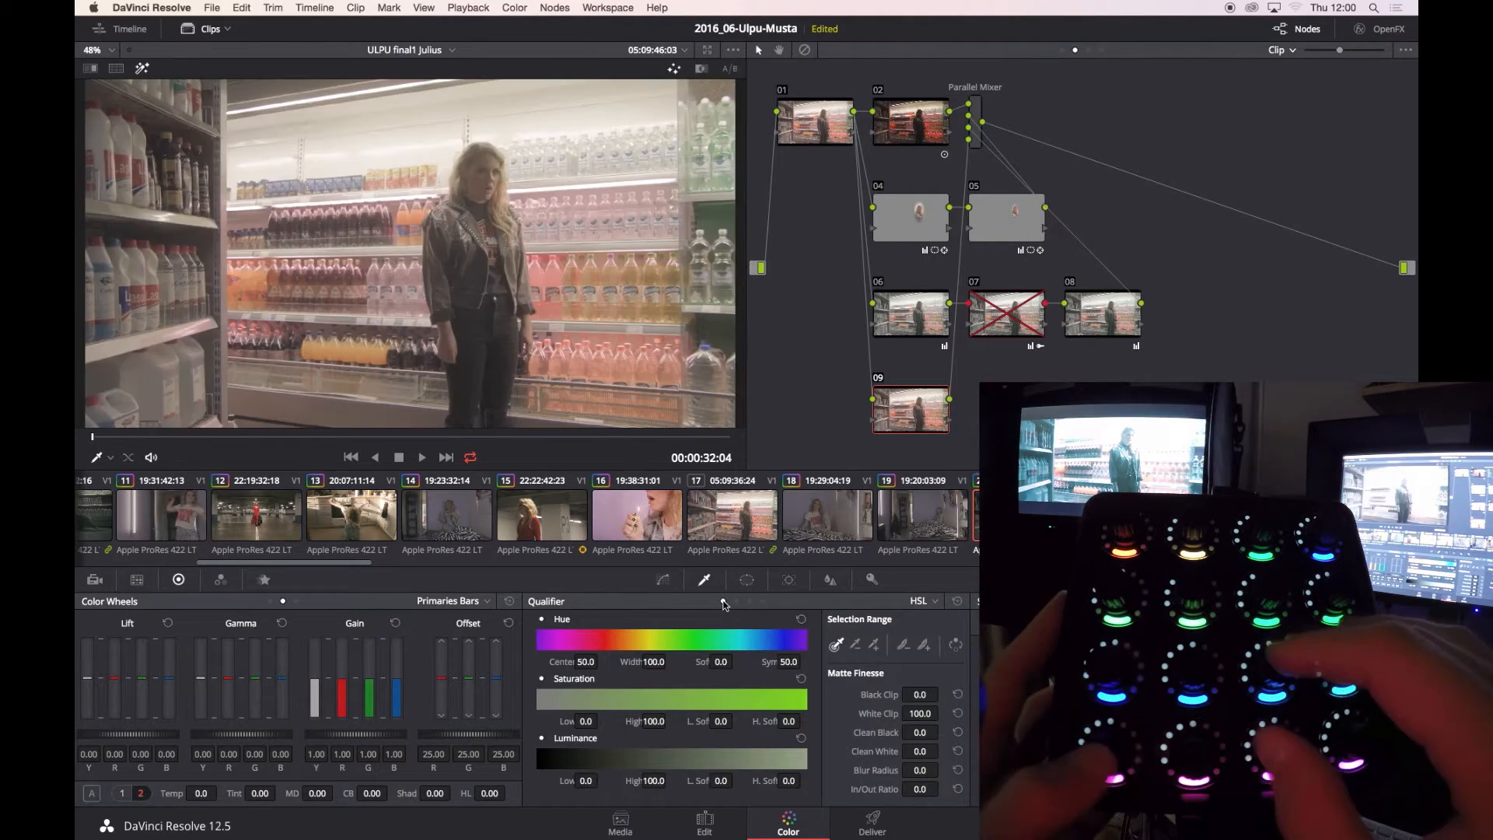
click(552, 276)
click(542, 619)
drag(653, 721, 739, 721)
drag(586, 722, 585, 721)
click(543, 678)
click(543, 619)
click(542, 678)
key(shift+h)
Set node 09's lift to -0.02, gain to 1.09 and color boost to -3.00, toggling the node to compare.
click(663, 580)
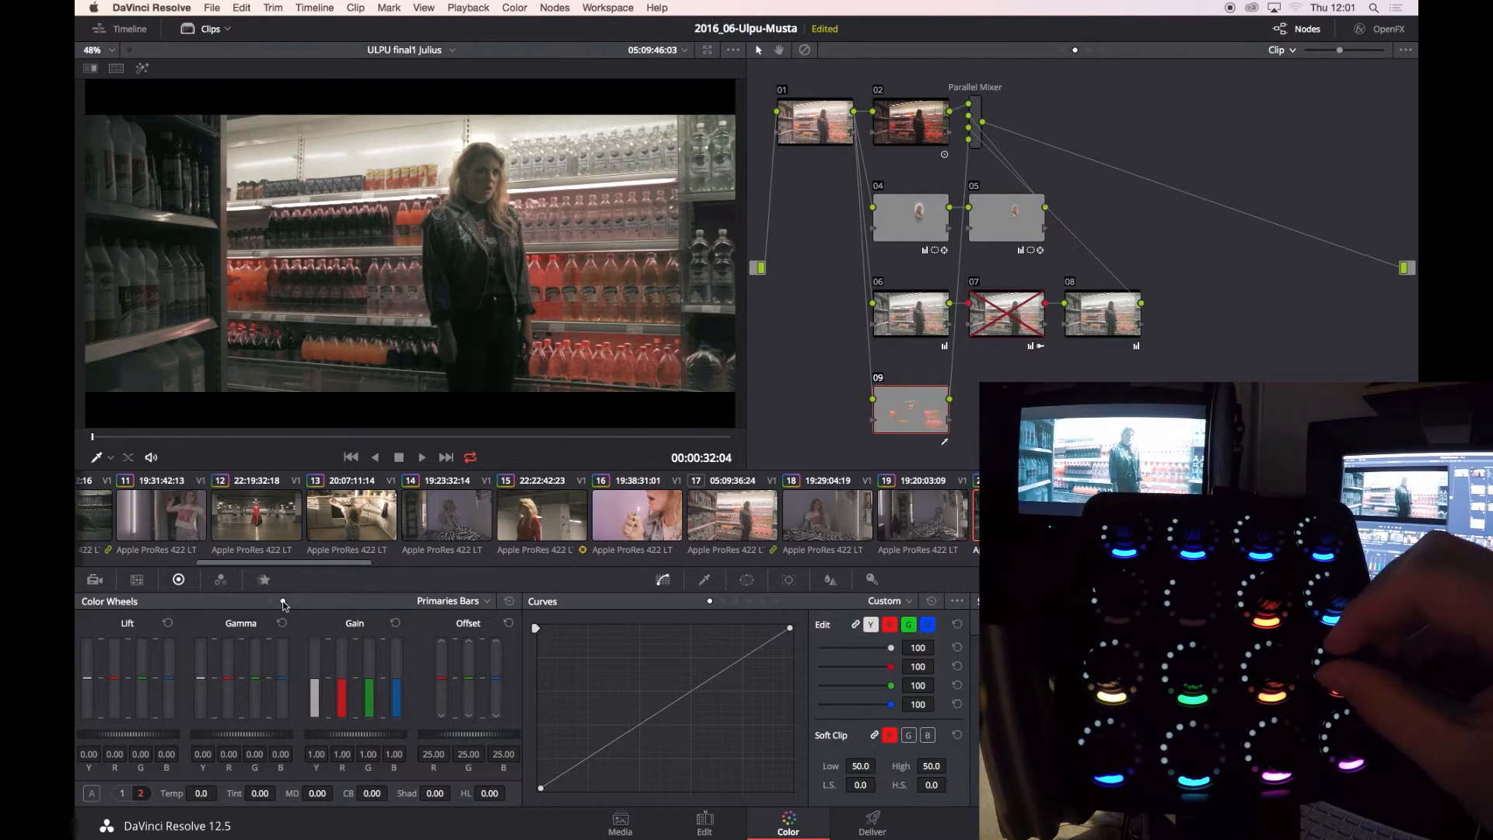
key(ctrl+d)
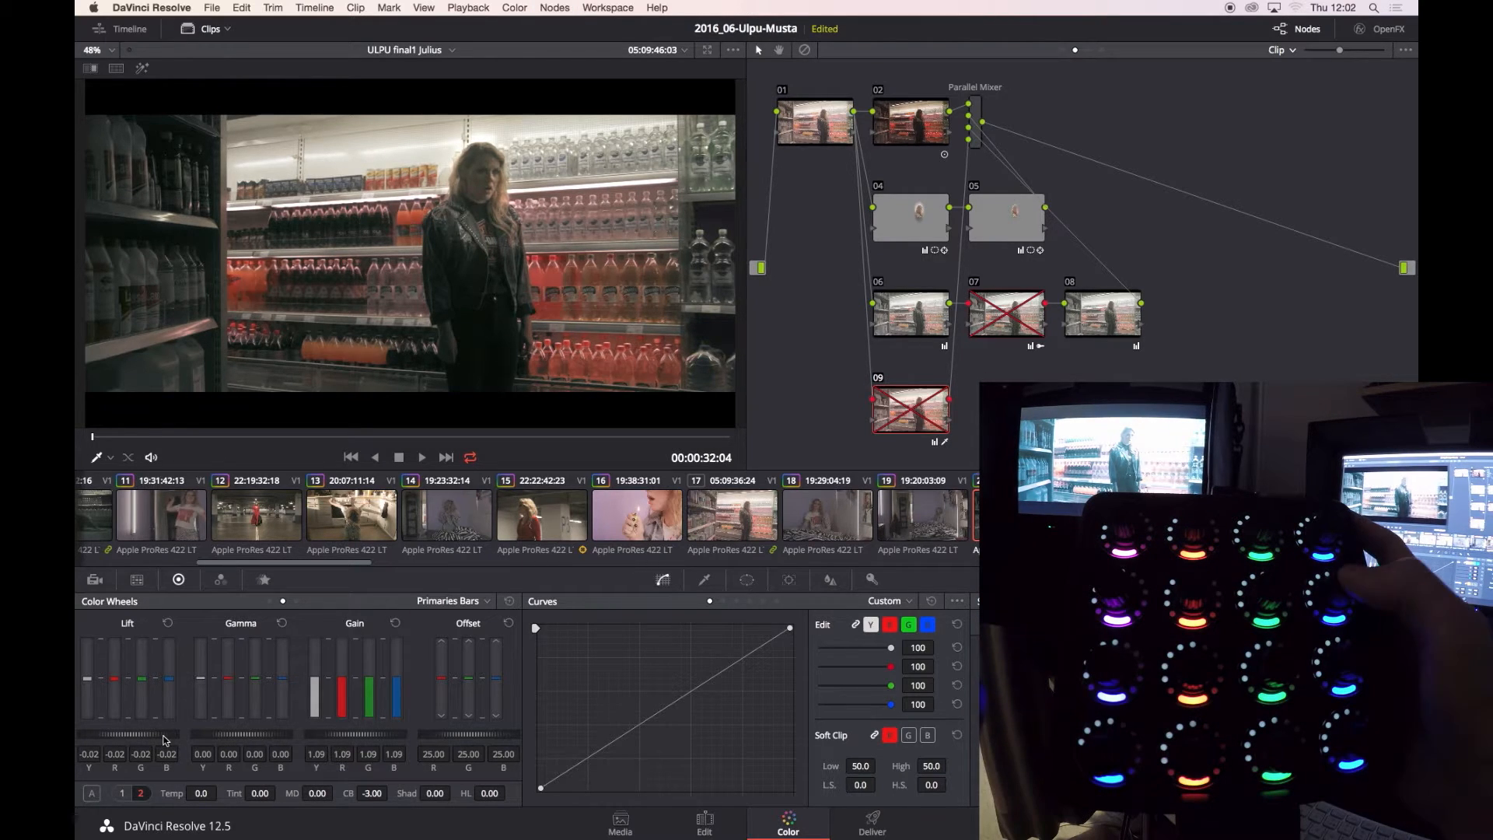
key(ctrl+d)
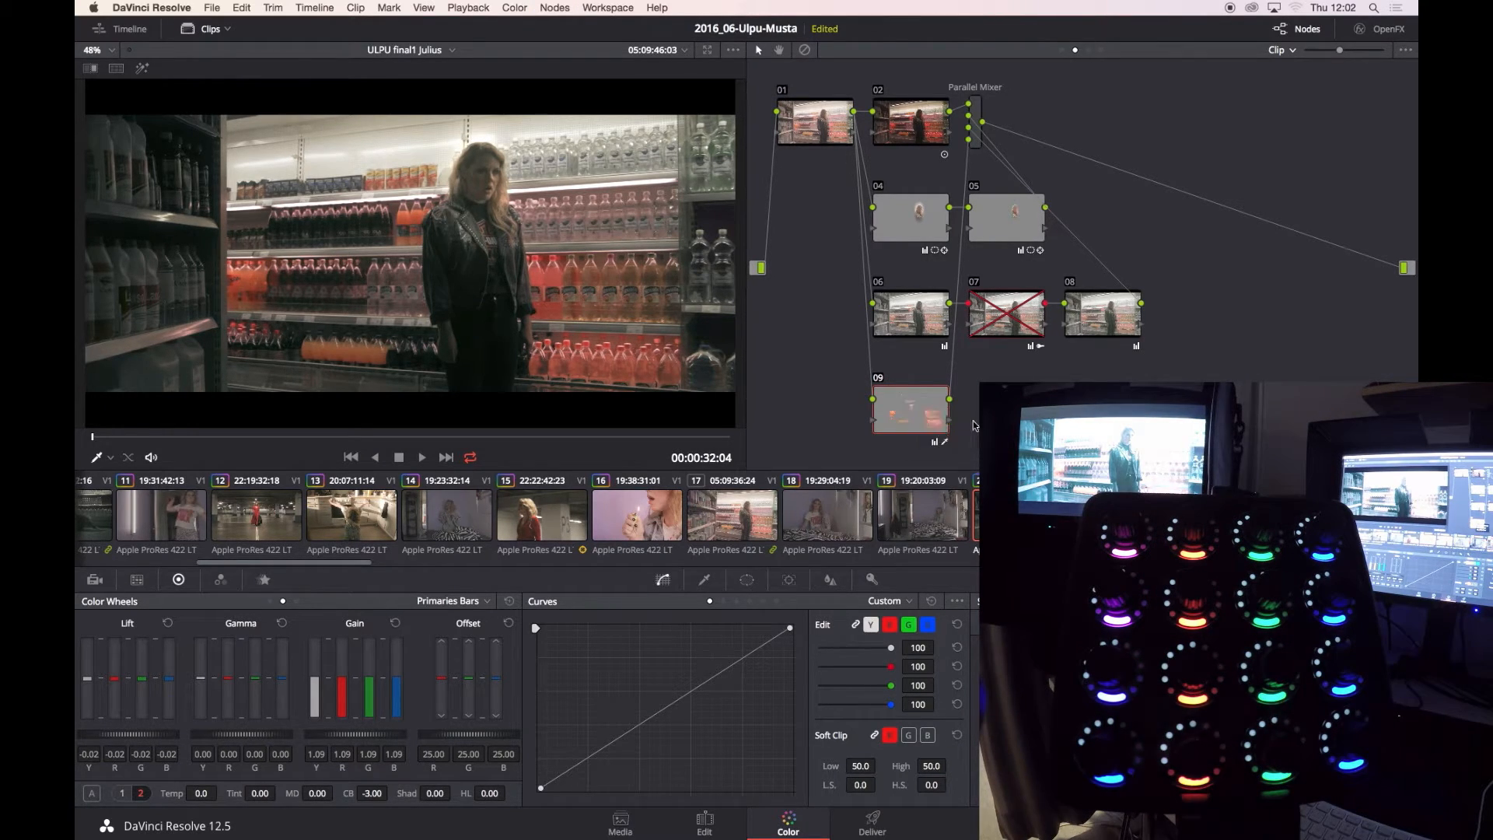
Add a serial node after node 02 with an inverted rectangular window around the woman, size 28.14, aspect 12.50 and pan 52.37.
click(747, 579)
click(538, 622)
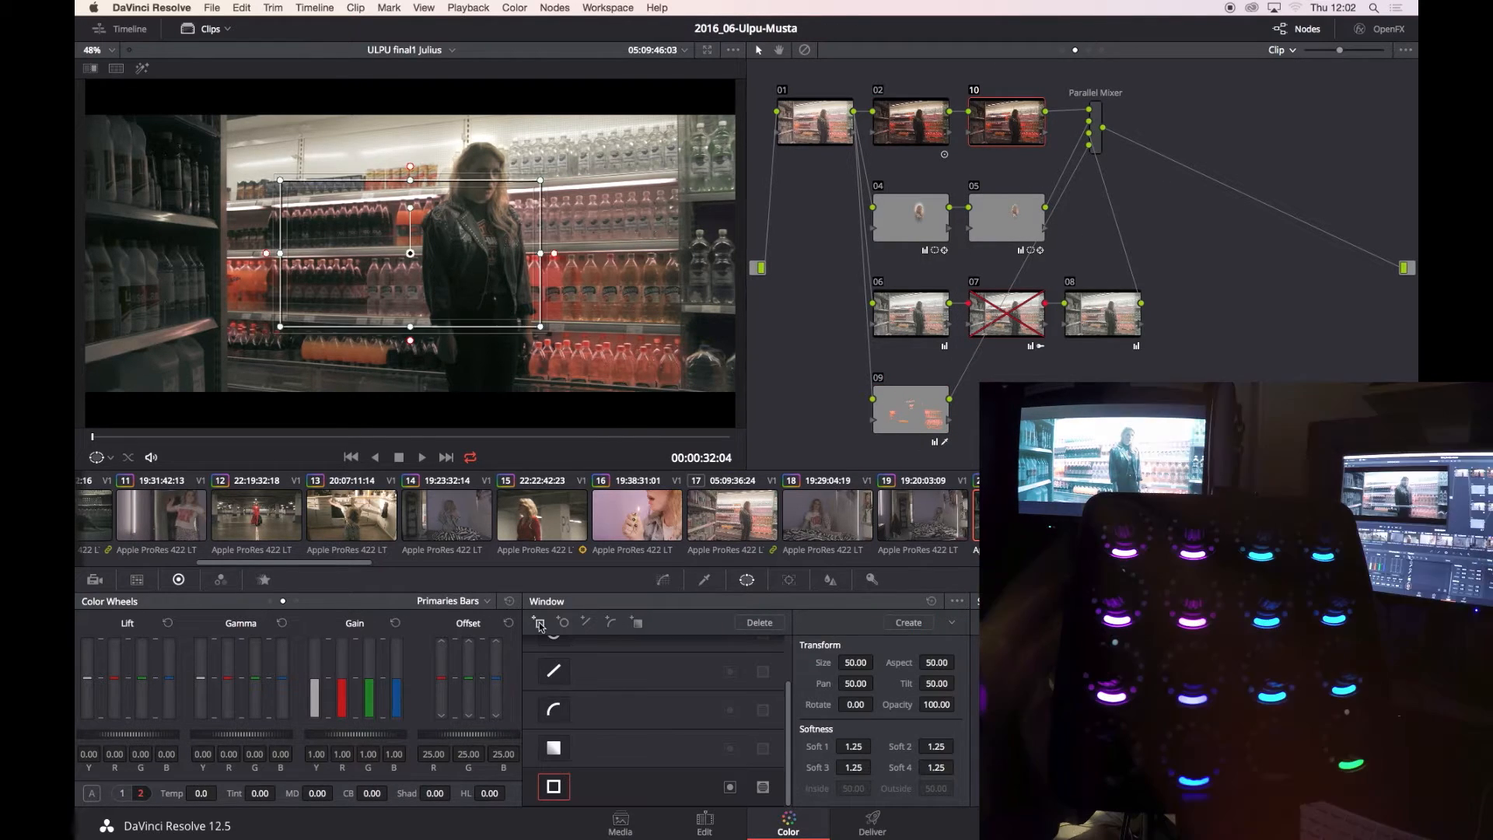
drag(855, 662, 176, 662)
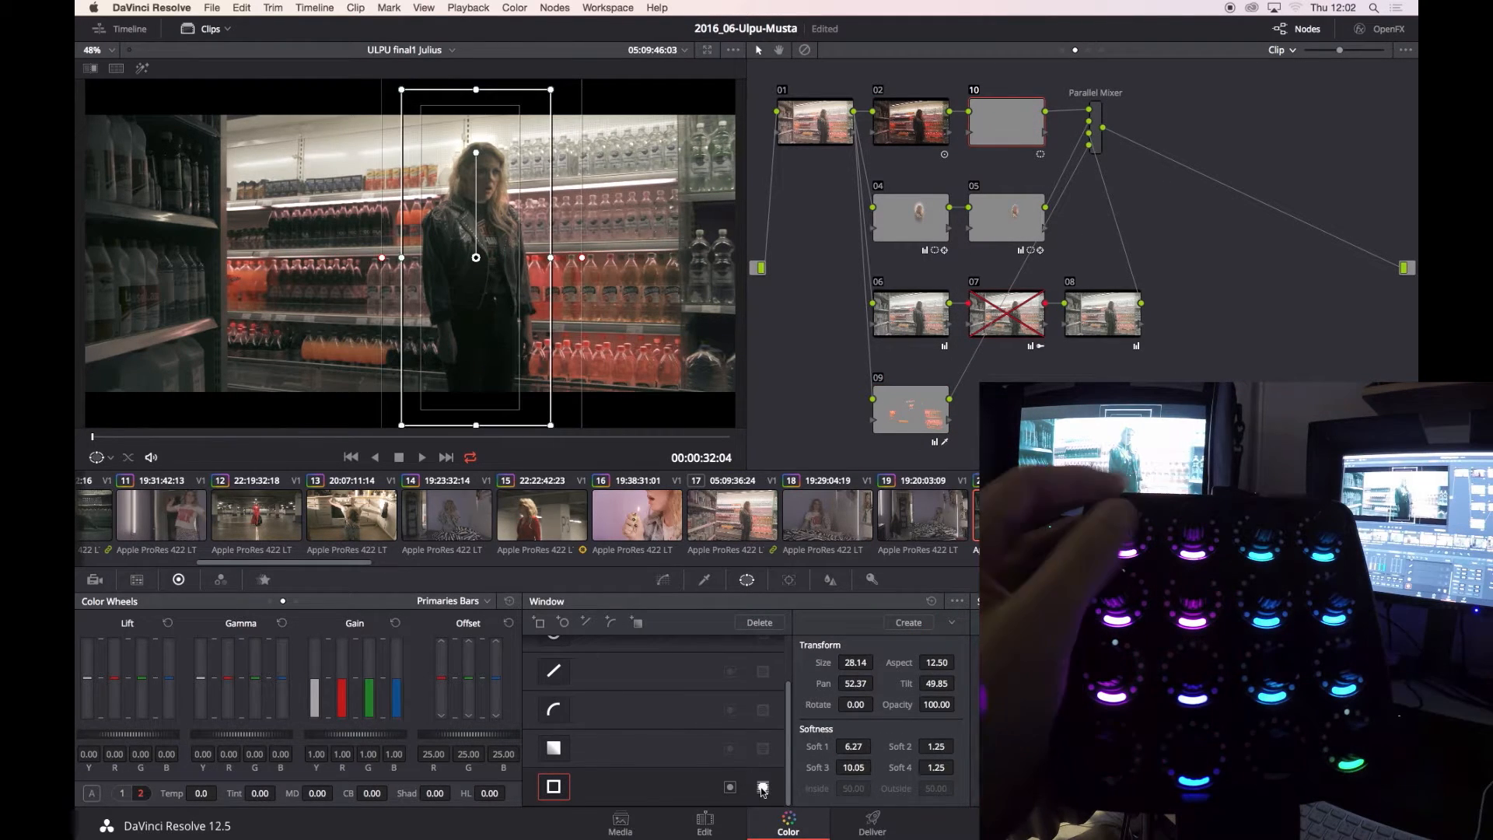
click(730, 788)
Set node 10's gamma to 0.03 and toggle the node to judge its effect around the woman.
click(662, 579)
drag(242, 733, 260, 734)
click(747, 580)
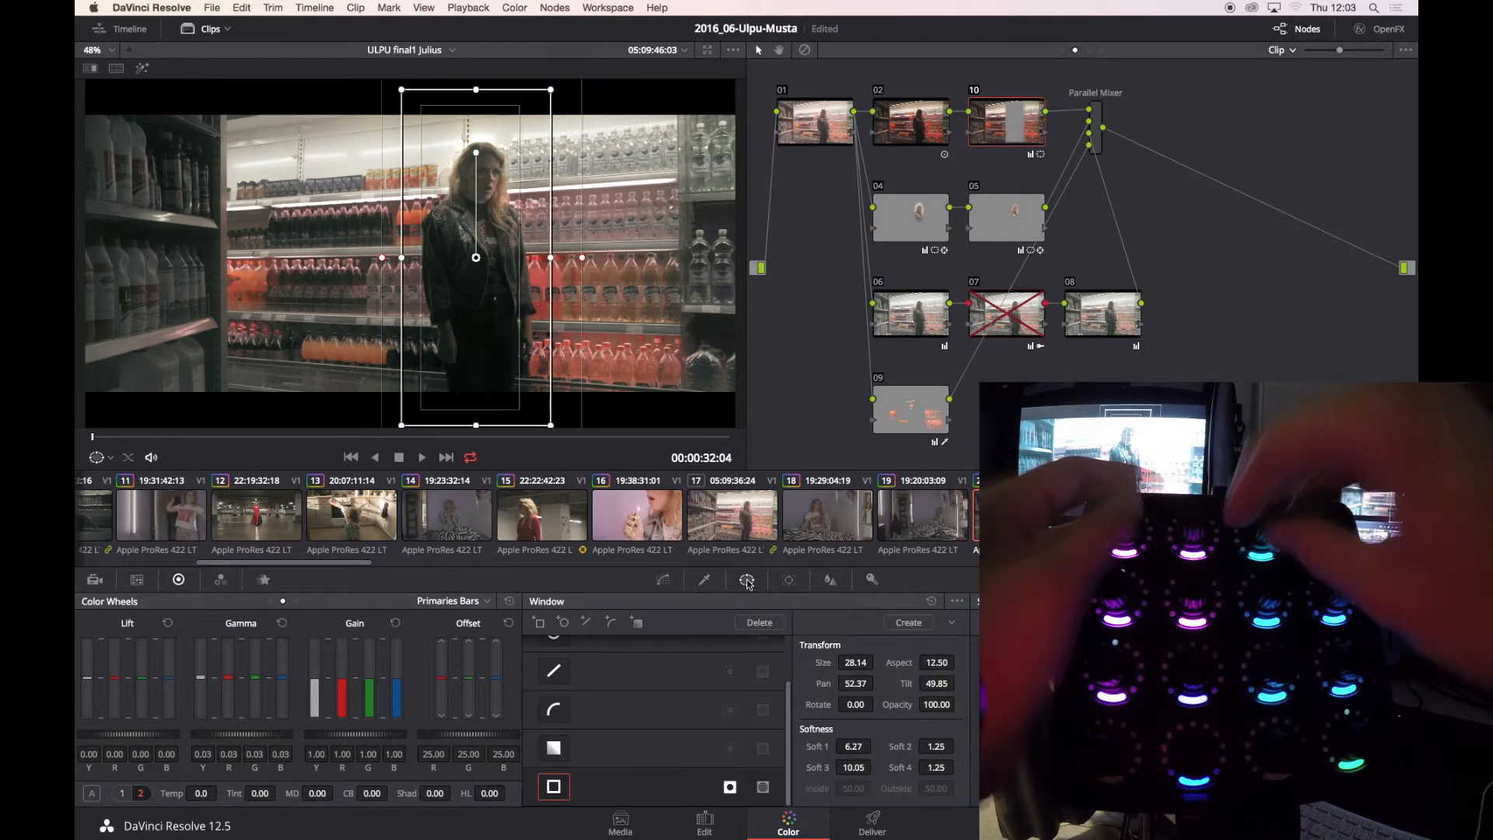
click(663, 580)
key(ctrl+d)
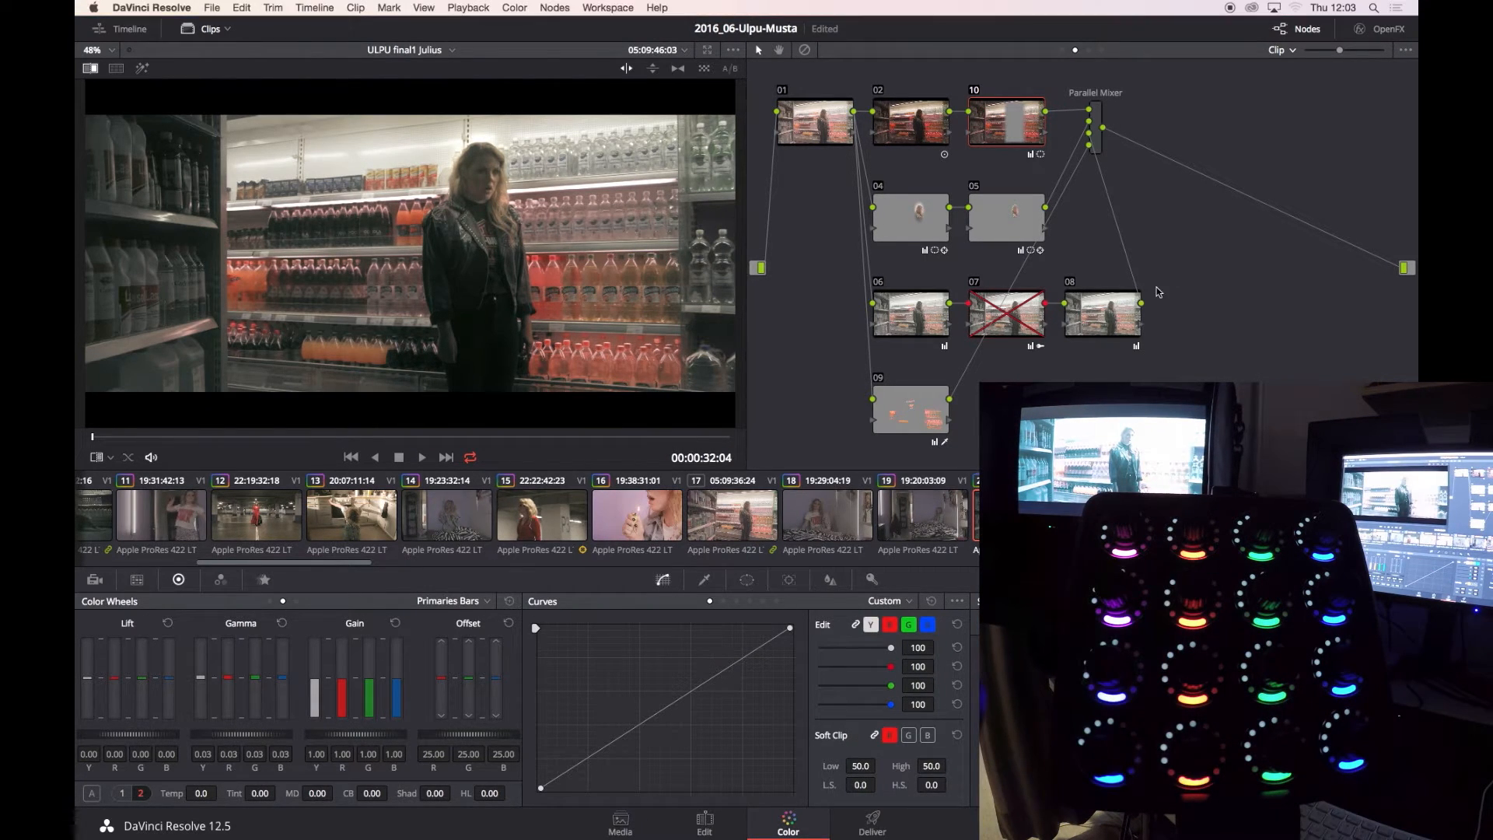
Wipe the supermarket shot against the reference still and grab a still of its current grade.
drag(404, 377, 530, 376)
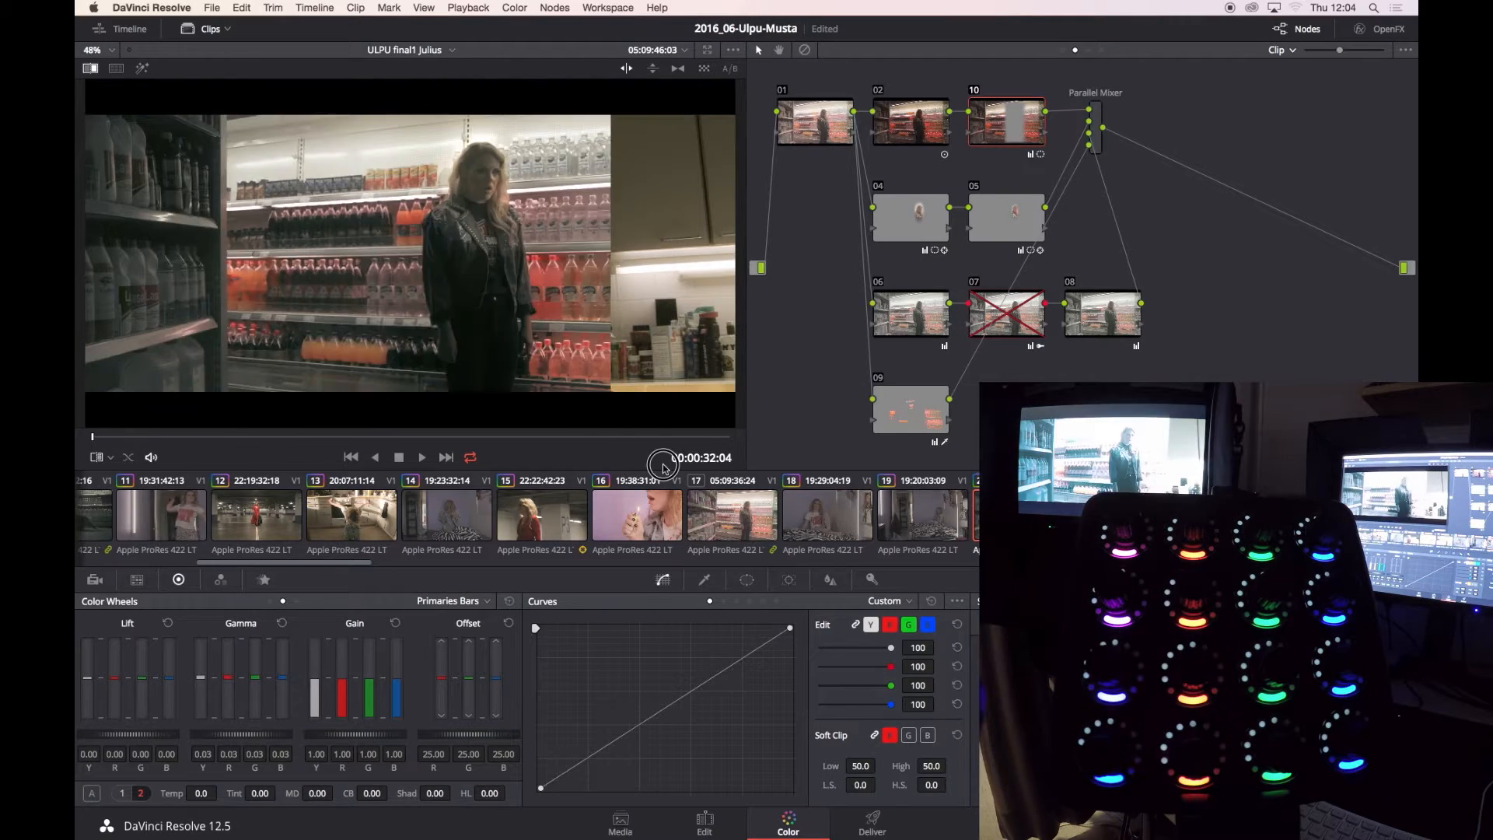
drag(663, 466, 535, 306)
right_click(535, 307)
click(568, 366)
Play the supermarket shot and switch repeatedly between version 1 and the new version to compare the grades.
key(space)
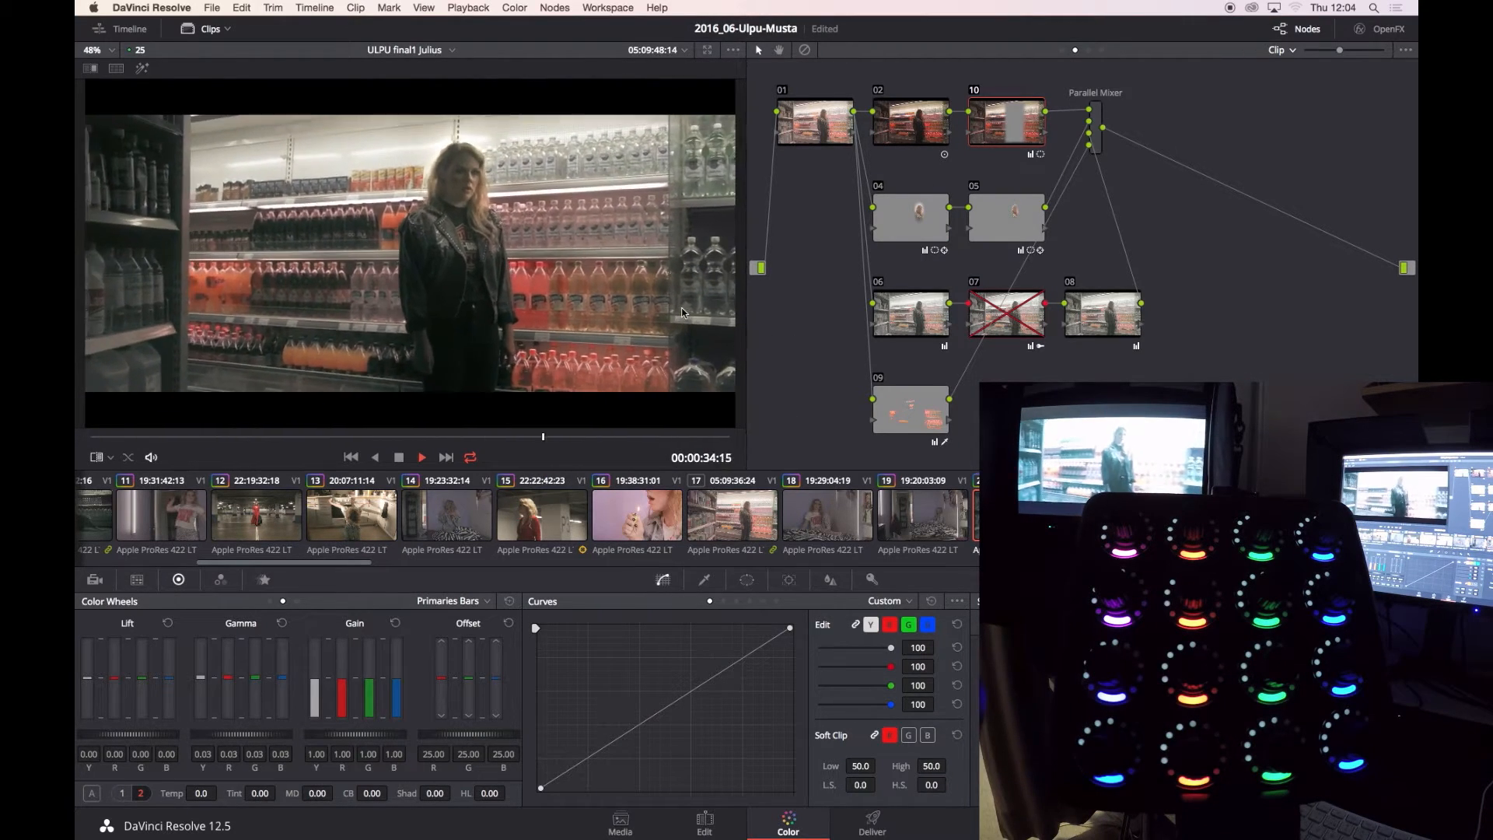
key(space)
key(super+b)
key(super+n)
key(super+b)
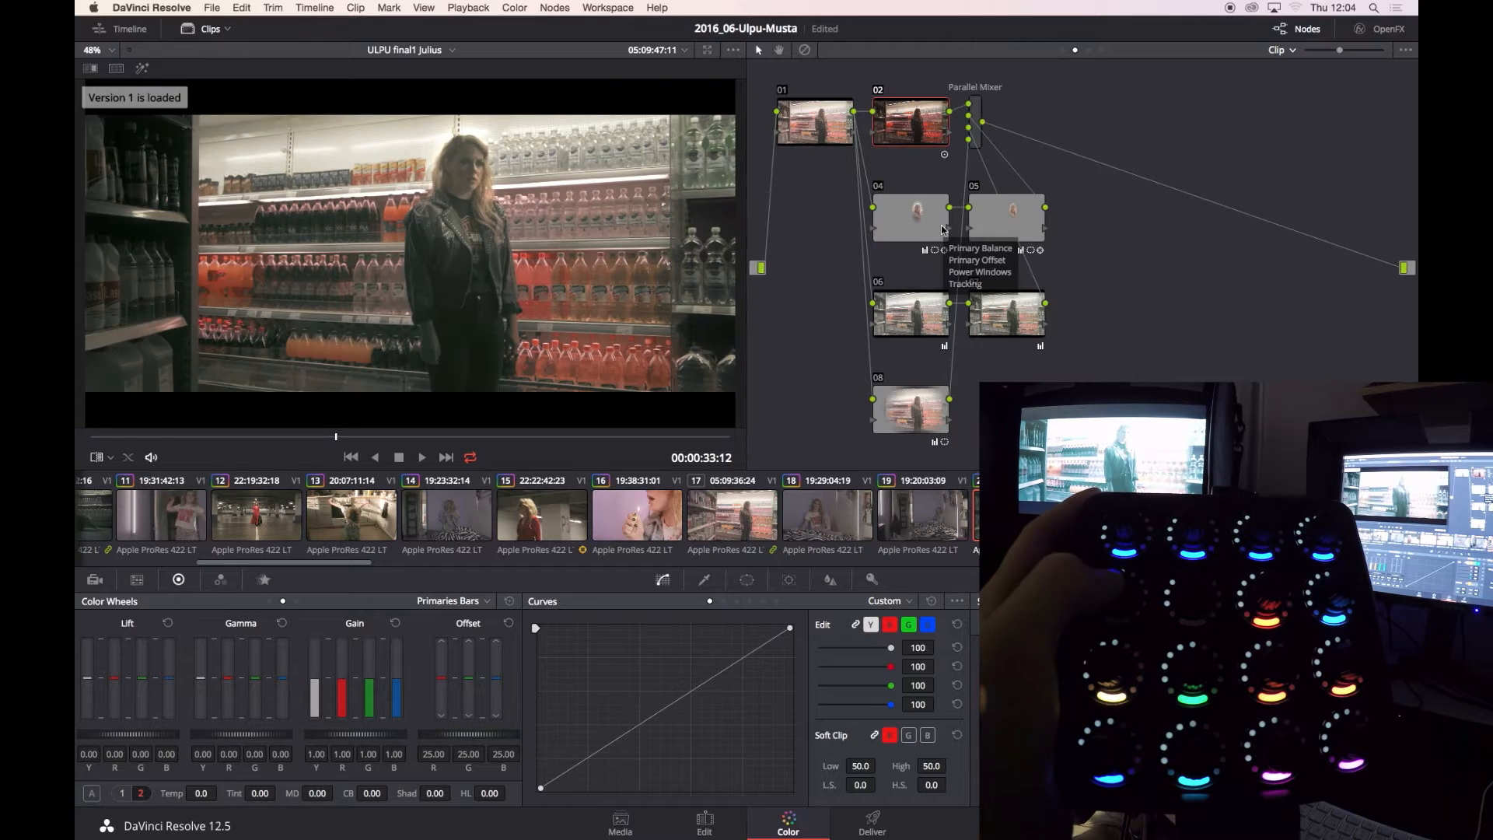
key(super+n)
key(super+b)
key(super+n)
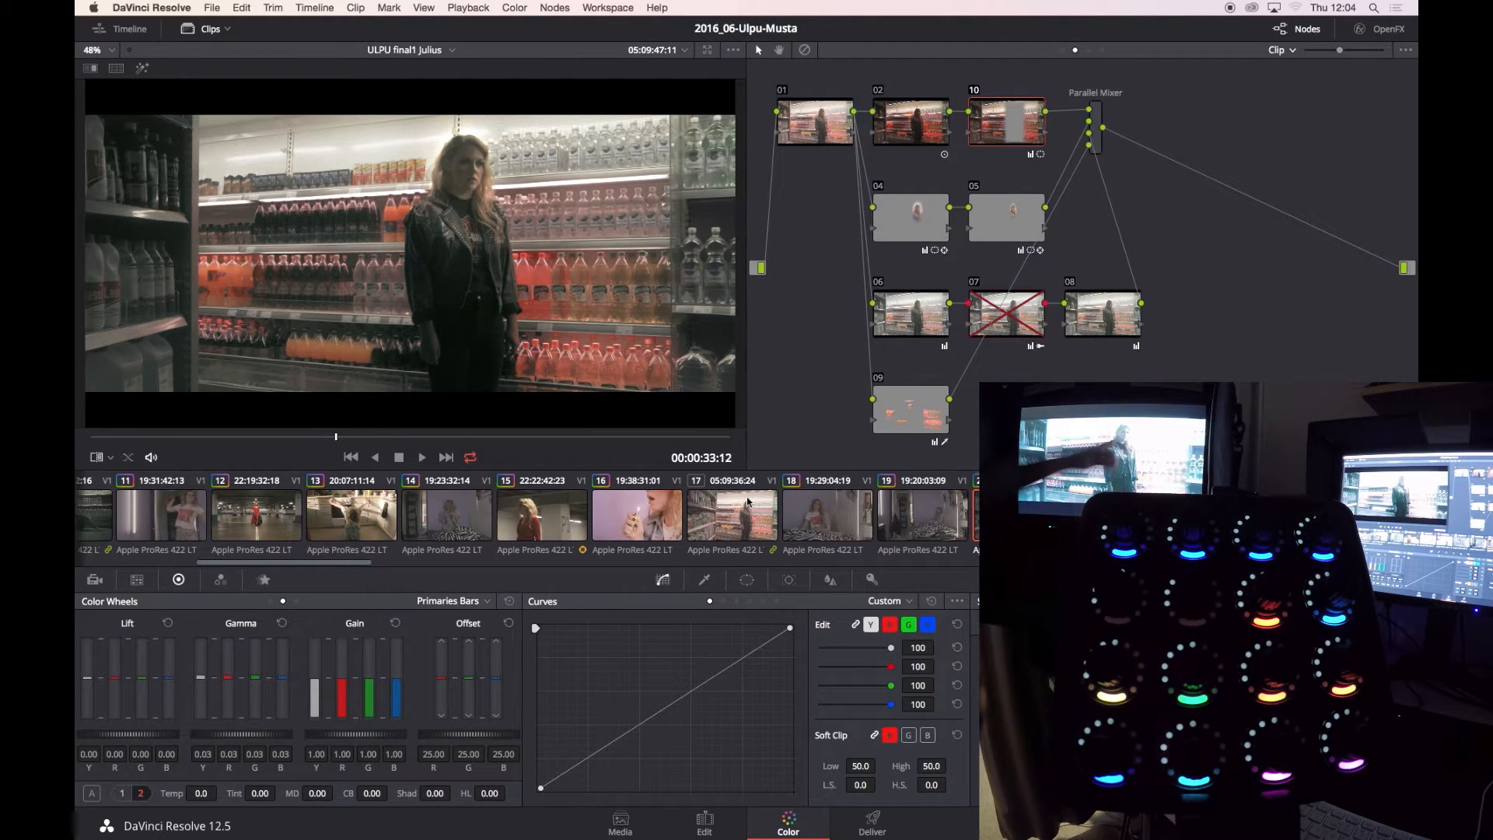
Apply clip 20's new grade to supermarket clip 03.
scroll(577, 525, left, 10)
click(315, 515)
key(super+v)
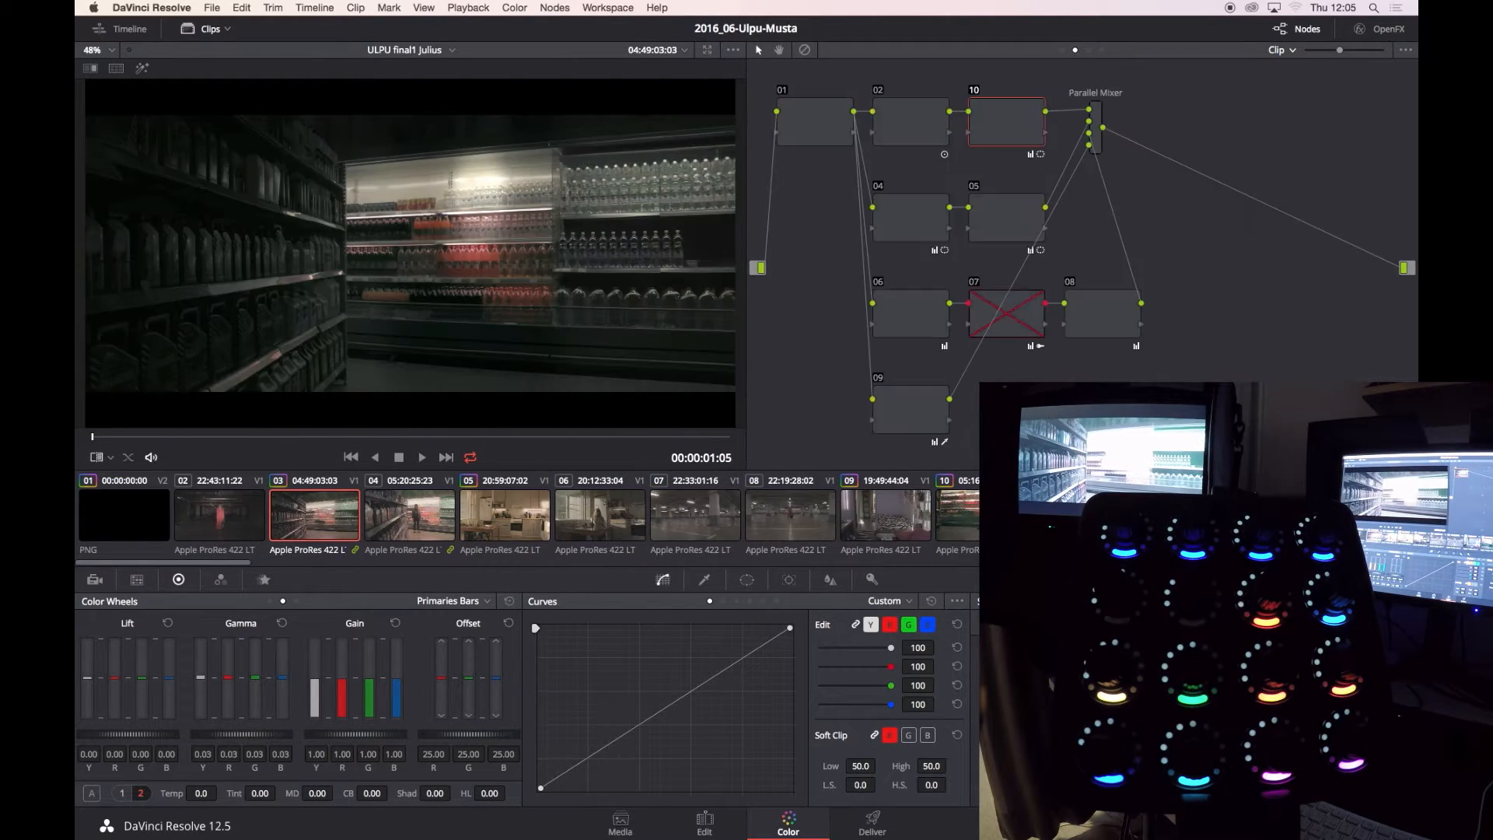
Disable nodes 04 and 05 on clip 03 and remove node 10's window.
key(super+z)
key(super+z)
key(super+z)
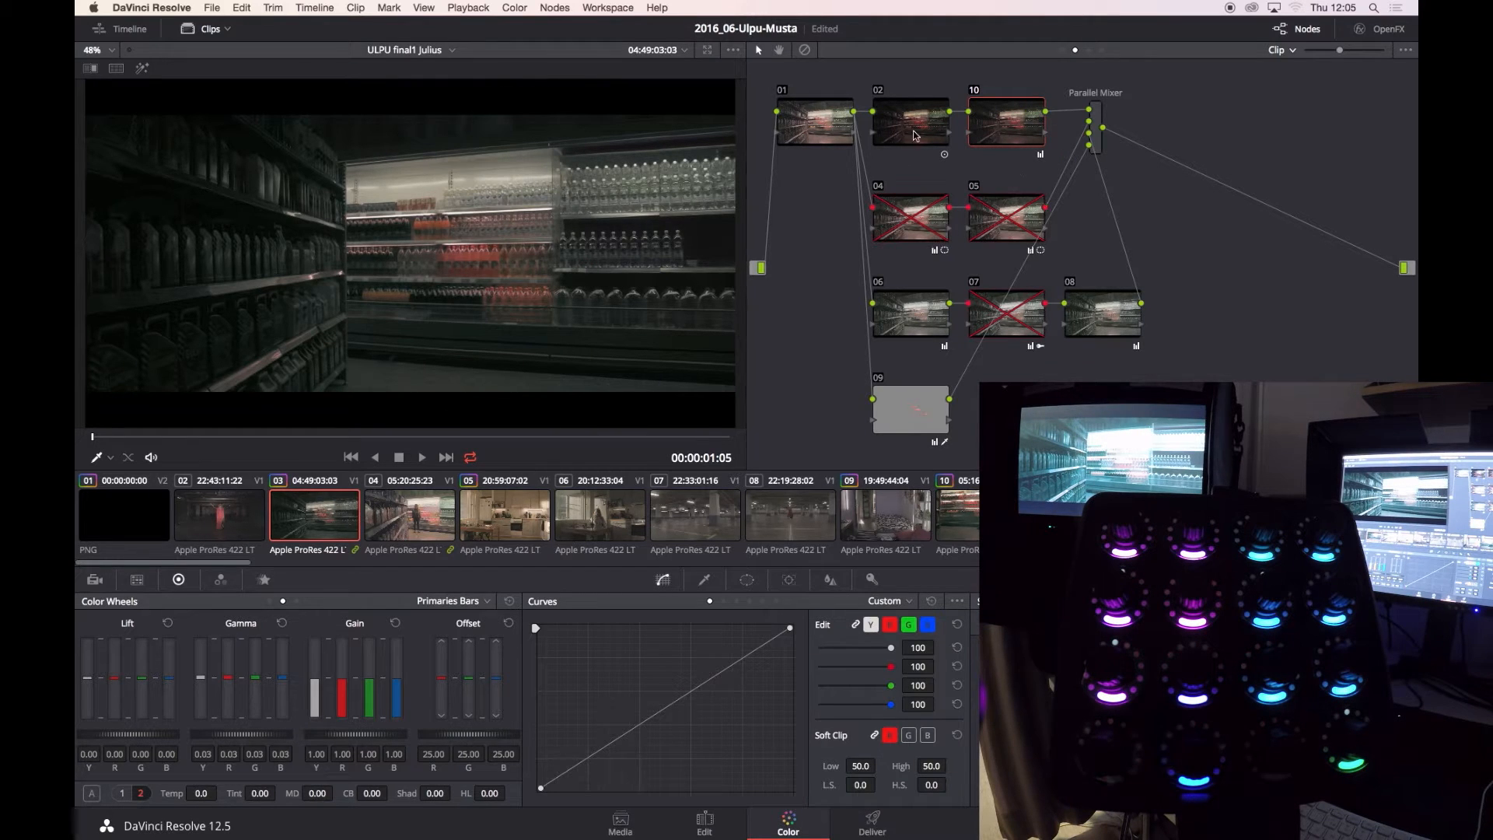
Match clip 03 to the supermarket still in a wipe, setting node 02's gamma to 0.11 and node 01's gamma to 0.04 and gain to 1.19.
key(super+w)
drag(410, 389, 410, 237)
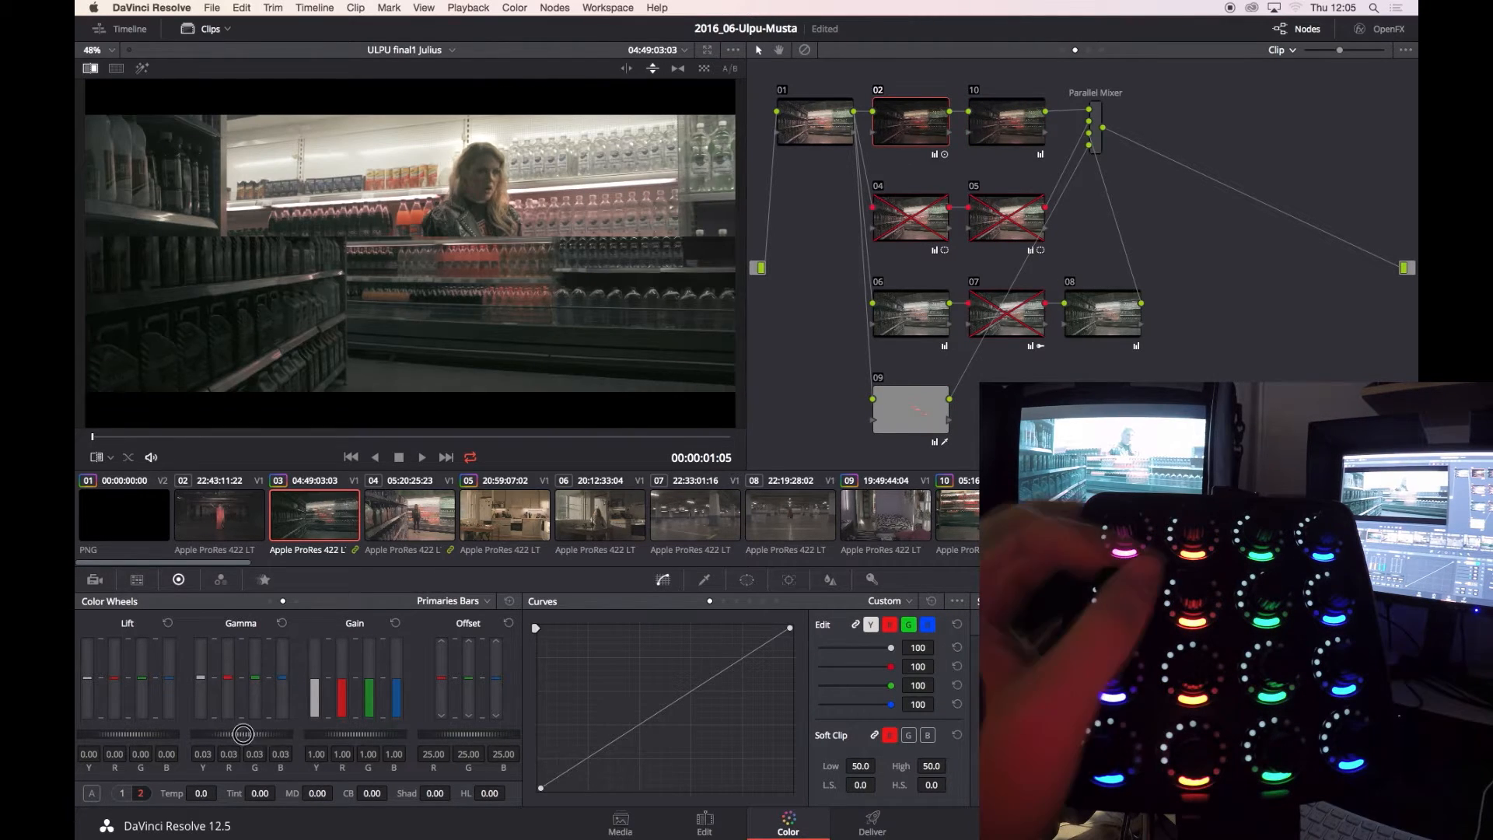
drag(243, 735, 254, 739)
click(626, 68)
drag(622, 233, 520, 267)
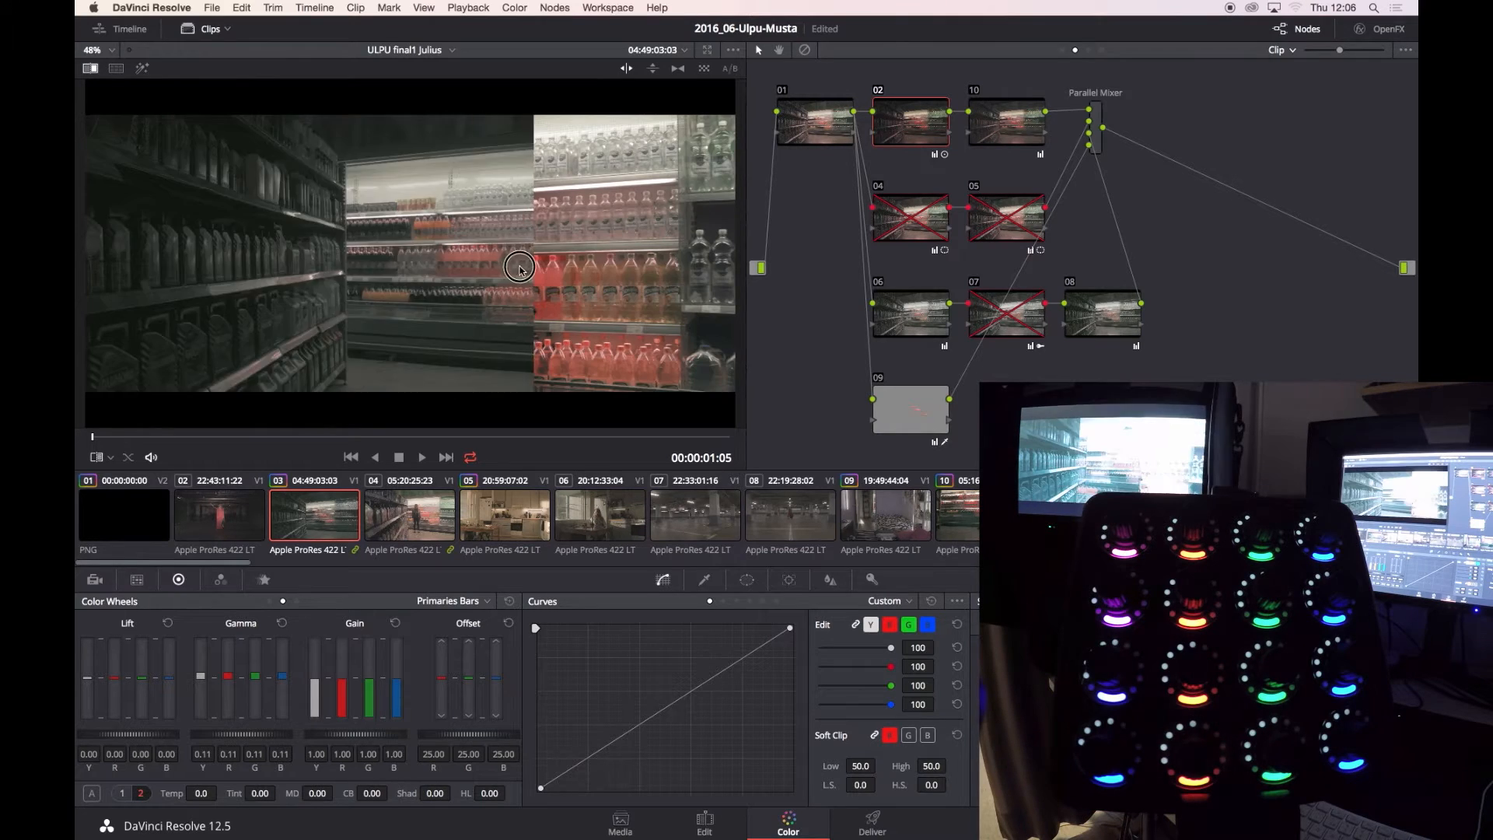
drag(354, 734, 372, 734)
drag(244, 734, 253, 734)
drag(443, 257, 538, 257)
drag(712, 296, 579, 298)
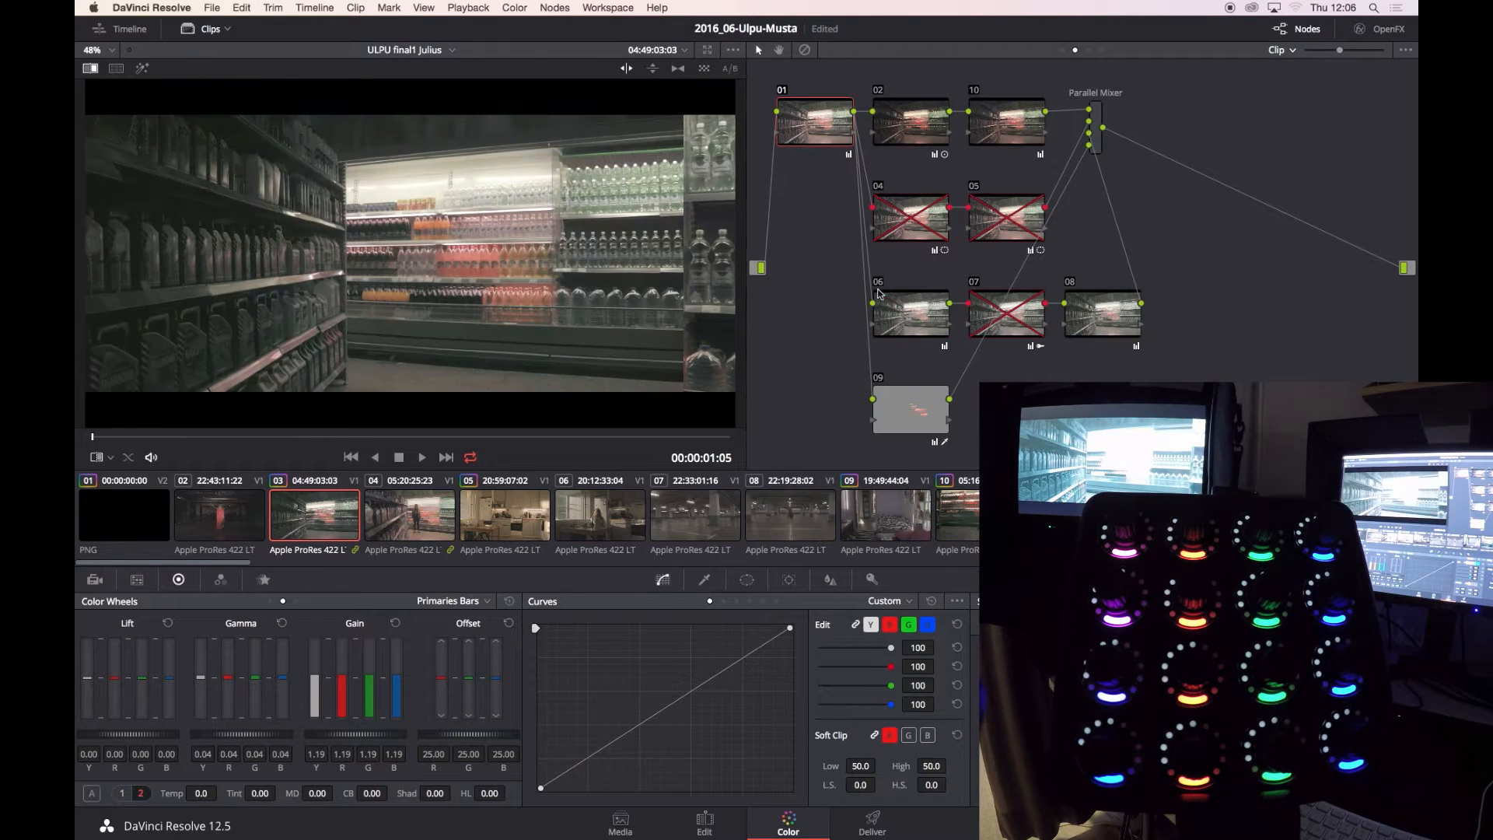
Try node 06's key output gain at 0.511 on clip 03, comparing with the grade bypassed and with the still.
click(907, 330)
drag(807, 715, 502, 714)
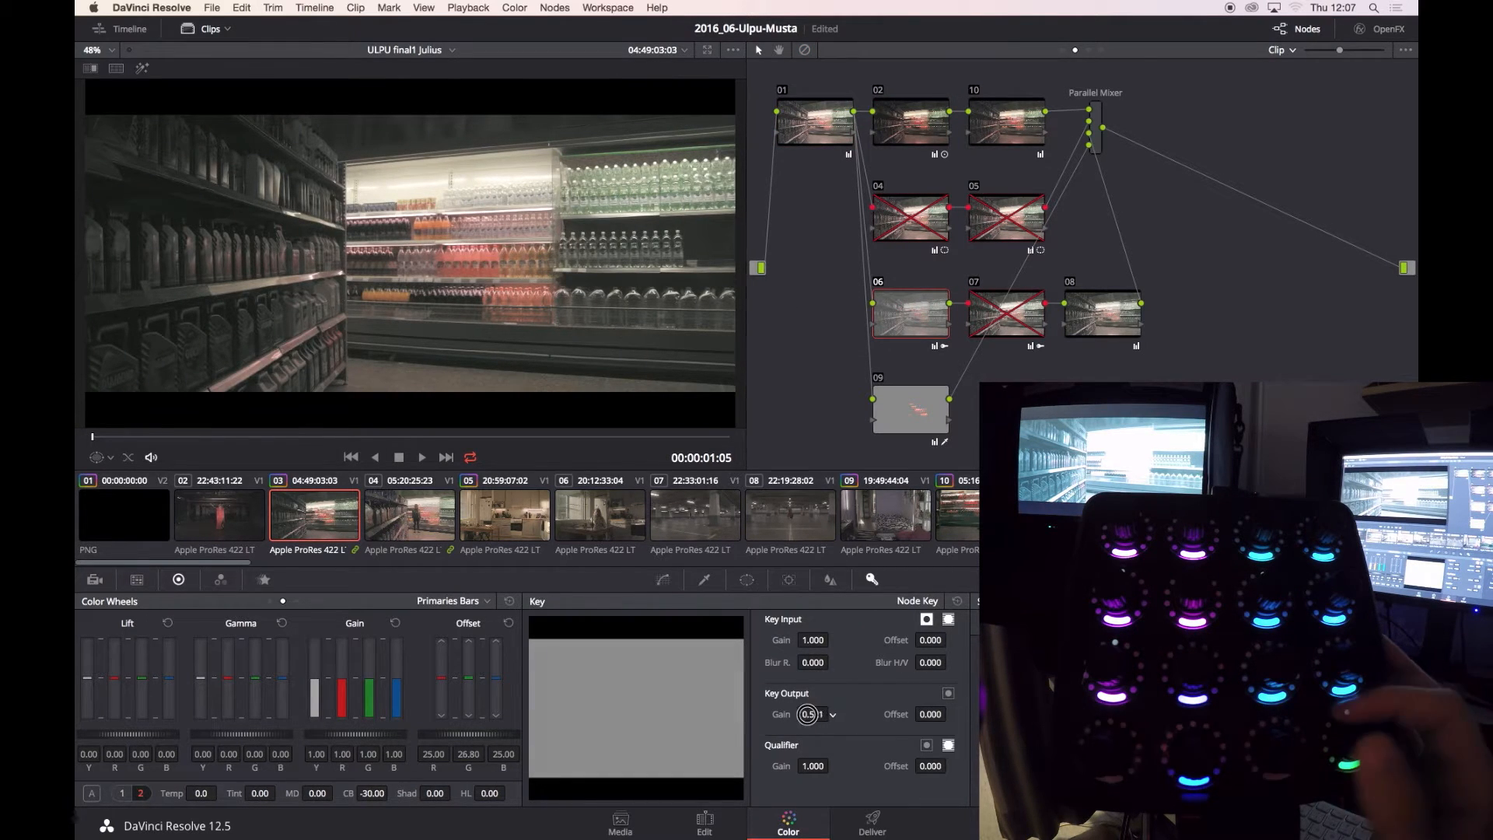
key(shift+d)
key(shift+d)
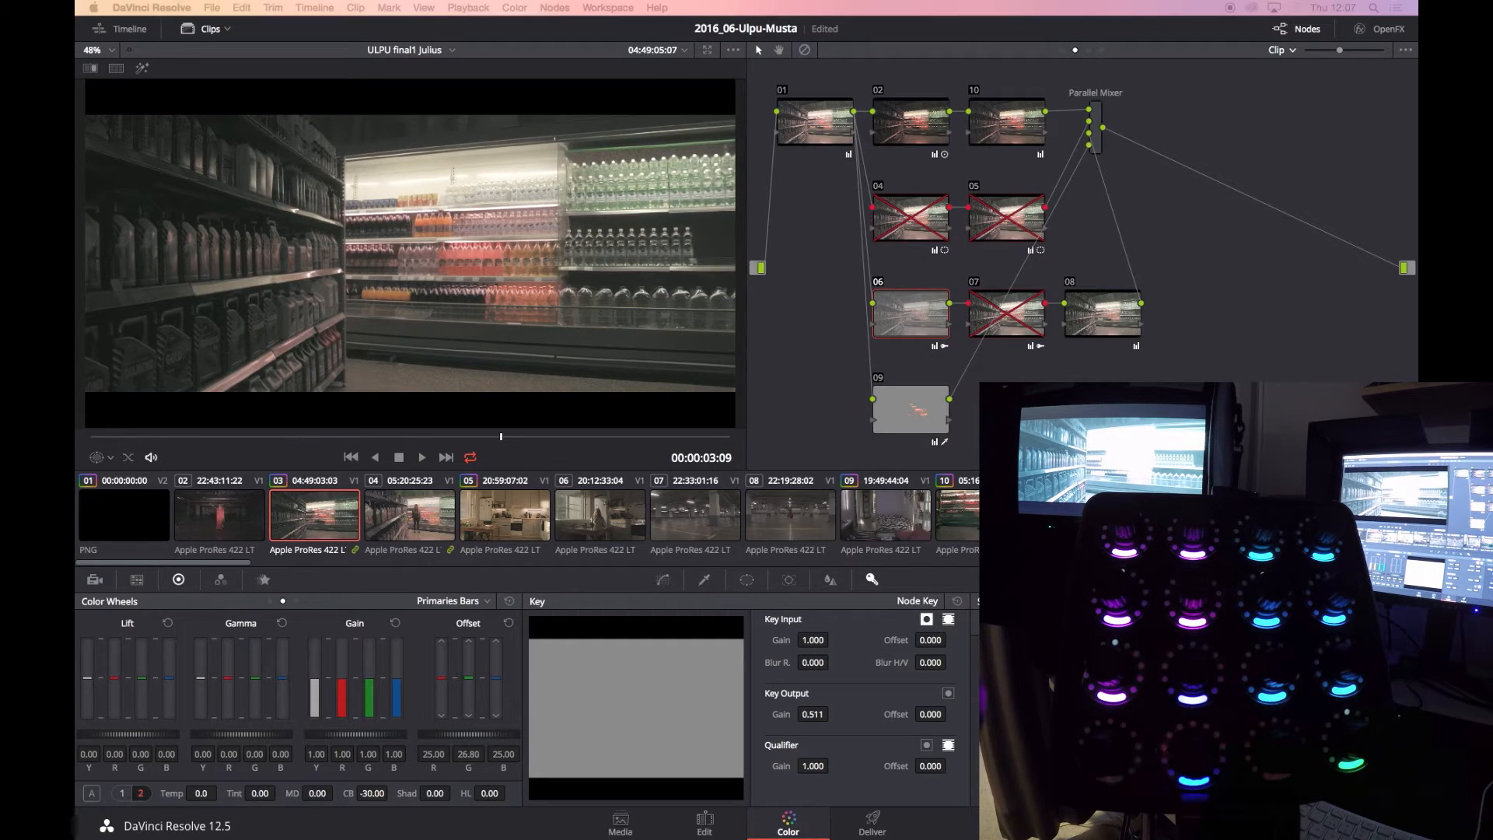
mouse_move(712, 319)
mouse_down()
mouse_move(92, 330)
mouse_move(686, 319)
mouse_up()
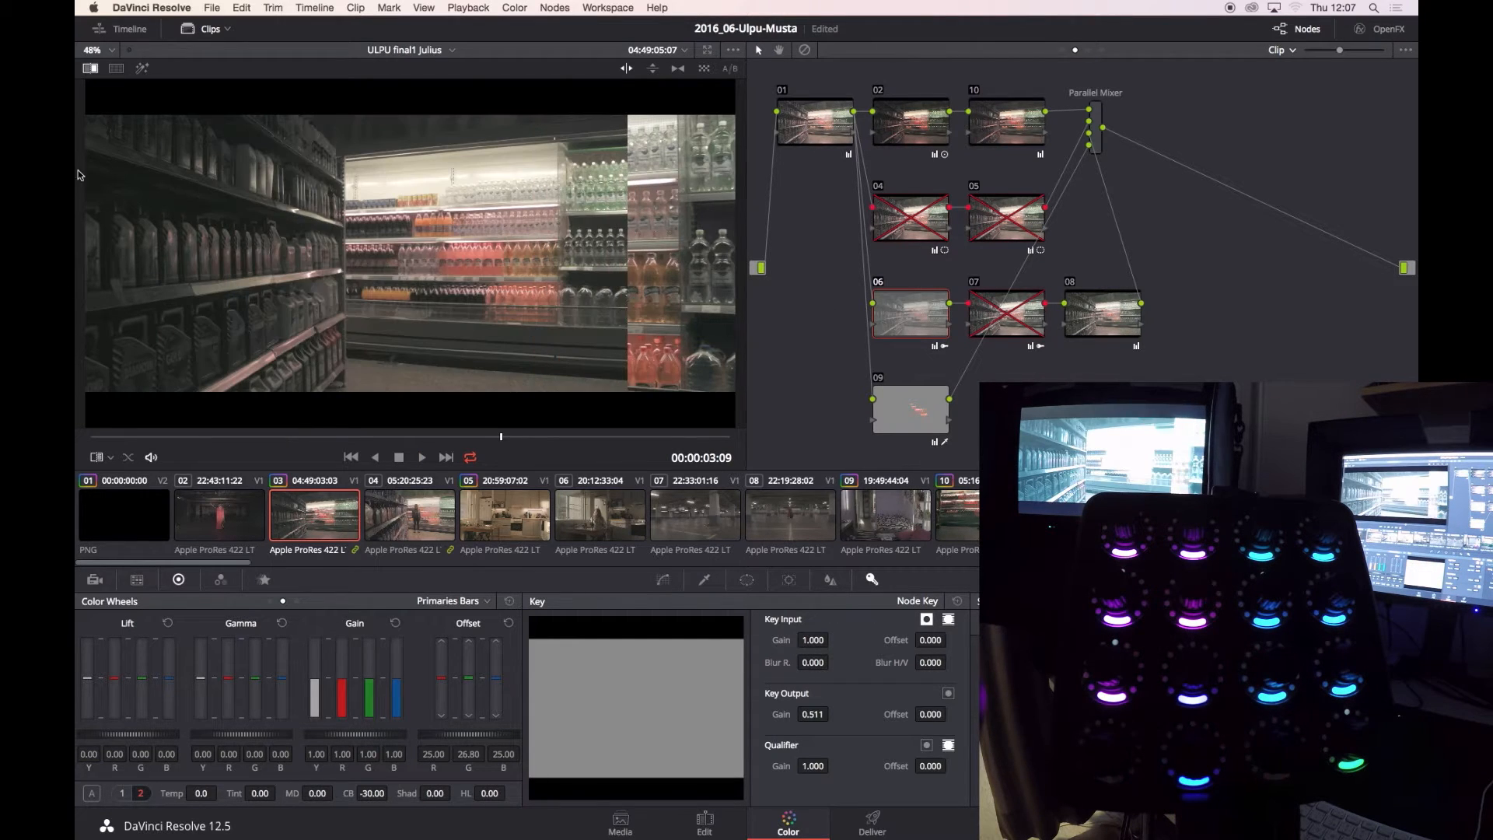
click(90, 68)
Set node 02's lift to -0.04 and gamma to 0.08 on clip 03, and compare with the still in a wipe.
click(911, 121)
click(746, 580)
click(663, 579)
drag(140, 734, 133, 738)
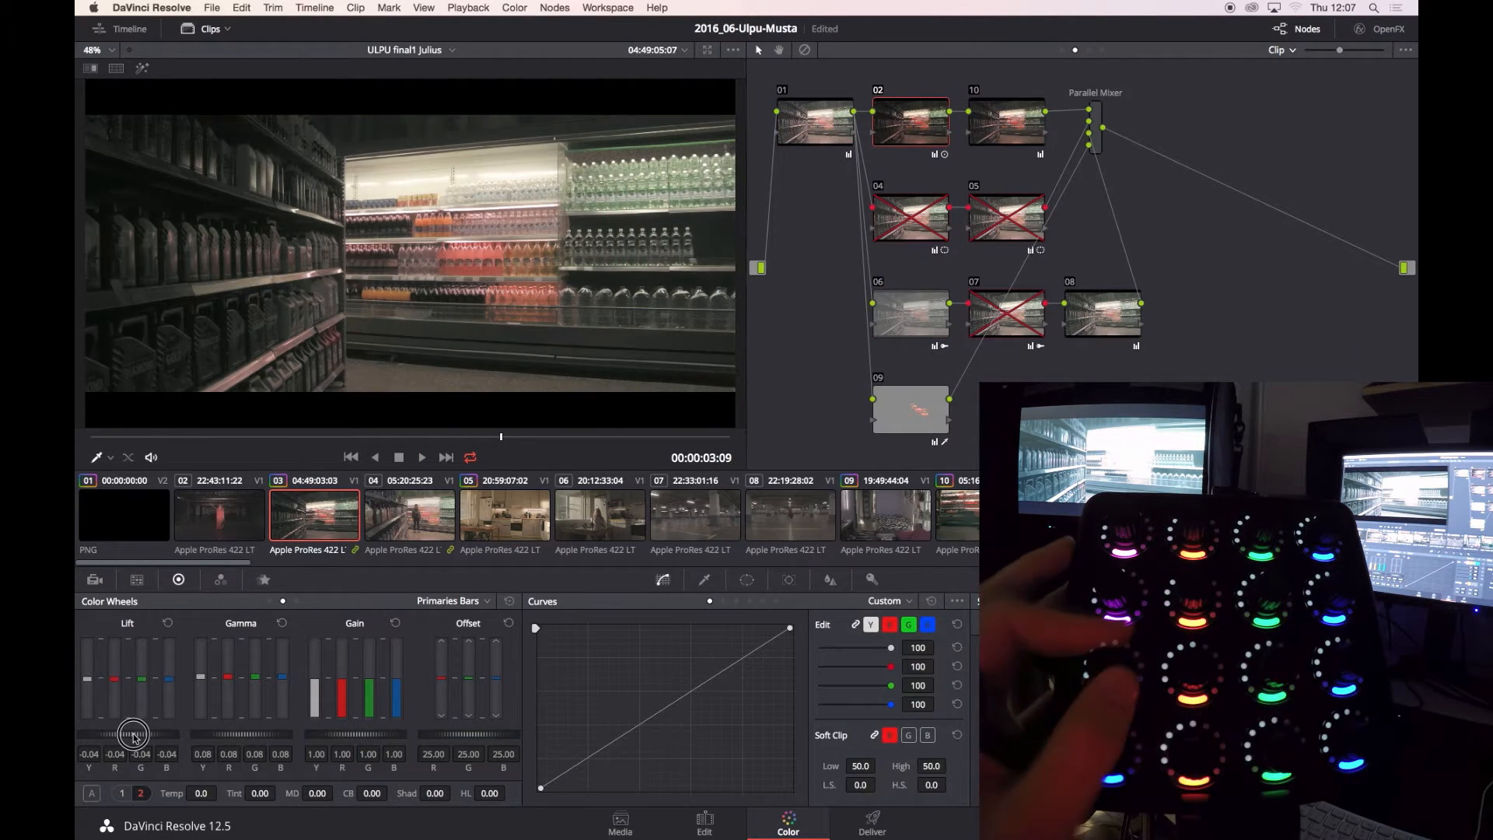
key(super+w)
drag(245, 389, 183, 393)
drag(280, 382, 500, 438)
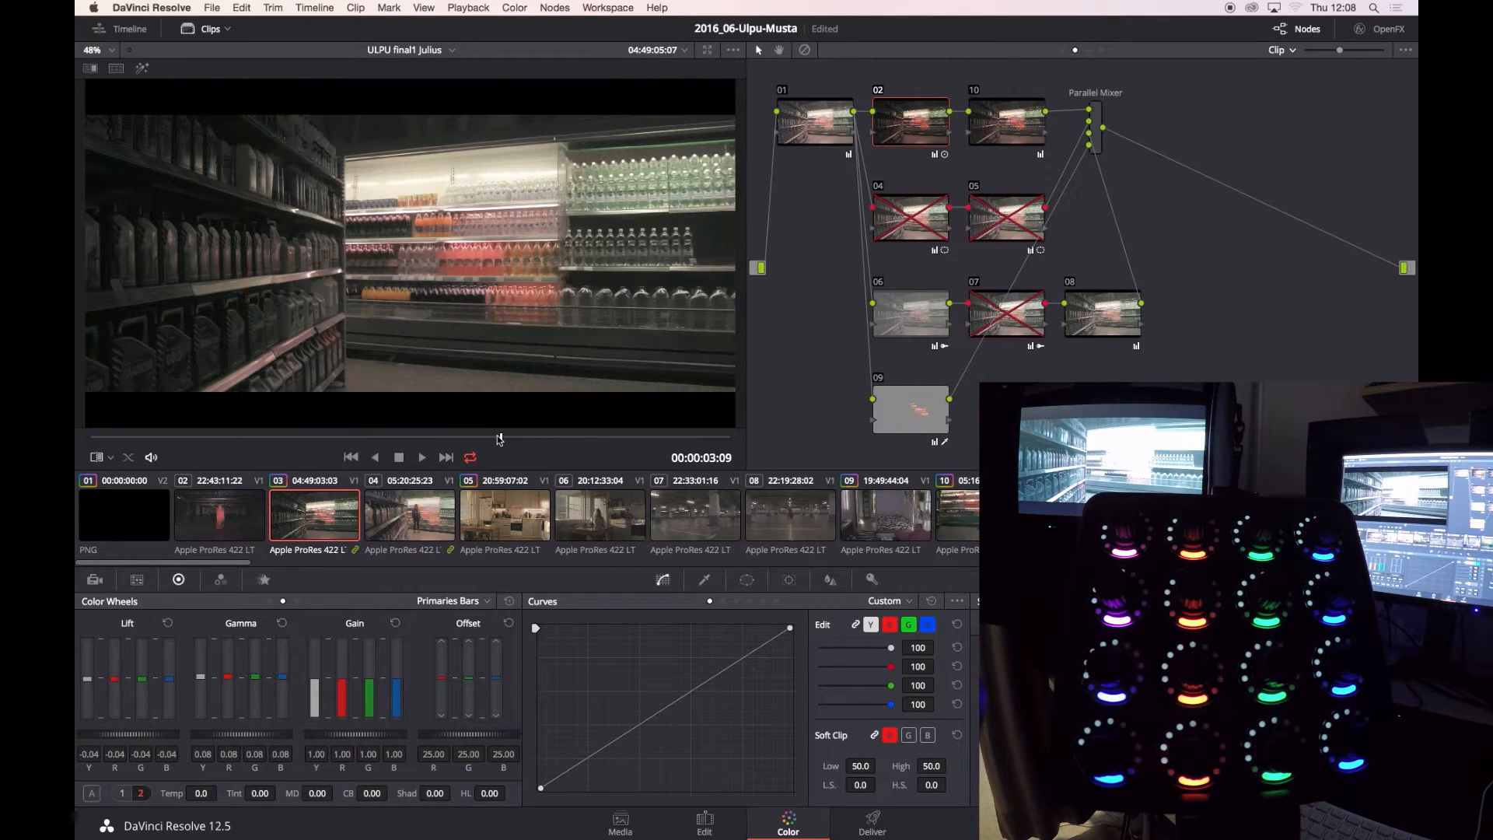
Set node 06's key output gain to 0.337 on clip 03 and save the project.
click(877, 282)
click(872, 579)
key(super+s)
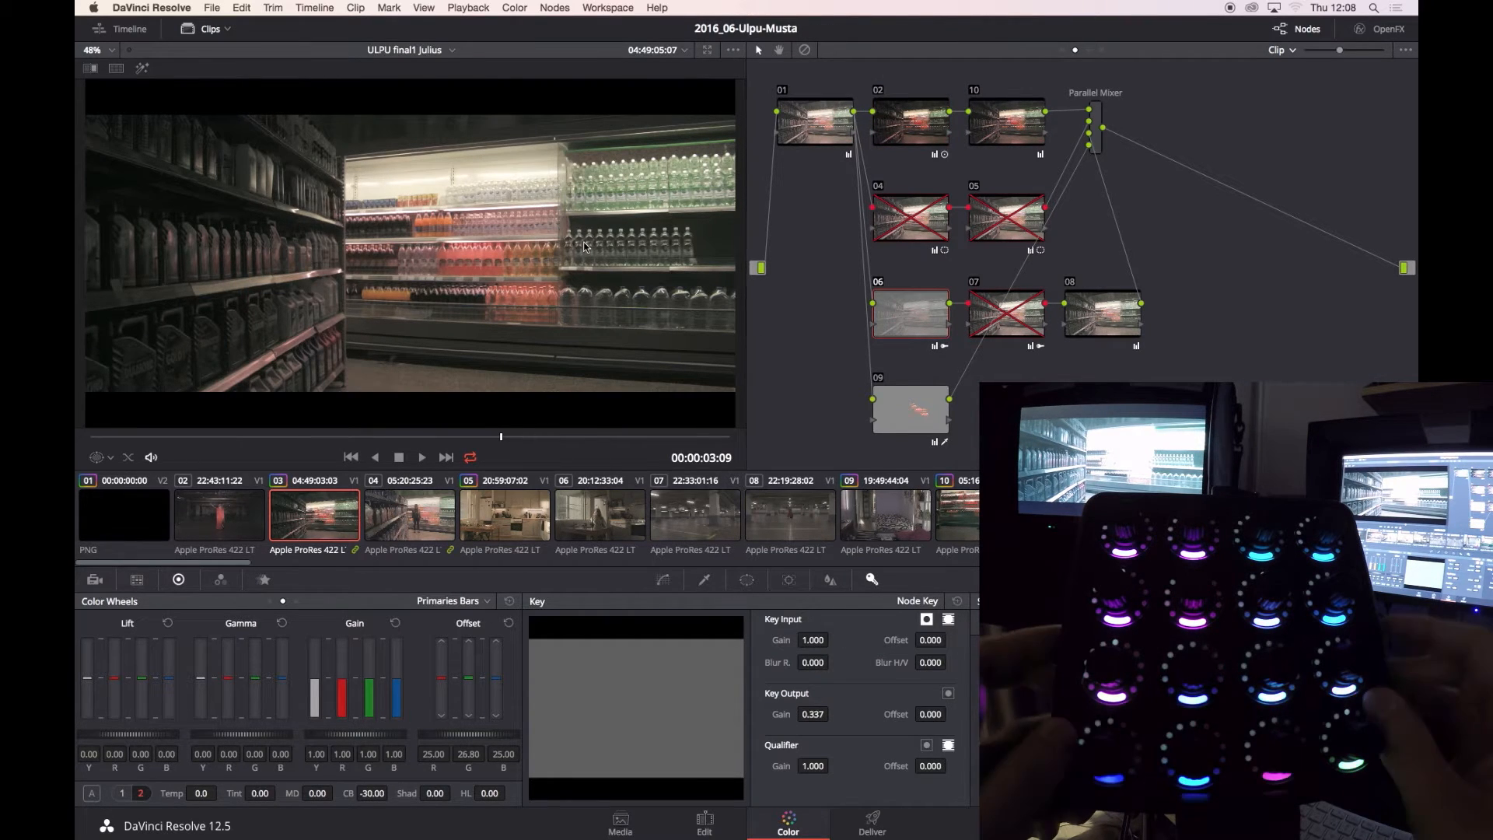
Step through the clips from 03 to garage clip 07, switching grade versions to compare them.
key(Down)
key(Down)
key(Down)
key(Down)
key(super+n)
key(super+n)
key(super+b)
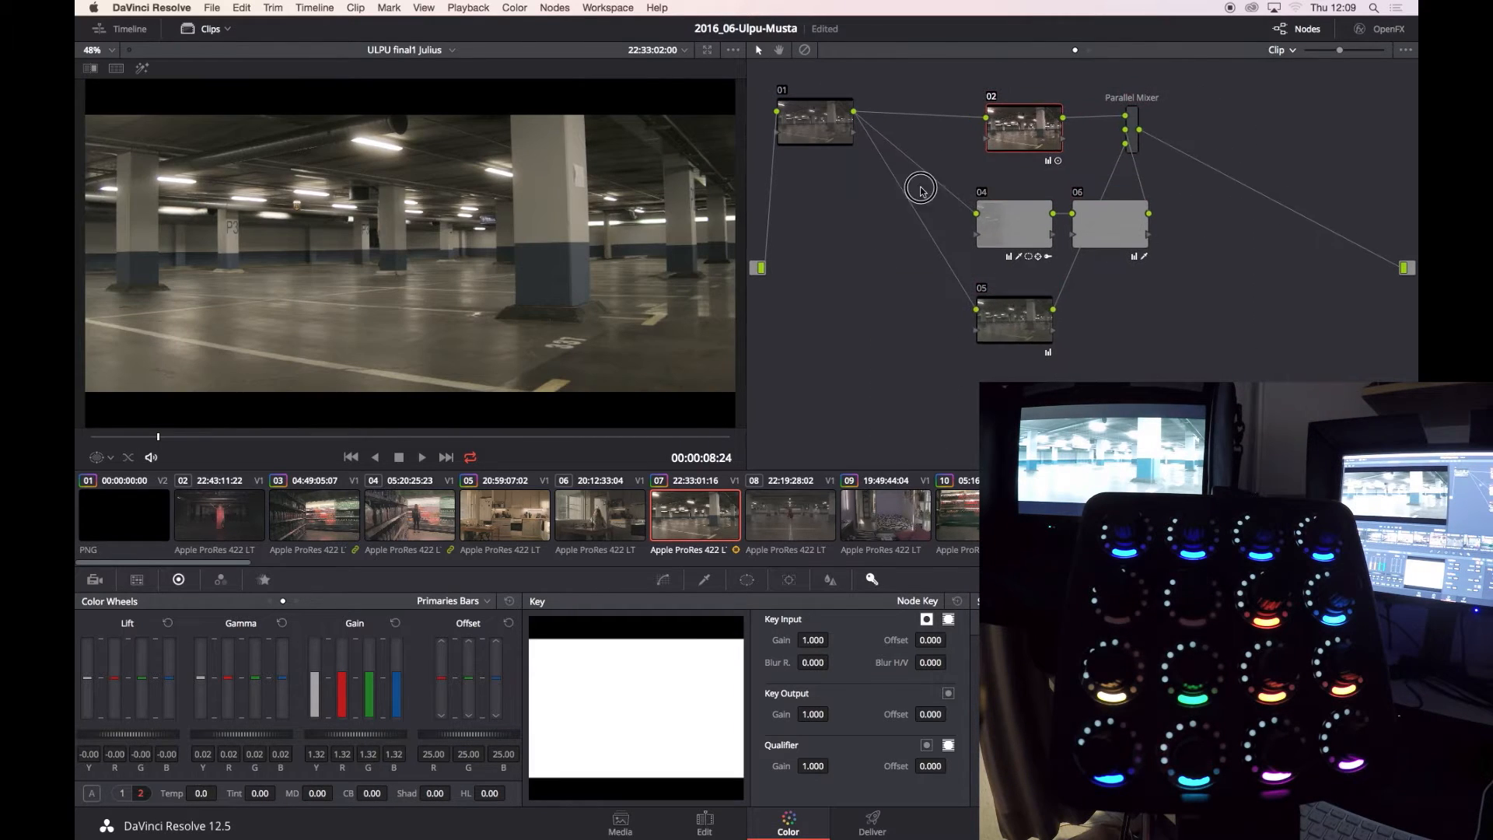
Wipe garage clip 07 against a reference still and add a serial node before node 02.
key(super+w)
drag(273, 334, 641, 312)
right_click(532, 238)
click(600, 291)
drag(1024, 128, 1062, 127)
key(shift+s)
click(663, 580)
Try gamma 0.06 and gain 1.49 on clip 07's new node and compare with the neighbouring clips.
drag(202, 736, 272, 734)
drag(360, 734, 229, 735)
key(Down)
key(Down)
key(Up)
key(Up)
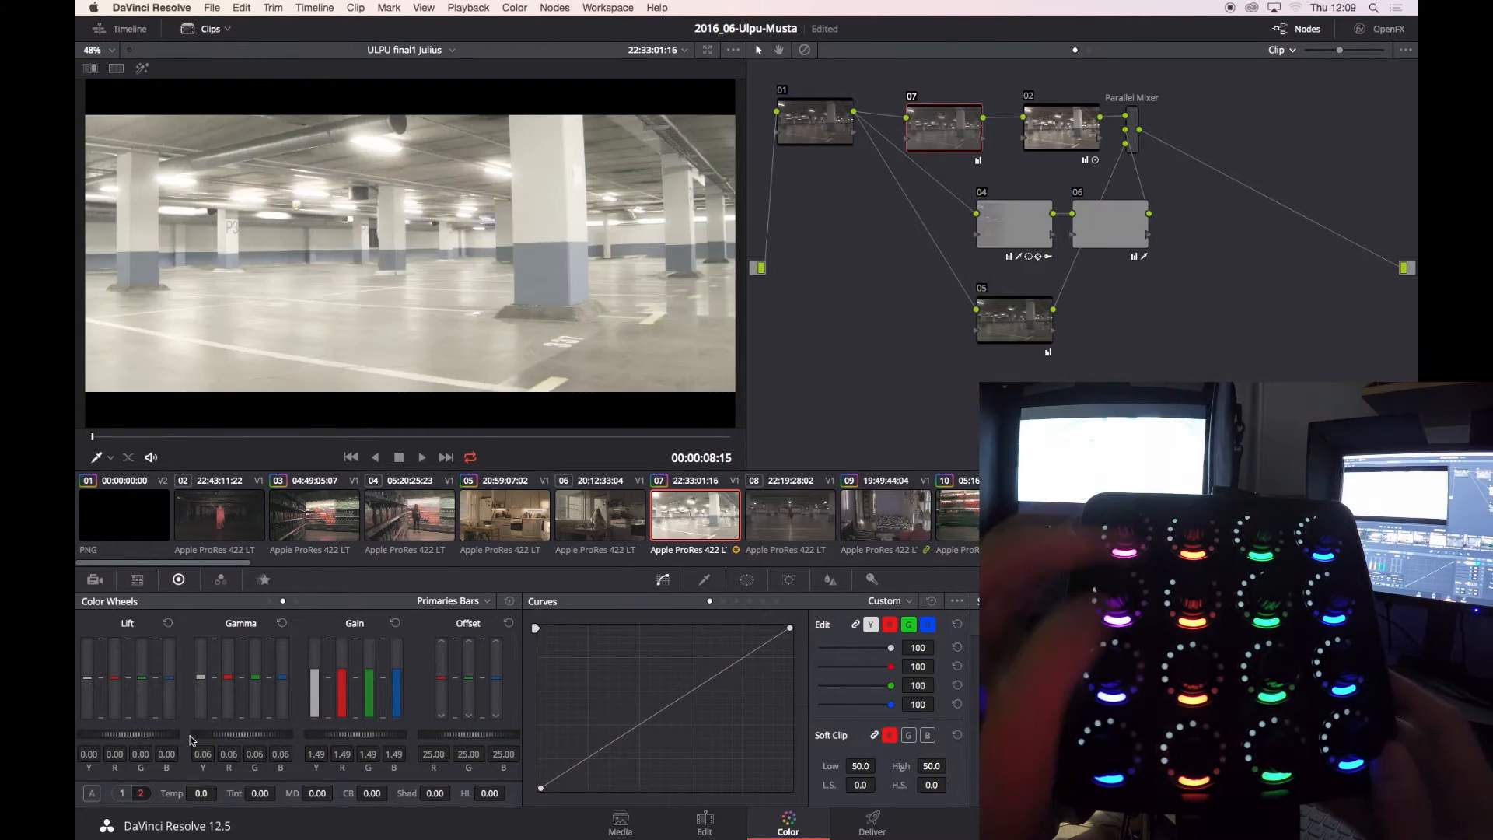
Toggle clip 07's new node, try gamma 0.05 and gain 0.90, and reset its lift, gamma, gain and offset.
key(super+d)
key(super+d)
key(super+d)
key(super+d)
key(super+d)
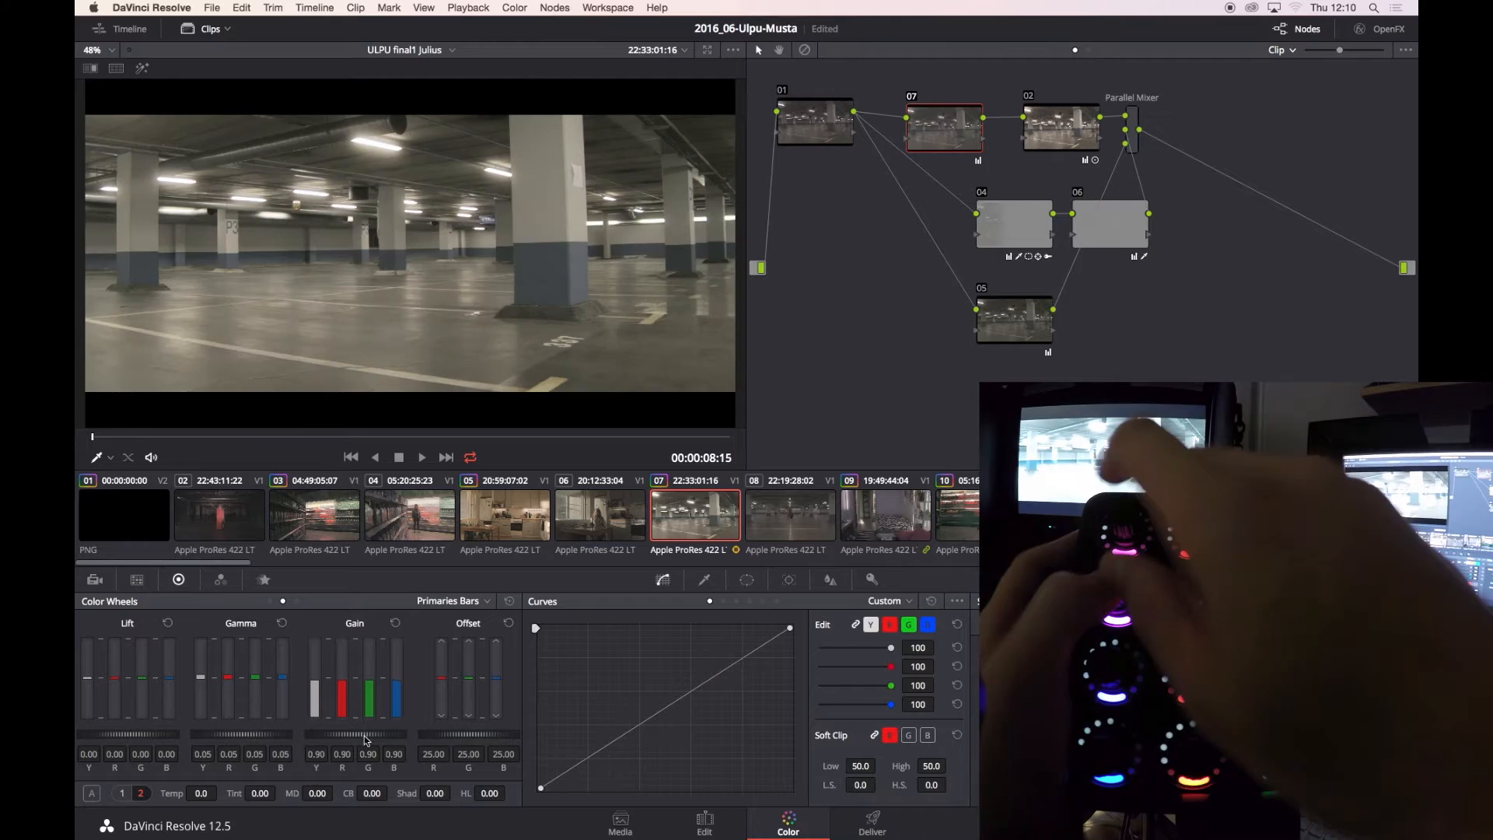
key(super+d)
click(168, 623)
click(282, 623)
click(395, 623)
click(509, 623)
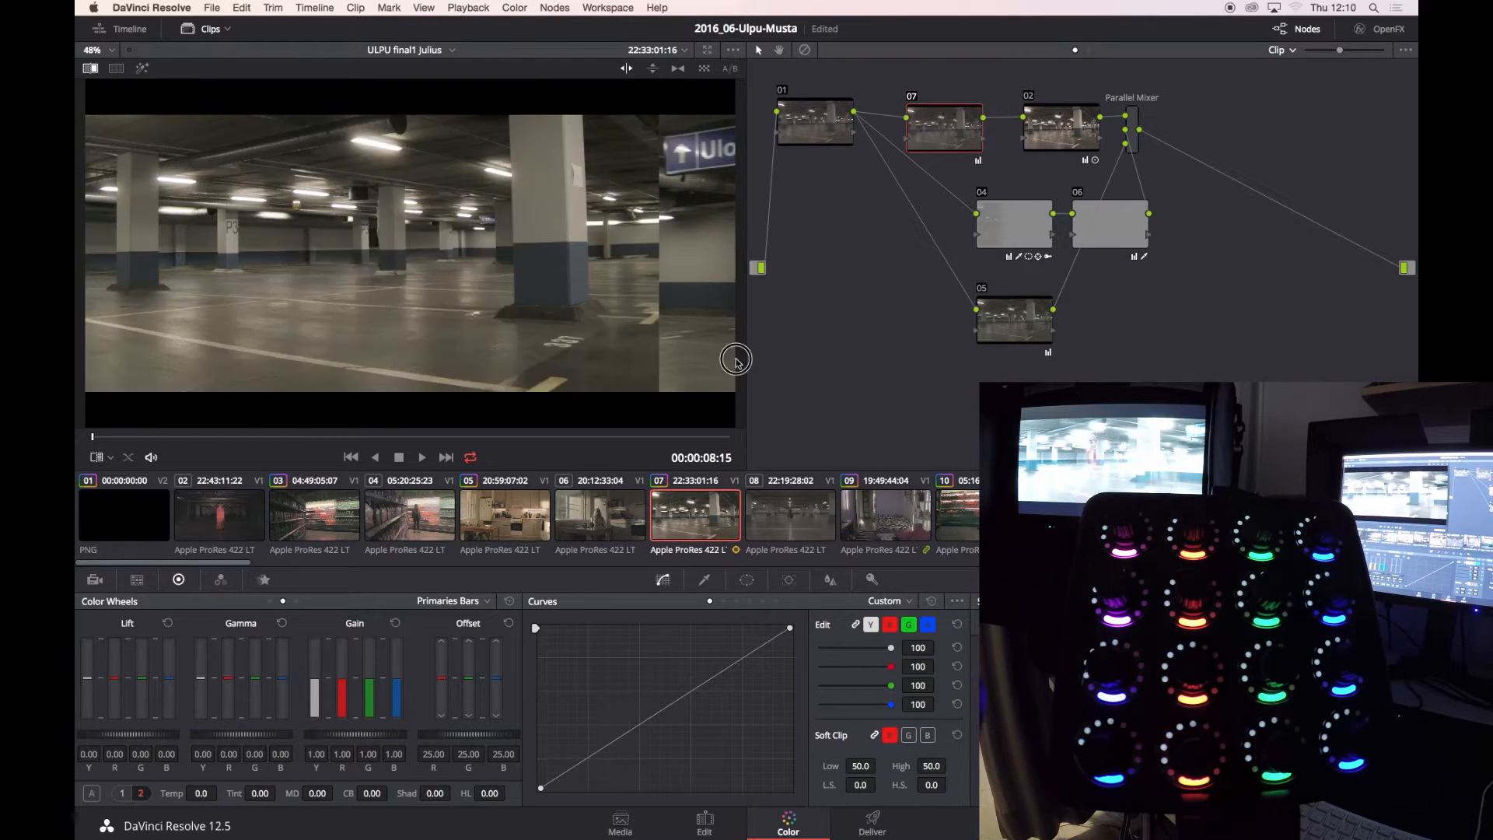
Copy the grade from the red dress garage shot at 00:00:17:23 and apply it to clip 08.
click(816, 503)
key(Down)
key(Down)
key(Down)
key(Down)
key(super+c)
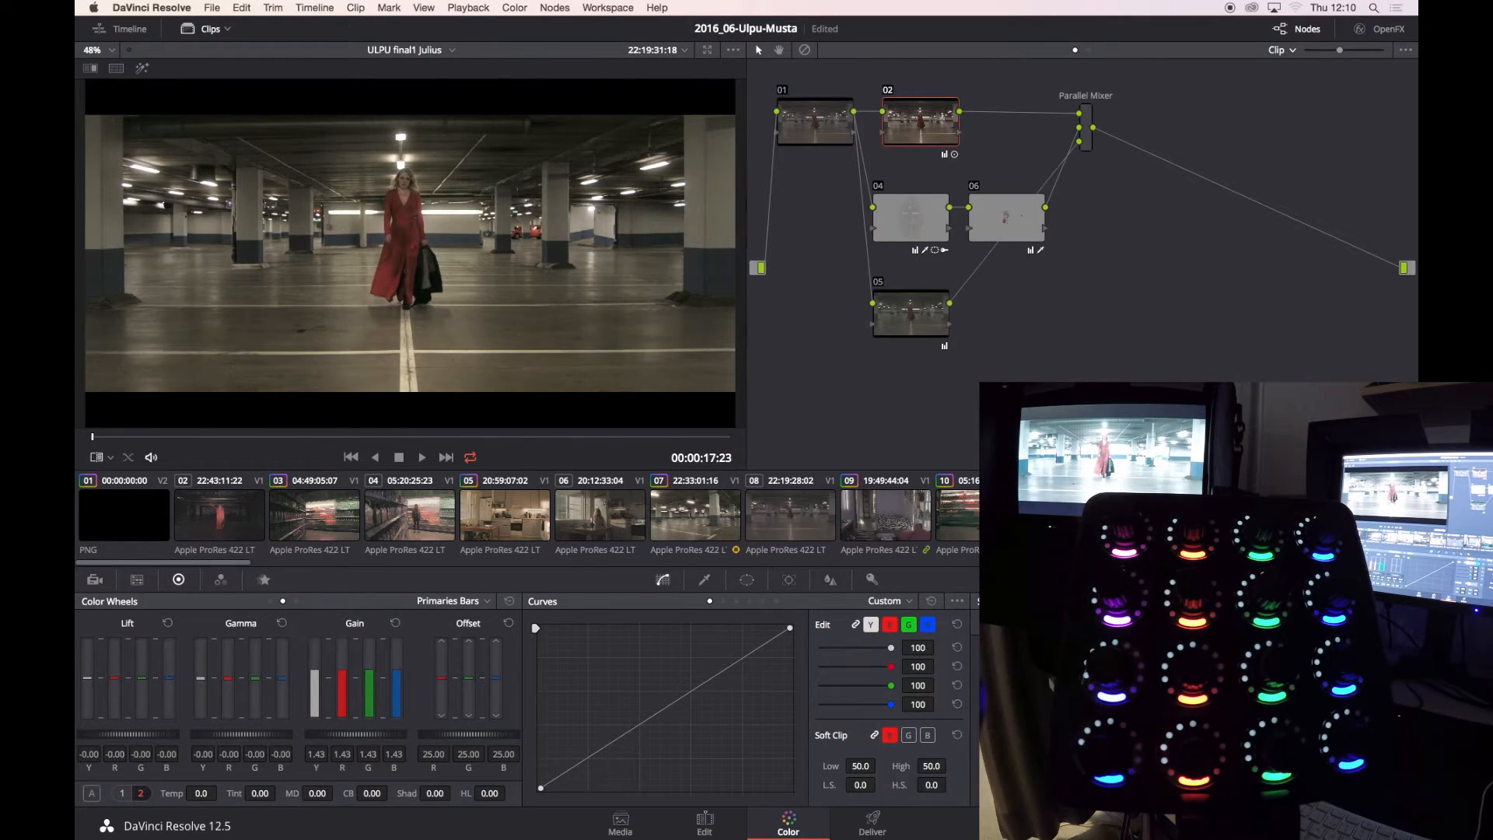
key(Up)
key(Up)
key(Up)
key(Up)
key(super+v)
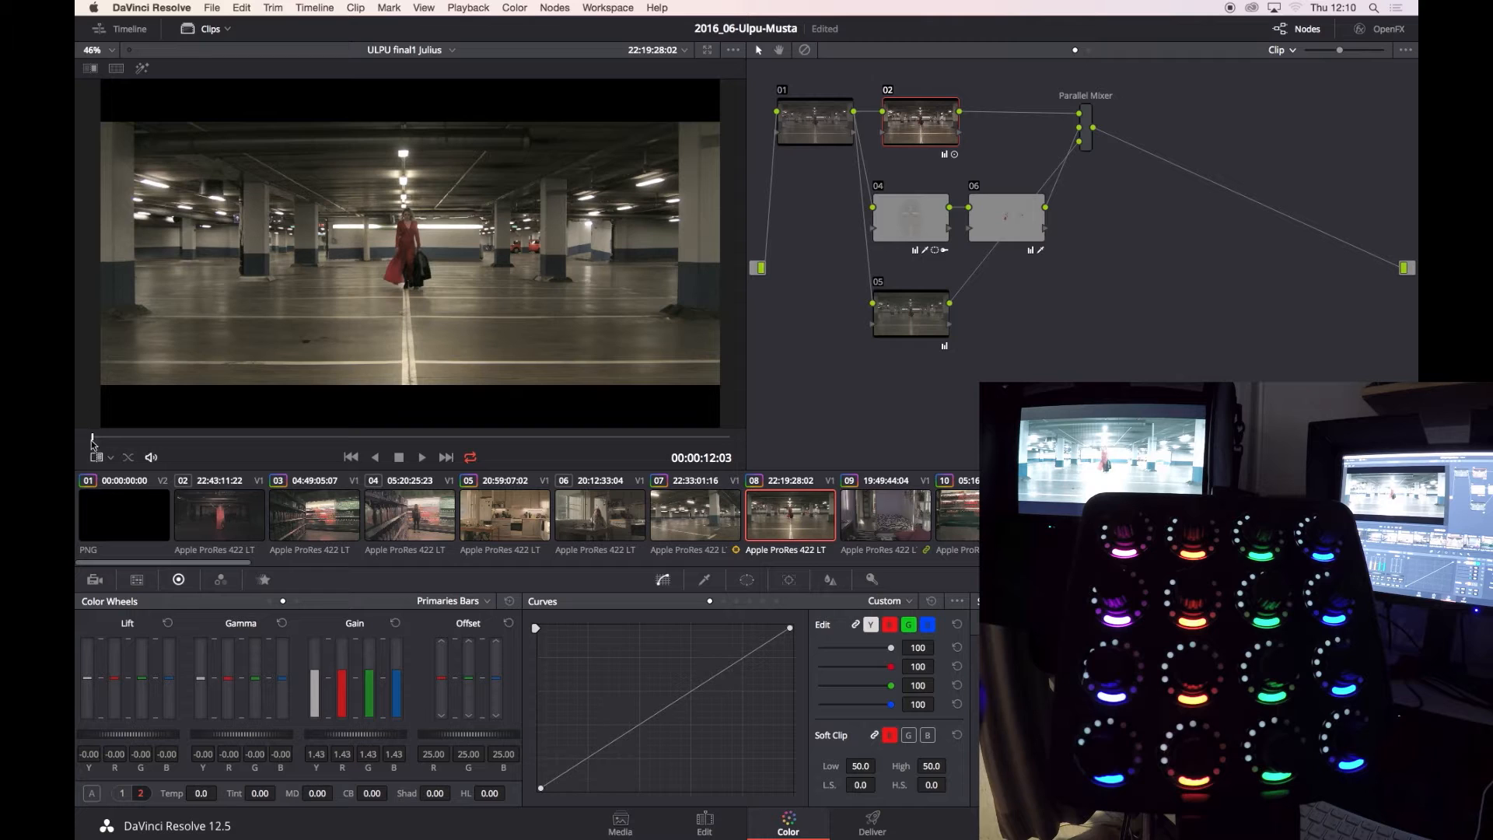
Examine node 04's window and primaries on clip 08 and play the shot.
click(910, 217)
click(746, 580)
click(663, 580)
key(space)
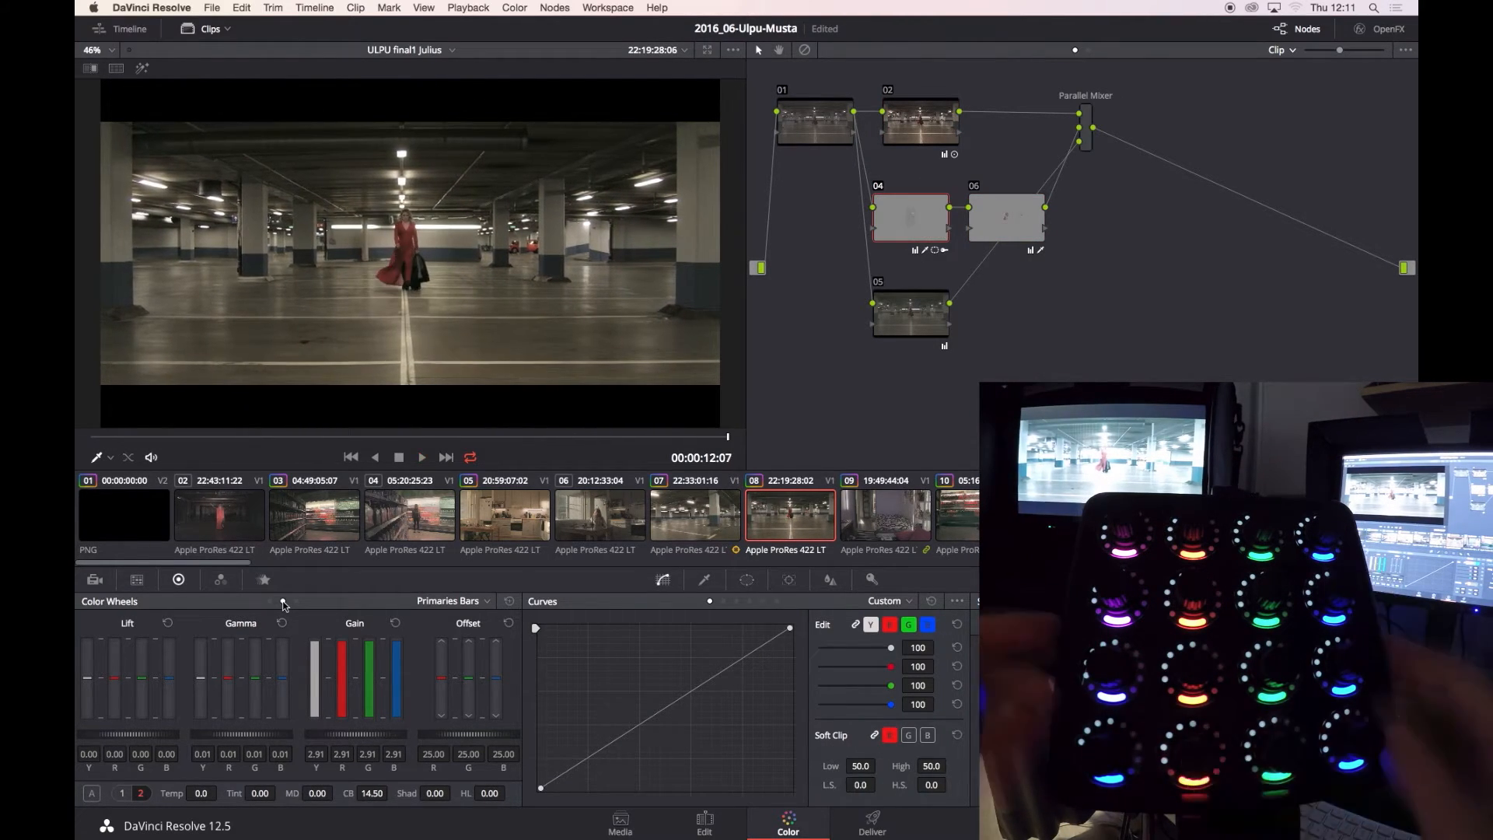
Add a gradient window to clip 08's node 04 and place its line just below the woman in the red dress.
click(747, 580)
click(637, 623)
mouse_move(407, 264)
mouse_down()
mouse_move(413, 342)
mouse_move(413, 291)
mouse_up()
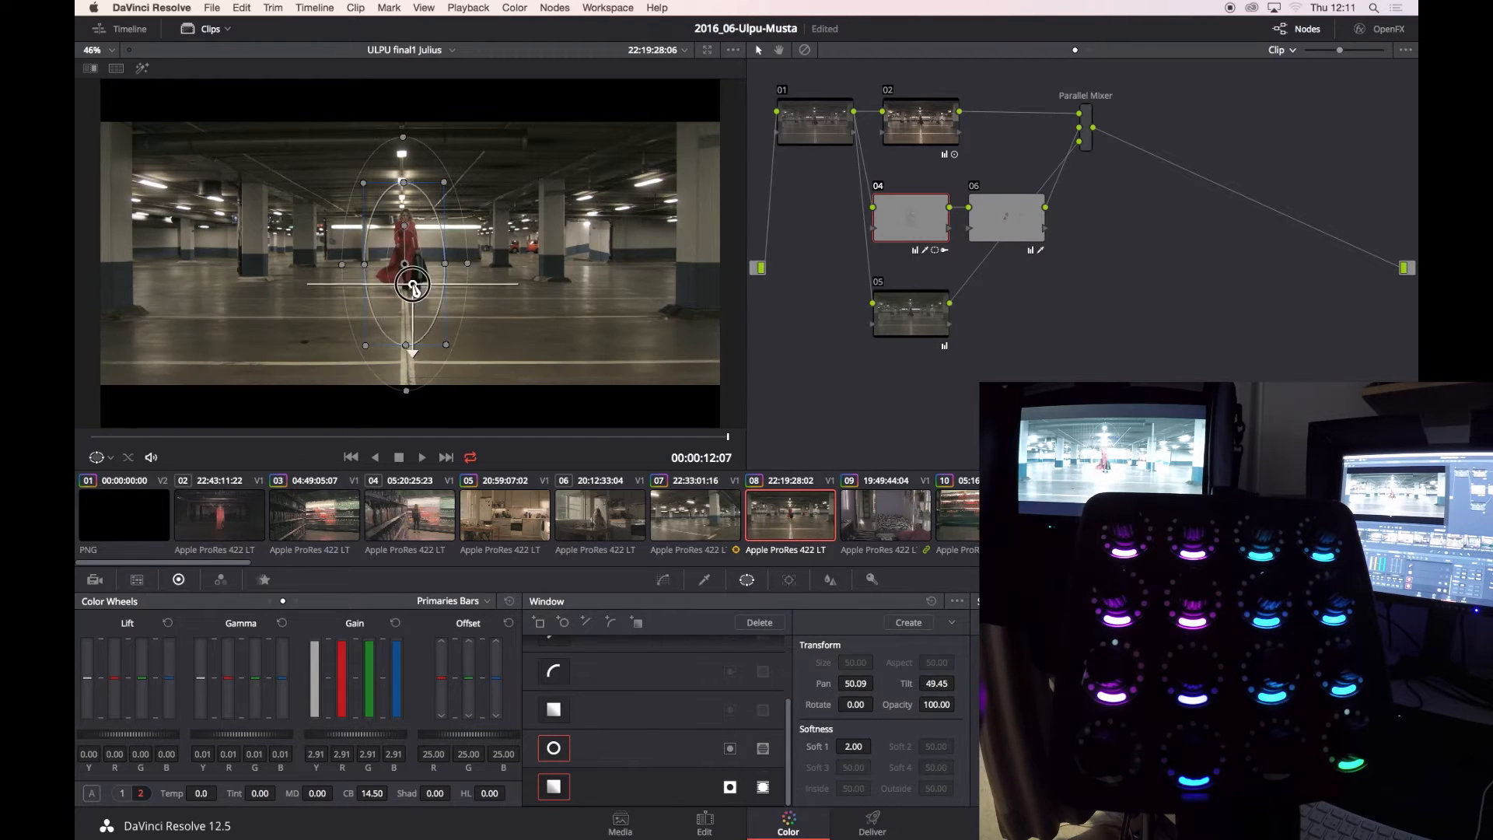
Move to the red dress shot in clip 02 and apply clip 08's grade to it.
click(220, 515)
drag(514, 432, 250, 437)
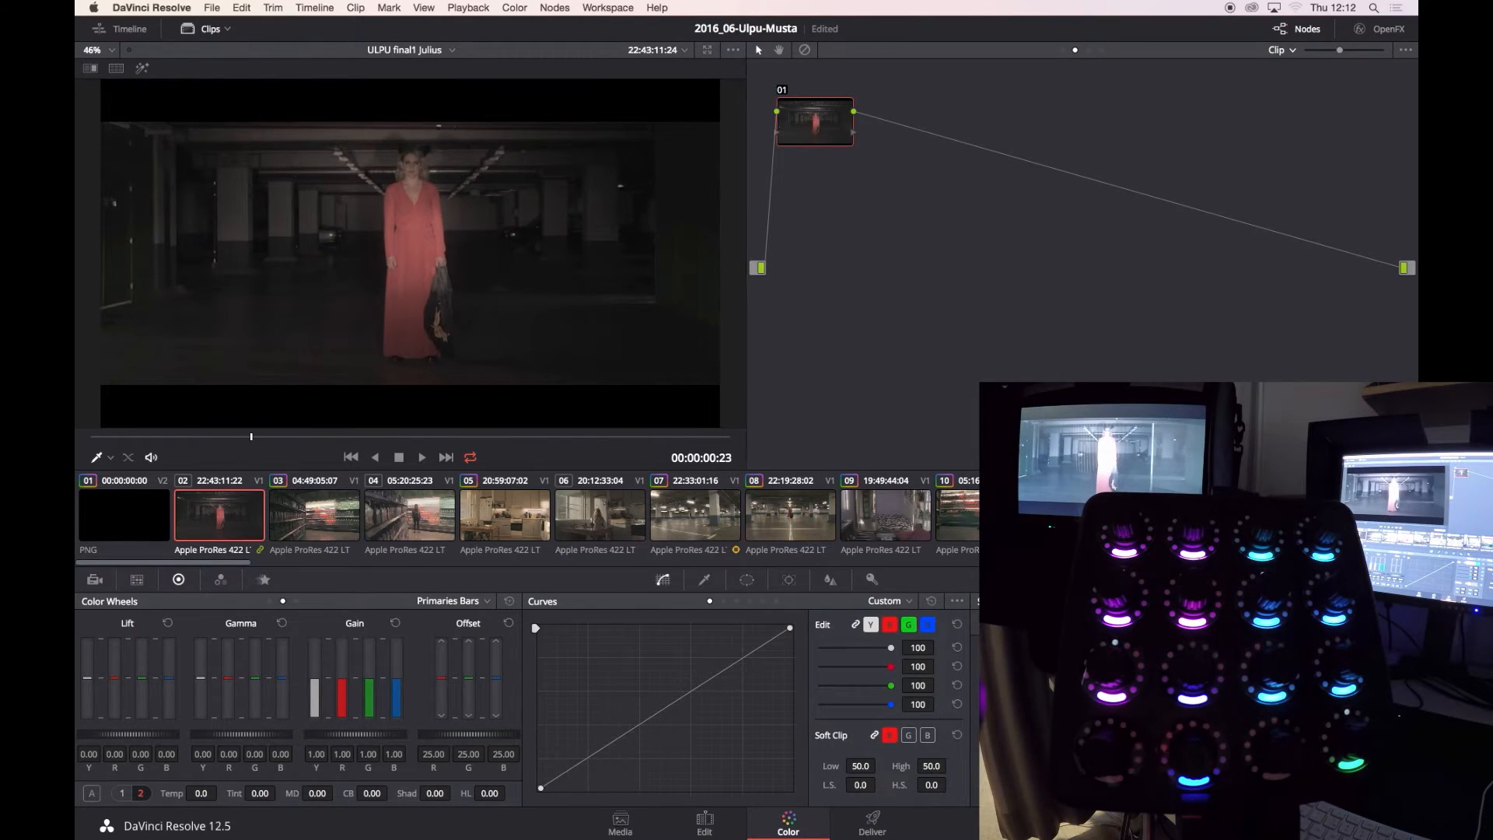
middle_click(790, 515)
Toggle node 04 on supermarket clip 04 and review kitchen clips 05 and 06.
click(410, 515)
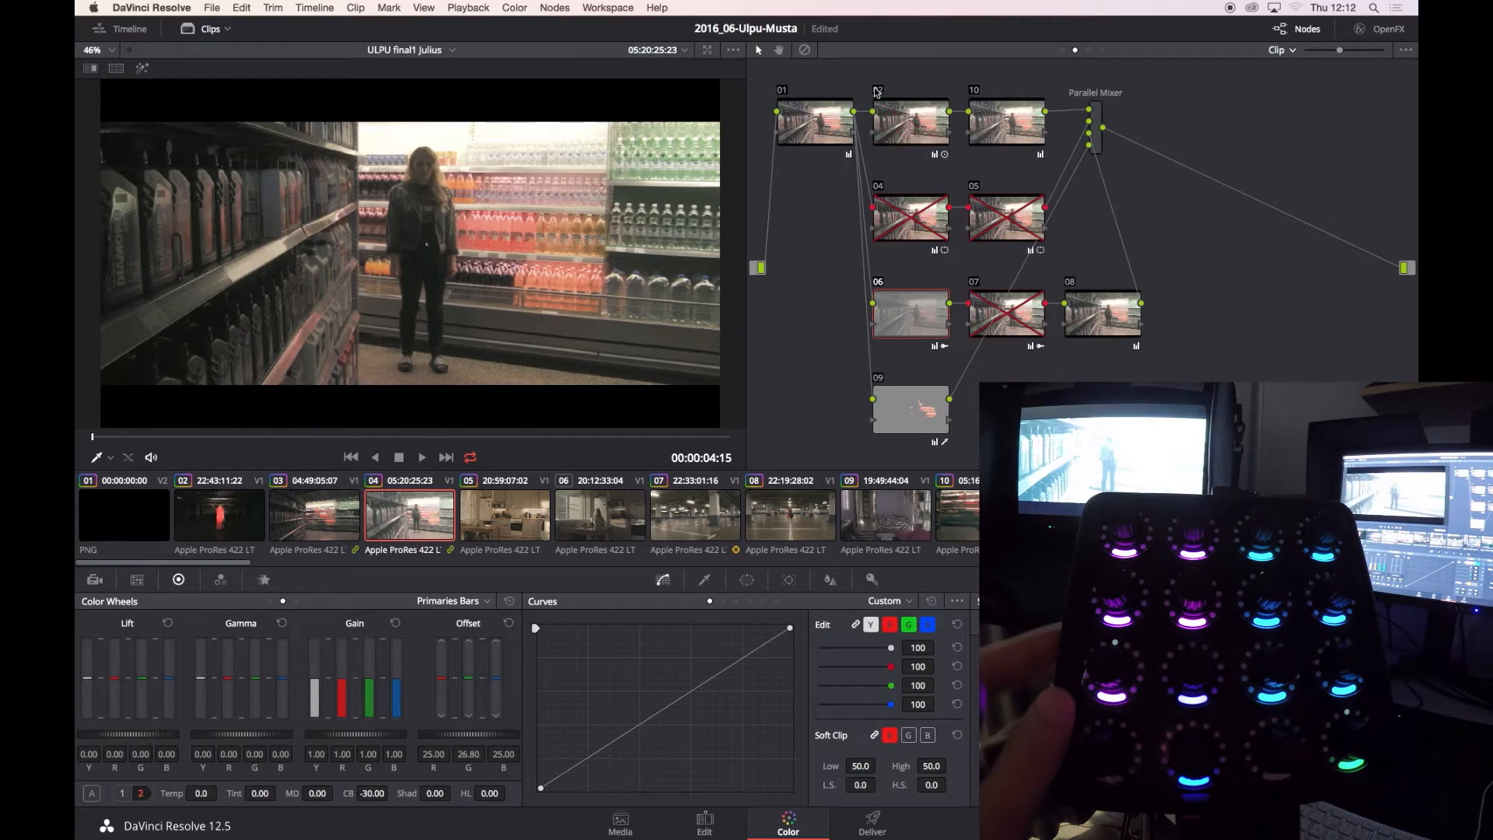
click(879, 186)
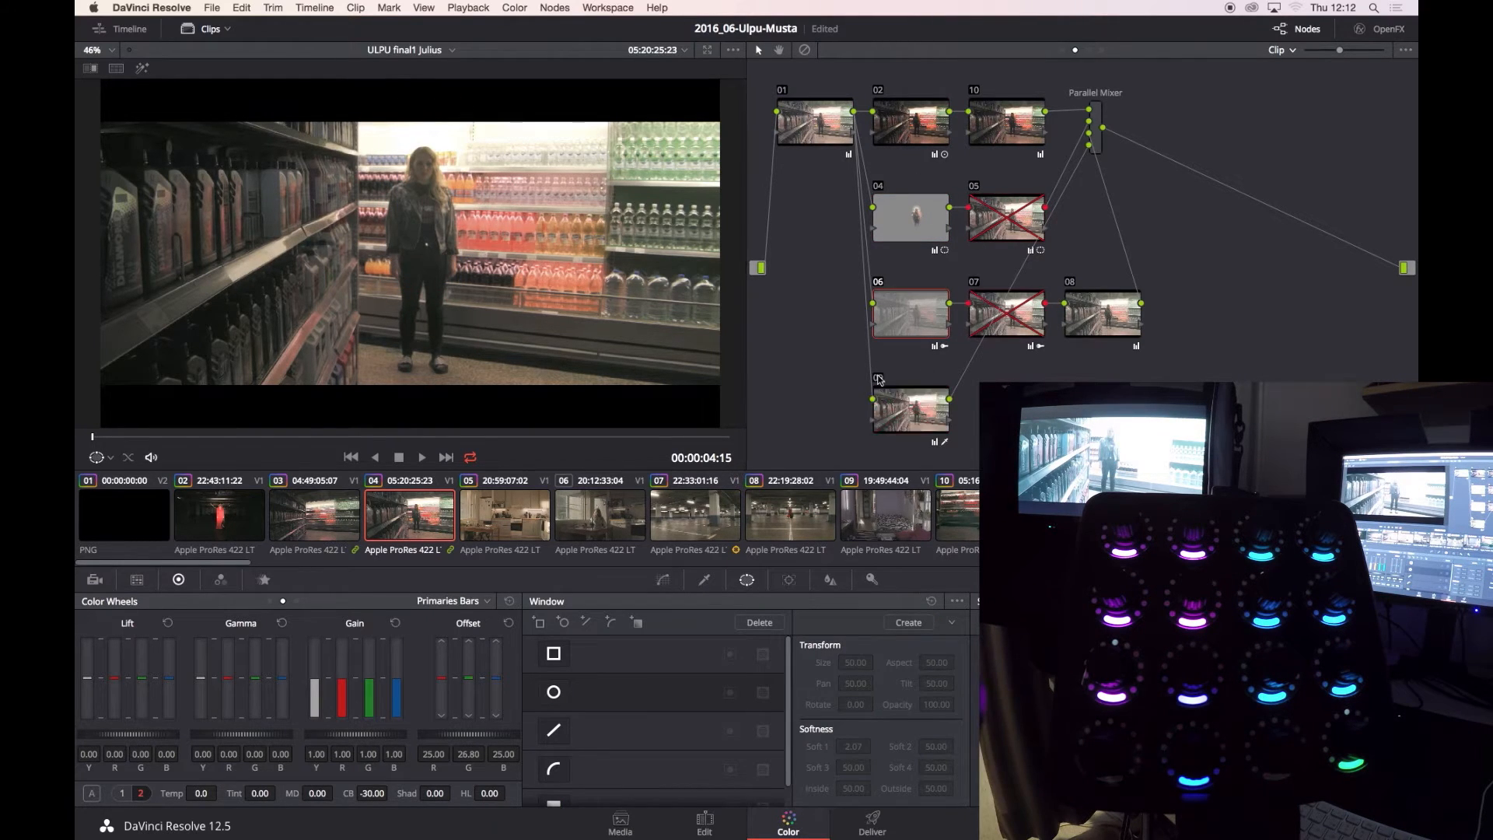
click(522, 526)
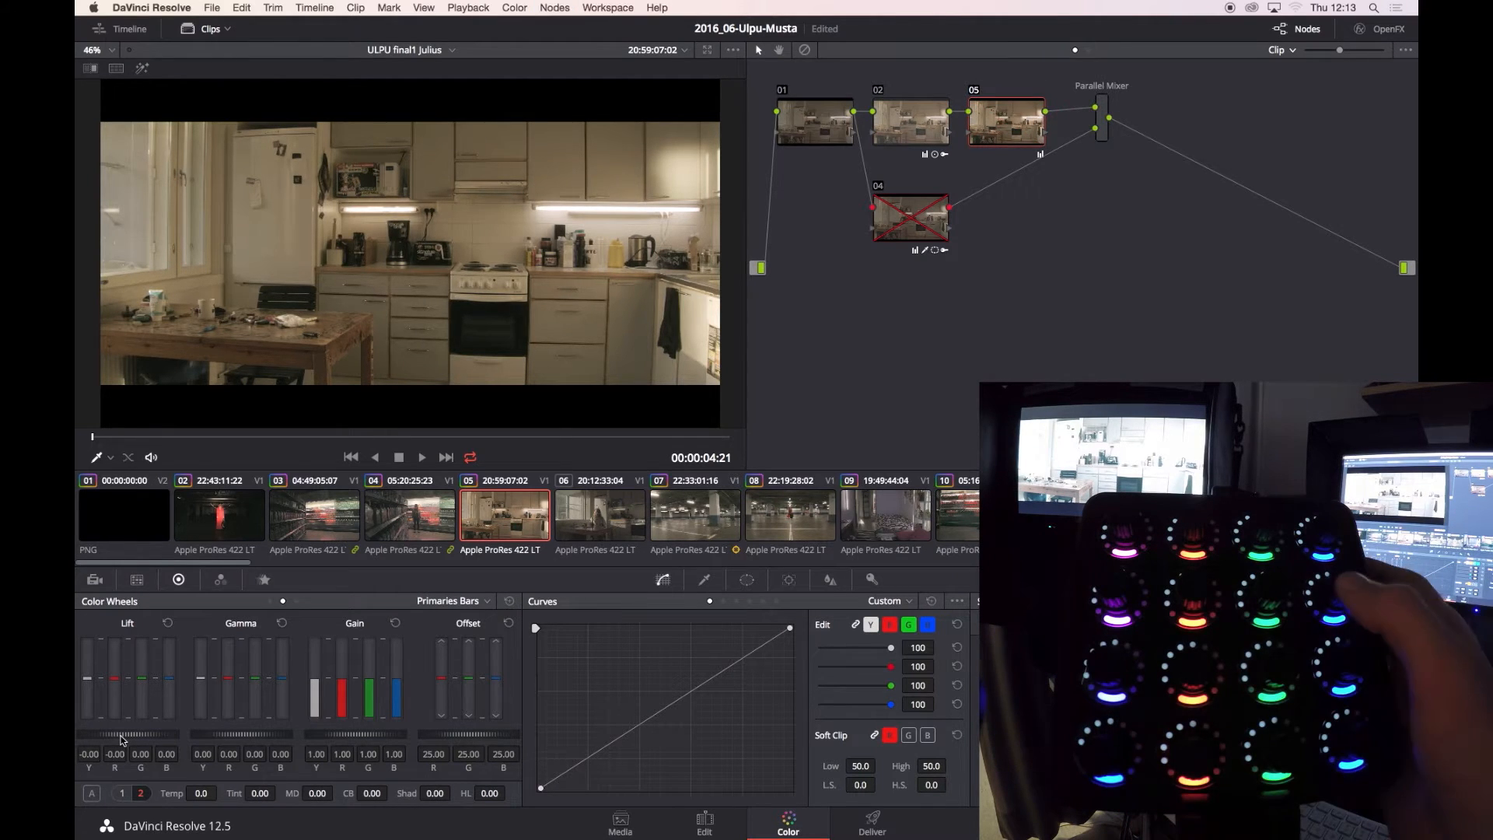
click(621, 526)
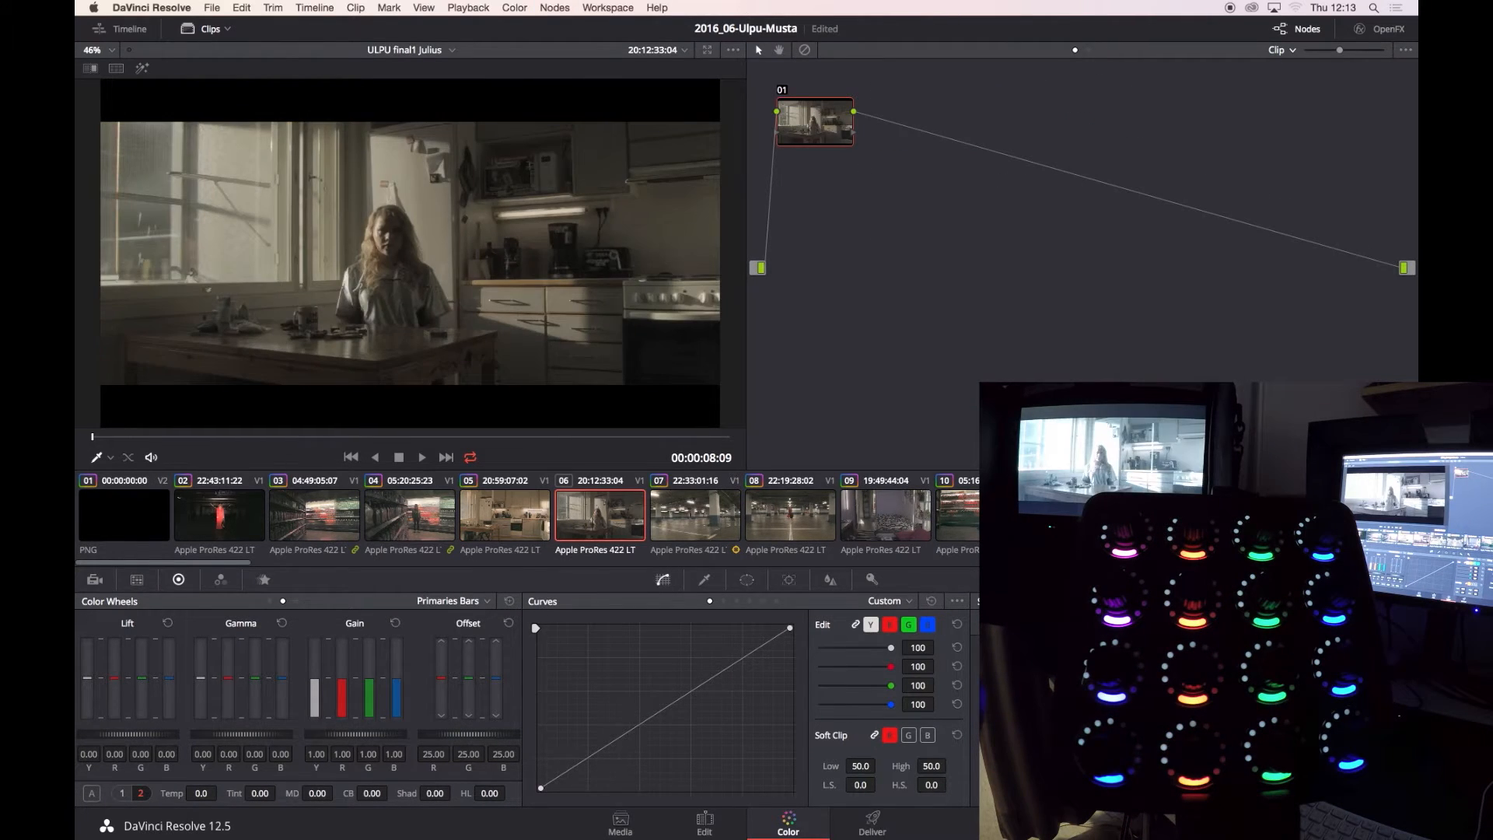
Compare bedroom clip 09 with and without its grade and lower node 02's gain and gamma.
click(885, 523)
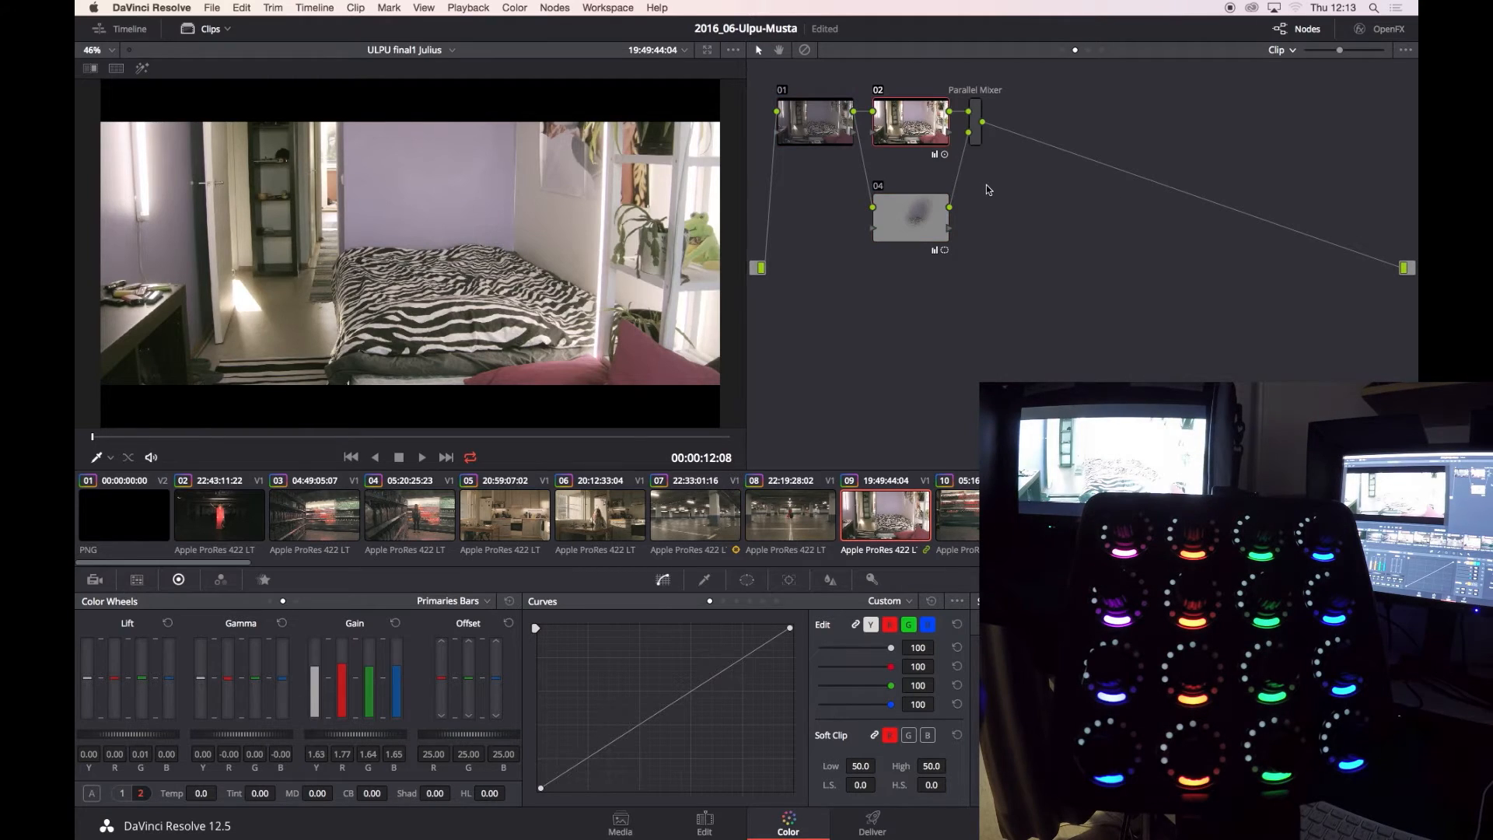
key(shift+d)
key(shift+d)
drag(355, 734, 343, 734)
drag(240, 734, 232, 734)
Widen the circular window on clip 10's node 10 and track the elliptical window on node 04.
key(Down)
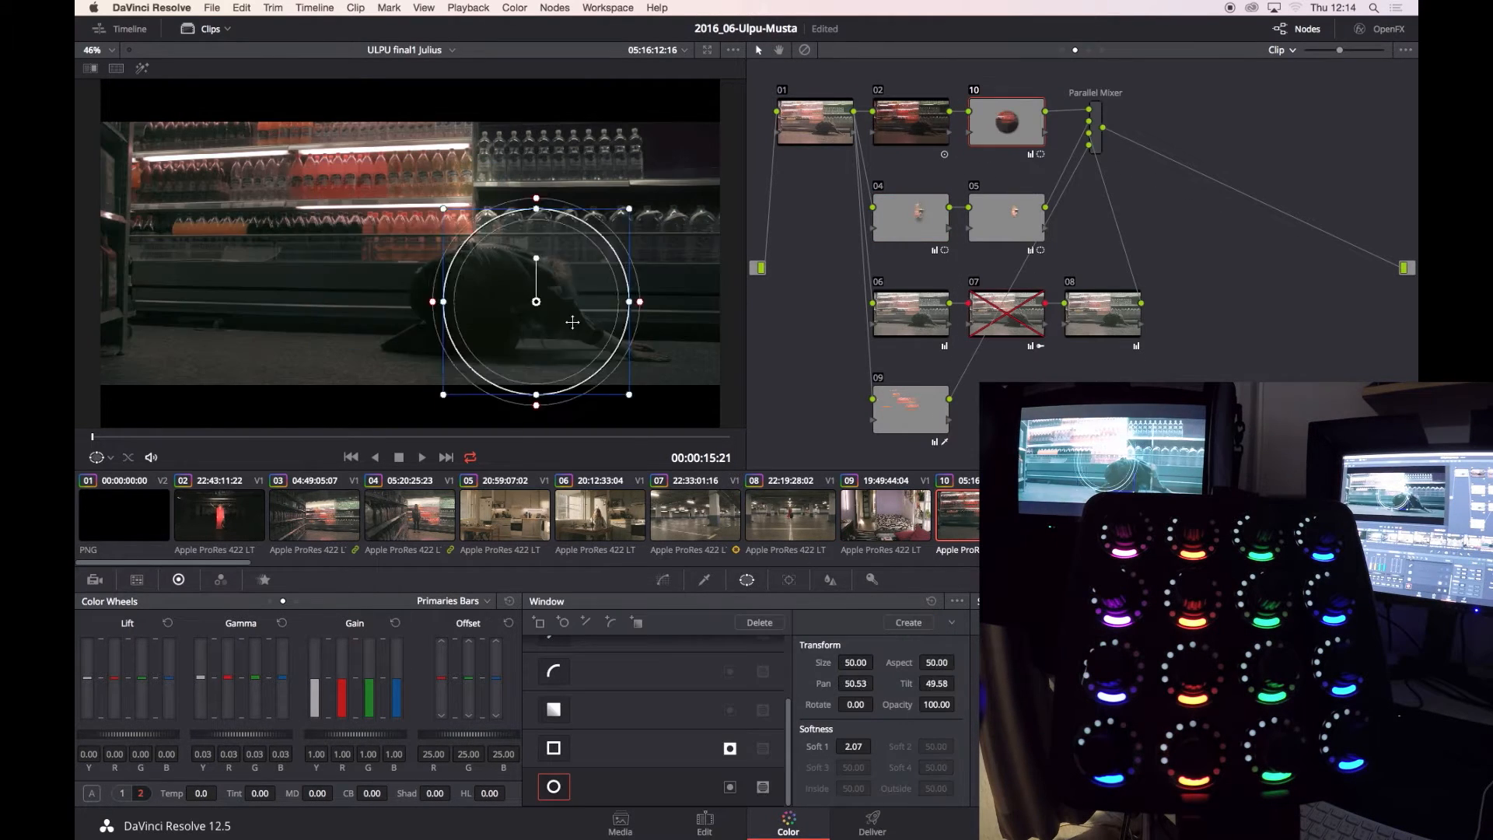
drag(634, 304, 667, 310)
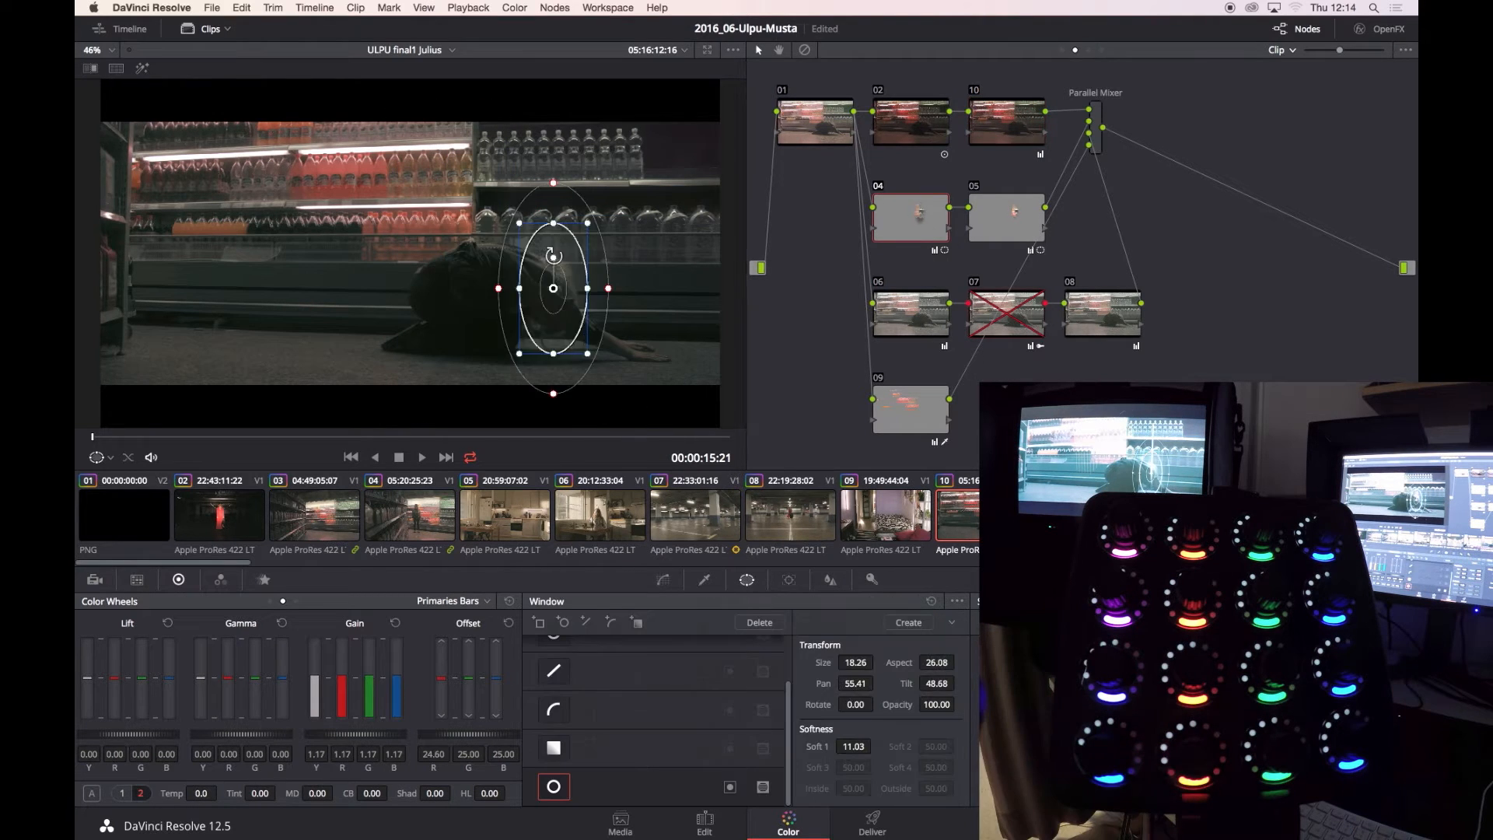
key(super+t)
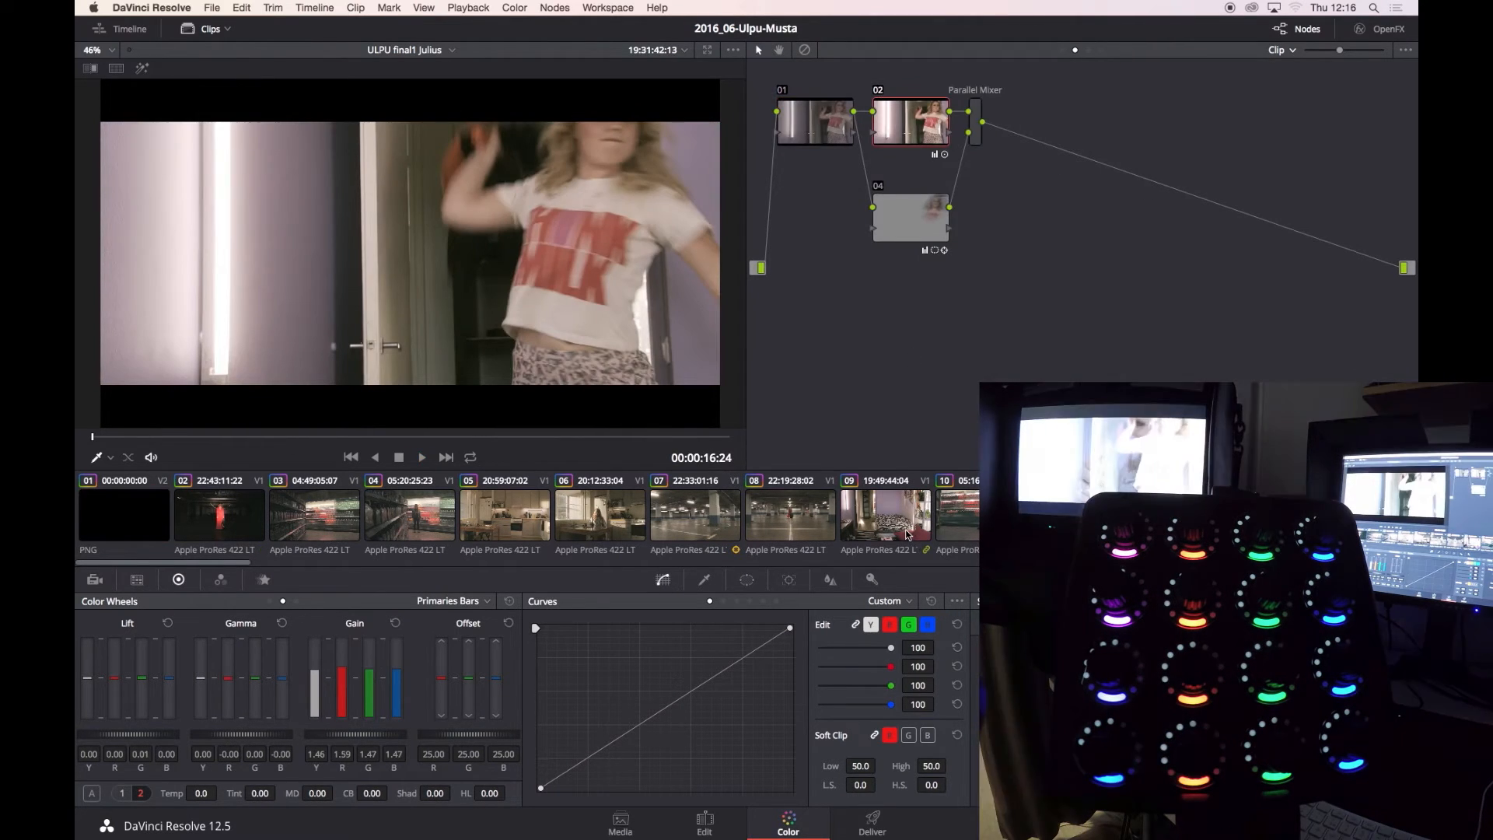
On the bedroom dancing shot at 00:00:16:24, lower node 02's gain to 0.97, reduce its Color Boost and compare it on and off.
key(super+d)
key(super+d)
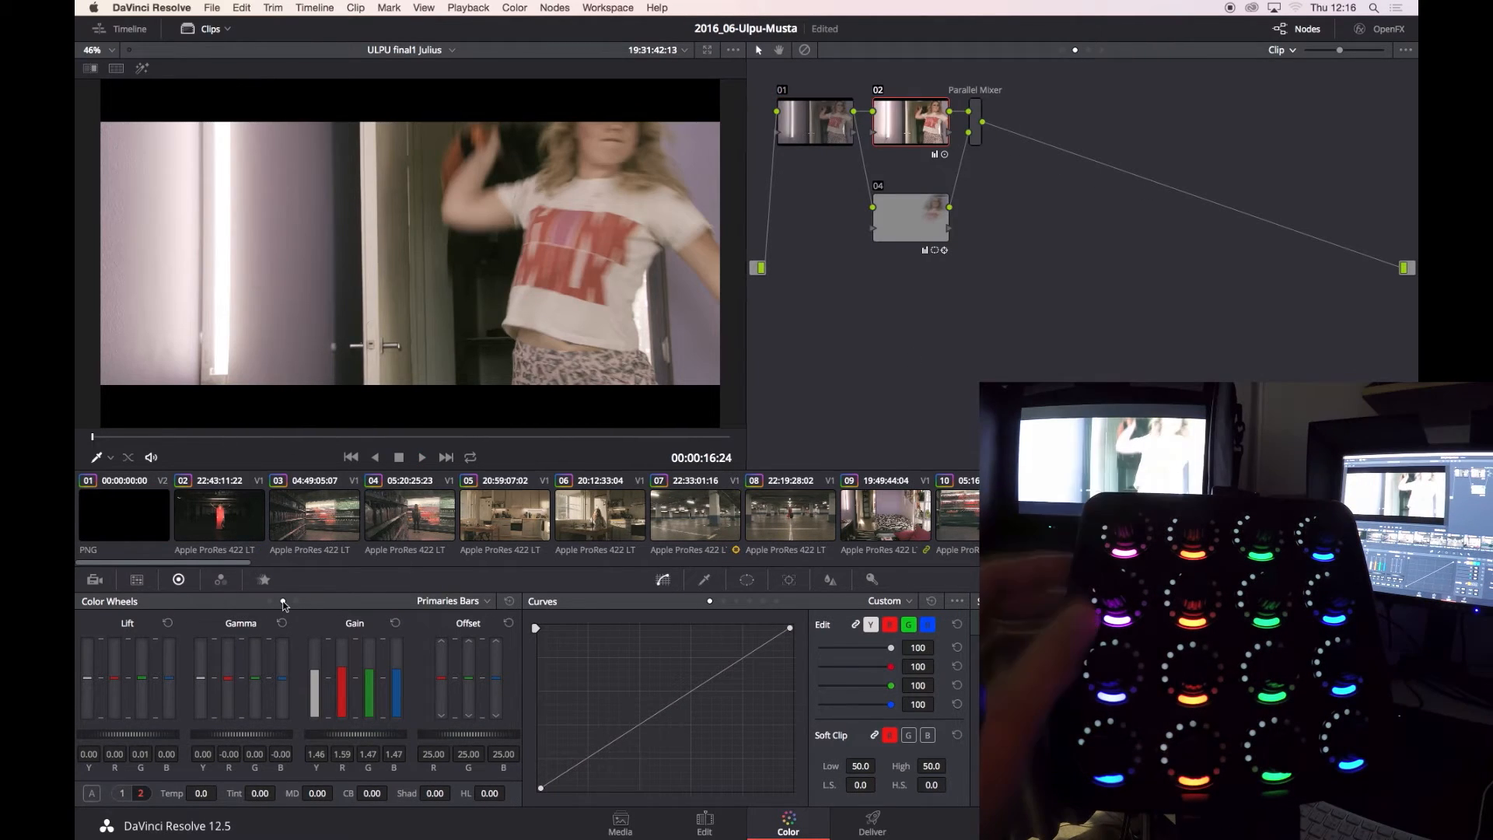
drag(355, 734, 338, 734)
drag(383, 793, 371, 793)
key(super+d)
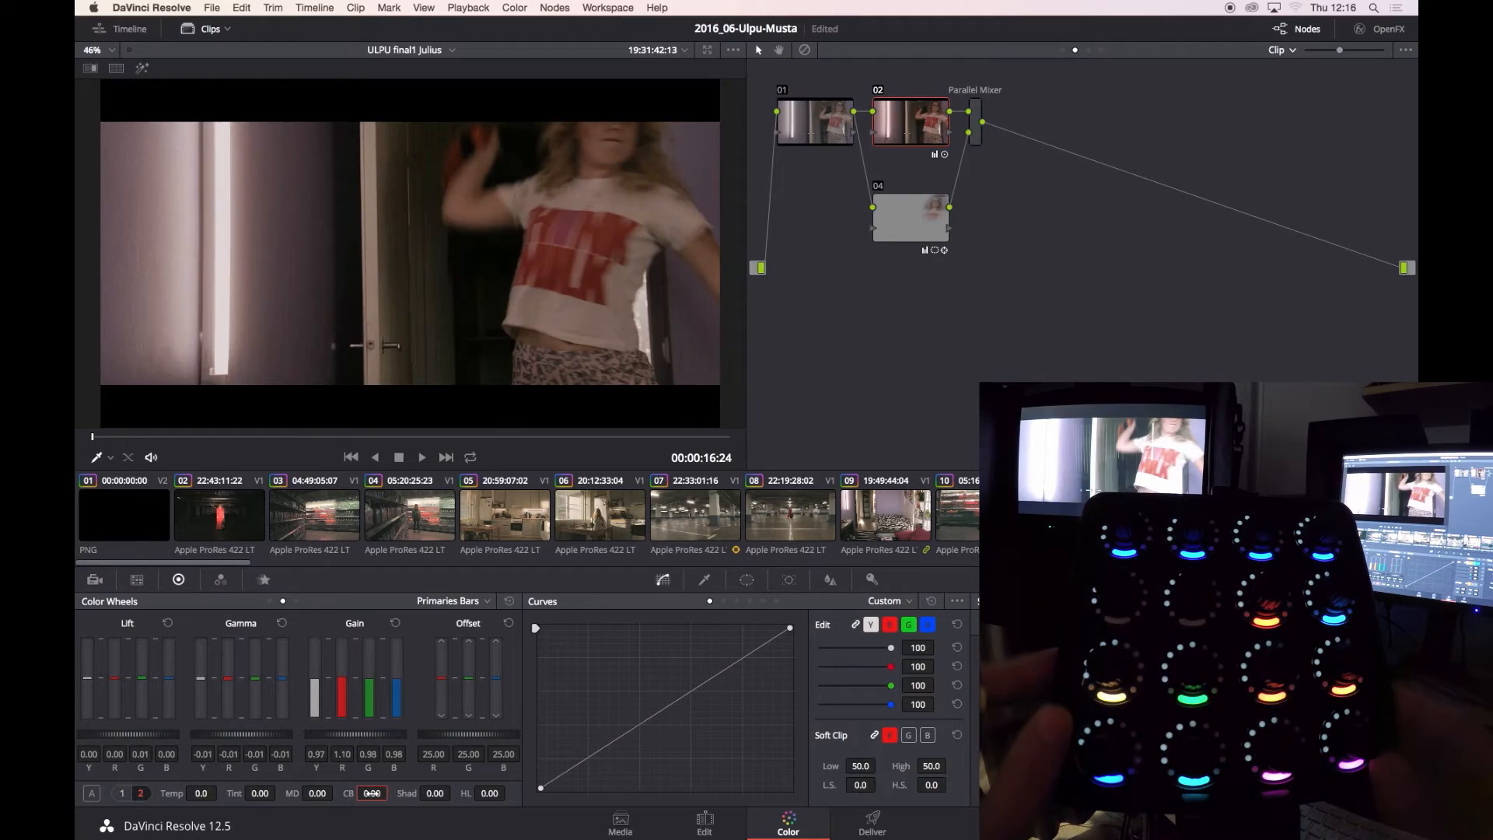
key(super+d)
Set the key output gain of clip 02's node 06 to 0.940 and toggle the node.
click(872, 579)
drag(854, 714, 827, 714)
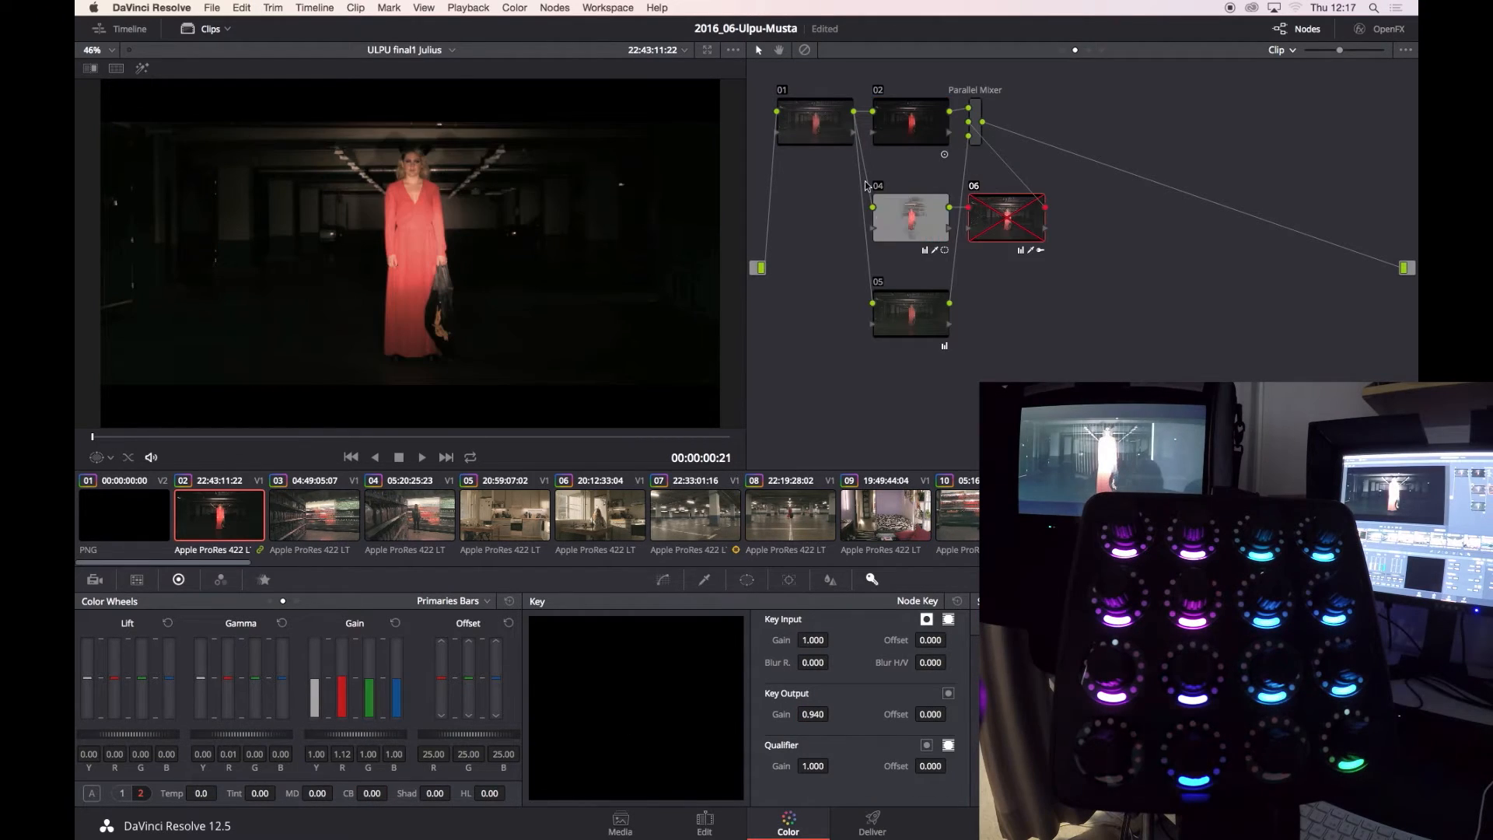
key(super+d)
Check node 04's window on clip 02 and reduce the node's key output gain.
click(911, 217)
click(747, 578)
click(872, 579)
drag(871, 714, 841, 714)
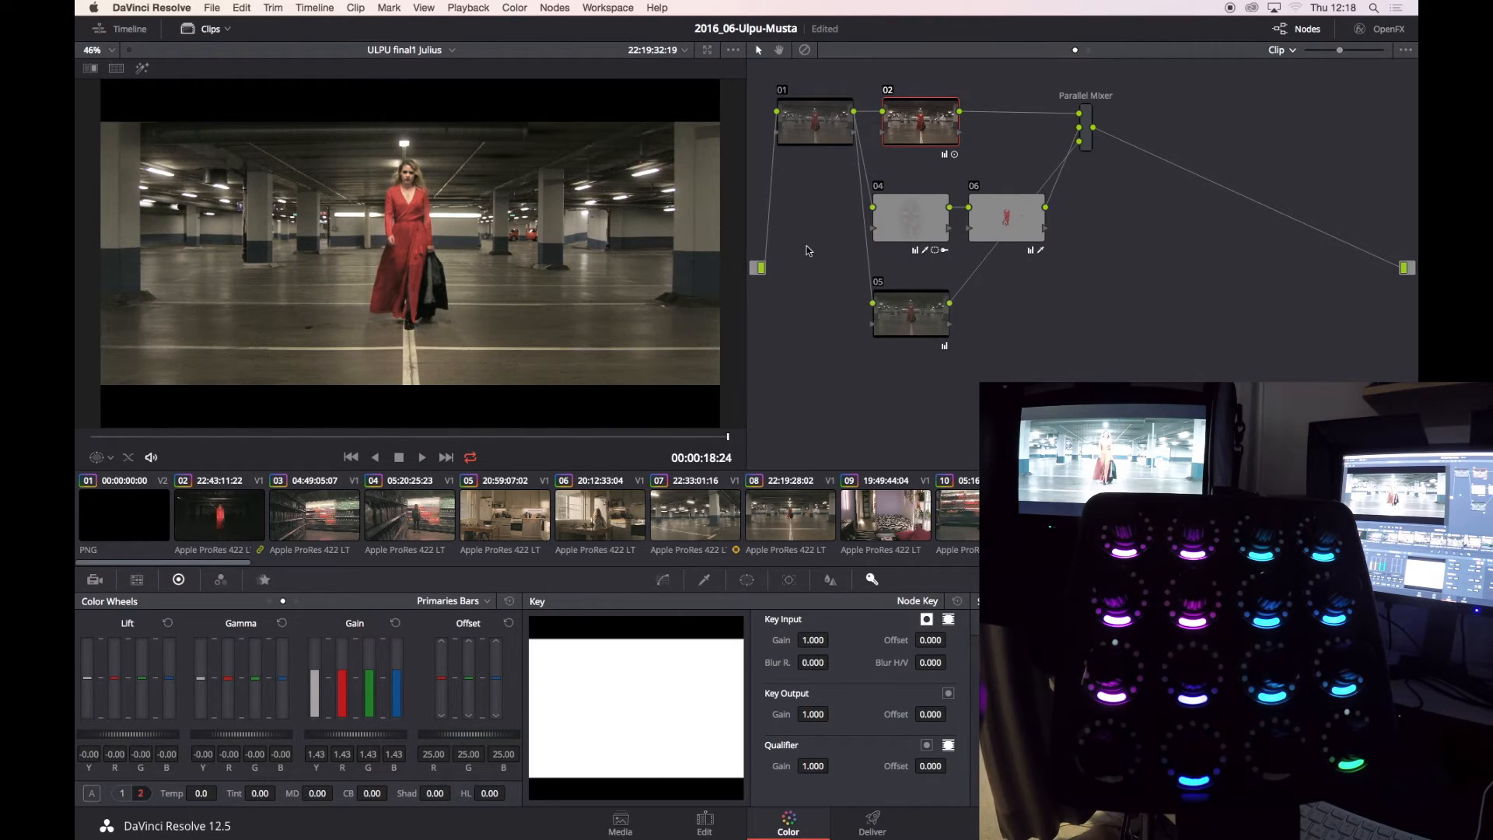
Review nodes 04 and 02 on the garage shot at 00:00:18:24 and shrink node 04's elliptical window around the woman.
click(915, 230)
click(893, 91)
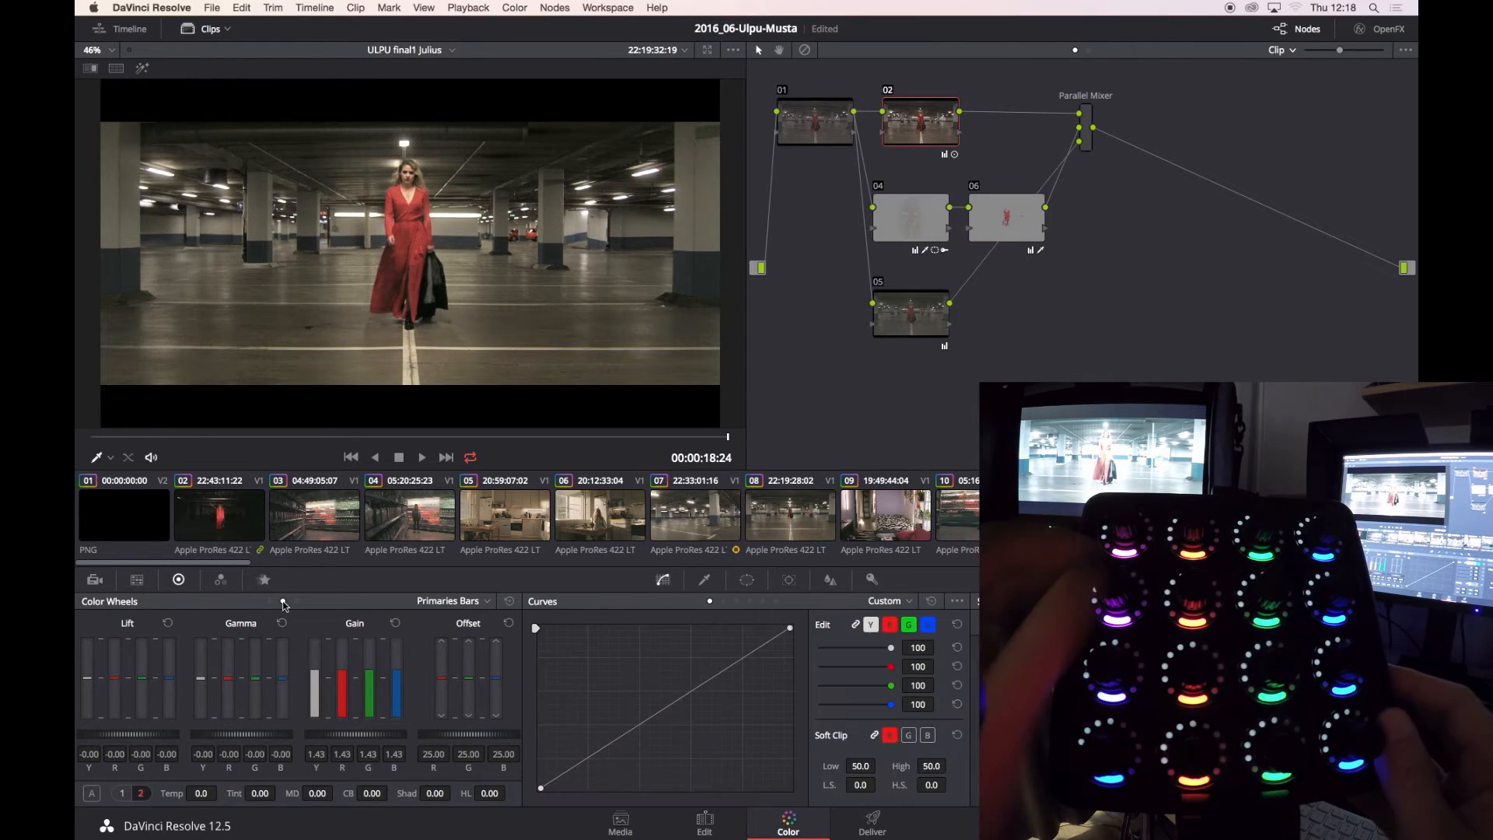
click(746, 581)
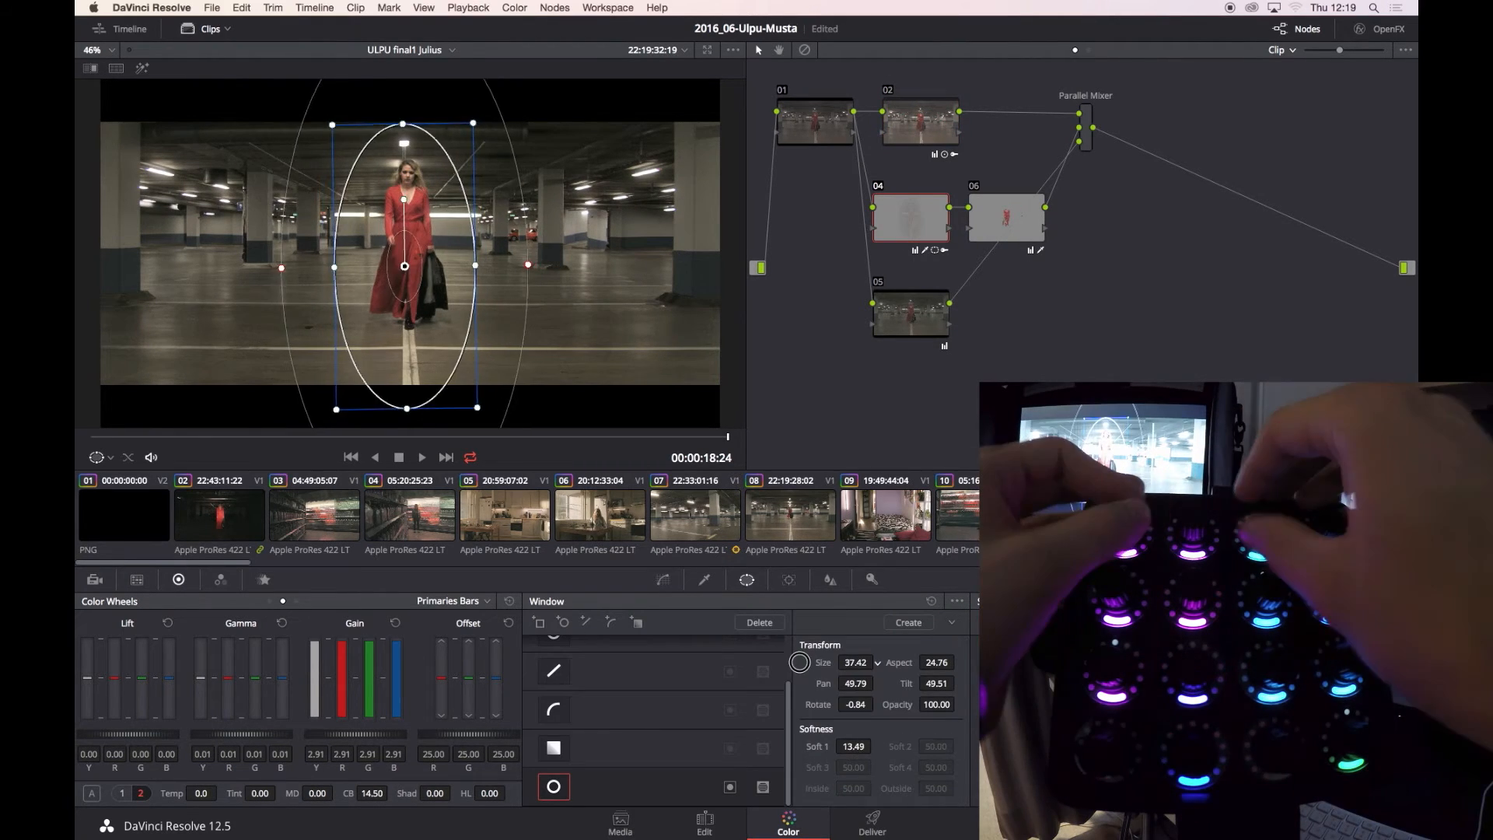
drag(799, 662, 786, 662)
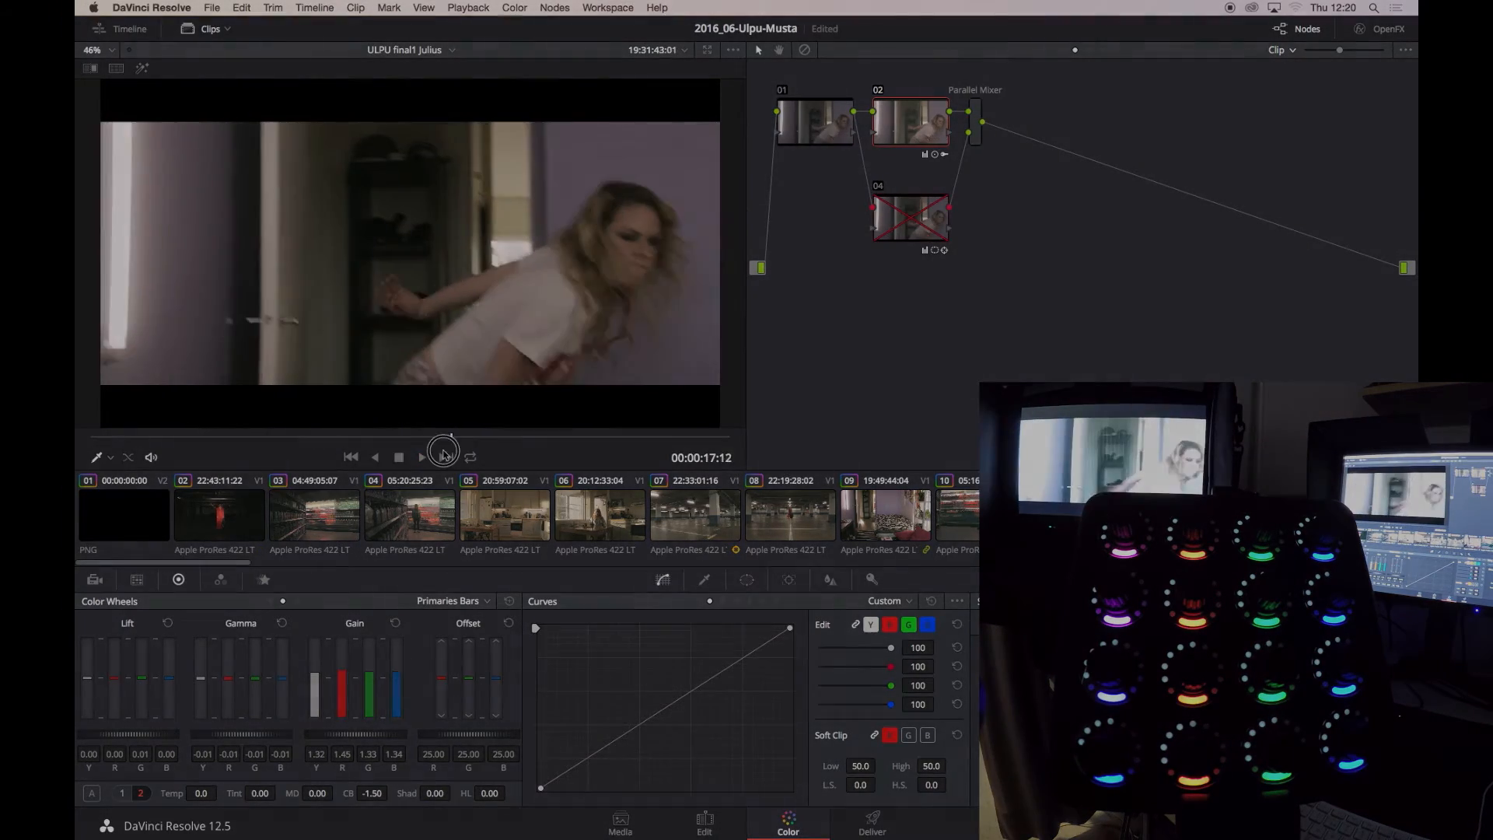
Open the window controls for node 02 on the bedroom shot at 00:00:17:10.
click(746, 579)
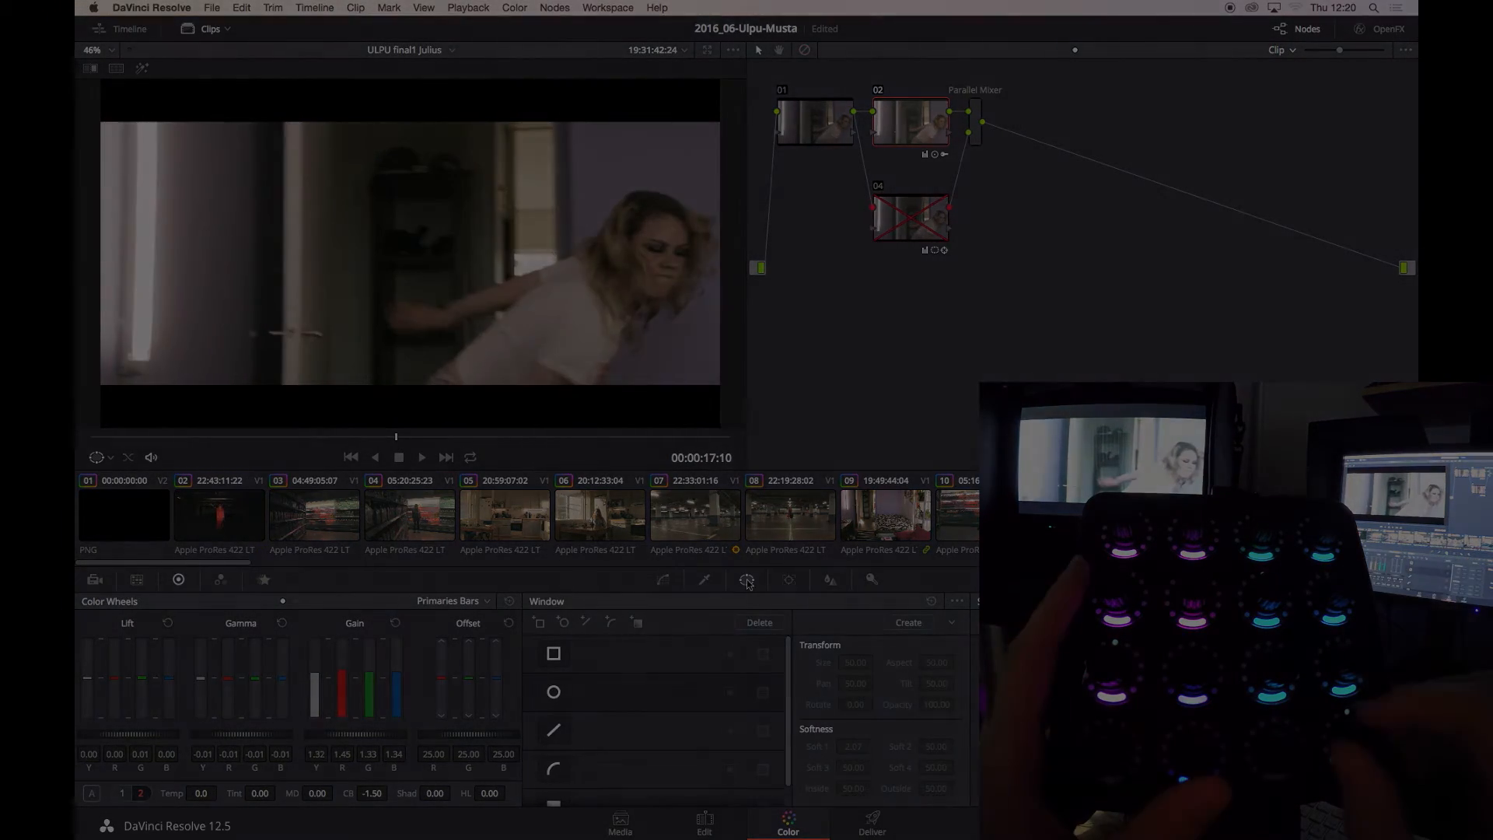